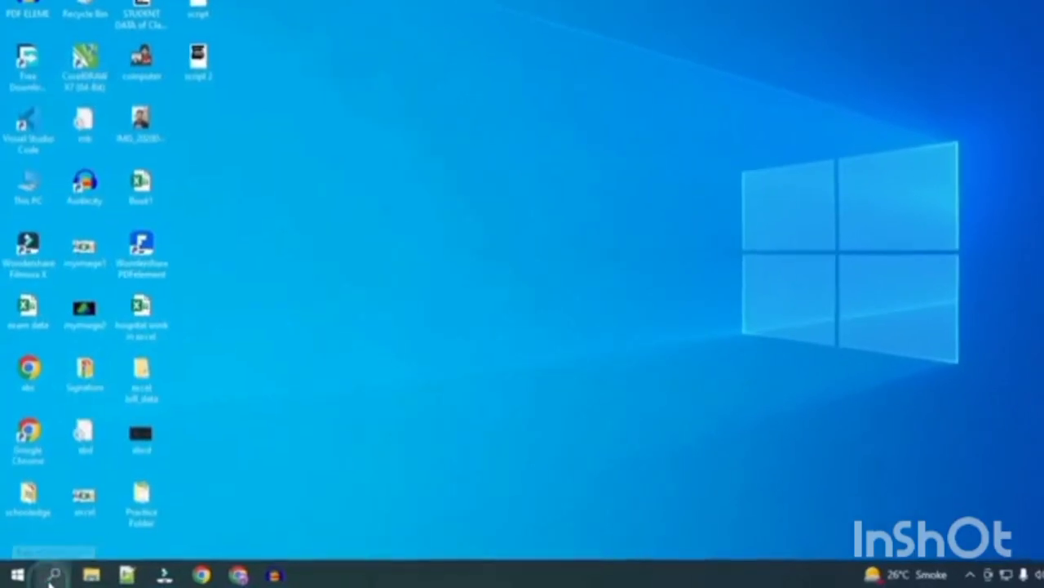
Launch Excel by running 'excel', first through Windows search and then from the Run box.
click(47, 577)
text(excel)
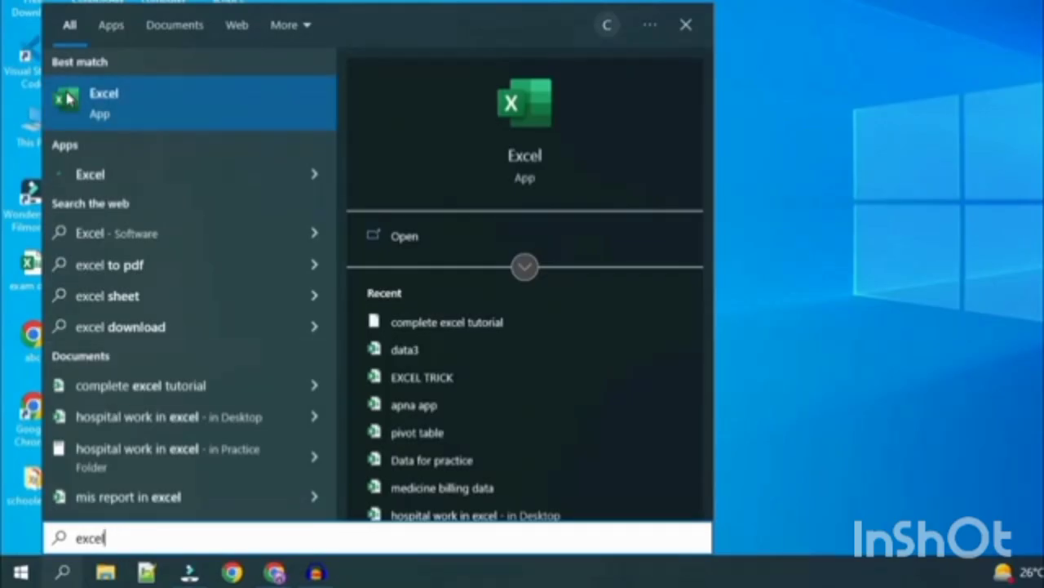
click(146, 114)
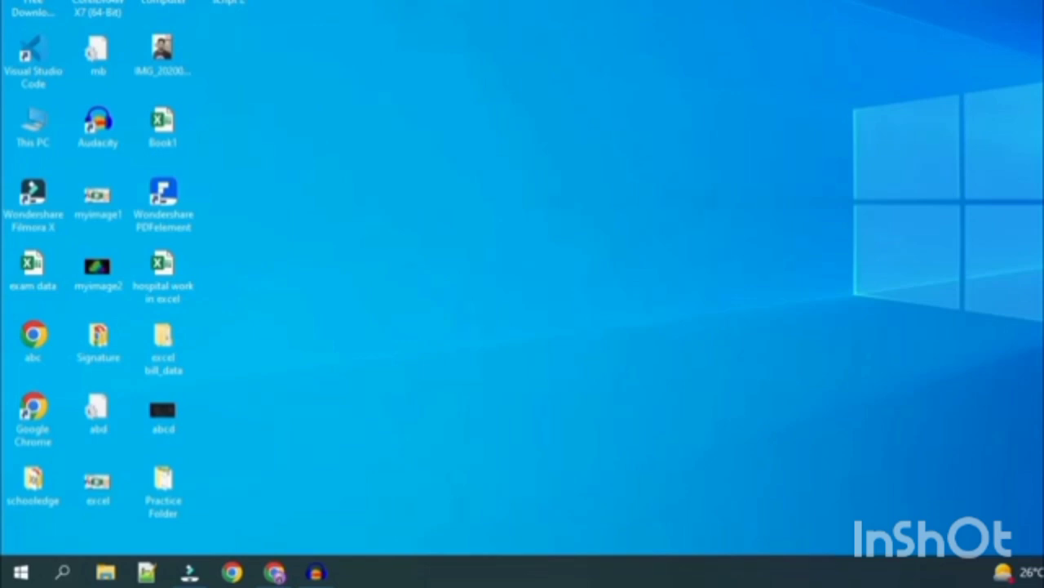
key(super+r)
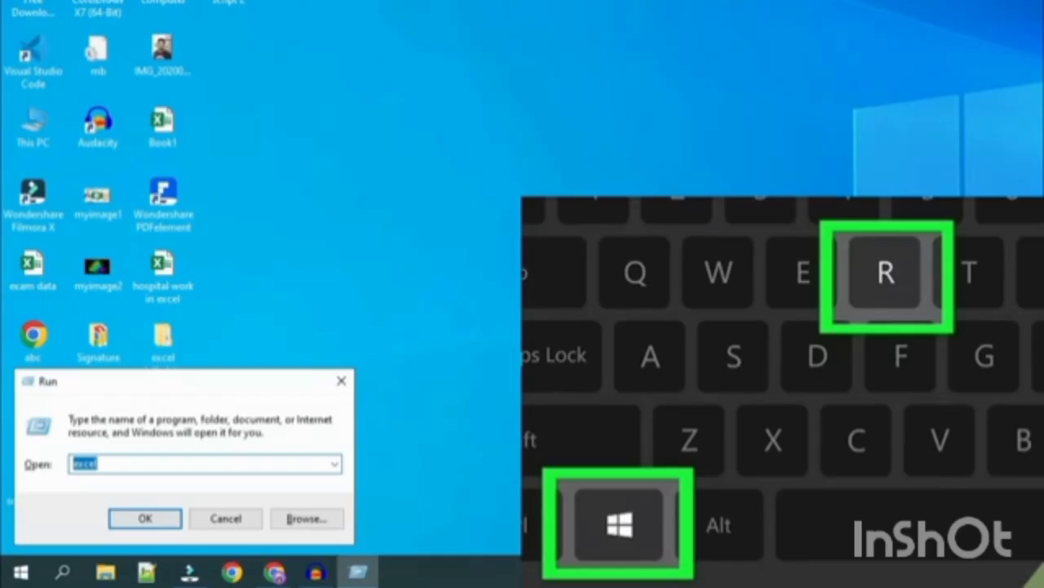
key(BackSpace)
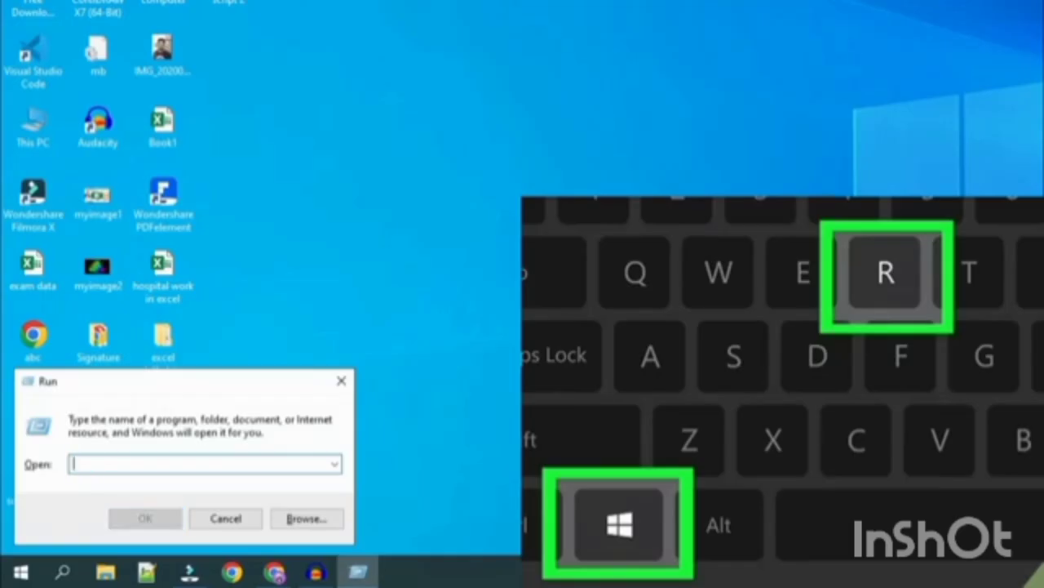
text(excel)
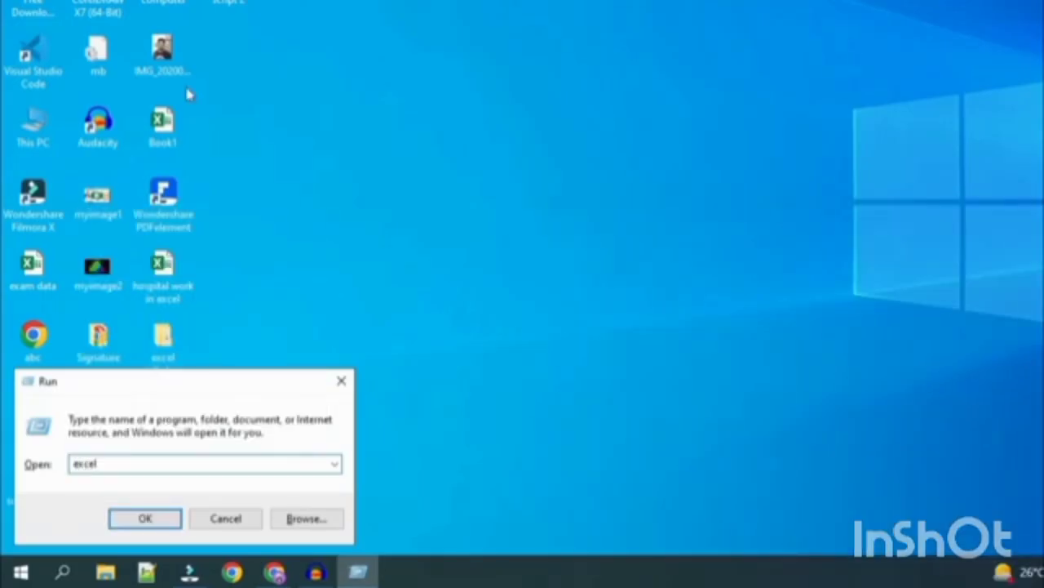
click(119, 525)
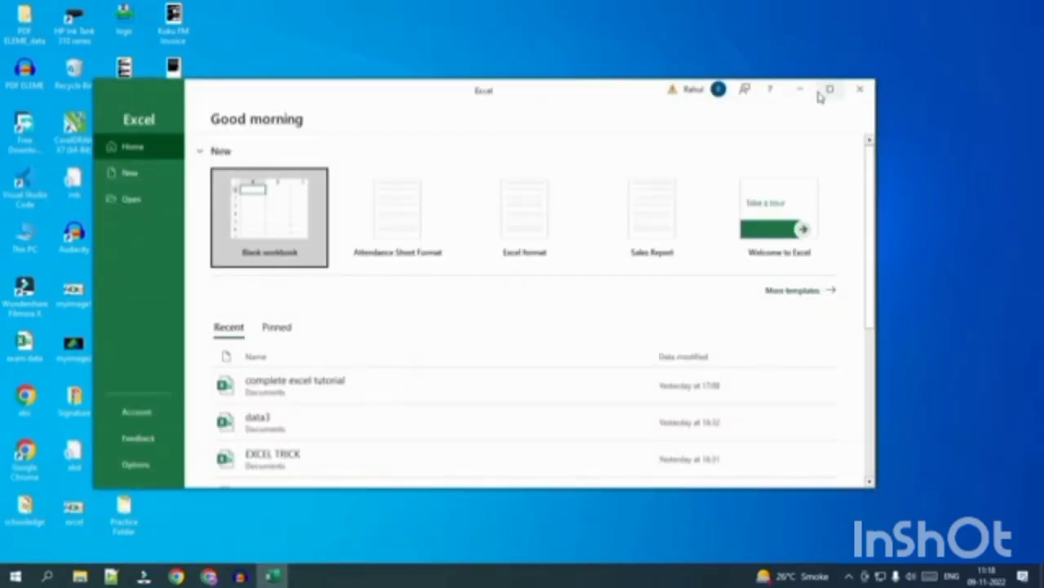
Maximize the Excel start screen window.
click(829, 89)
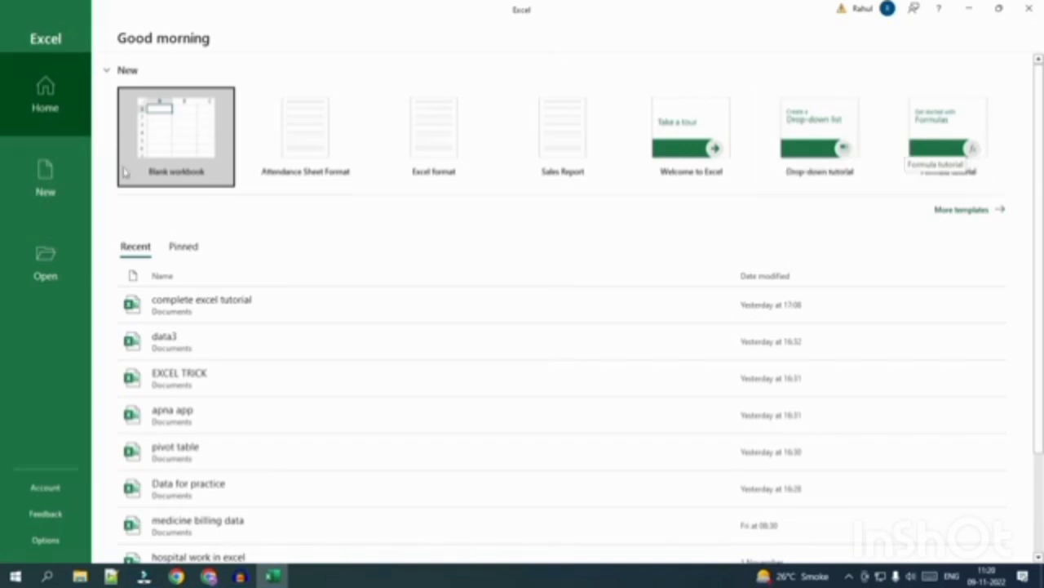
Create a blank workbook (Book1) and select cell B3.
click(167, 154)
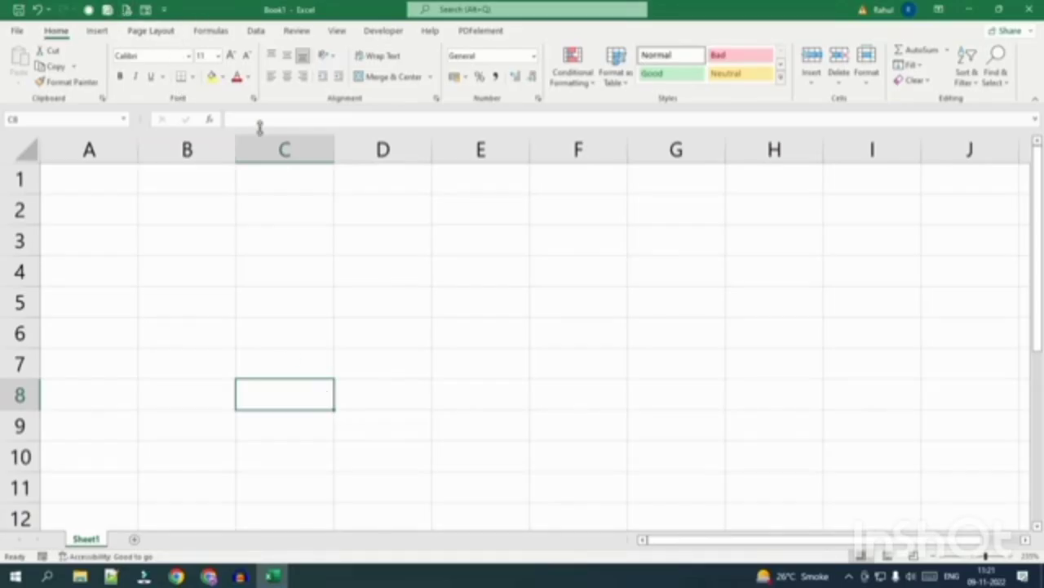
click(183, 230)
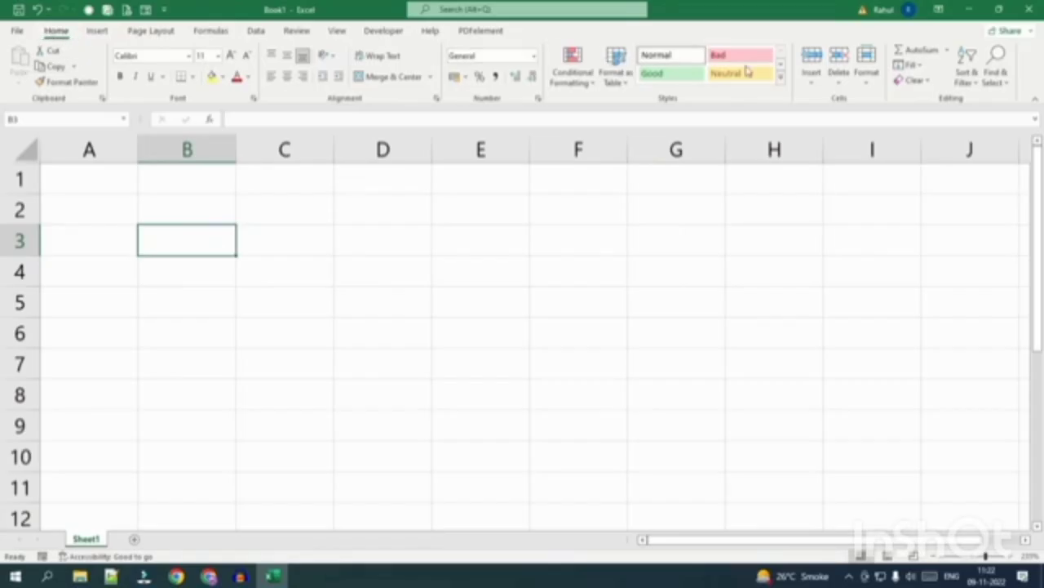
click(96, 33)
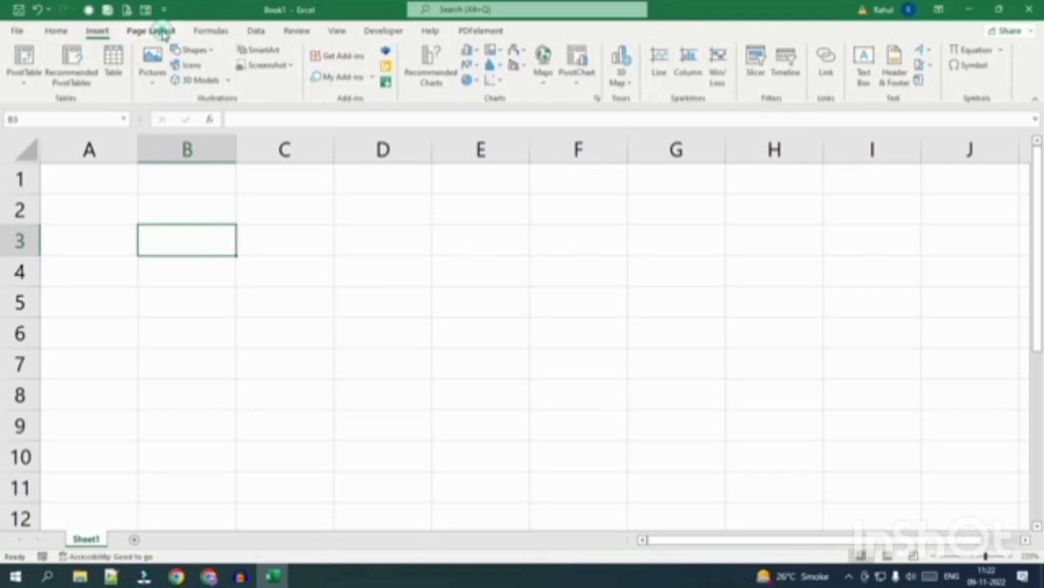
click(155, 31)
click(210, 30)
click(57, 31)
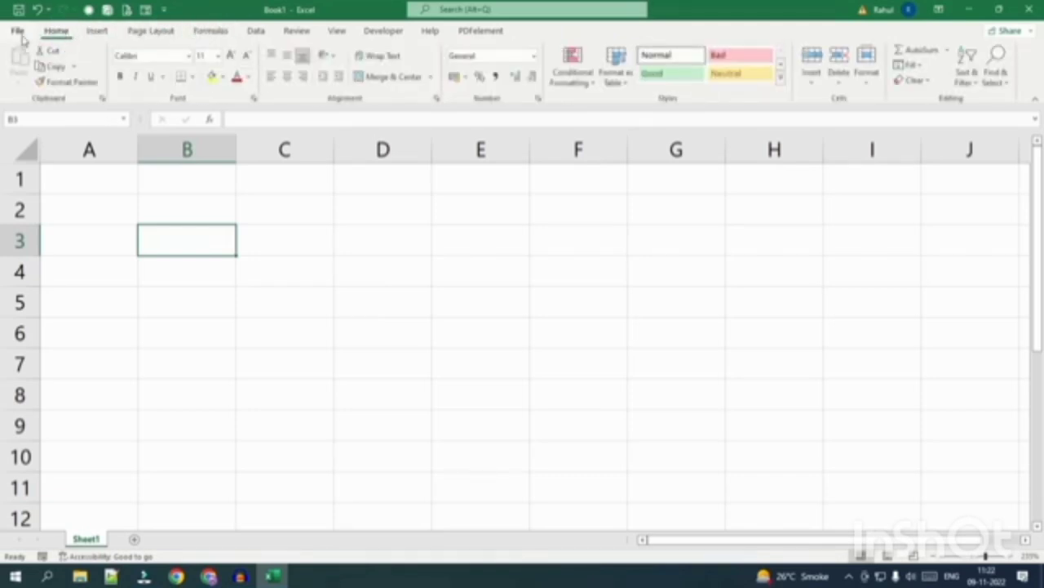
click(27, 119)
click(42, 119)
click(385, 240)
click(413, 210)
click(460, 205)
click(455, 240)
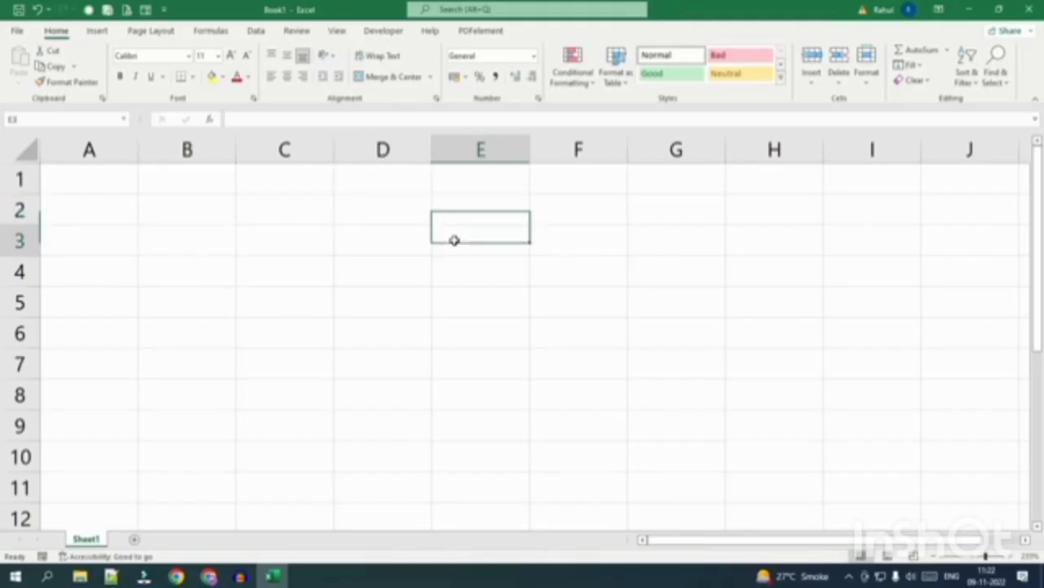
click(454, 273)
click(383, 245)
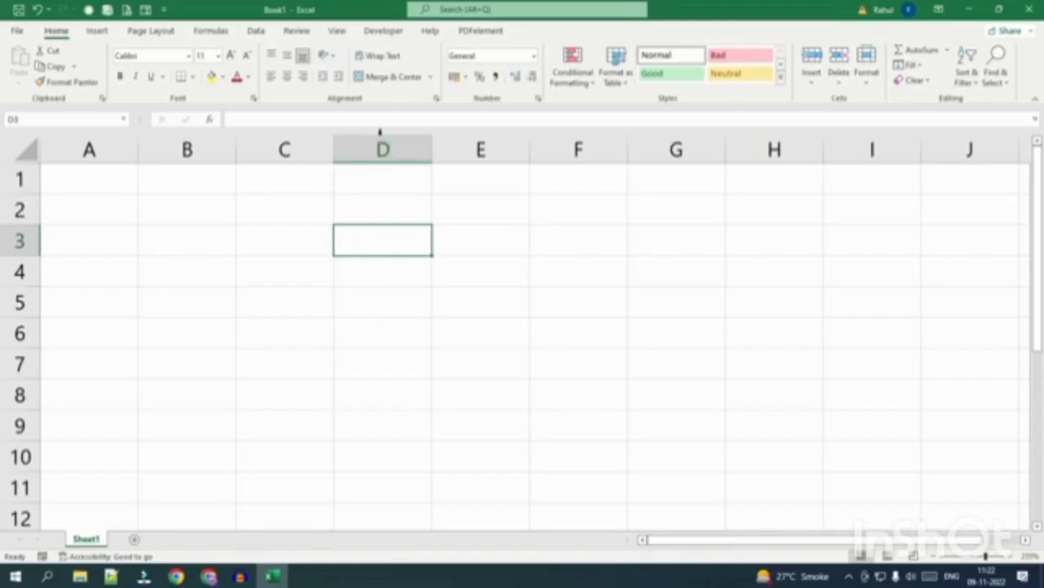
drag(394, 170, 392, 450)
drag(211, 275, 581, 273)
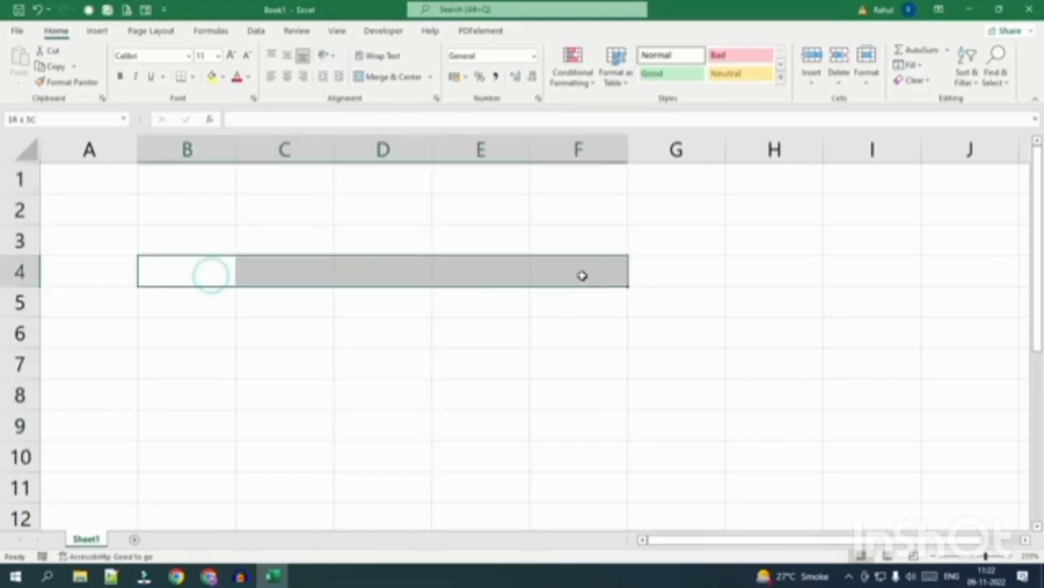
click(375, 262)
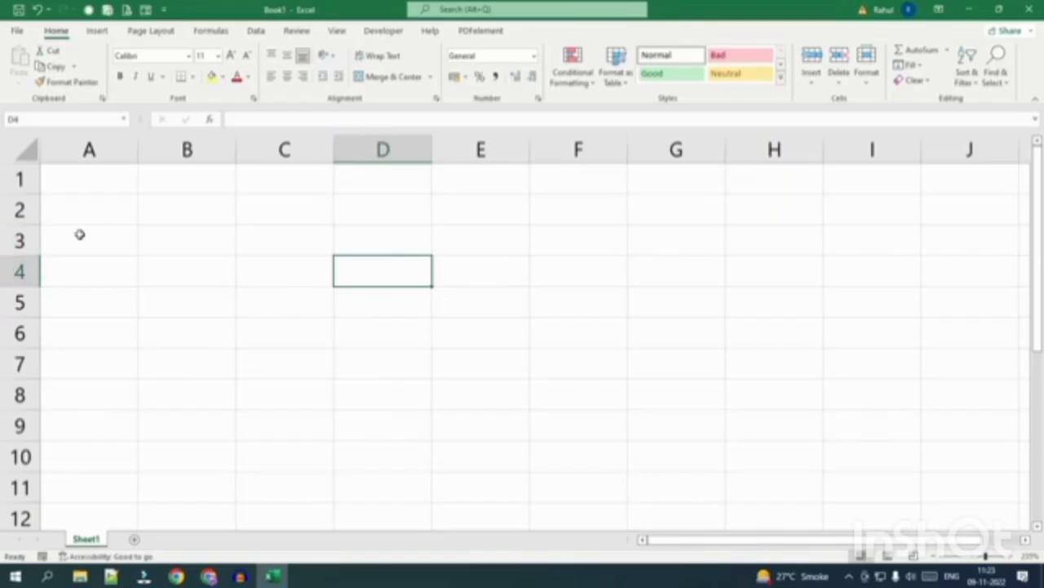
click(198, 218)
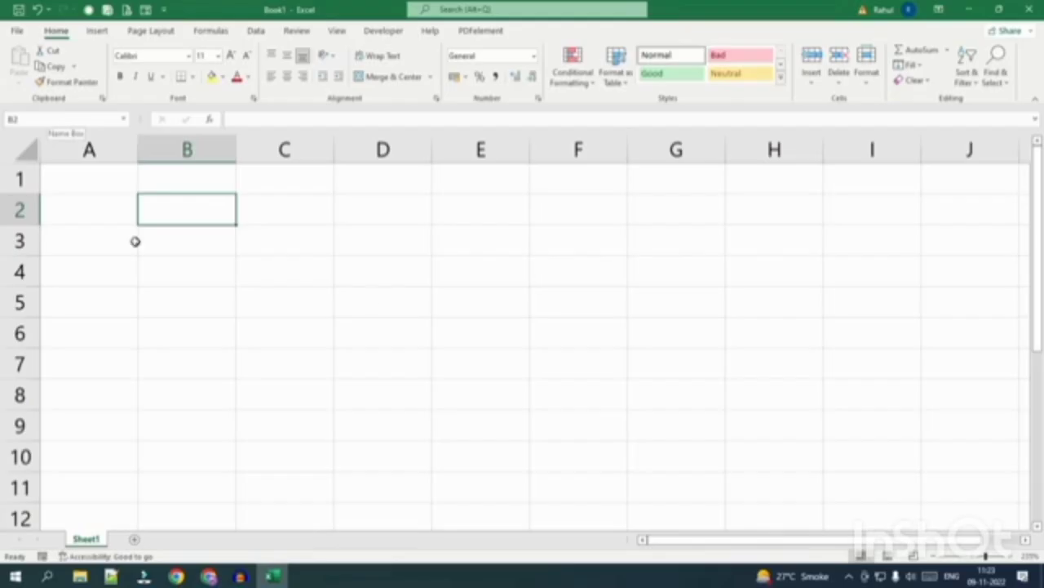
click(387, 237)
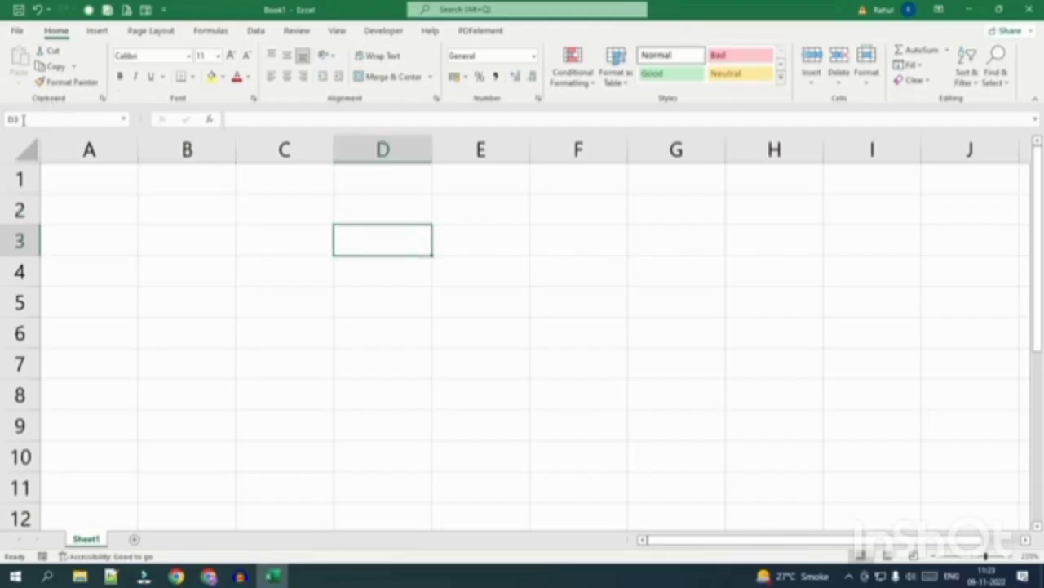
click(242, 275)
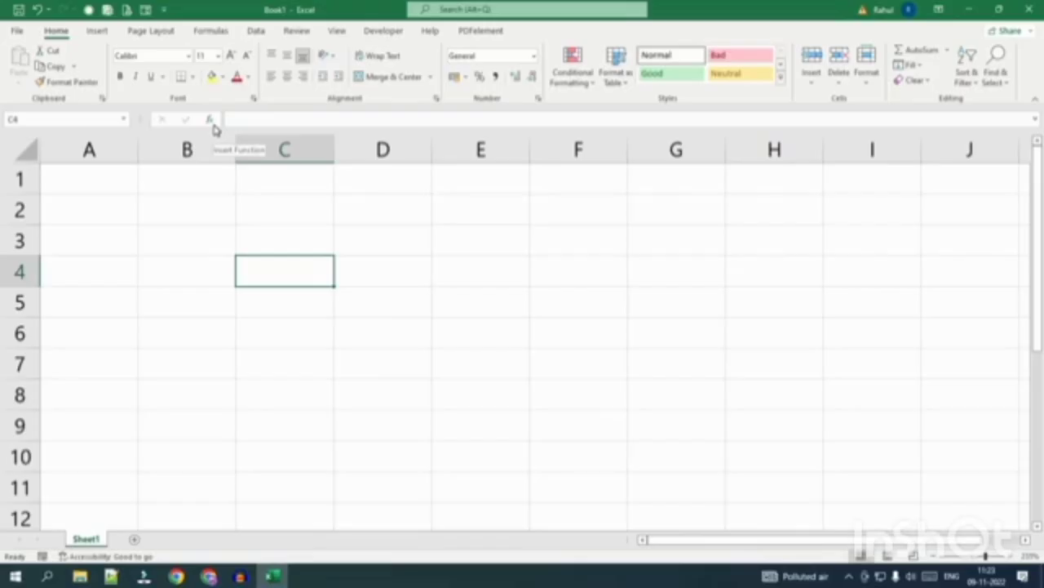
double_click(270, 277)
text(djdk)
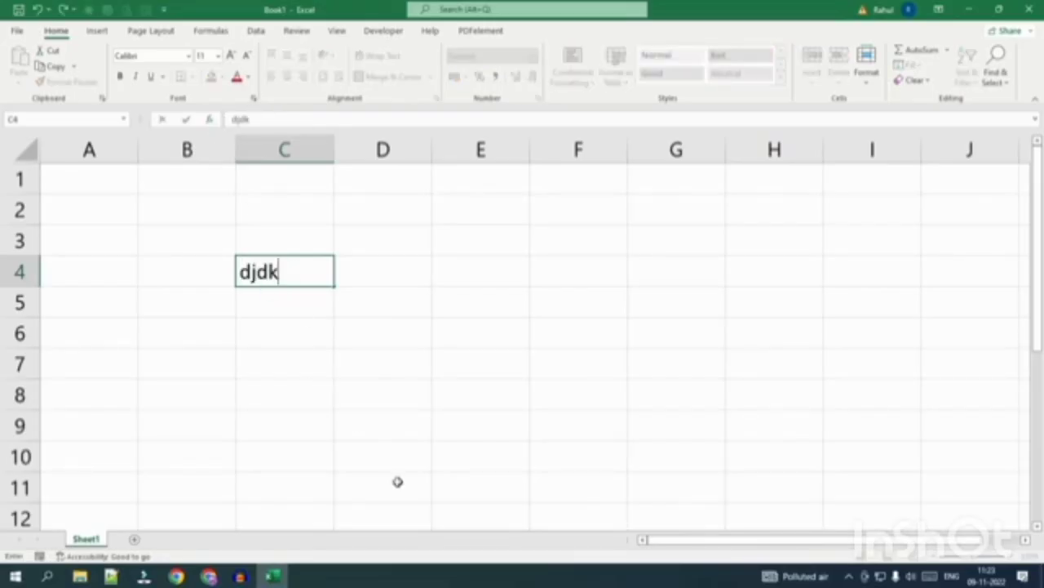
text(j)
key(BackSpace)
key(BackSpace)
key(BackSpace)
key(BackSpace)
key(BackSpace)
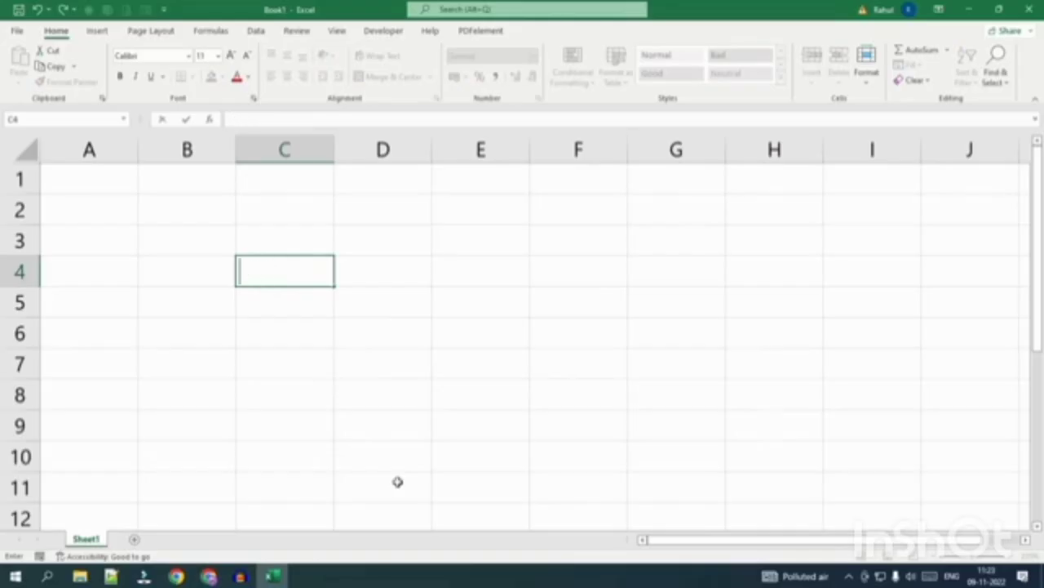
click(359, 468)
click(371, 267)
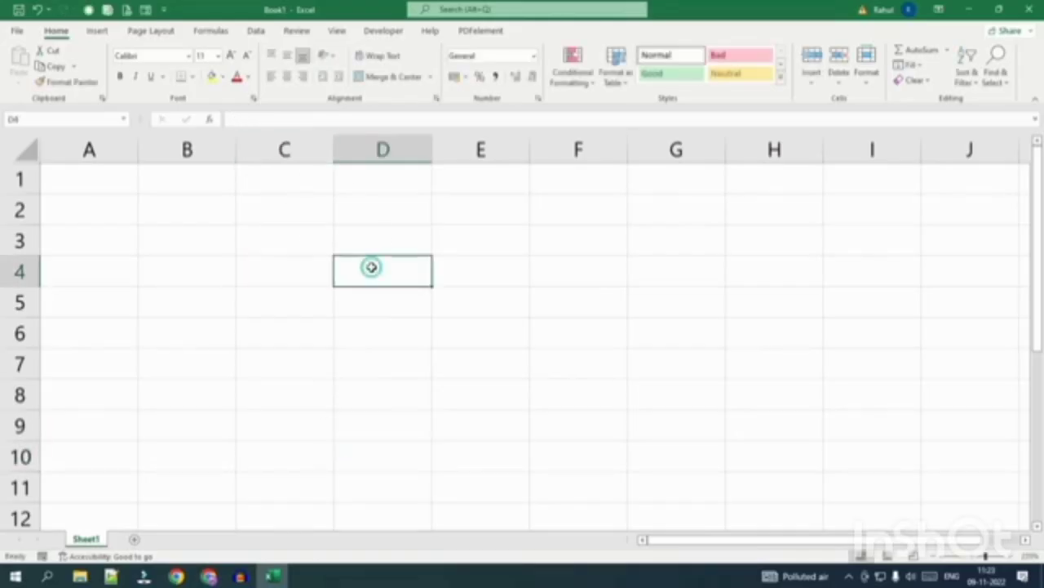
click(241, 119)
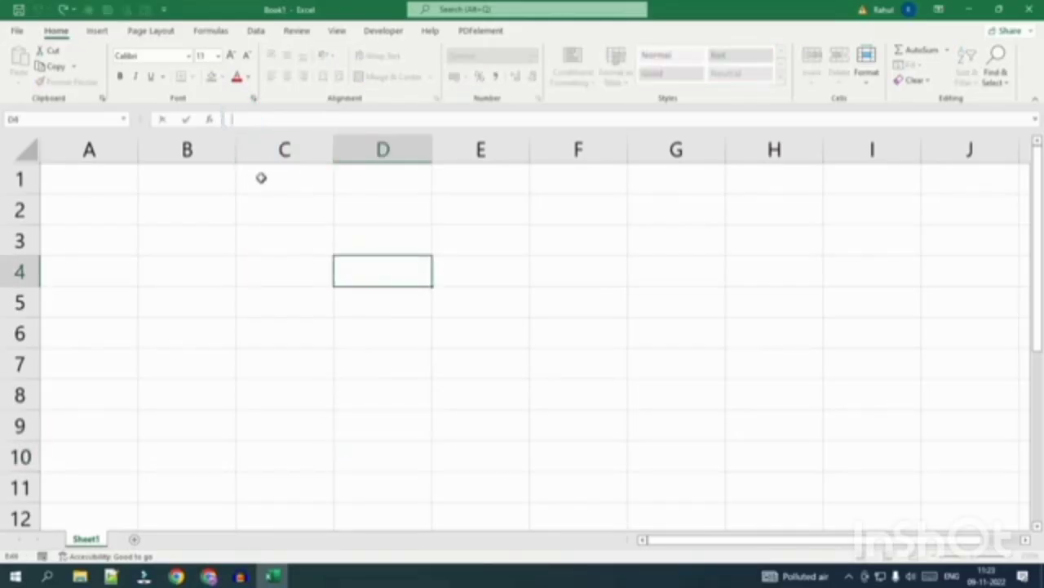
text(jddj)
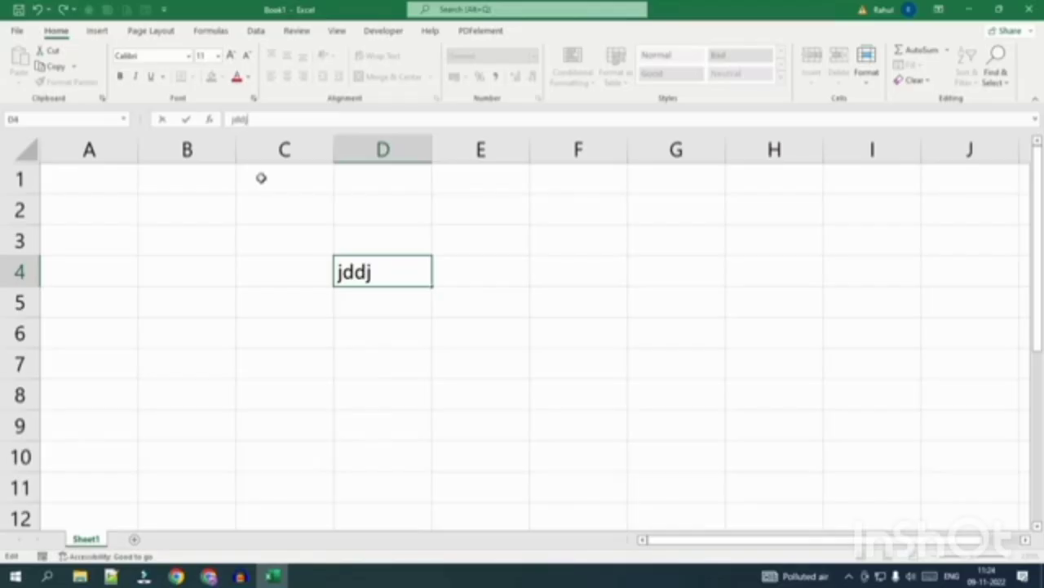
drag(261, 121, 210, 117)
click(361, 331)
click(370, 272)
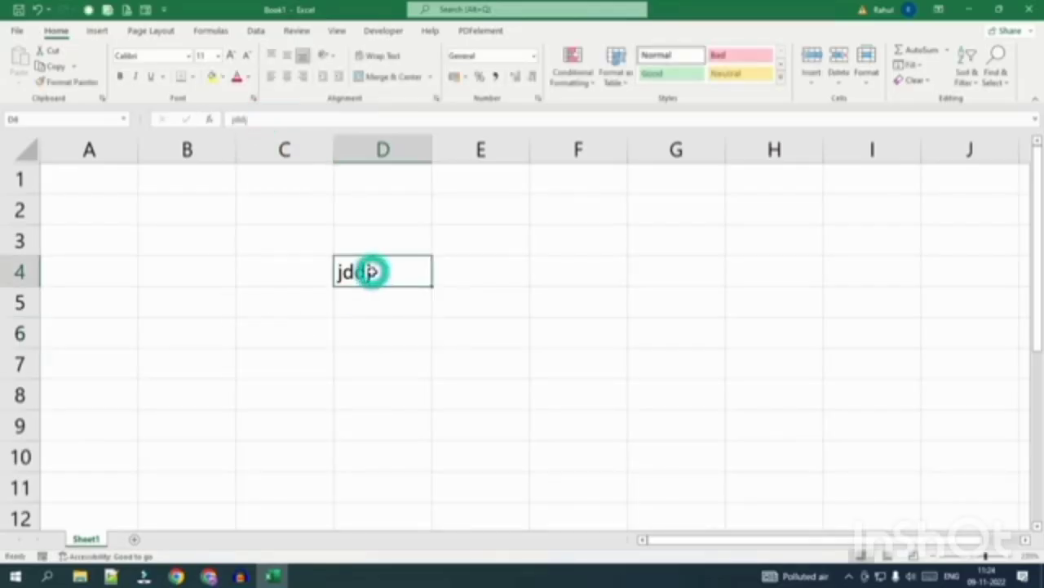
key(Delete)
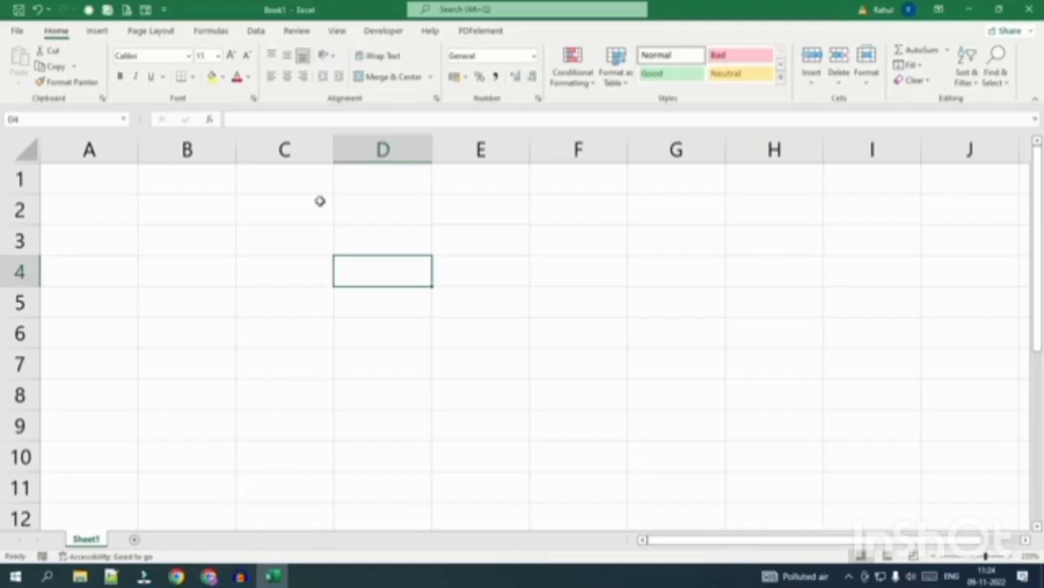
key(Down)
key(Down)
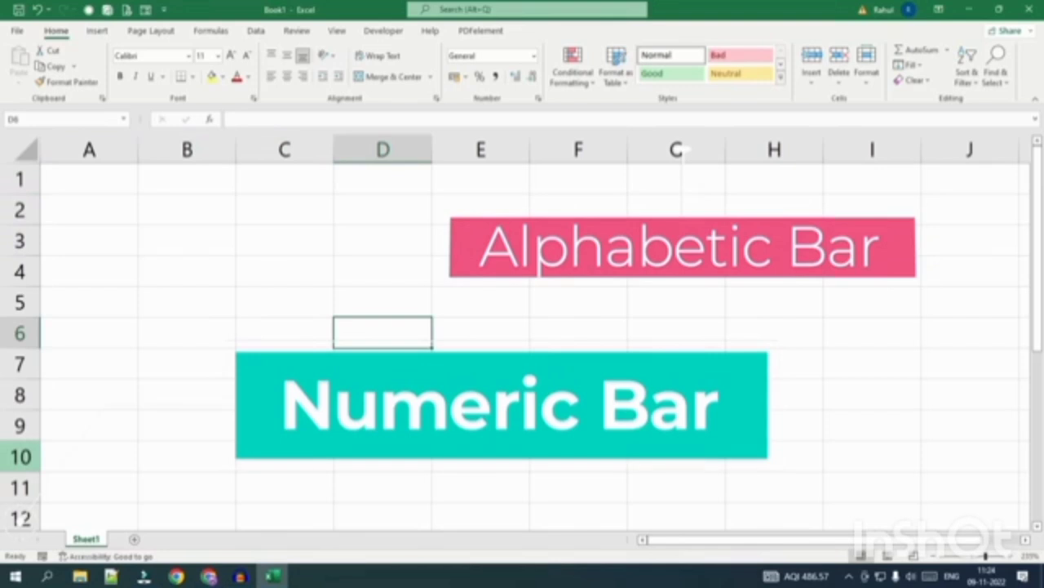
drag(103, 177, 91, 424)
drag(199, 181, 178, 456)
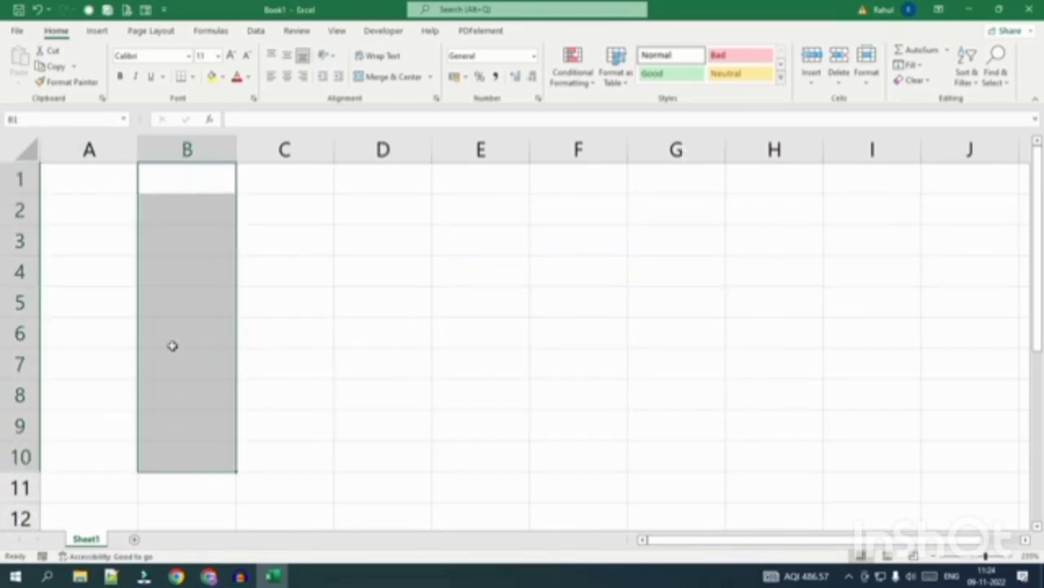
drag(282, 182, 256, 449)
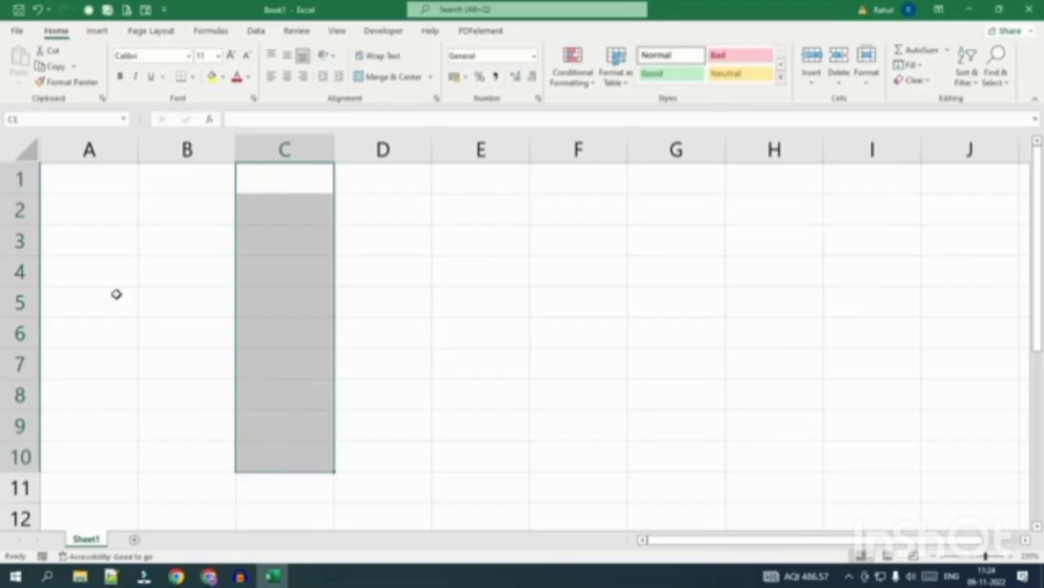
click(86, 182)
key(shift+Right)
key(shift+Right)
key(shift+Right)
key(shift+Right)
key(shift+Right)
drag(88, 215, 771, 215)
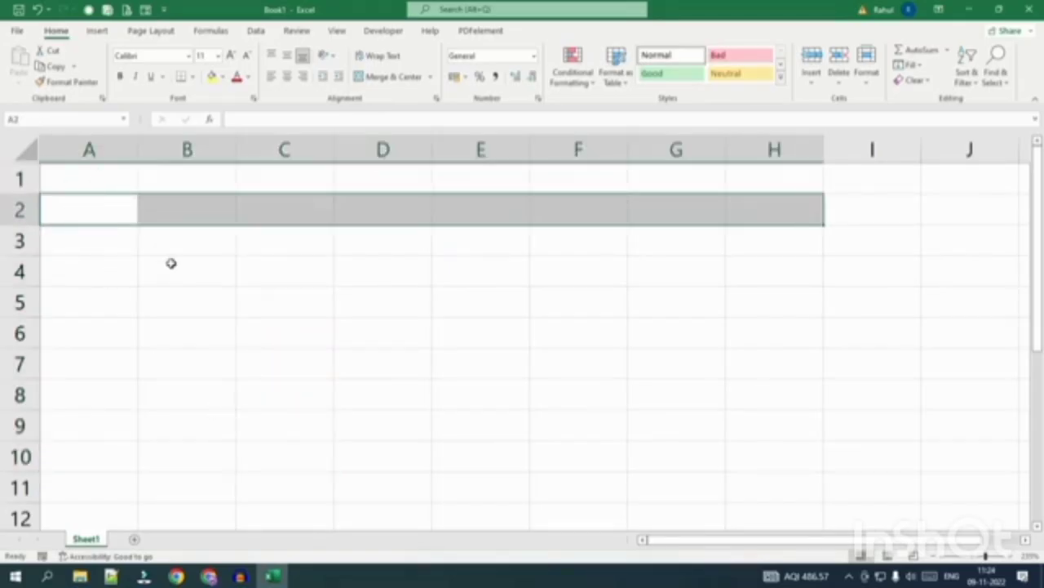
drag(91, 248, 767, 245)
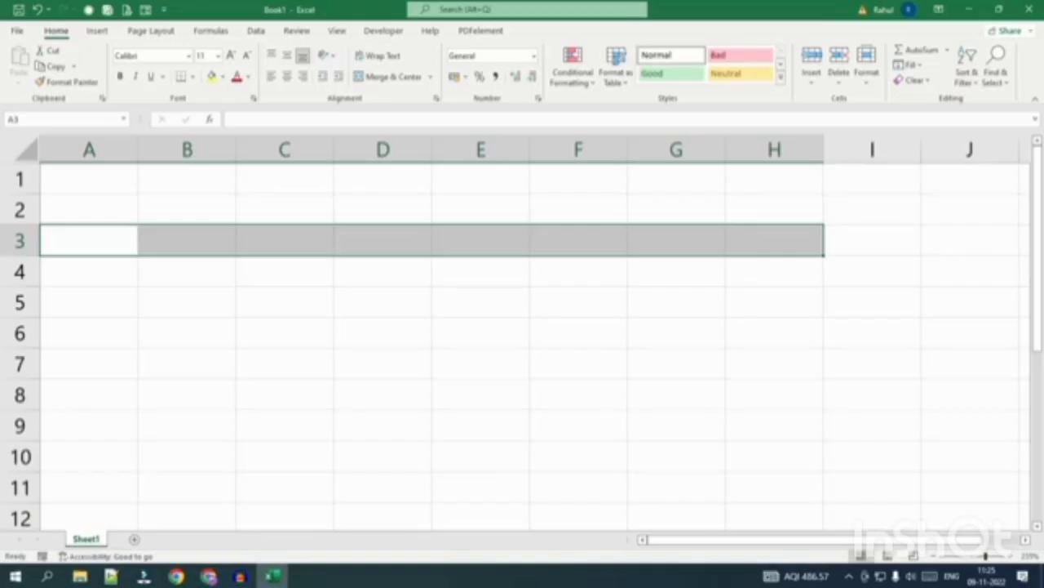
click(171, 309)
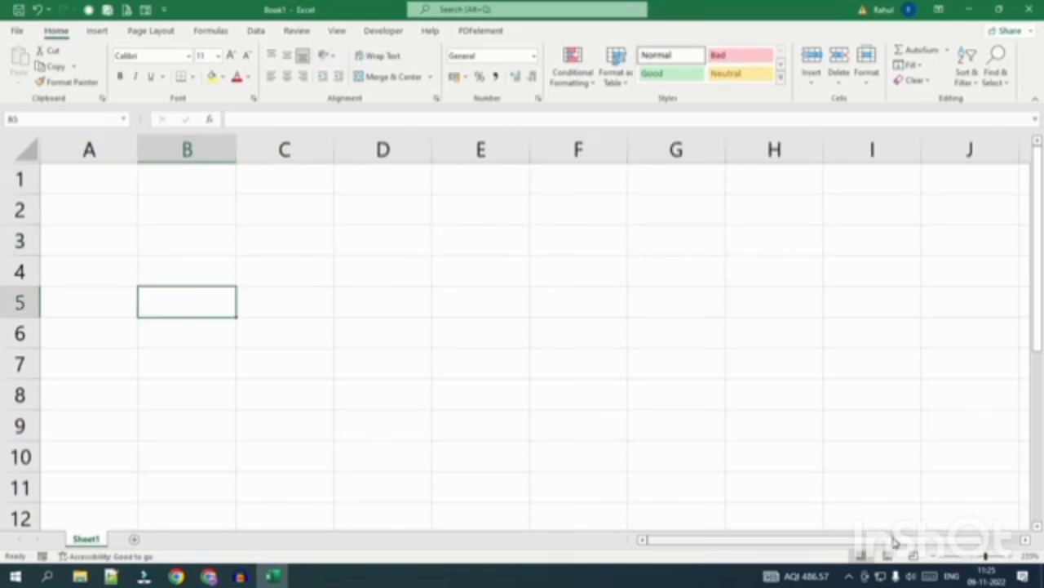
scroll(895, 545, right, 5)
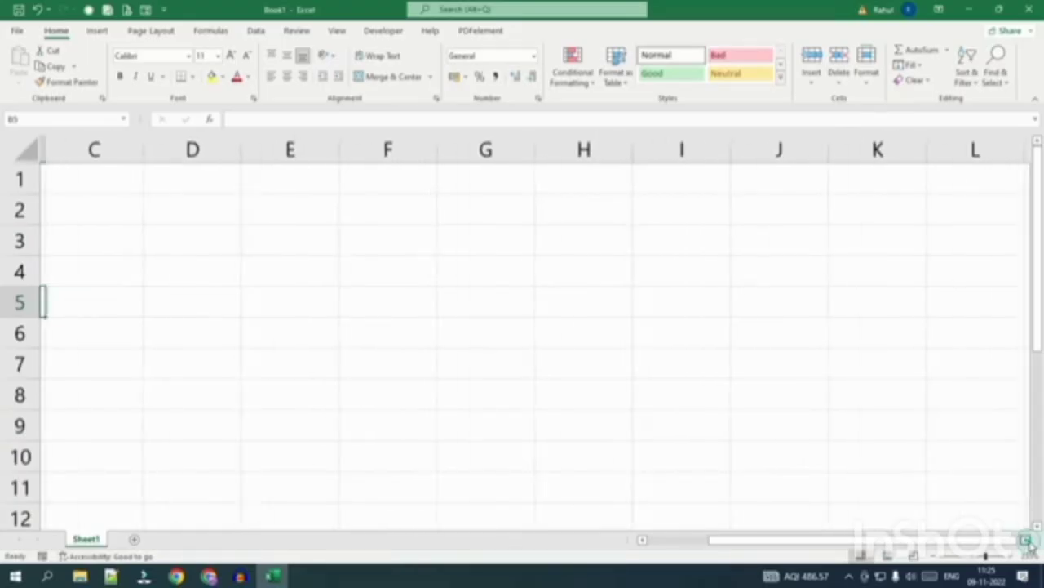
scroll(1030, 548, right, 6)
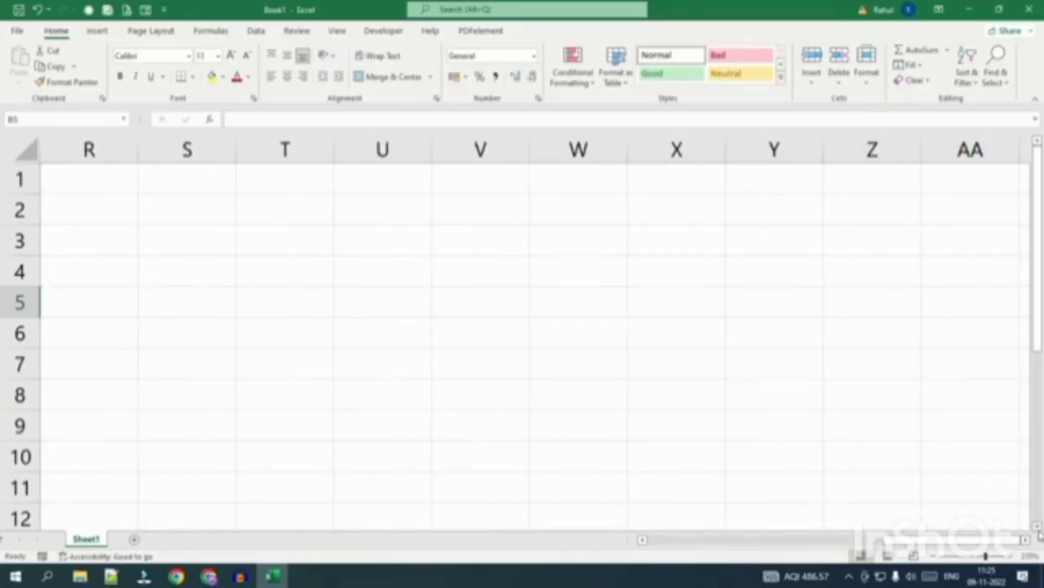
scroll(1030, 547, right, 11)
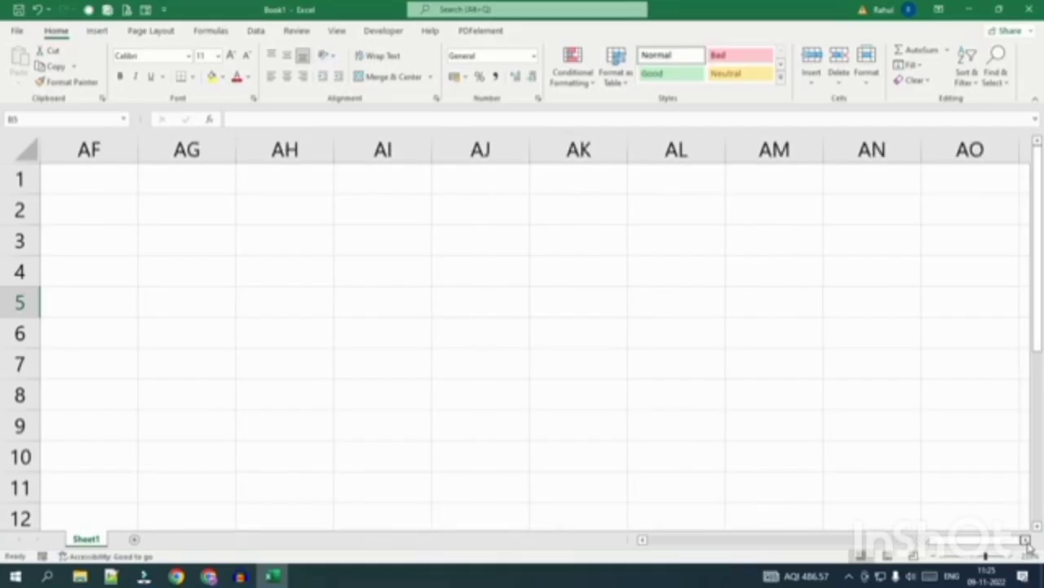
scroll(1030, 548, right, 2)
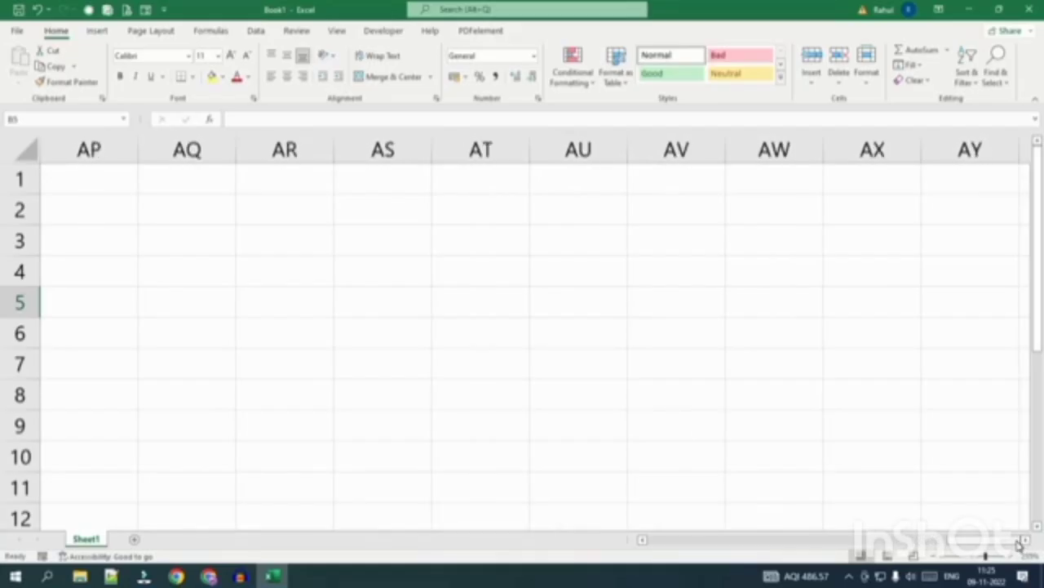
drag(1003, 540, 617, 529)
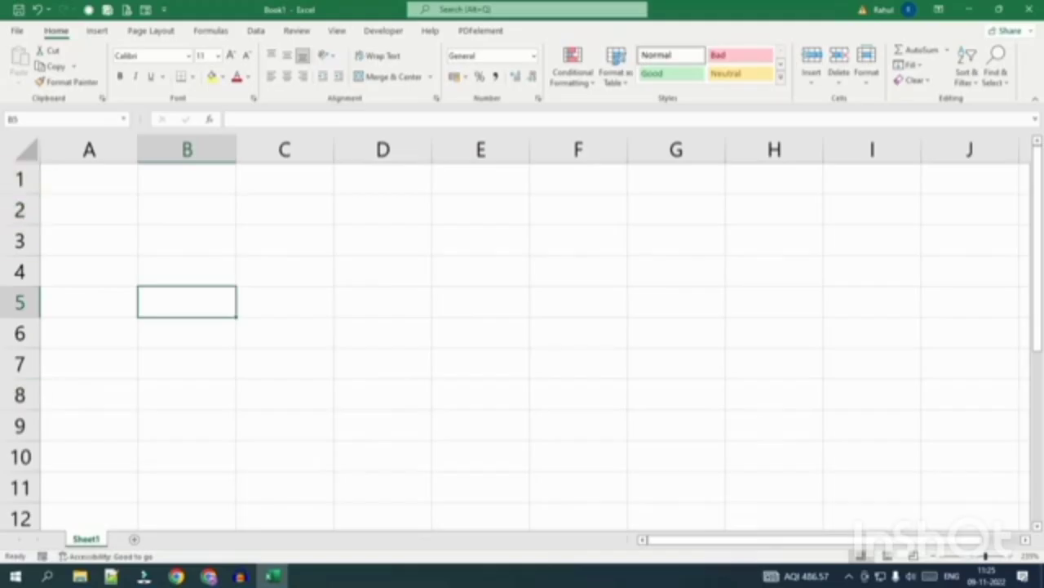
click(1038, 527)
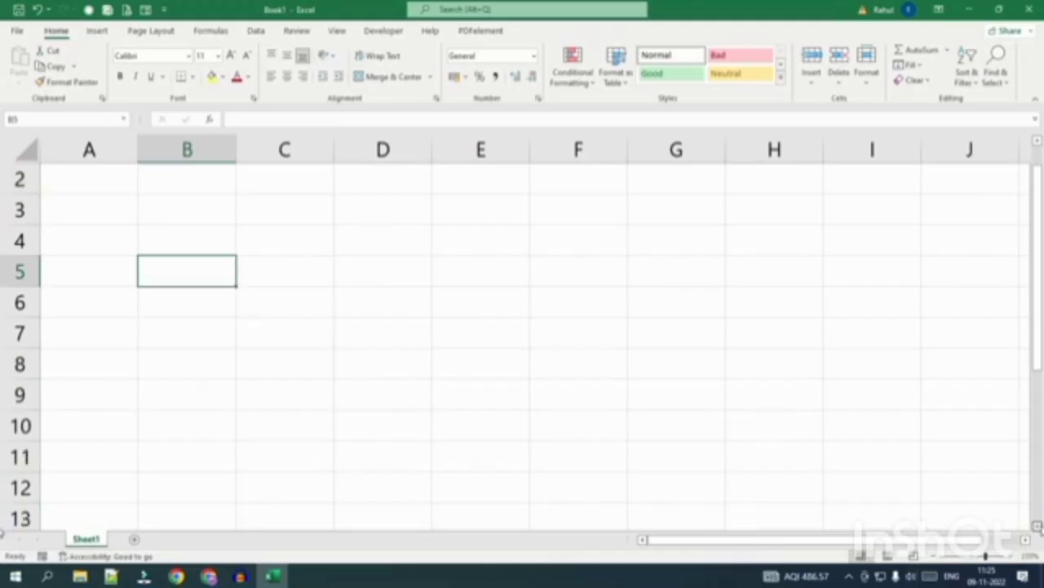
scroll(3, 530, down, 1)
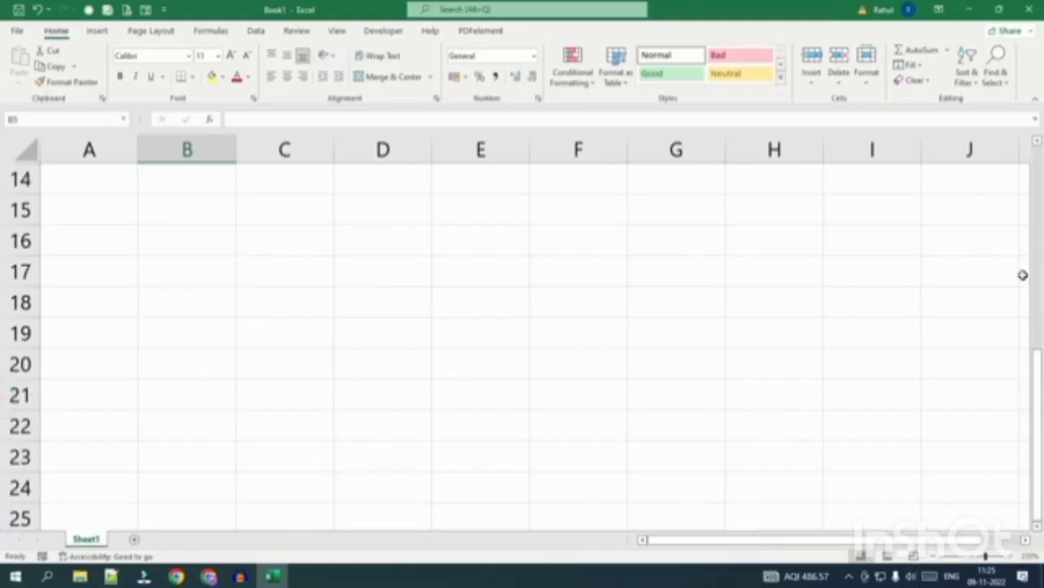
drag(1037, 436, 1038, 245)
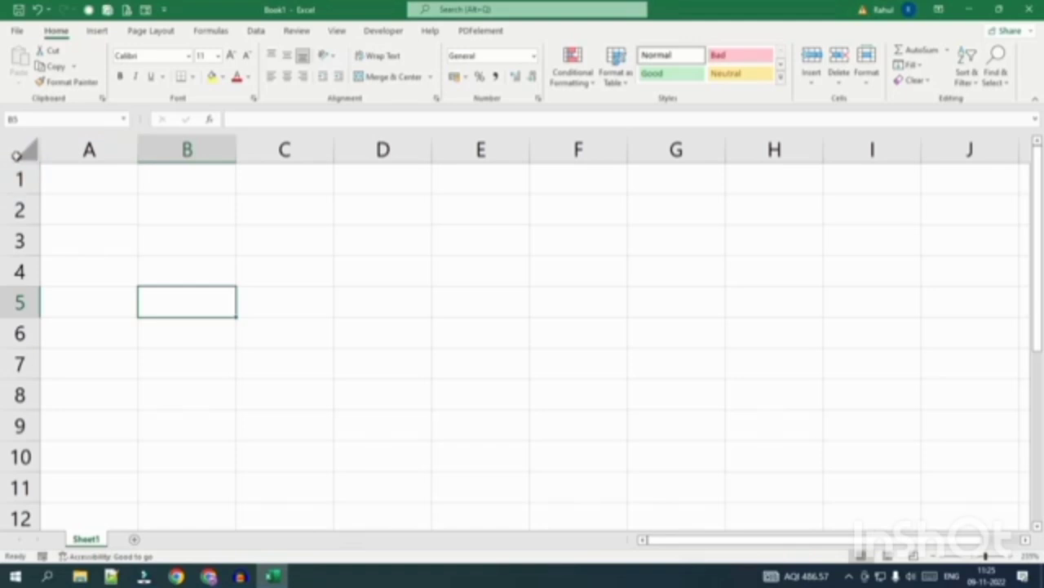
click(16, 154)
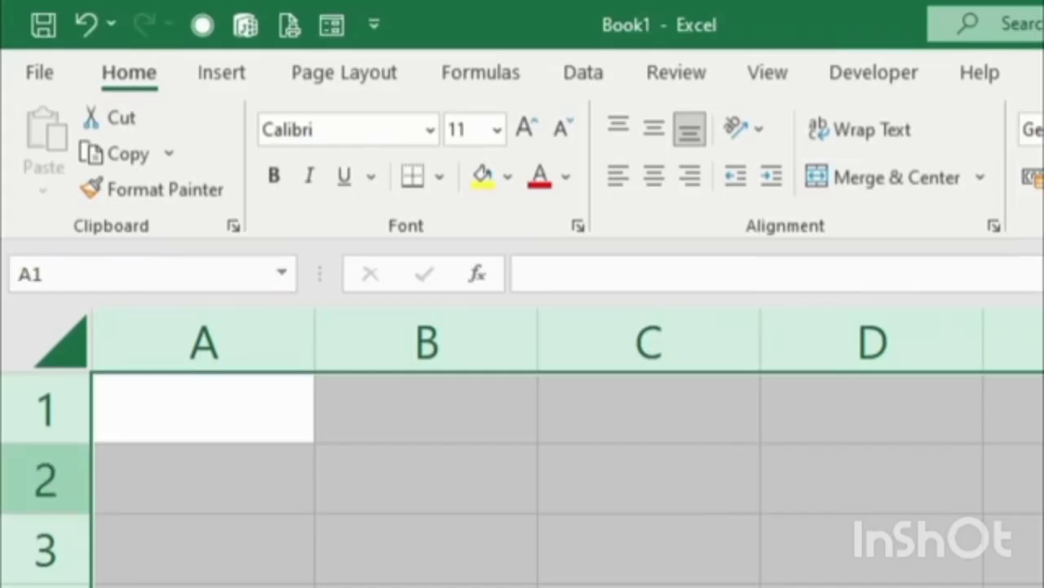
click(18, 333)
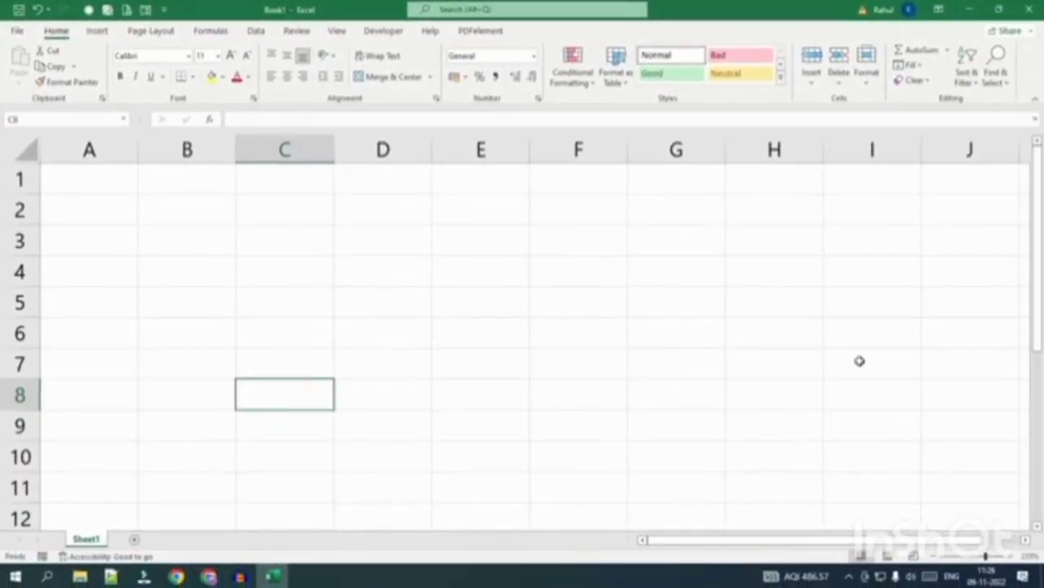
drag(1037, 285, 1039, 232)
drag(895, 544, 972, 558)
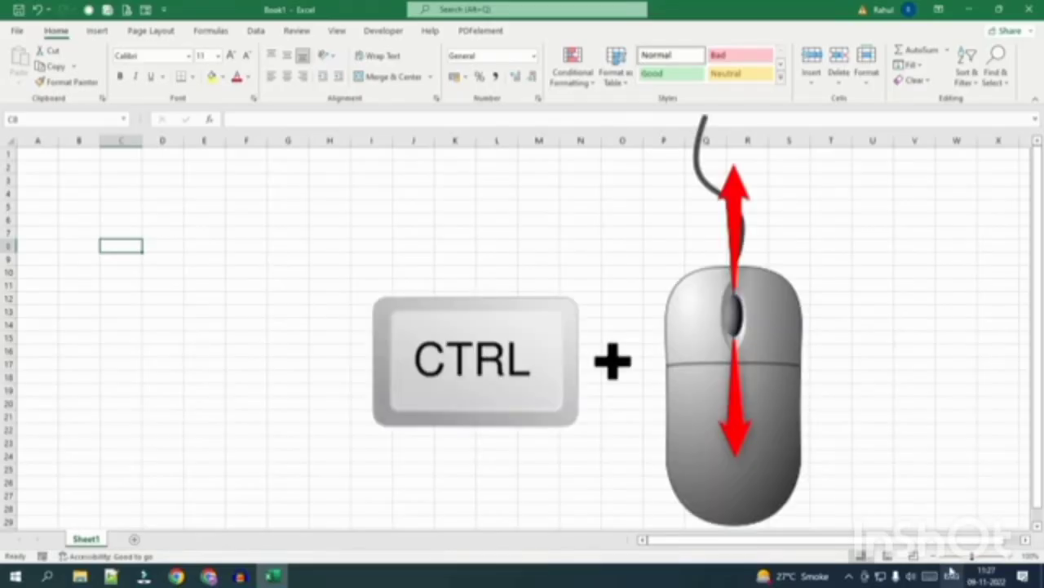
Zoom the empty Sheet1 in with Ctrl+wheel, then back out.
scroll(324, 383, up, 5)
scroll(324, 384, up, 1)
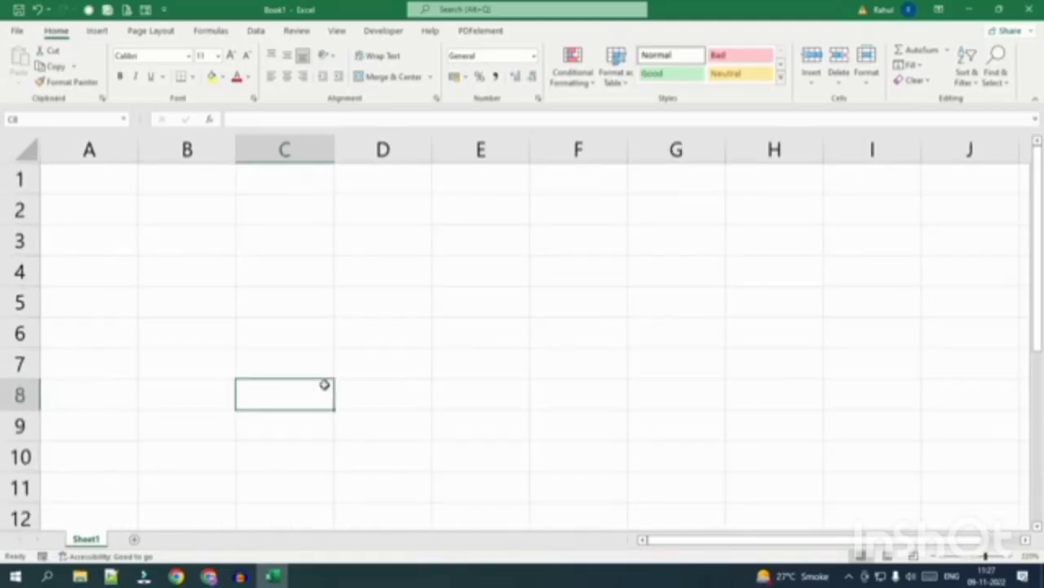
scroll(324, 384, down, 1)
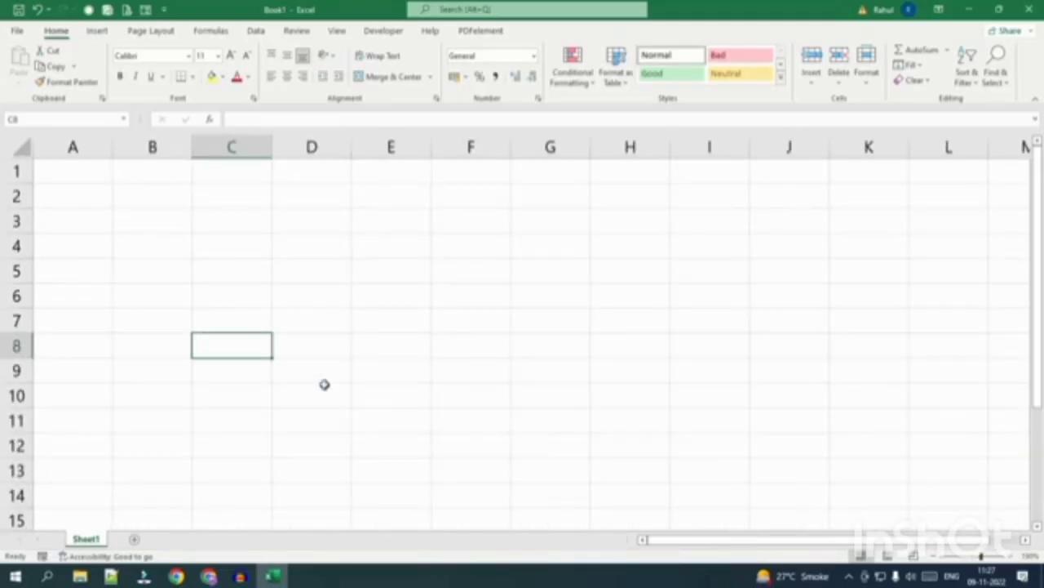
scroll(324, 384, down, 1)
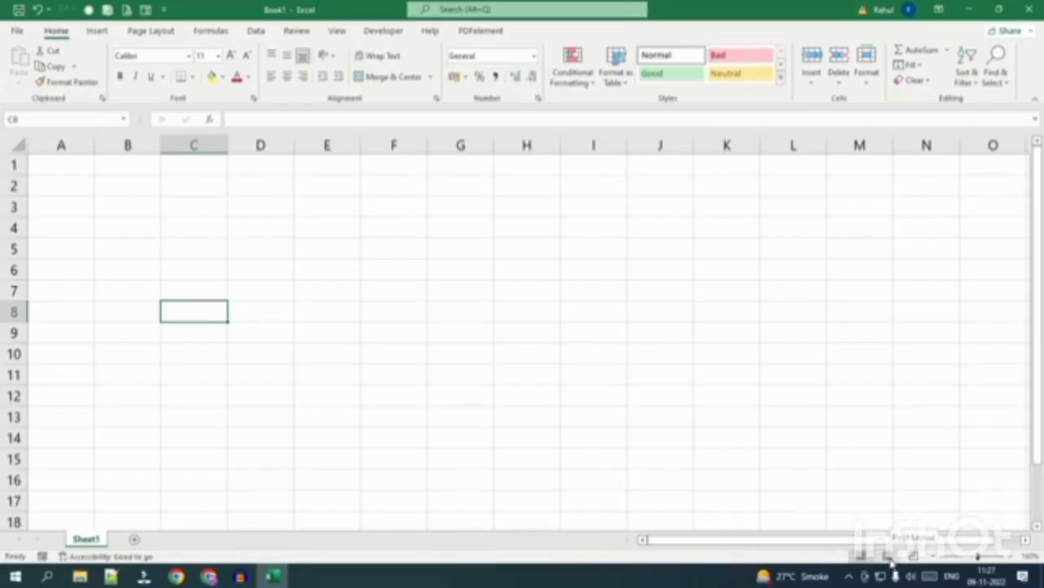
click(888, 556)
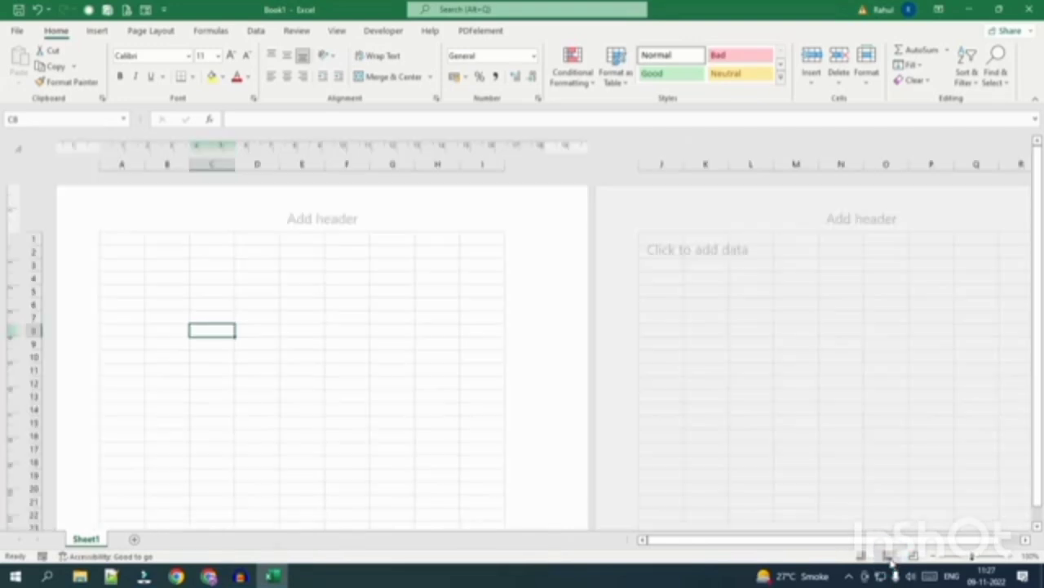
scroll(436, 416, down, 5)
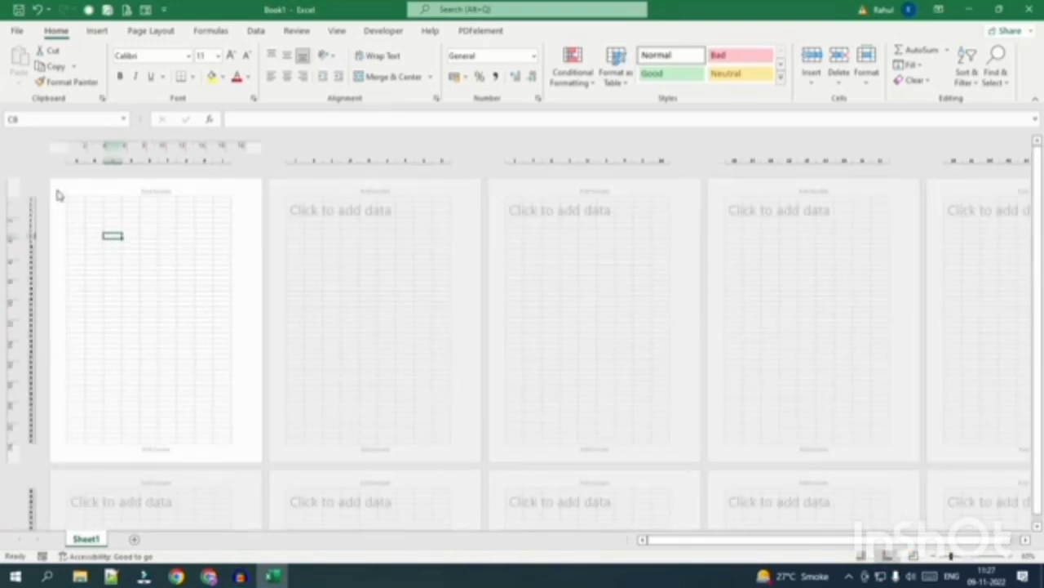
drag(72, 200, 224, 452)
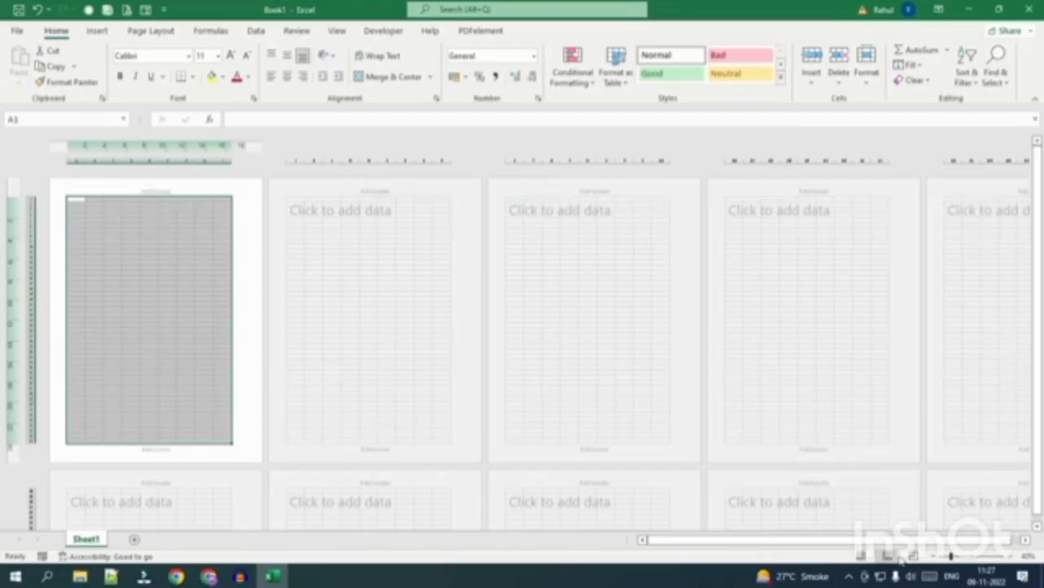
click(862, 555)
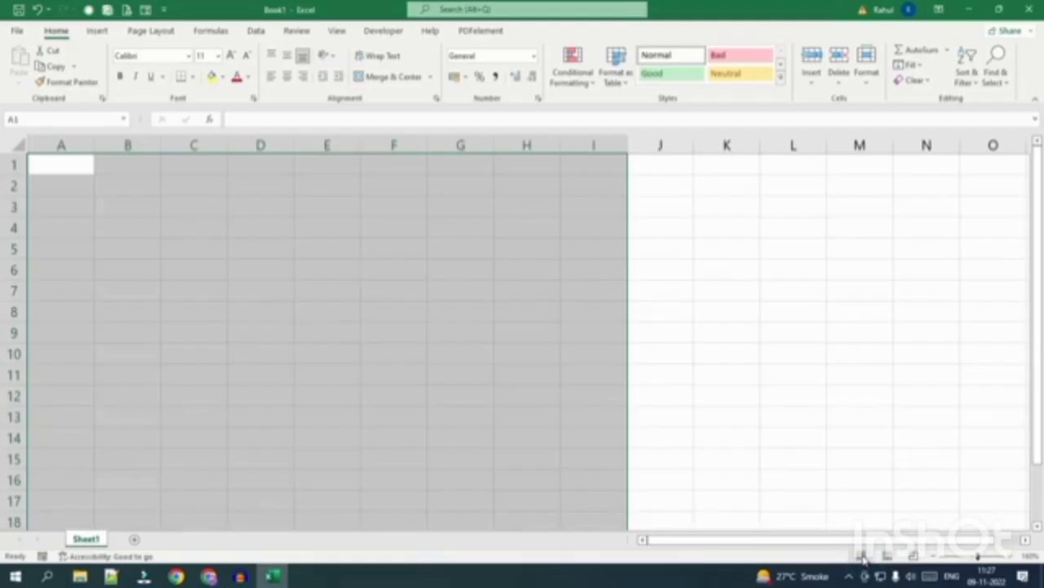
click(479, 287)
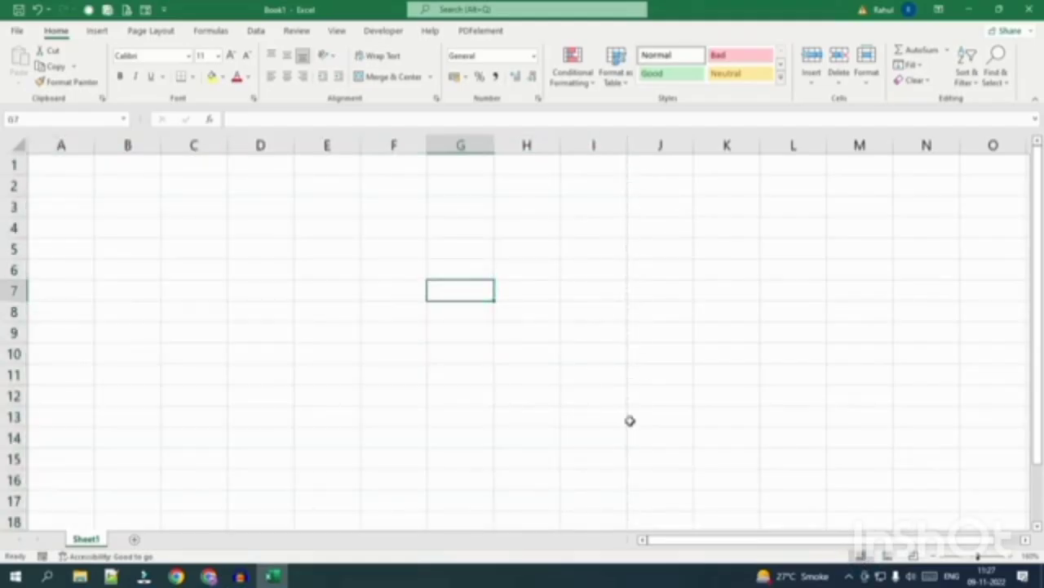
drag(66, 163, 602, 166)
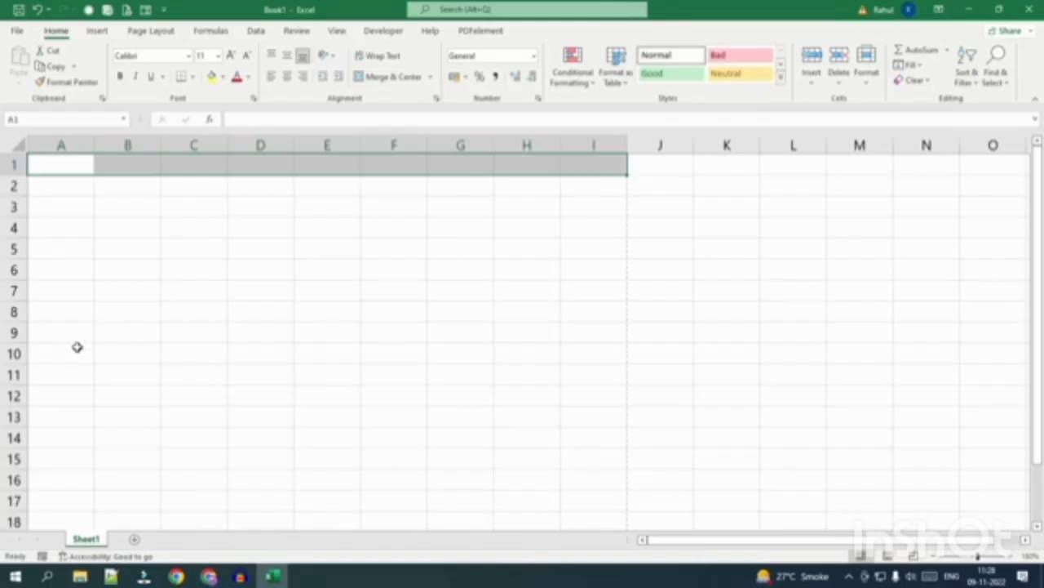
scroll(77, 350, up, 2)
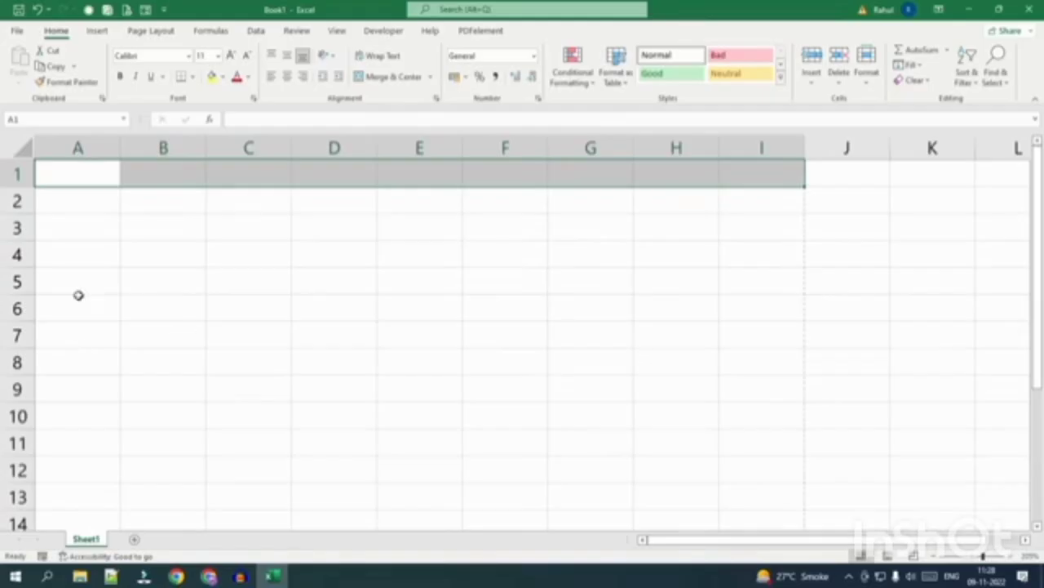
click(65, 178)
Enter 'Name' in A1 and 'Father's Name' in B1, then autofit column B.
text(Name)
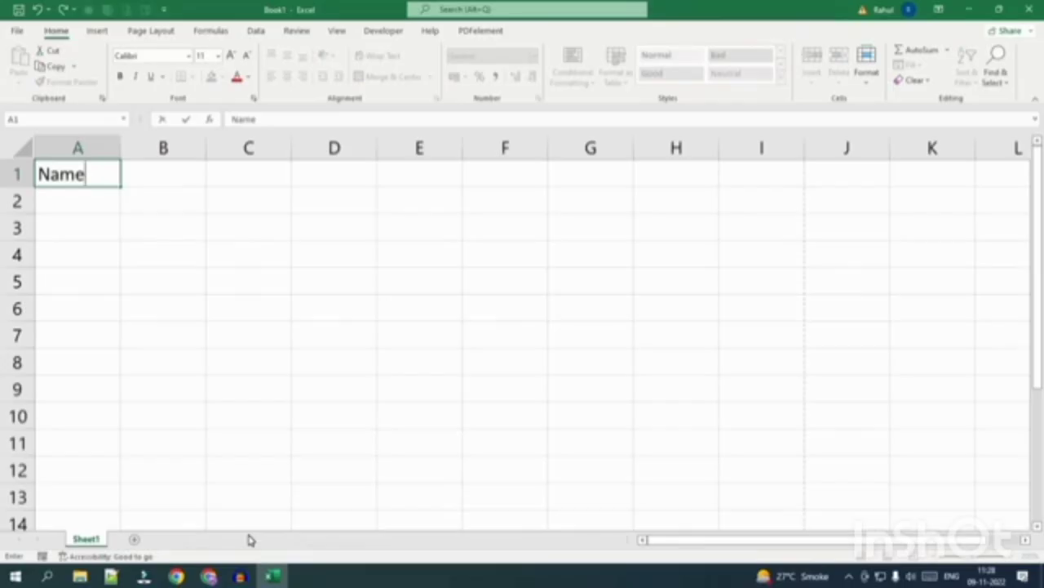
click(158, 175)
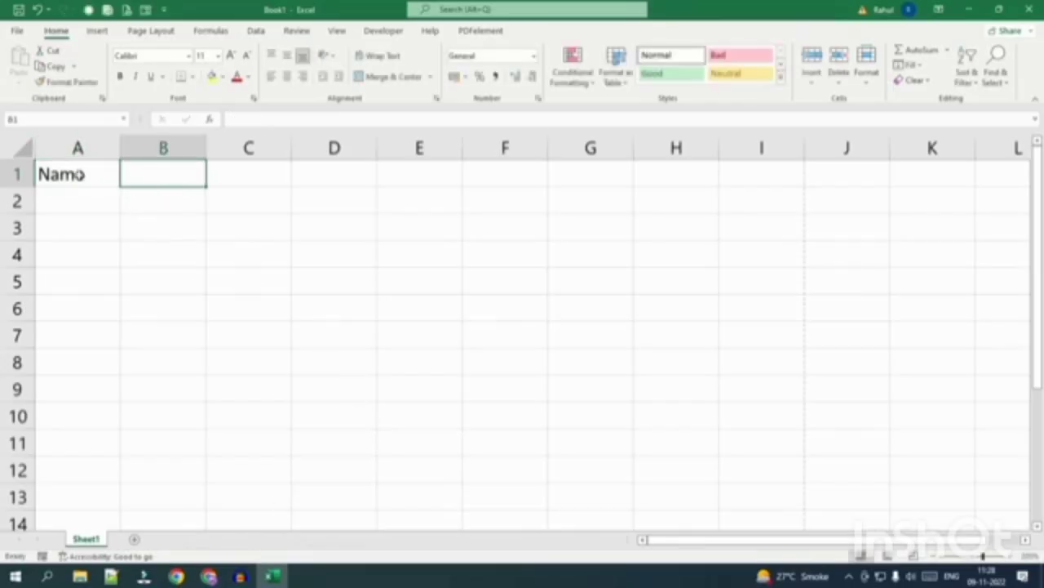
click(78, 174)
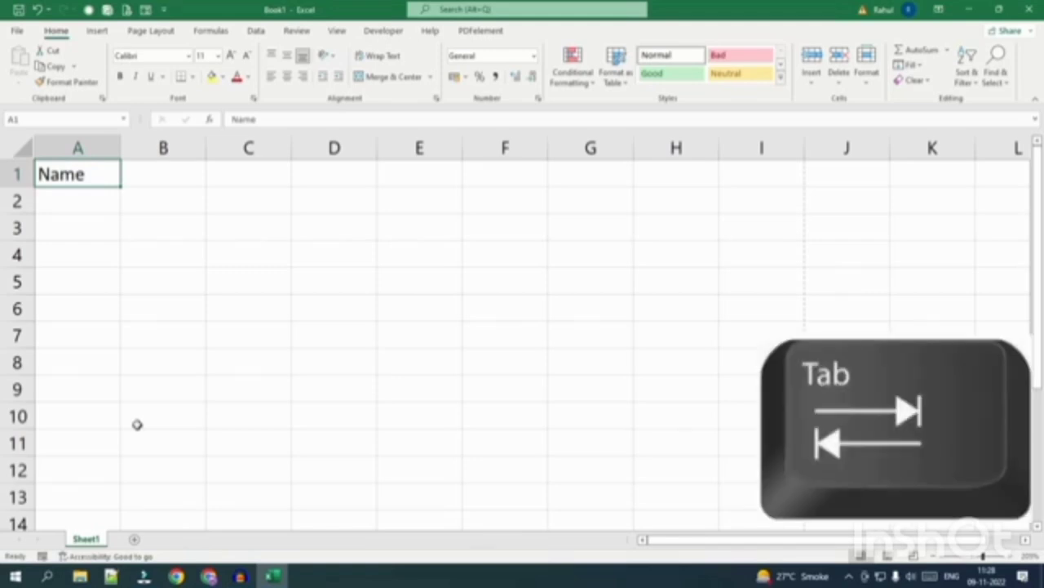
key(Tab)
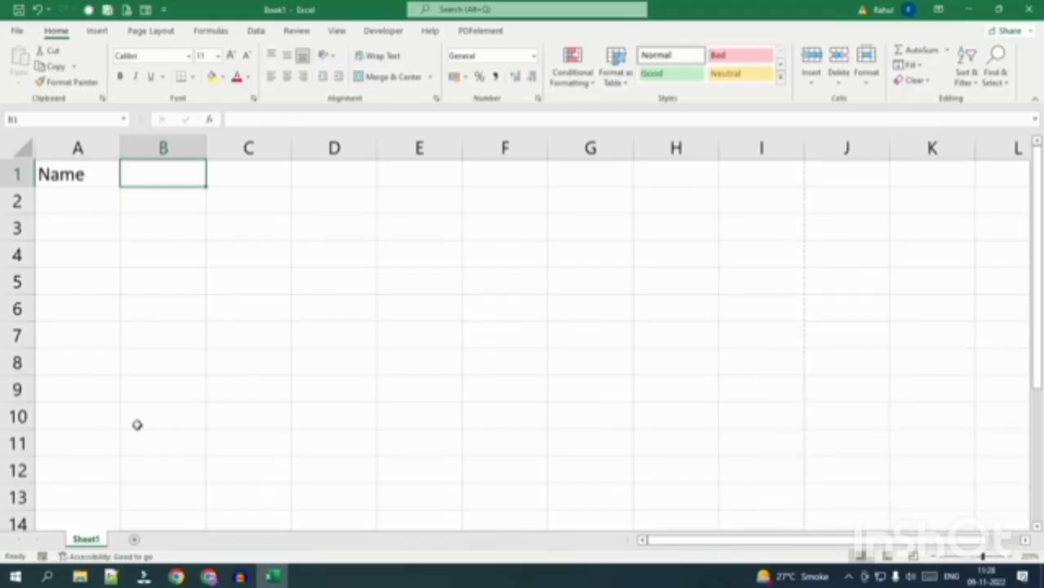
text(Father's )
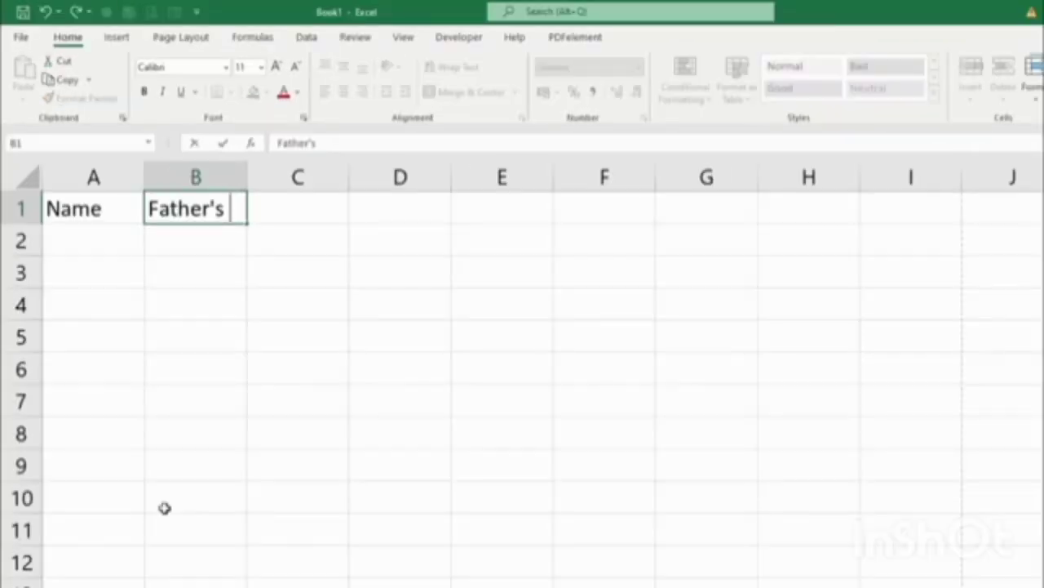
text(Name)
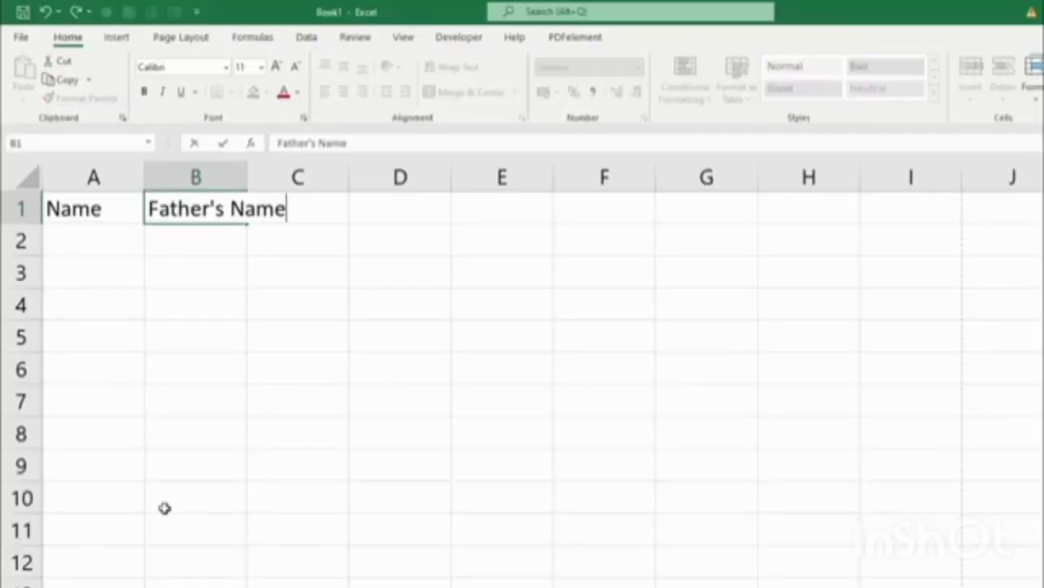
key(Tab)
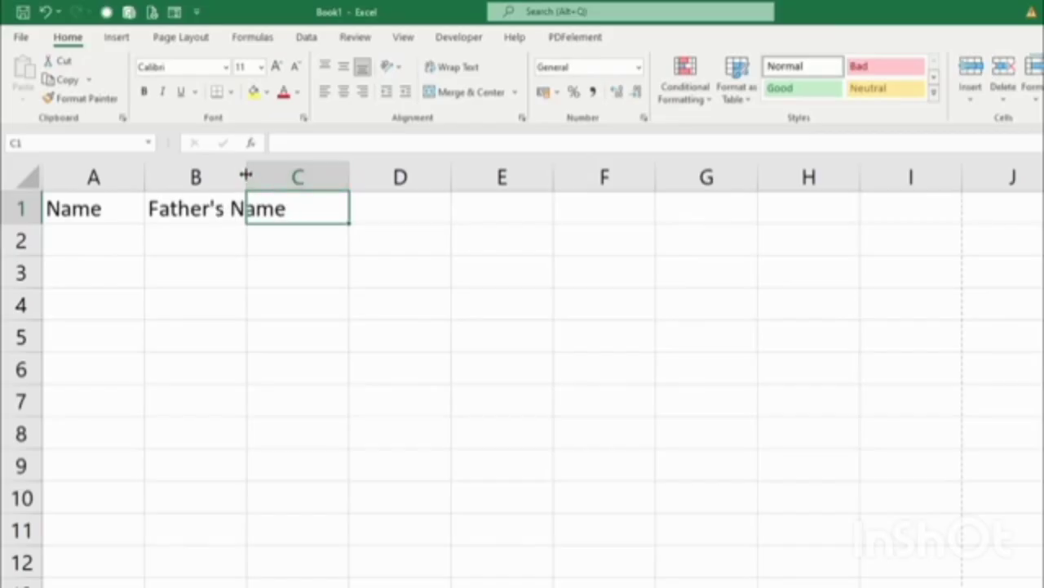
mouse_move(247, 175)
mouse_down()
mouse_move(286, 196)
mouse_move(229, 181)
mouse_up()
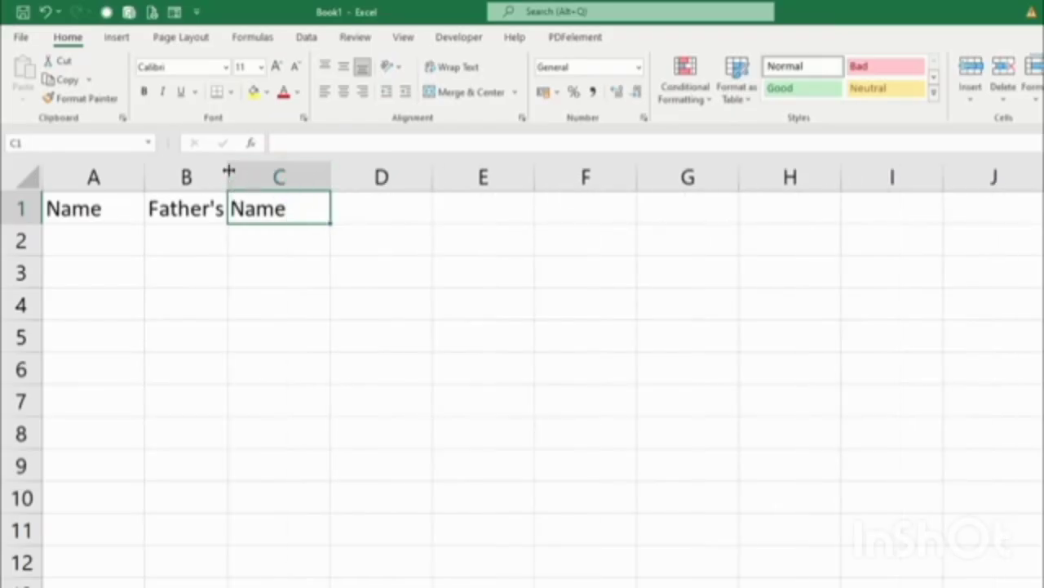
double_click(230, 171)
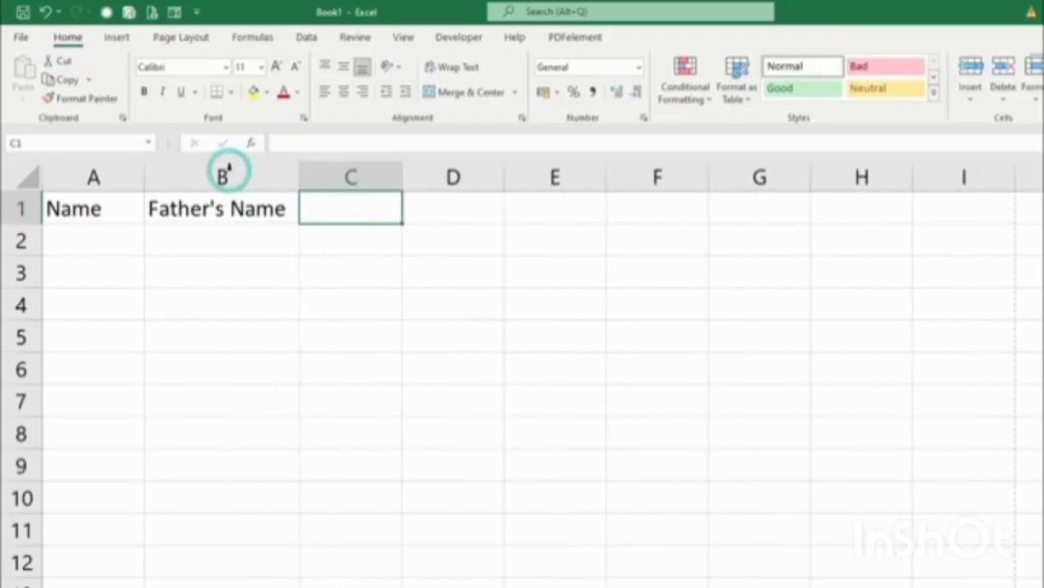
Add subject headings English, Hindi, Math, Science and S.S.T in C1:G1.
click(329, 210)
text(E)
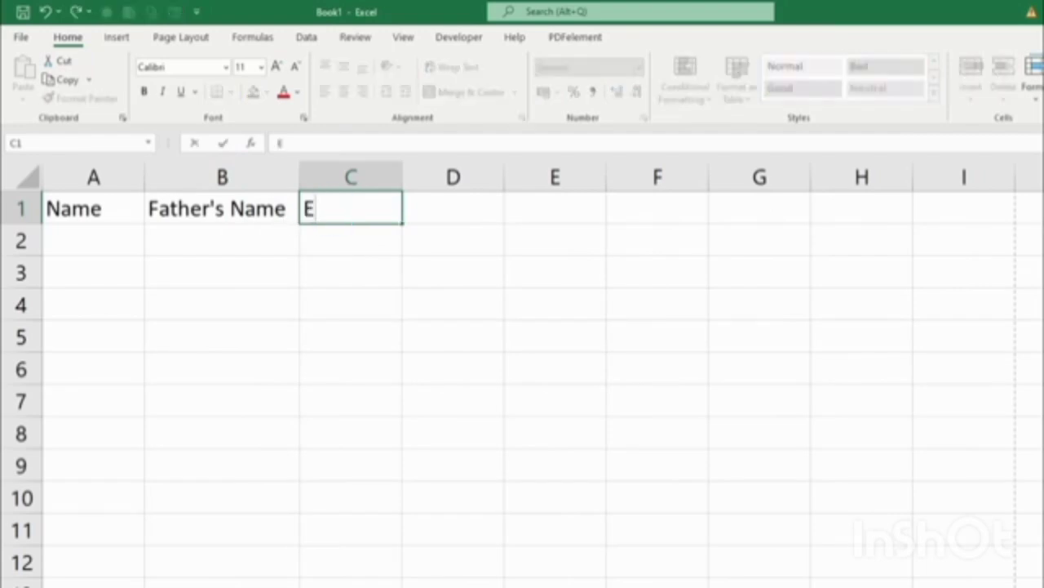
text(nglish)
key(Tab)
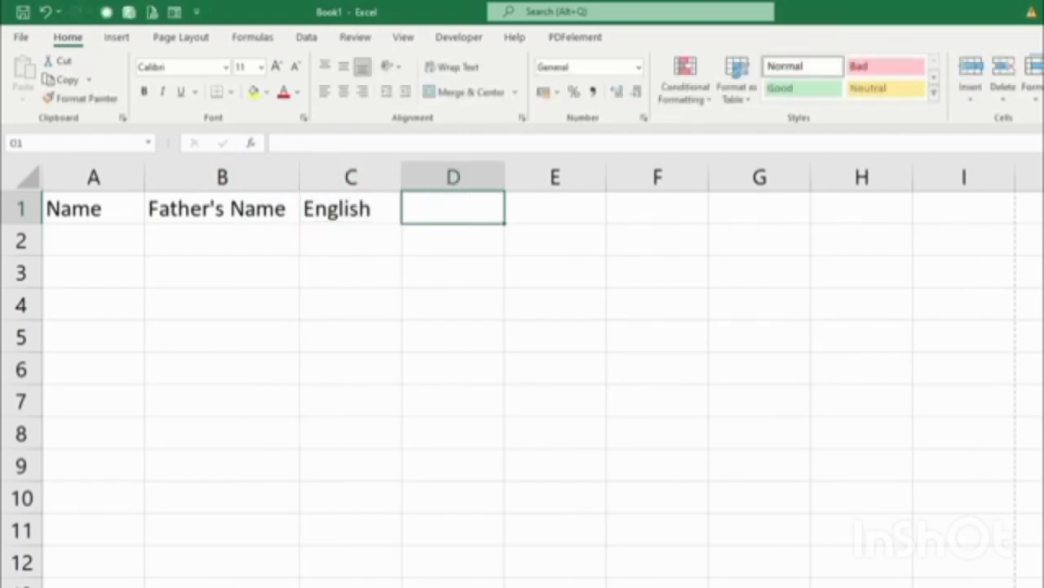
text(Hindi)
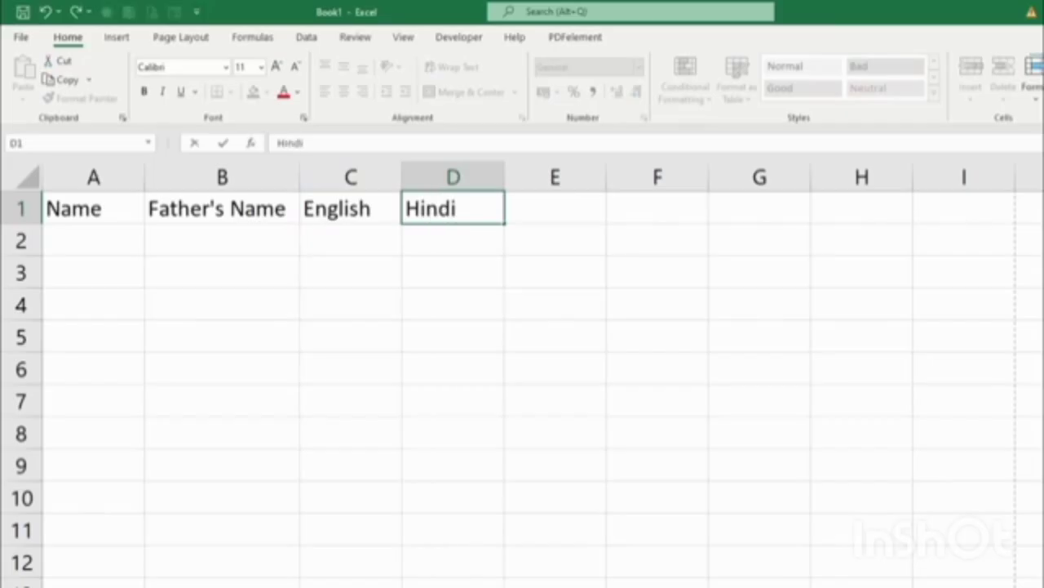
key(Tab)
text(Math)
key(Tab)
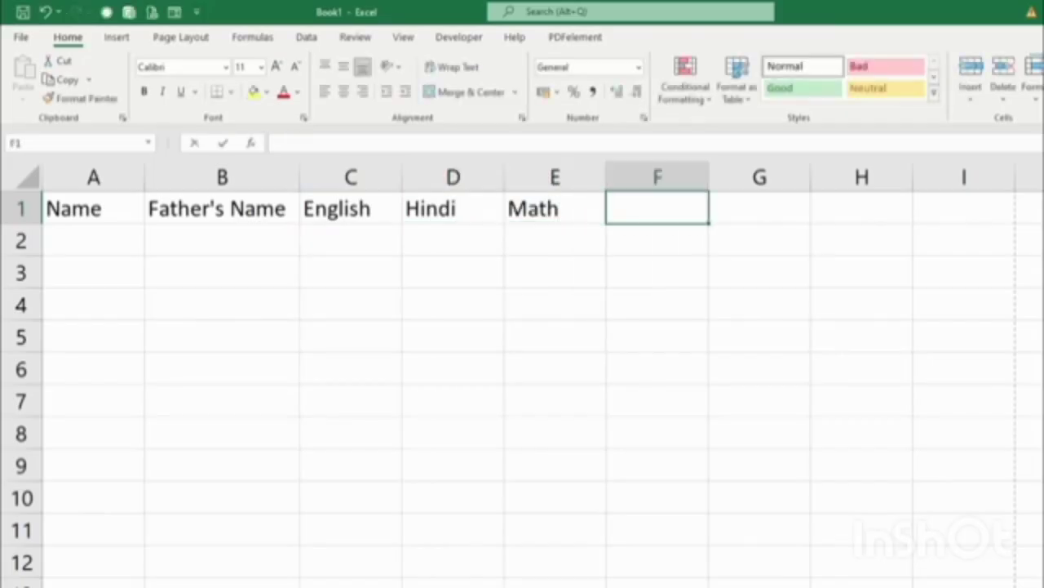
text(Science)
key(Tab)
text(s)
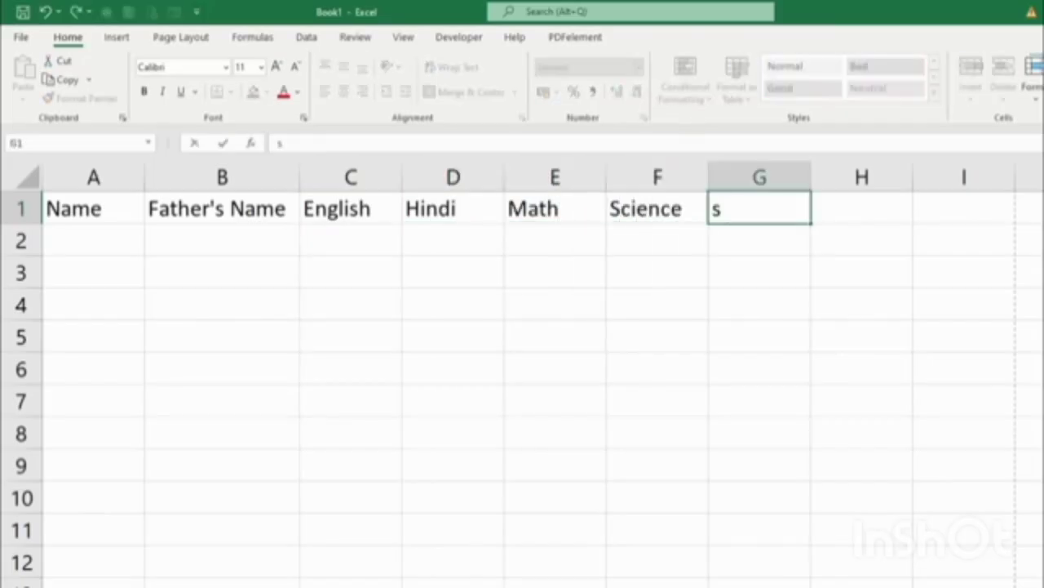
key(BackSpace)
text(S..S)
key(BackSpace)
key(BackSpace)
text(S.T)
key(Tab)
List five student names down column A, from A2 to A6.
key(Return)
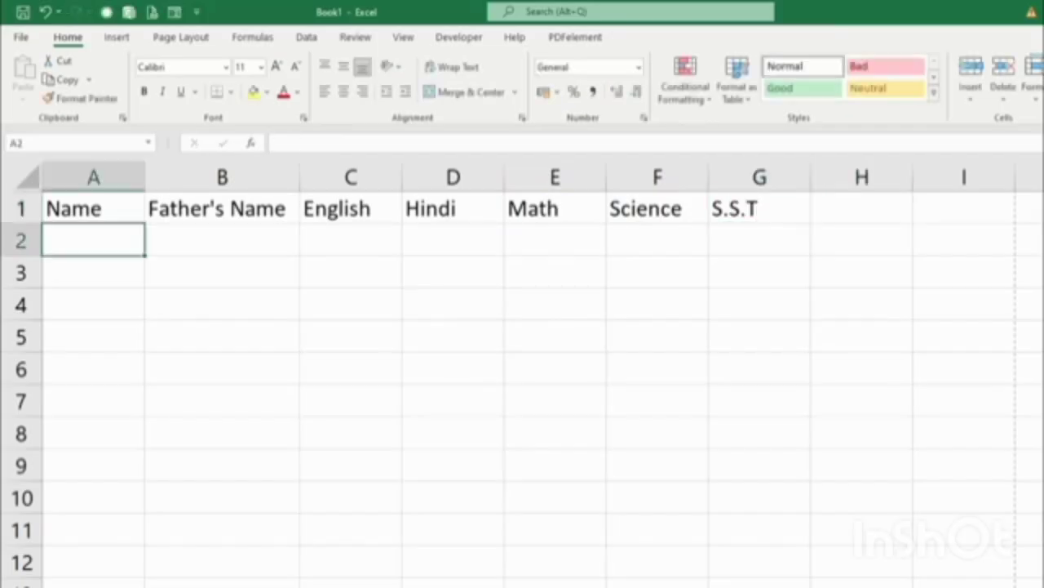
text(Rajesh)
key(Return)
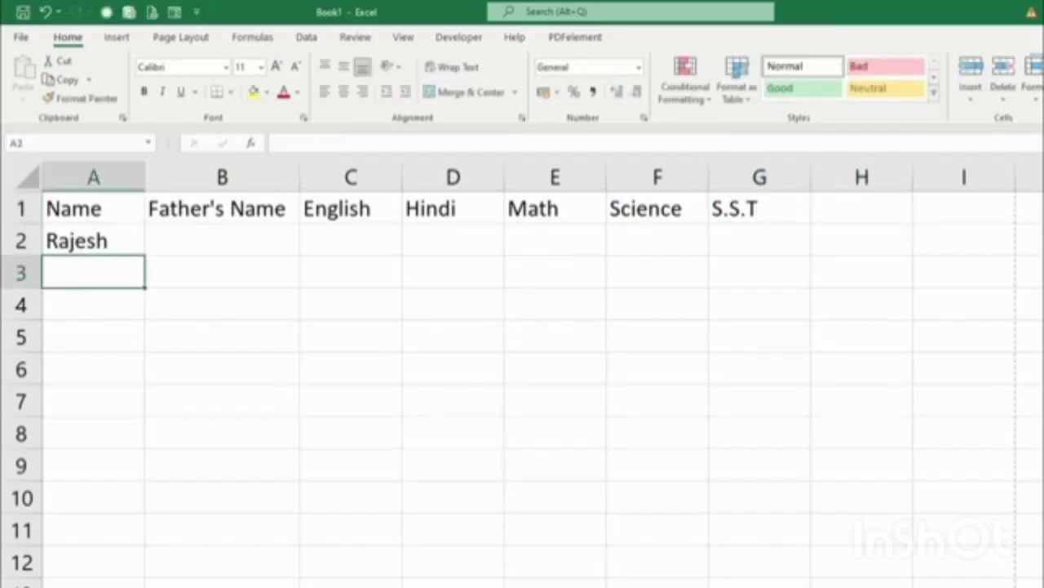
text(Mahesh)
key(Return)
text(Suresh)
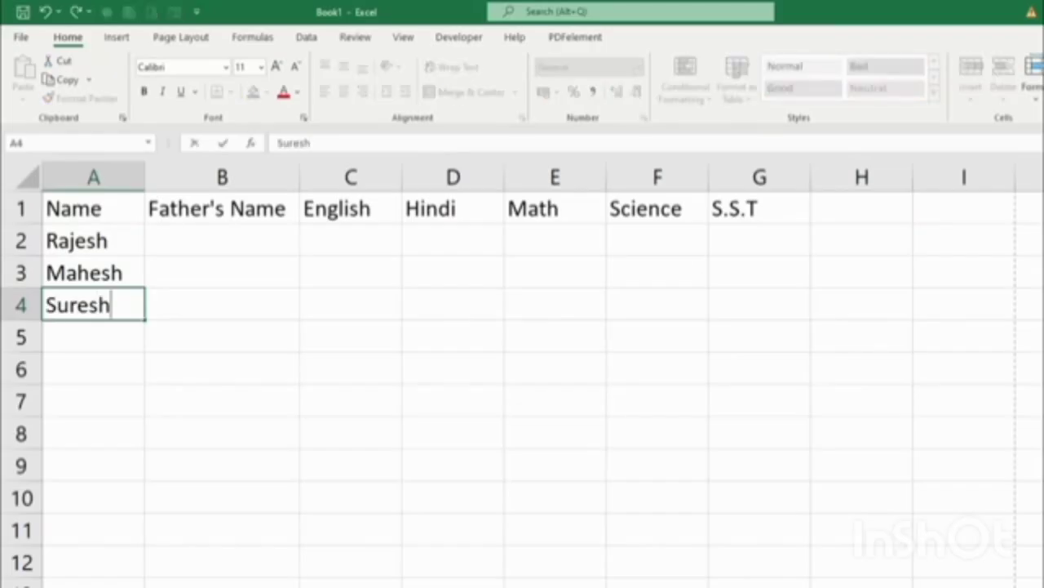
key(Return)
text(Naresh)
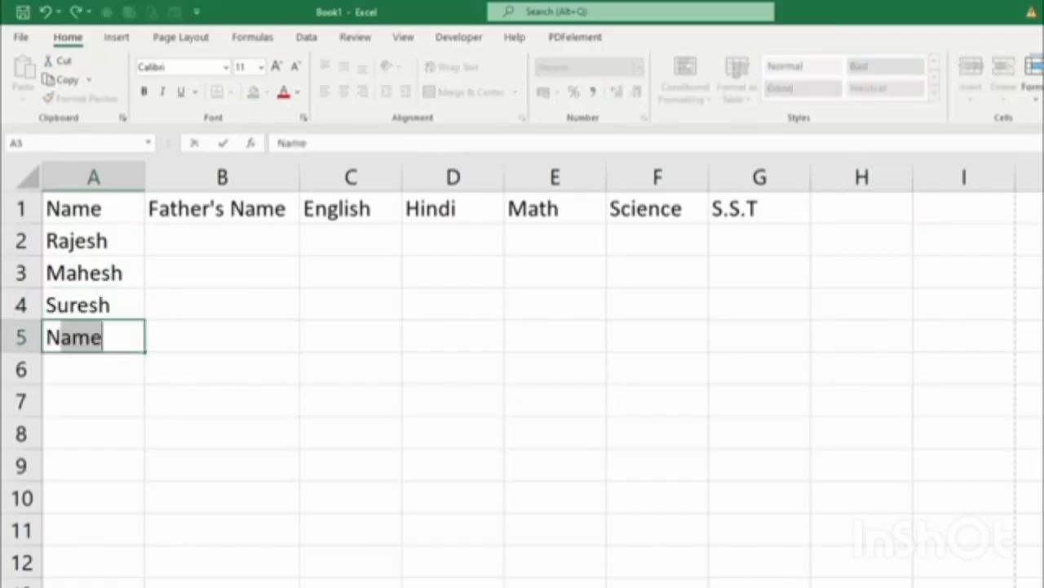
key(Return)
text(Harsh)
key(Return)
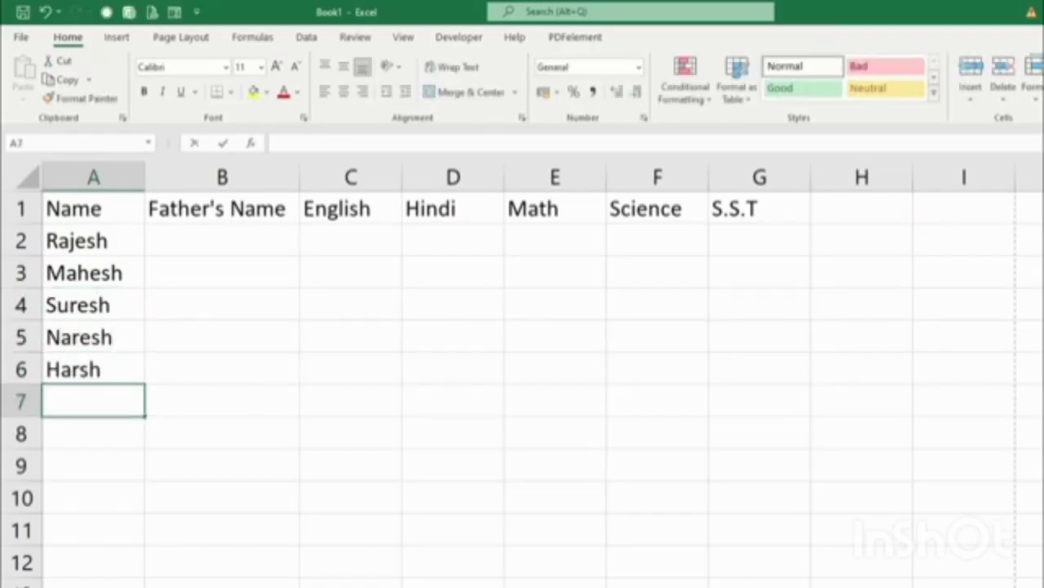
Add the sixth student's name in A7 and enter six fathers' names in B2:B7.
text(Nishant)
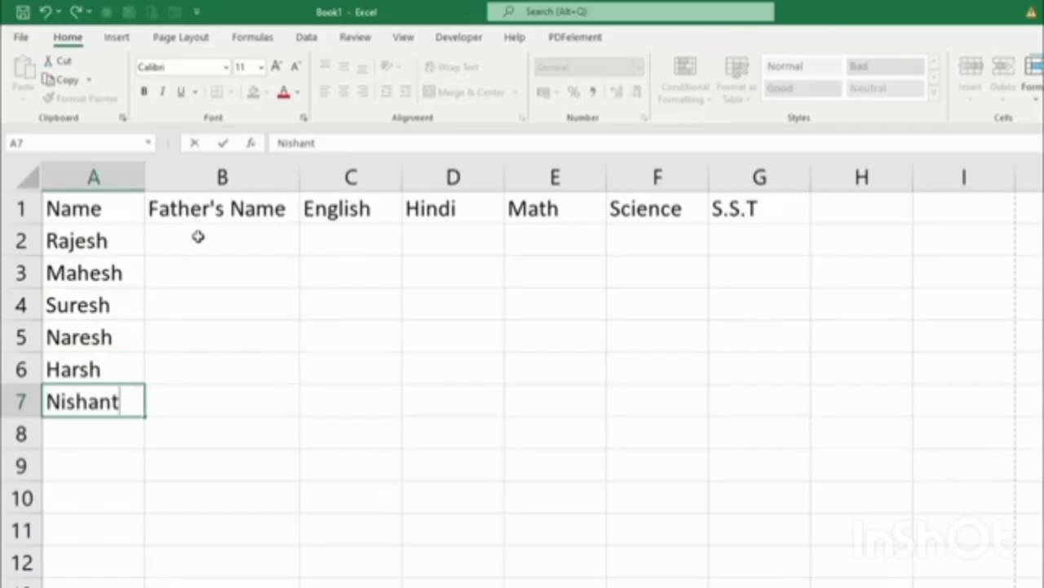
click(198, 236)
text(Mr. MOhan)
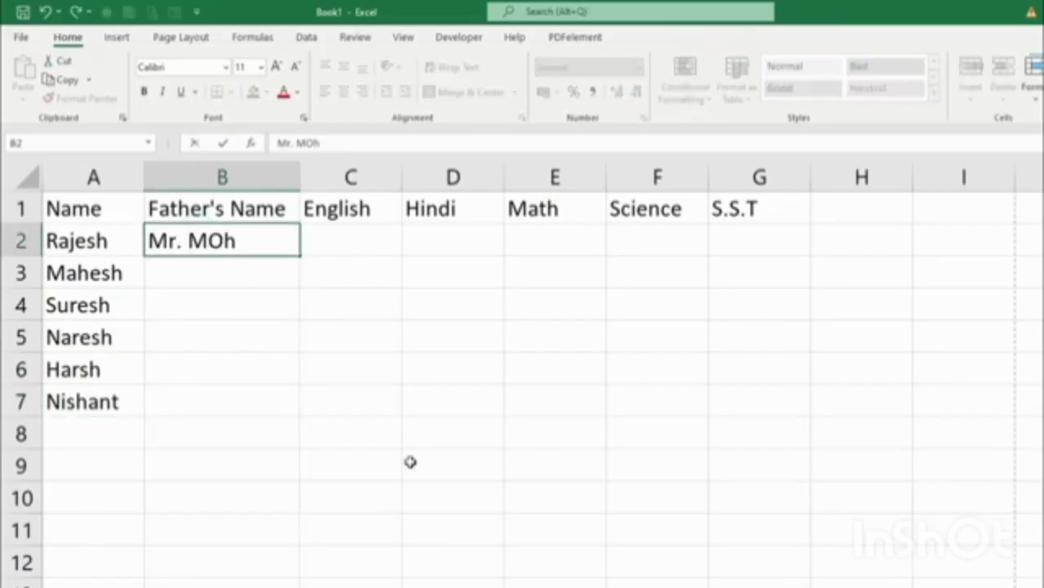
key(BackSpace)
key(BackSpace)
key(BackSpace)
key(BackSpace)
text(ohan)
key(Return)
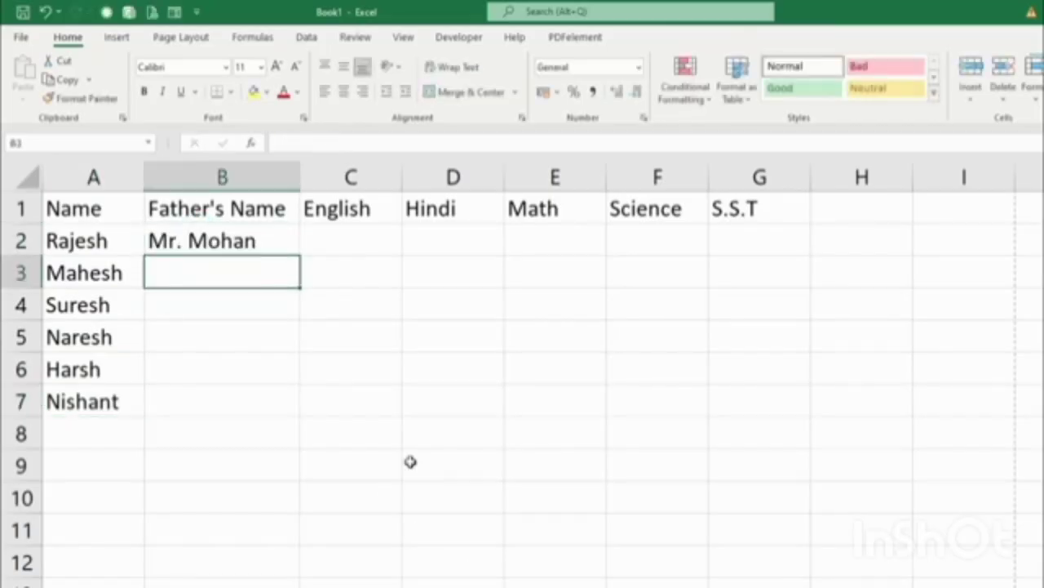
text(Mr. Sohan)
key(Return)
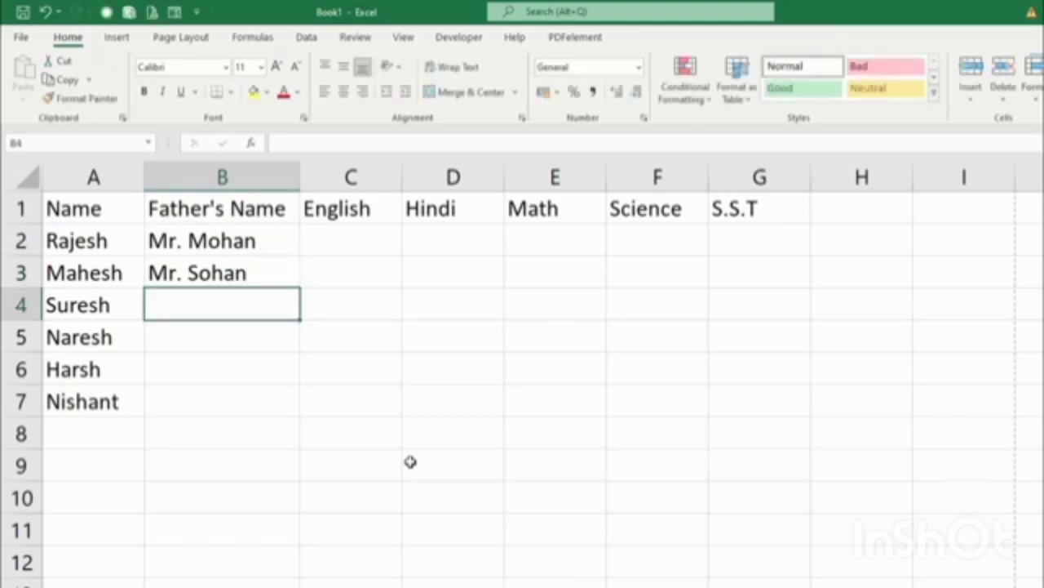
text(Mr. Nishant)
key(Return)
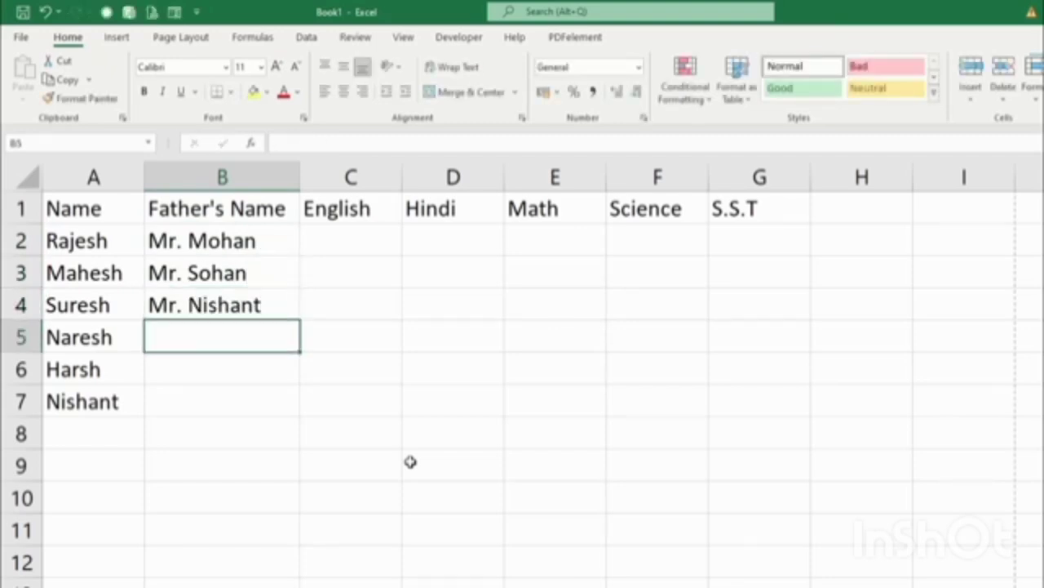
text(Mr. JIai)
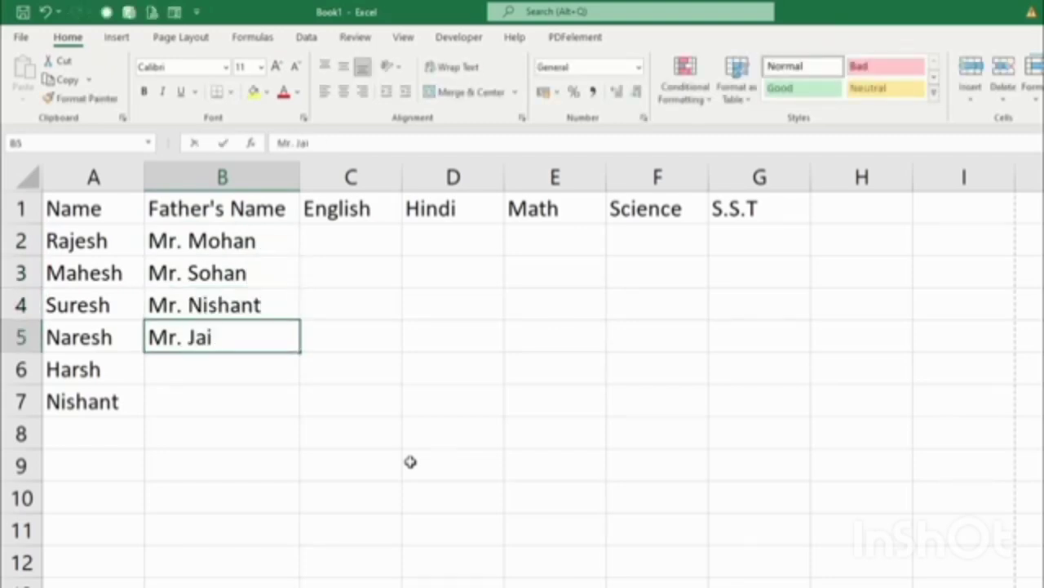
key(Return)
text(Mr.)
key(BackSpace)
key(BackSpace)
text(Kabir)
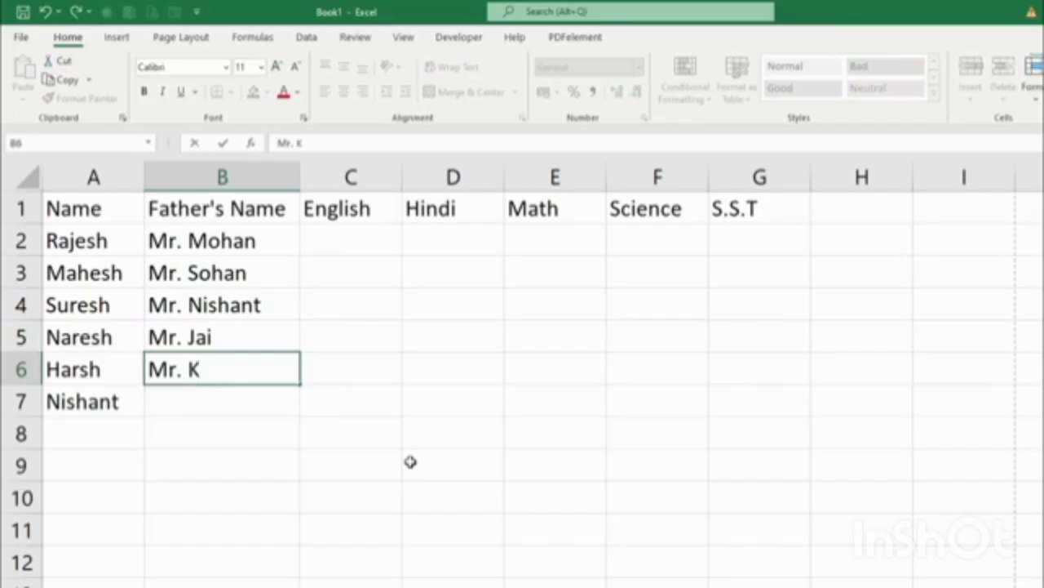
key(Return)
text(Mr.)
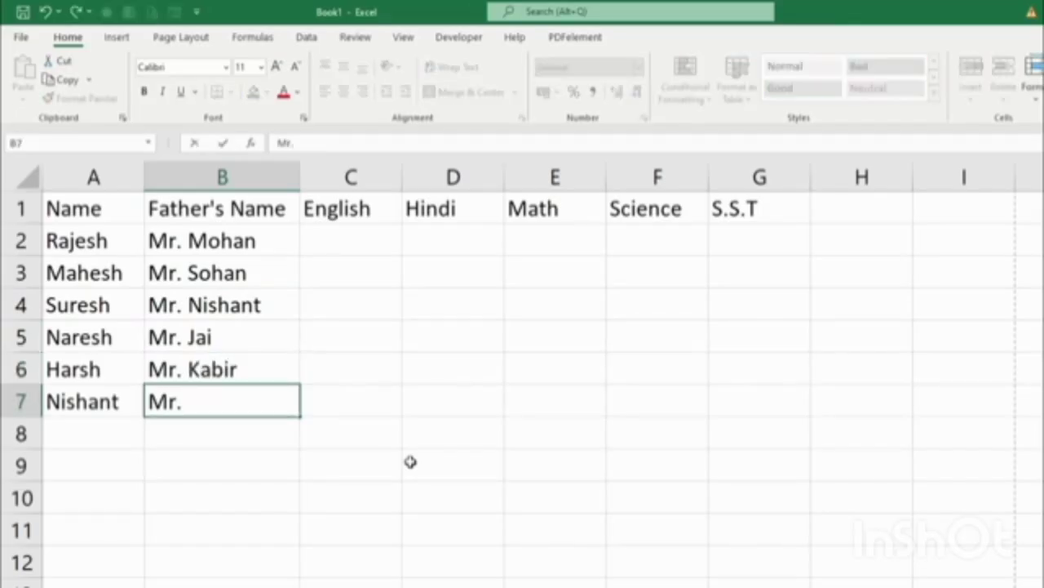
text( Arnav)
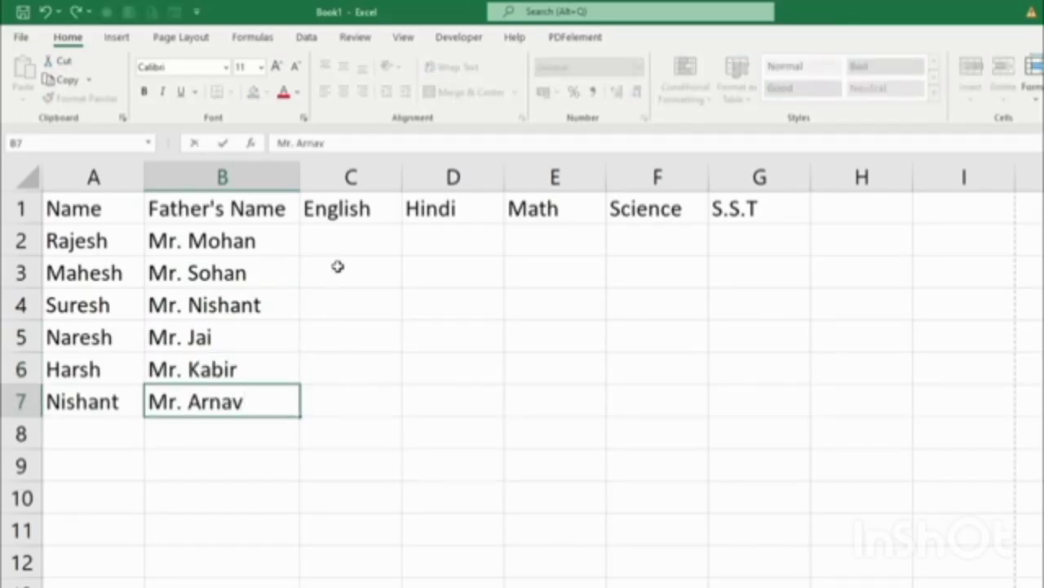
Enter the subject marks across columns C to G, row by row.
click(345, 240)
text(4)
key(Tab)
text(6)
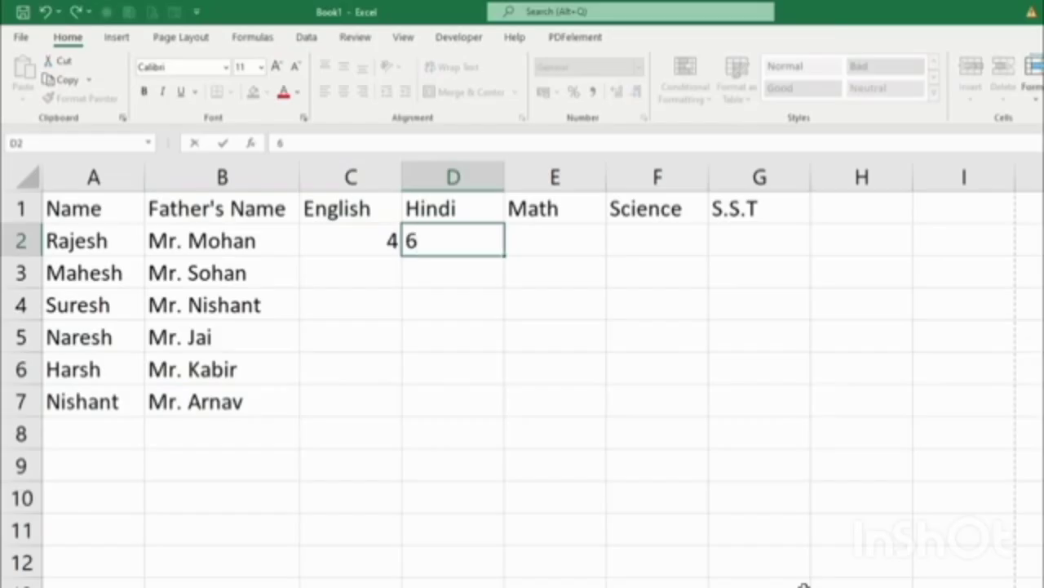
key(Left)
text(5)
key(Tab)
text(65)
key(Tab)
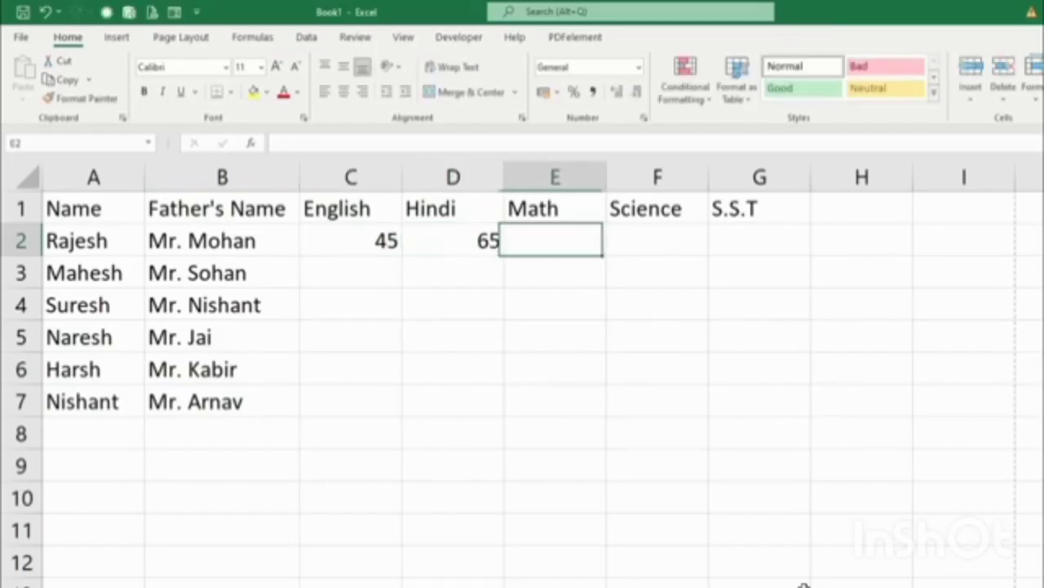
text(85)
key(Tab)
text(74)
key(Tab)
text(65)
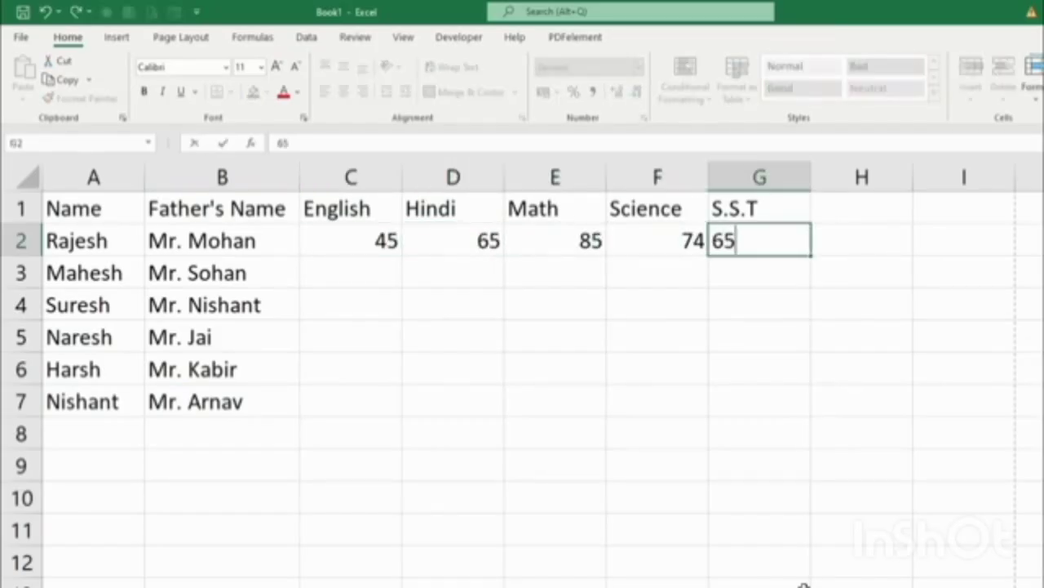
key(Return)
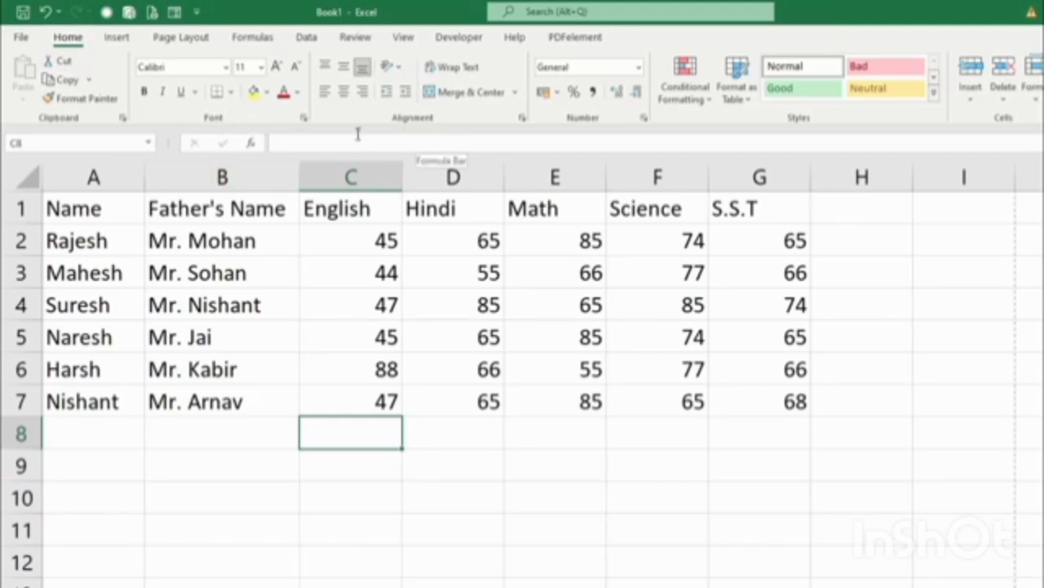
Move the marks table from A1:G7 to A3:G9, then select the empty A1:G2.
drag(73, 209, 753, 416)
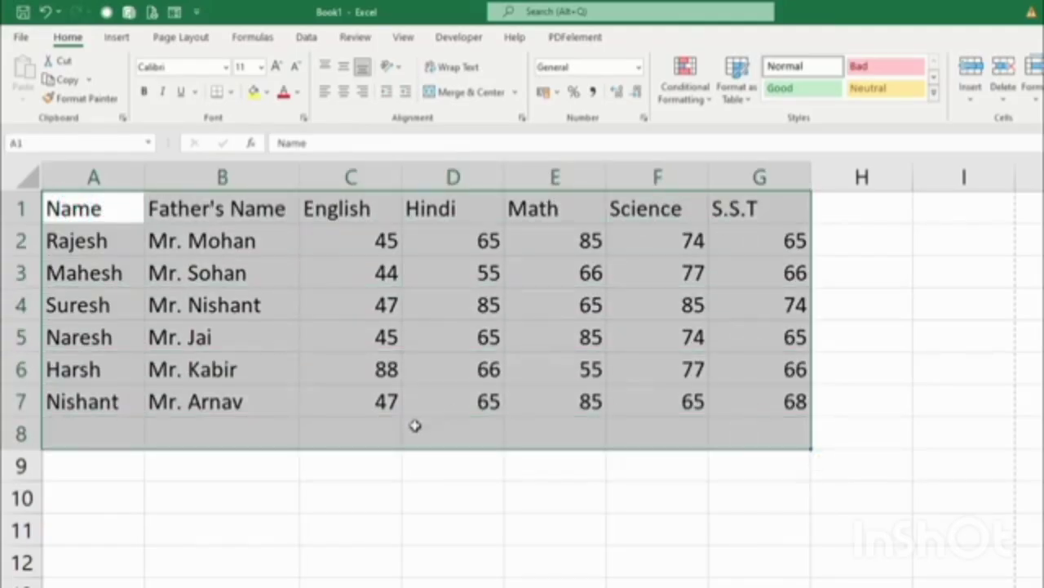
click(147, 562)
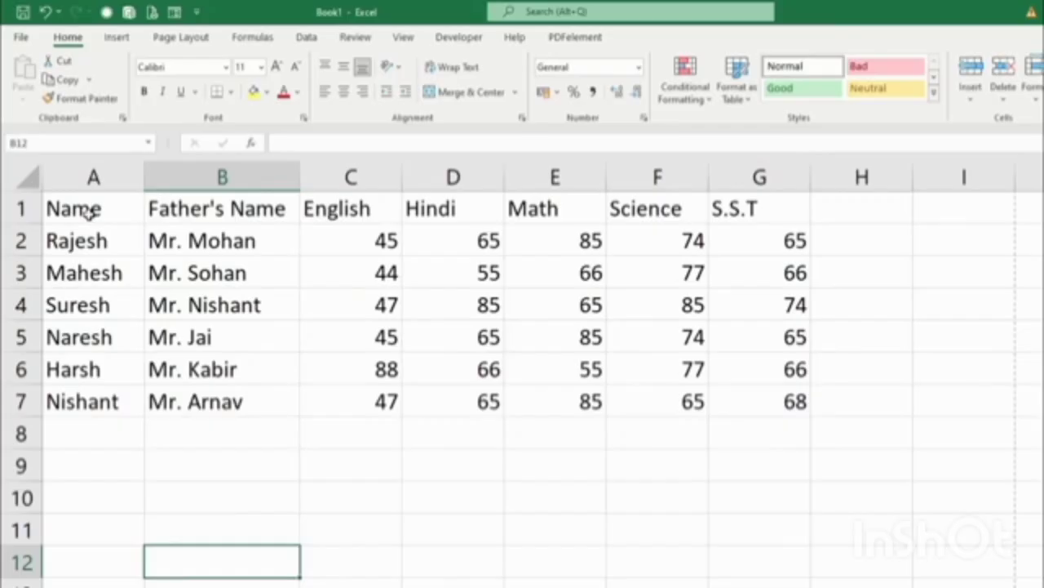
drag(89, 211, 796, 401)
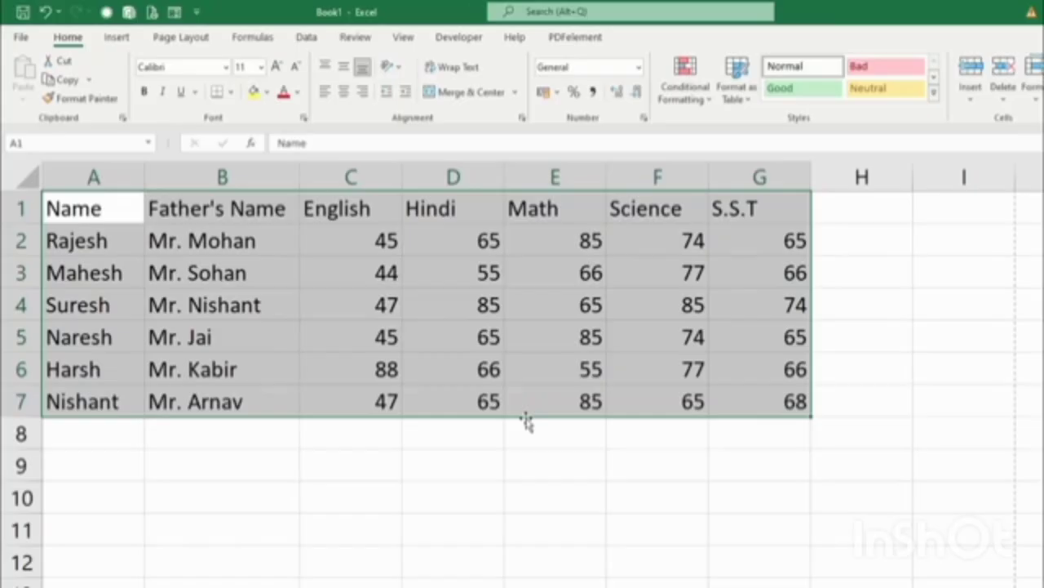
drag(526, 420, 653, 525)
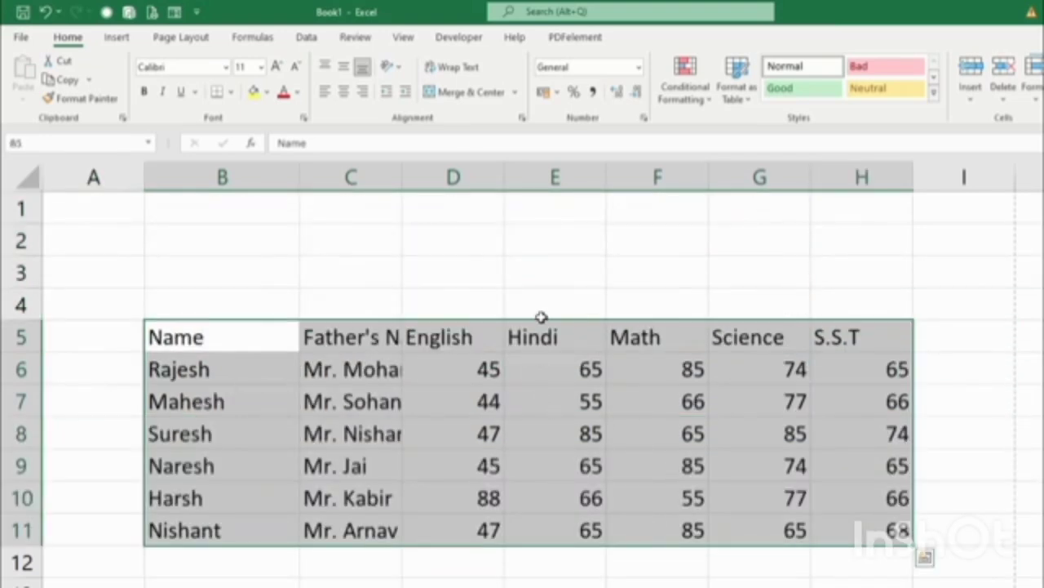
drag(544, 324, 431, 281)
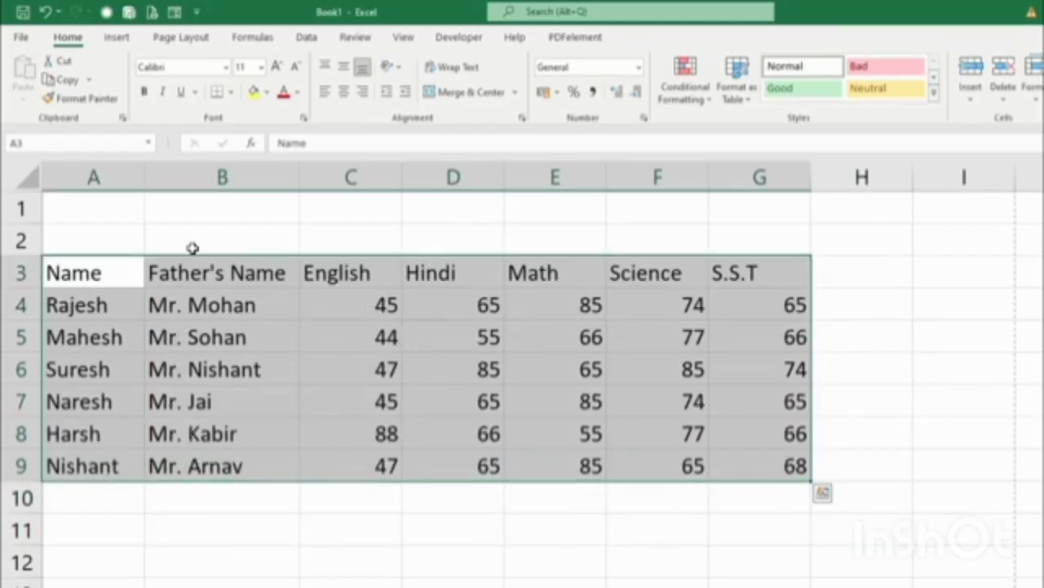
drag(79, 203, 752, 249)
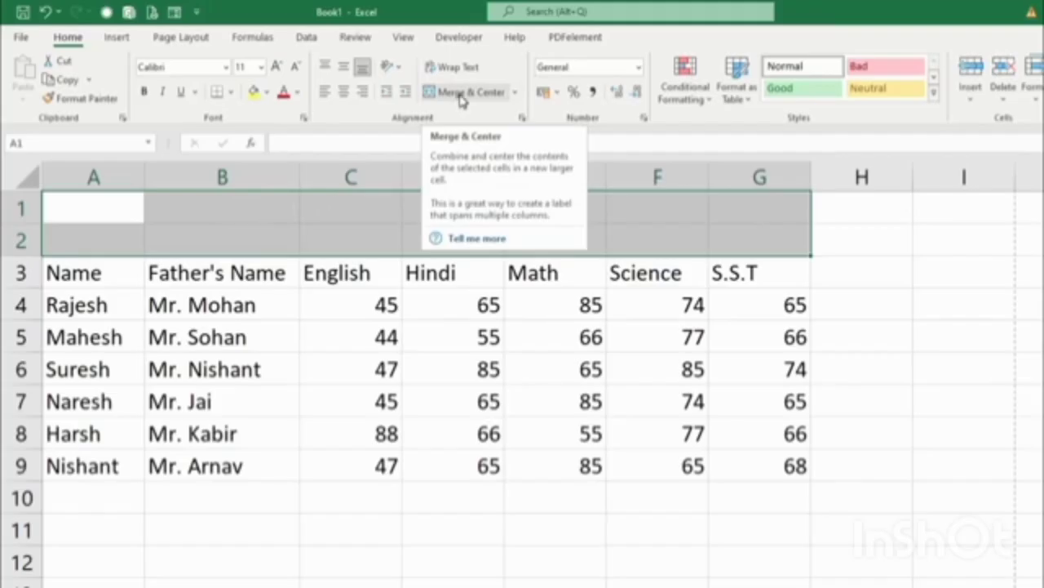
Merge A1:G2, type the title 'Result' and make row 2 slightly taller.
click(461, 96)
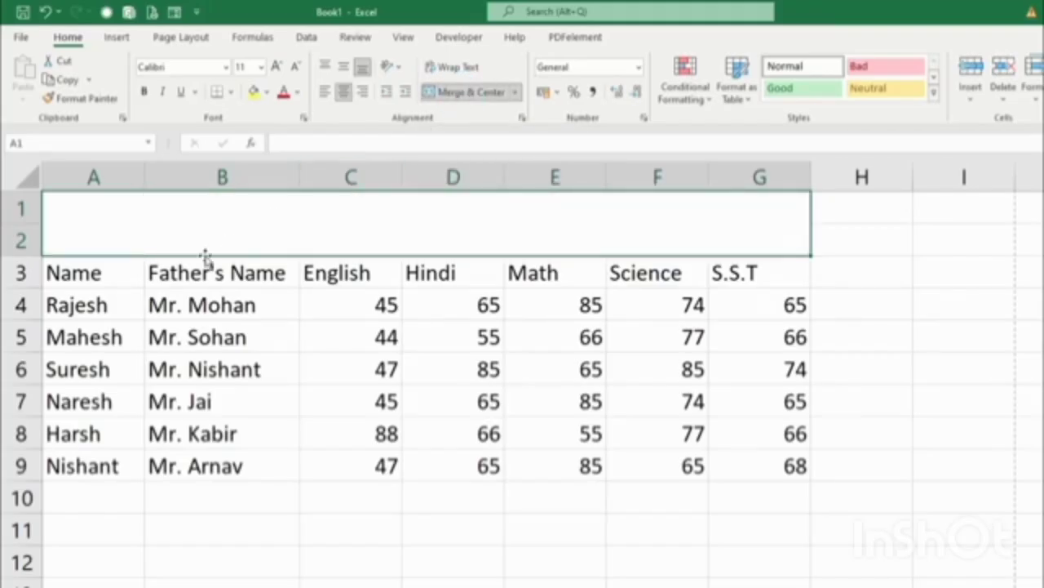
click(241, 371)
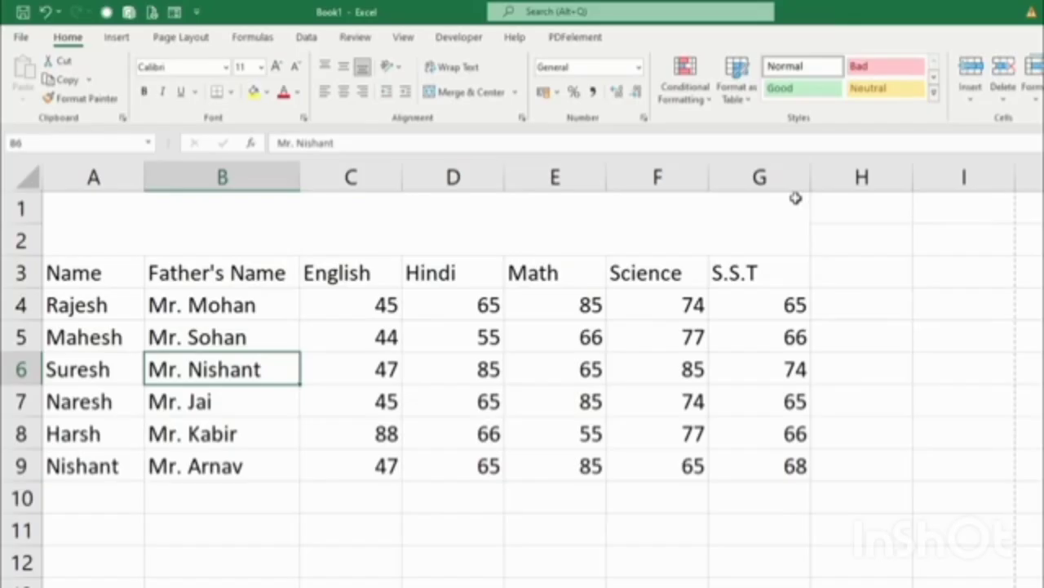
click(604, 234)
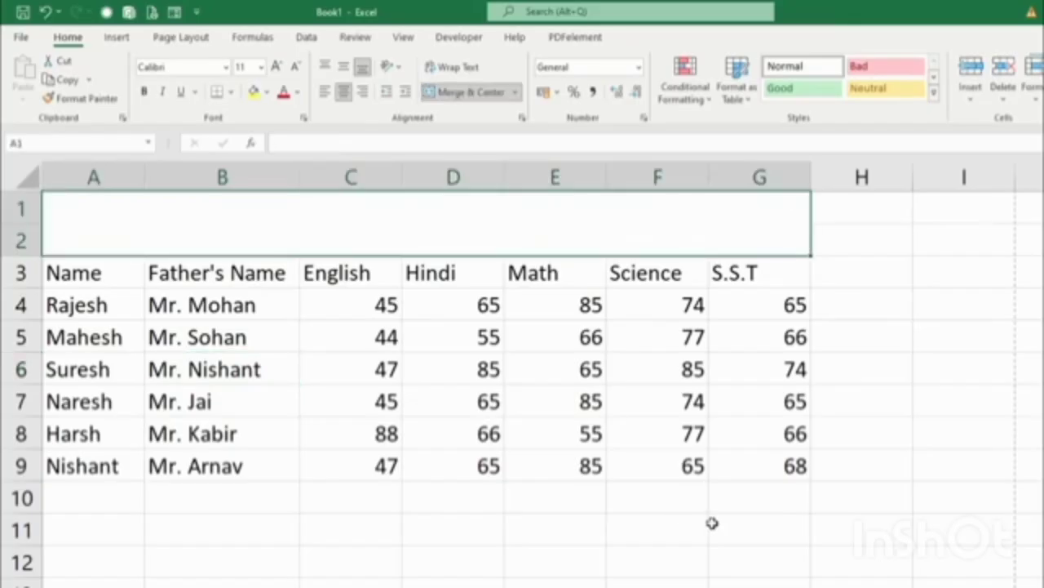
text(Result)
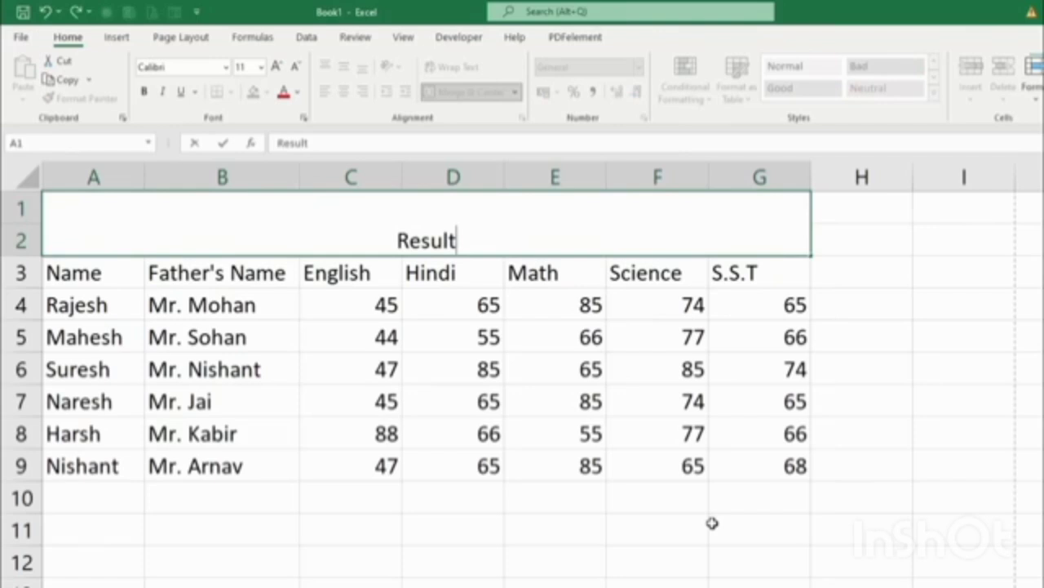
key(Return)
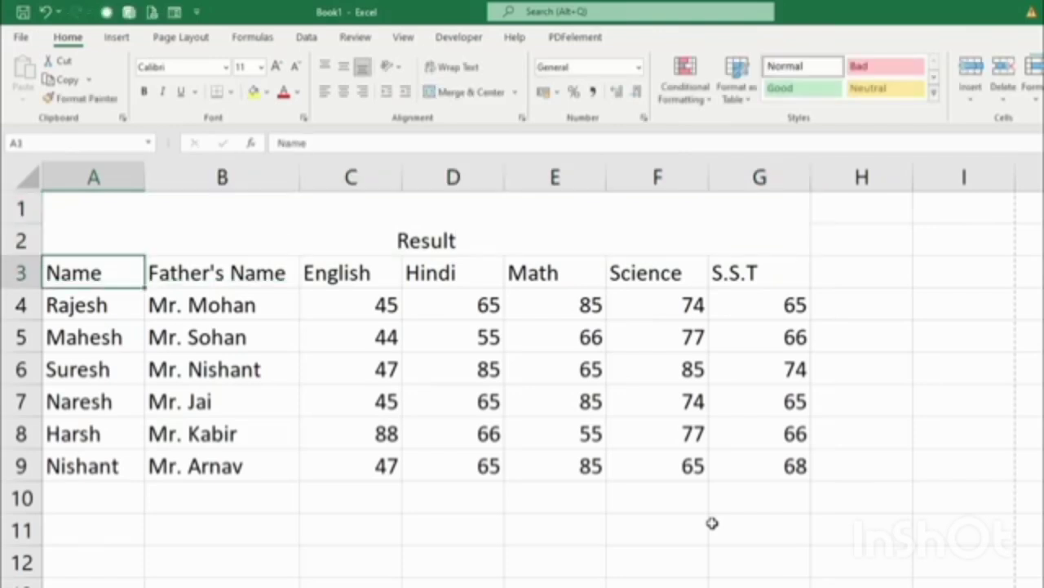
drag(43, 258, 42, 264)
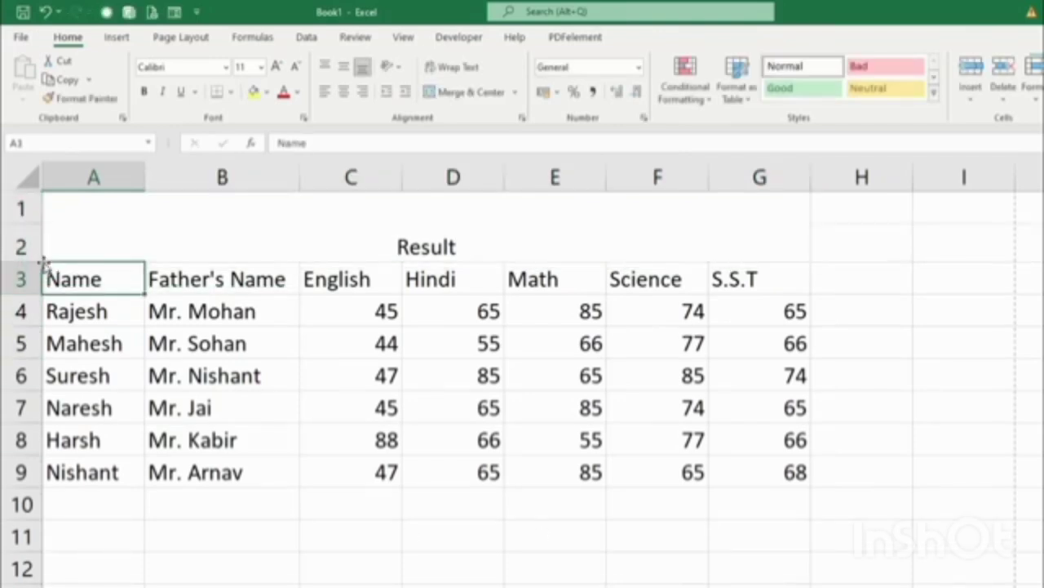
click(470, 244)
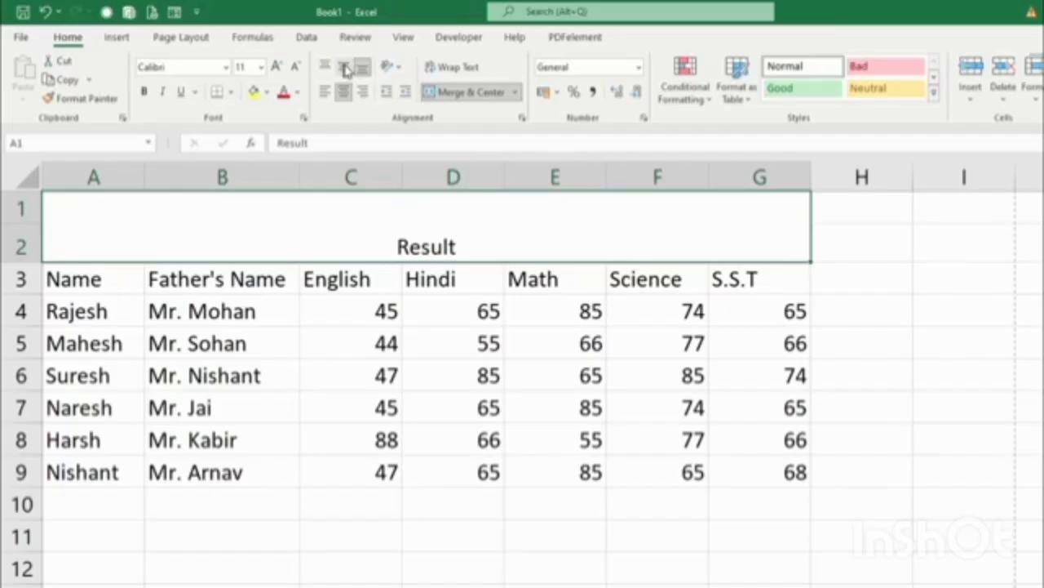
Centre the Result title both ways and enlarge its font to size 26.
click(344, 70)
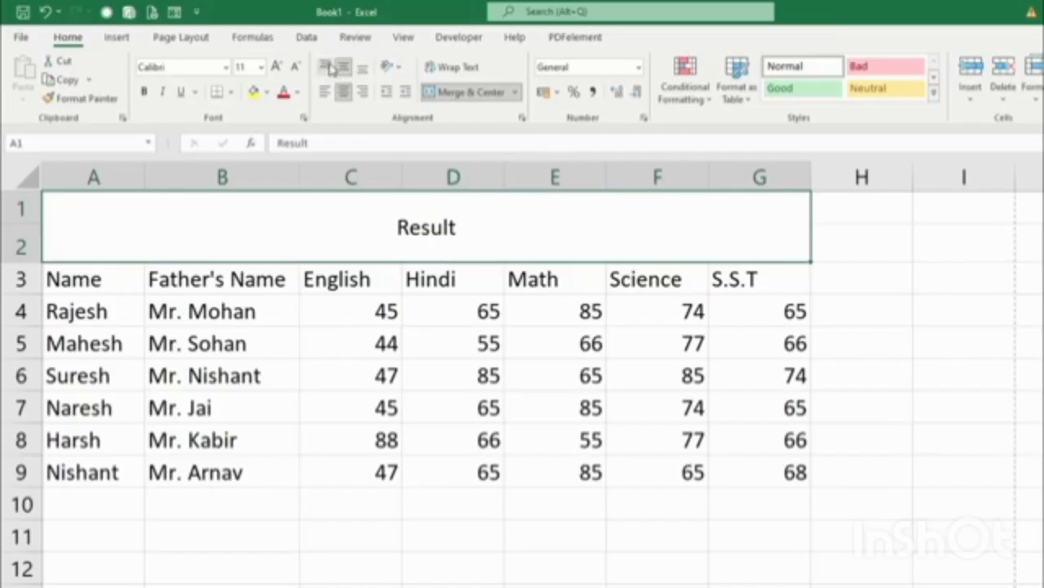
click(324, 66)
click(325, 93)
click(361, 92)
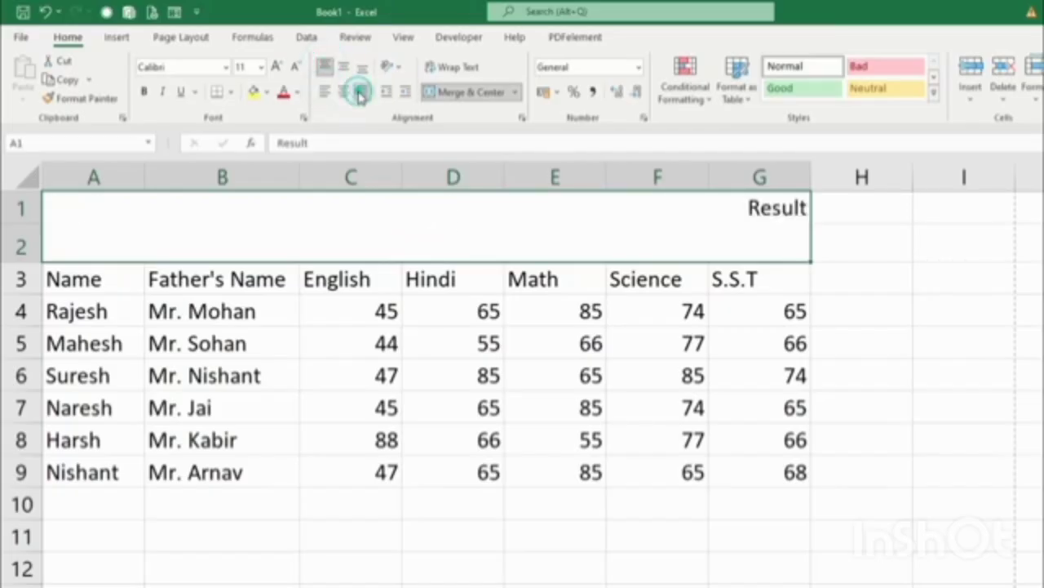
click(344, 92)
click(344, 68)
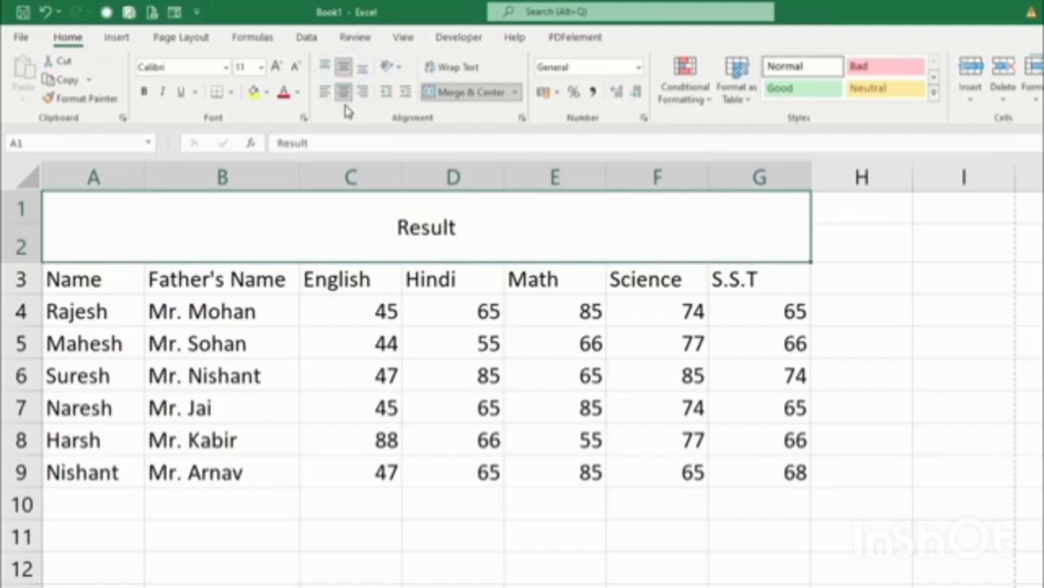
click(275, 67)
click(276, 67)
click(276, 68)
click(276, 68)
click(276, 68)
click(275, 69)
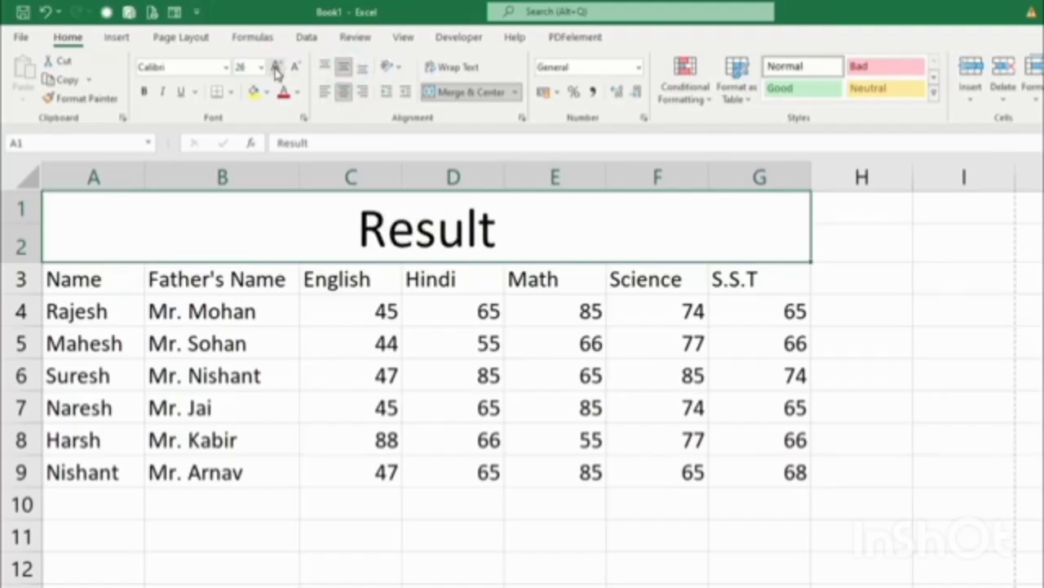
Make the title bold Bahnschrift Light, leaving italic and underline off.
click(228, 68)
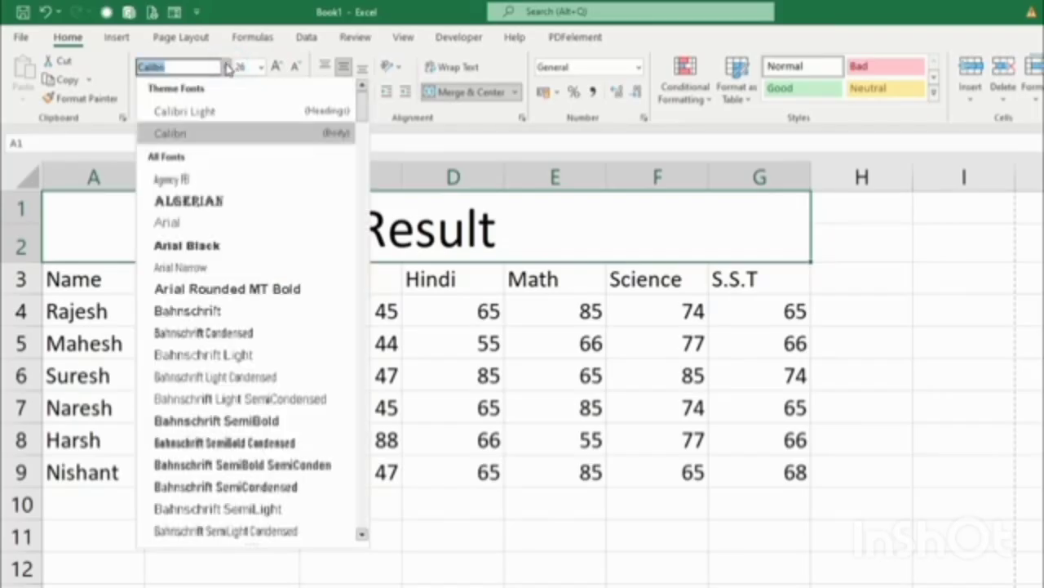
click(206, 356)
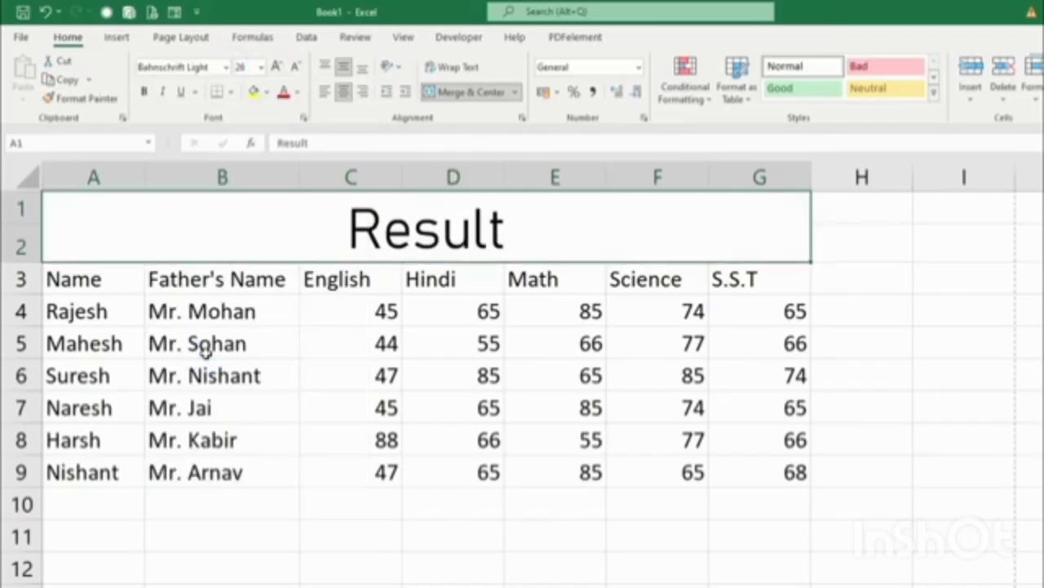
click(146, 92)
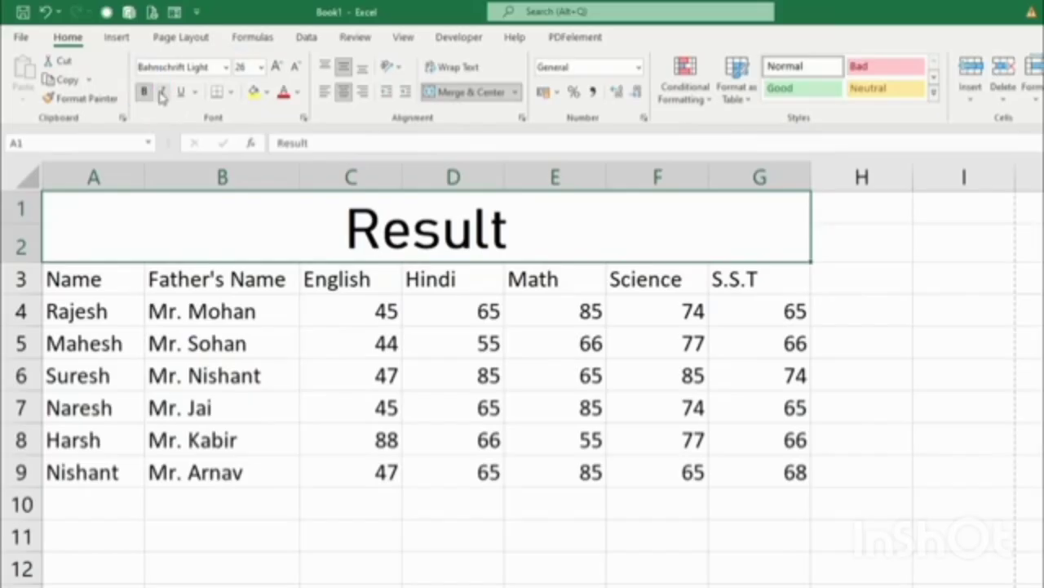
click(162, 92)
click(181, 91)
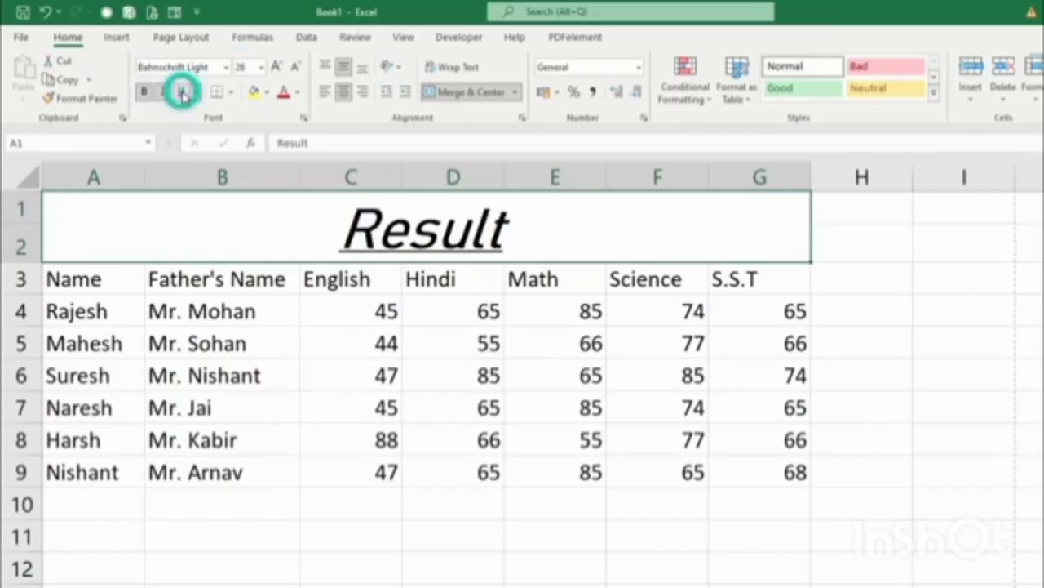
click(194, 91)
click(207, 134)
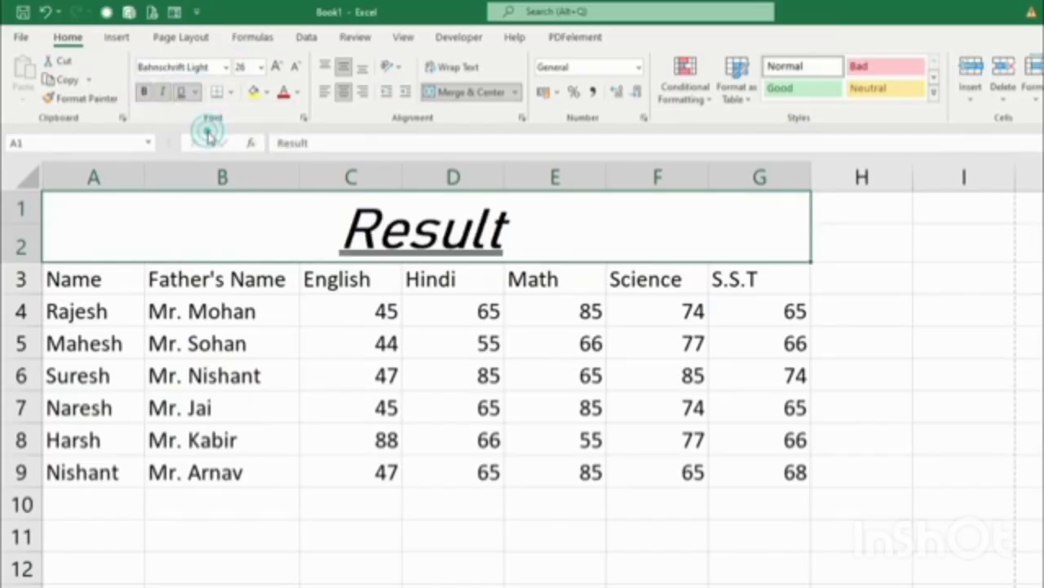
click(182, 92)
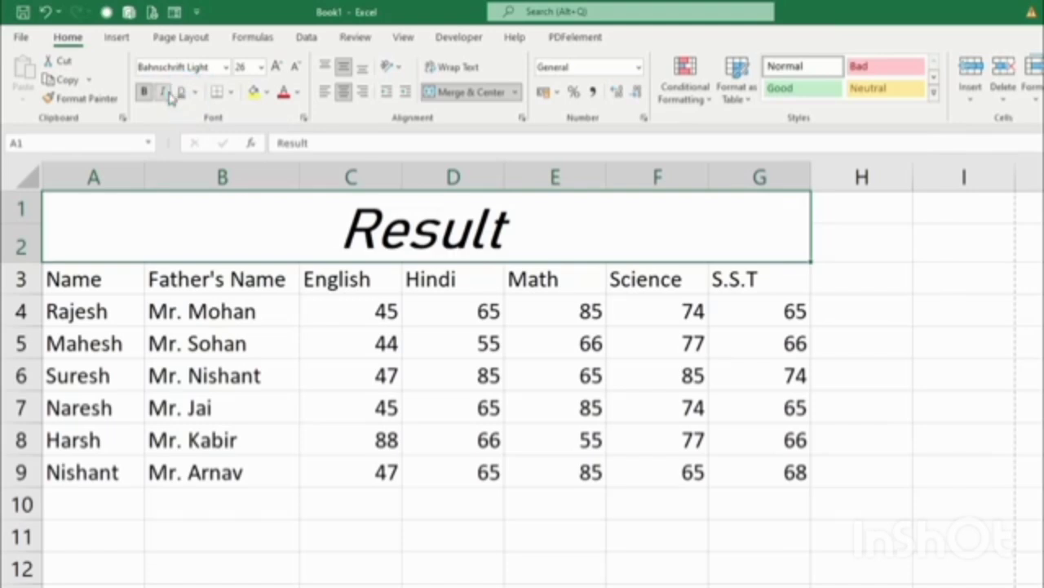
click(163, 91)
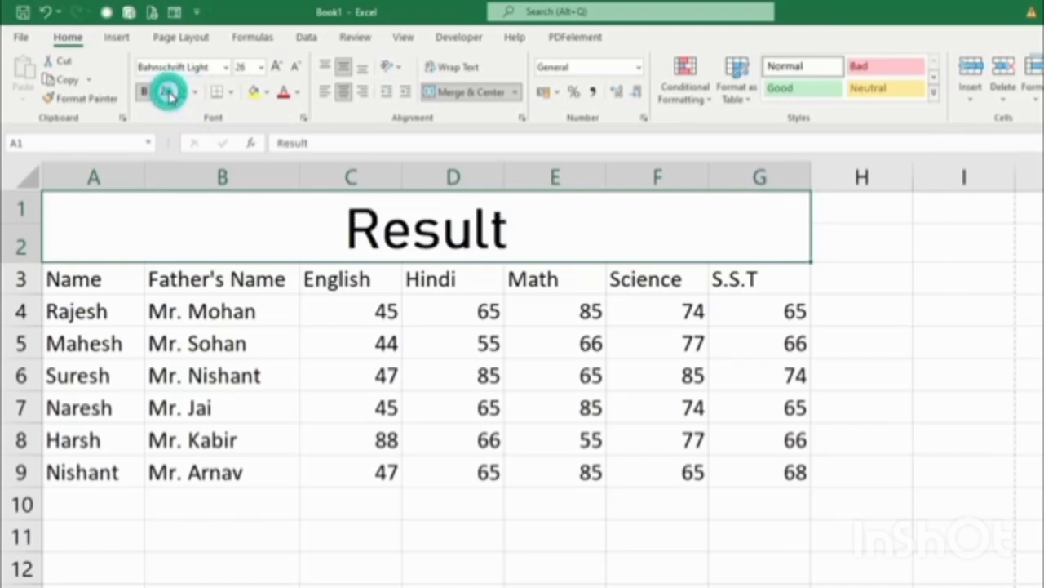
click(267, 93)
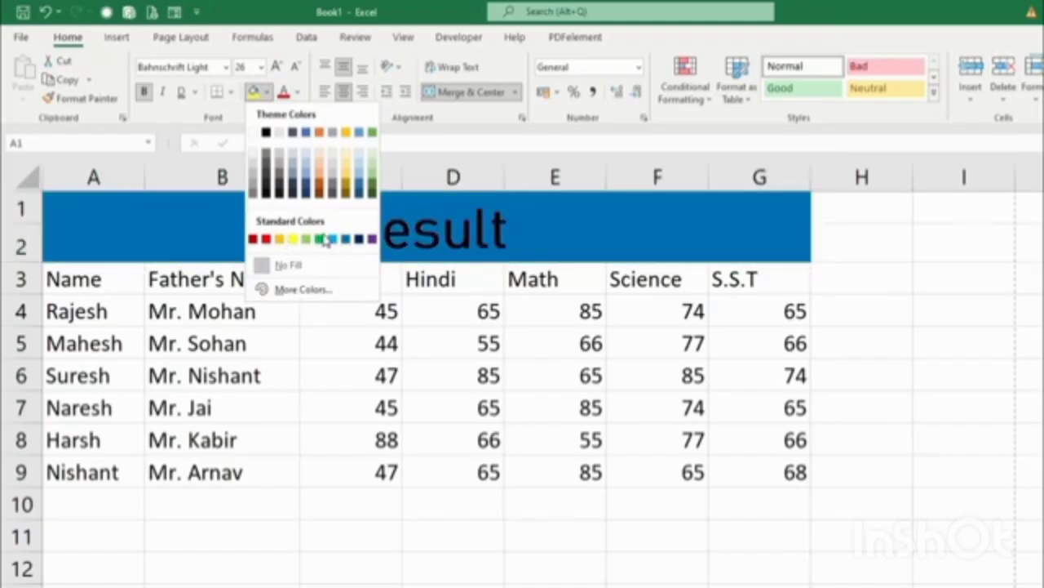
Give the merged Result title a dark green fill and white font, then select A3:G3.
click(302, 291)
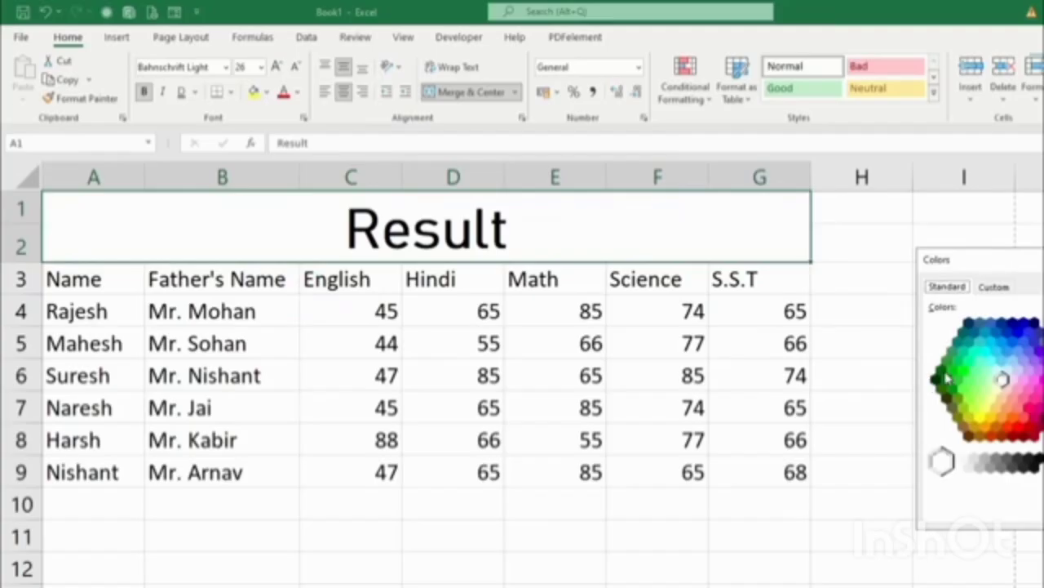
click(941, 371)
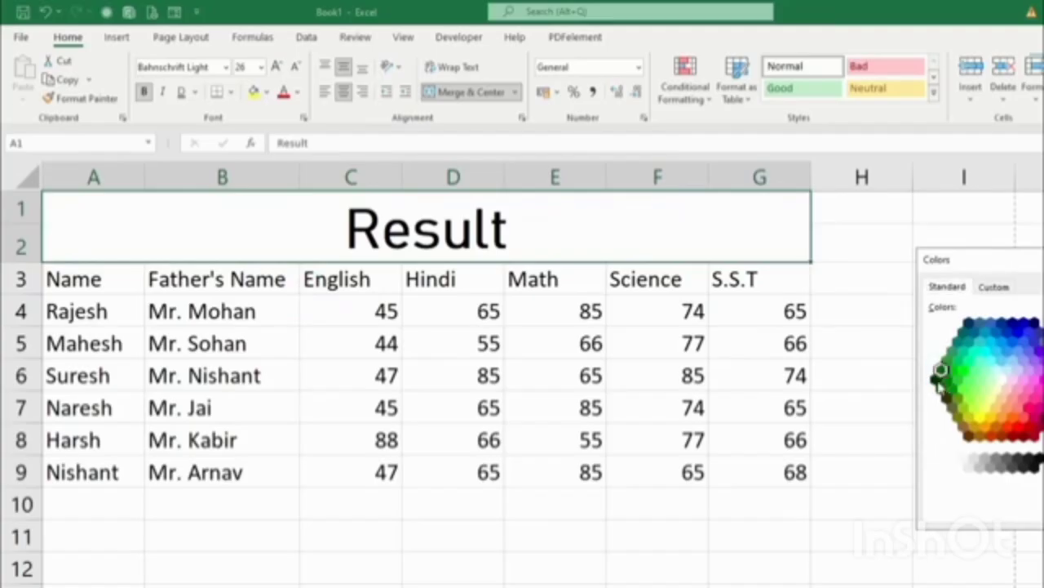
double_click(941, 371)
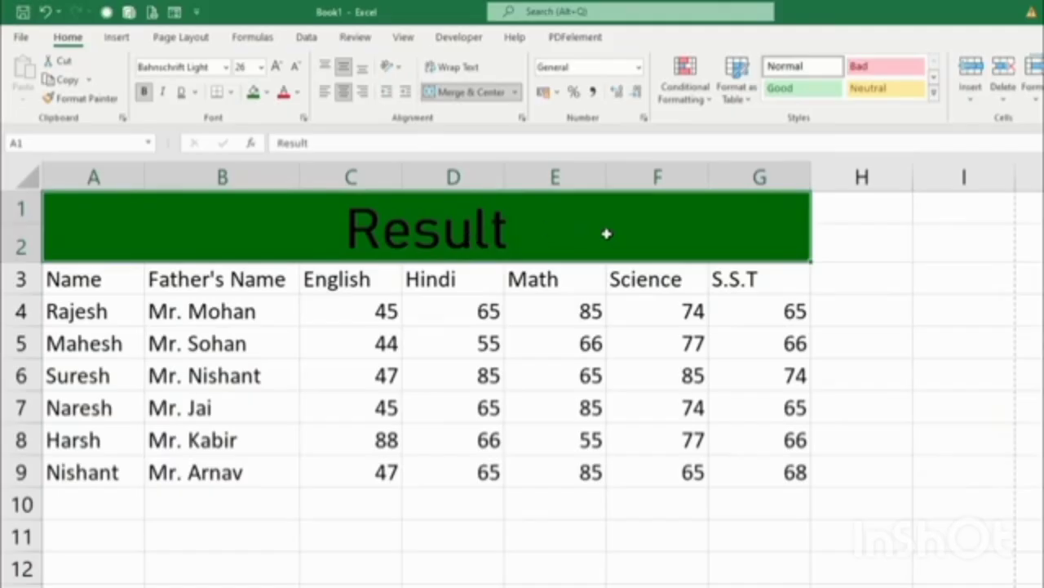
click(300, 92)
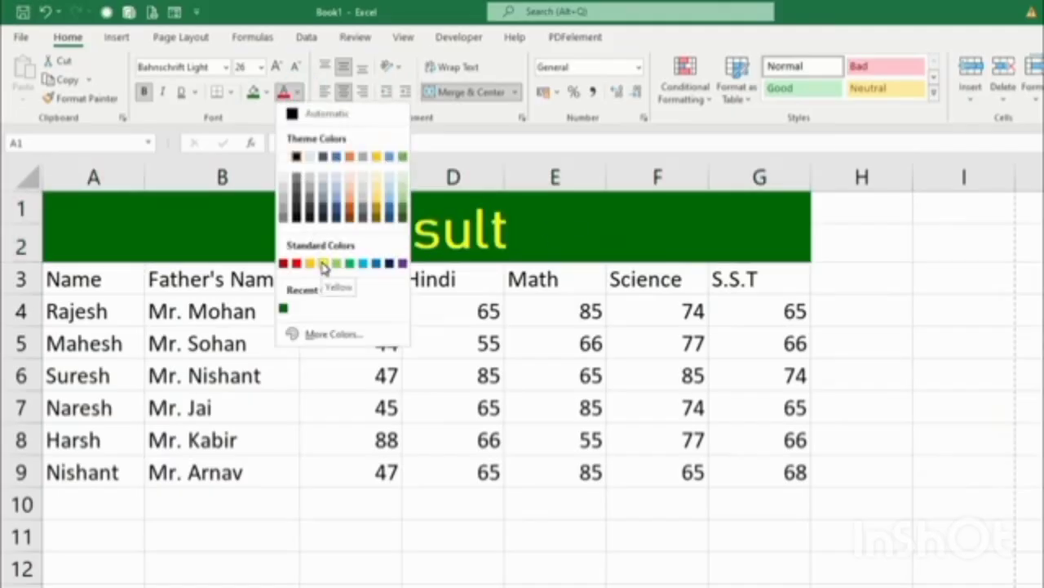
click(278, 155)
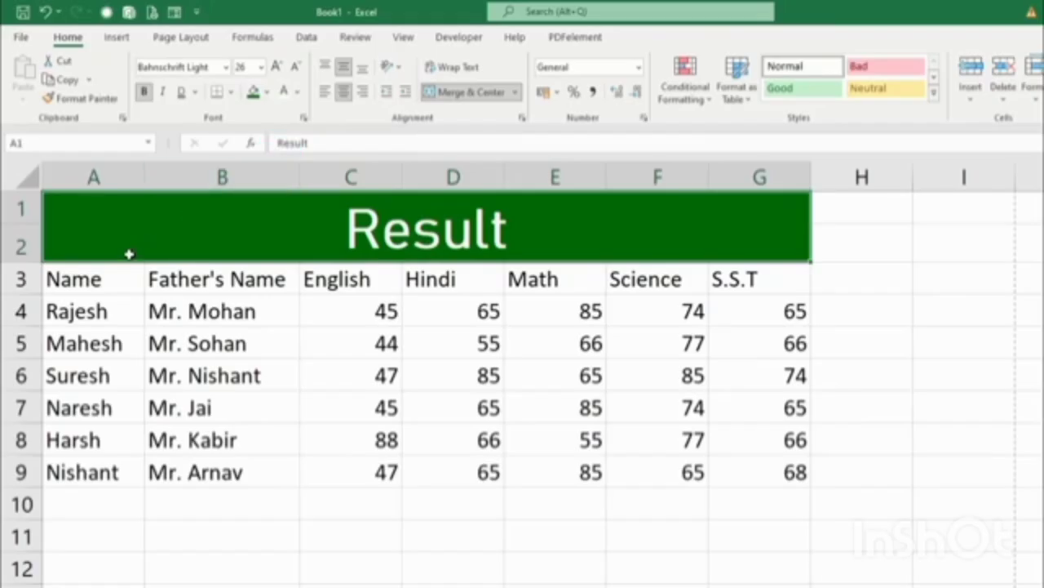
drag(77, 280, 763, 278)
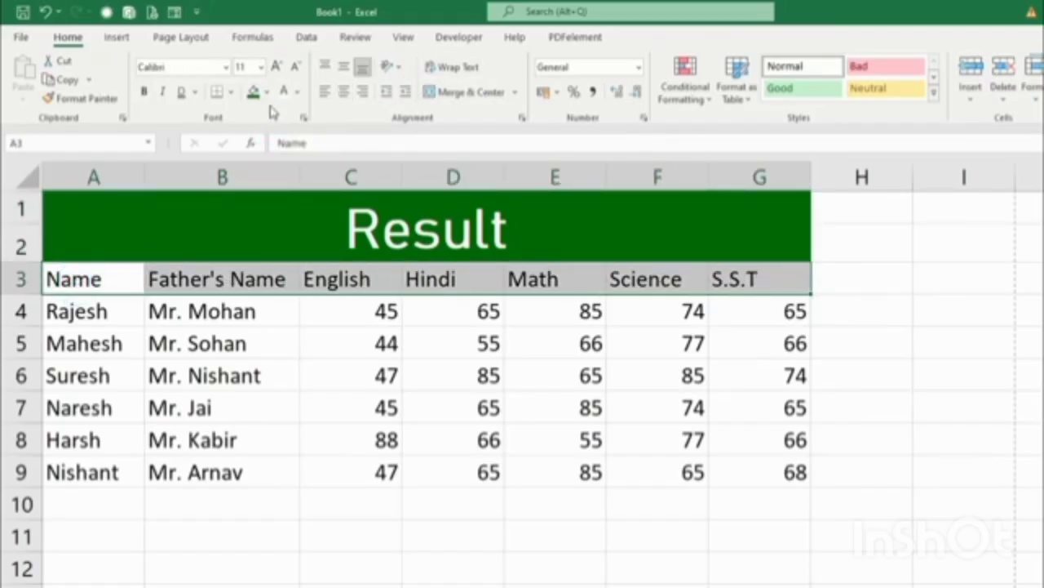
Fill the Name-to-S.S.T header row yellow and make it bold, then select A4:G9.
click(266, 92)
click(290, 238)
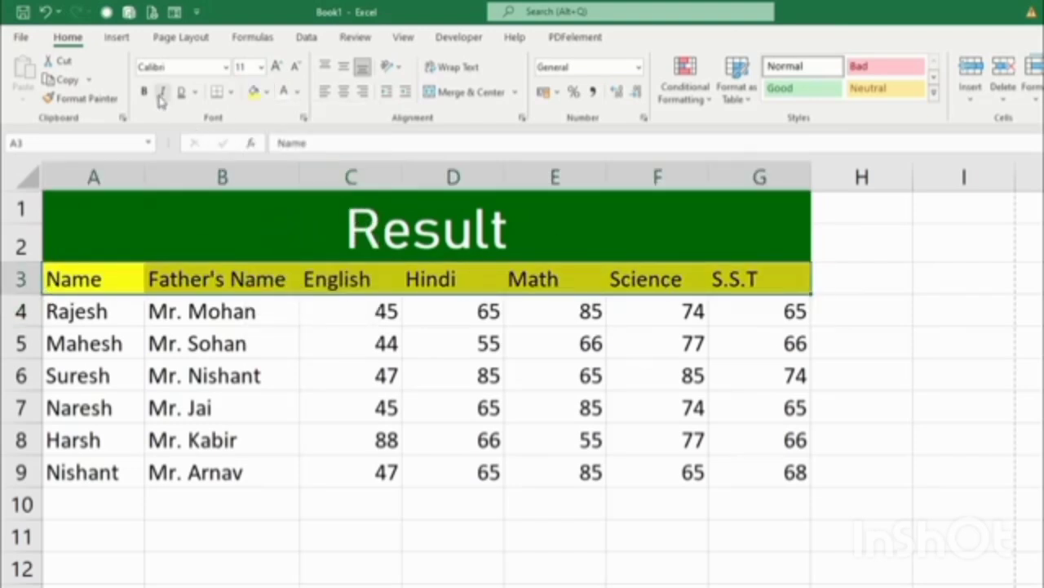
click(145, 92)
click(475, 506)
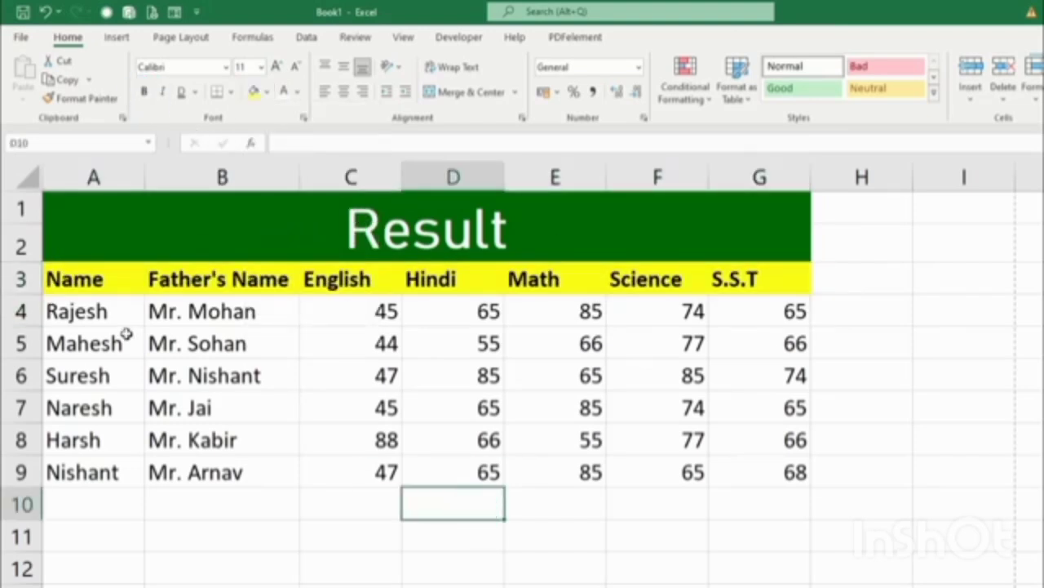
drag(86, 317, 728, 470)
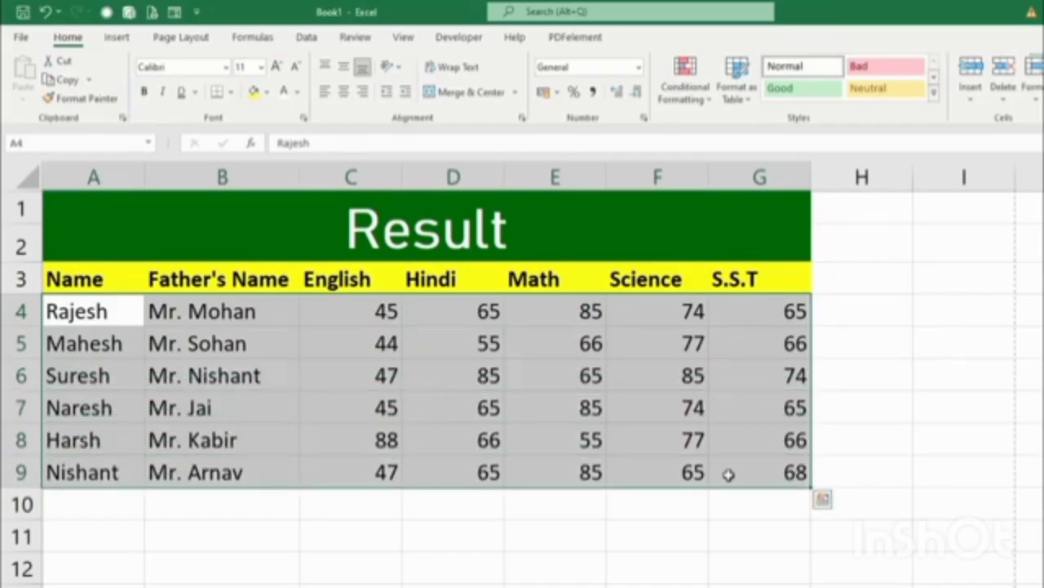
Apply All Borders to the data range A4:G9.
click(230, 93)
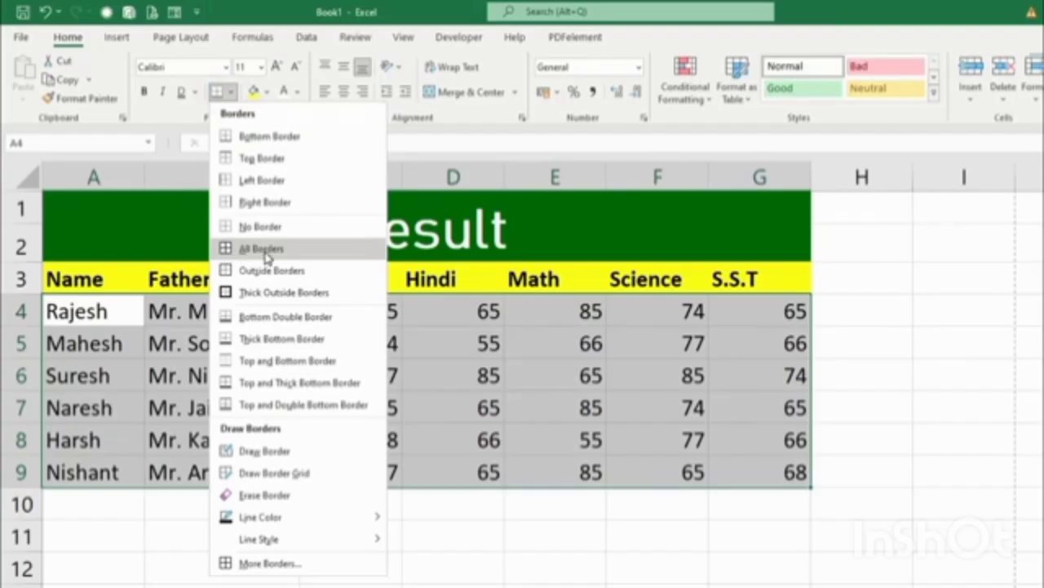
click(266, 250)
click(963, 465)
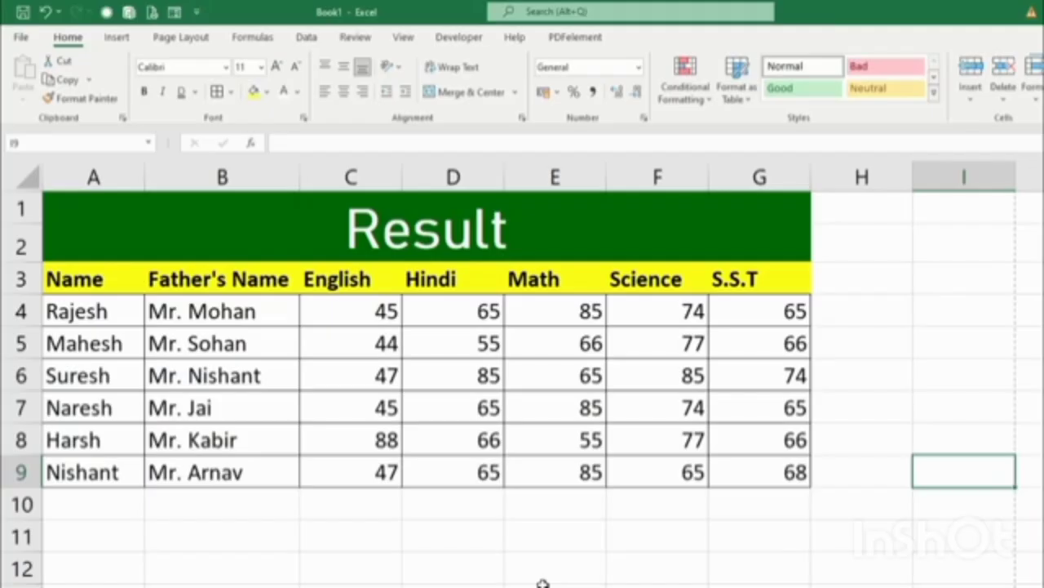
Centre the marks in columns English to S.S.T (C4:G9).
drag(345, 304, 733, 473)
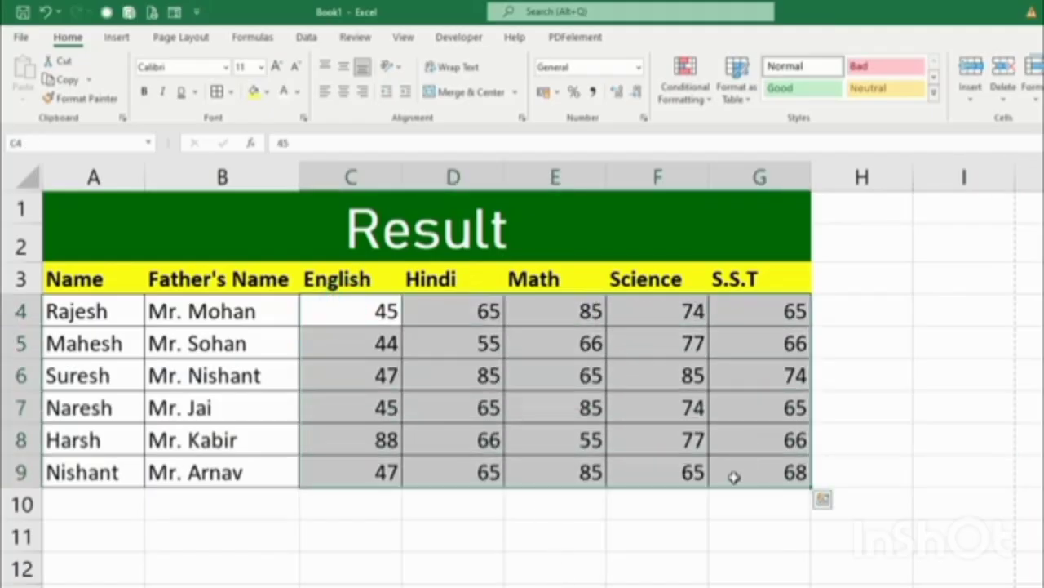
click(344, 92)
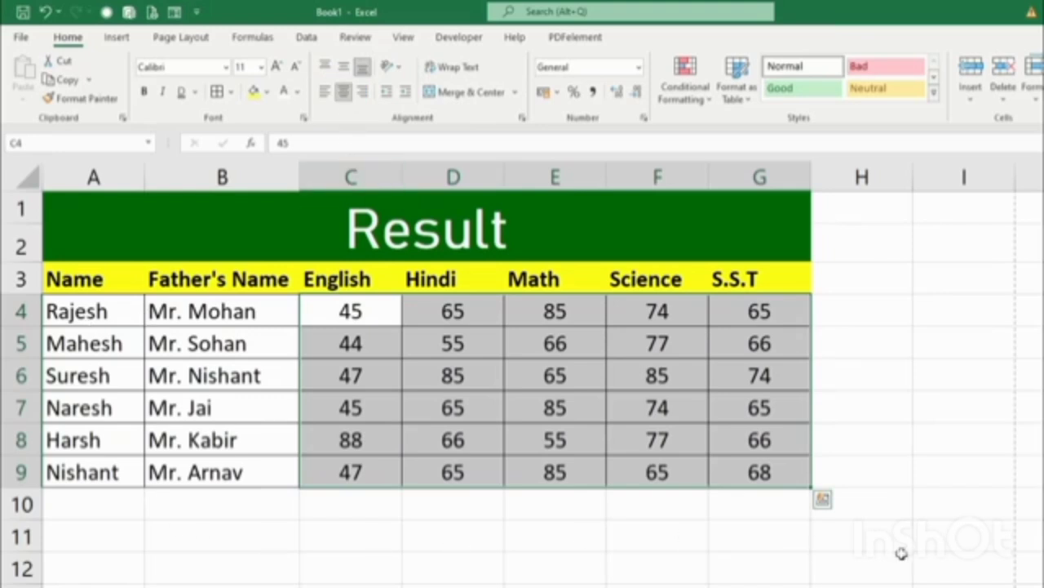
click(916, 528)
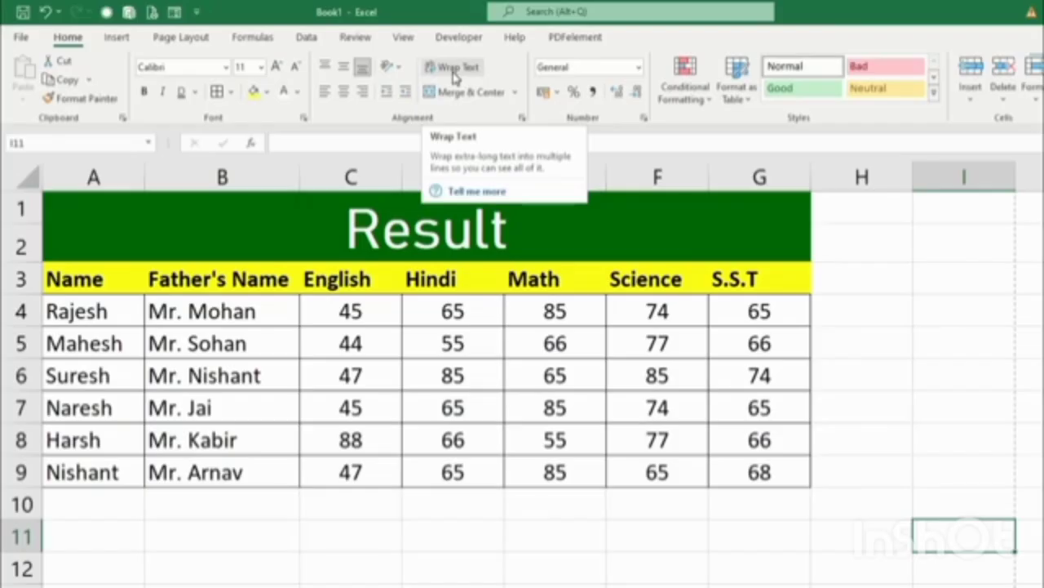
Narrow column B and wrap the Father's Name header onto two lines.
click(242, 279)
drag(298, 177, 264, 181)
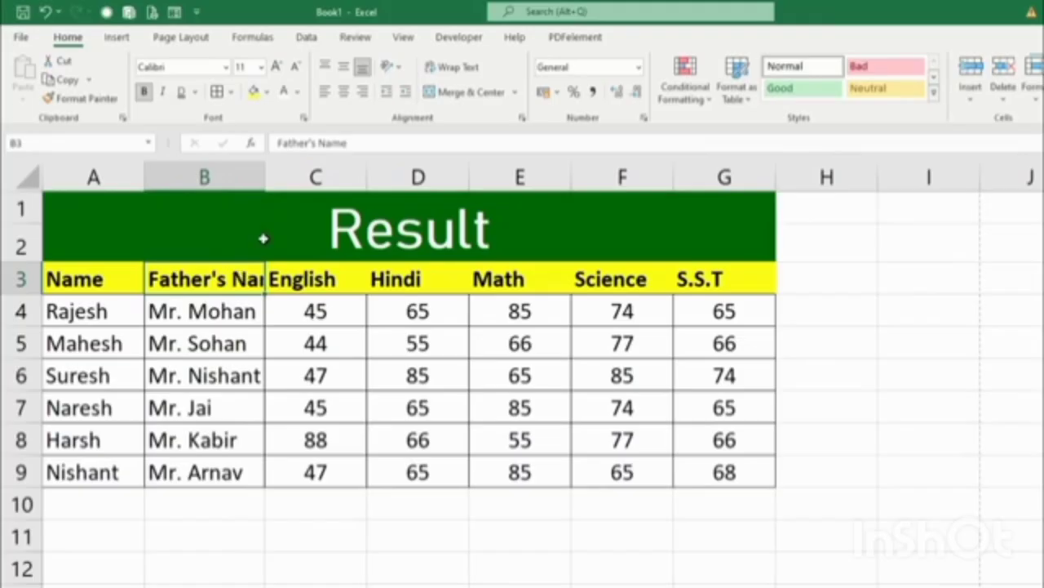
click(460, 71)
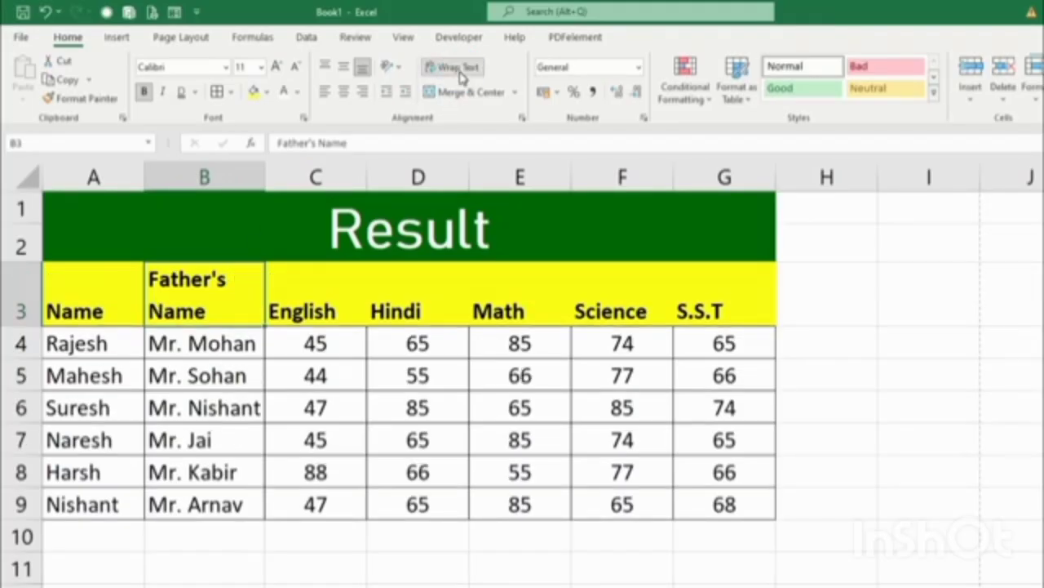
click(461, 71)
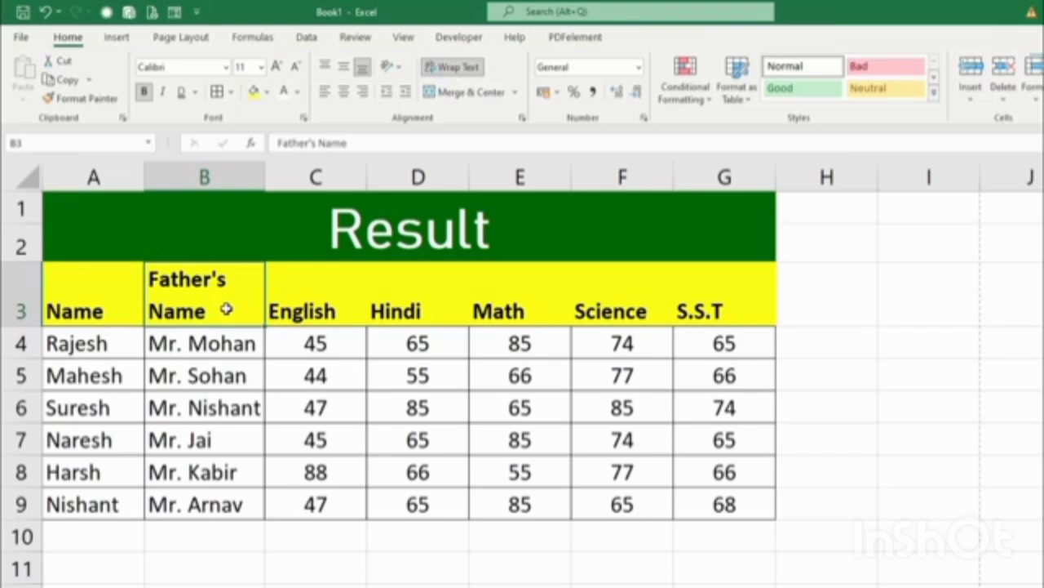
Top-align, centre and add borders to the header row A3:G3.
drag(95, 298, 702, 294)
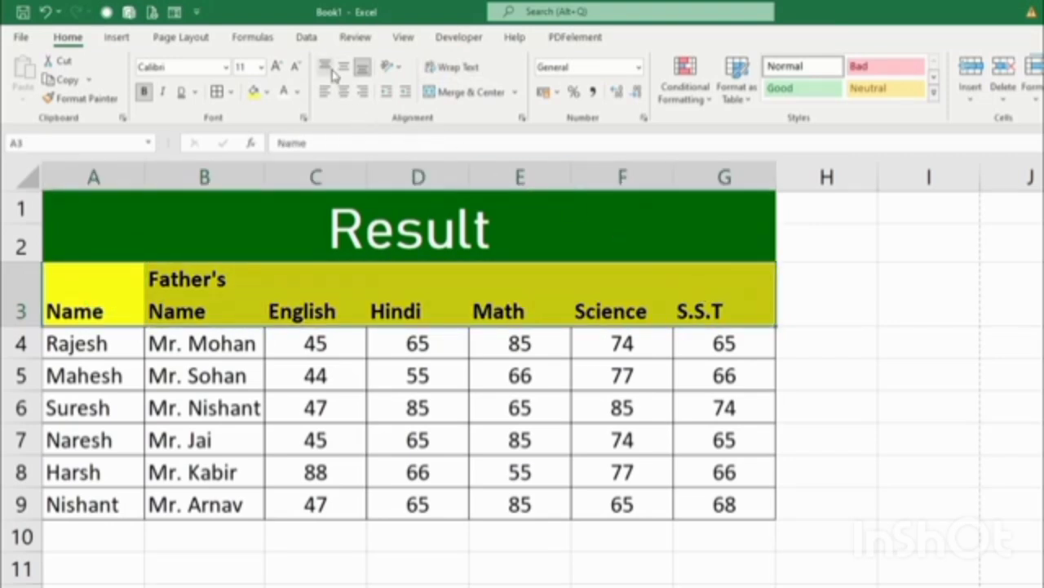
click(330, 69)
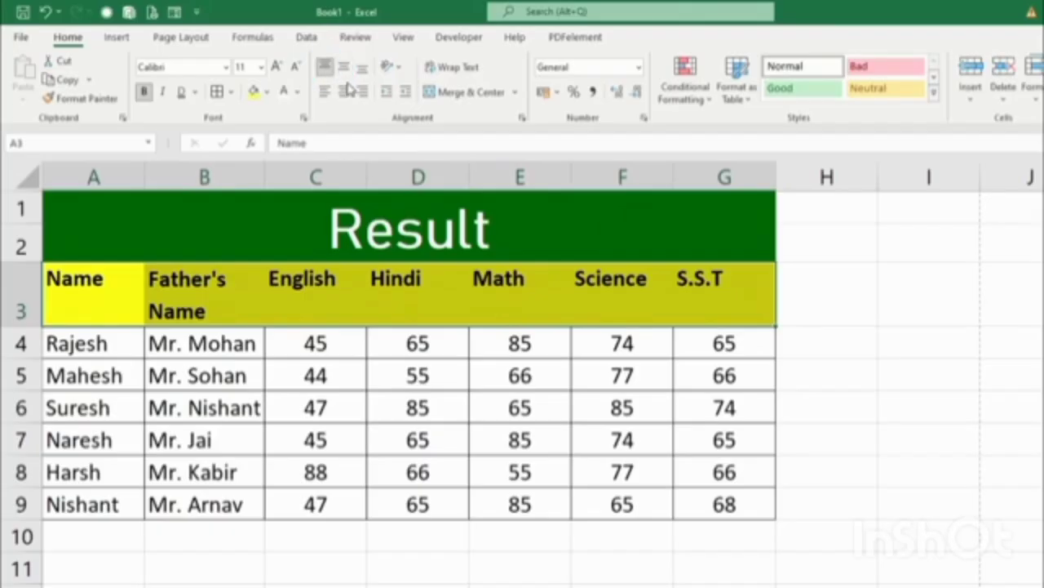
click(343, 93)
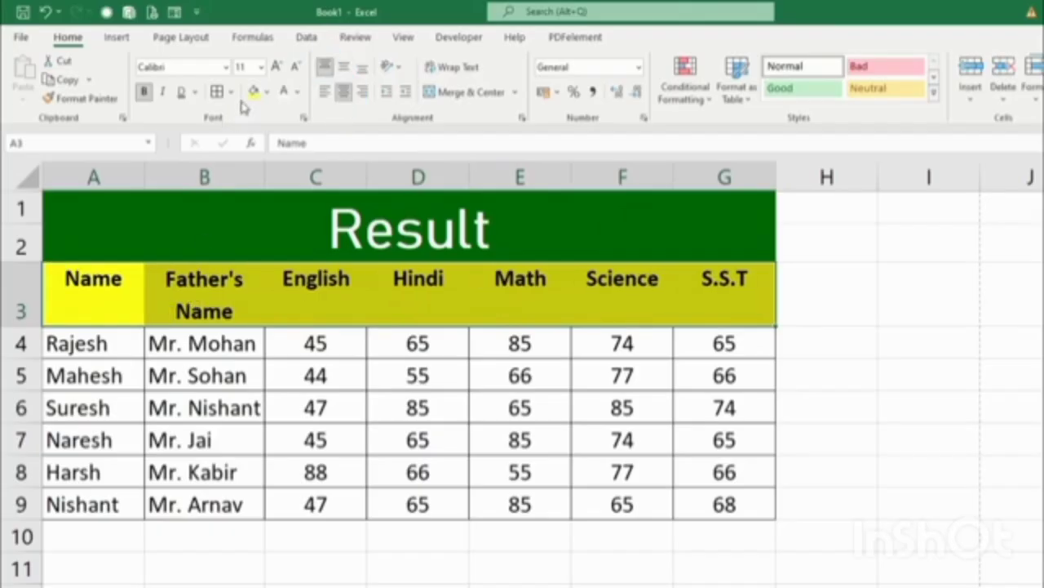
click(218, 92)
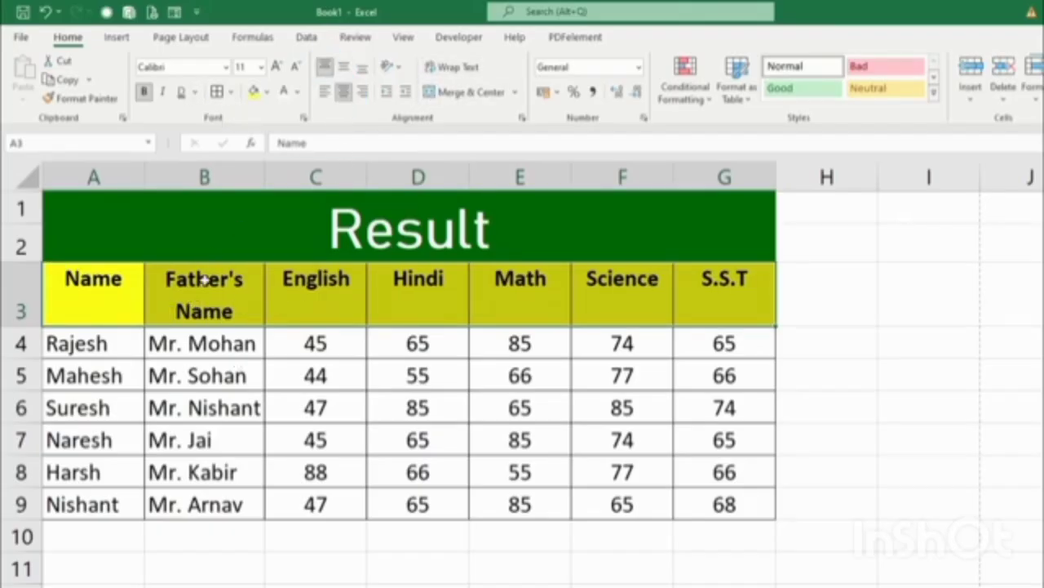
click(205, 299)
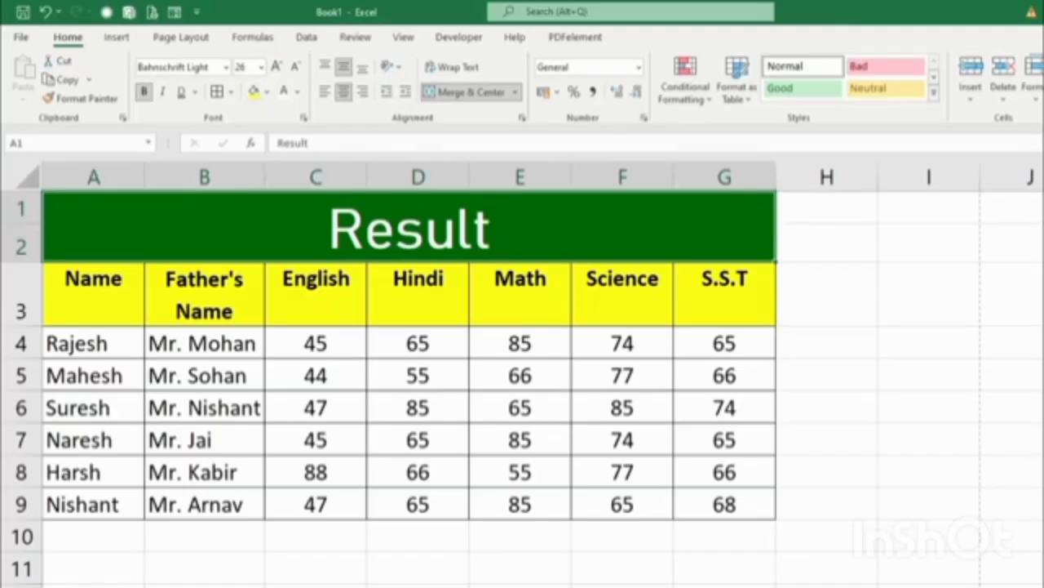
Switch to the complete excel tutorial workbook, widen column A slightly, and check Department cells B2:B4.
click(359, 572)
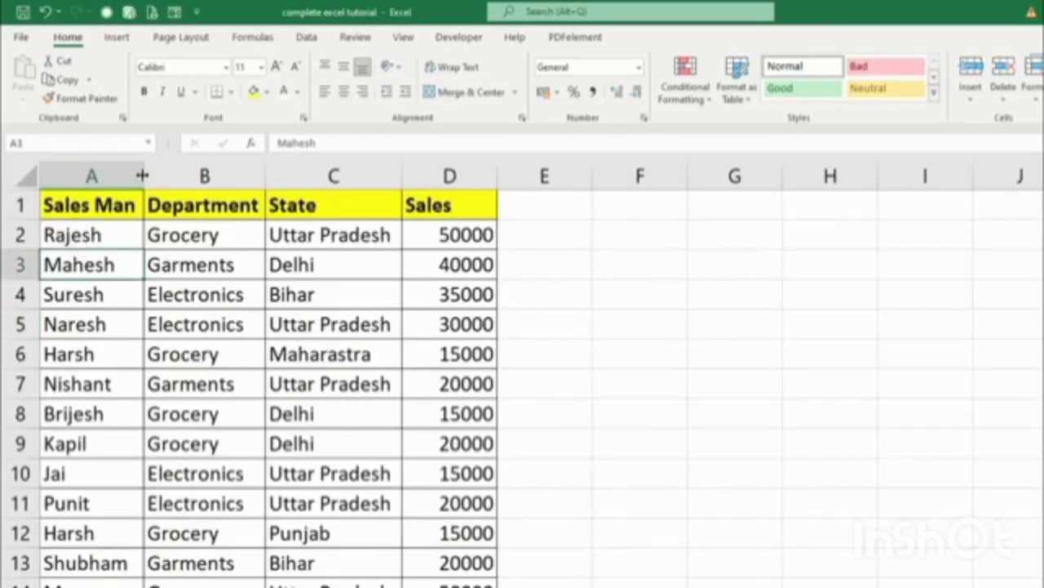
drag(142, 176, 151, 207)
scroll(322, 362, down, 1)
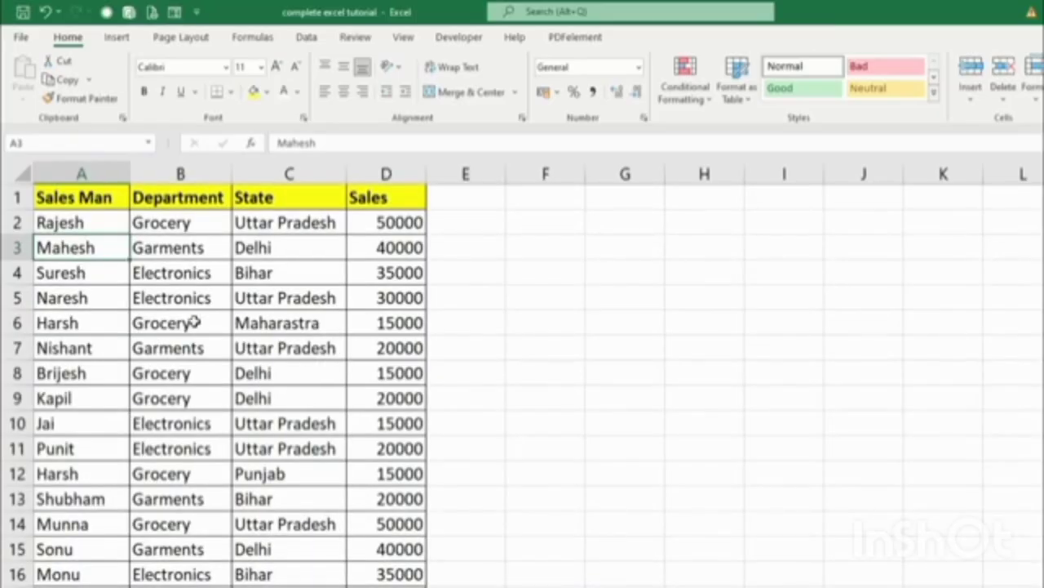
scroll(112, 303, up, 1)
scroll(104, 326, up, 1)
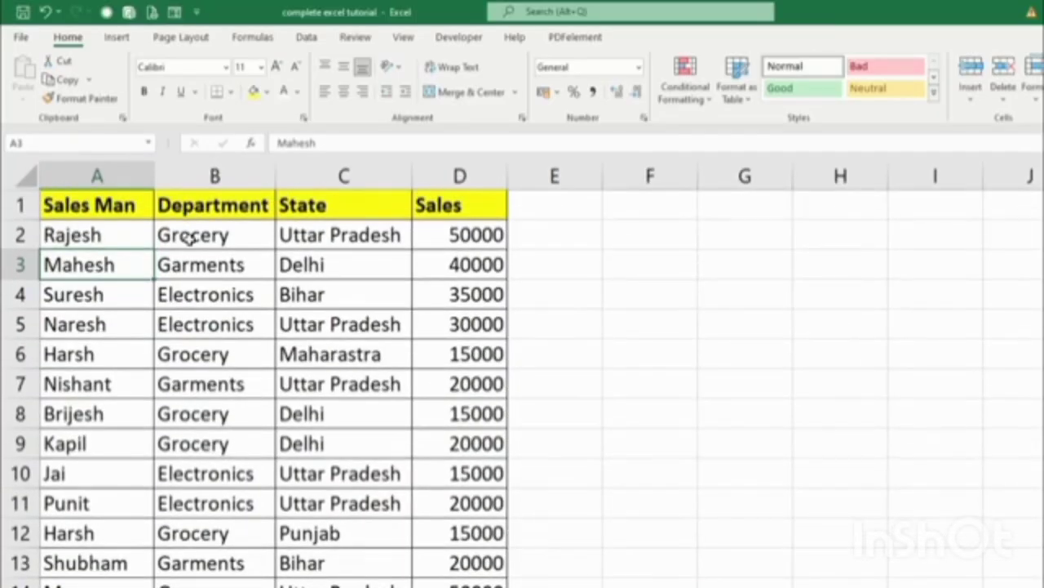
click(187, 235)
click(187, 262)
click(190, 295)
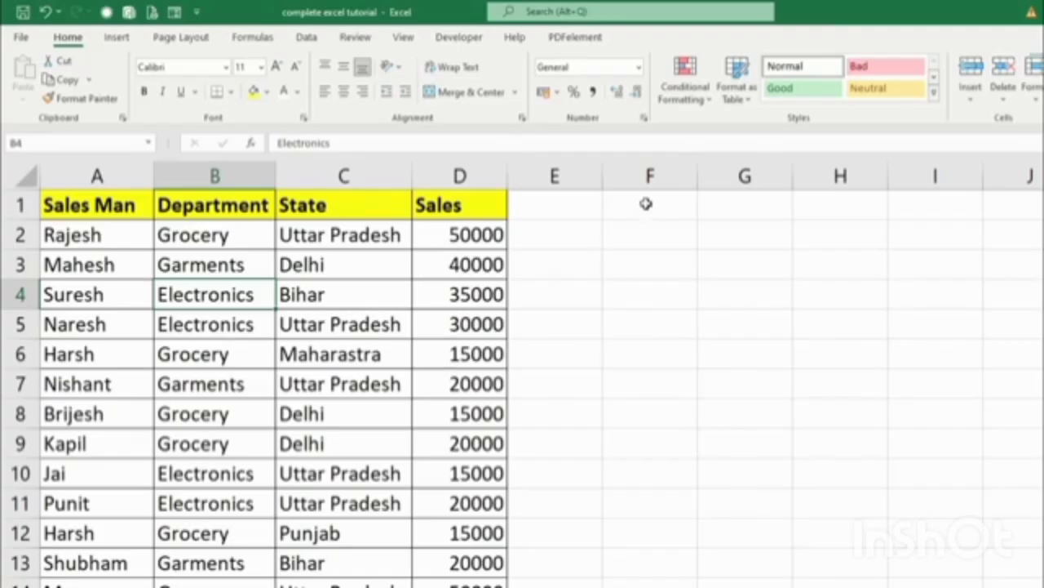
Preview the Greater Than highlight rule and close it without applying.
click(694, 106)
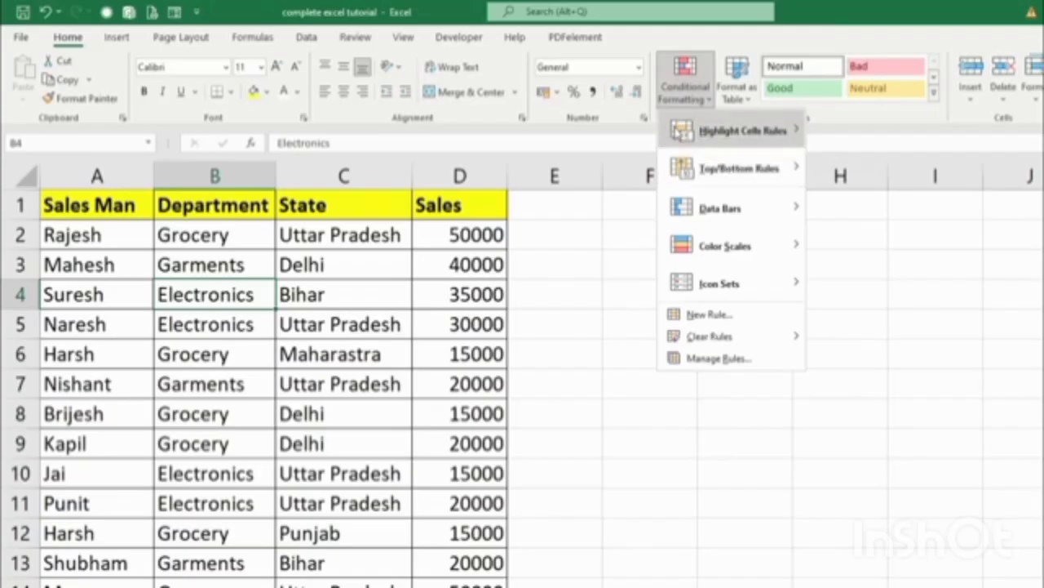
mouse_move(724, 133)
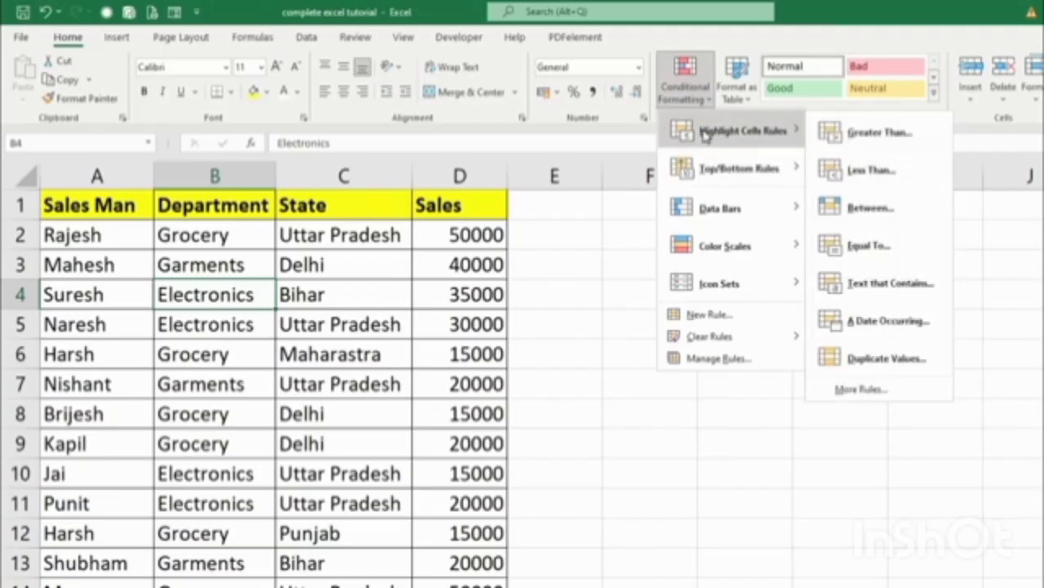
click(860, 140)
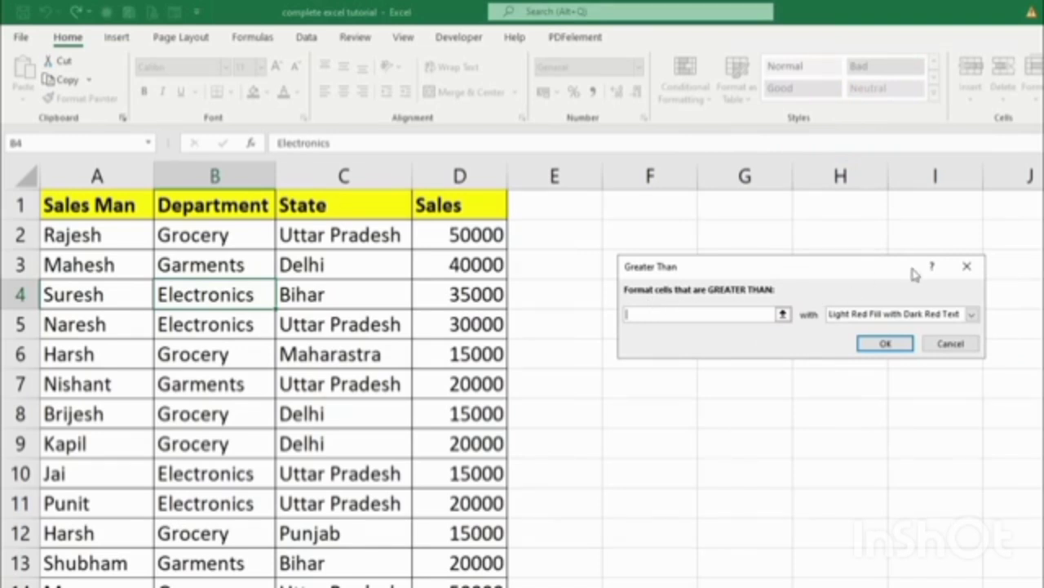
click(966, 266)
Select the Sales values D2:D27.
click(461, 238)
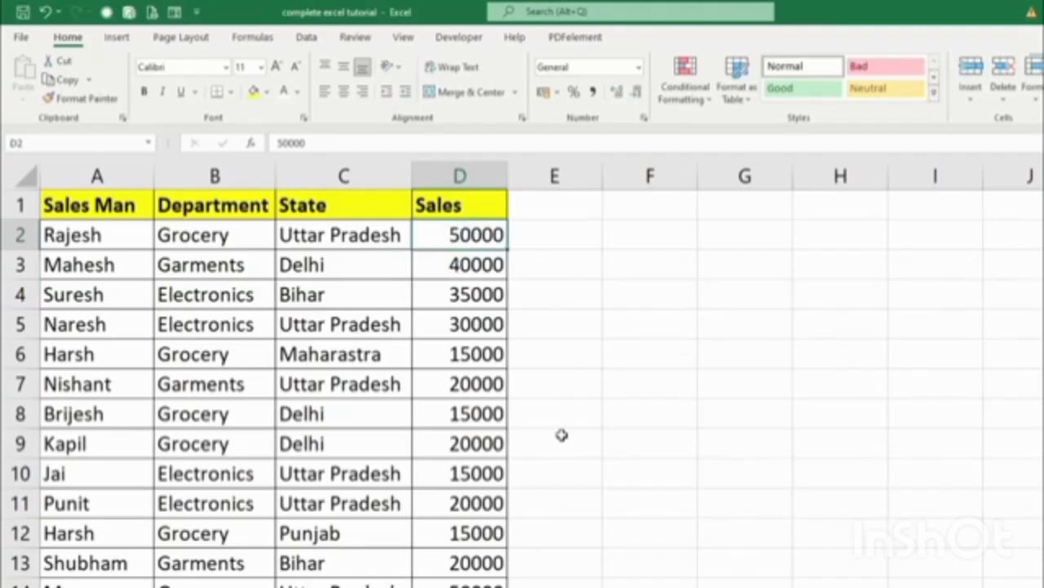
scroll(565, 426, down, 1)
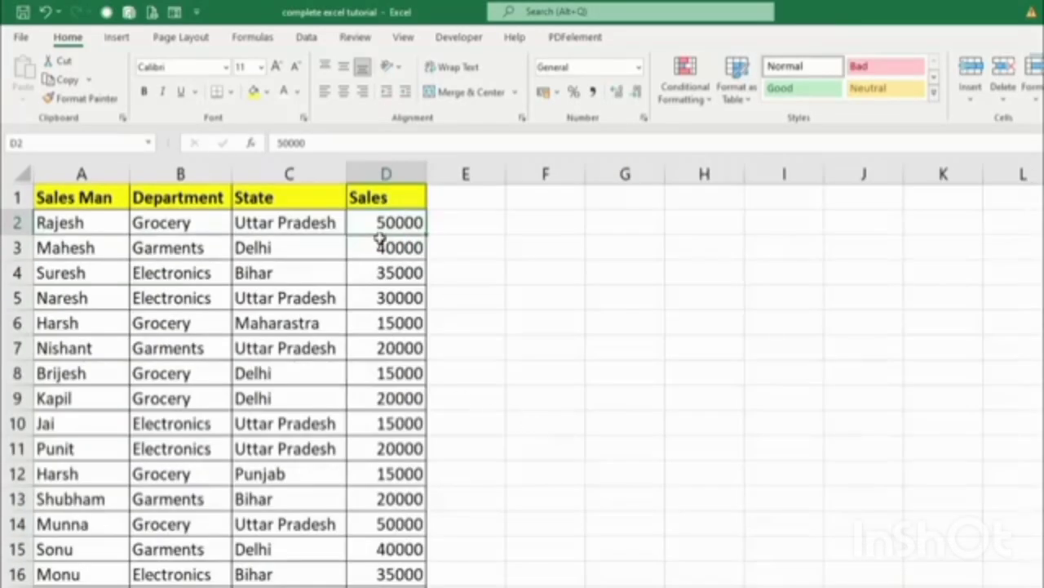
drag(382, 228, 369, 568)
scroll(680, 536, up, 4)
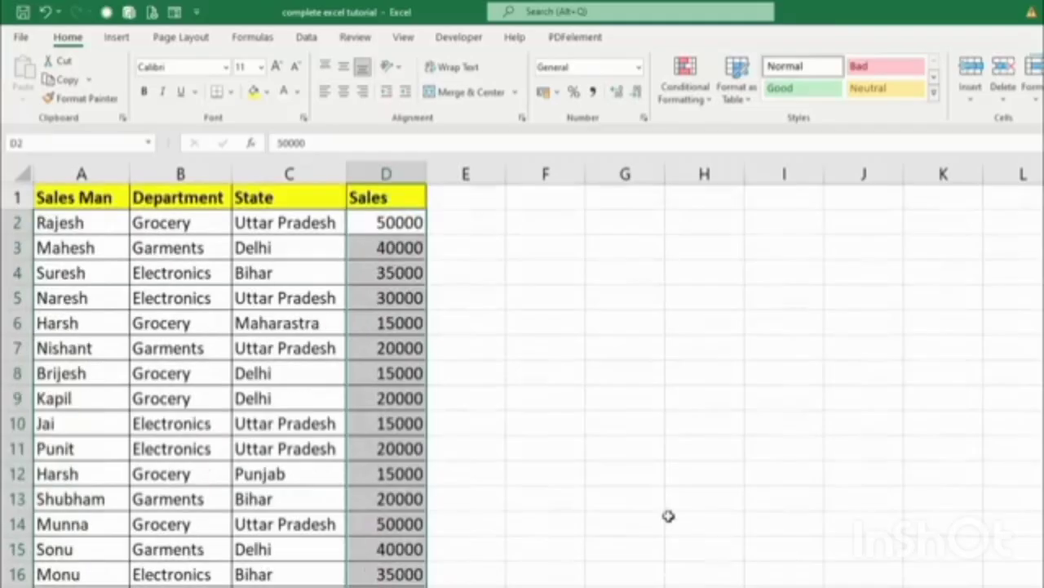
scroll(644, 484, down, 2)
scroll(504, 476, up, 1)
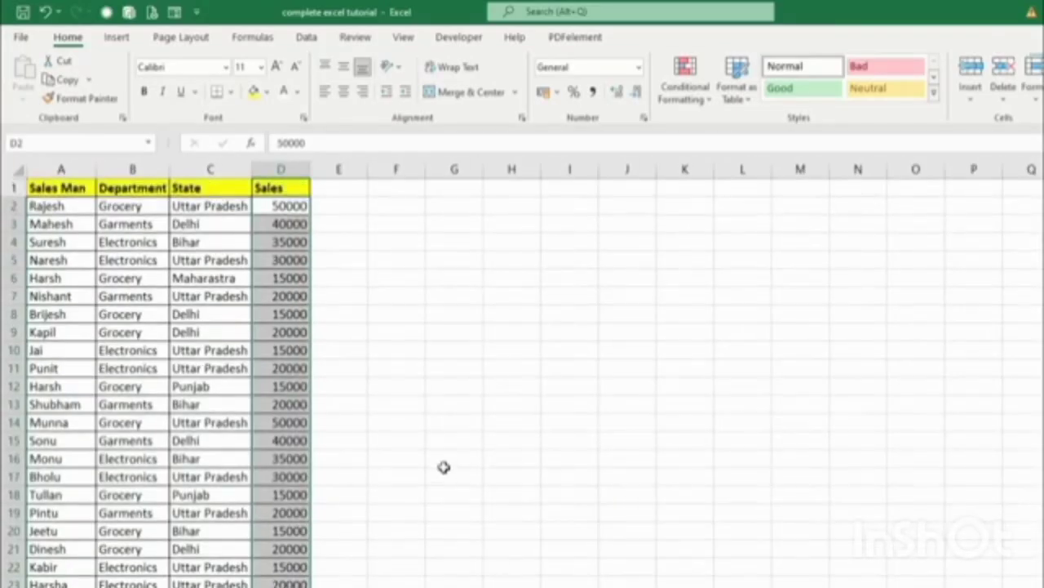
scroll(443, 466, down, 1)
scroll(855, 485, up, 1)
Highlight Sales values greater than 30000 with Light Red Fill with Dark Red Text.
click(700, 102)
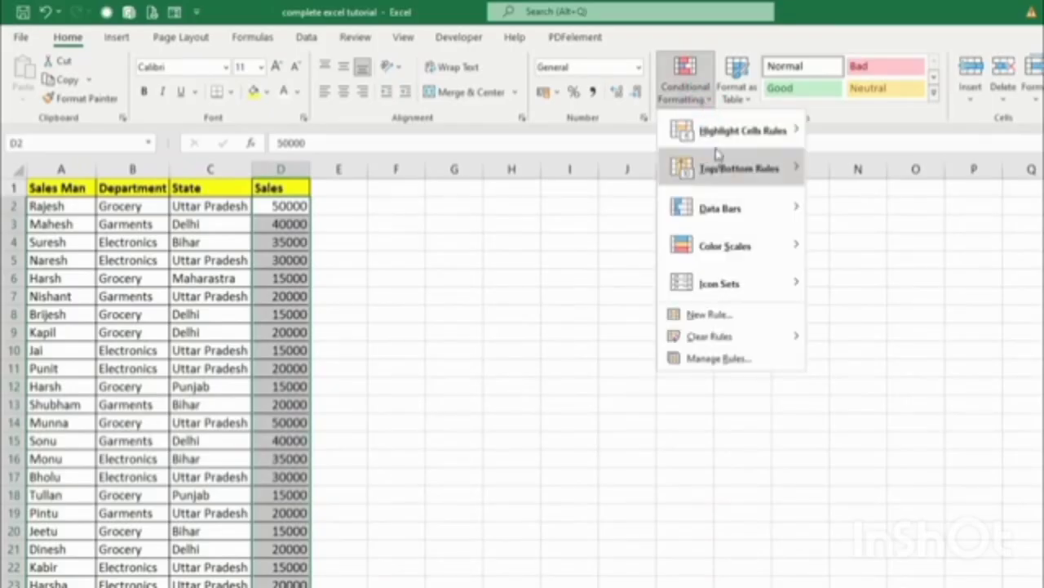
click(726, 139)
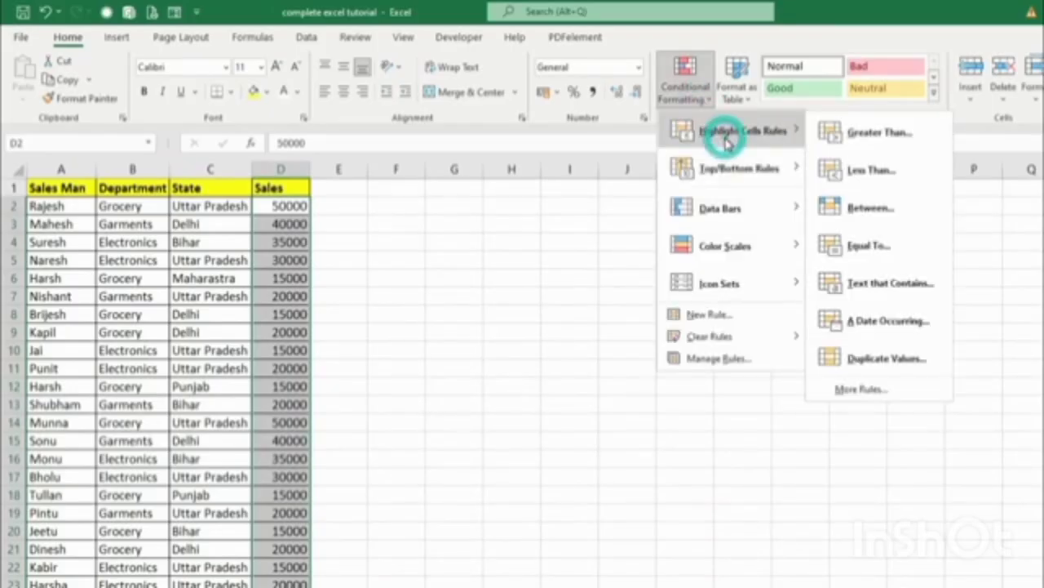
click(871, 146)
drag(740, 283, 636, 268)
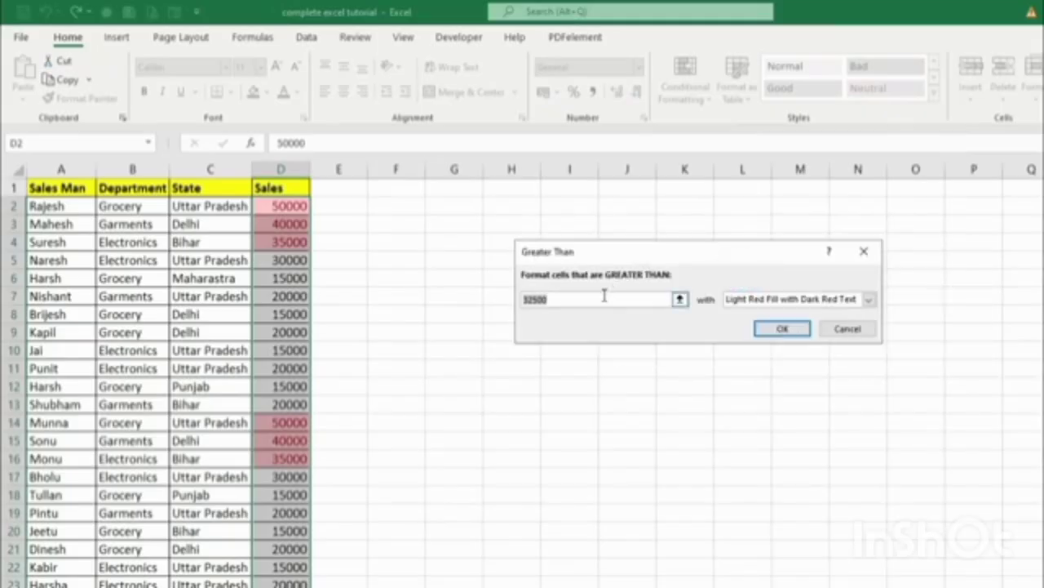
text(3)
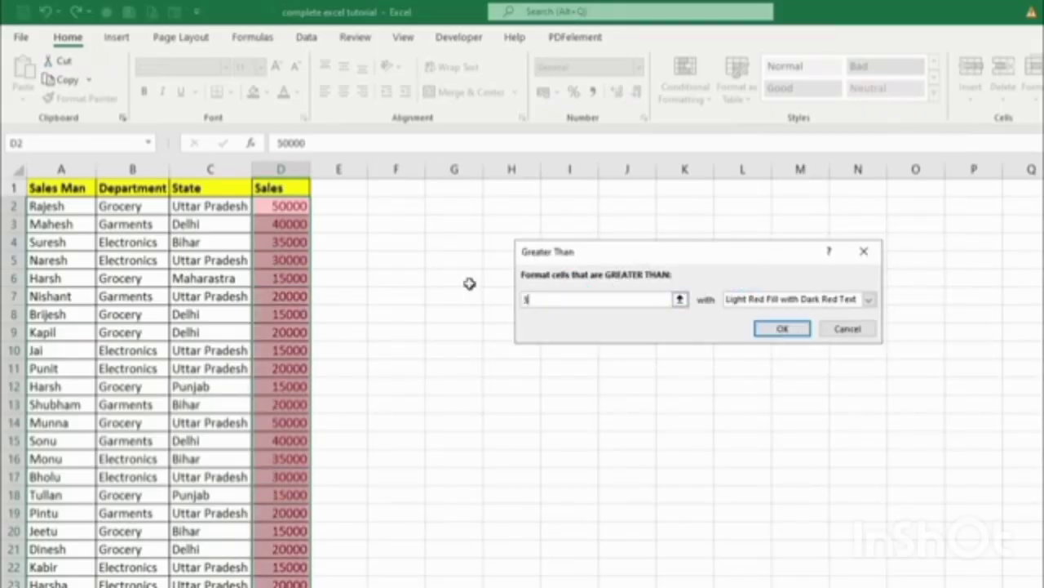
text(0000)
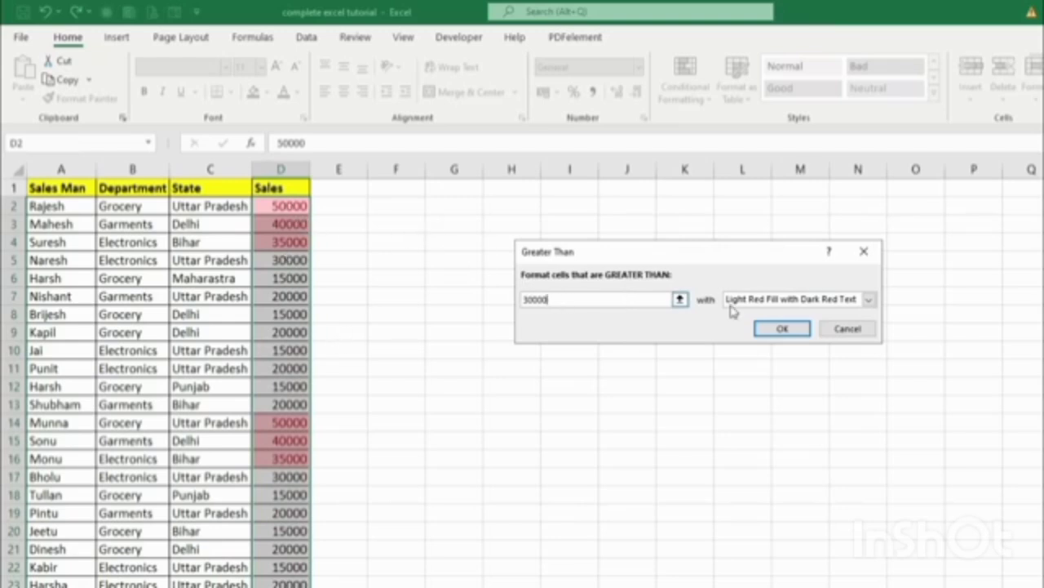
click(869, 299)
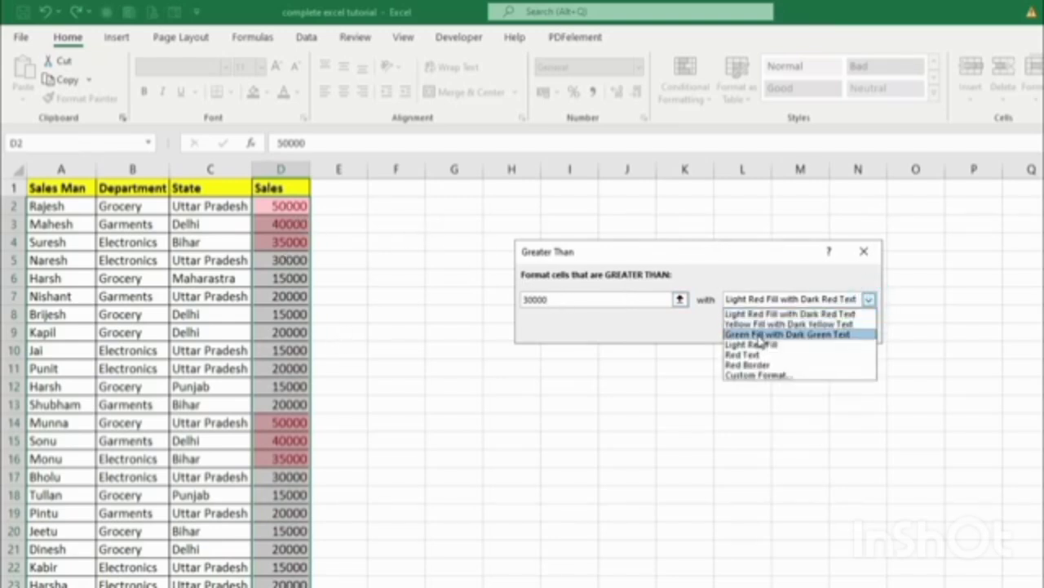
click(673, 337)
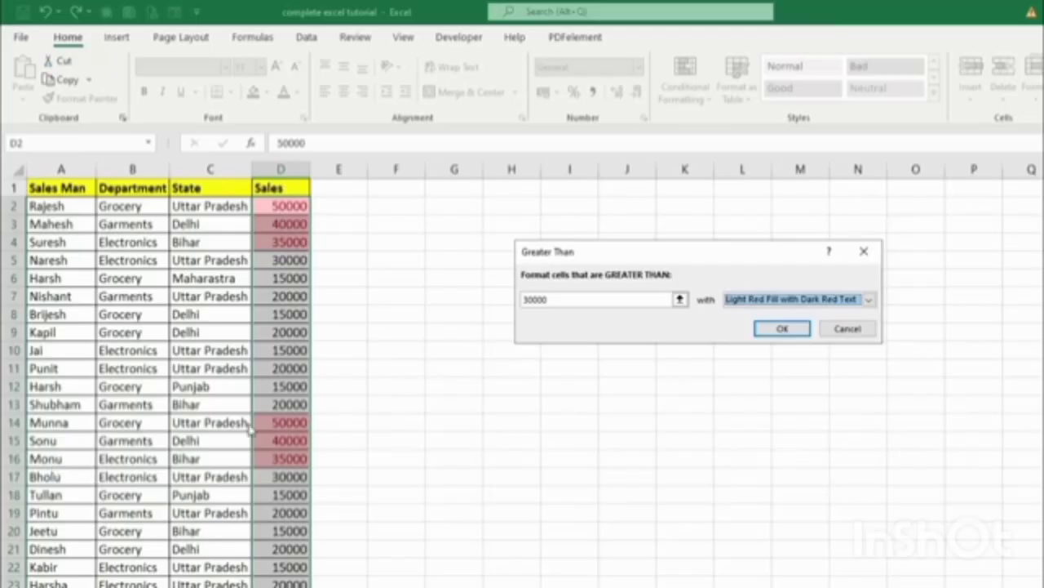
click(342, 472)
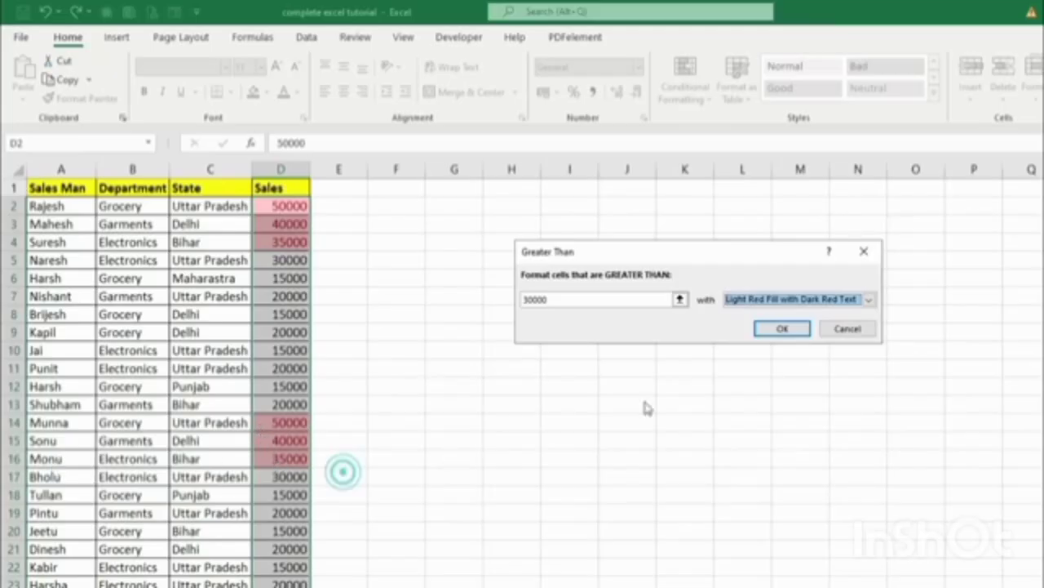
click(781, 329)
scroll(436, 385, down, 4)
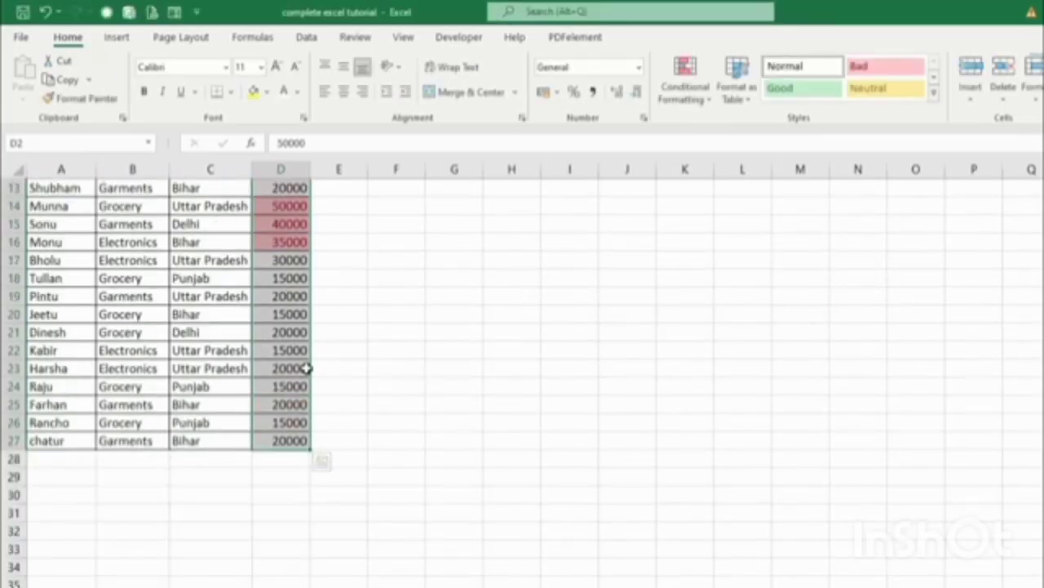
scroll(317, 441, up, 4)
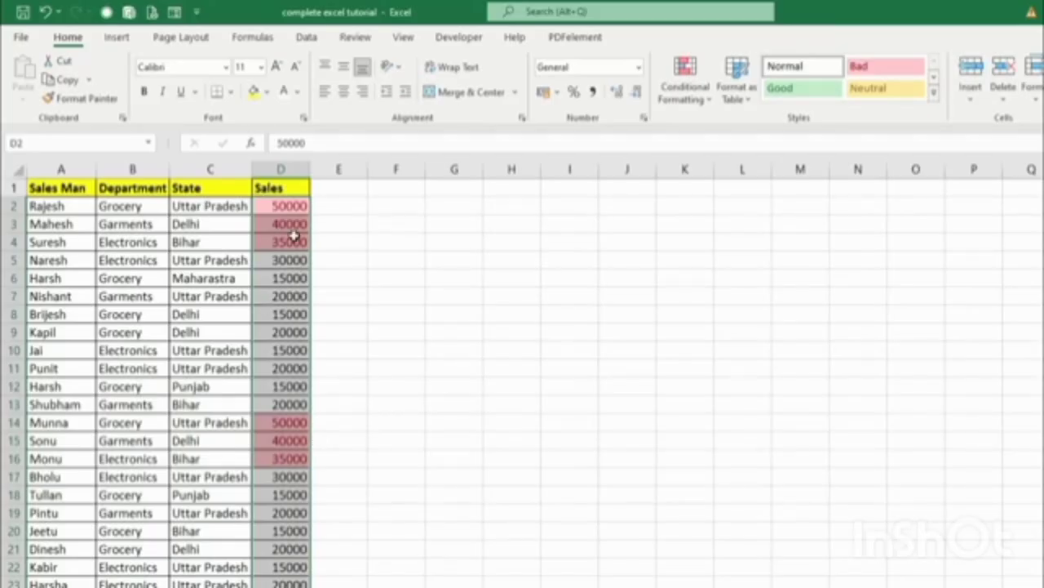
click(685, 94)
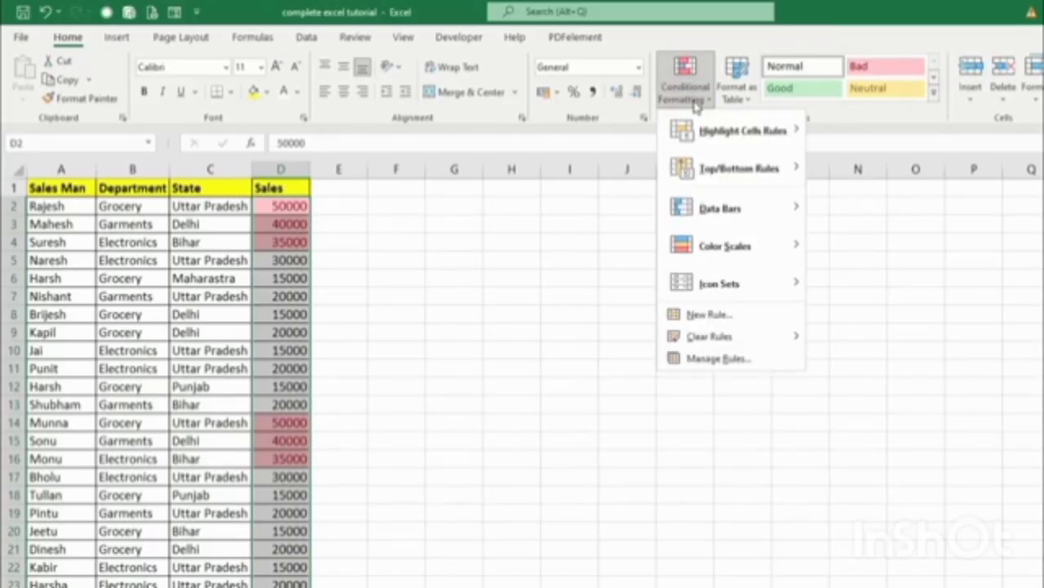
Clear the conditional formatting rules from the selected Sales cells.
mouse_move(702, 341)
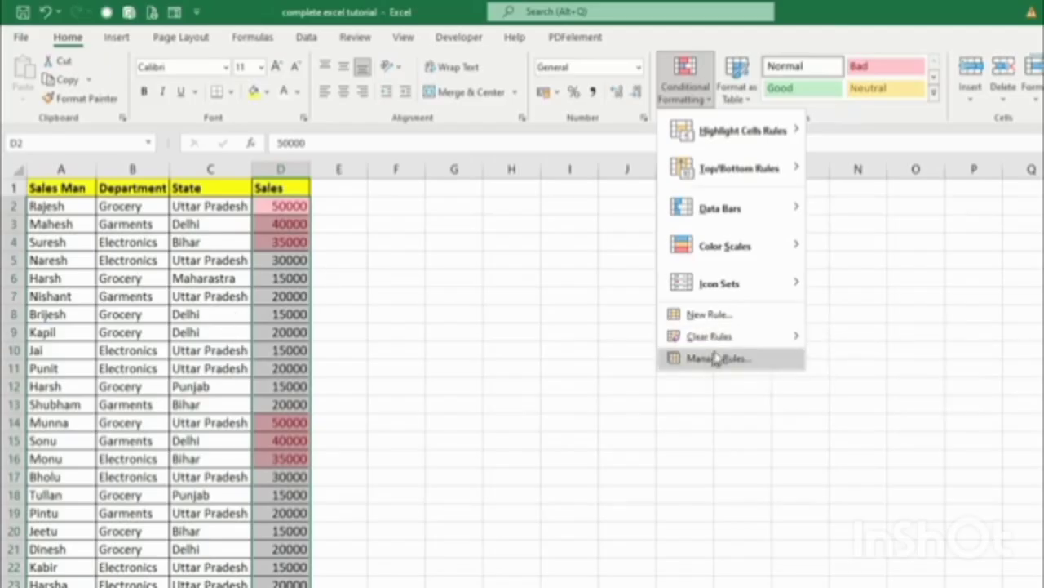
click(870, 340)
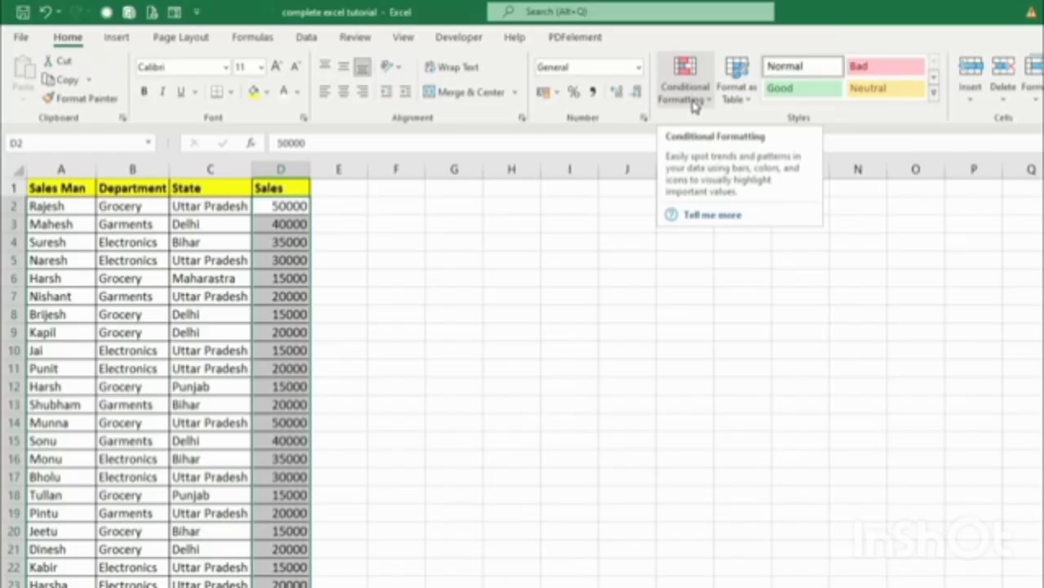
click(694, 105)
mouse_move(711, 133)
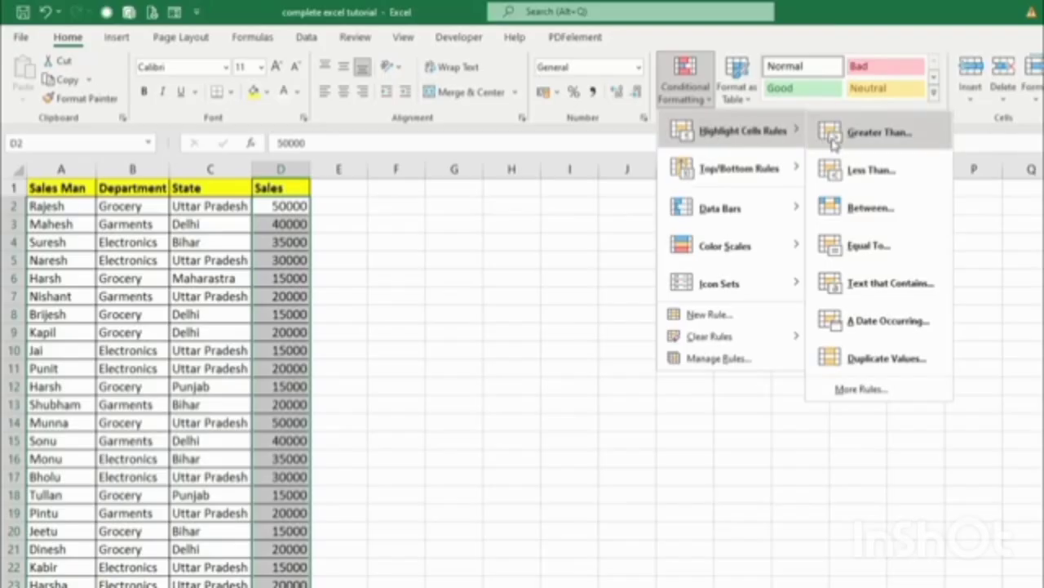
Add a less-than 20000 highlight rule for Sales, then select column D's Sales values.
click(870, 170)
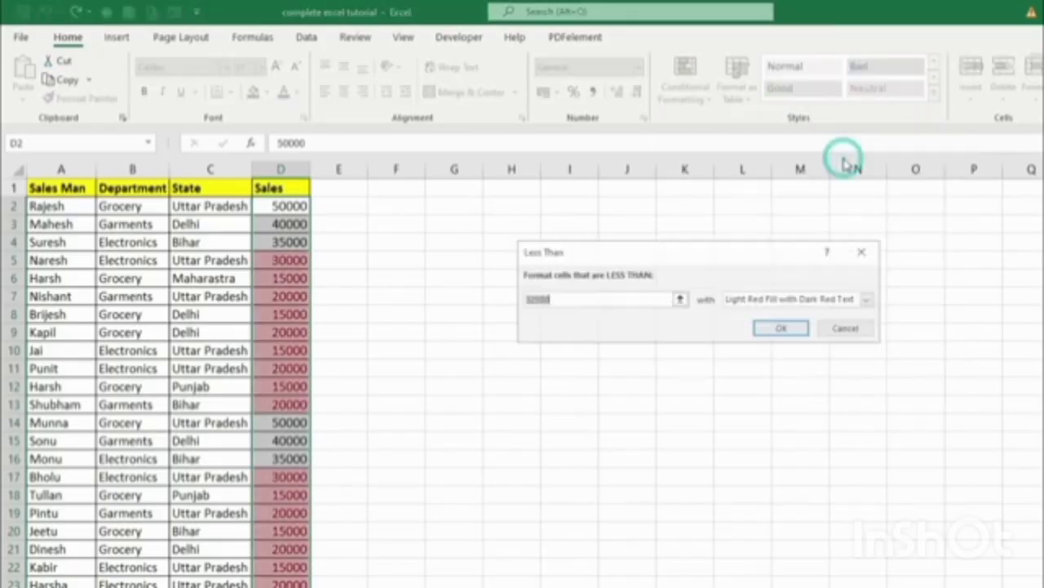
double_click(560, 299)
text(20)
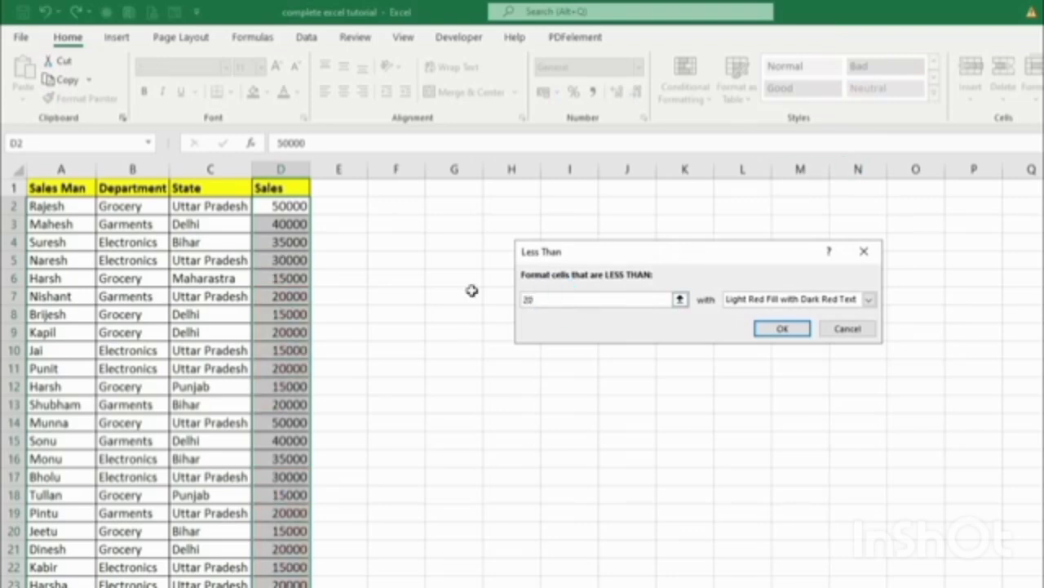
text(000)
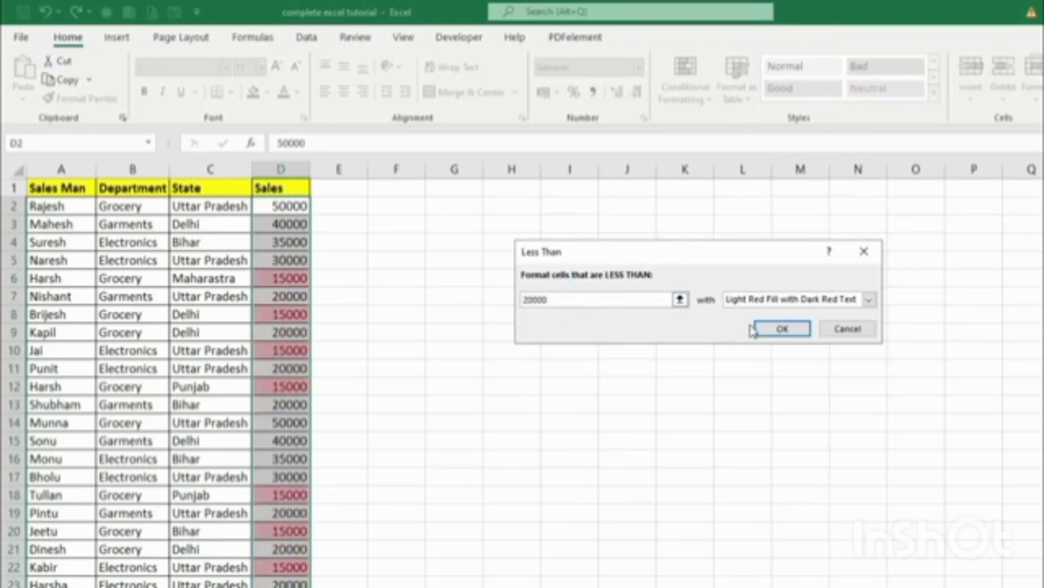
click(771, 327)
scroll(416, 257, down, 4)
scroll(422, 259, up, 4)
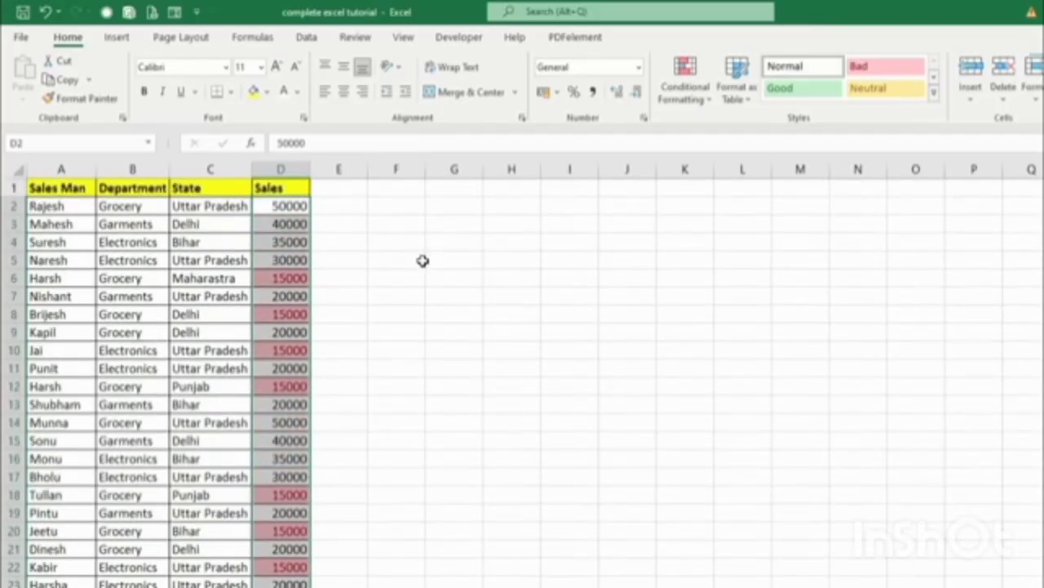
drag(291, 213, 291, 587)
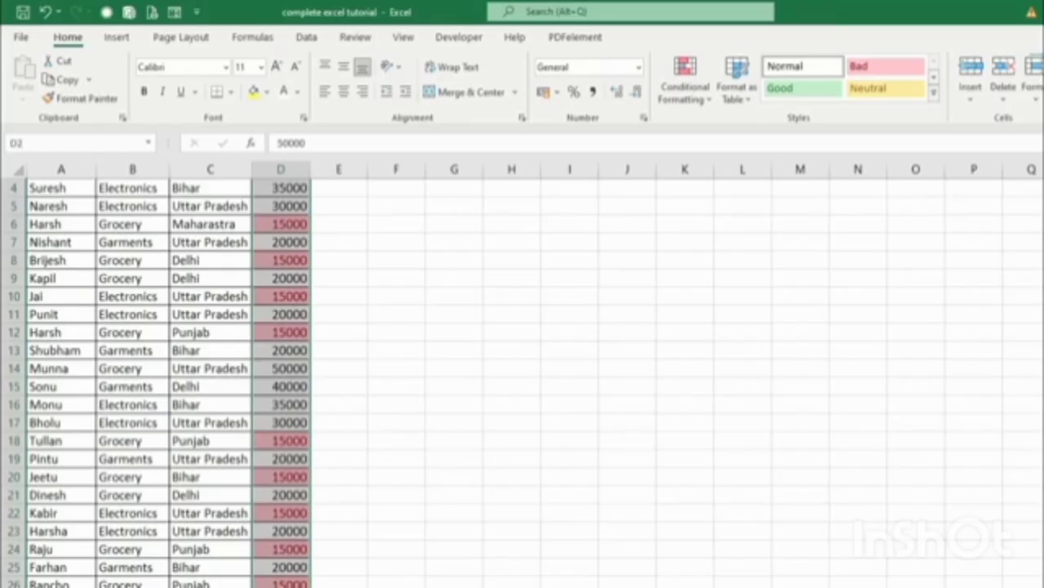
scroll(446, 489, up, 1)
Clear the less-than-20000 rule from the selected Sales cells.
click(686, 86)
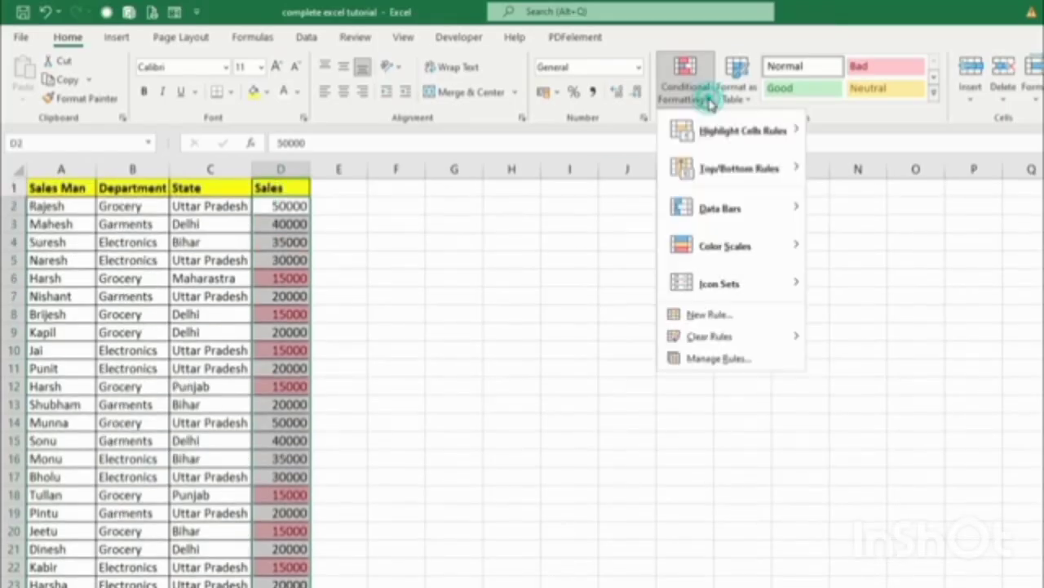
click(714, 341)
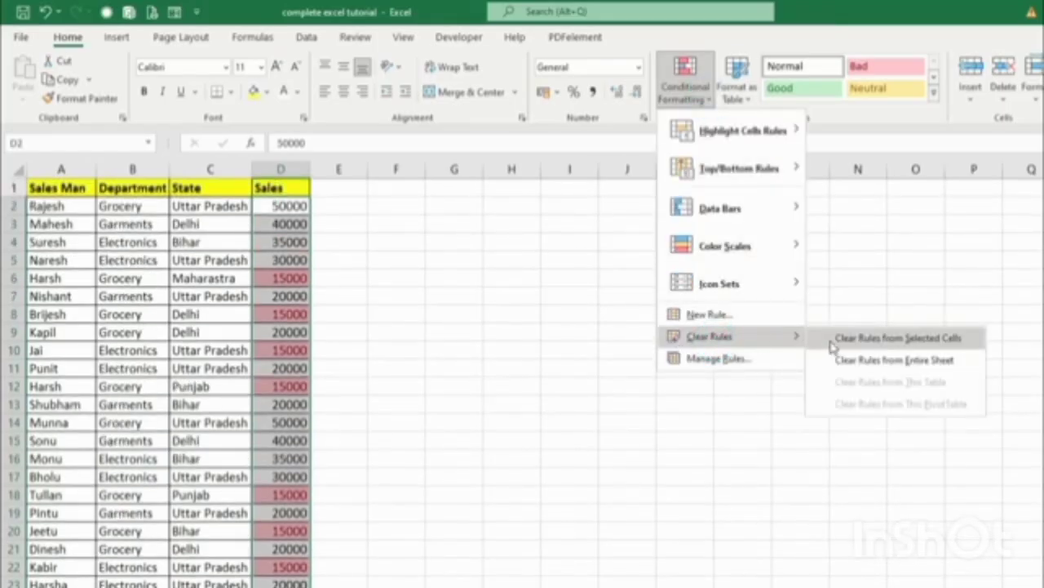
click(934, 340)
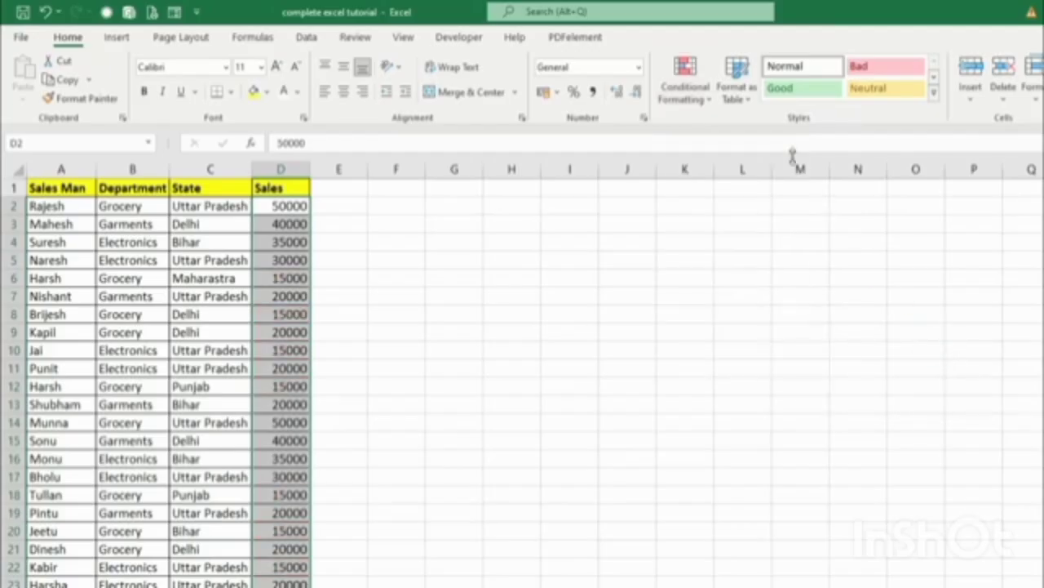
Browse Highlight Cells Rules without applying one, then deselect the Sales range.
click(678, 98)
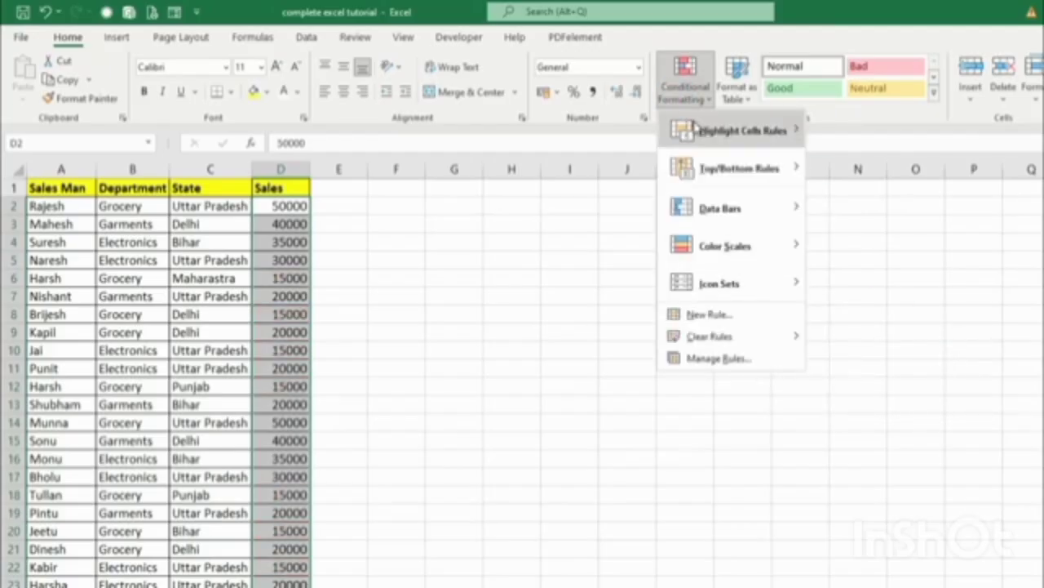
mouse_move(698, 129)
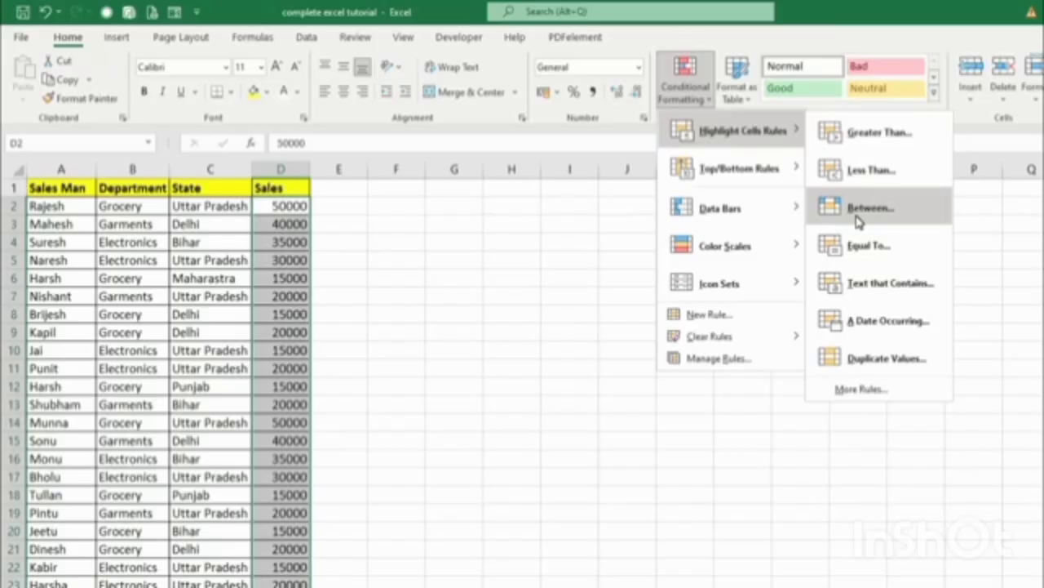
click(1012, 261)
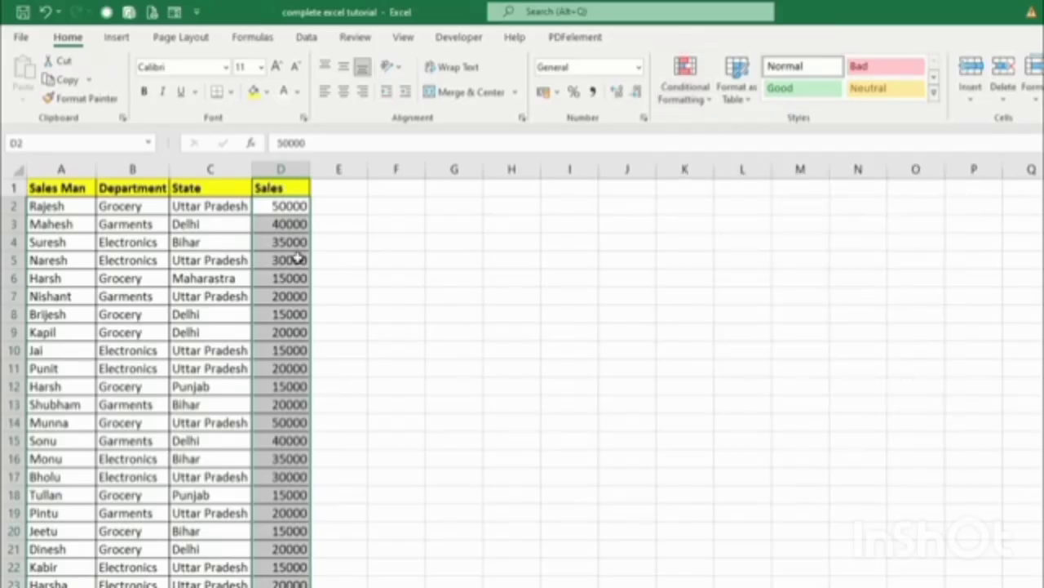
click(288, 207)
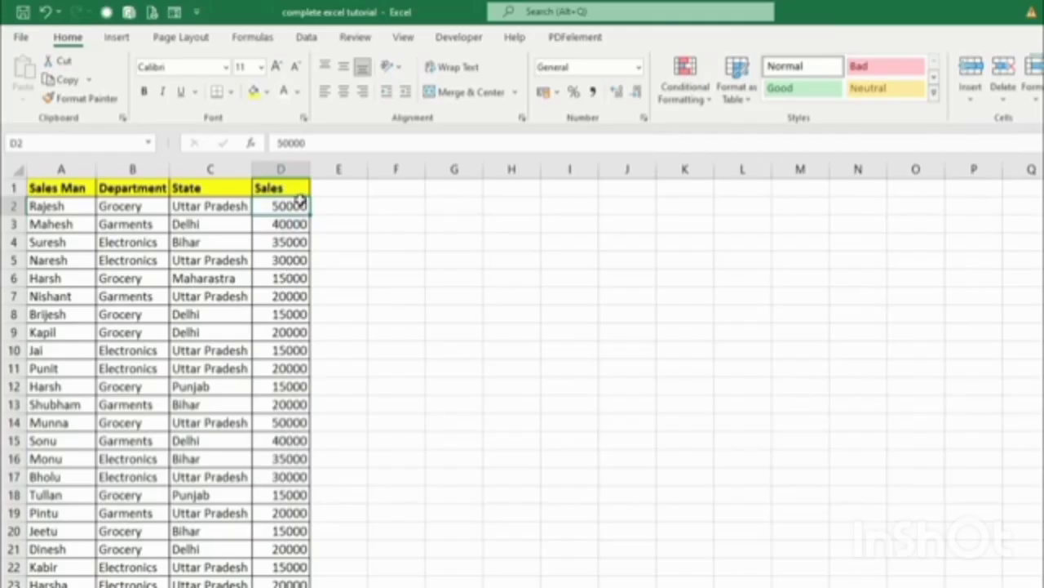
scroll(281, 359, down, 1)
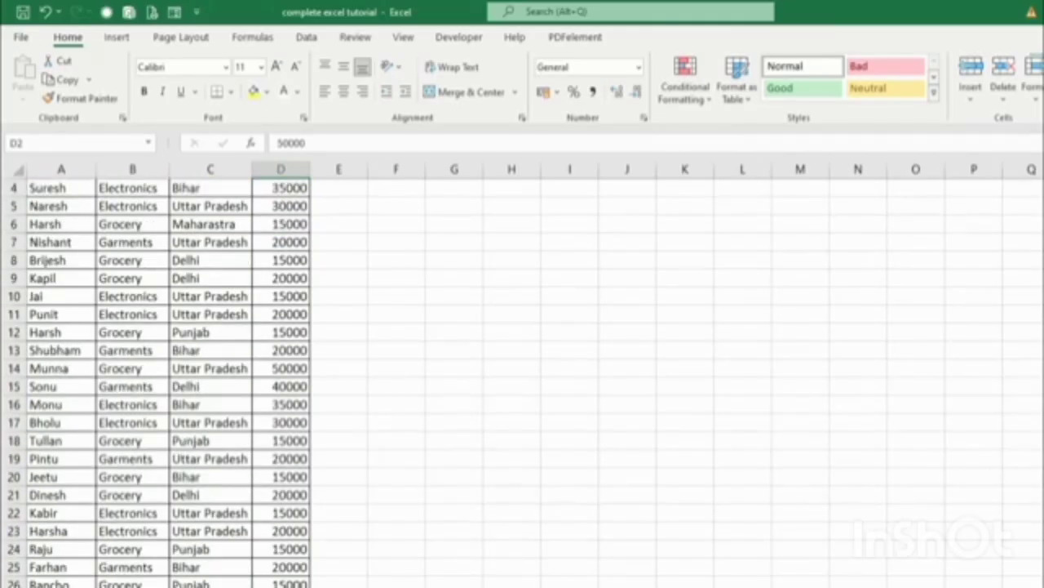
scroll(281, 359, up, 1)
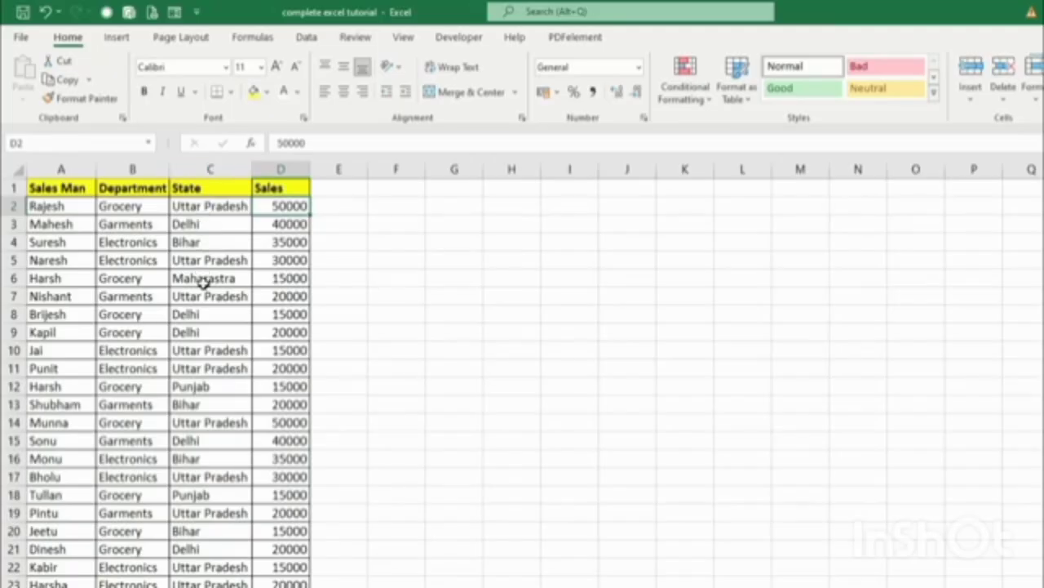
Apply a Text that Contains 'Garments' rule to B2:B26 with light red fill and dark red text.
click(189, 225)
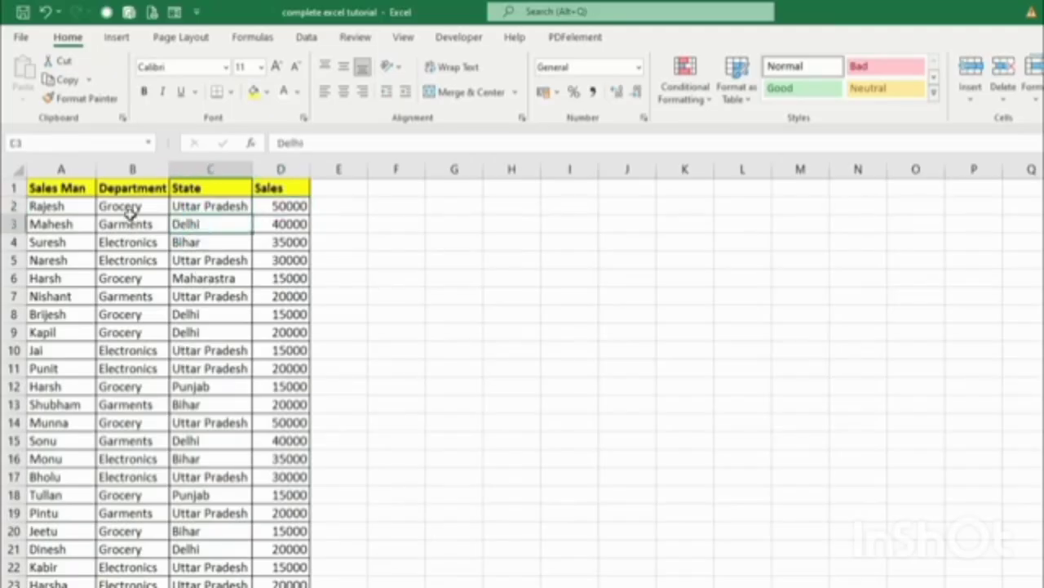
drag(131, 205, 129, 223)
drag(123, 359, 136, 581)
scroll(572, 490, up, 1)
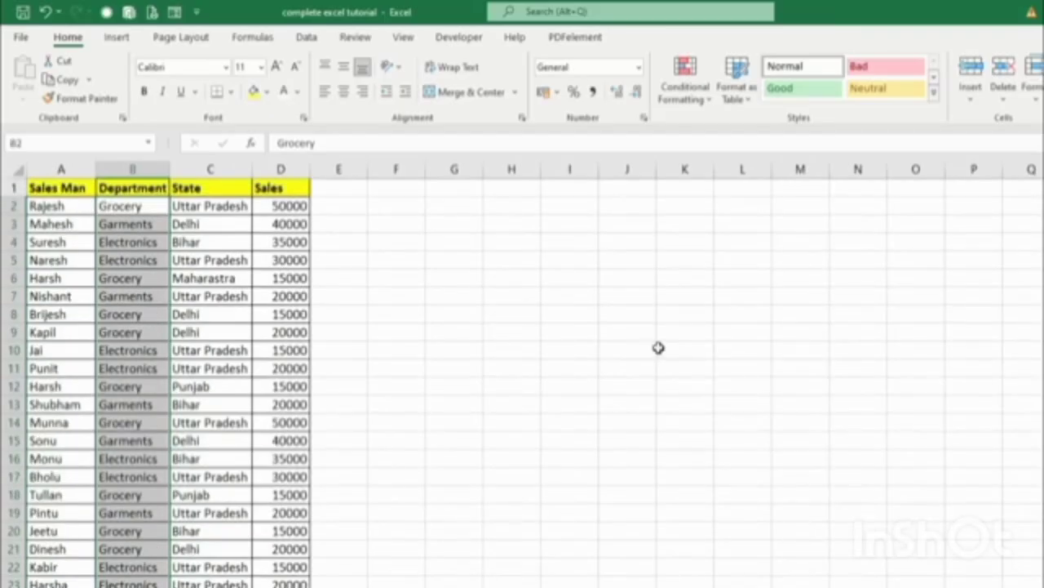
click(677, 90)
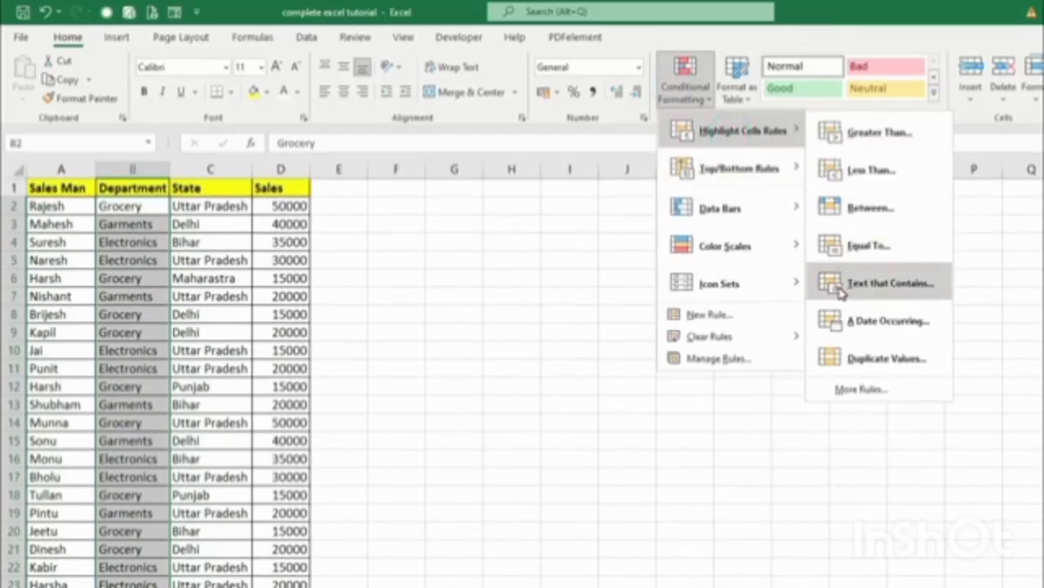
click(841, 292)
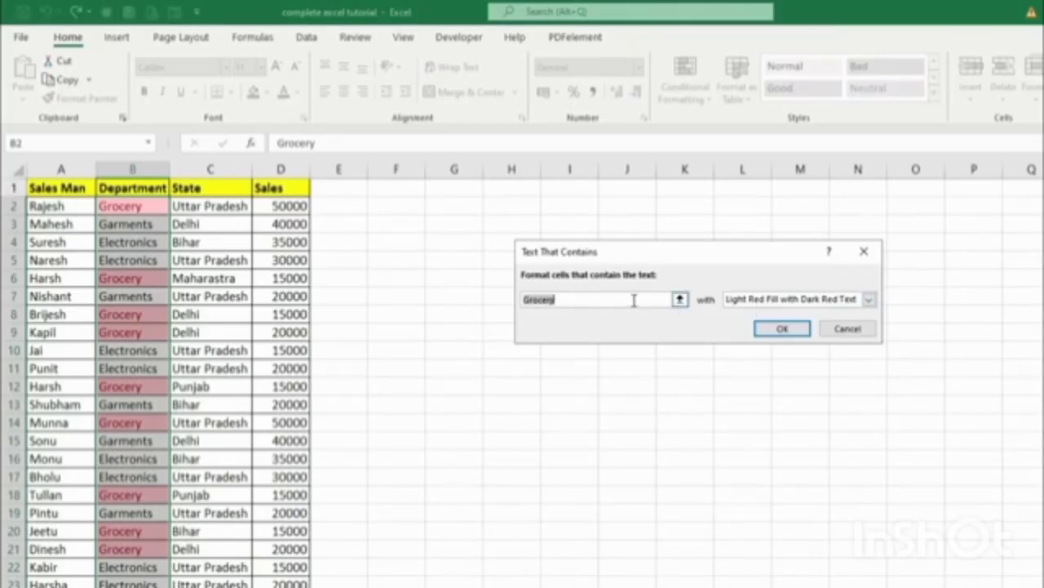
text(Garments)
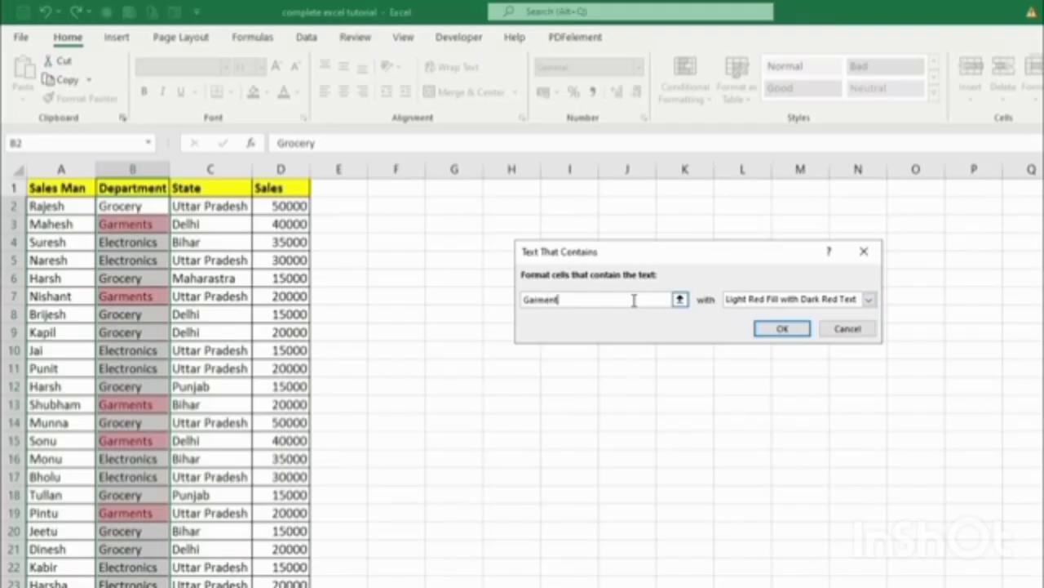
click(781, 328)
scroll(235, 357, down, 1)
scroll(318, 462, down, 3)
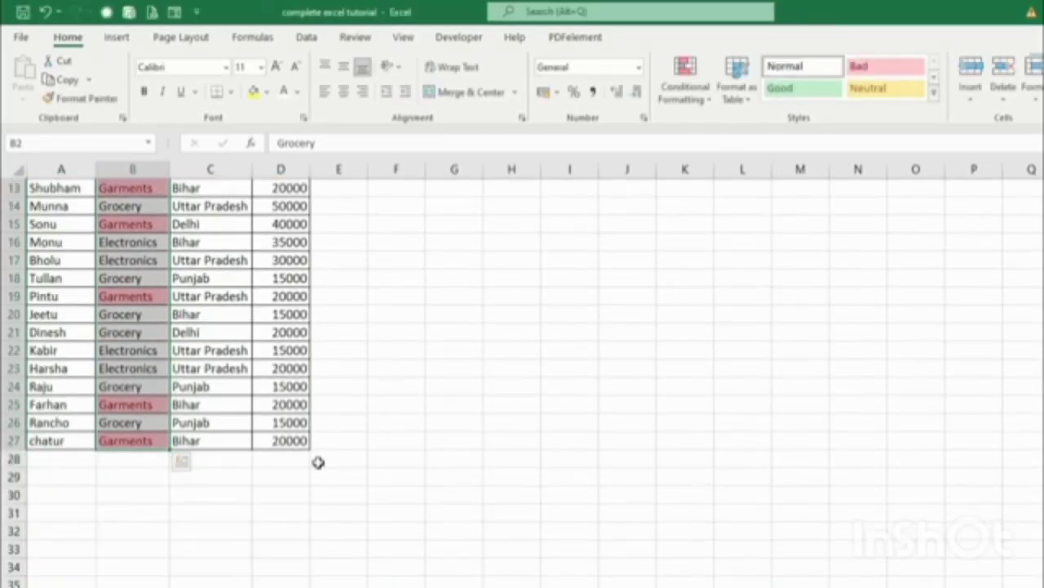
scroll(318, 462, up, 4)
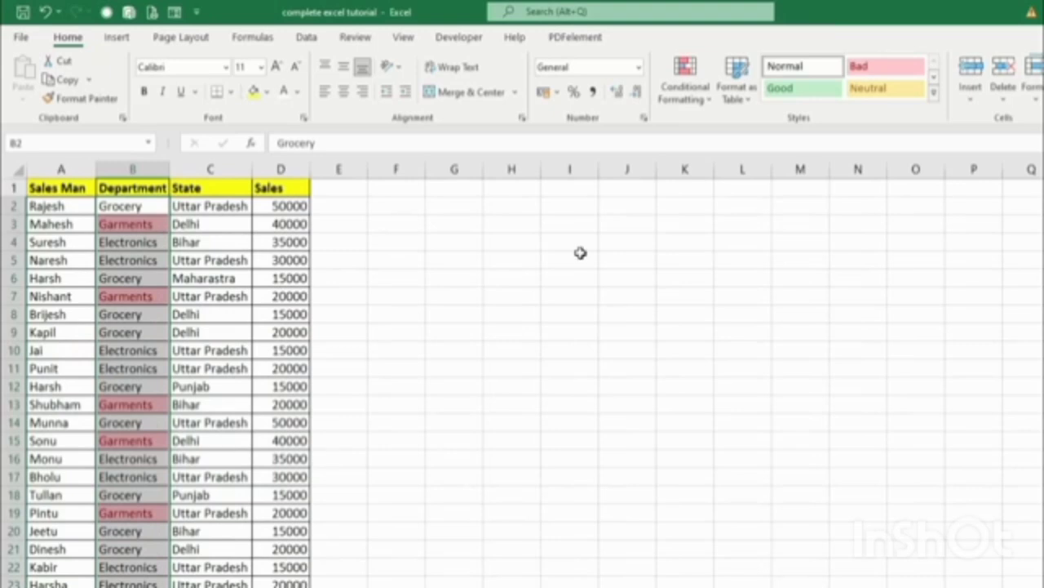
Clear the conditional formatting rules from the selected Department cells, then deselect the column.
click(710, 108)
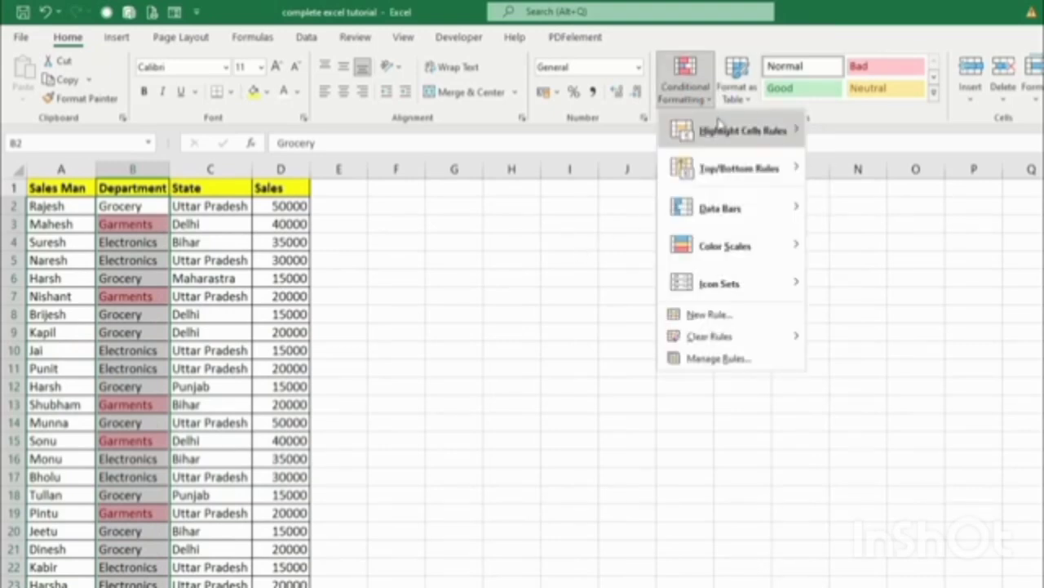
mouse_move(719, 124)
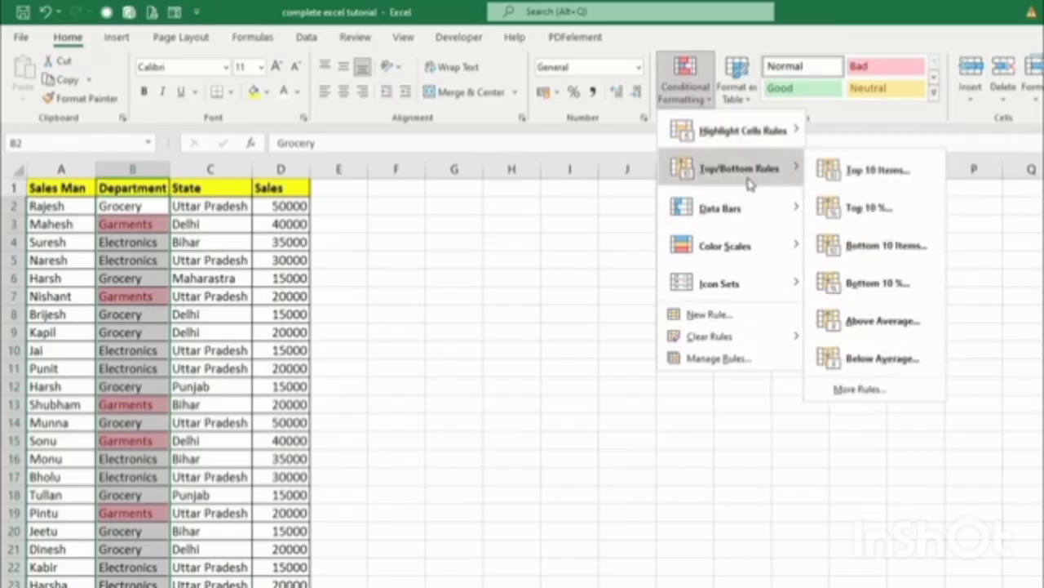
mouse_move(750, 173)
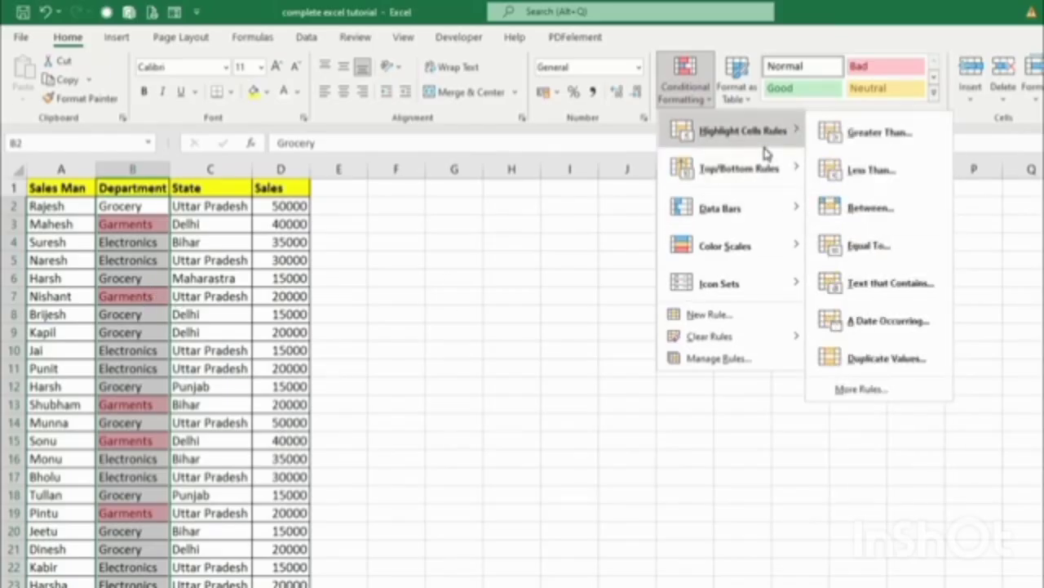
click(717, 340)
click(857, 337)
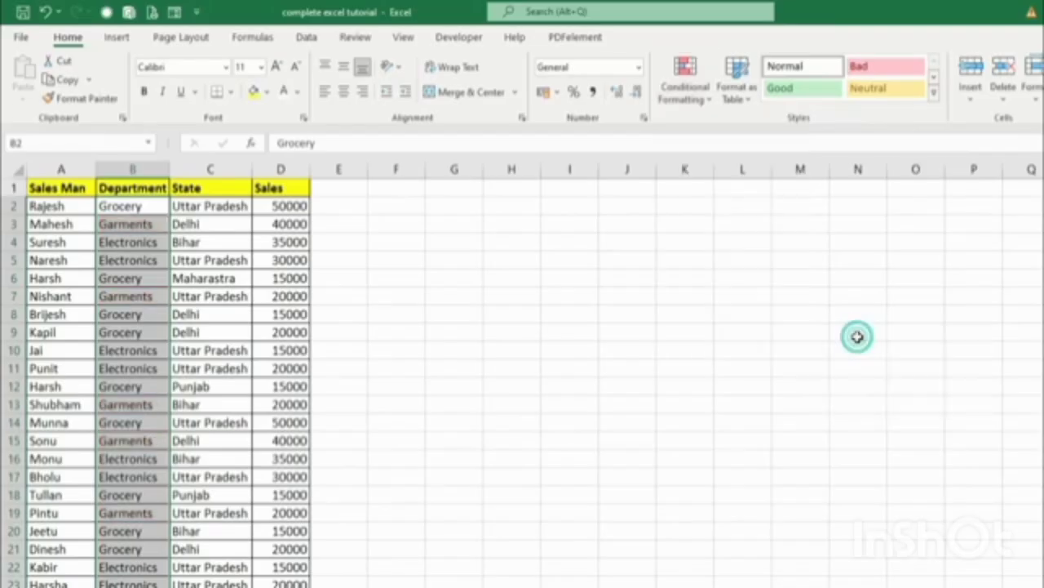
click(697, 99)
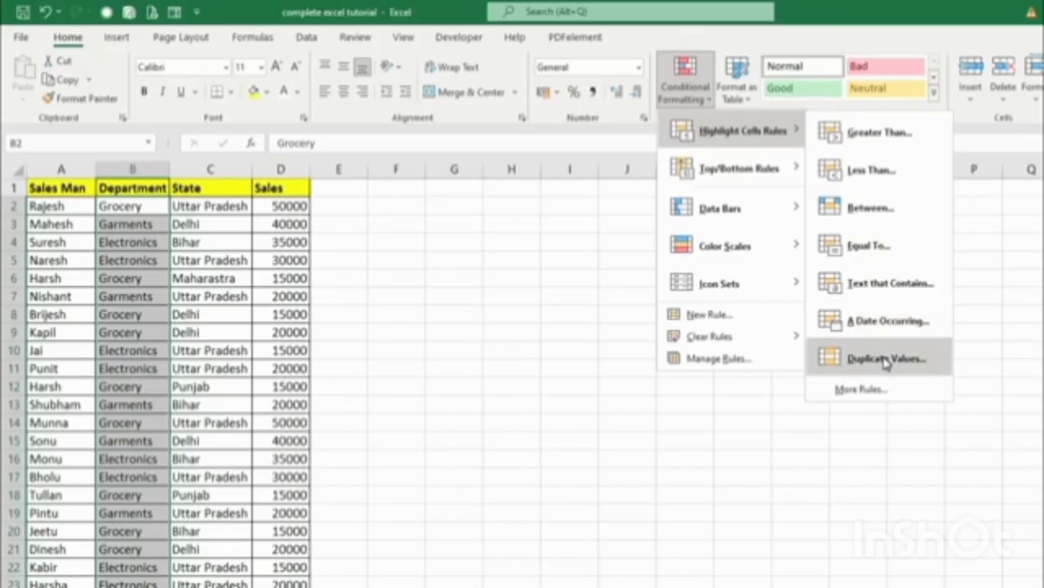
click(466, 465)
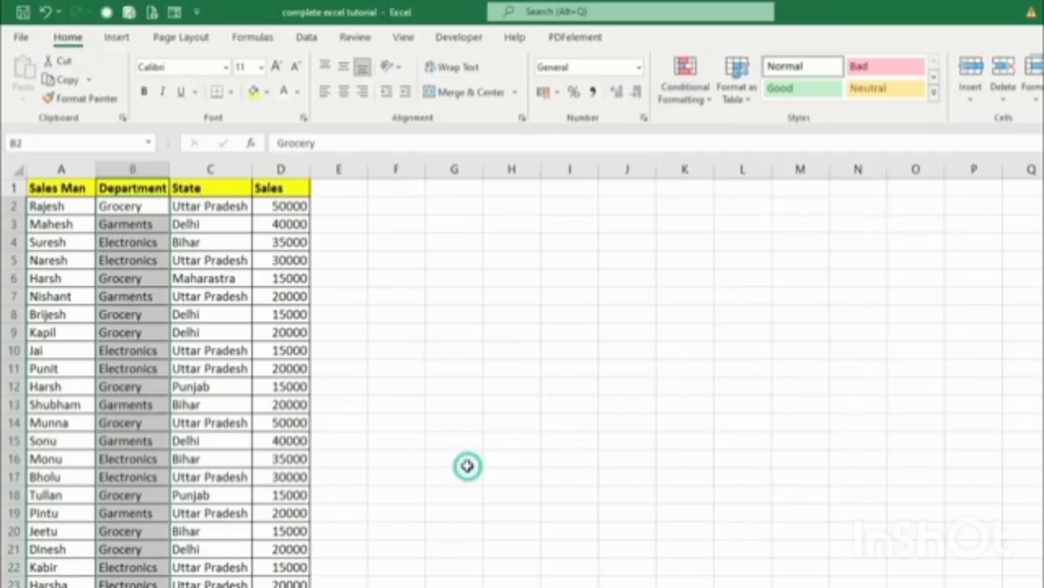
click(466, 465)
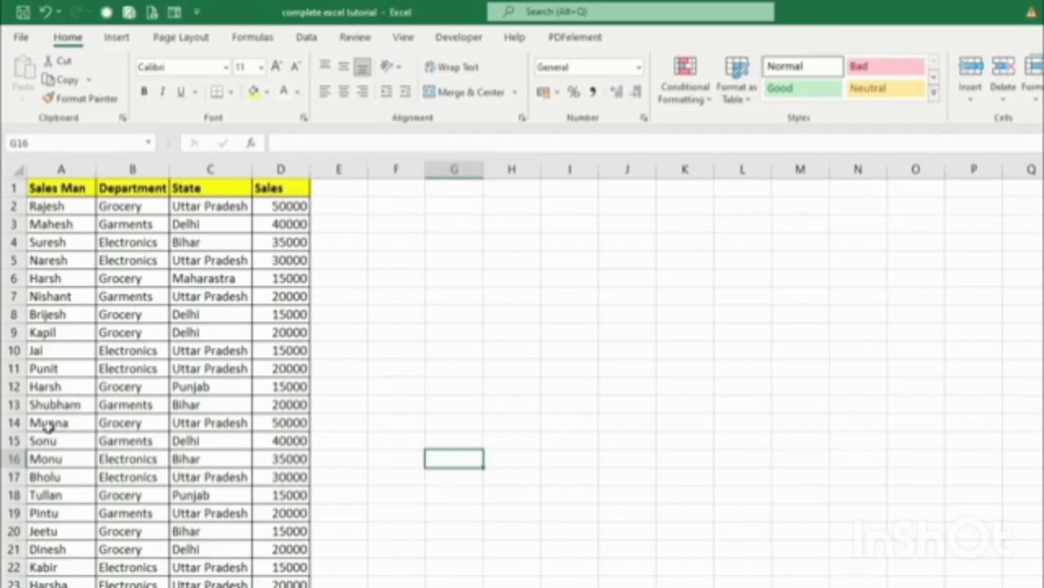
Copy row 2 (Grocery, Uttar Pradesh, 50000) and paste it over row 20.
drag(47, 205, 269, 205)
key(ctrl+c)
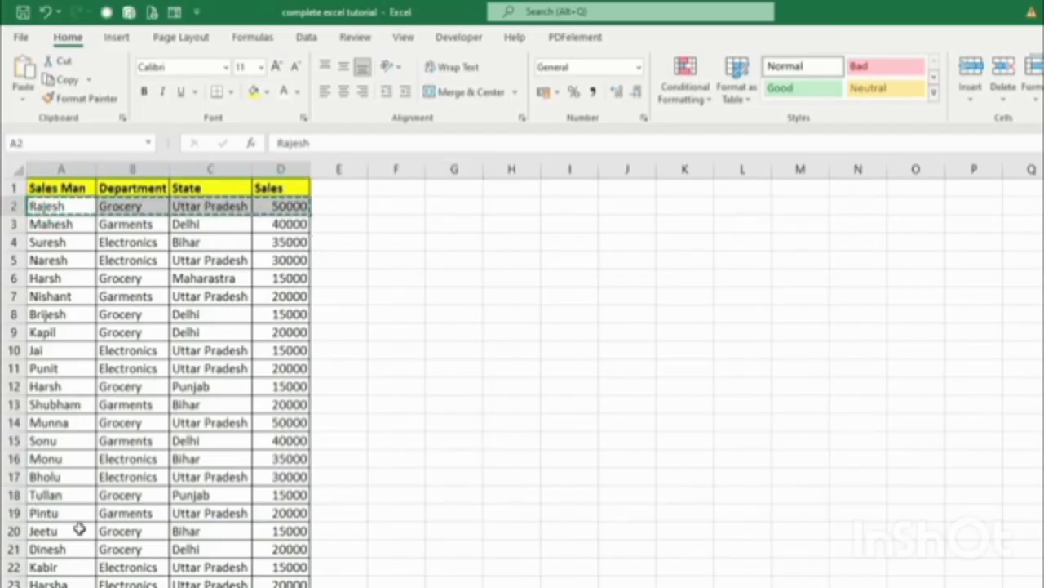
click(59, 530)
key(ctrl+v)
click(604, 493)
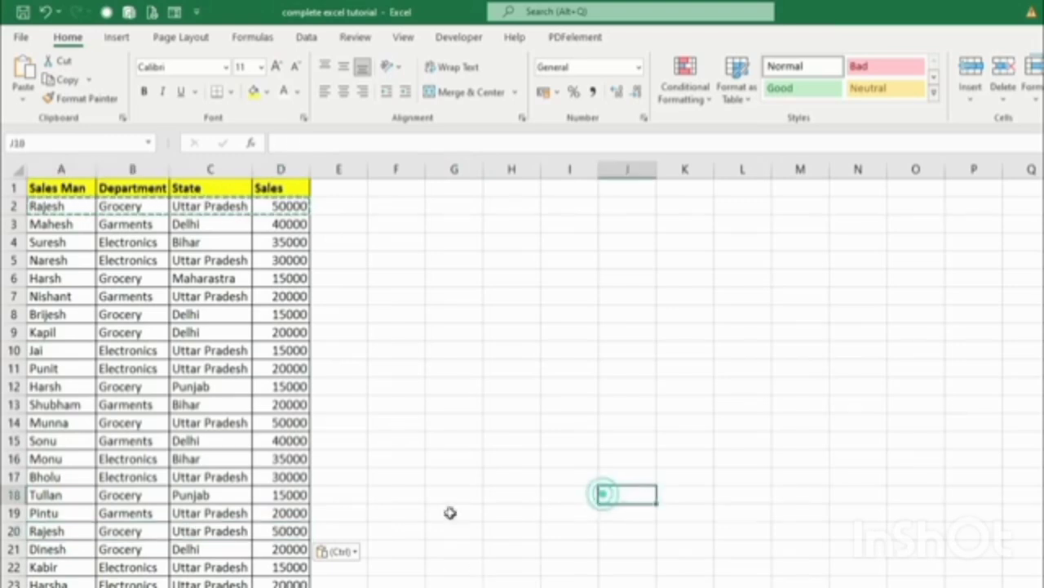
key(Escape)
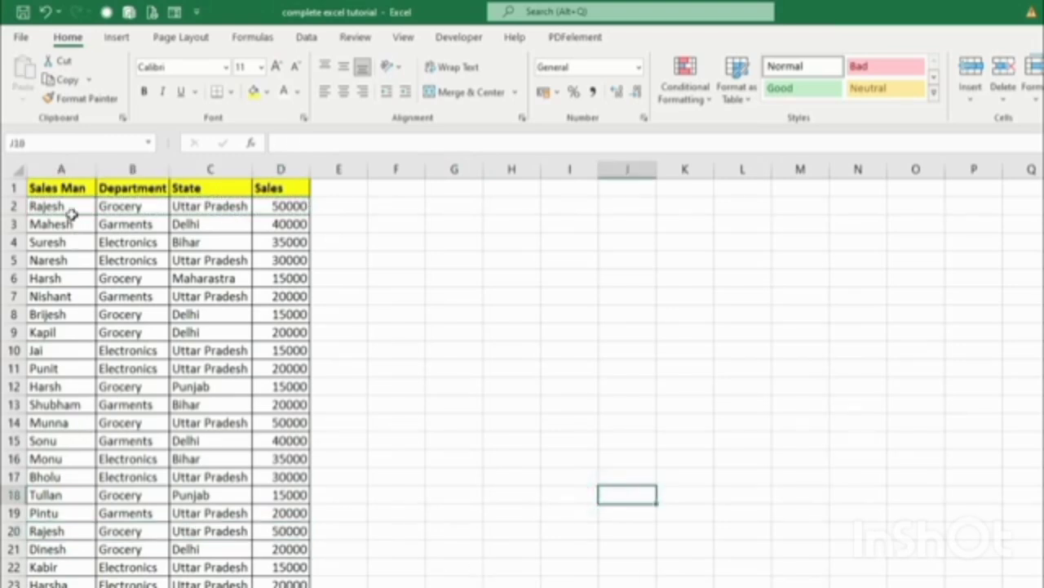
scroll(96, 577, down, 1)
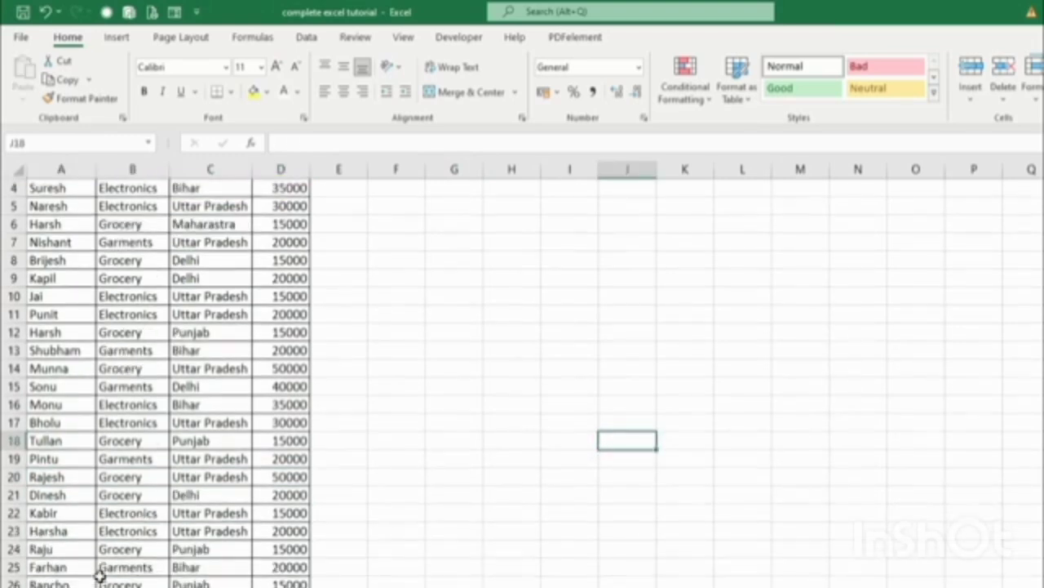
scroll(98, 575, up, 1)
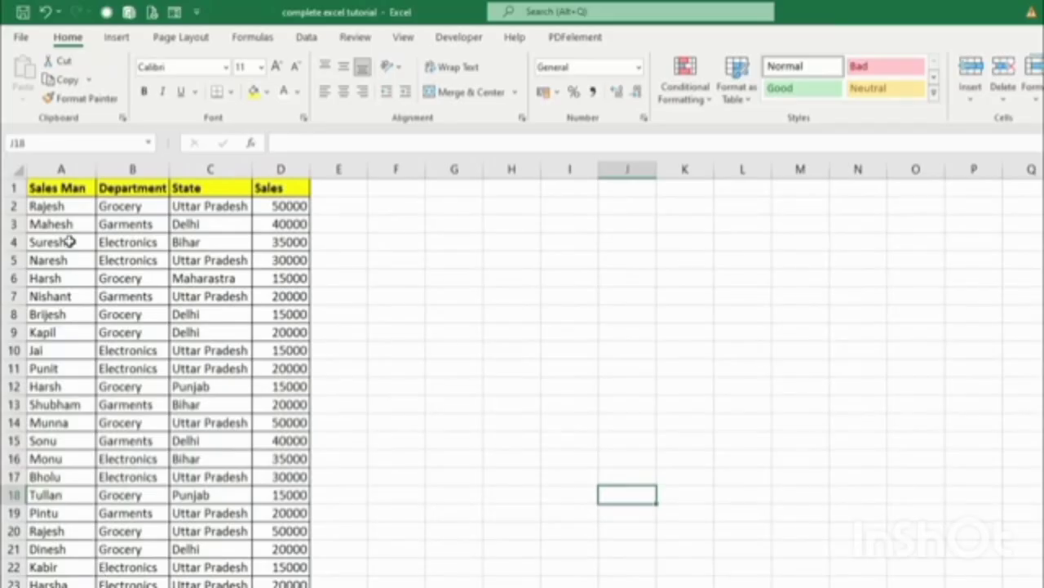
Select the whole sales table from A1 to D27.
click(49, 190)
drag(49, 189, 284, 555)
scroll(390, 468, up, 2)
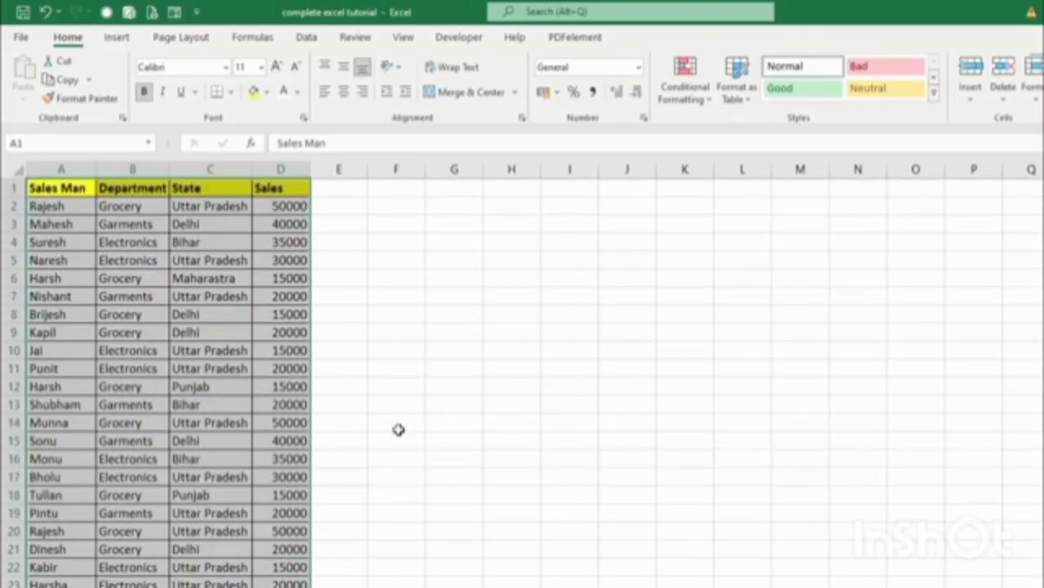
click(62, 186)
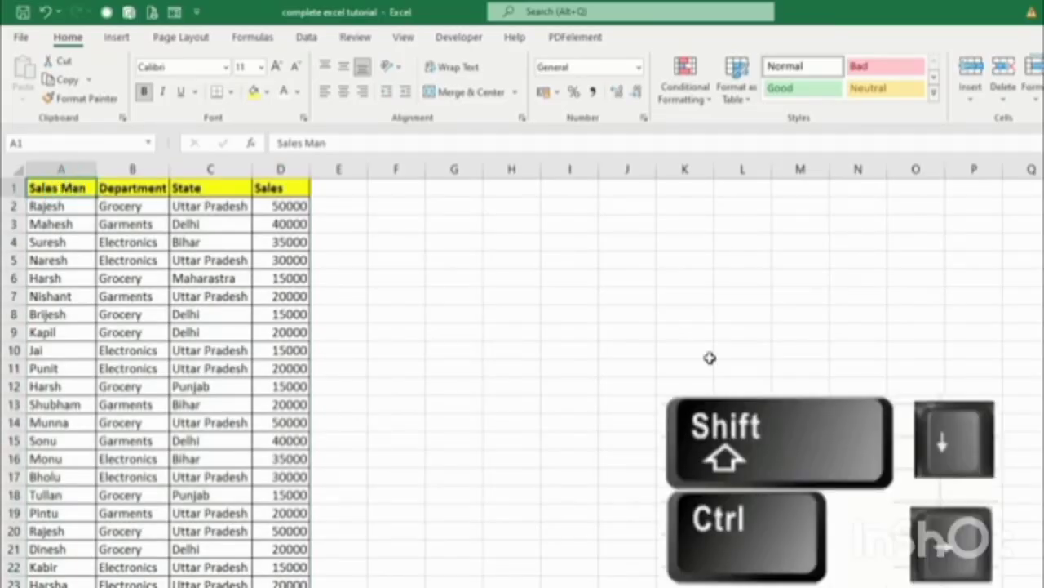
key(ctrl+shift+Down)
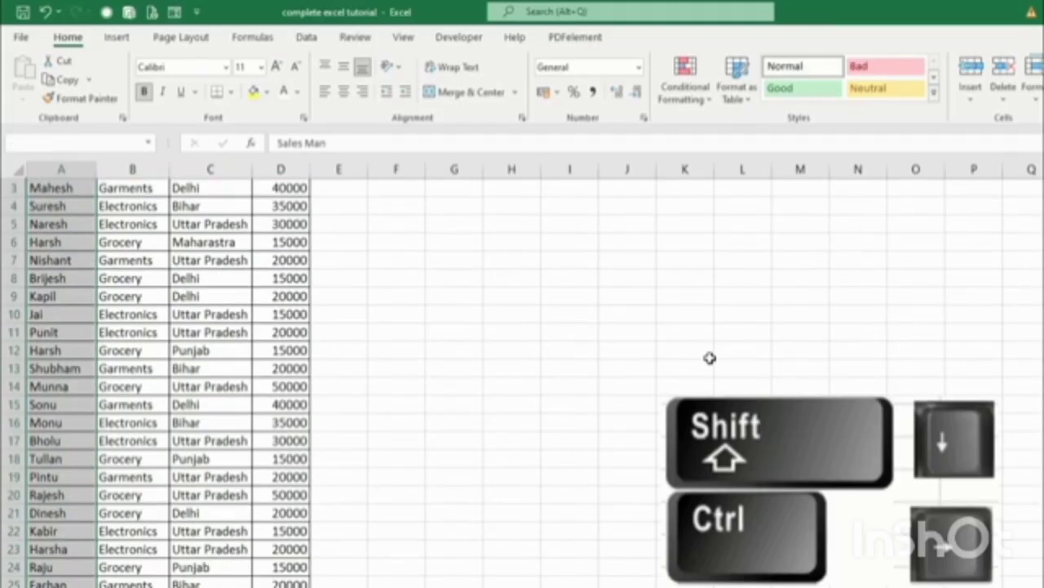
key(ctrl+shift+Right)
scroll(710, 357, up, 1)
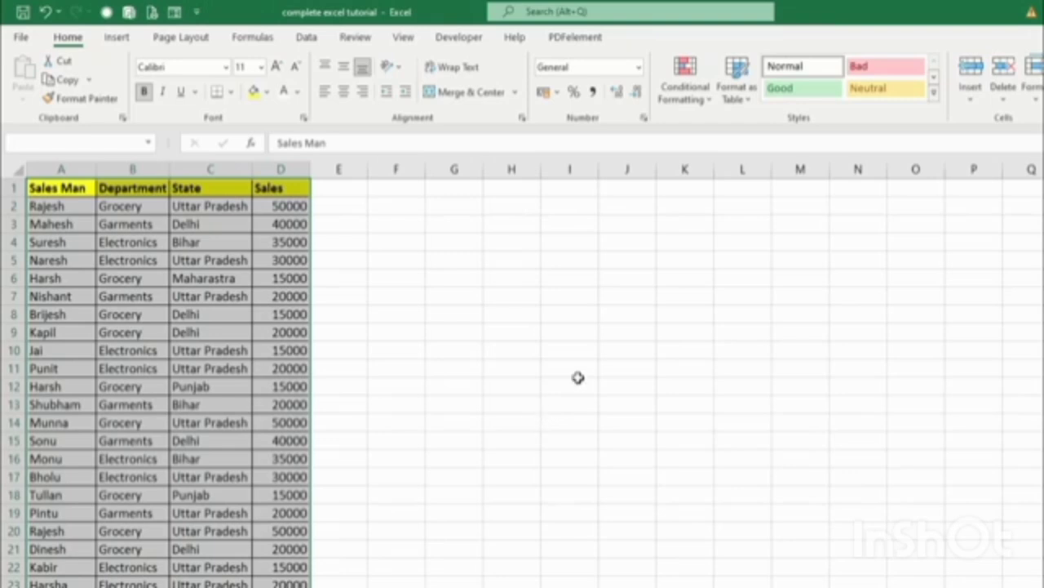
click(698, 100)
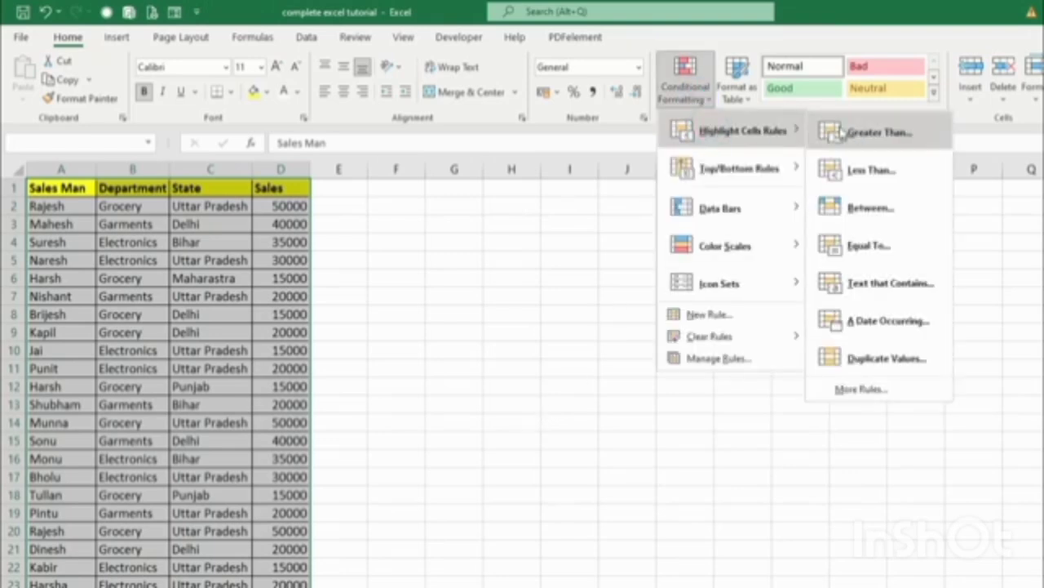
click(865, 359)
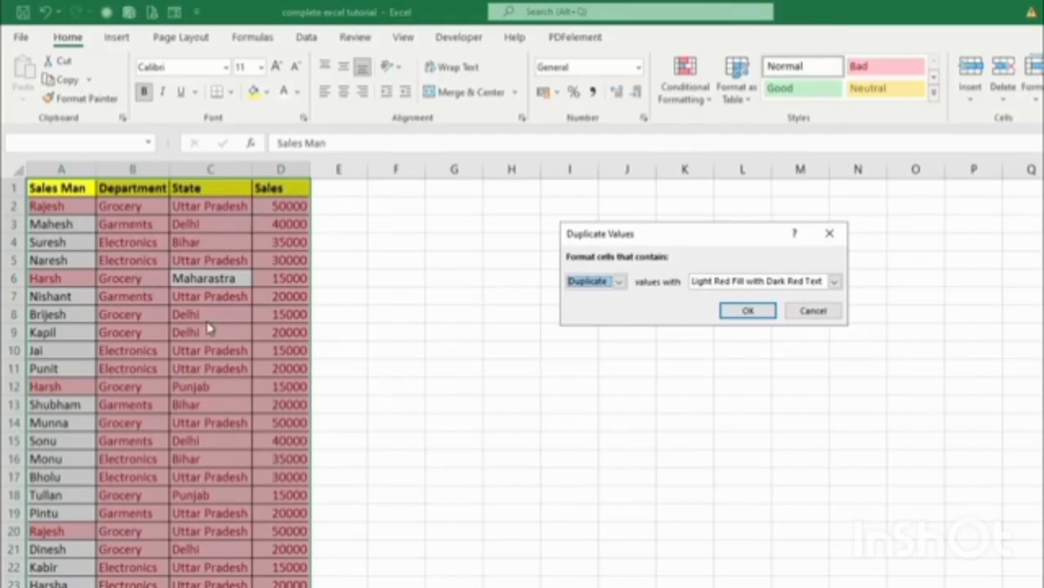
click(830, 233)
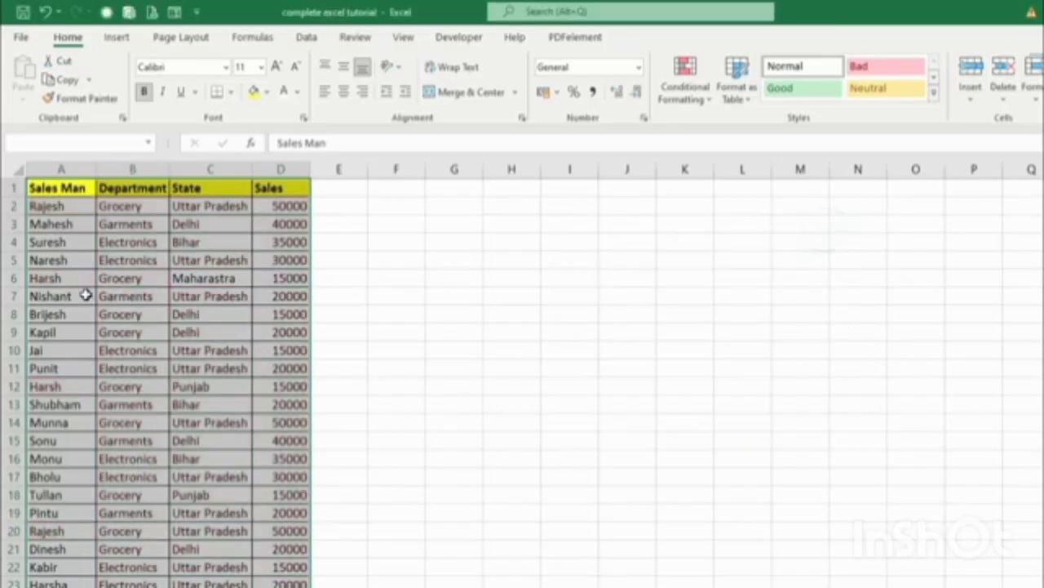
click(86, 295)
click(65, 206)
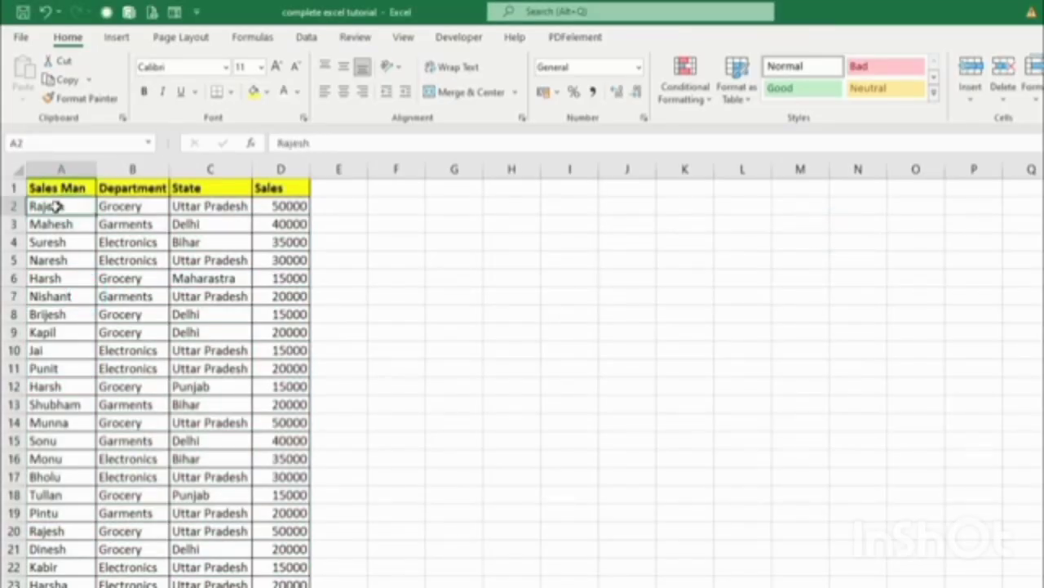
Apply a Duplicate Values rule to the column A names with Light Red Fill with Dark Red Text.
key(ctrl+shift+Down)
scroll(522, 285, up, 1)
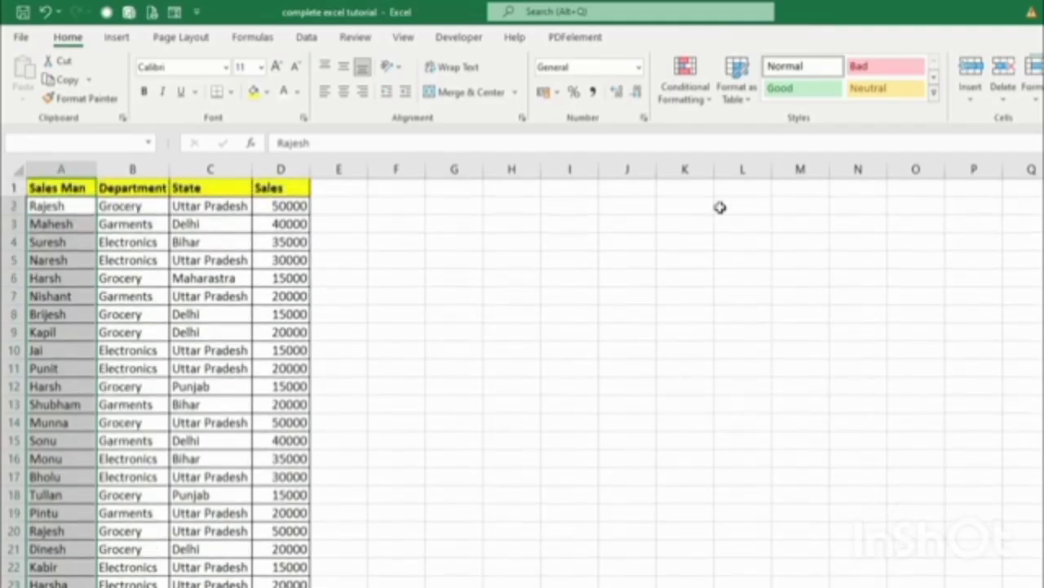
click(689, 96)
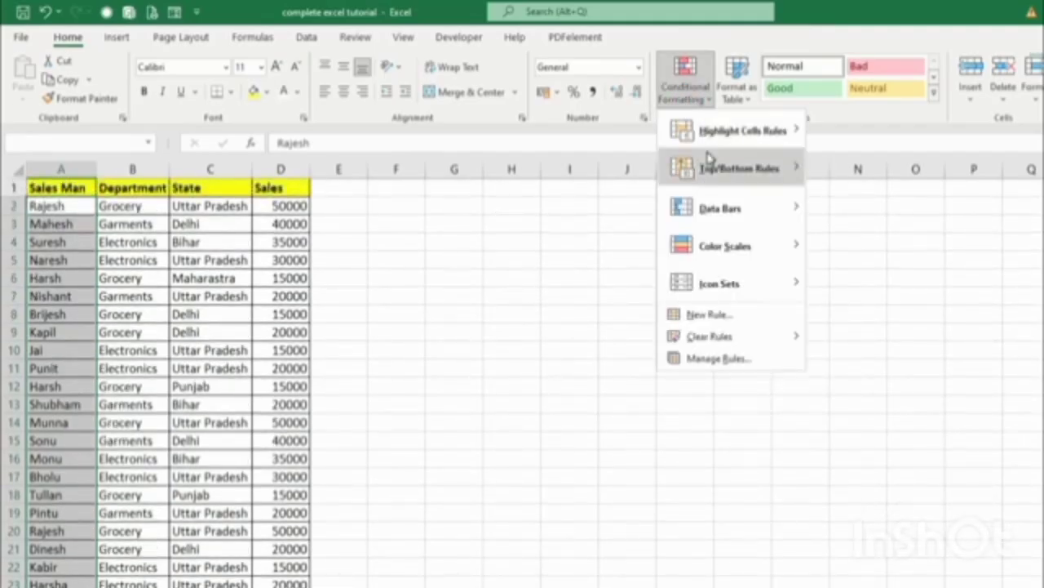
mouse_move(709, 156)
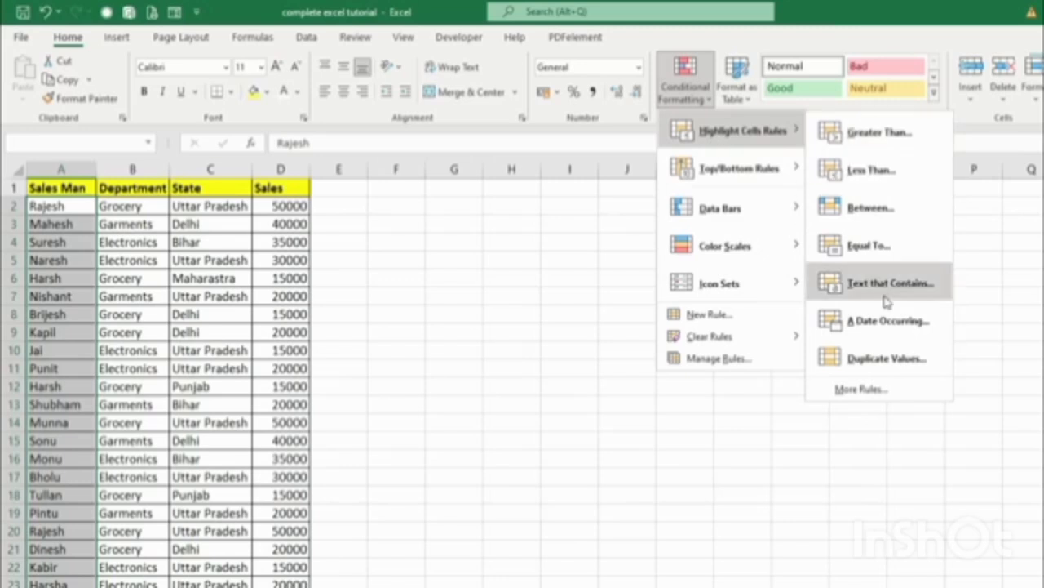
click(890, 358)
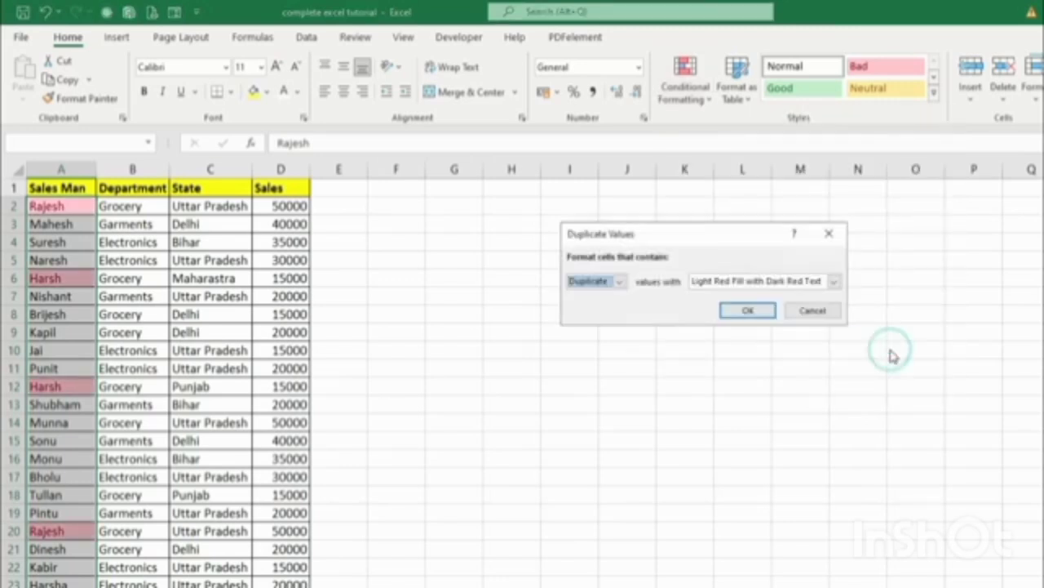
click(748, 310)
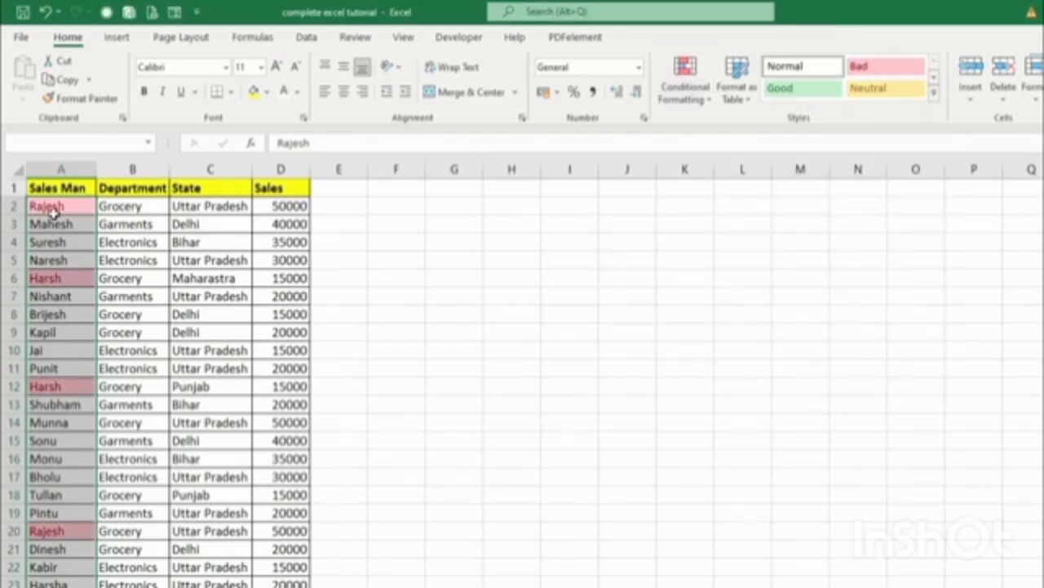
Compare the duplicated entries in rows 2, 6, 12 and 20, ending on cell A20.
click(50, 209)
click(47, 531)
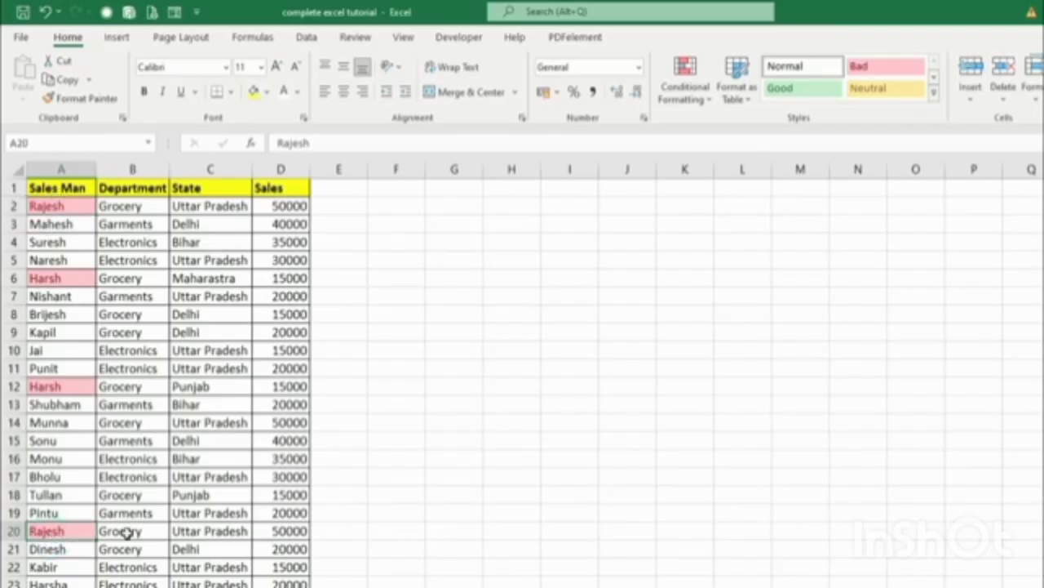
drag(124, 531, 295, 531)
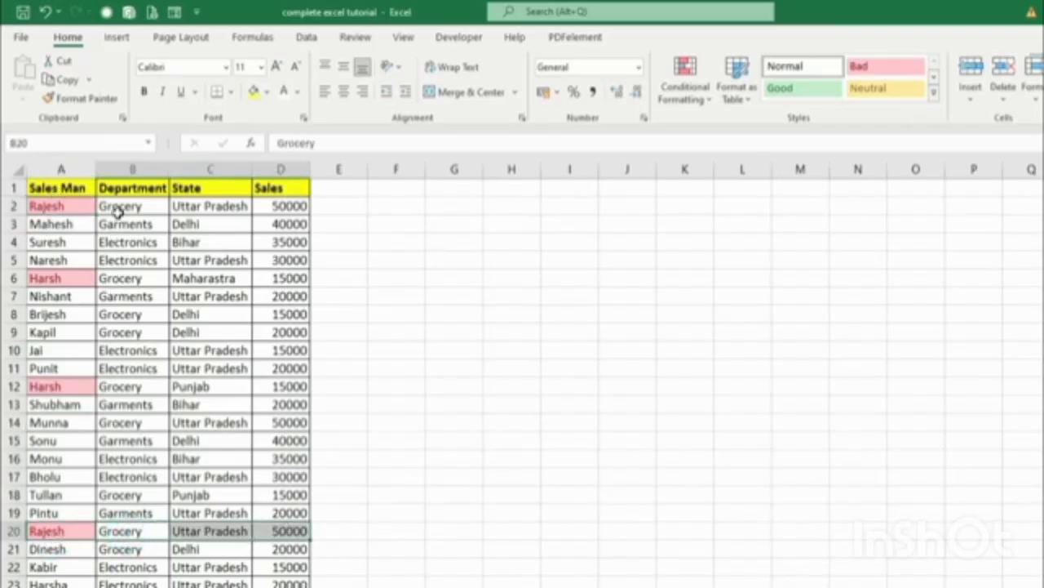
drag(114, 206, 278, 208)
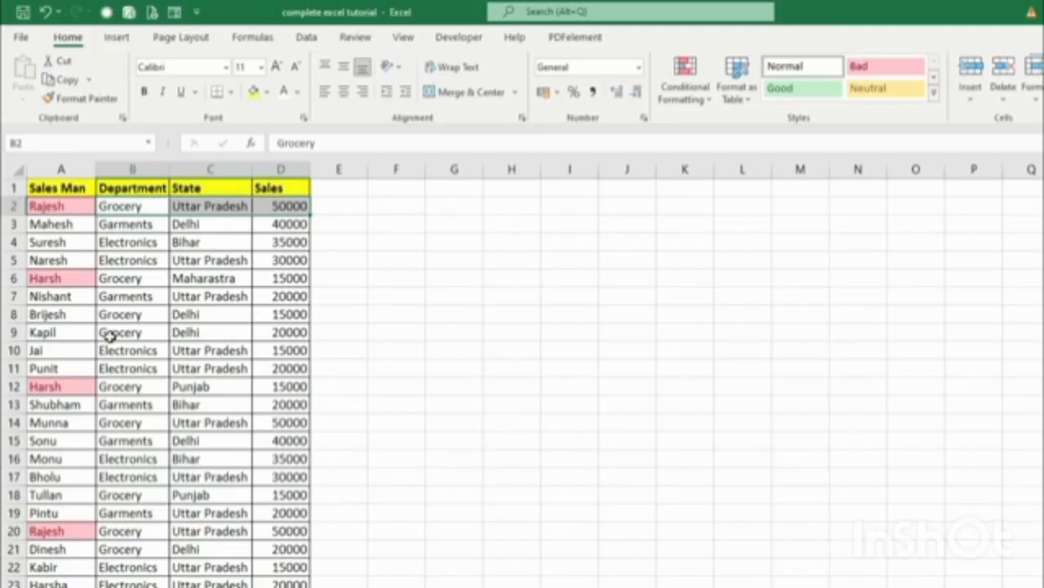
drag(51, 279, 292, 278)
drag(46, 388, 196, 386)
click(196, 277)
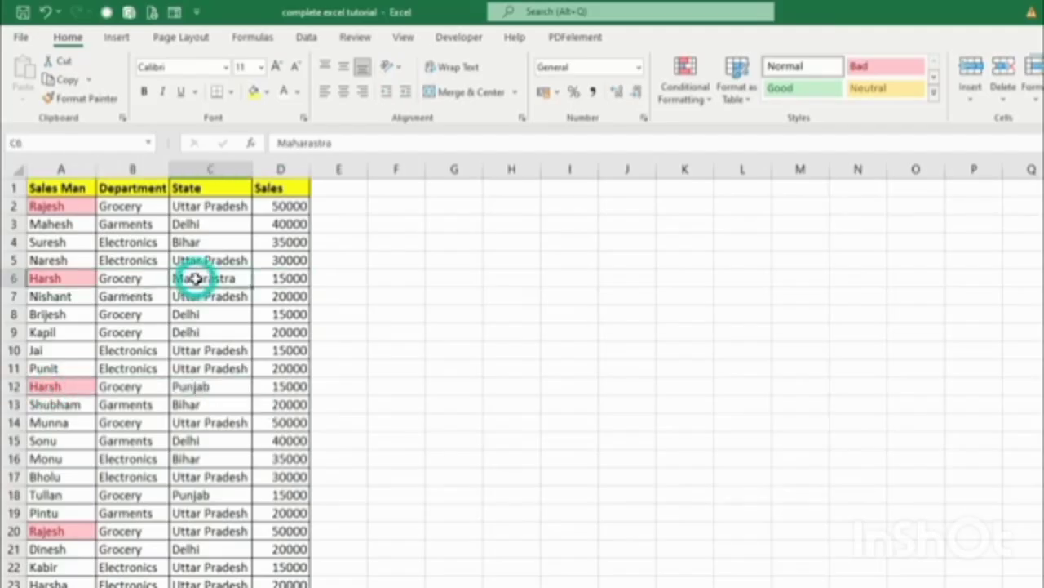
click(200, 390)
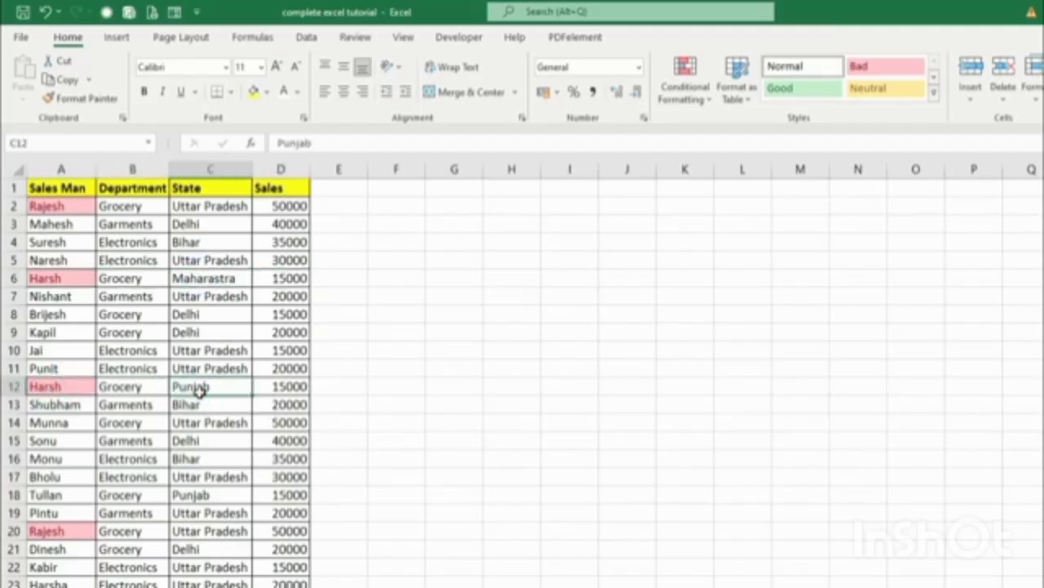
scroll(145, 510, down, 1)
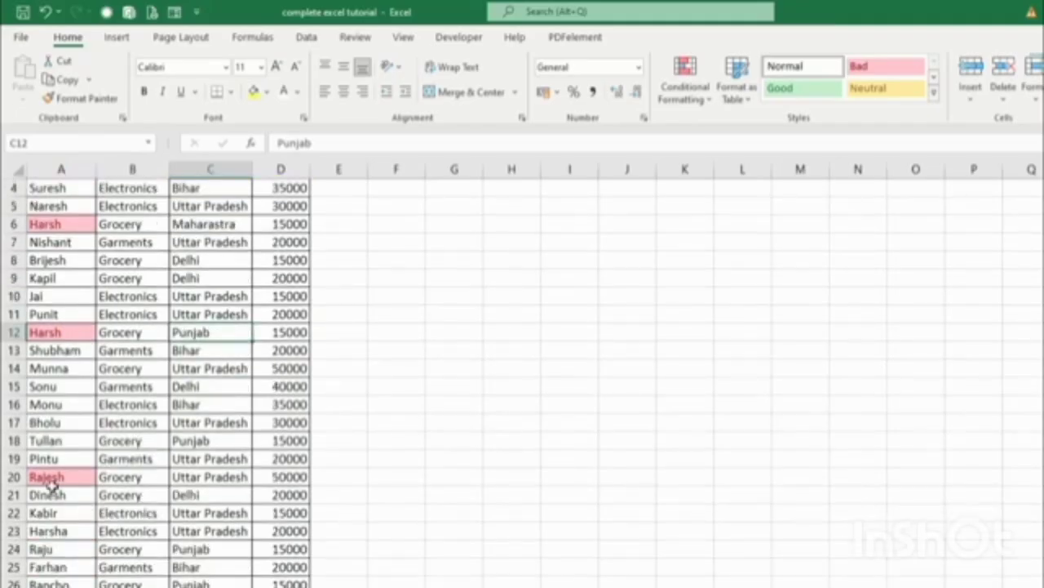
click(78, 478)
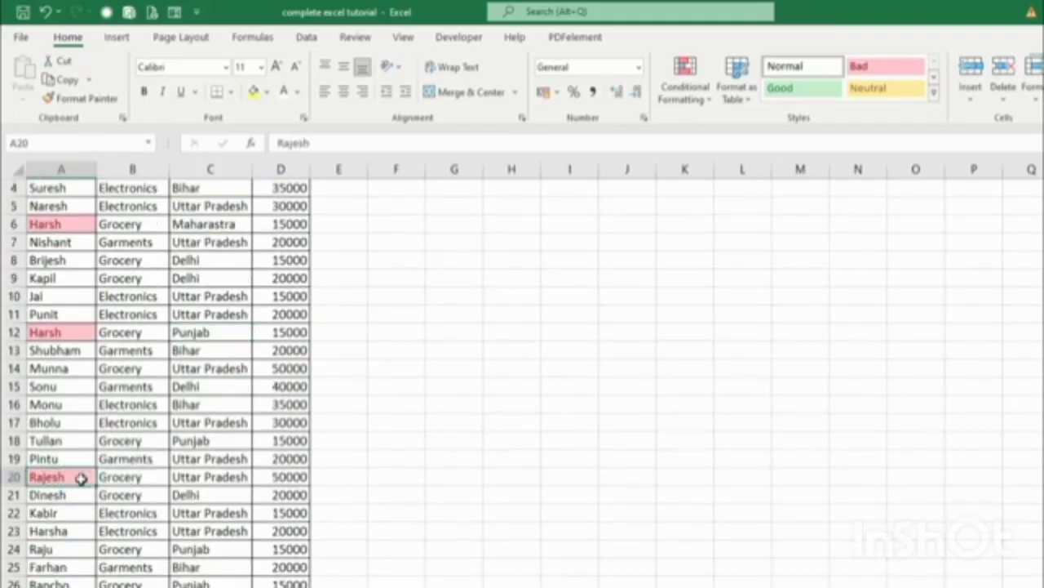
Delete the entire row 20 holding the duplicate salesman entry.
right_click(82, 478)
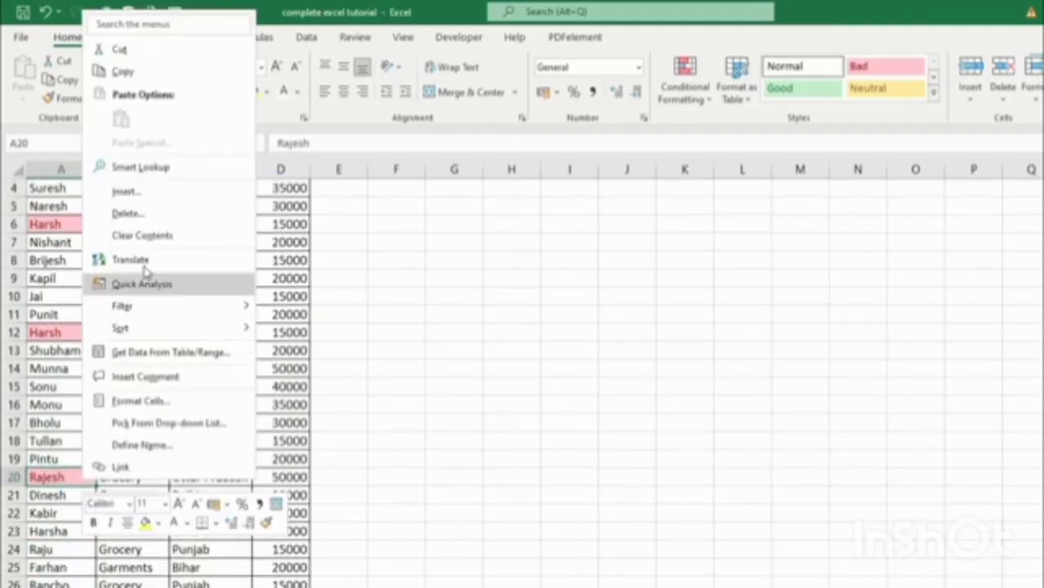
click(132, 217)
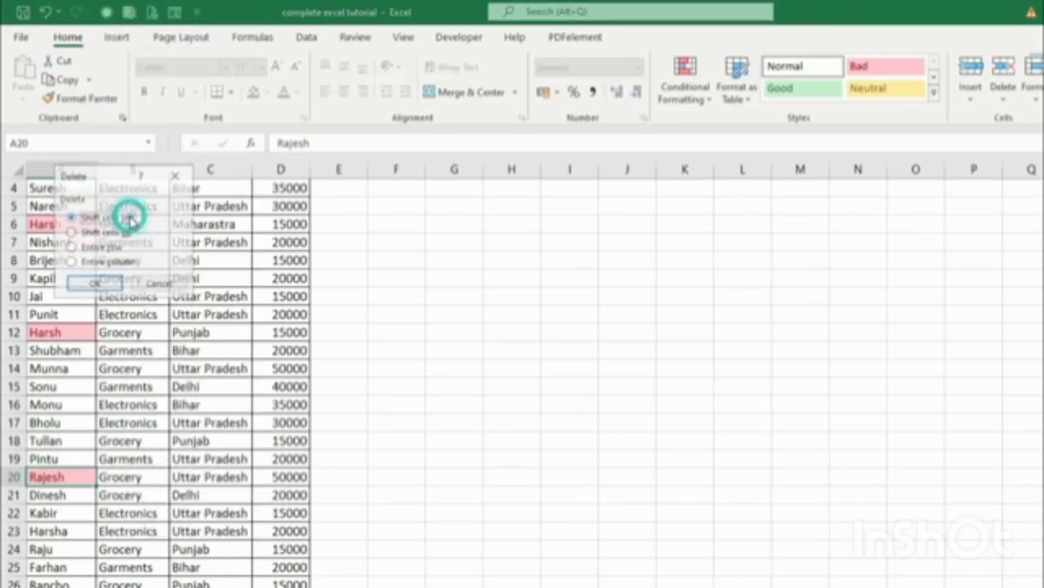
click(85, 247)
click(97, 281)
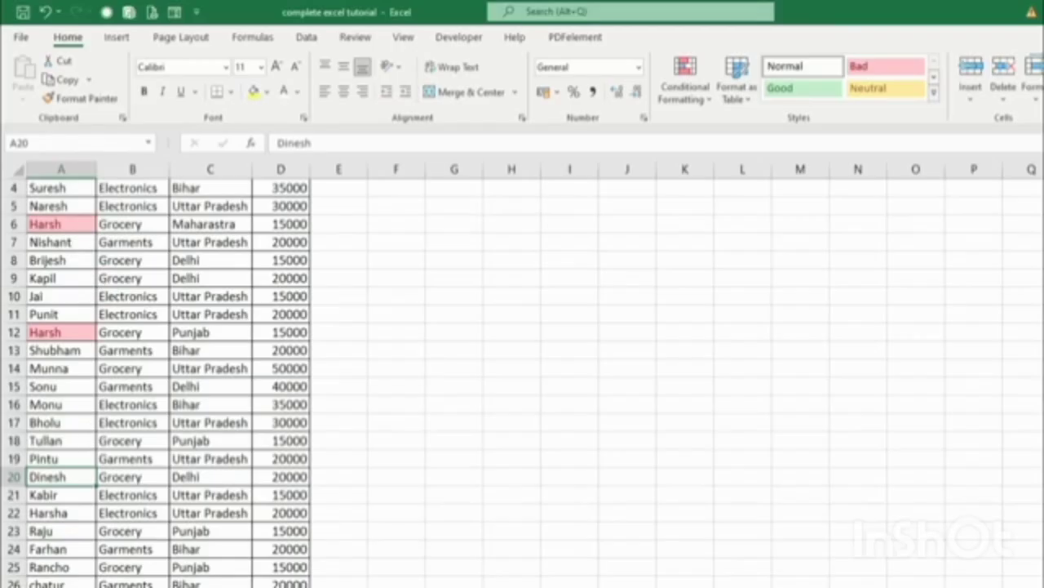
scroll(184, 562, up, 1)
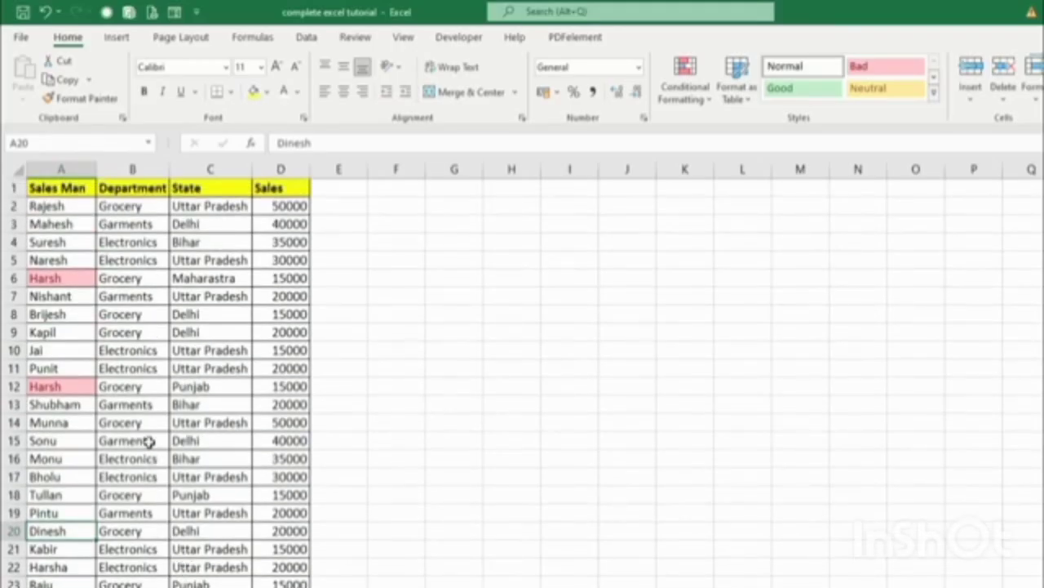
Clear the conditional formatting rules from the entire sheet.
click(704, 106)
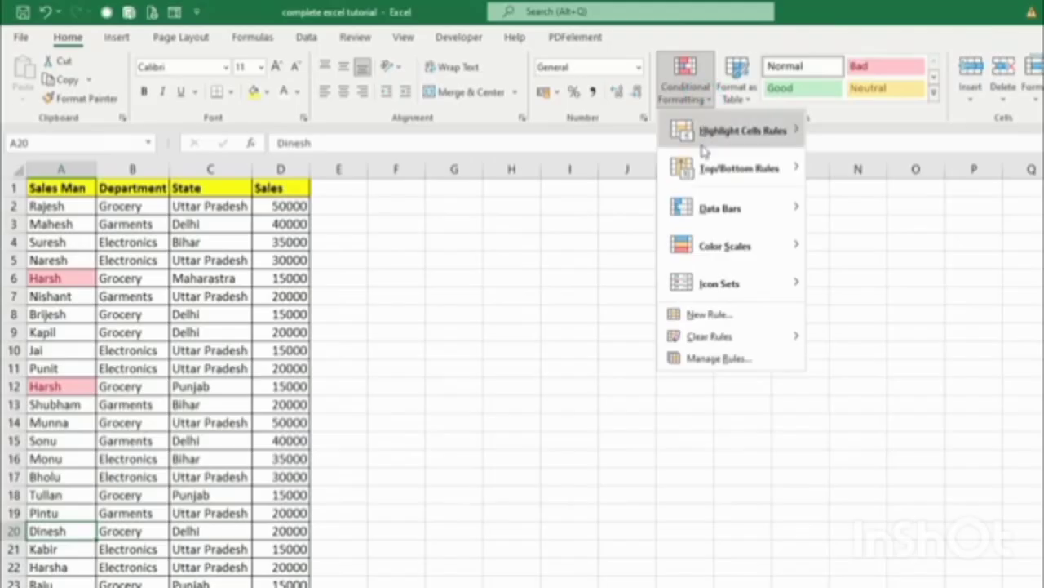
mouse_move(718, 336)
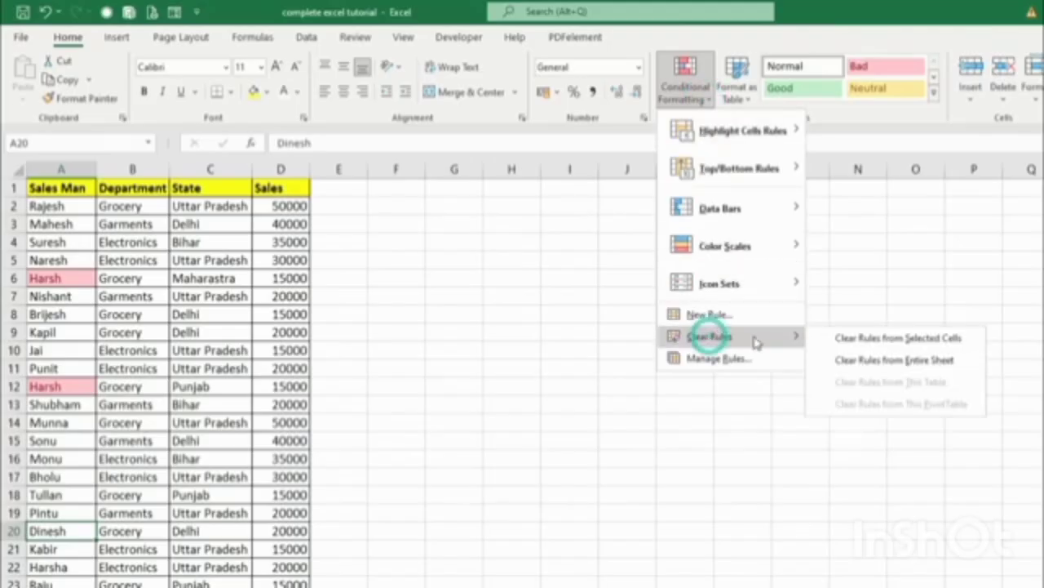
click(907, 368)
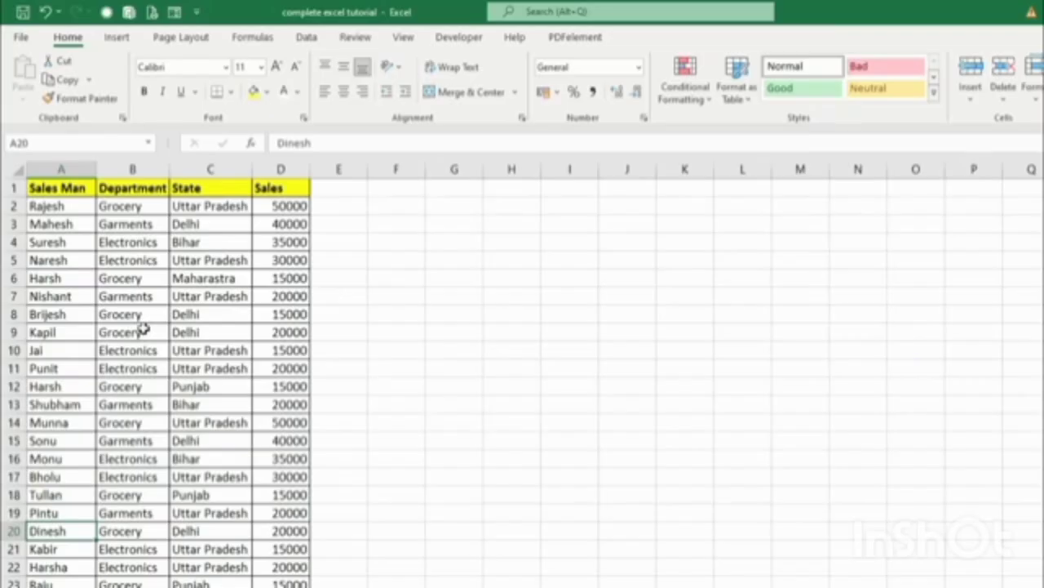
click(707, 102)
Browse the Conditional Formatting submenus, then switch to the Book1 workbook with the Result table.
mouse_move(706, 170)
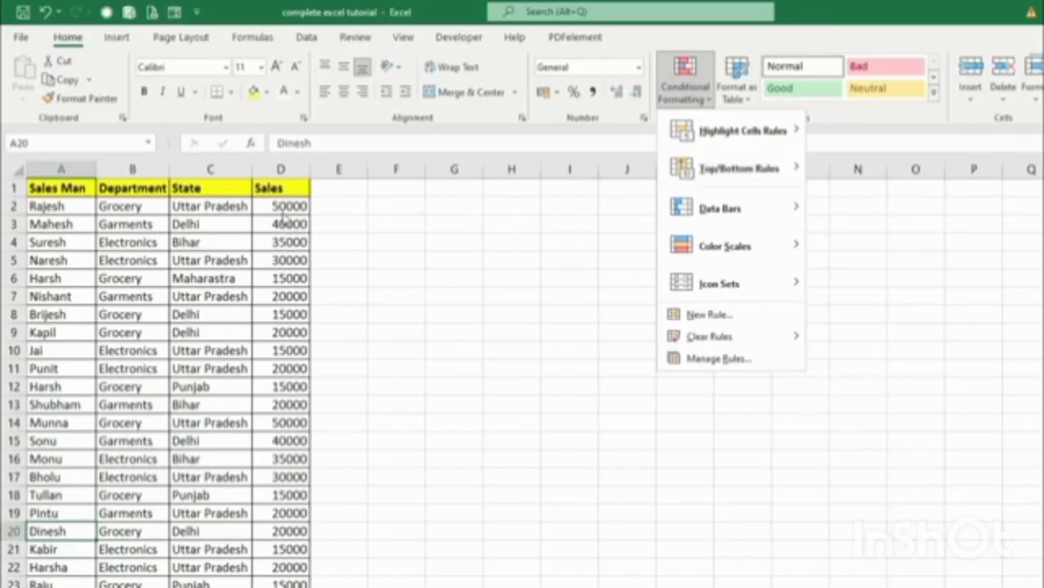
mouse_move(790, 155)
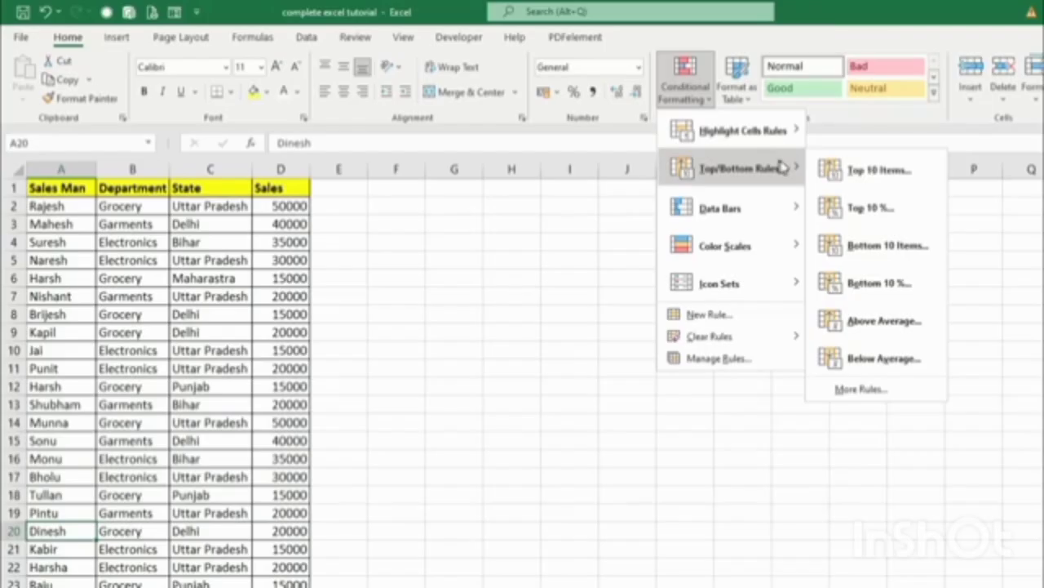
mouse_move(706, 226)
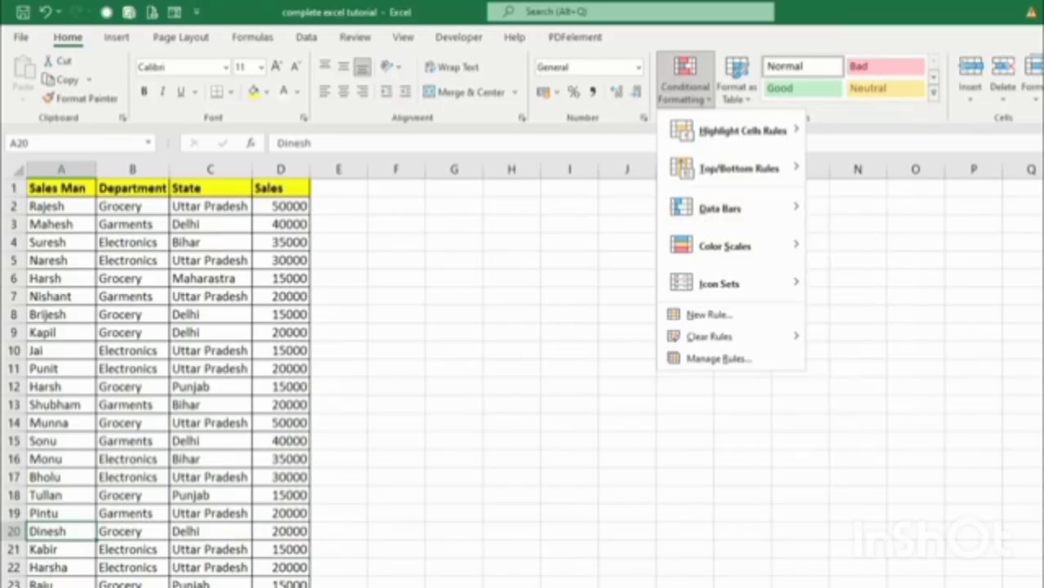
click(210, 570)
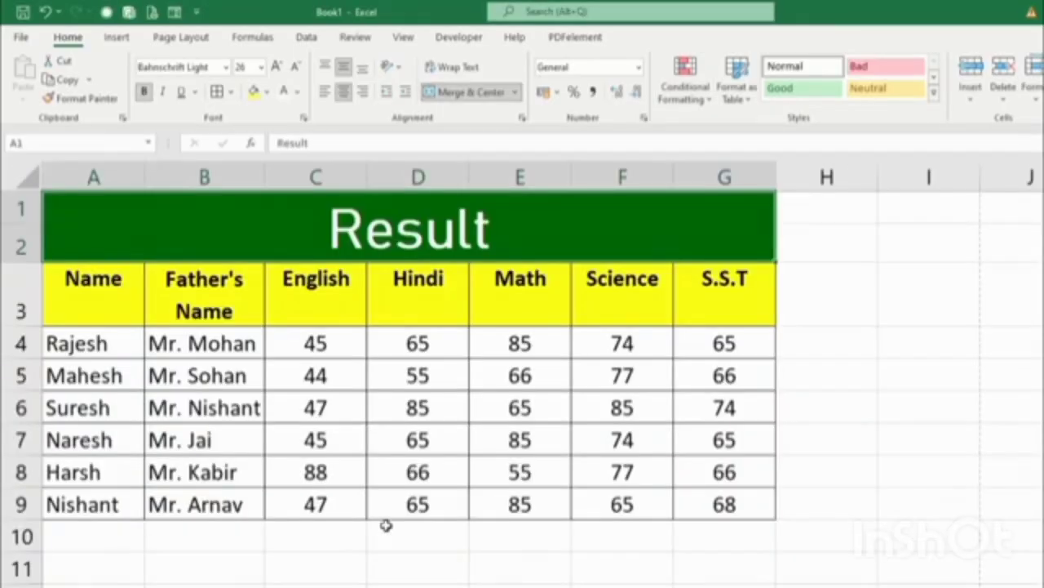
Select the marks in C4:G9 and browse Conditional Formatting rules without applying any.
drag(310, 342, 722, 499)
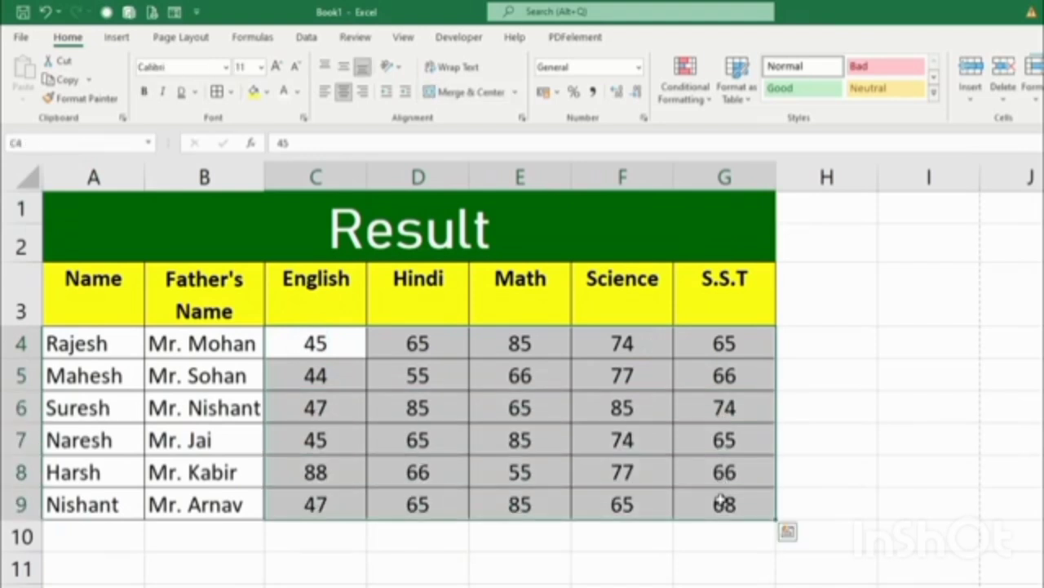
click(683, 96)
mouse_move(718, 208)
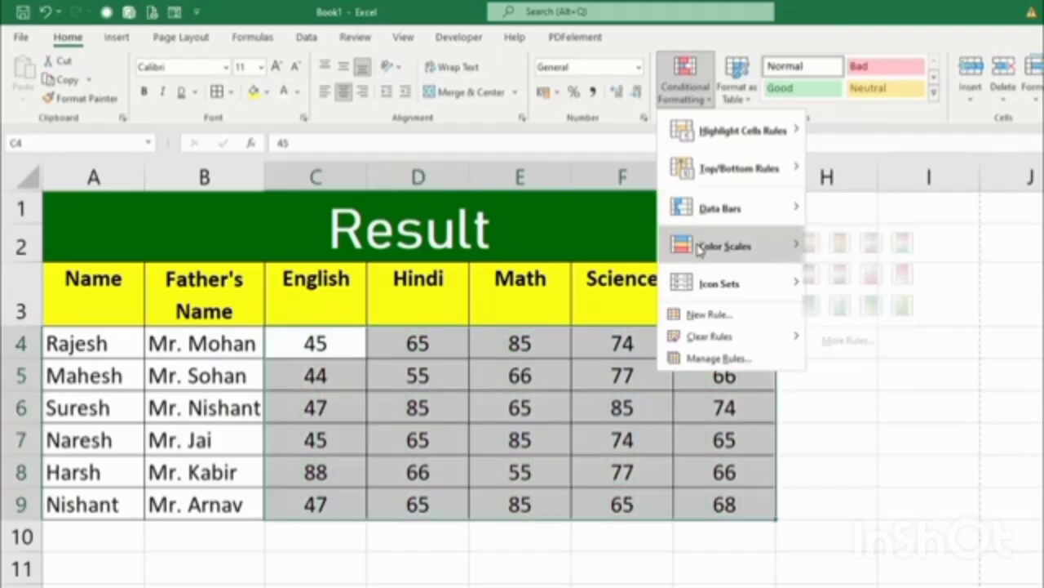
mouse_move(703, 246)
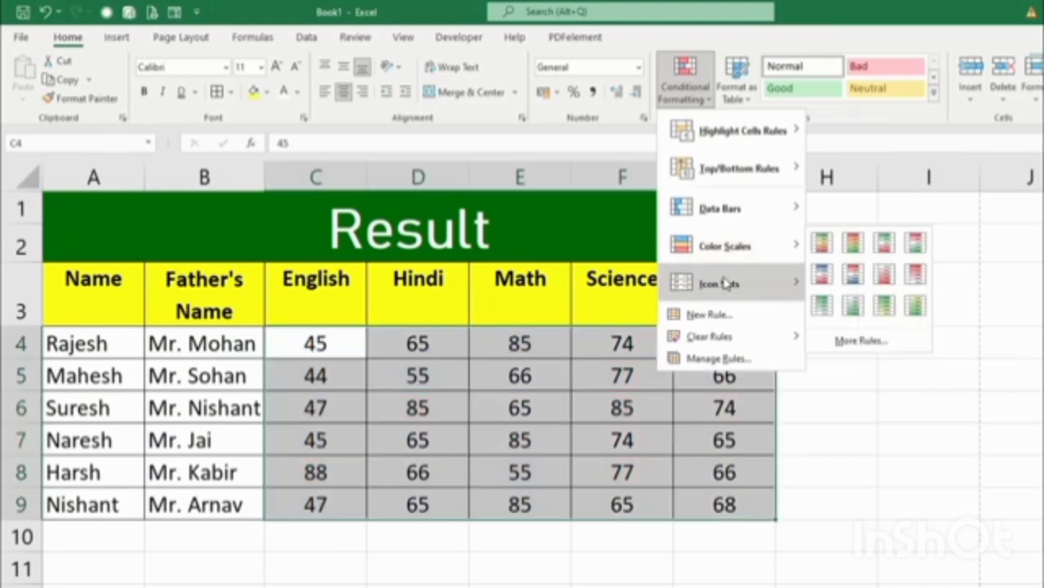
mouse_move(726, 283)
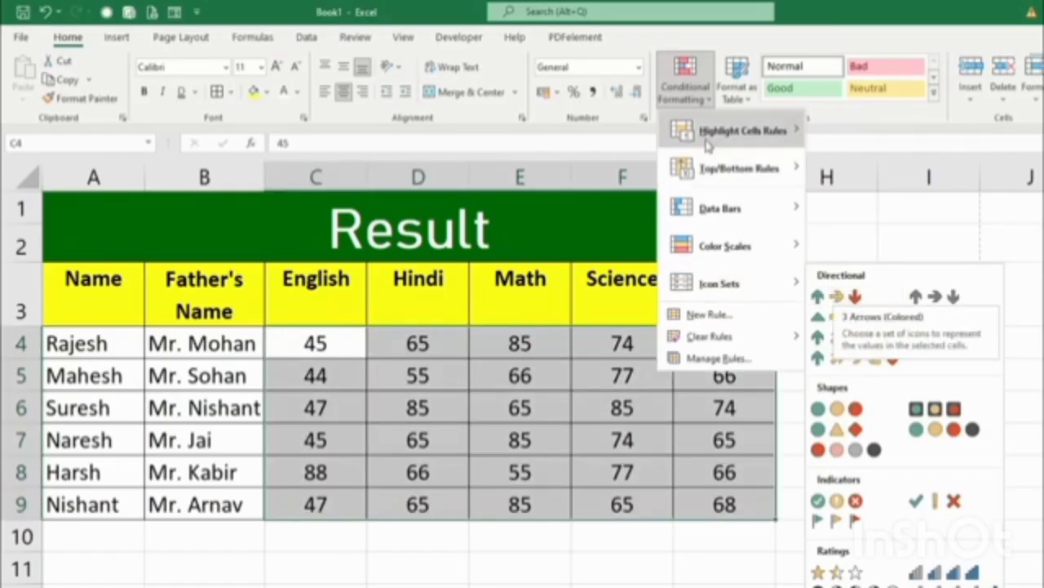
mouse_move(717, 141)
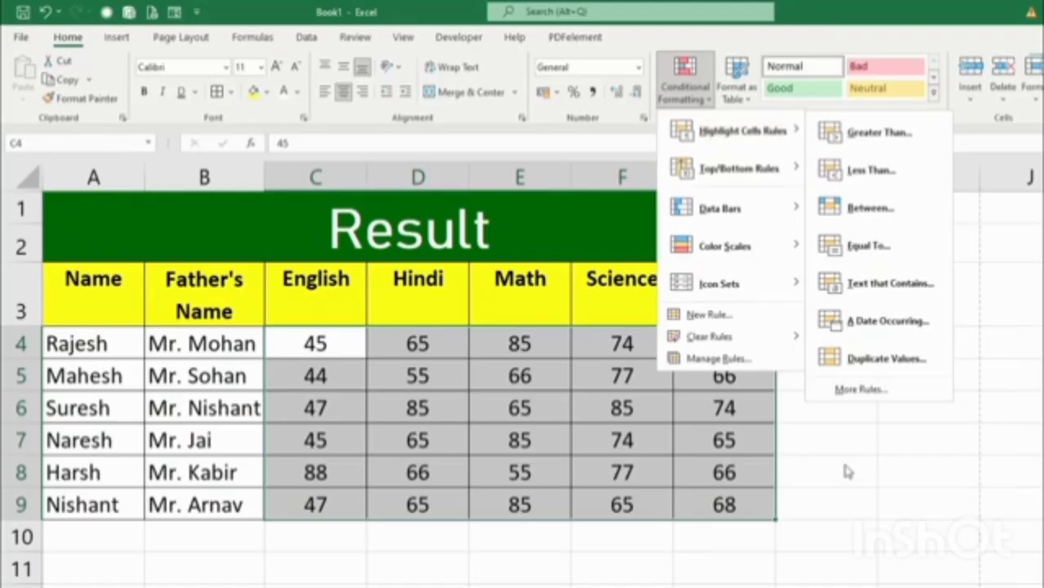
click(966, 529)
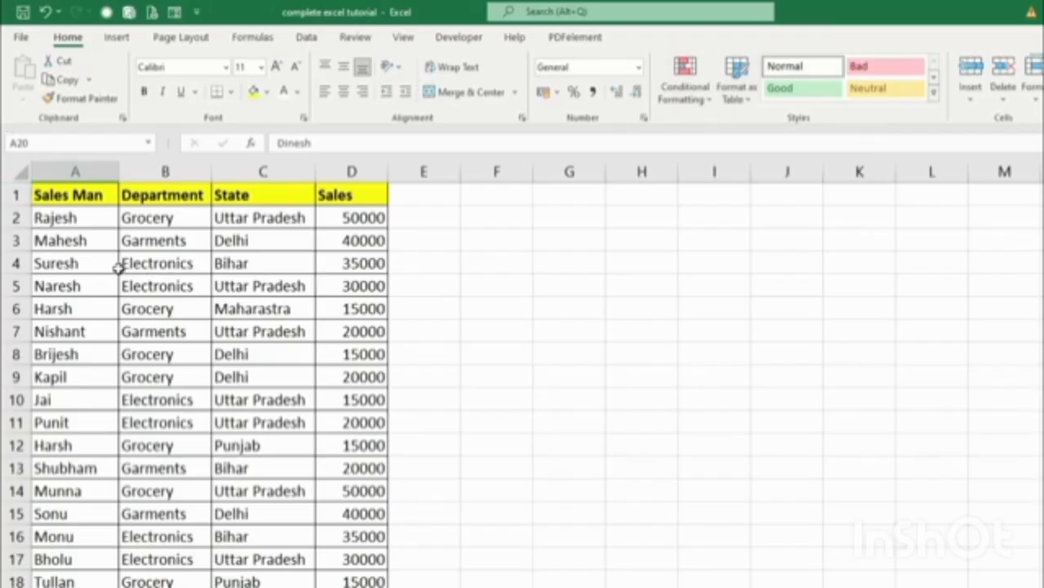
Select the sales data from A1 across columns A to D and bring up the Format as Table styles.
click(111, 263)
click(76, 195)
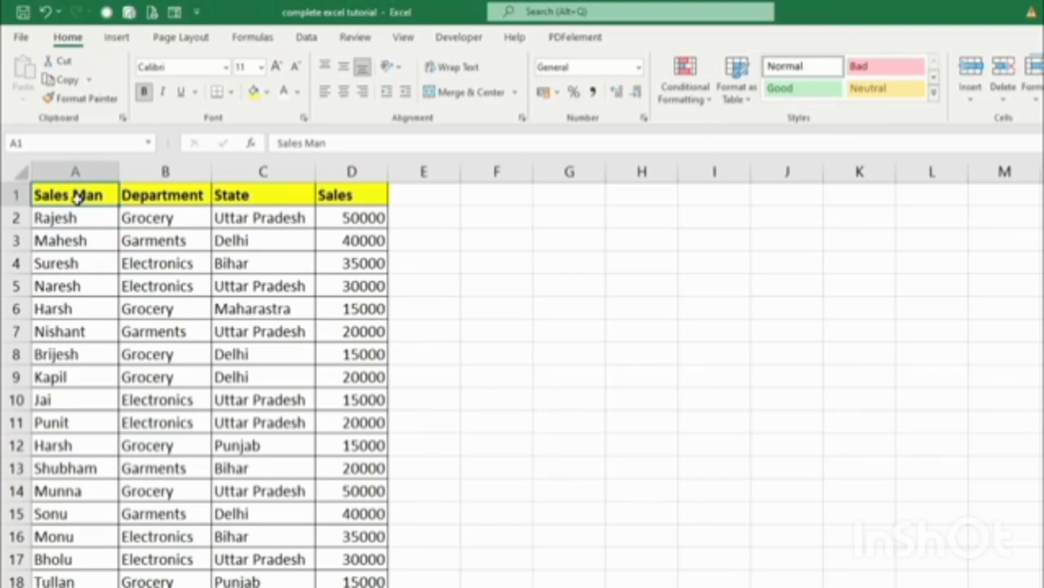
key(ctrl+shift+Down)
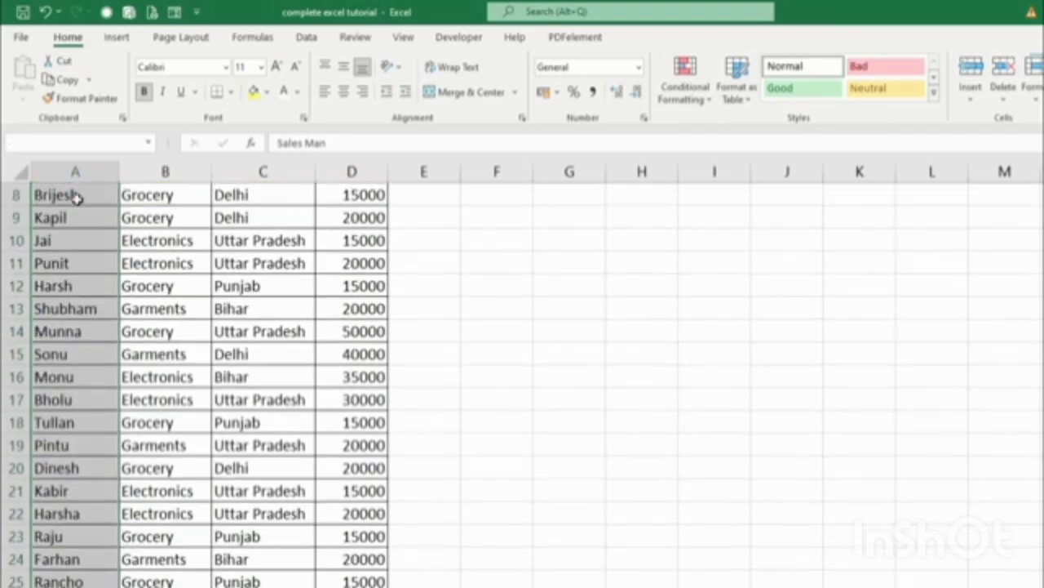
key(ctrl+shift+Right)
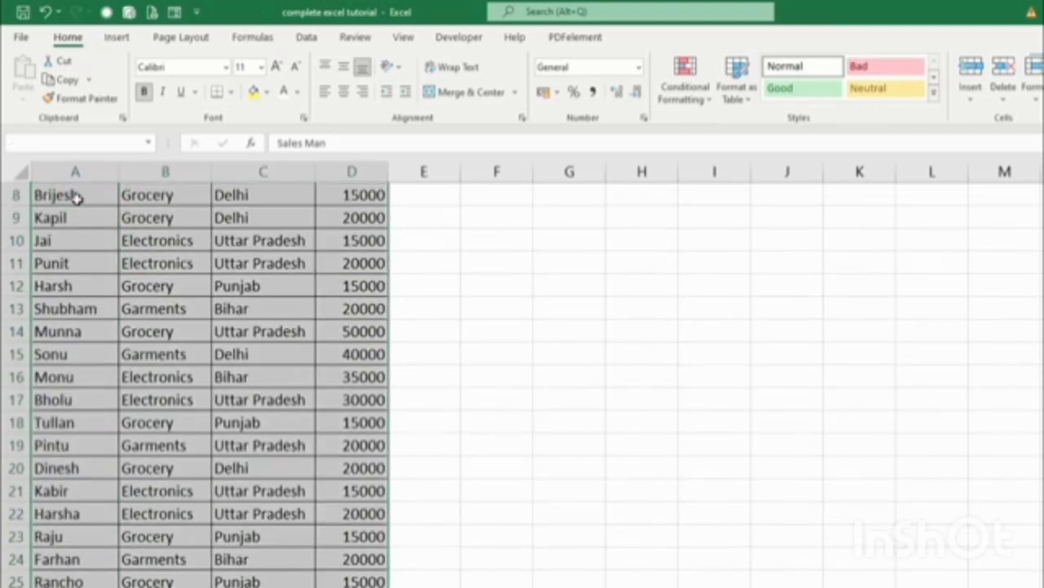
scroll(397, 373, up, 3)
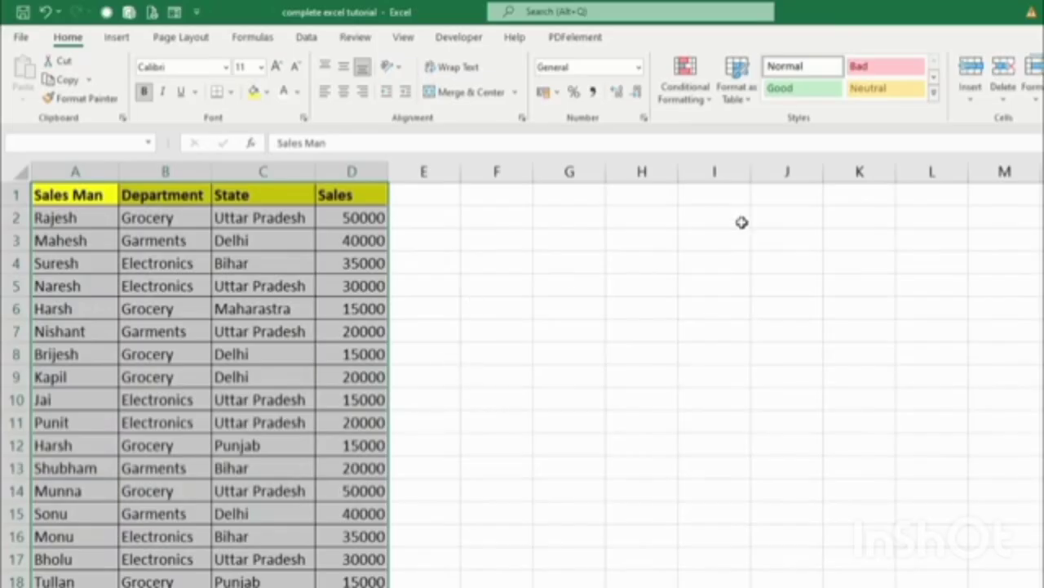
click(744, 104)
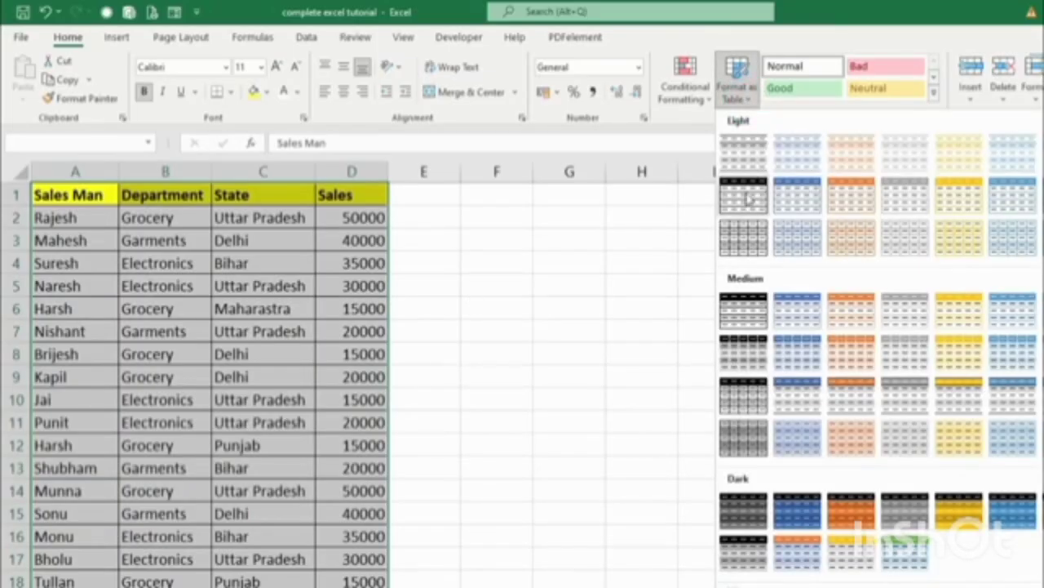
Format the data as a Medium blue banded table with headers and reset header row A1:D1 to Normal style.
click(806, 399)
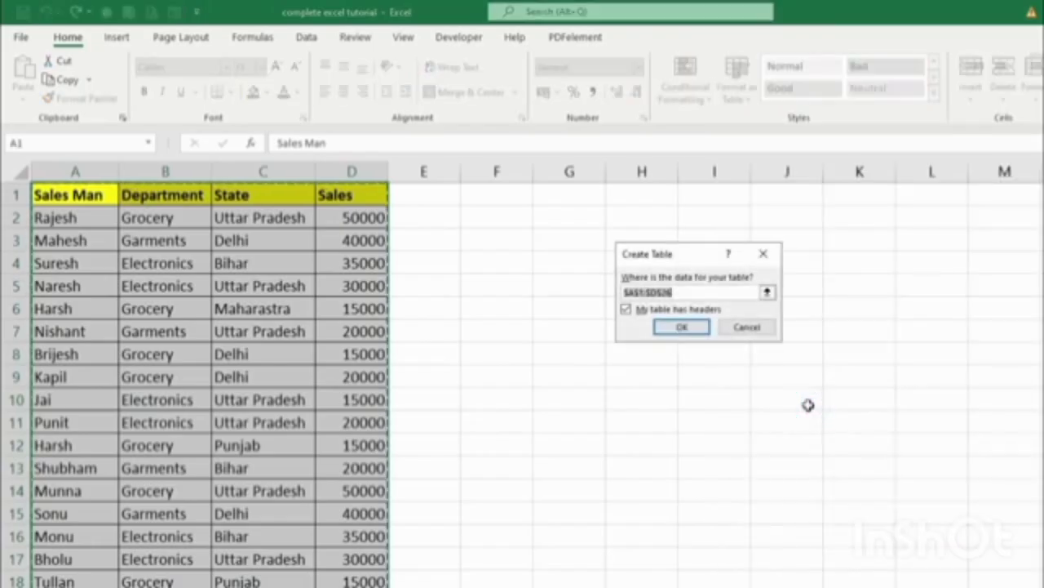
click(704, 329)
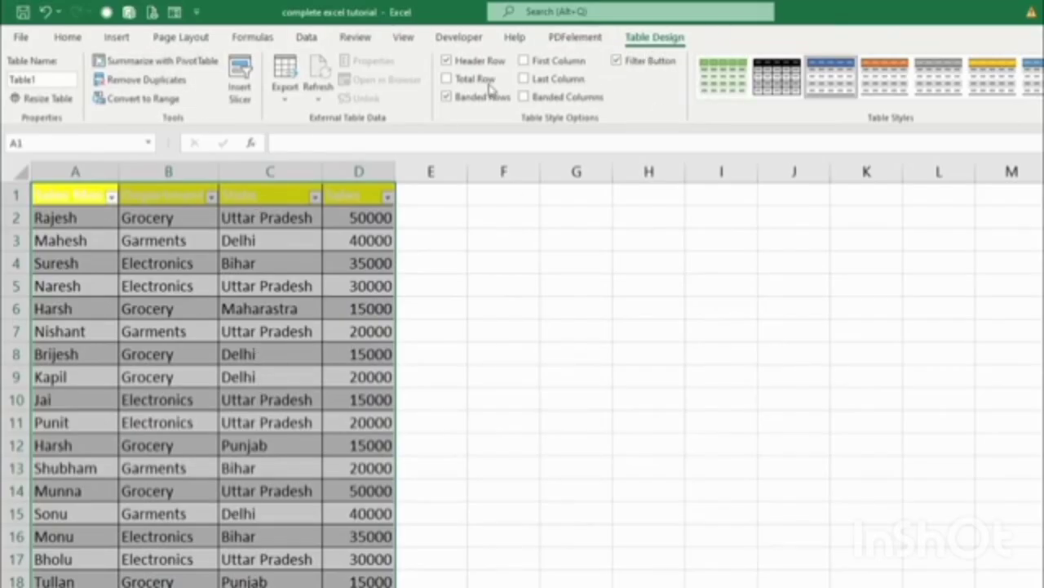
drag(78, 196, 359, 197)
click(68, 37)
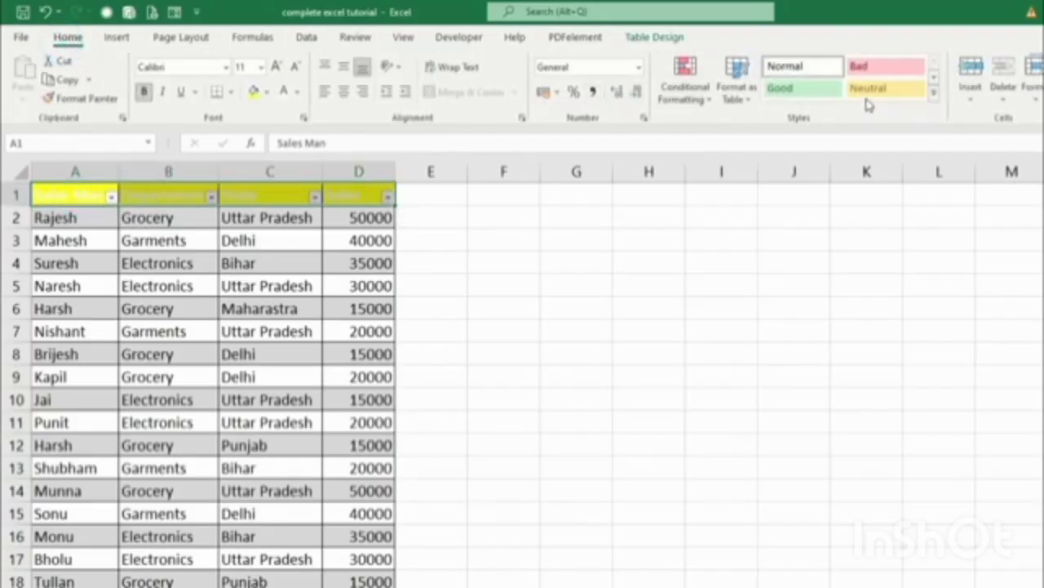
click(793, 72)
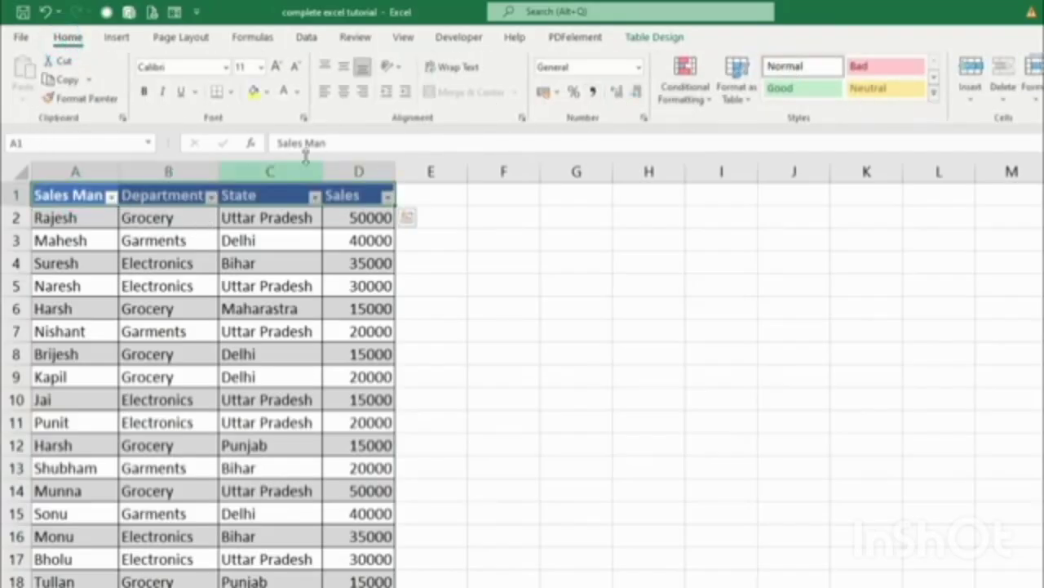
click(649, 39)
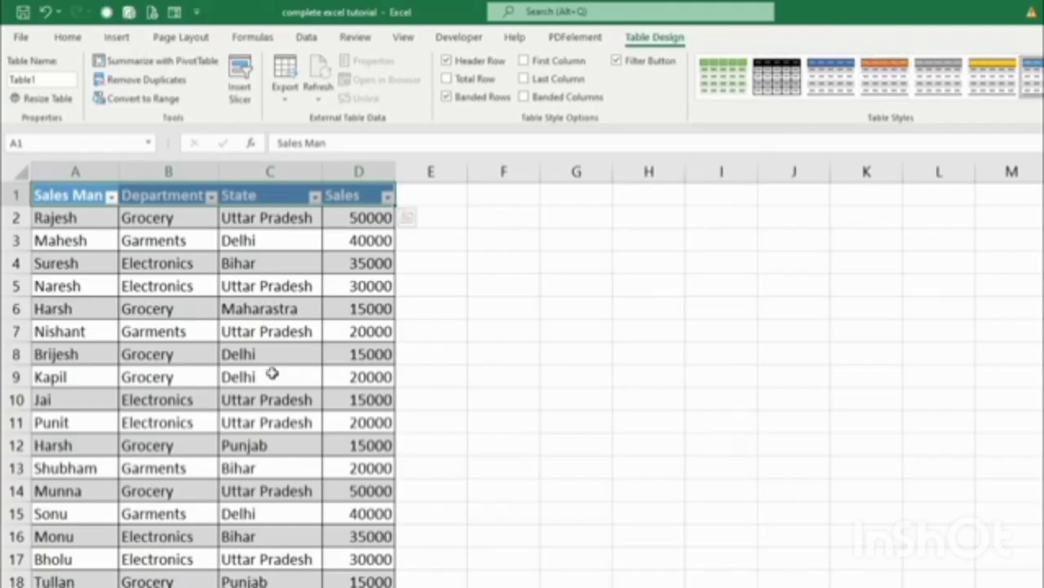
click(650, 282)
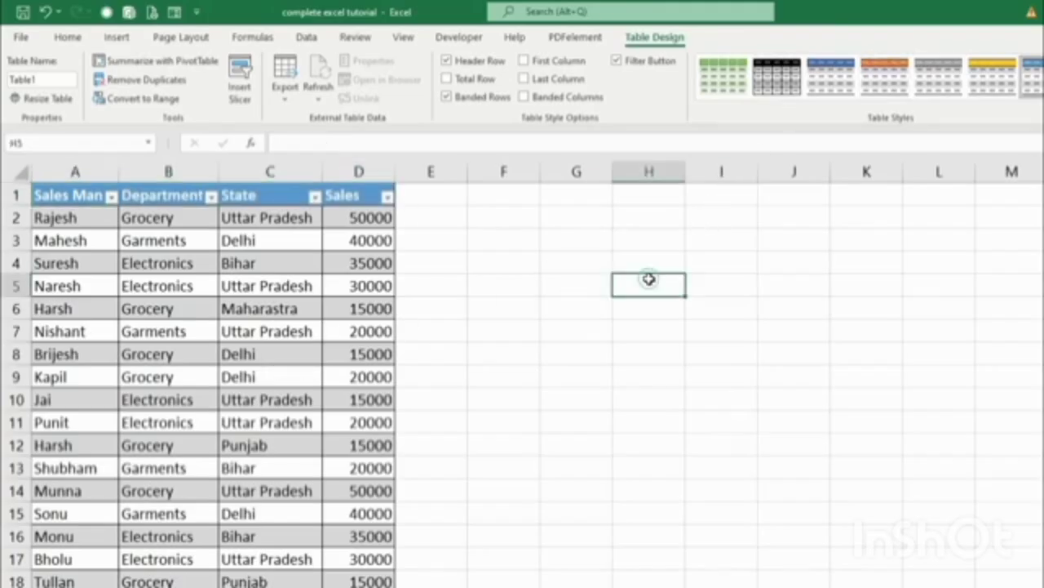
click(111, 306)
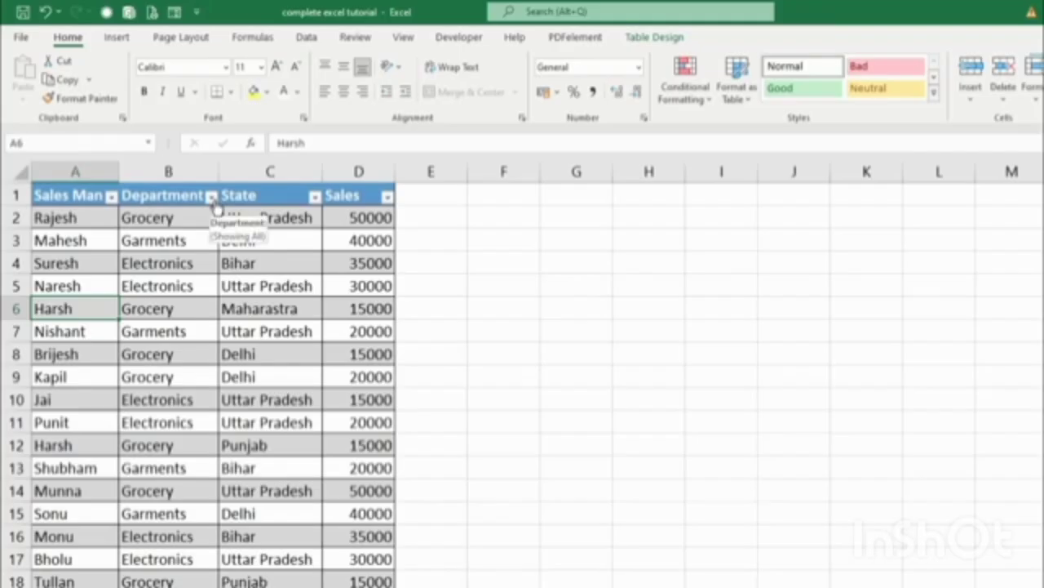
Filter the Department column to Grocery only, leaving 10 of the 25 rows visible.
click(211, 197)
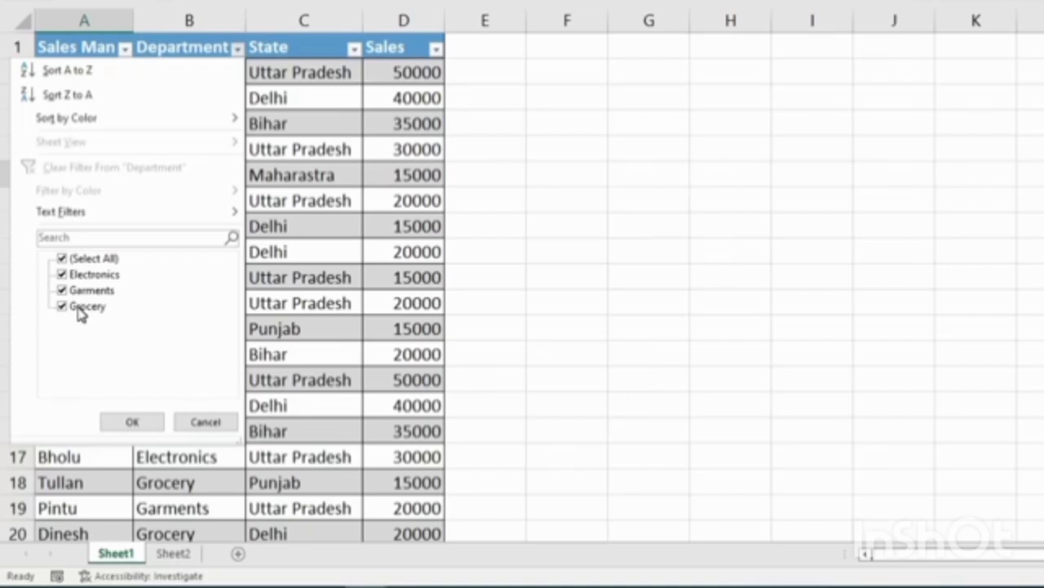
click(65, 260)
click(65, 259)
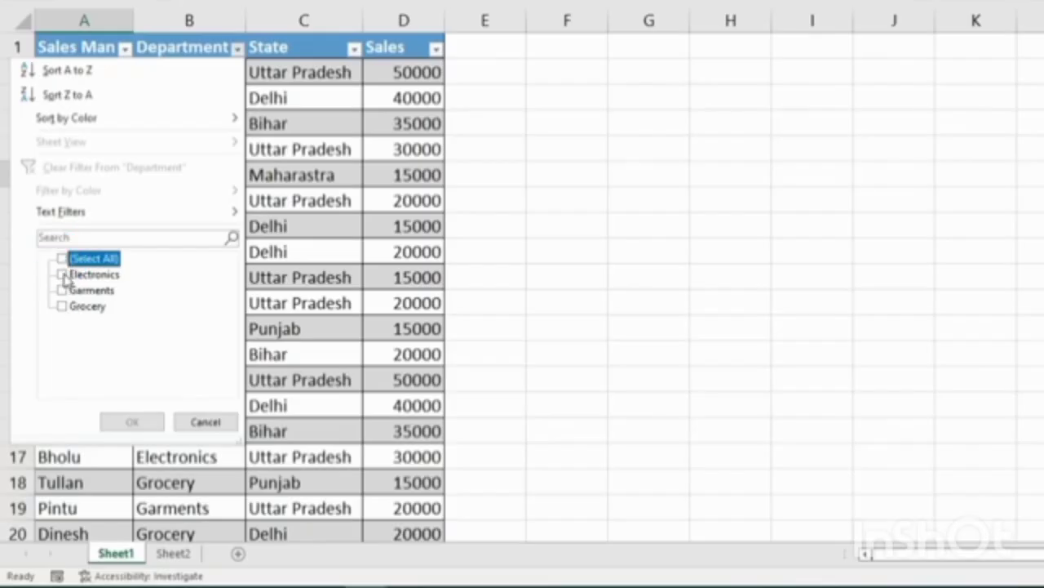
click(63, 307)
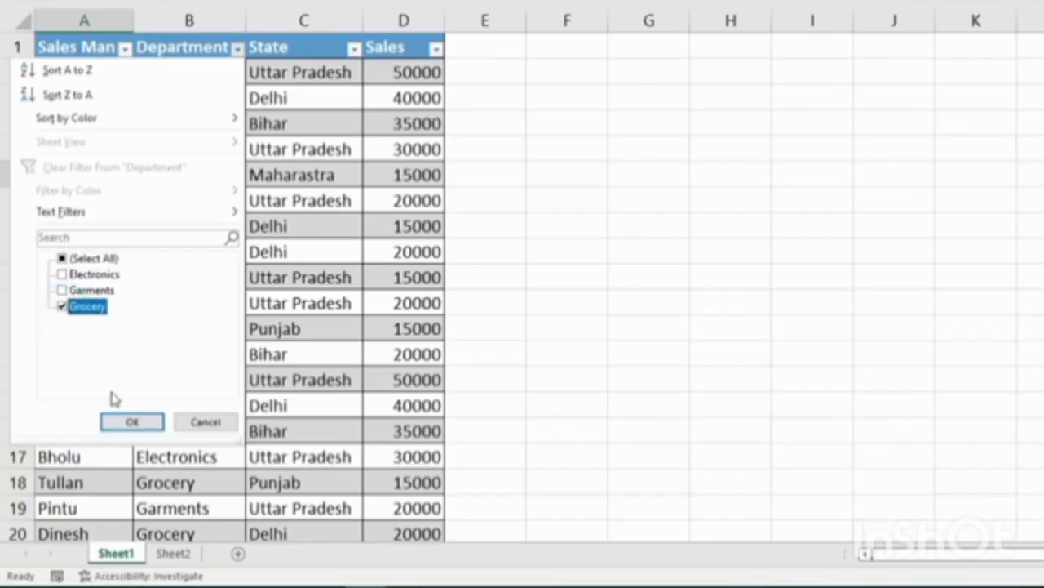
click(128, 420)
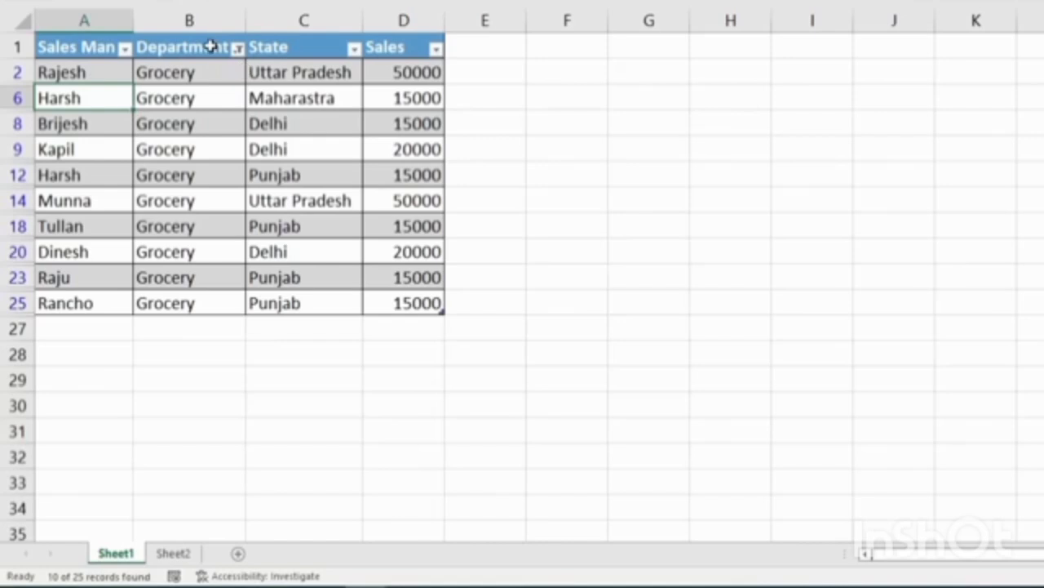
click(237, 48)
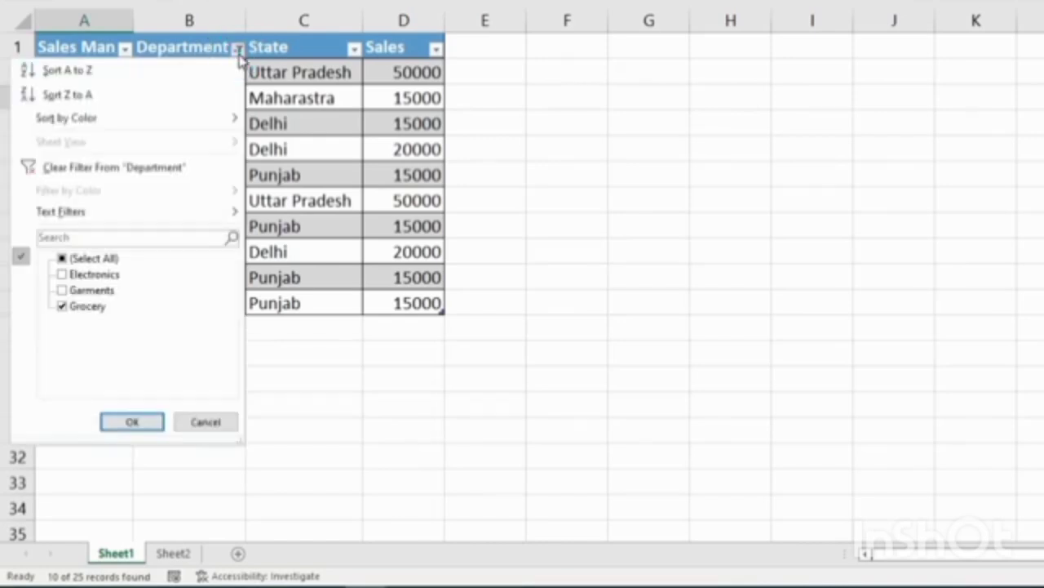
Clear the Department filter, filter State to Bihar only, then clear the State filter.
click(93, 175)
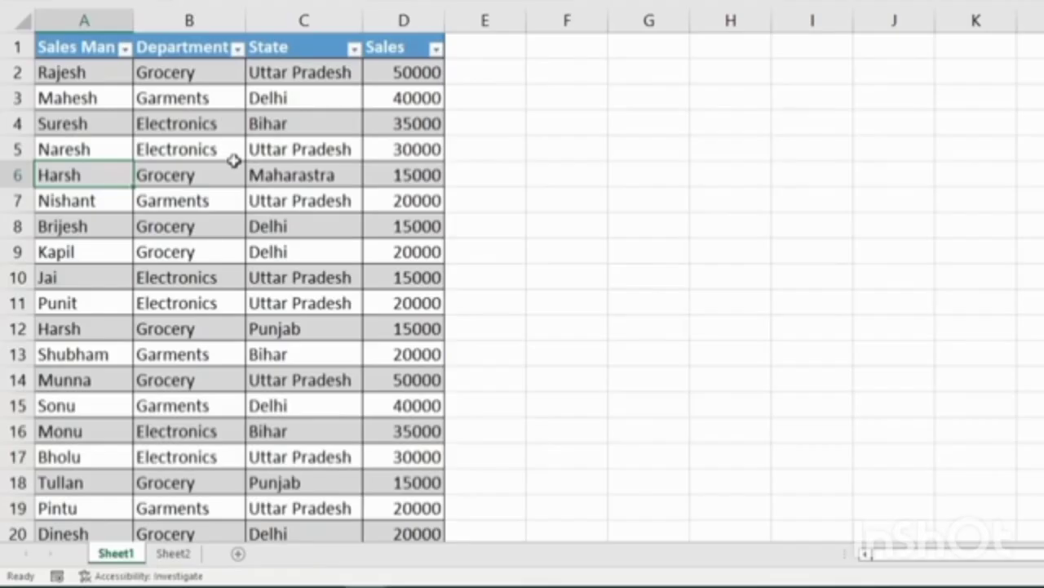
click(355, 49)
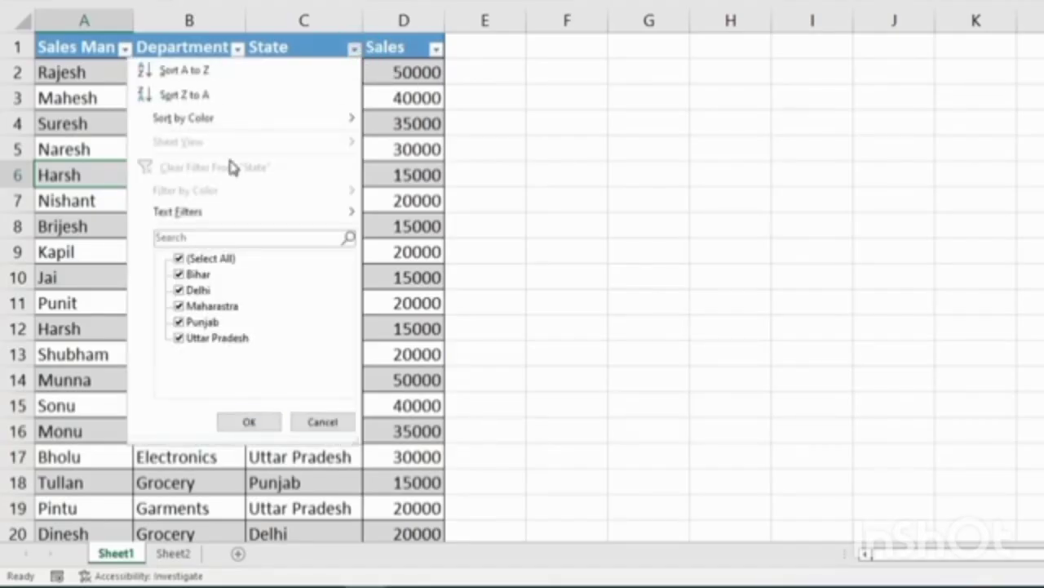
click(199, 261)
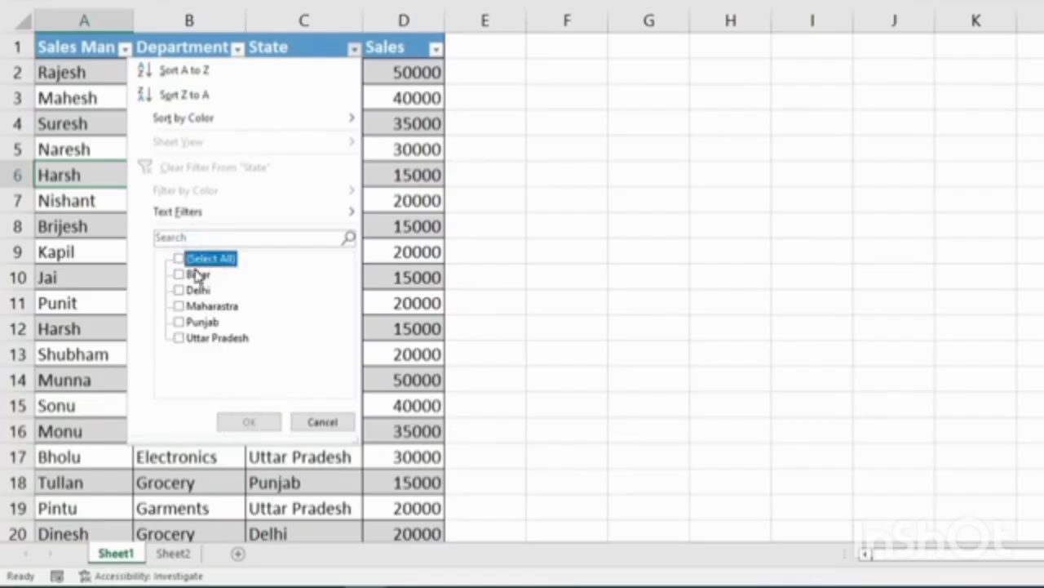
click(179, 274)
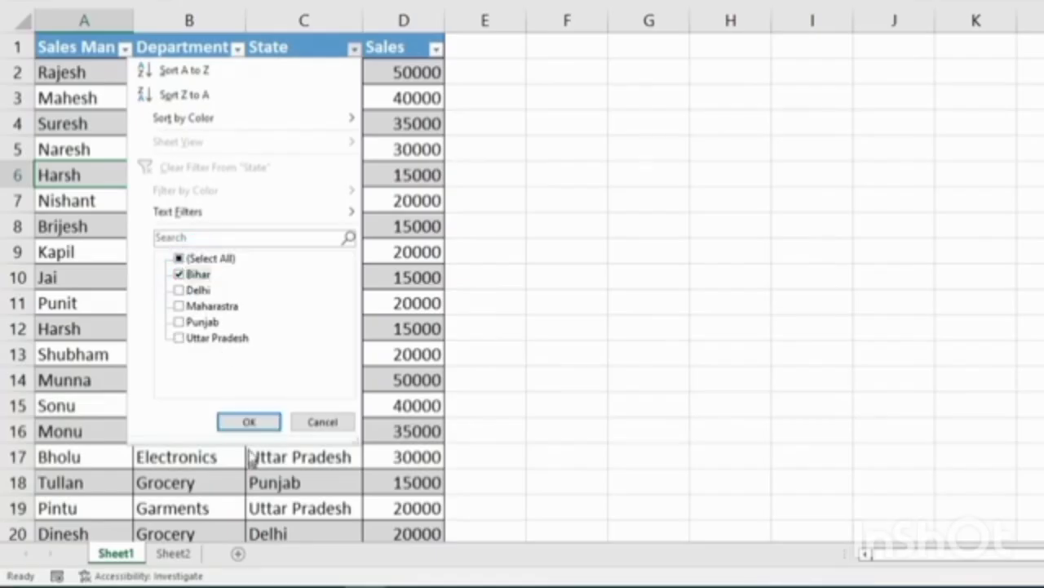
click(249, 422)
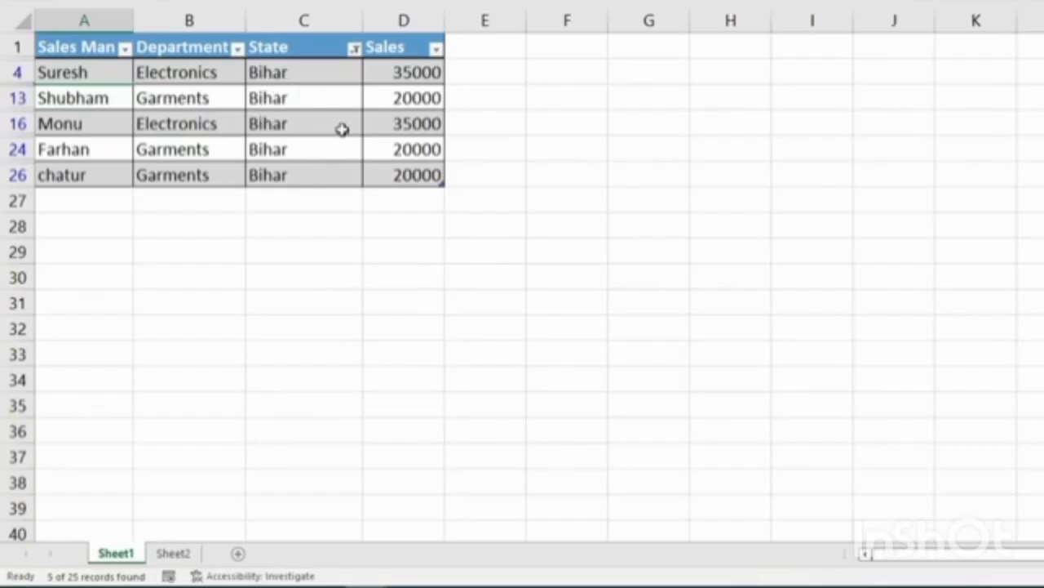
click(355, 49)
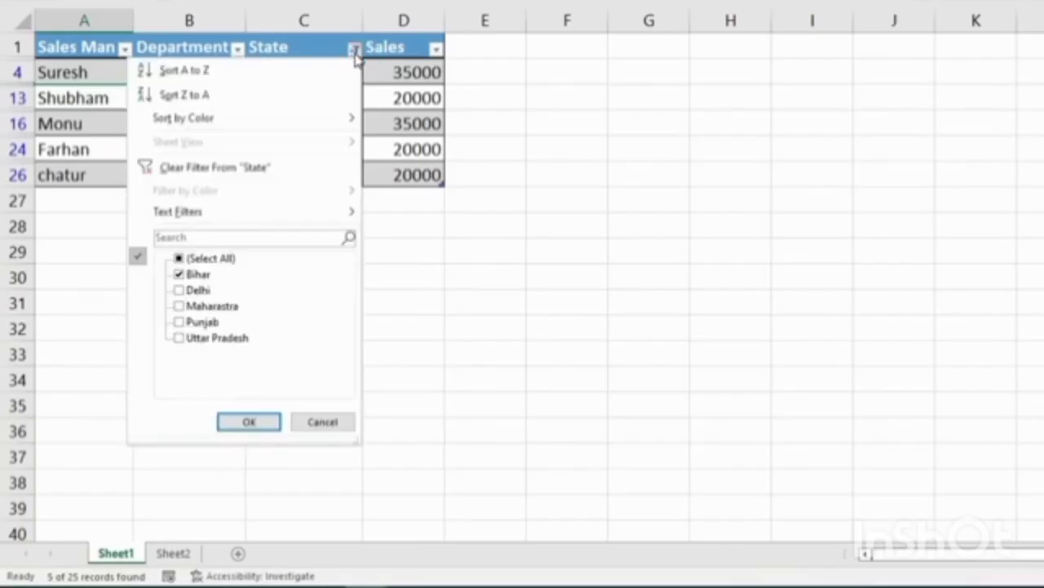
click(238, 167)
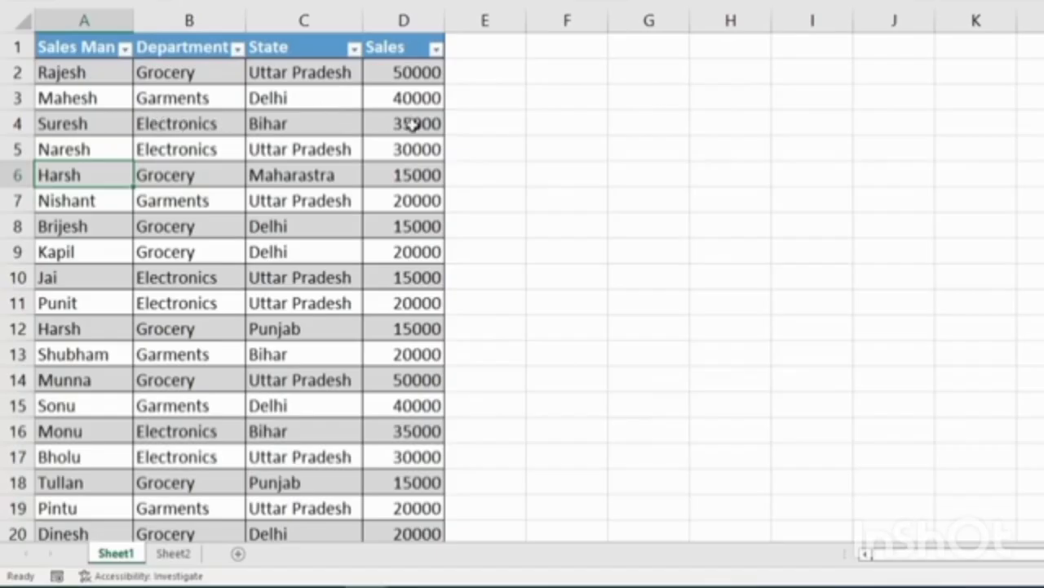
Sort Sales largest to smallest, bringing the two 50000 values to the top in D2:D3.
click(436, 51)
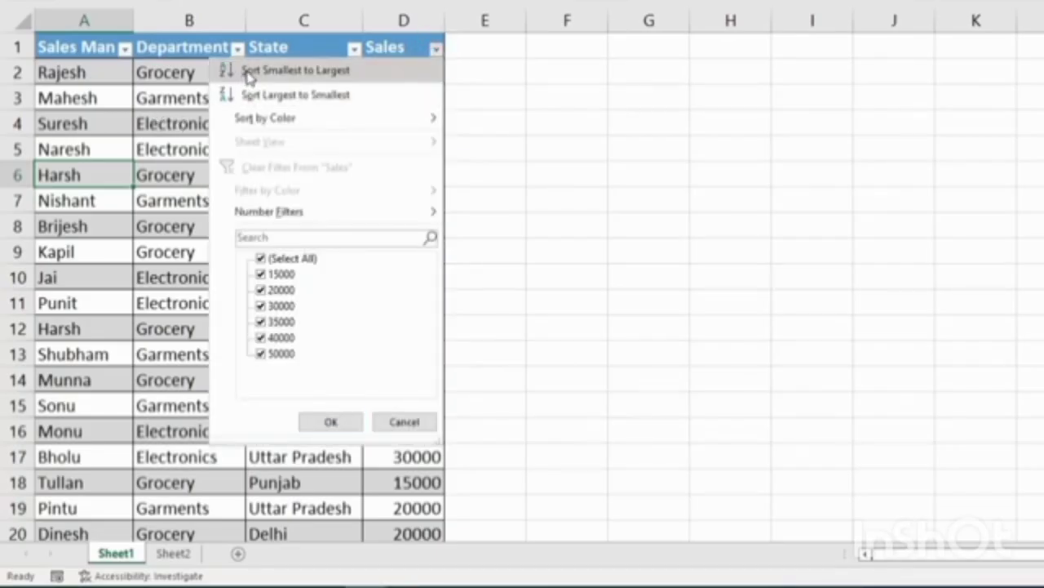
click(324, 98)
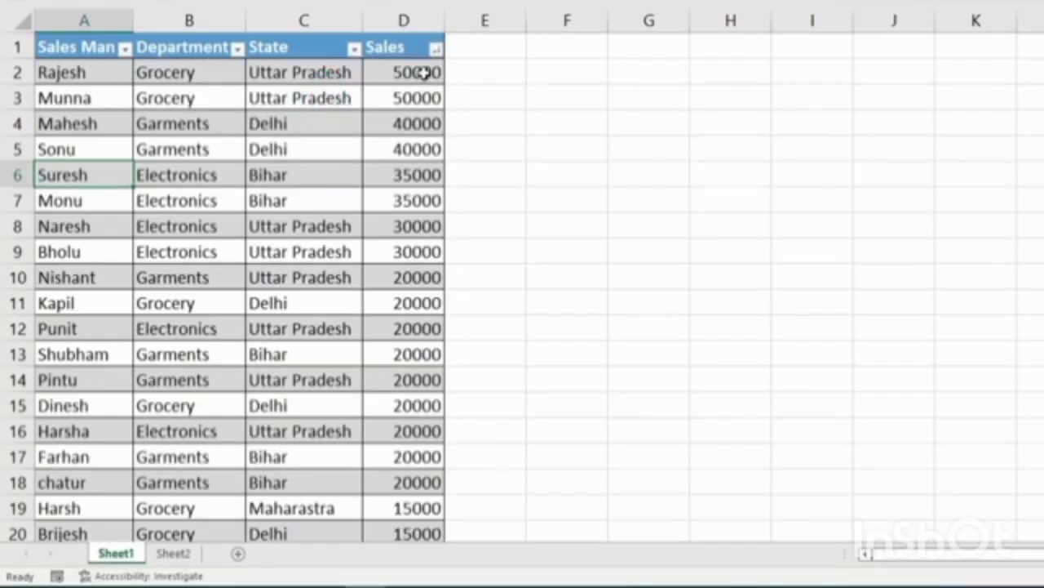
drag(426, 72, 401, 396)
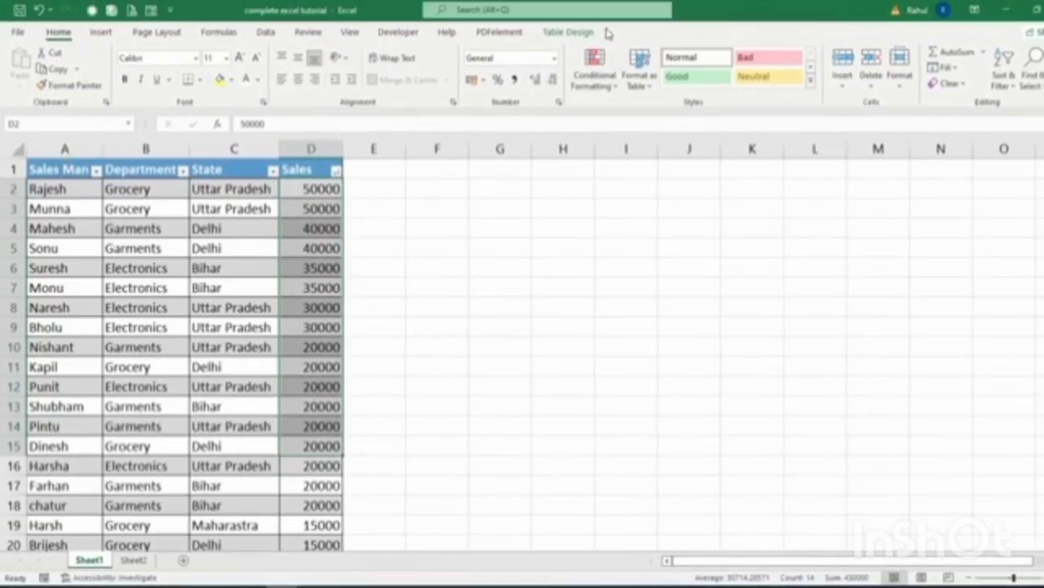
Convert the sales table to a normal range from Table Design.
click(569, 32)
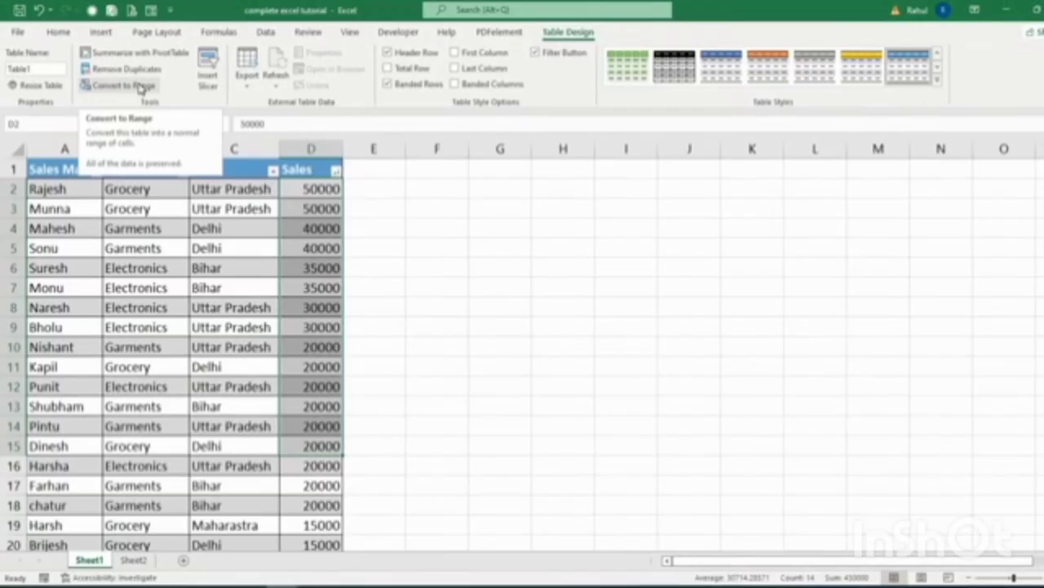
click(140, 87)
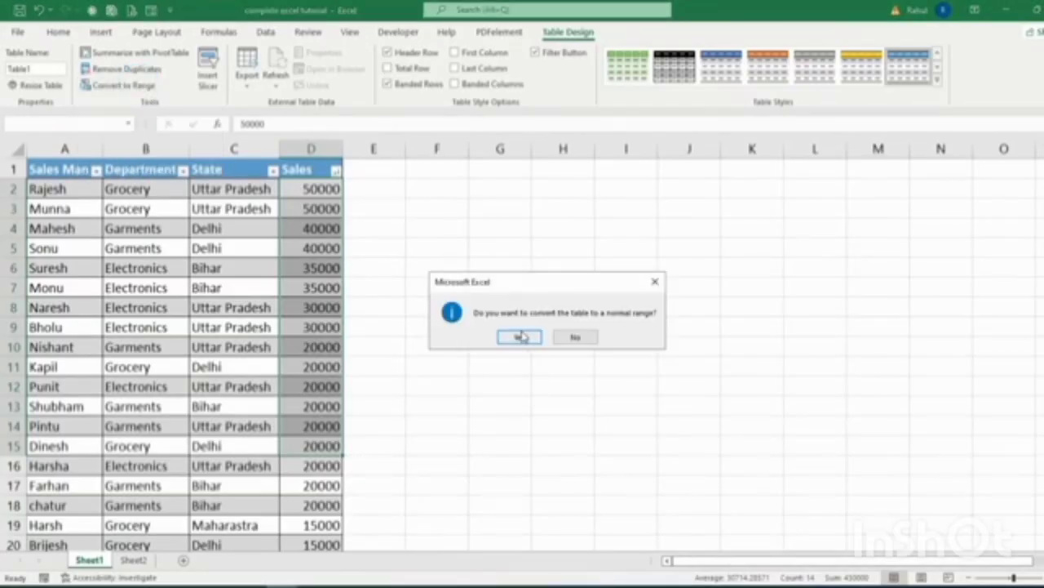
click(522, 336)
click(187, 250)
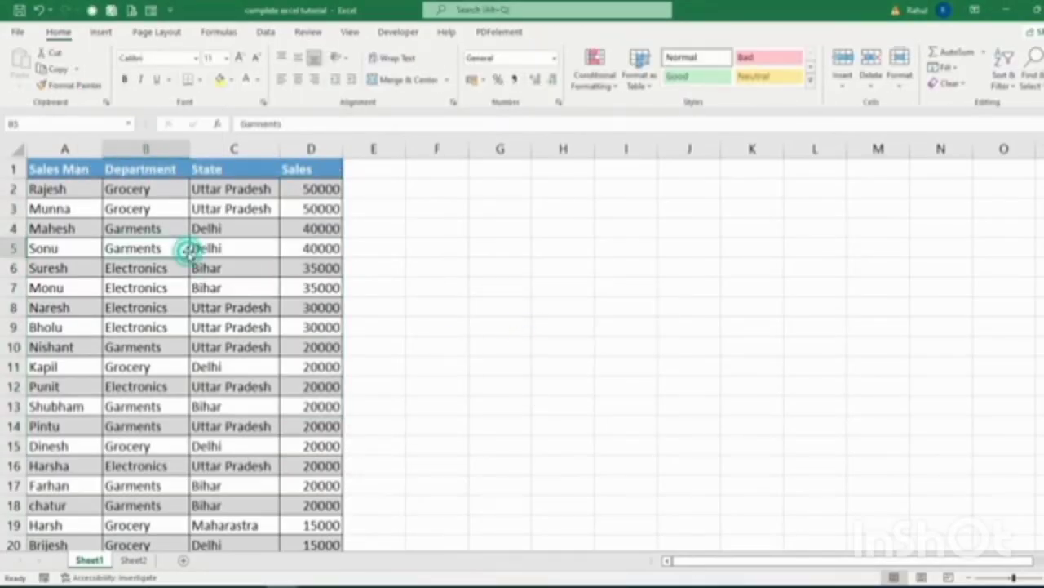
Select the data range A1:D26 and expand the full Cell Styles gallery.
click(65, 170)
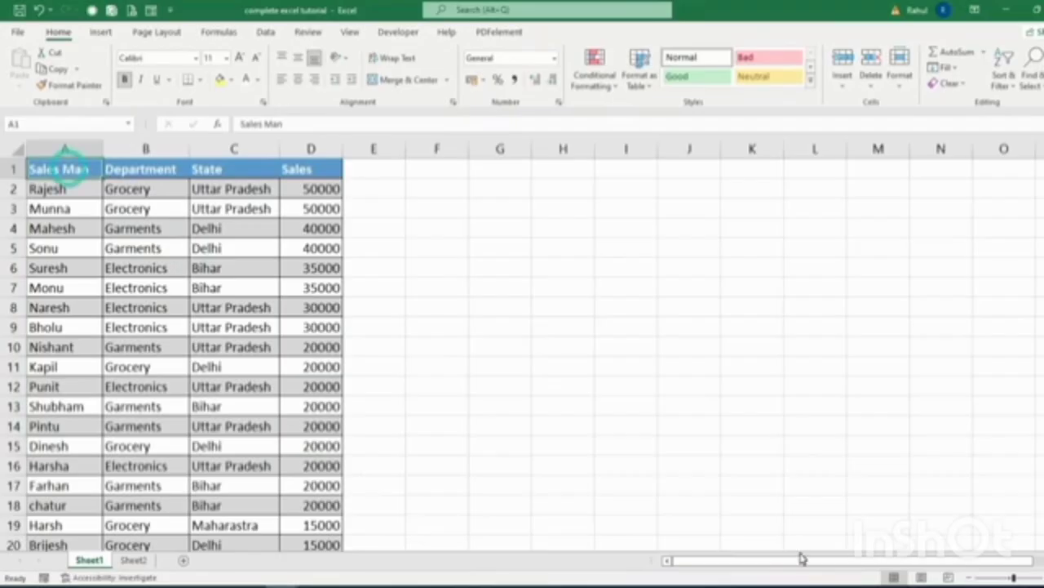
key(ctrl+shift+Down)
key(ctrl+shift+Right)
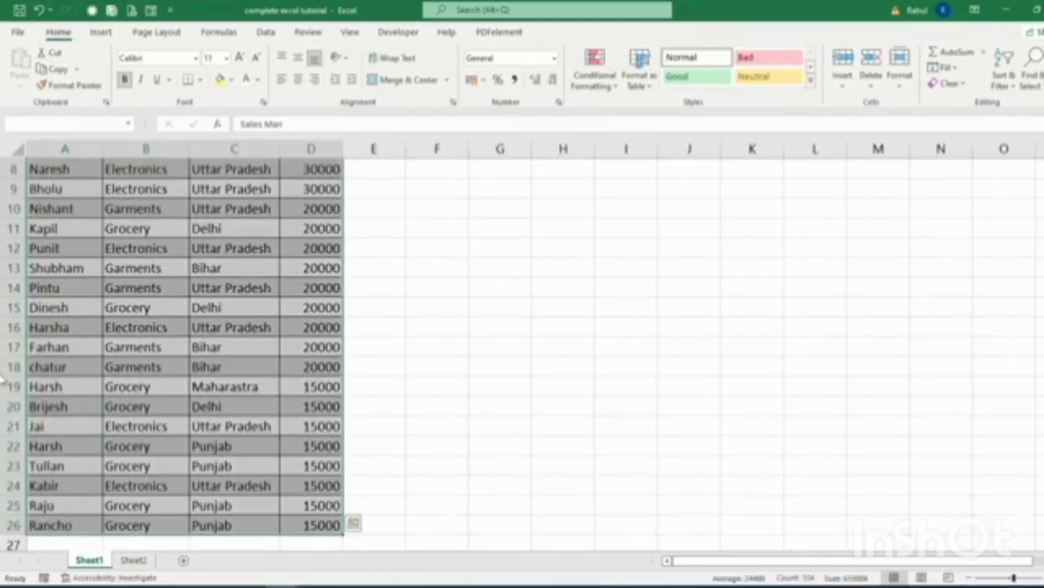
scroll(906, 295, up, 3)
click(811, 80)
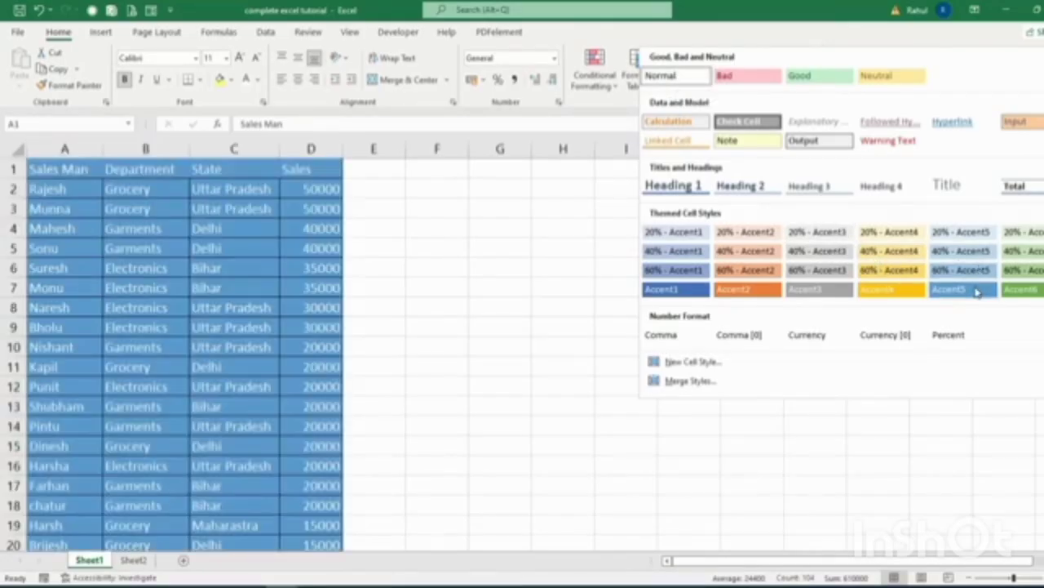
Close the Cell Styles gallery by clicking an empty cell, applying no style.
click(489, 353)
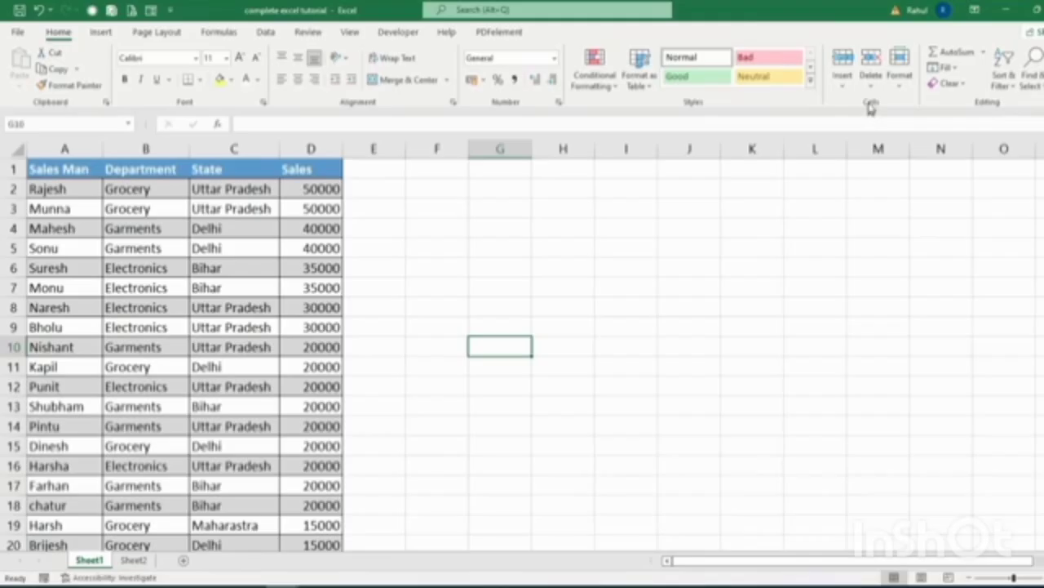
click(900, 66)
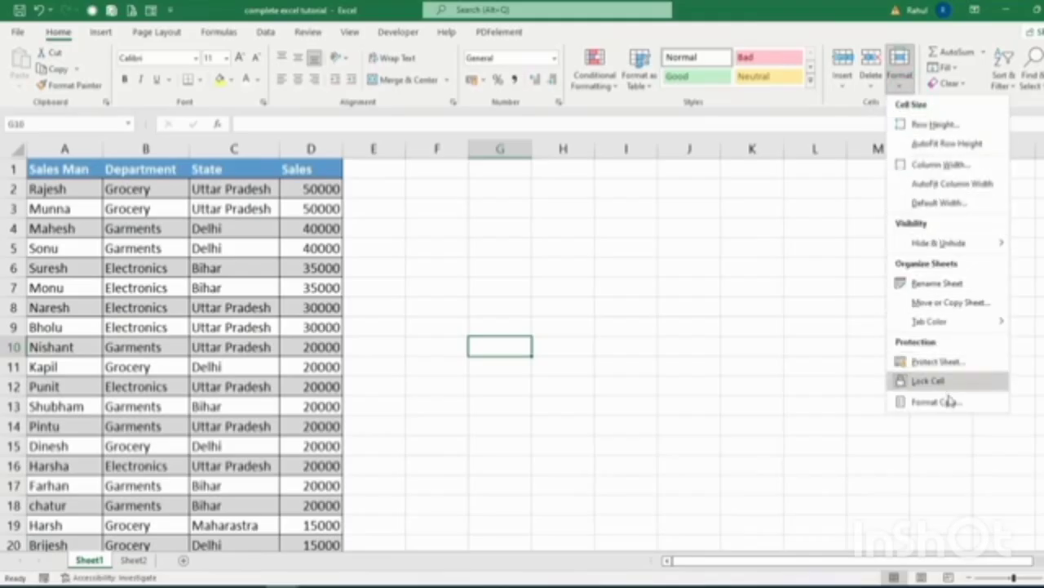
click(613, 326)
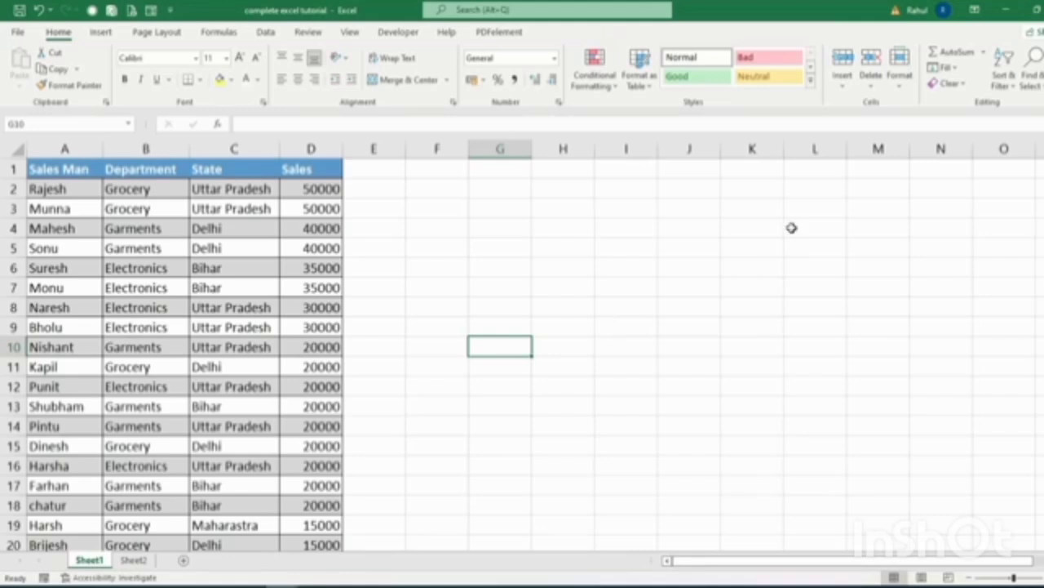
click(846, 88)
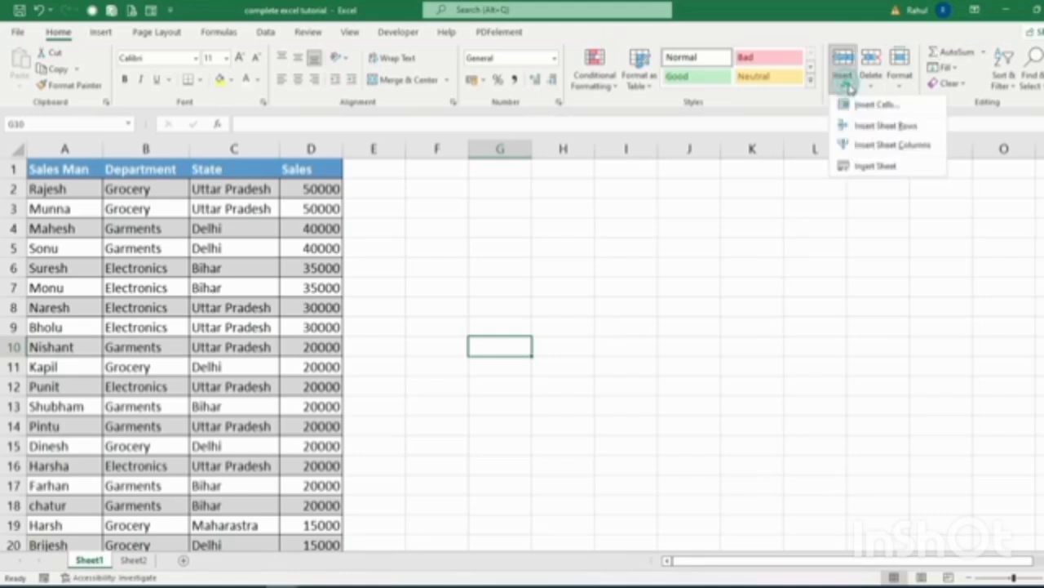
click(871, 85)
click(576, 266)
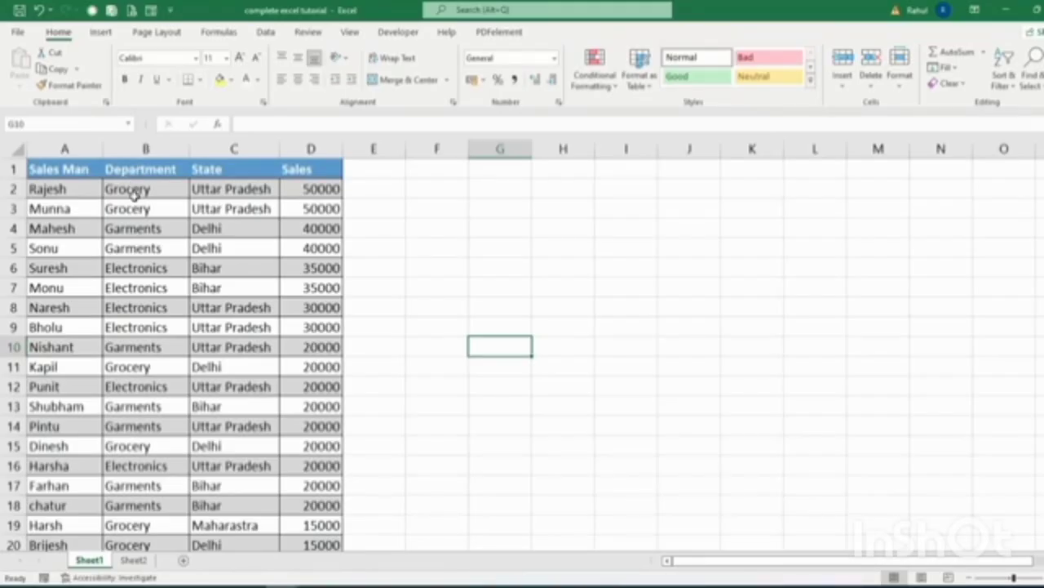
Insert an entire new empty column at B, before the Department column.
click(139, 190)
right_click(140, 194)
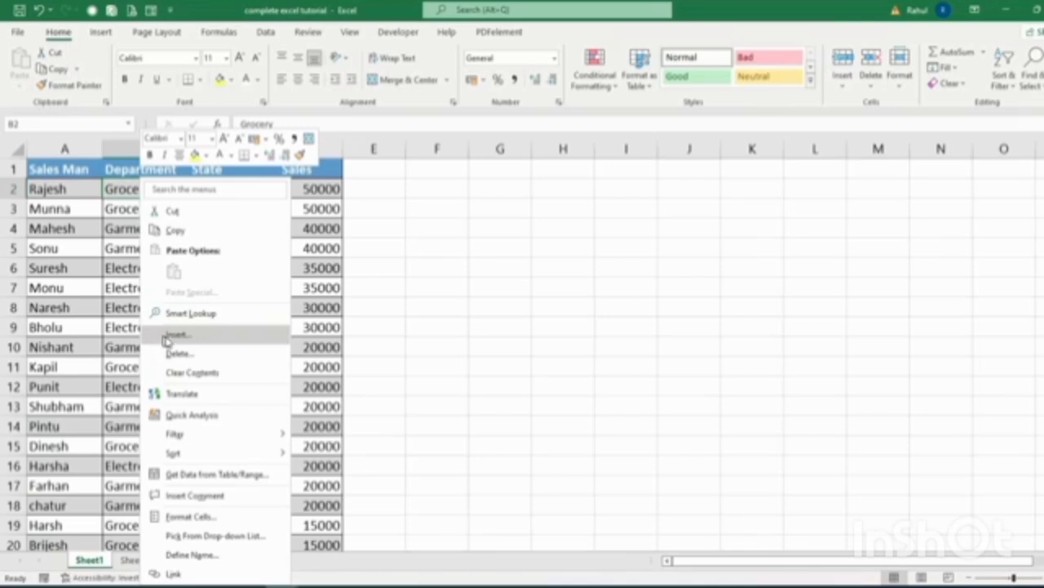
click(201, 339)
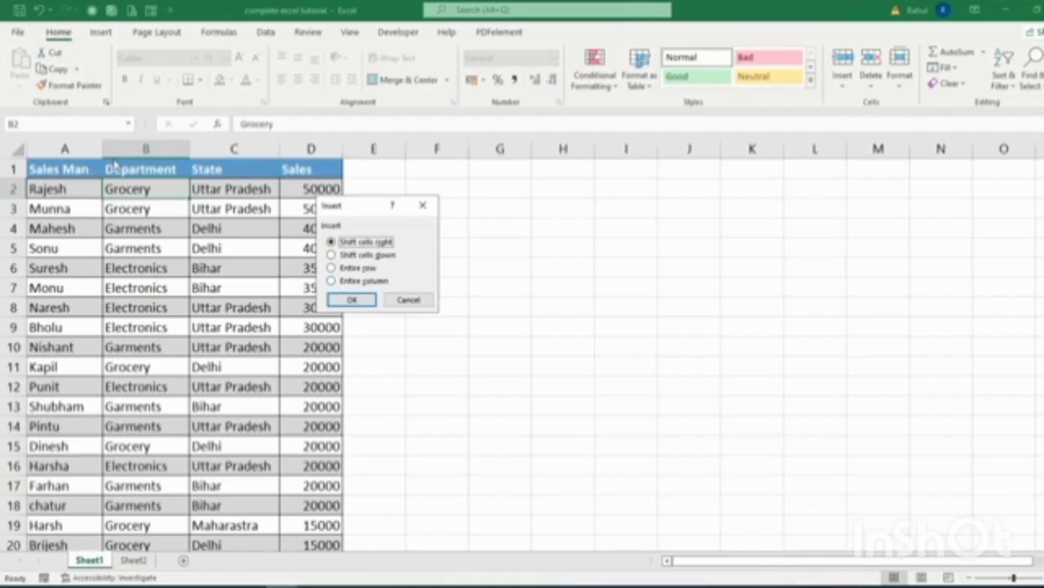
click(357, 282)
click(355, 299)
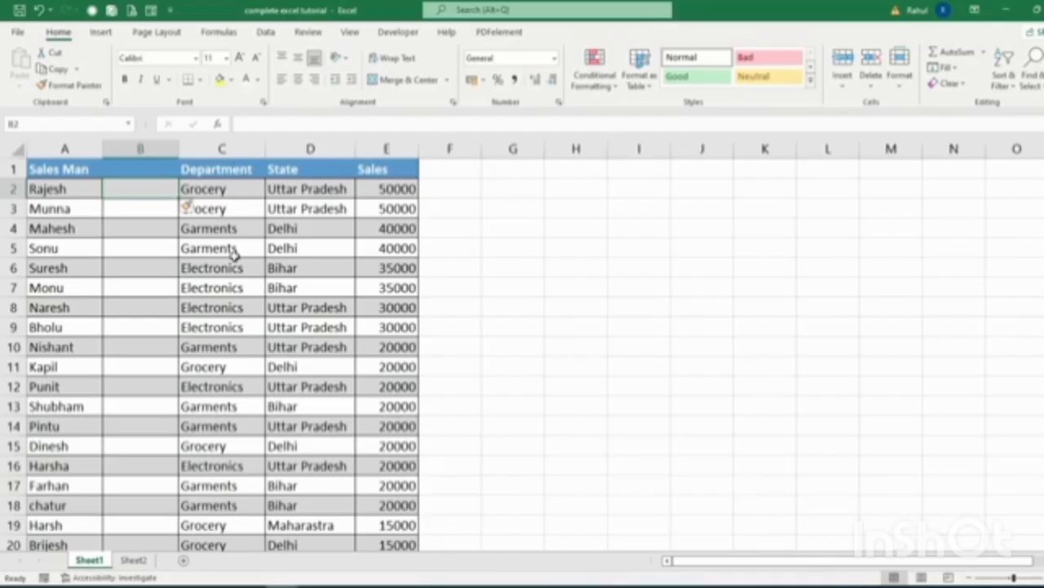
Enter the header 'Age' in cell B1.
click(148, 169)
drag(147, 169, 145, 268)
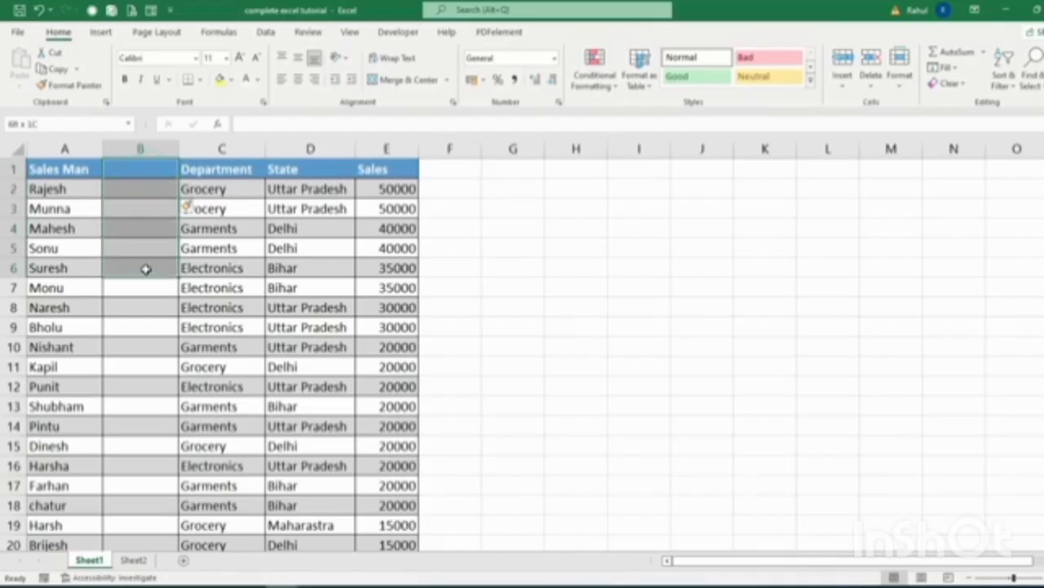
click(146, 190)
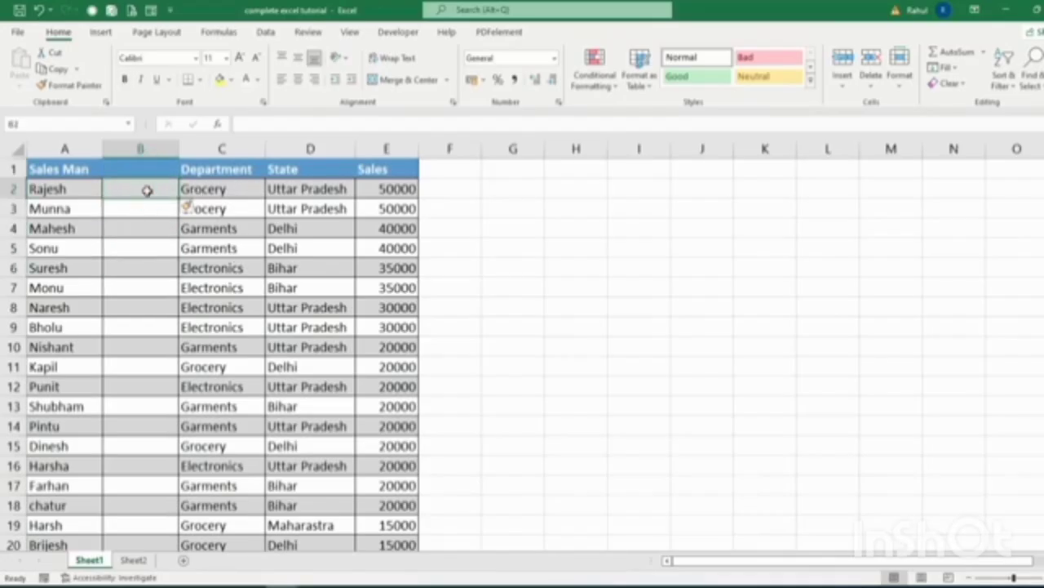
click(141, 168)
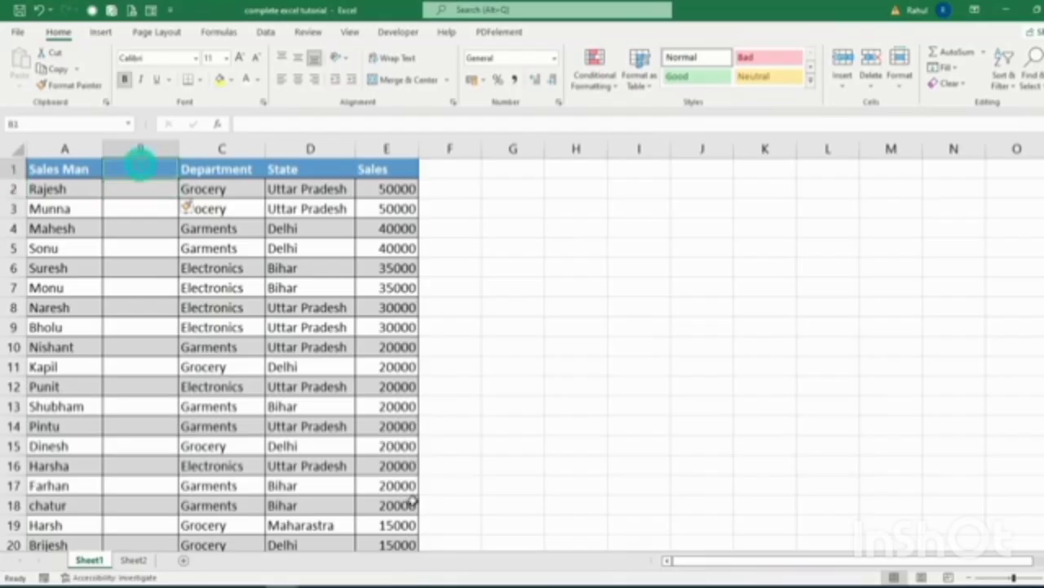
text(Age)
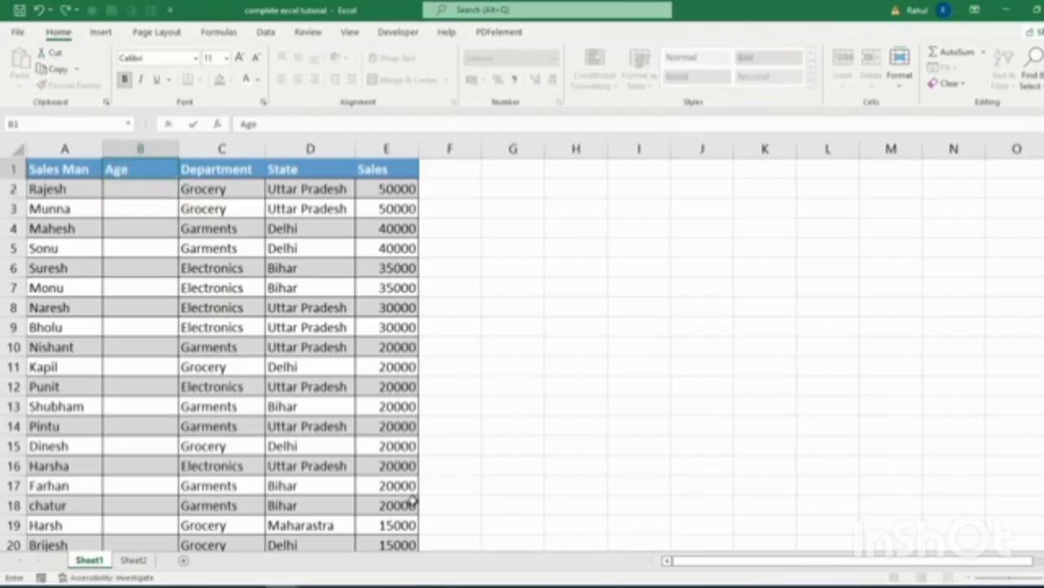
key(Return)
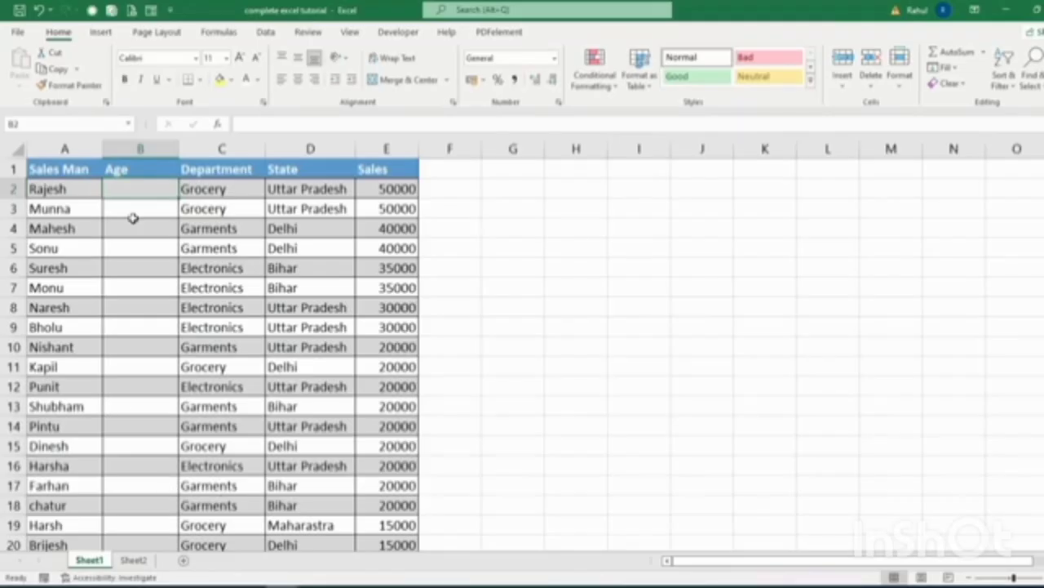
Insert an entire blank row at row 3, between the two 50000 records.
click(133, 215)
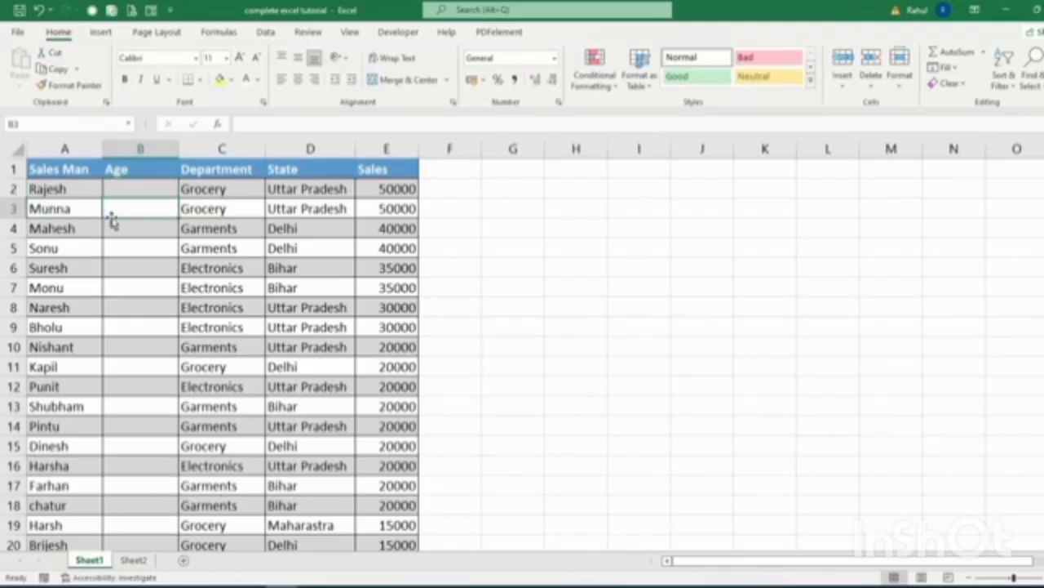
right_click(119, 209)
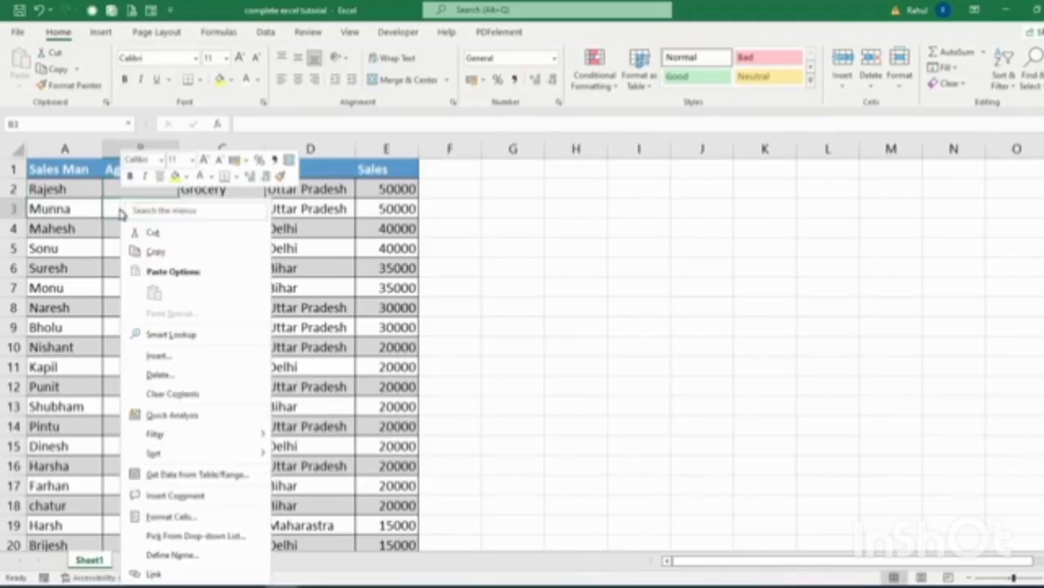
click(163, 353)
click(140, 380)
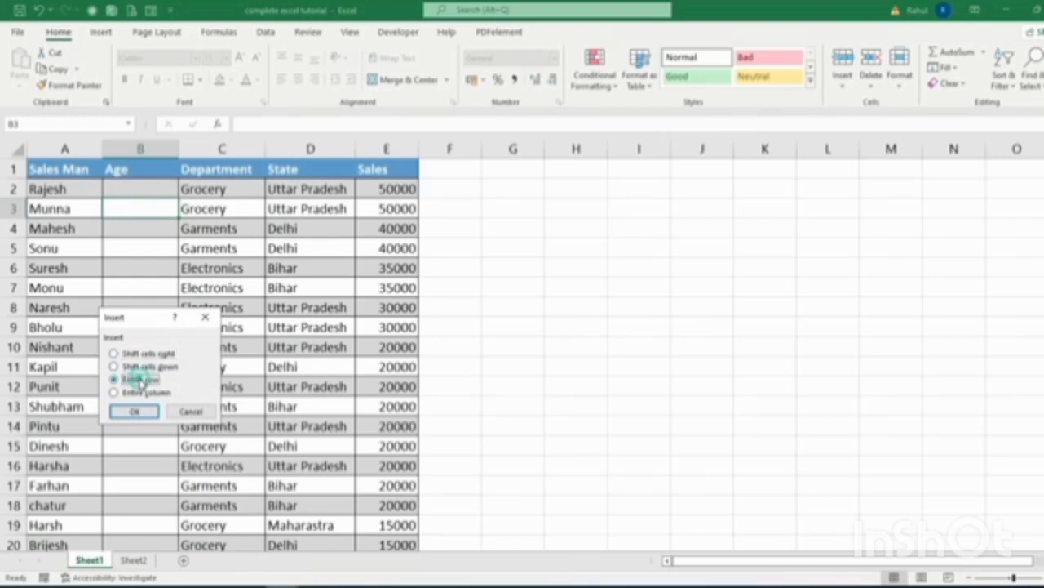
click(136, 412)
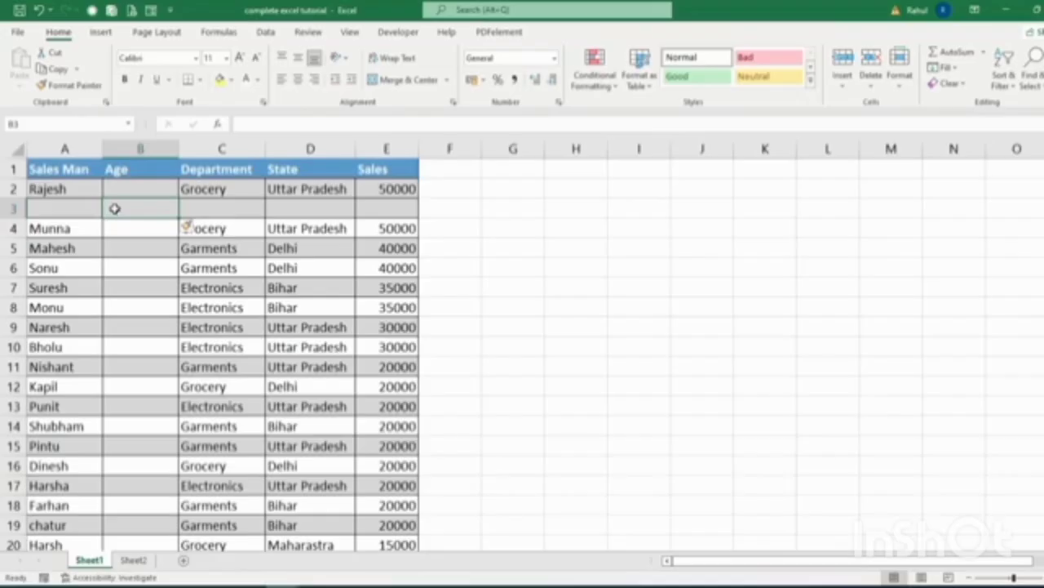
Delete the entire Age column from cell B3.
right_click(114, 209)
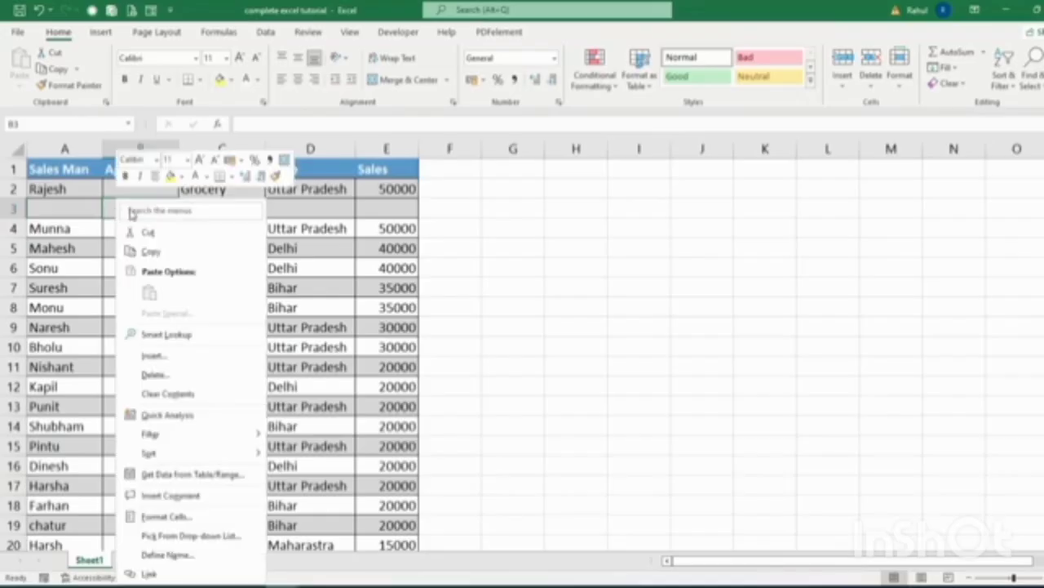
click(155, 375)
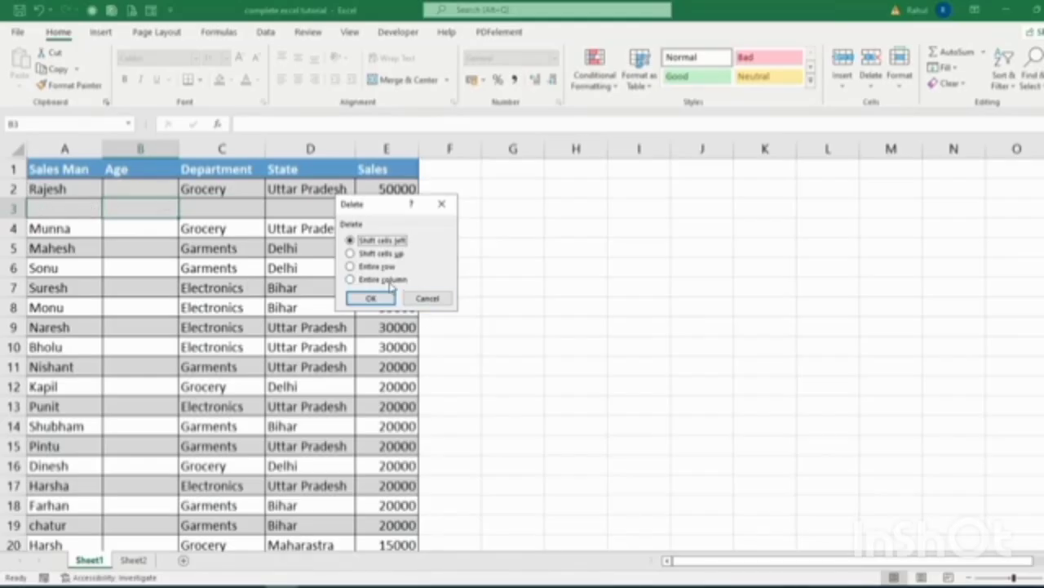
click(390, 280)
click(372, 298)
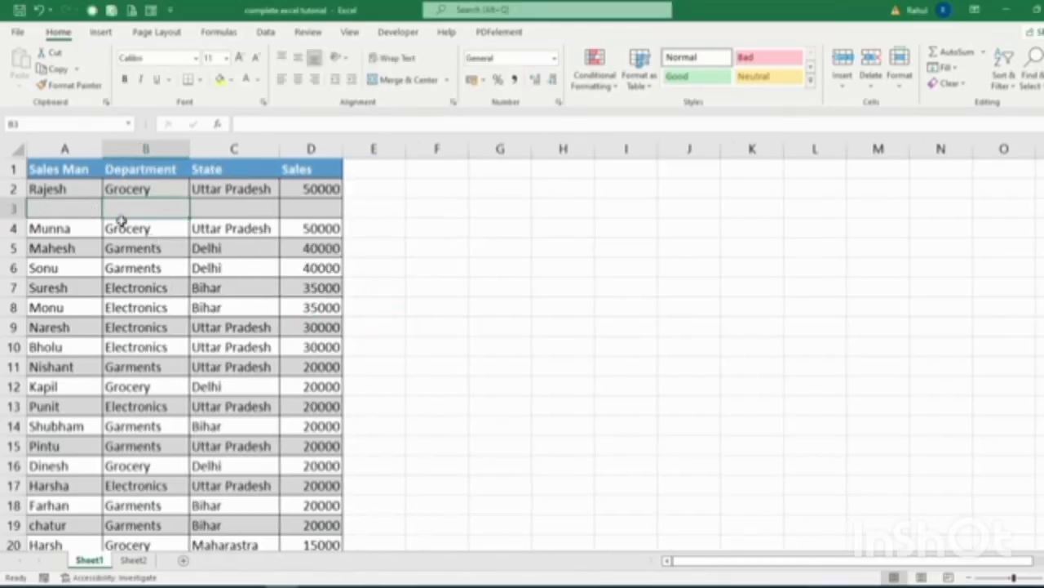
Delete the entire blank row 3 so the two 50000 records are adjacent again.
right_click(122, 212)
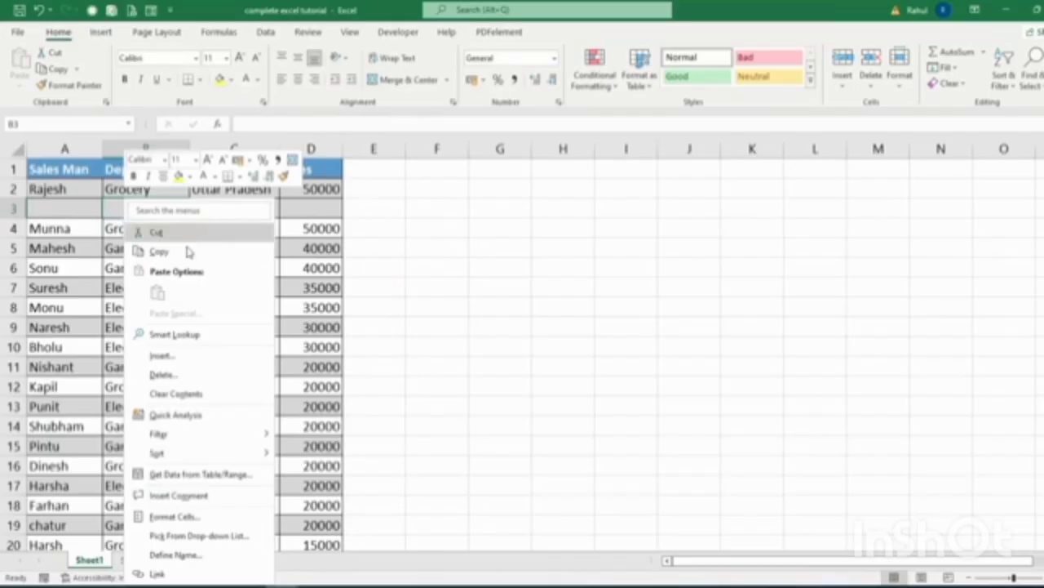
click(169, 373)
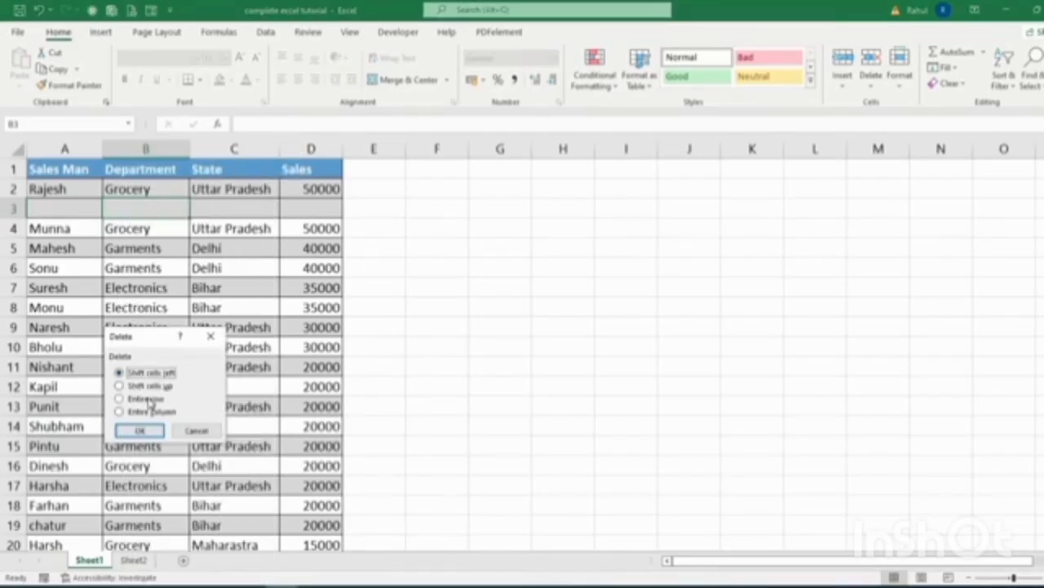
click(139, 398)
click(140, 432)
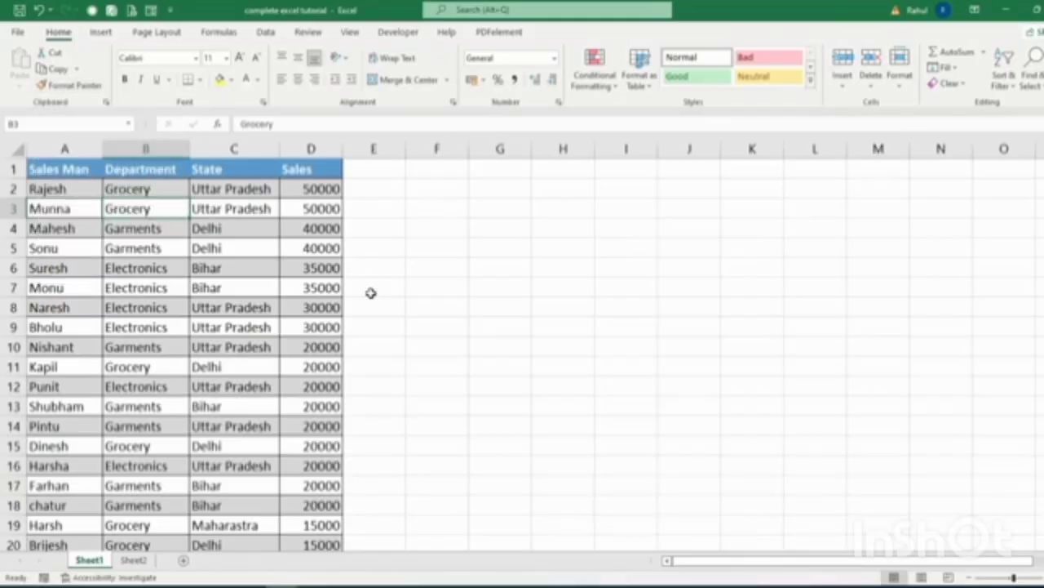
Remove the banded table styling from A1:D26 by applying the Normal cell style.
mouse_move(37, 169)
mouse_down()
mouse_move(288, 166)
mouse_move(314, 287)
mouse_move(286, 515)
mouse_move(297, 577)
mouse_move(291, 550)
mouse_up()
scroll(674, 258, up, 3)
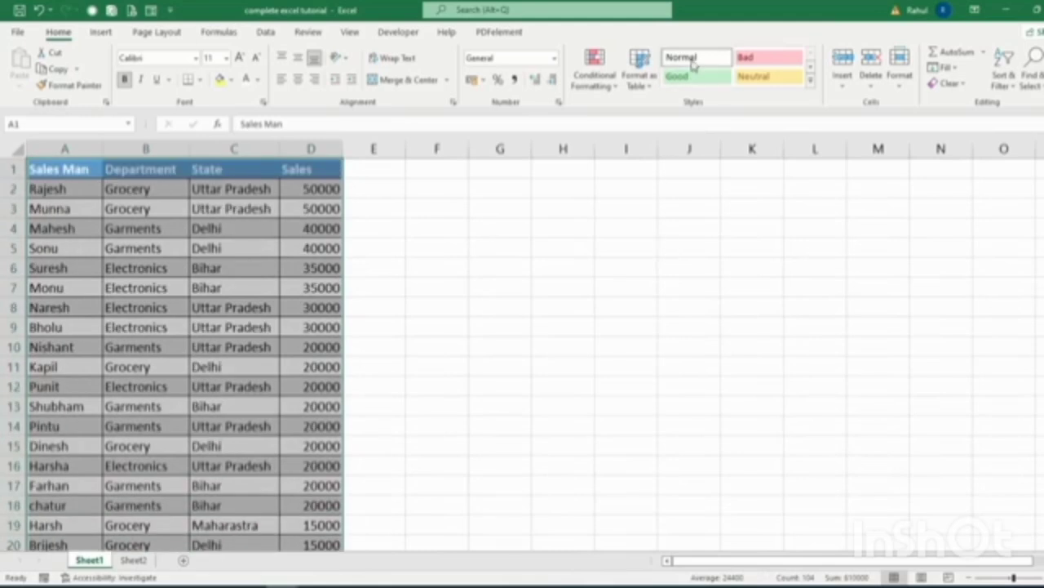
click(690, 57)
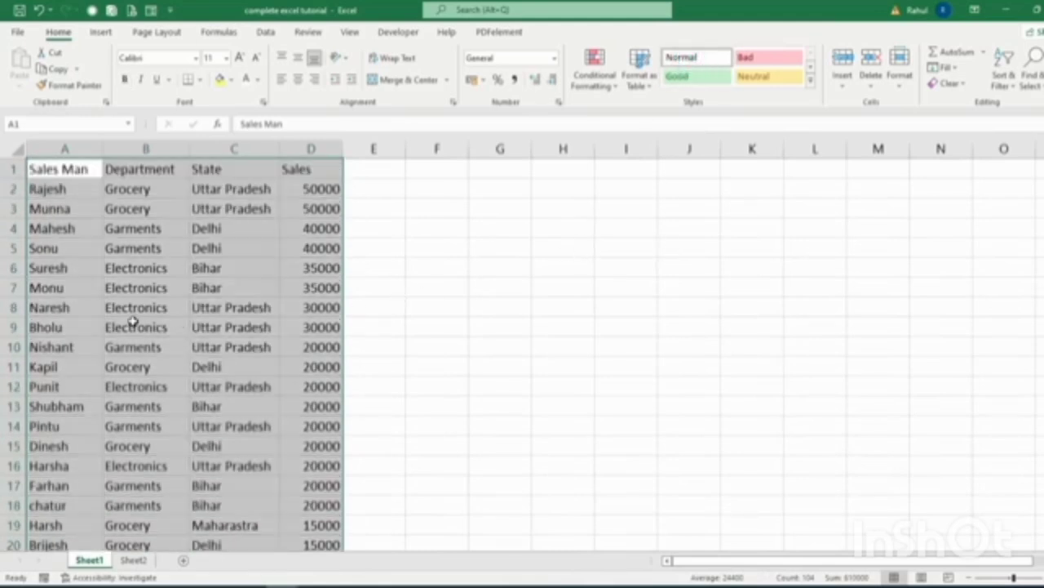
click(390, 243)
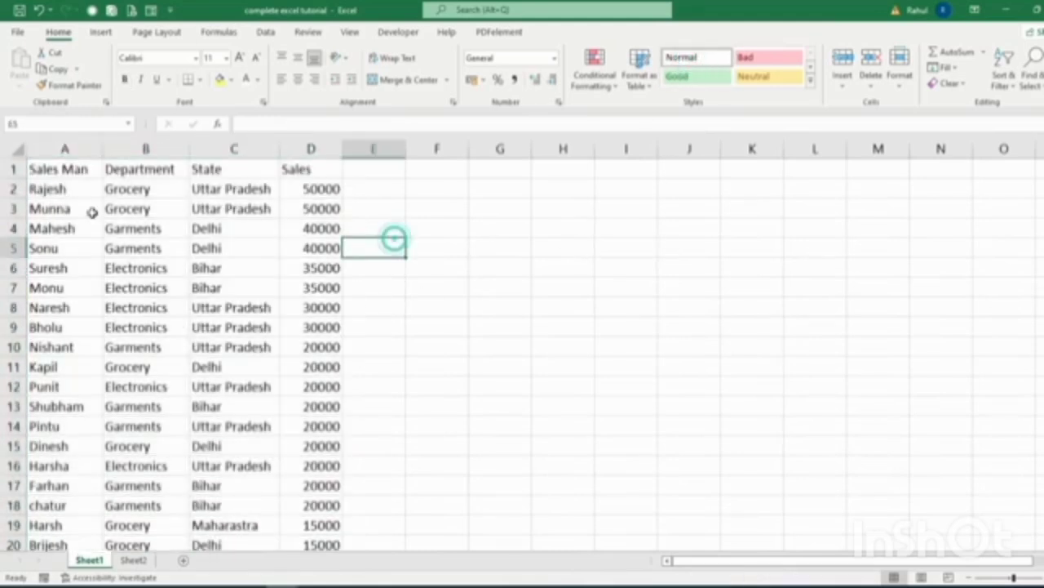
Format header cells A1:D1 as bold 12-pt Agency FB with a yellow fill.
drag(46, 168, 291, 166)
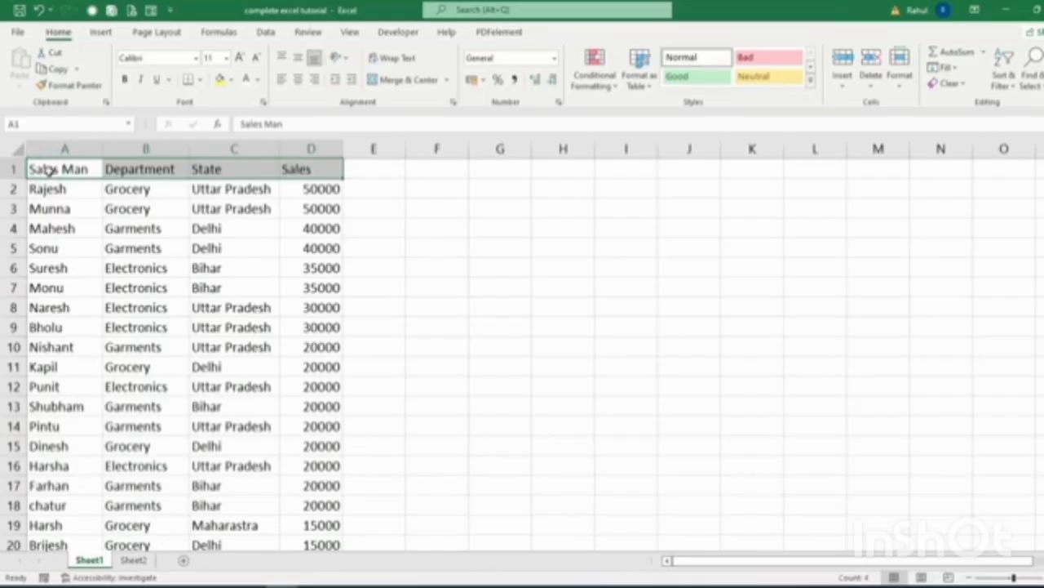
click(198, 57)
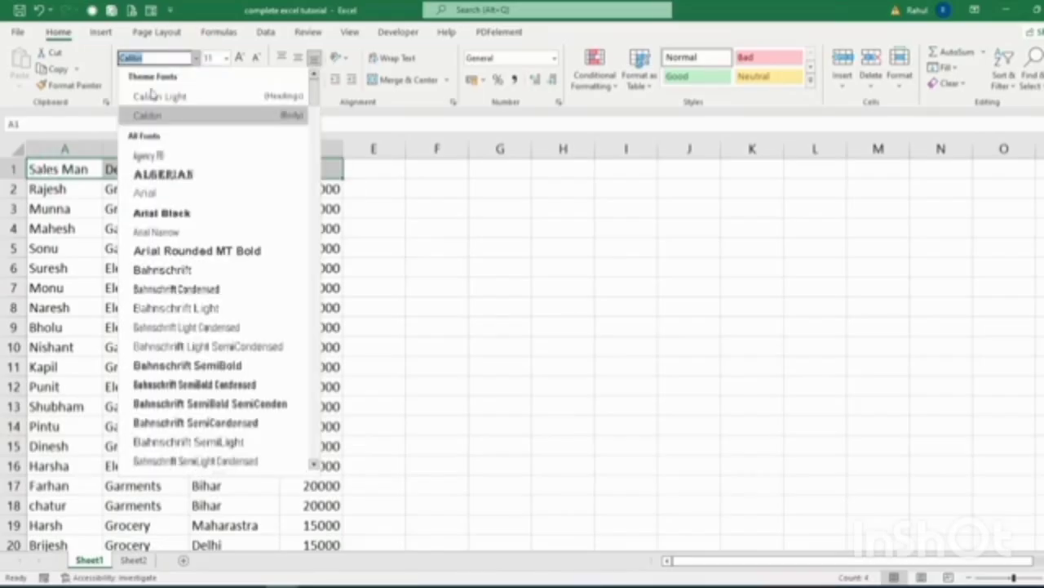
click(143, 150)
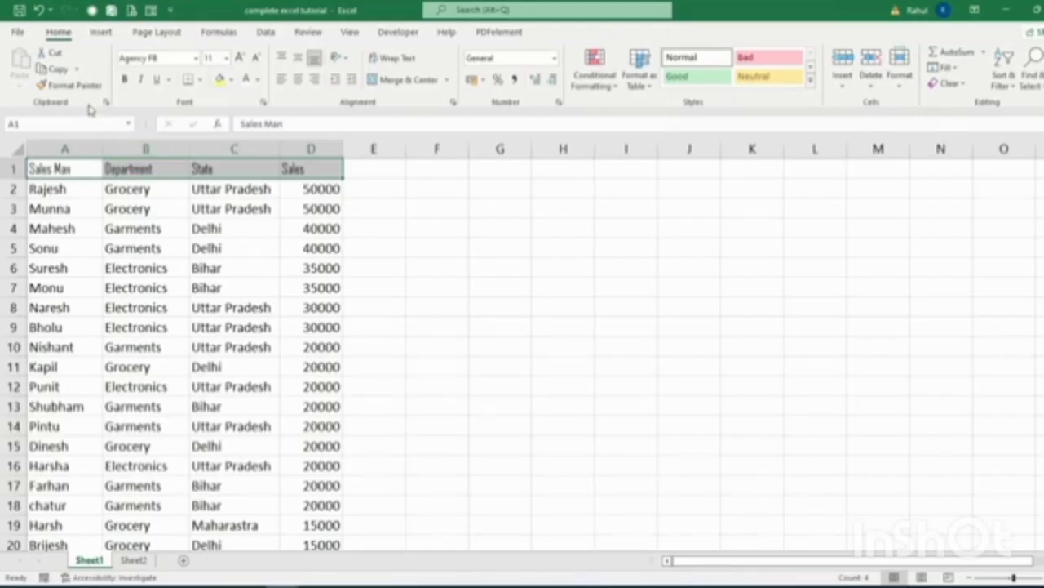
click(237, 58)
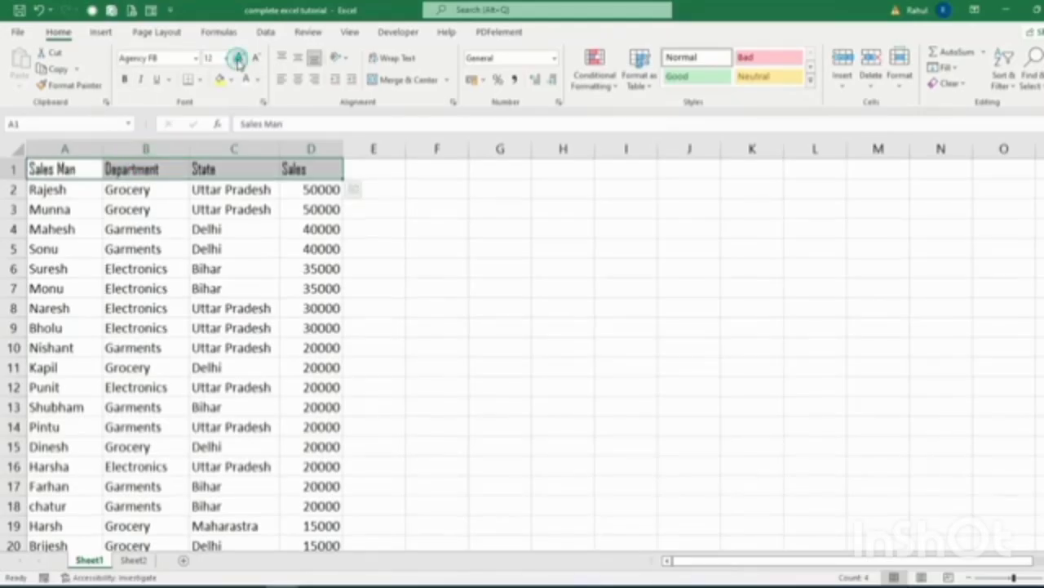
click(124, 80)
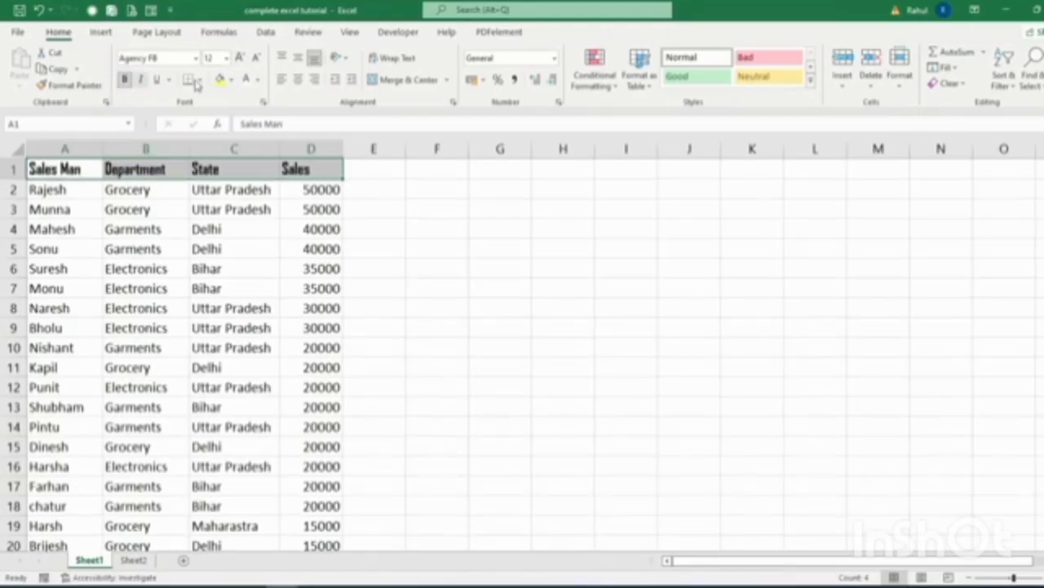
click(219, 80)
click(373, 288)
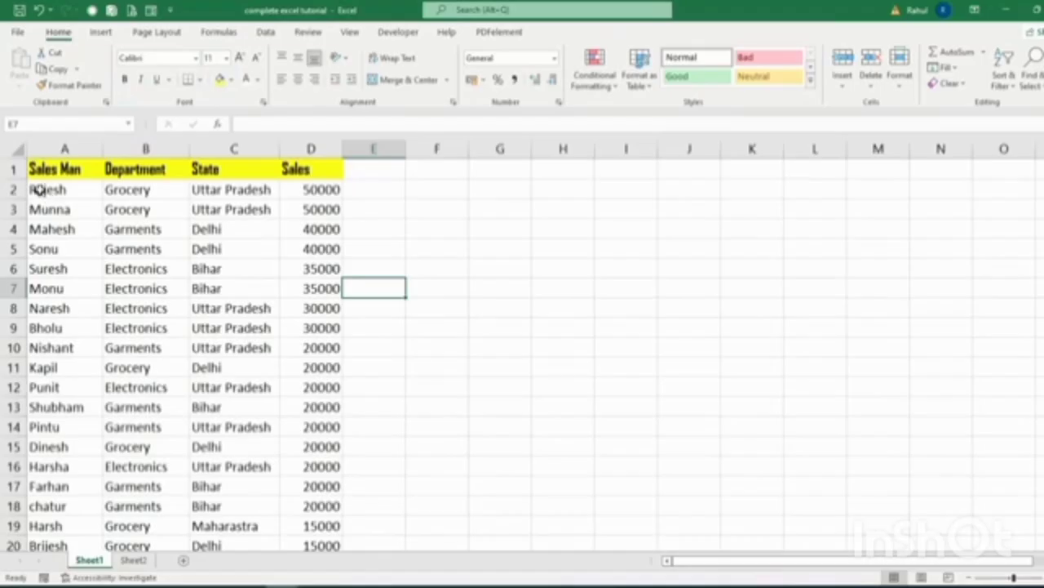
drag(38, 190, 318, 190)
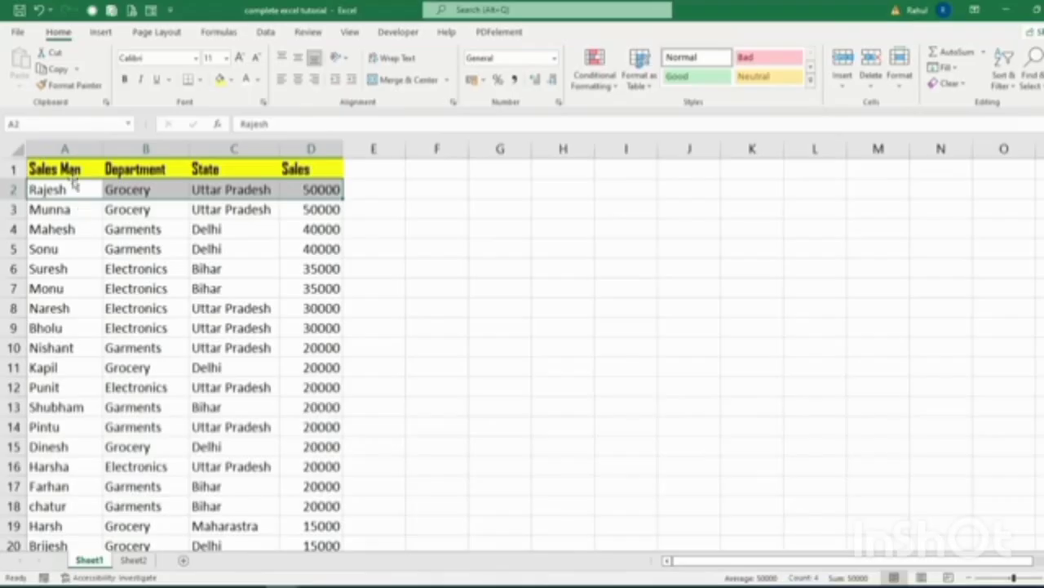
Format Painter the header style from A1 onto row 2, then remove its yellow fill.
click(66, 168)
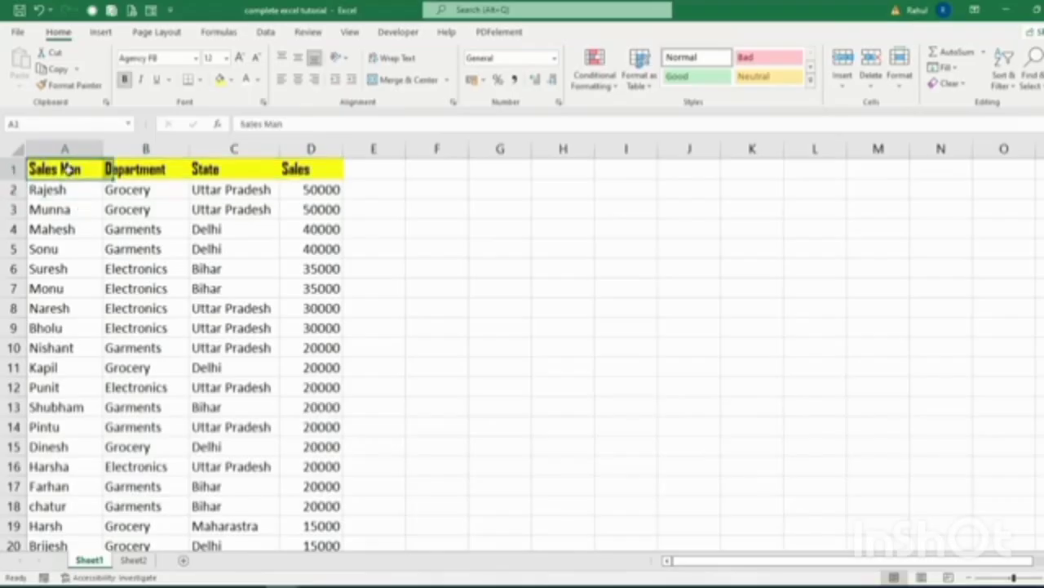
click(74, 85)
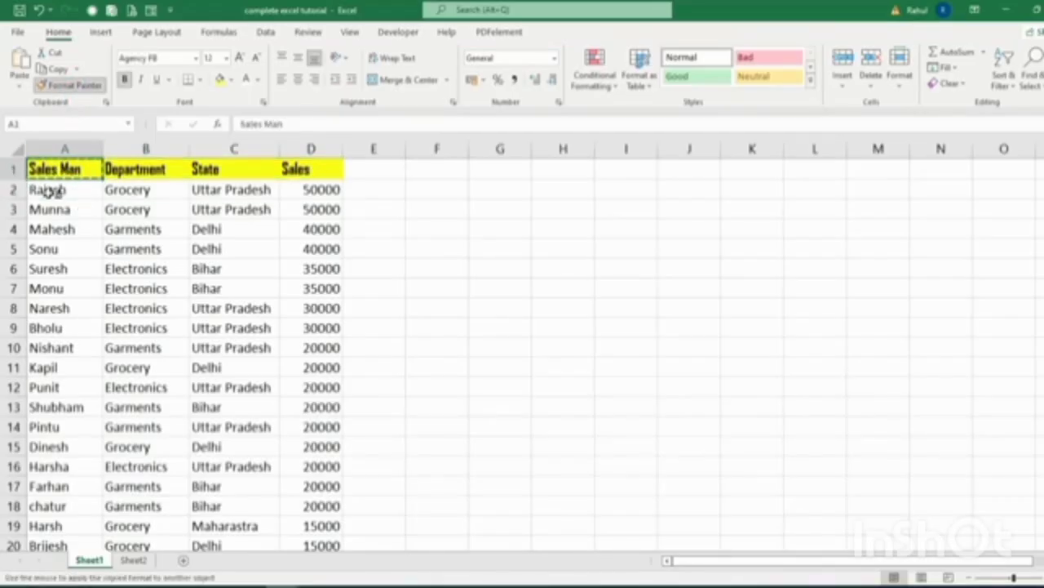
mouse_move(47, 189)
mouse_down()
mouse_move(101, 180)
mouse_move(294, 190)
mouse_up()
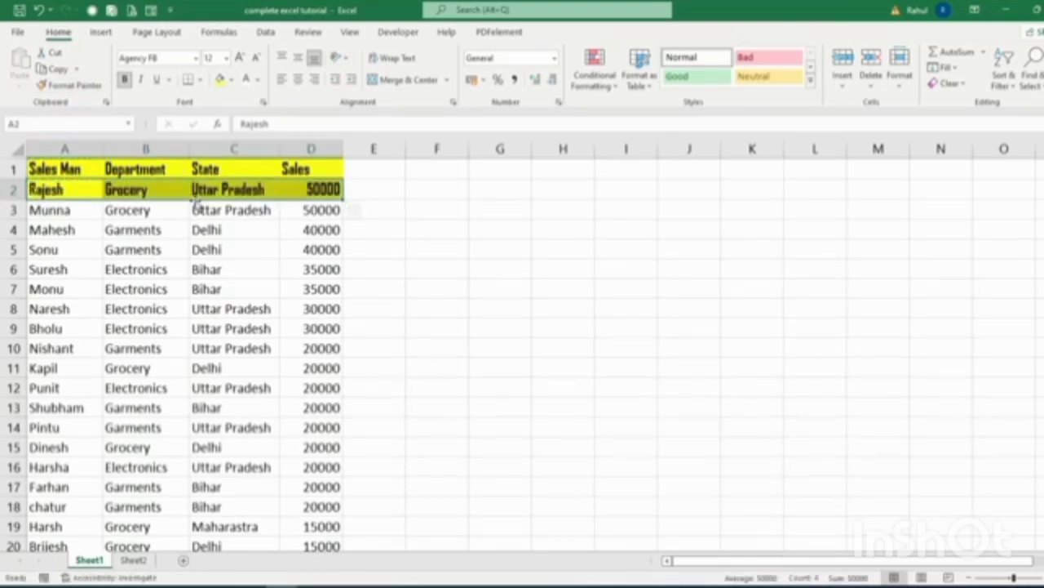
click(232, 79)
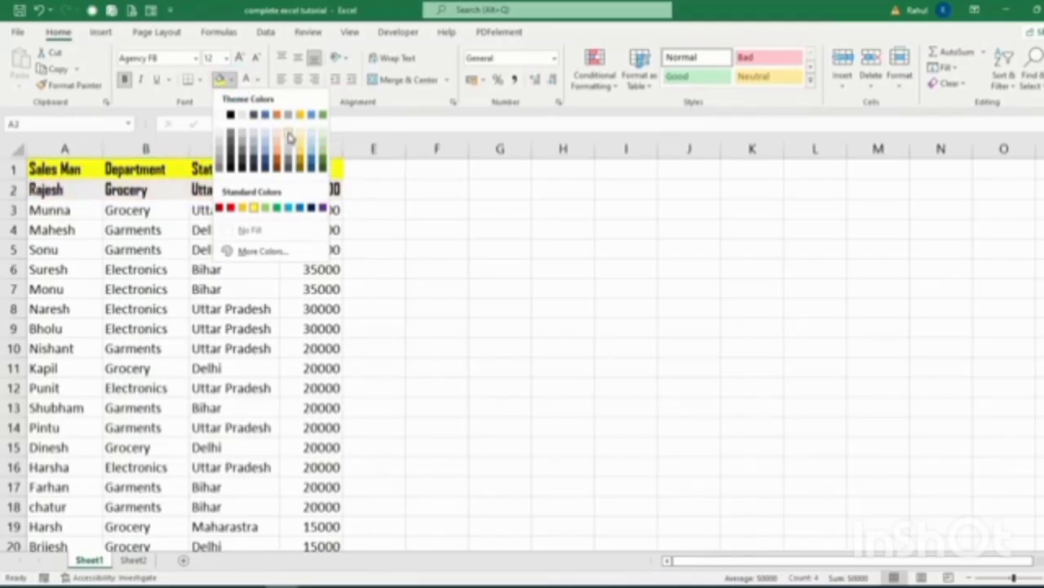
click(290, 139)
Copy row 2's bold Agency FB formatting onto rows 3 to 26.
click(75, 86)
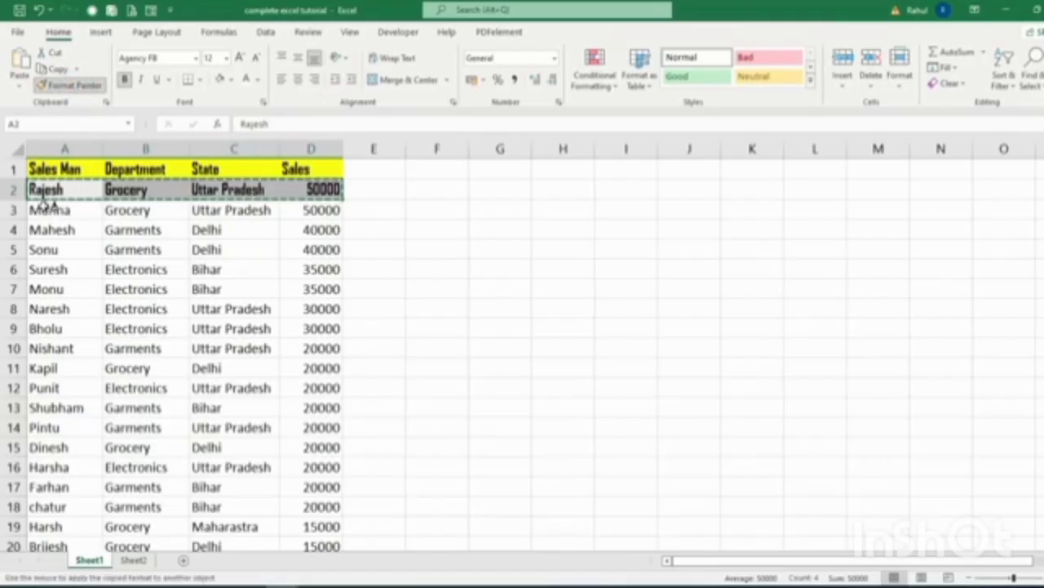
mouse_move(47, 206)
mouse_down()
mouse_move(168, 217)
mouse_move(275, 424)
mouse_move(291, 550)
mouse_move(314, 563)
mouse_move(324, 508)
mouse_up()
scroll(403, 431, up, 3)
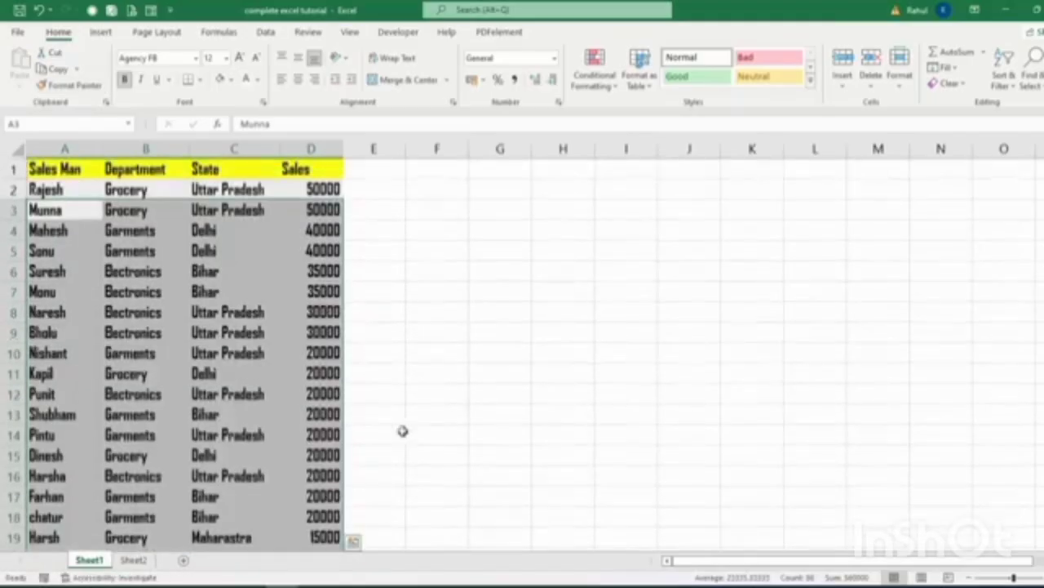
click(409, 379)
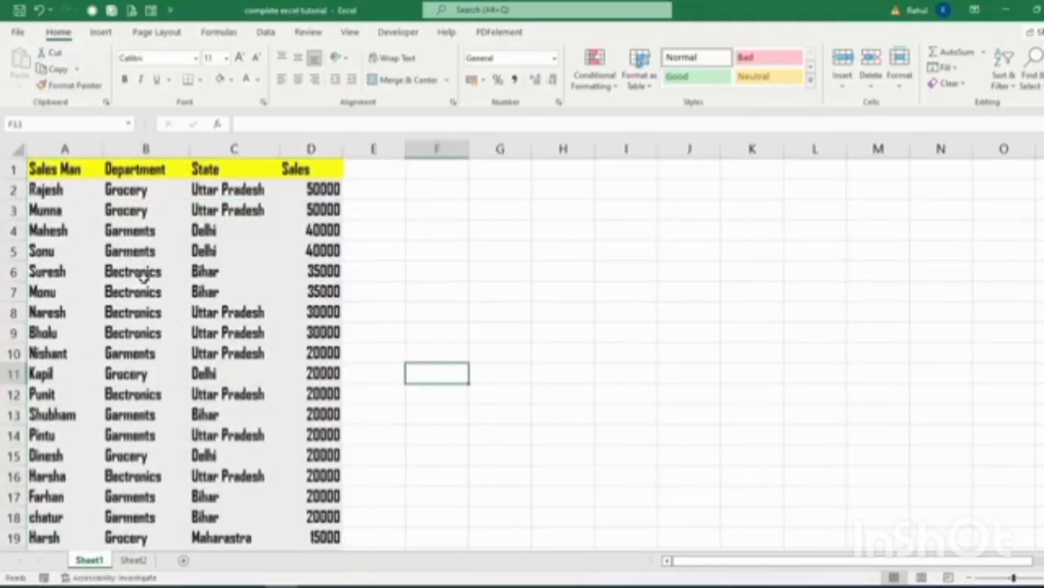
drag(51, 191, 340, 190)
Unbold row 2 and paint its plain Agency FB format onto rows 3 to 26.
click(126, 80)
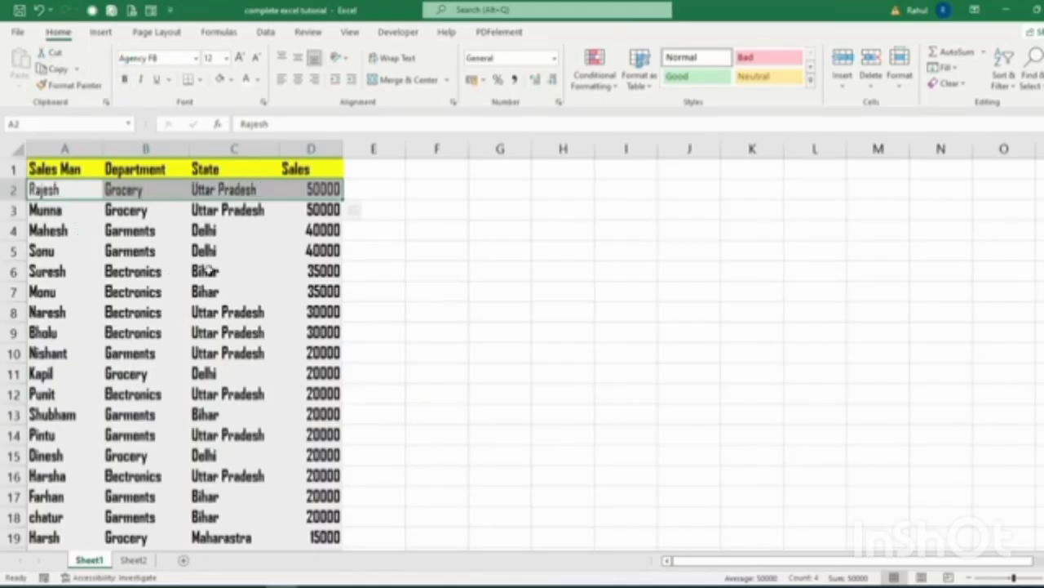
click(70, 85)
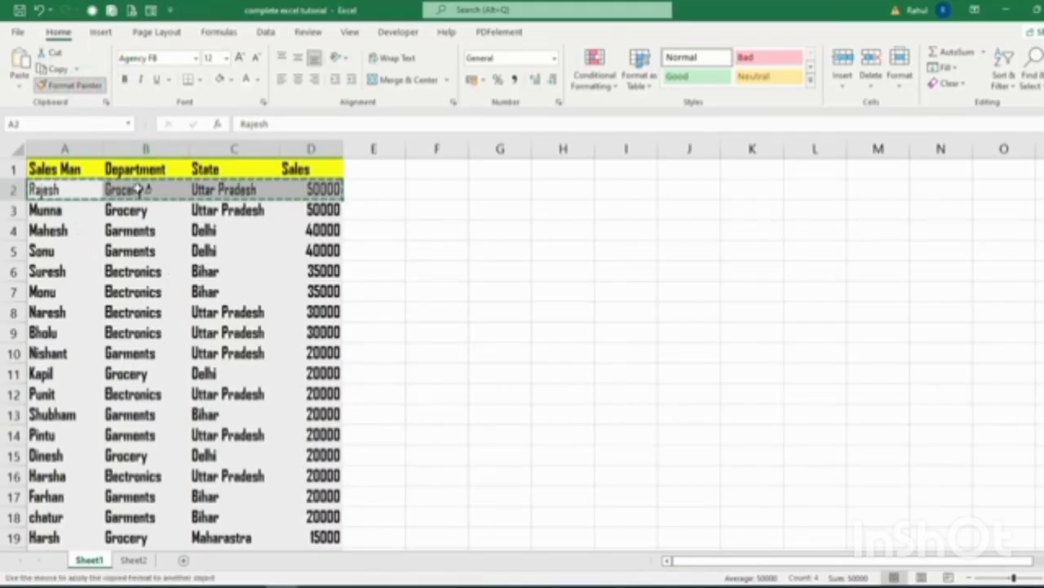
mouse_move(73, 210)
mouse_down()
mouse_move(234, 229)
mouse_move(299, 487)
mouse_move(294, 535)
mouse_up()
scroll(433, 351, up, 3)
scroll(433, 351, down, 4)
scroll(434, 356, up, 4)
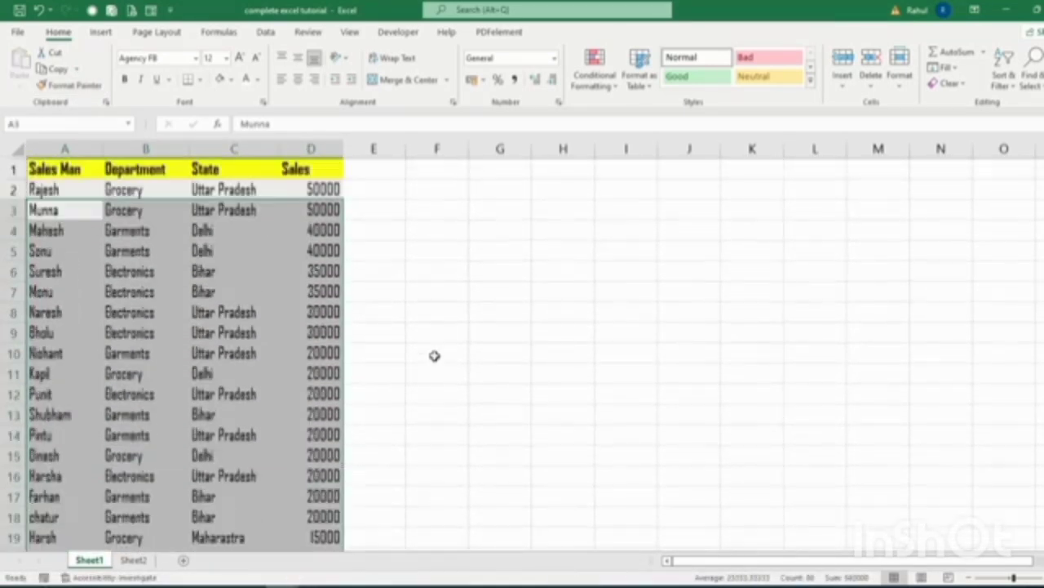
click(158, 248)
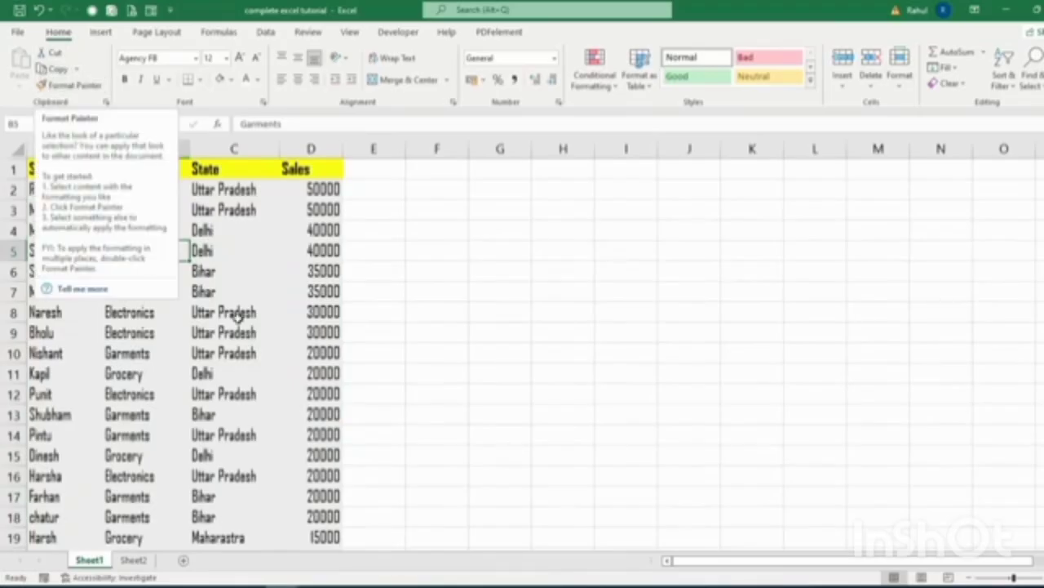
click(45, 169)
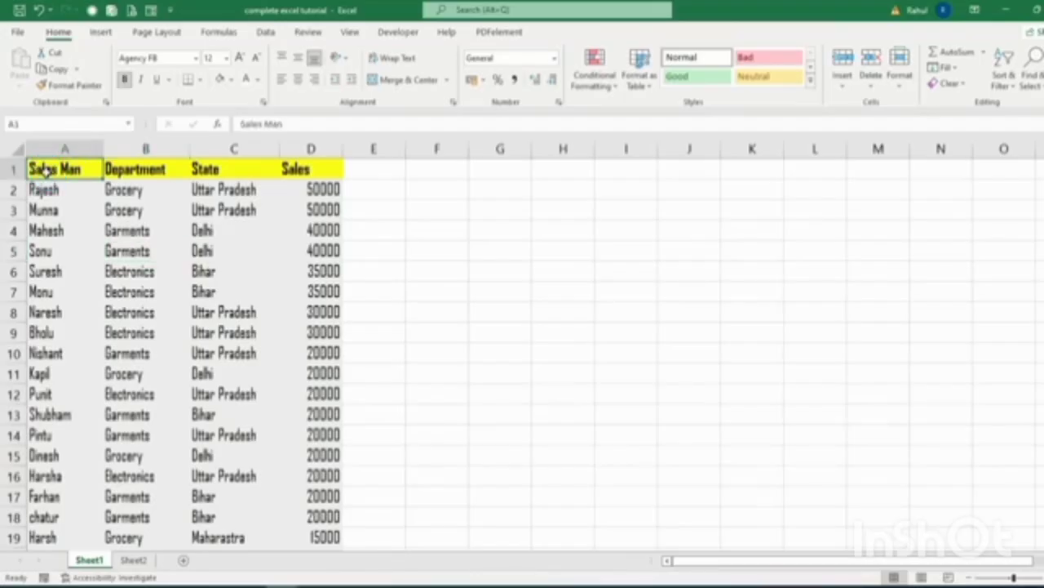
Copy the A1:D26 sales table and add a new blank Sheet3.
key(ctrl+shift+Down)
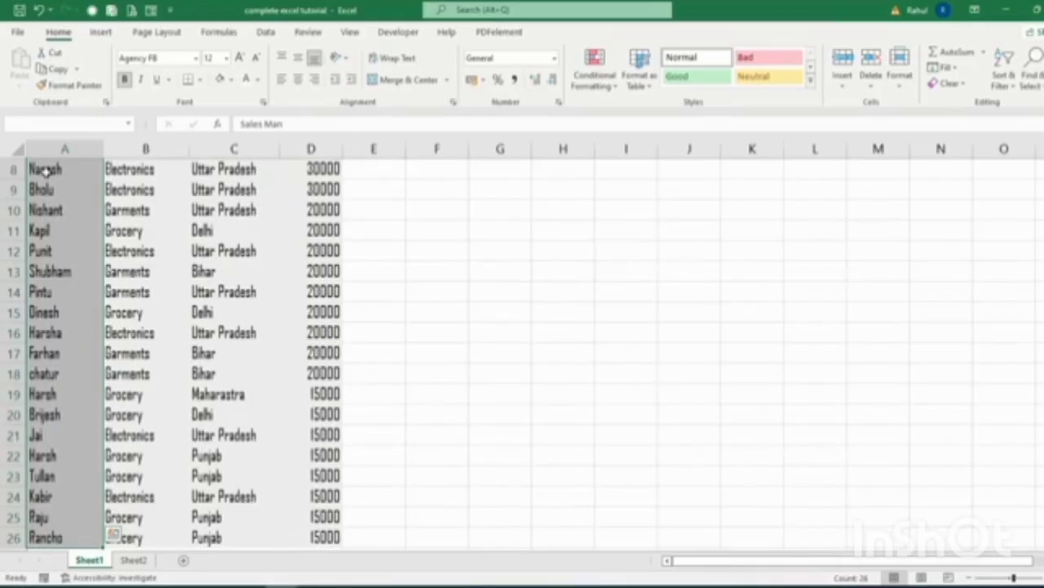
key(ctrl+shift+Right)
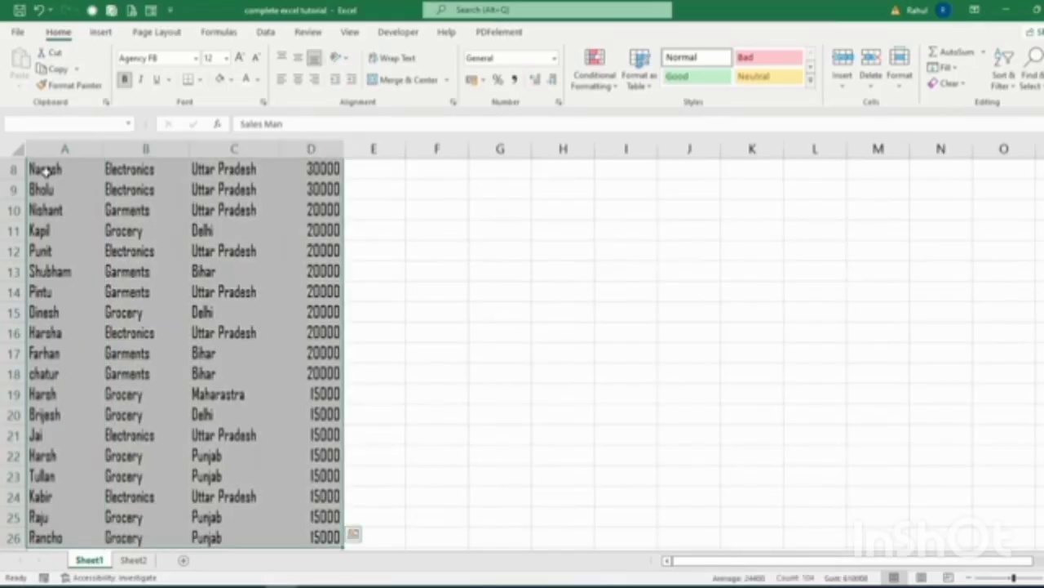
scroll(269, 254, up, 3)
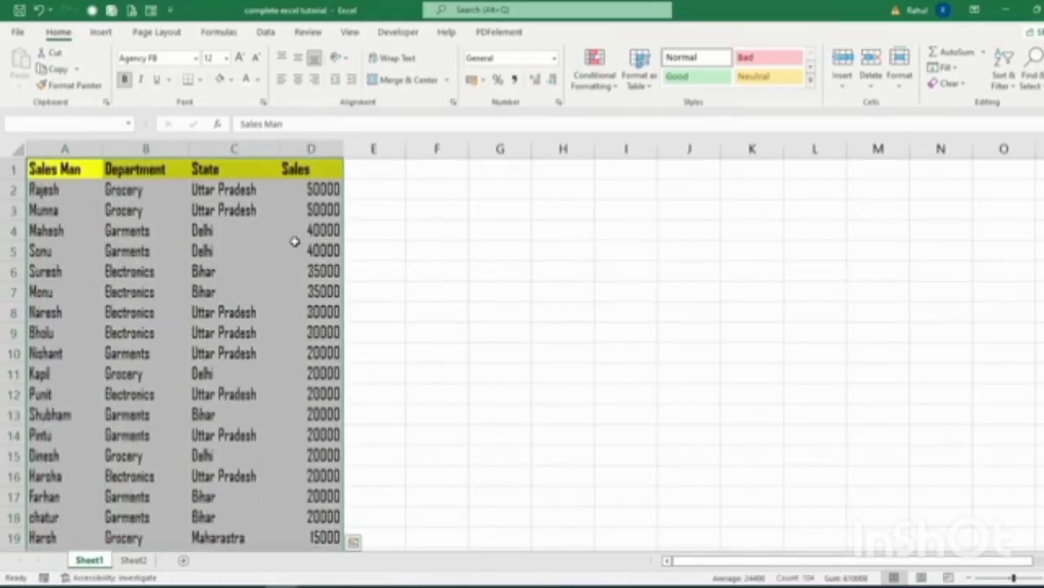
click(51, 69)
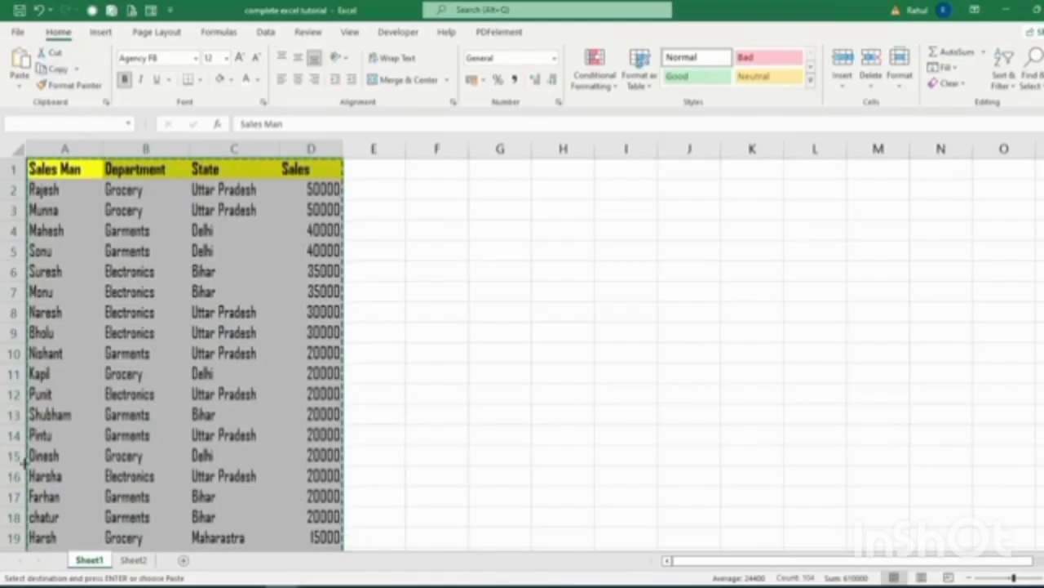
click(185, 563)
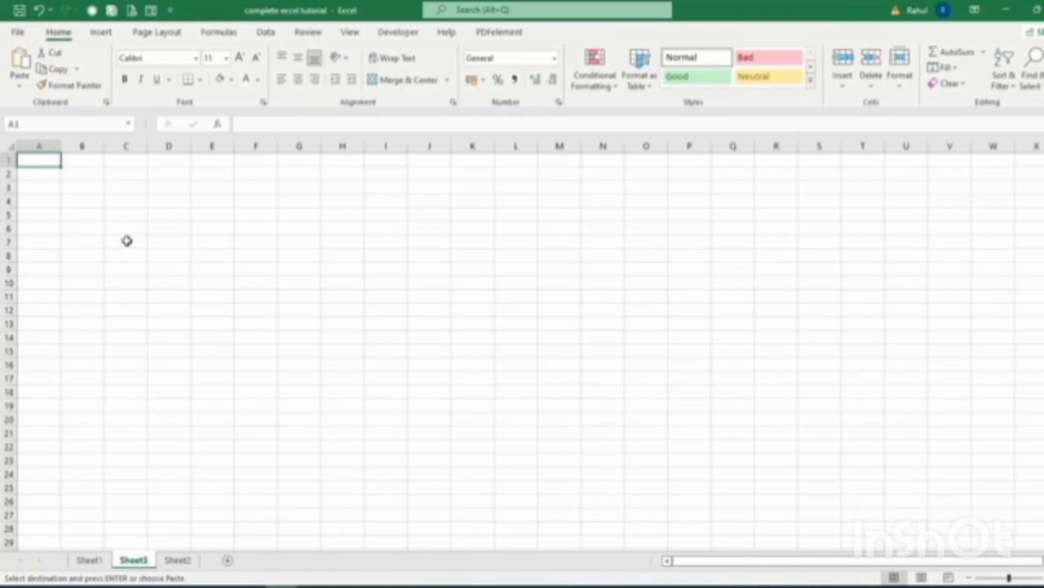
Paste the table at Sheet3 A1, widen column B, and cut-paste it to K1.
click(19, 66)
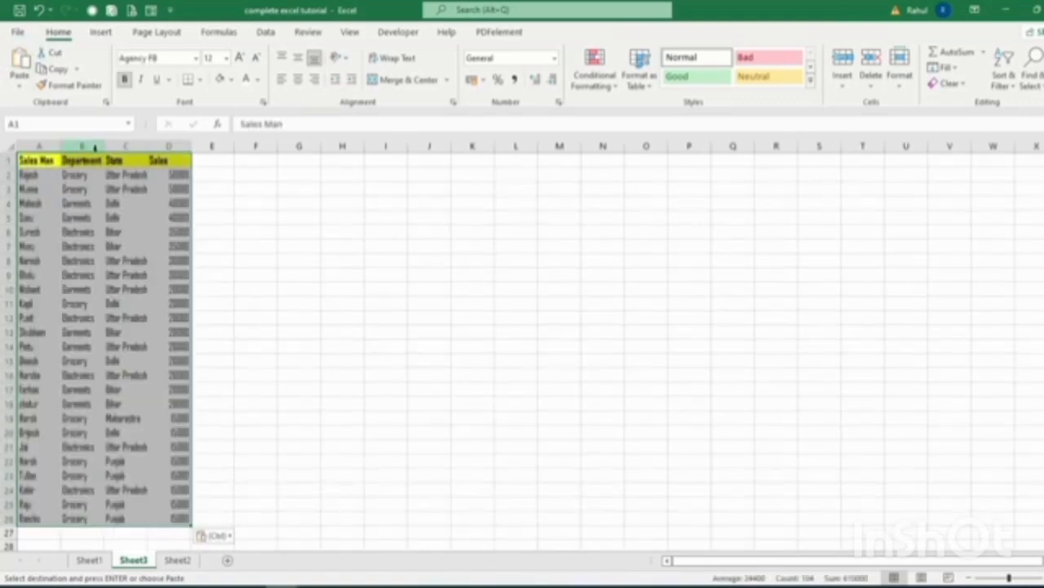
drag(104, 146, 117, 148)
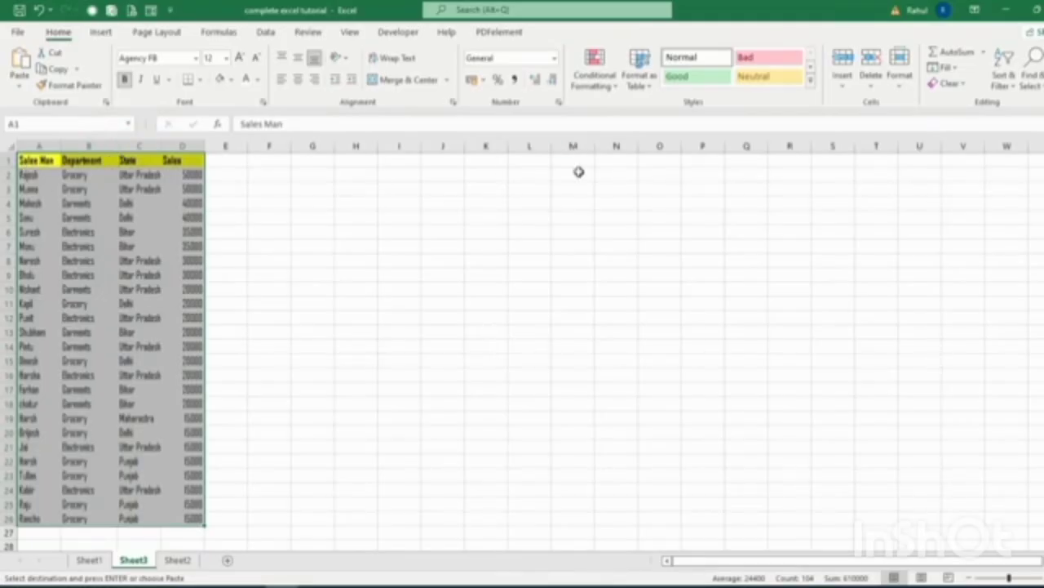
click(56, 68)
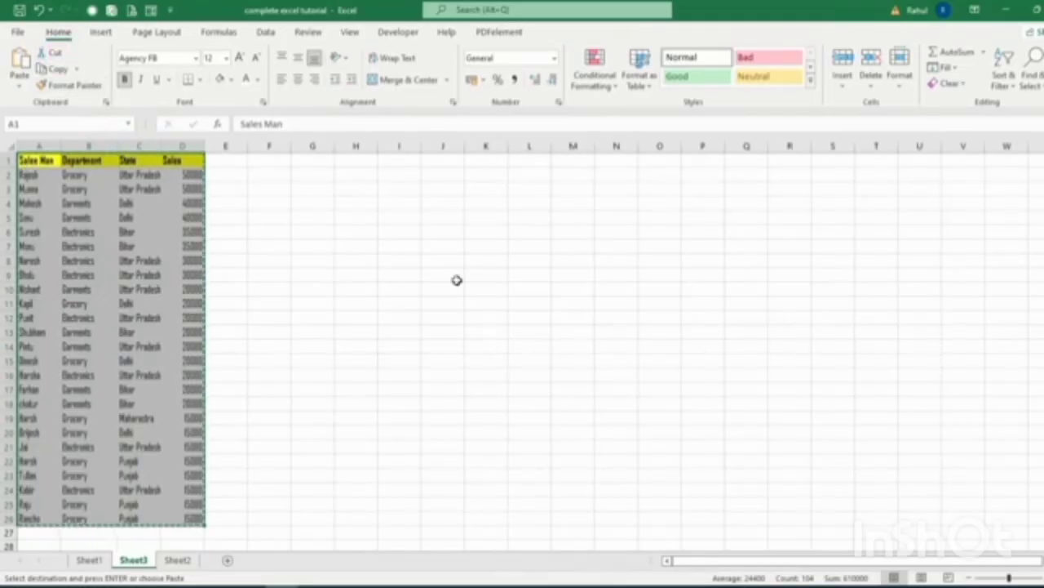
click(484, 161)
click(19, 66)
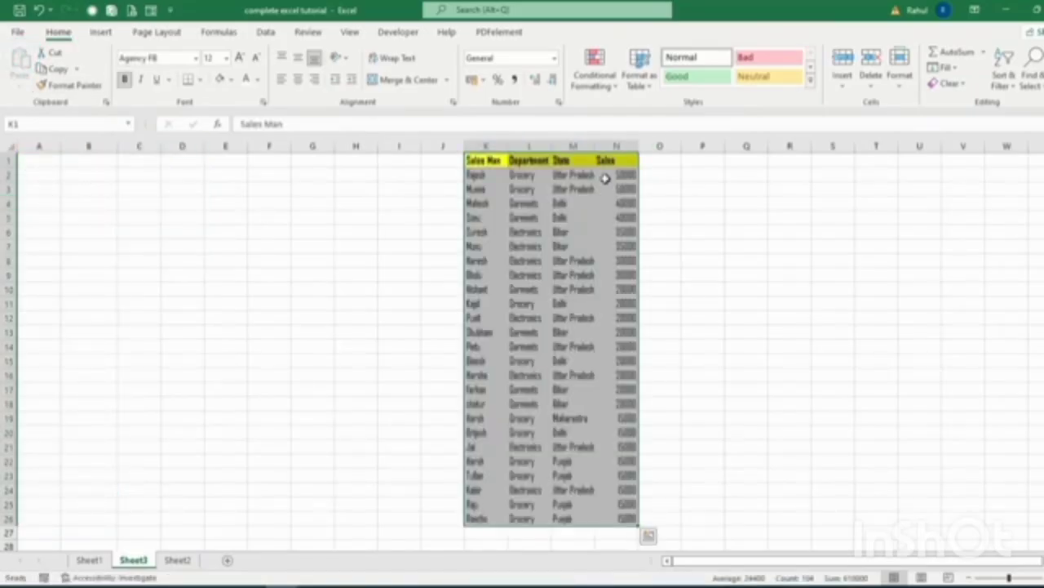
Move the table from K1:N26 back to start at A1.
click(49, 52)
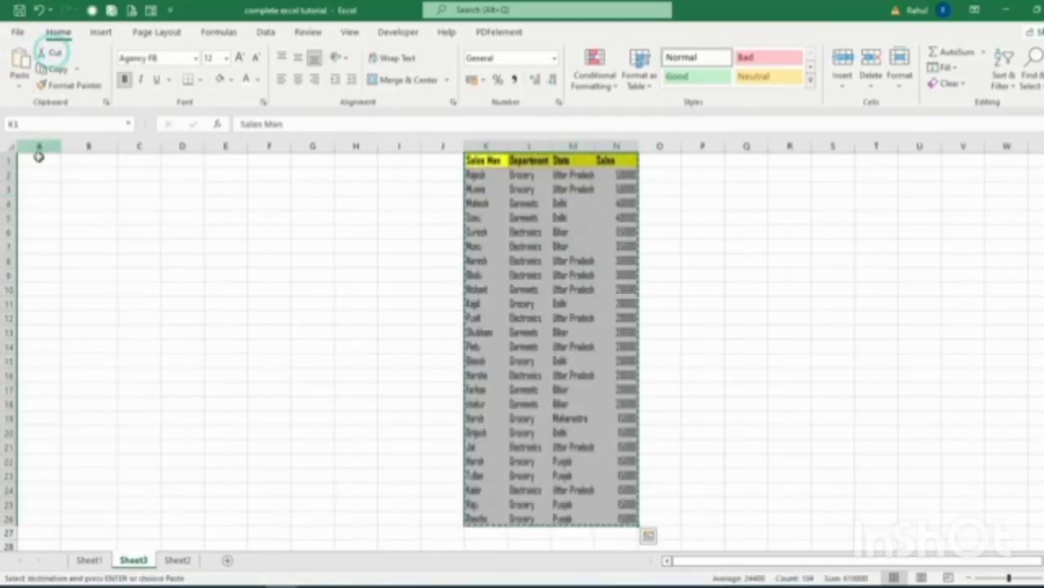
click(37, 162)
click(20, 64)
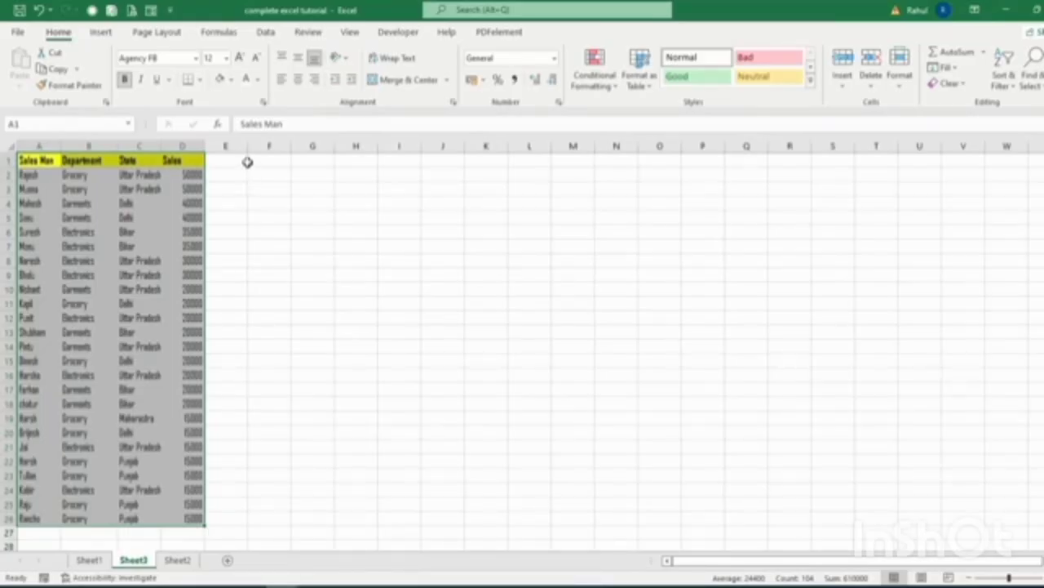
click(103, 33)
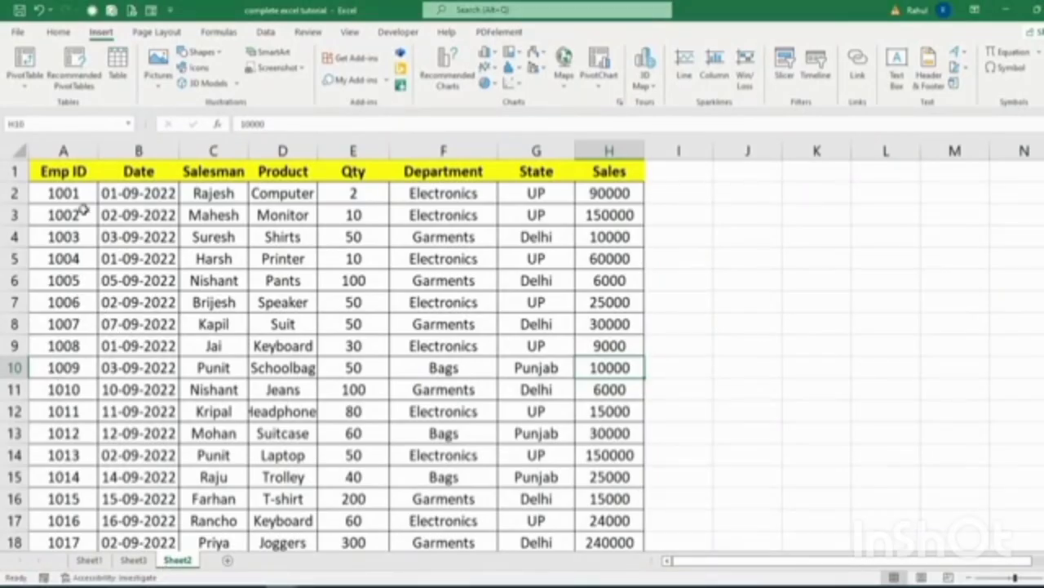
click(129, 199)
click(193, 197)
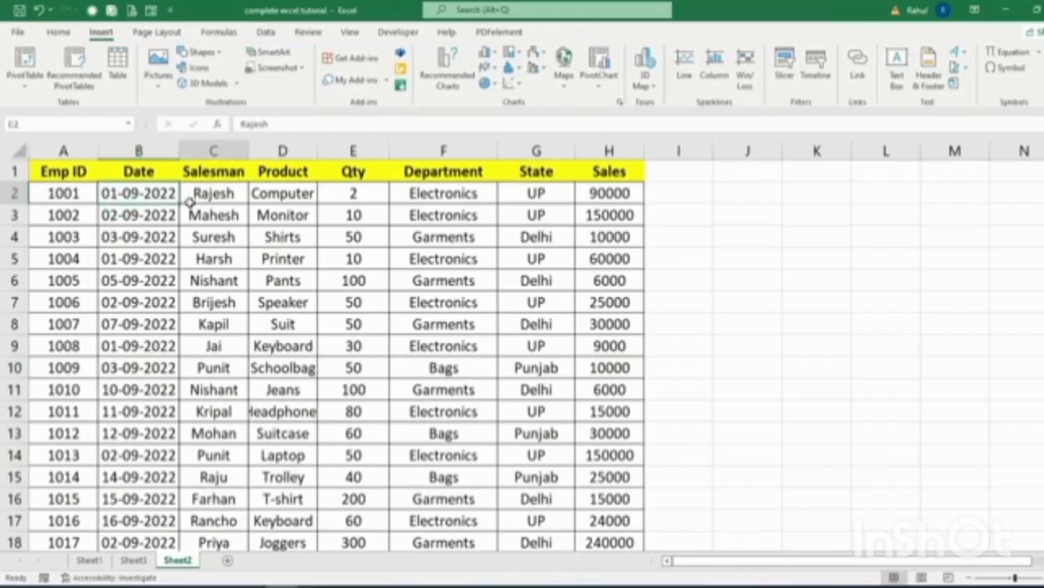
click(300, 207)
click(354, 198)
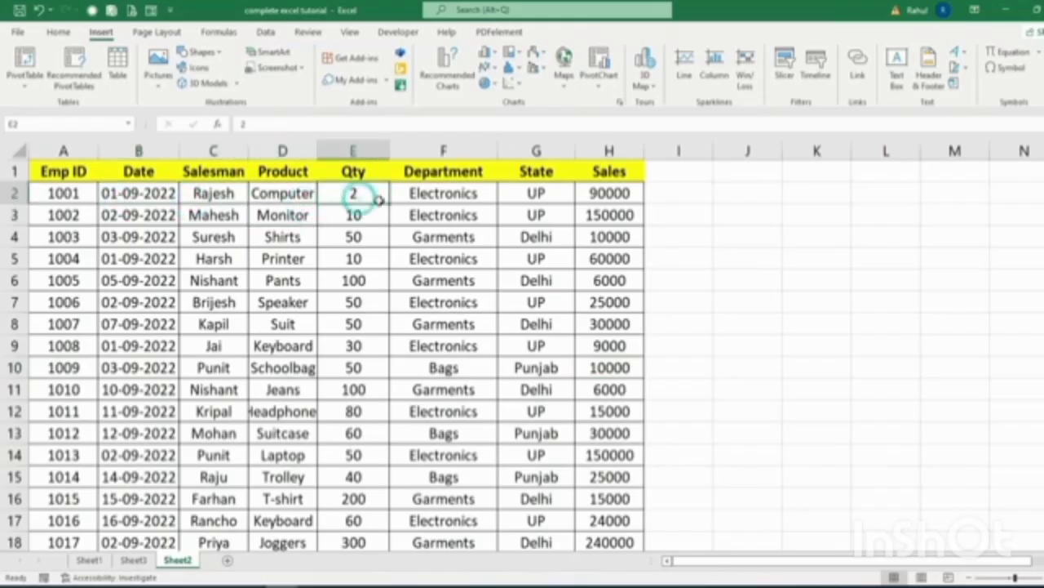
click(445, 206)
click(526, 195)
click(591, 194)
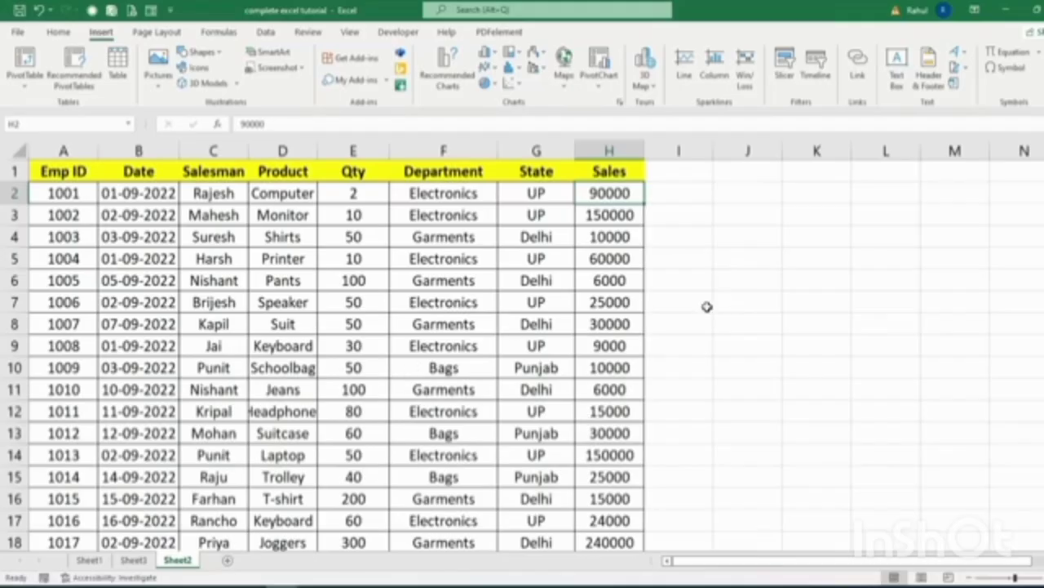
click(62, 201)
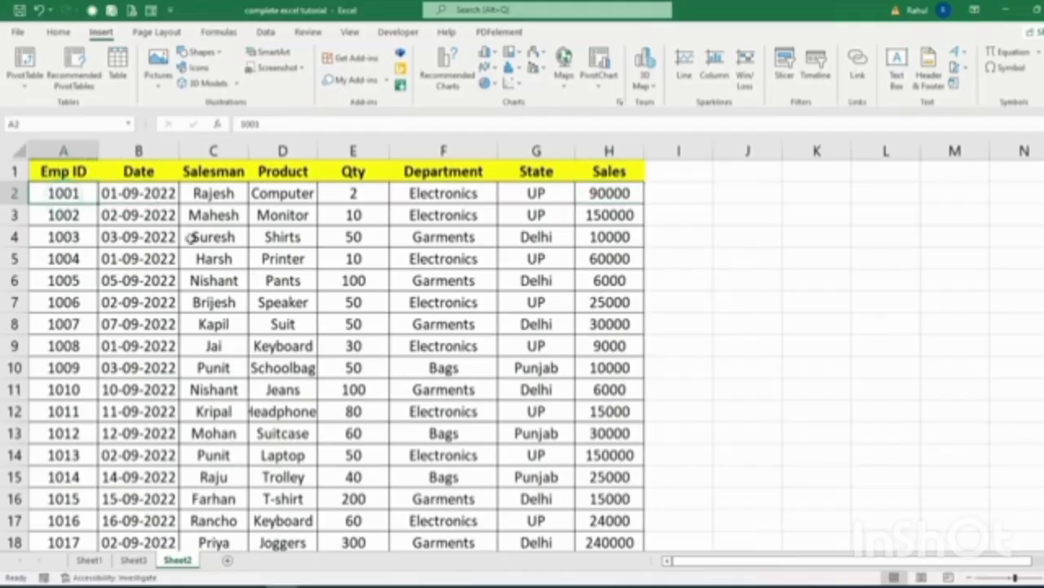
click(460, 196)
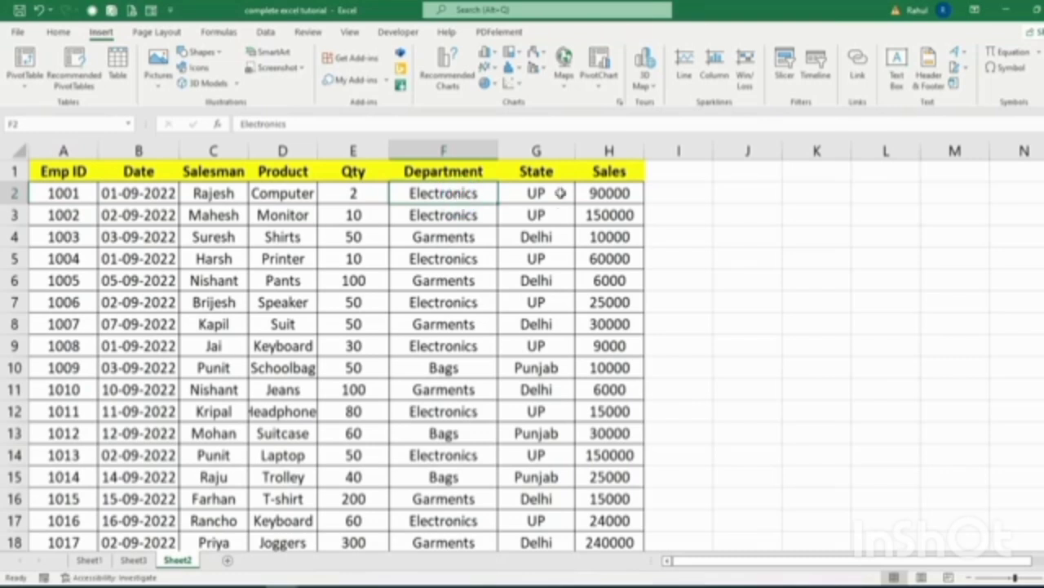
click(581, 188)
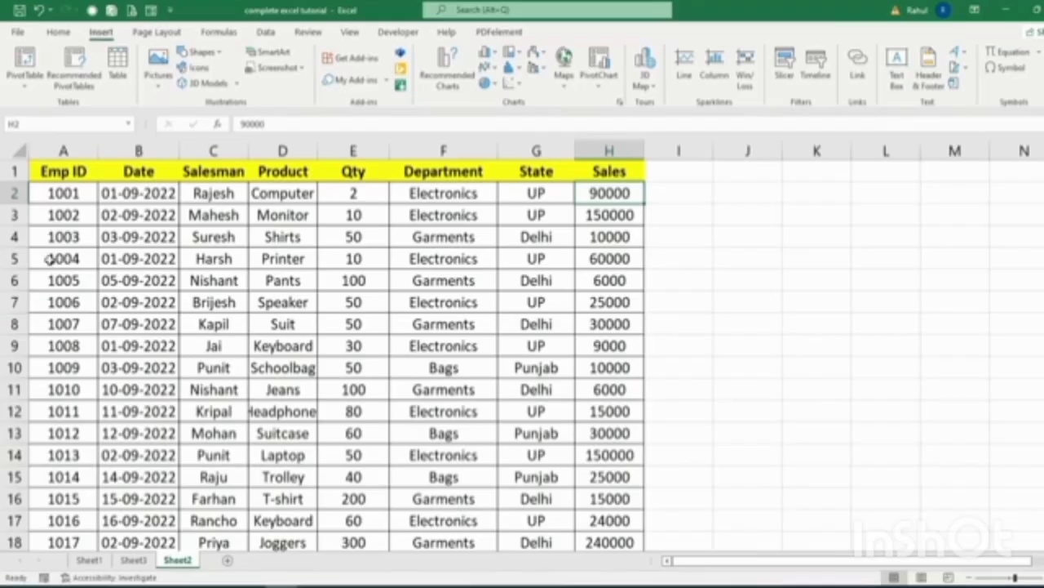
click(52, 172)
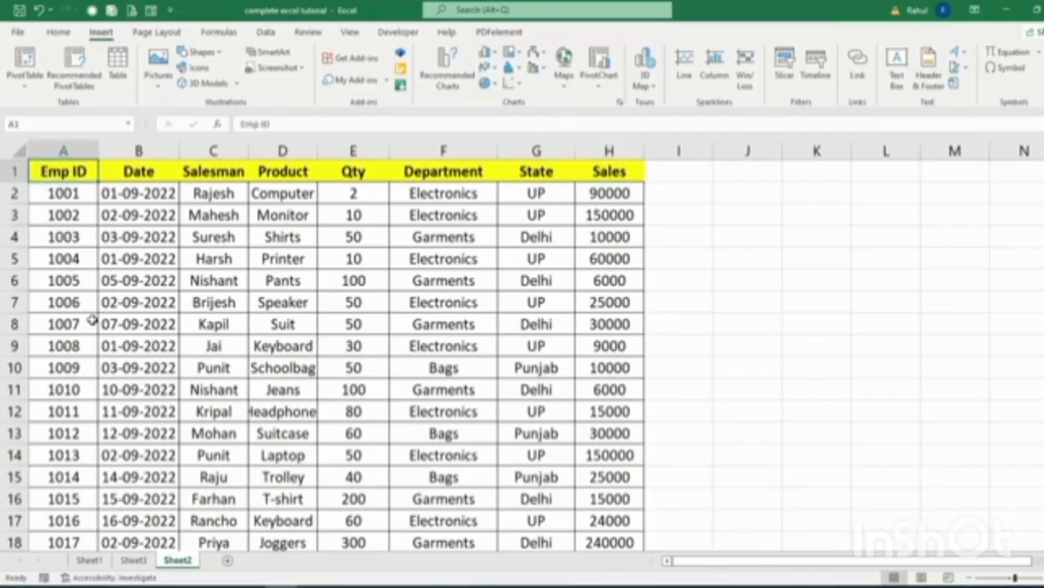
Select the whole Emp ID table A1:H21 and start a PivotTable from it.
key(ctrl+shift+Down)
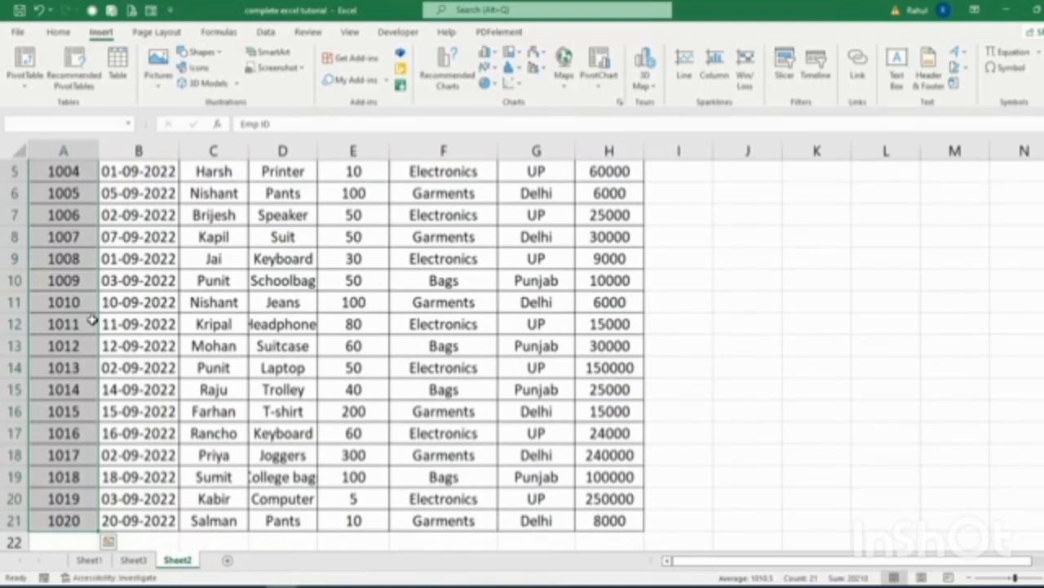
key(ctrl+shift+Right)
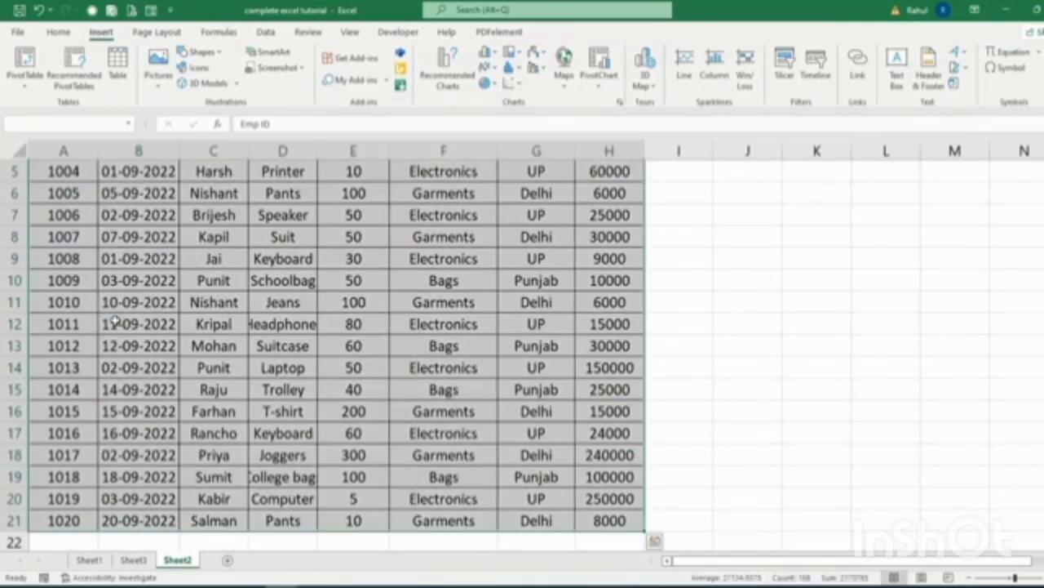
scroll(482, 382, up, 2)
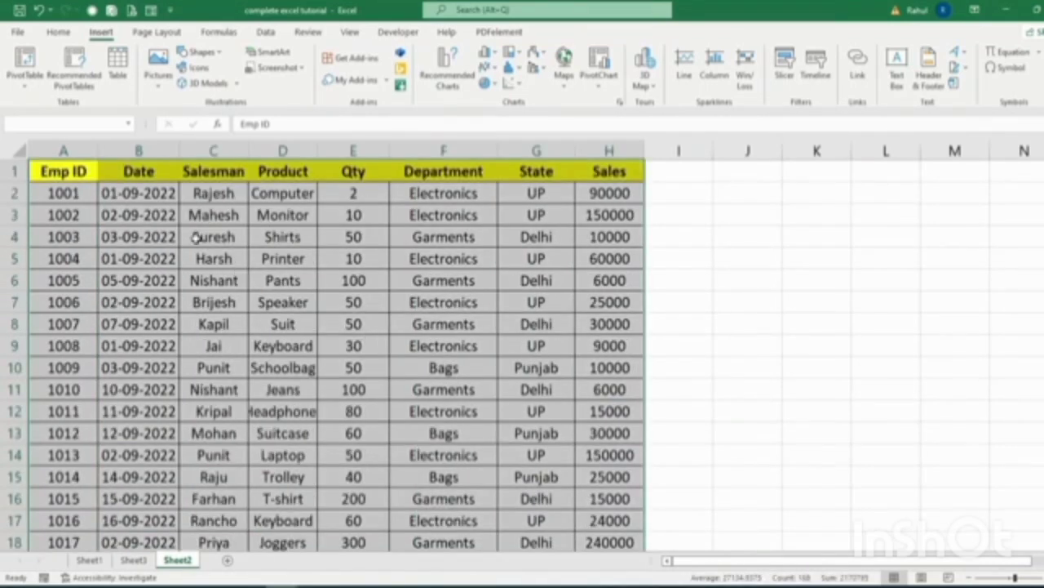
click(27, 64)
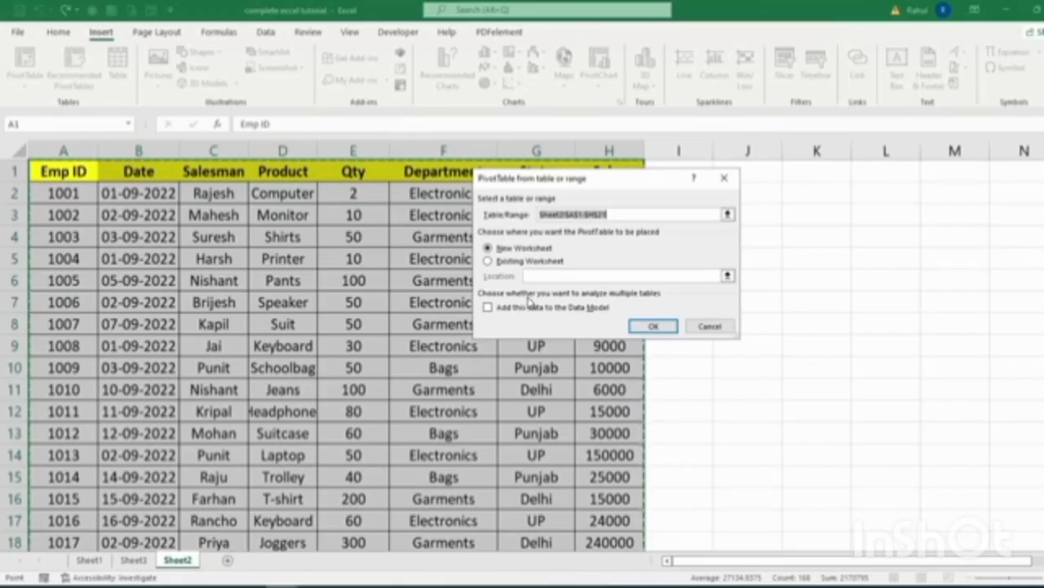
Place the PivotTable on a new Sheet4, then reposition and enlarge the field list pane.
click(655, 326)
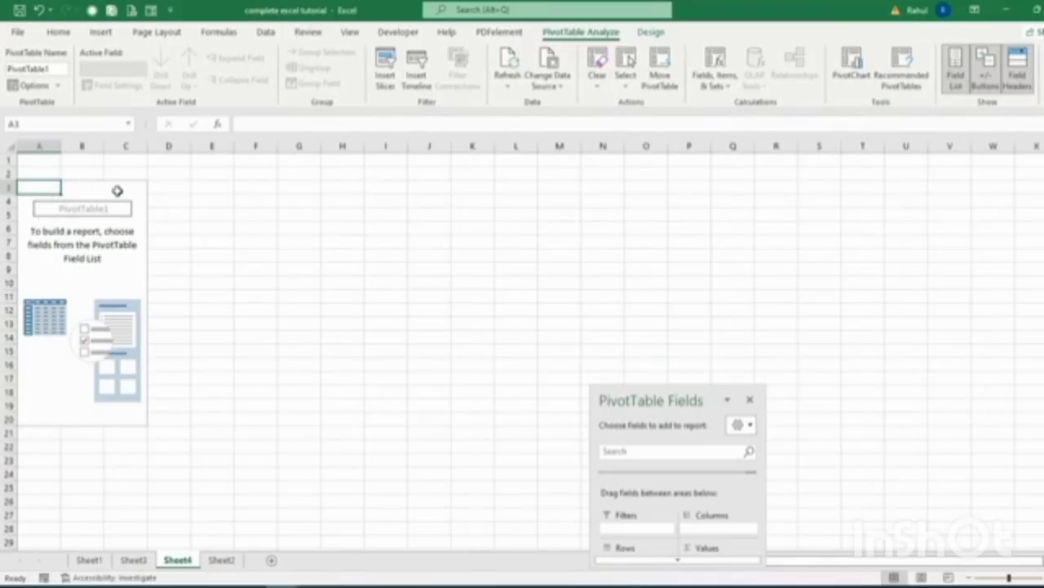
drag(671, 402, 977, 132)
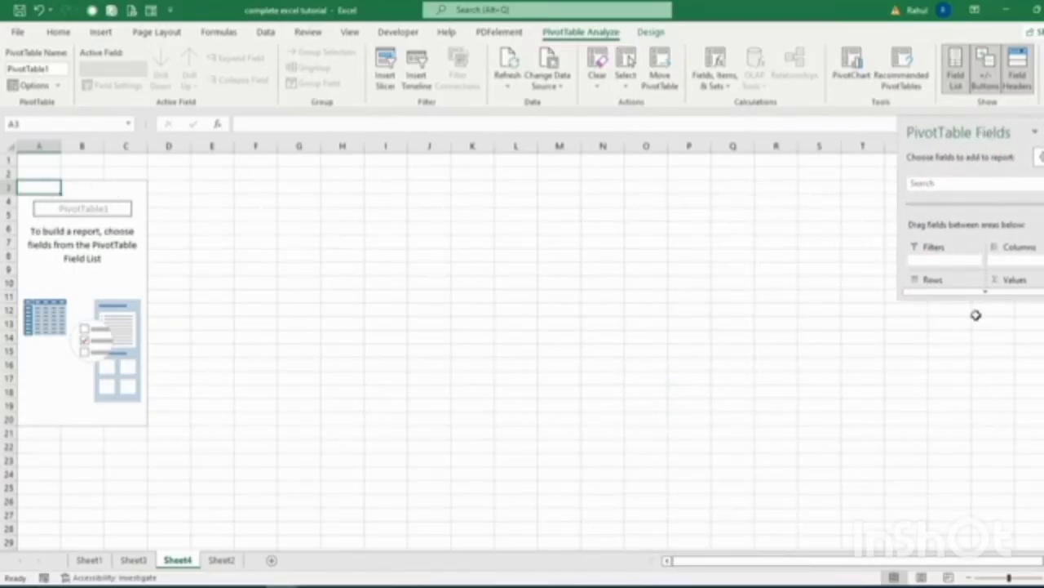
drag(985, 298, 993, 547)
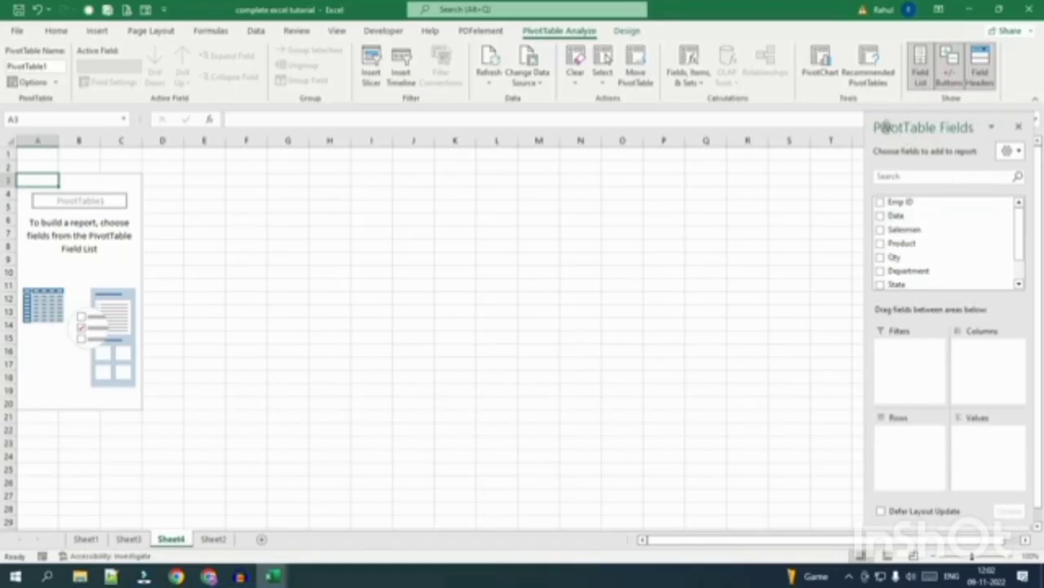
Select the empty PivotTable1 and turn on its PivotTable Fields list.
click(1020, 129)
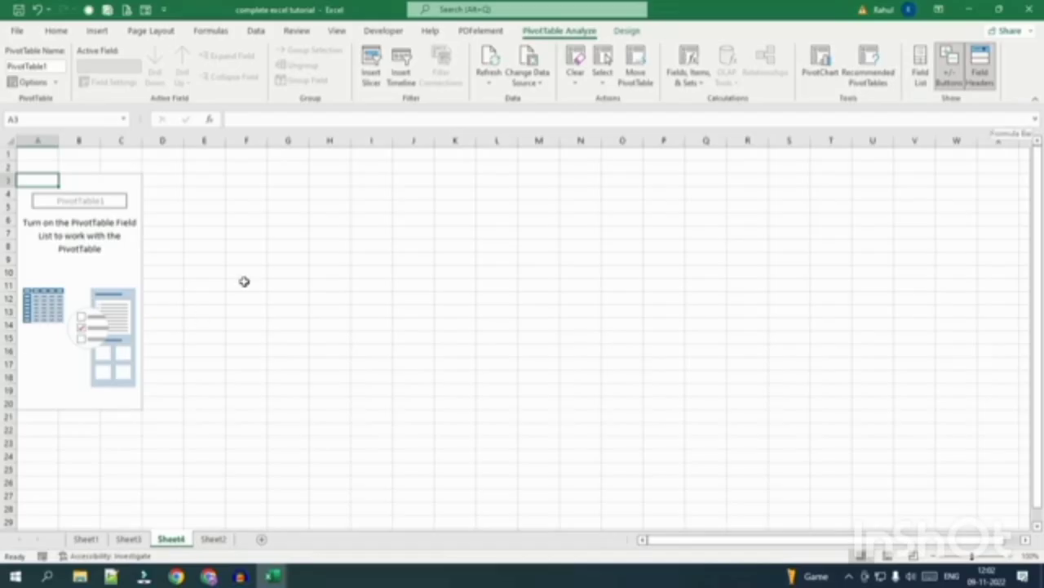
click(259, 247)
click(96, 239)
click(451, 234)
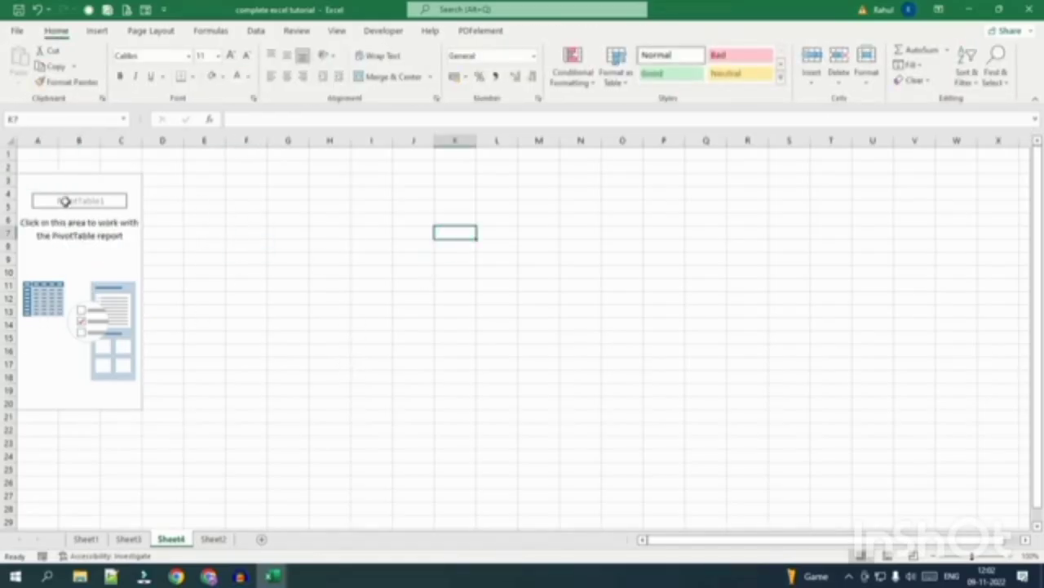
click(88, 252)
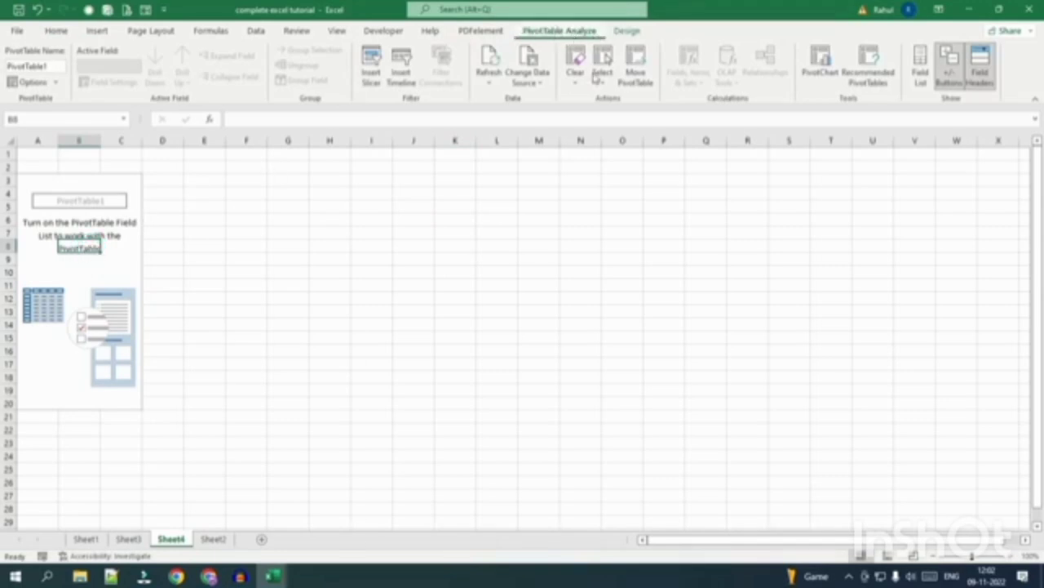
click(921, 69)
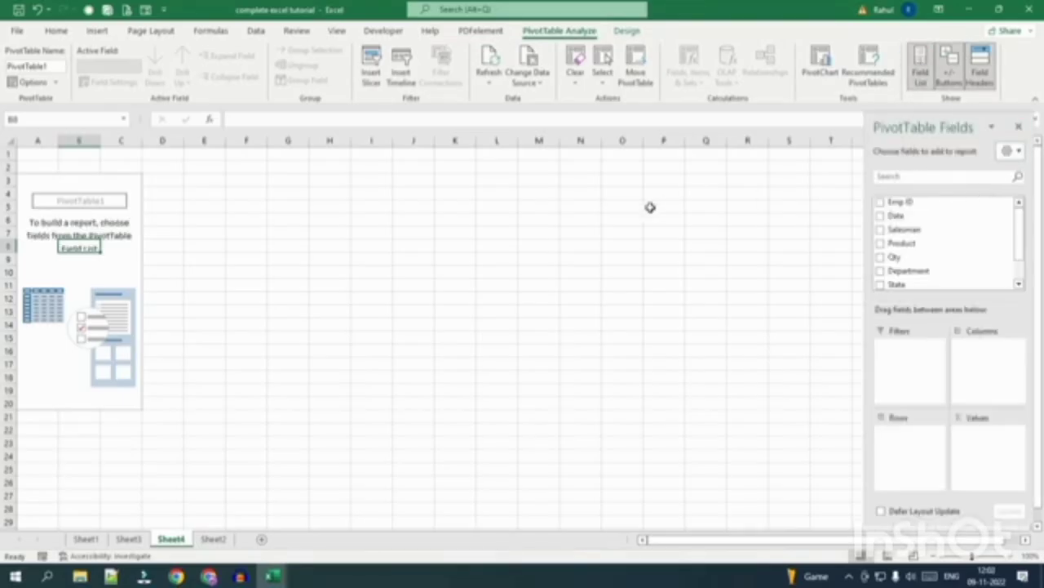
Check the source data on Sheet2, then return and reselect the Sheet4 PivotTable.
click(214, 540)
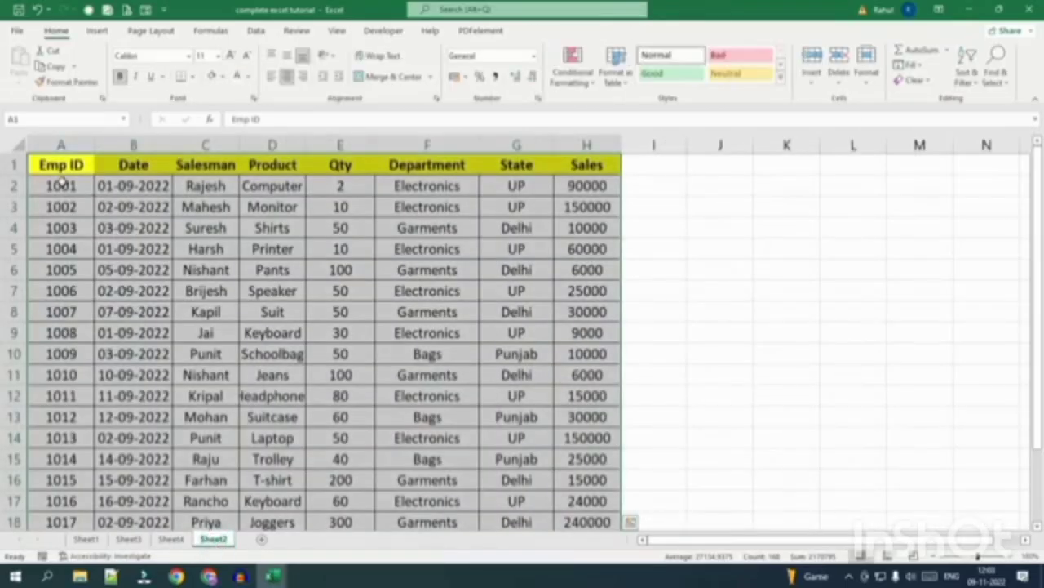
click(171, 539)
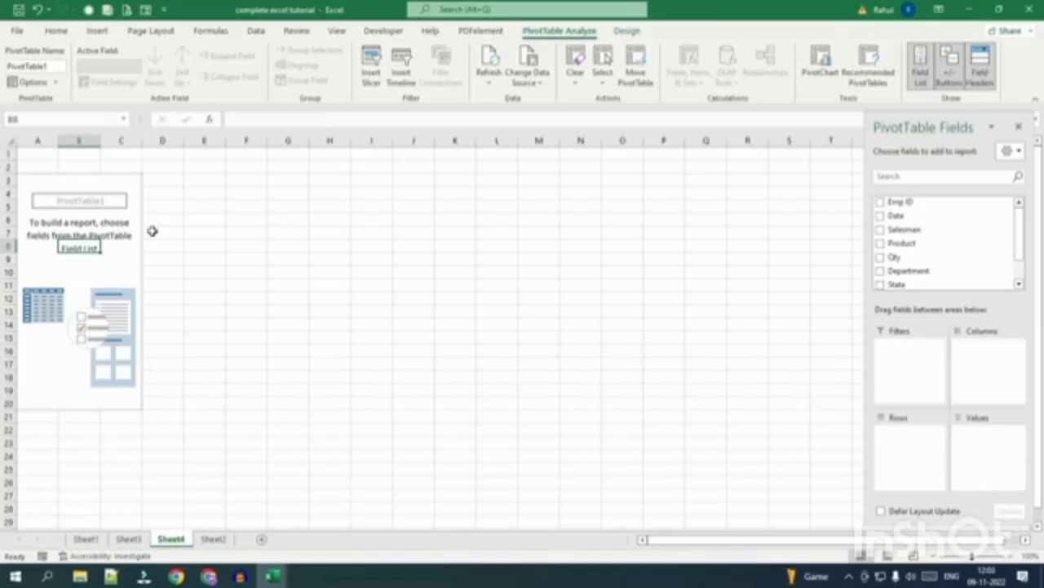
click(746, 259)
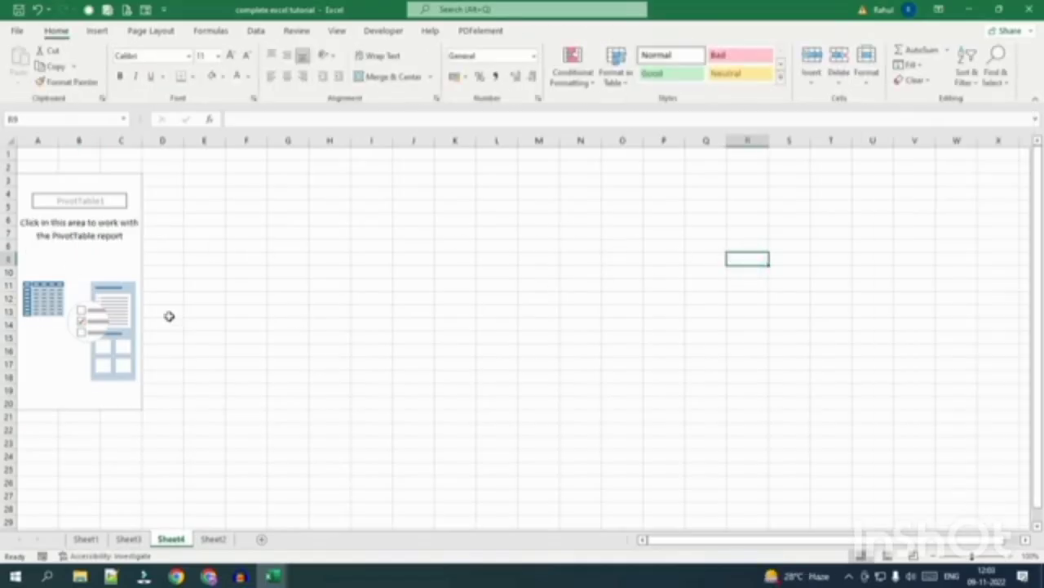
click(84, 251)
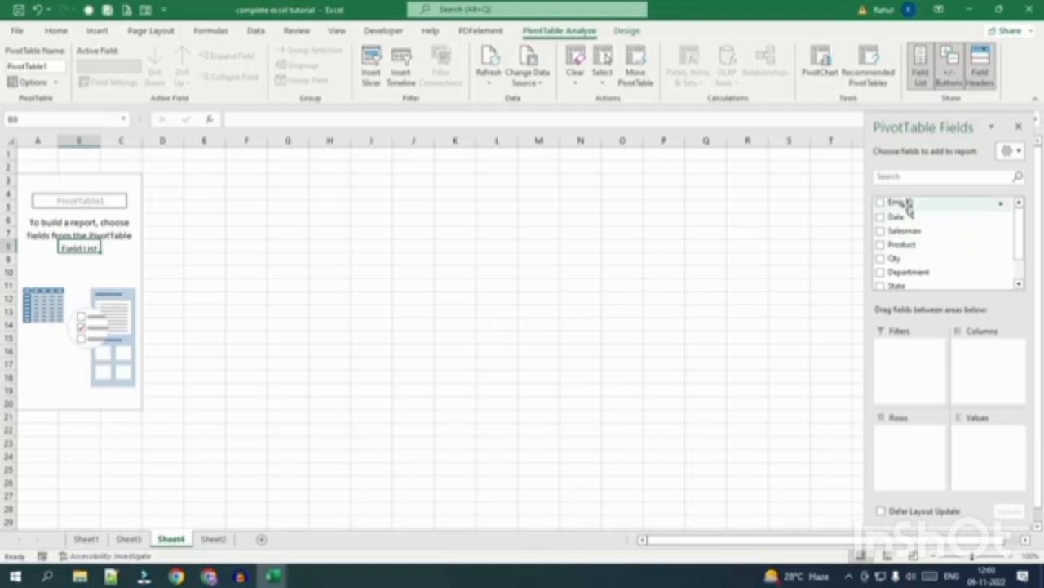
Put Emp ID in the pivot Rows and Product in the Columns area.
drag(906, 202, 920, 449)
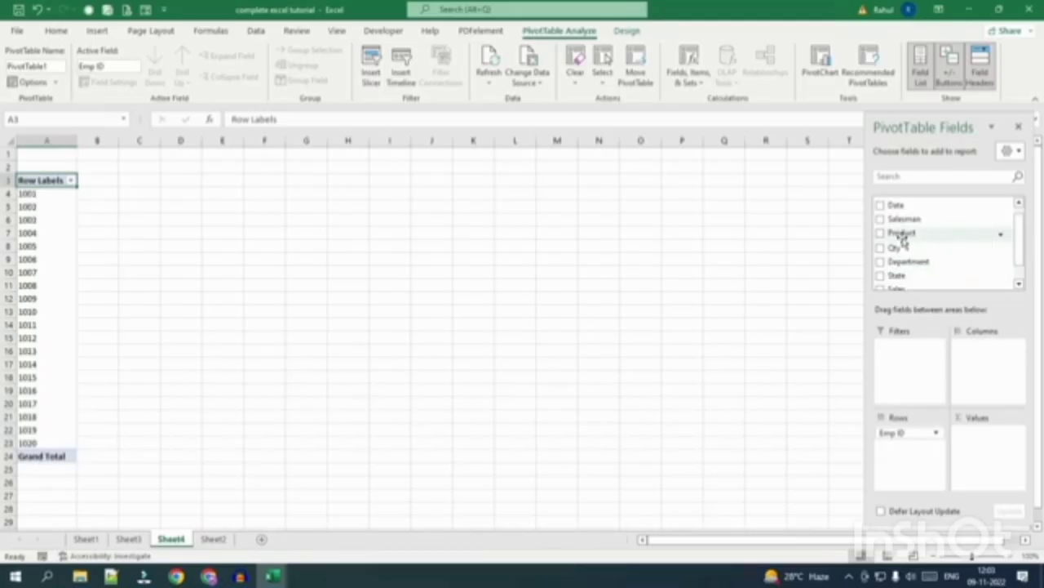
drag(902, 237, 908, 446)
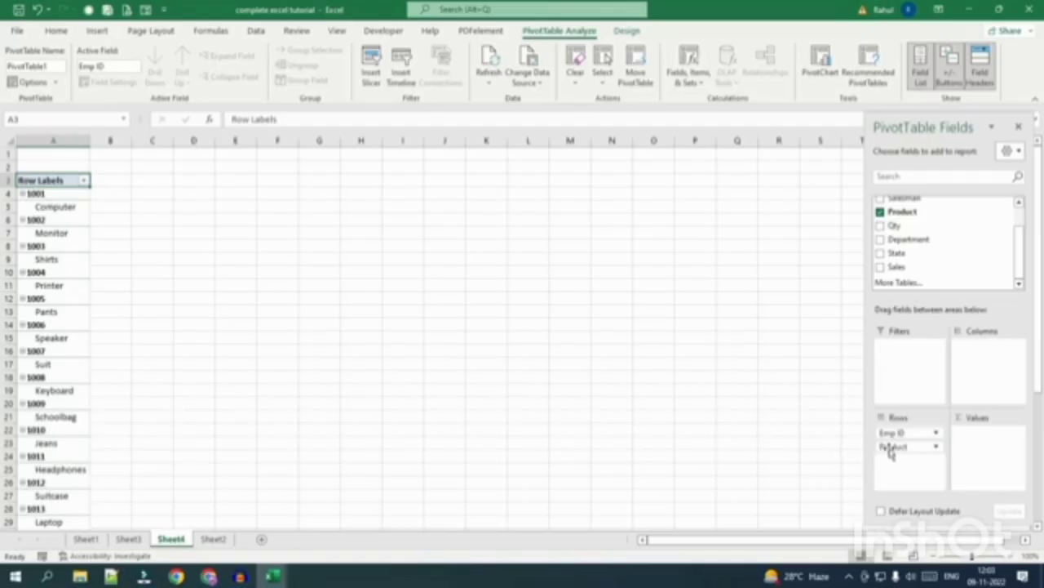
drag(893, 452, 893, 454)
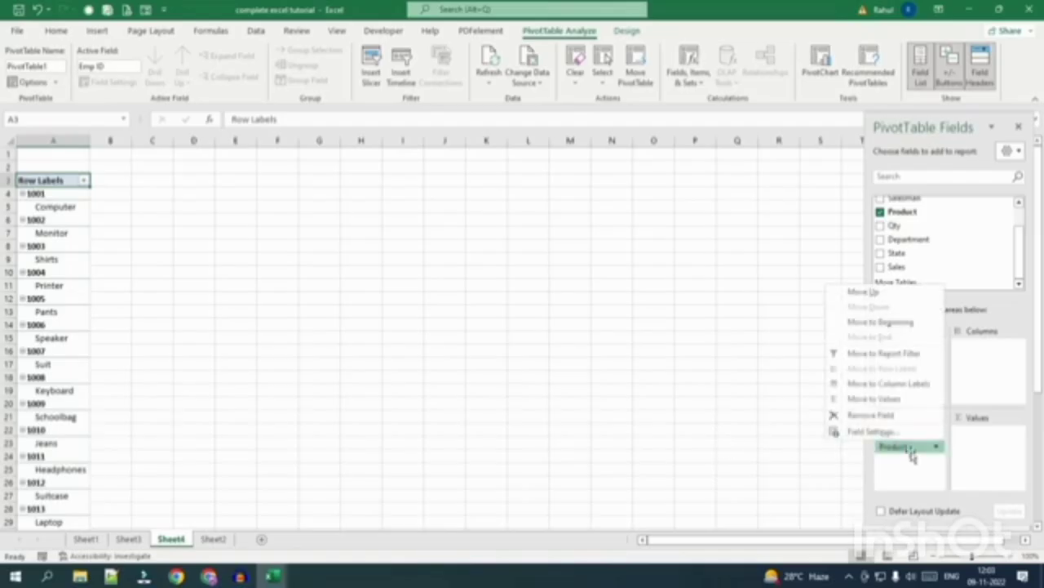
drag(898, 447, 962, 369)
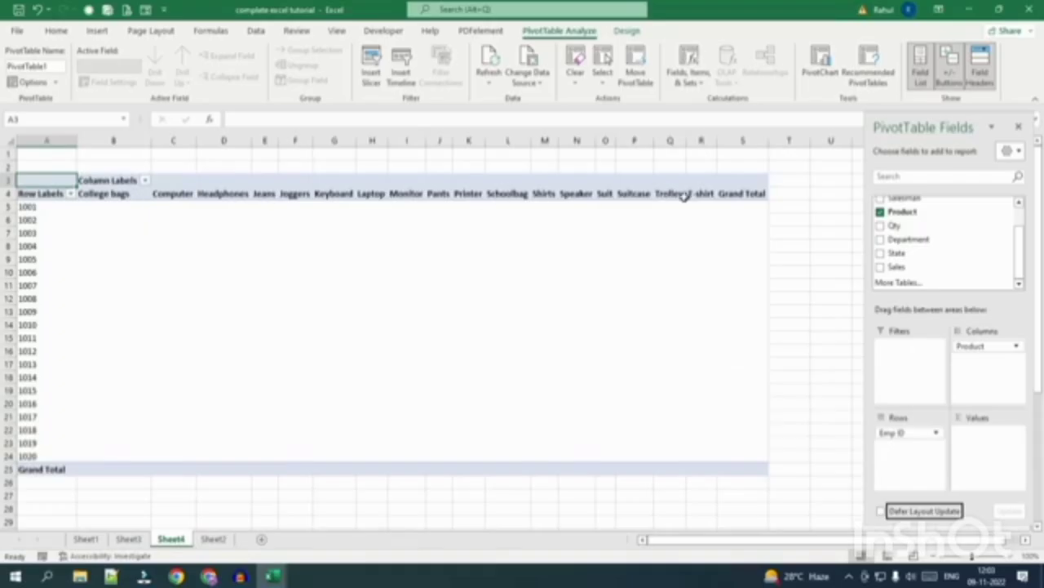
Go back to the Sheet4 pivot and add Sales to Values as Sum of Sales.
click(129, 540)
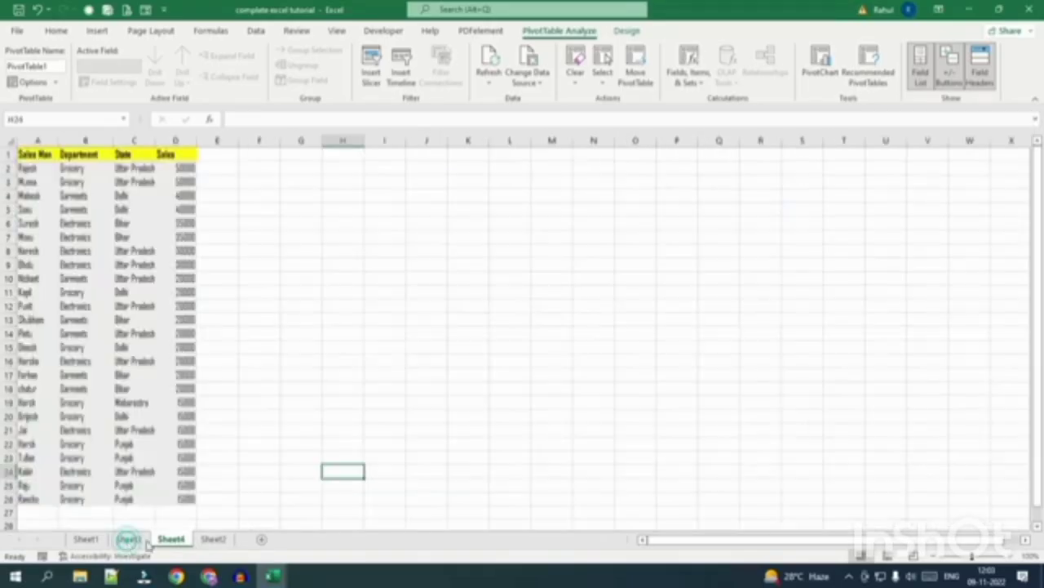
click(214, 540)
click(169, 540)
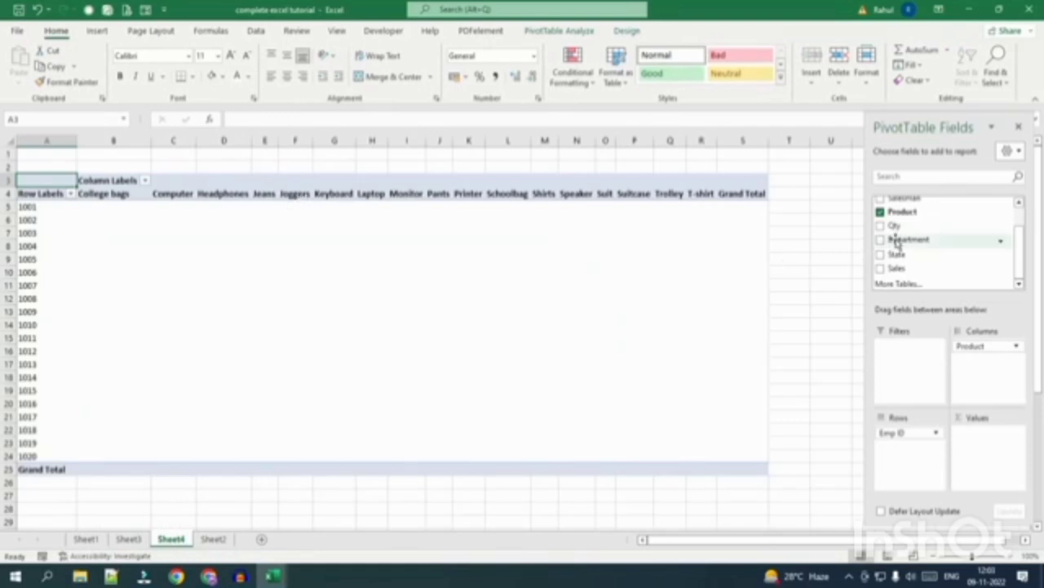
drag(897, 239, 963, 364)
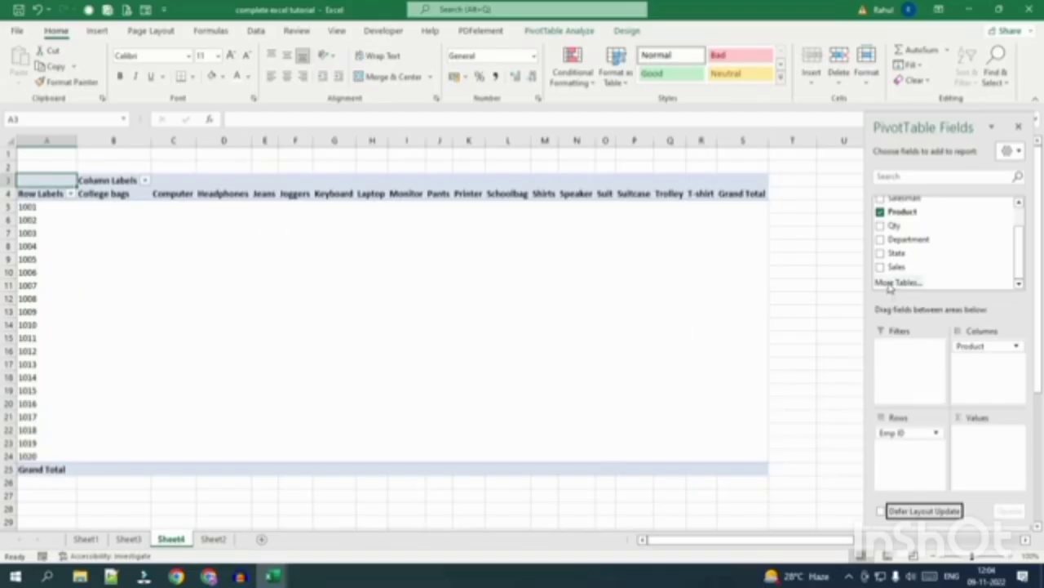
drag(897, 267, 980, 446)
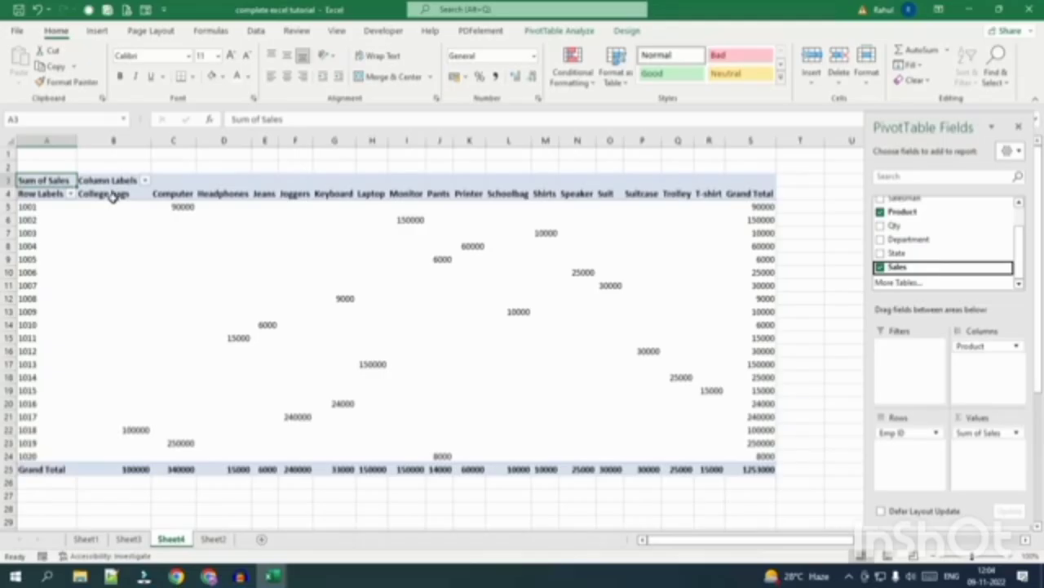
Inspect the College bags figures, the Computer column, and the Emp ID 1001 and 1019 rows.
drag(117, 209, 120, 455)
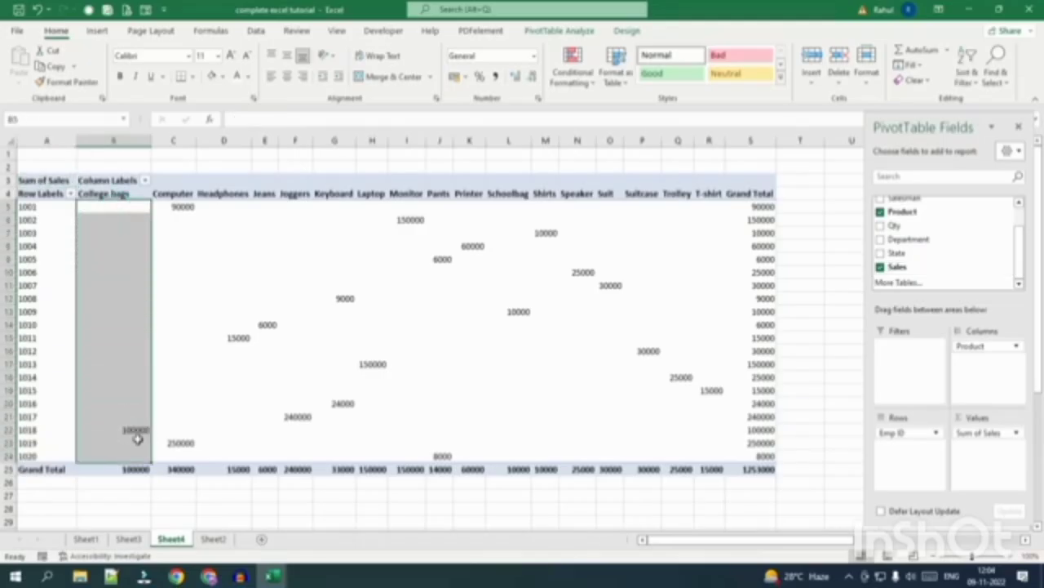
click(132, 431)
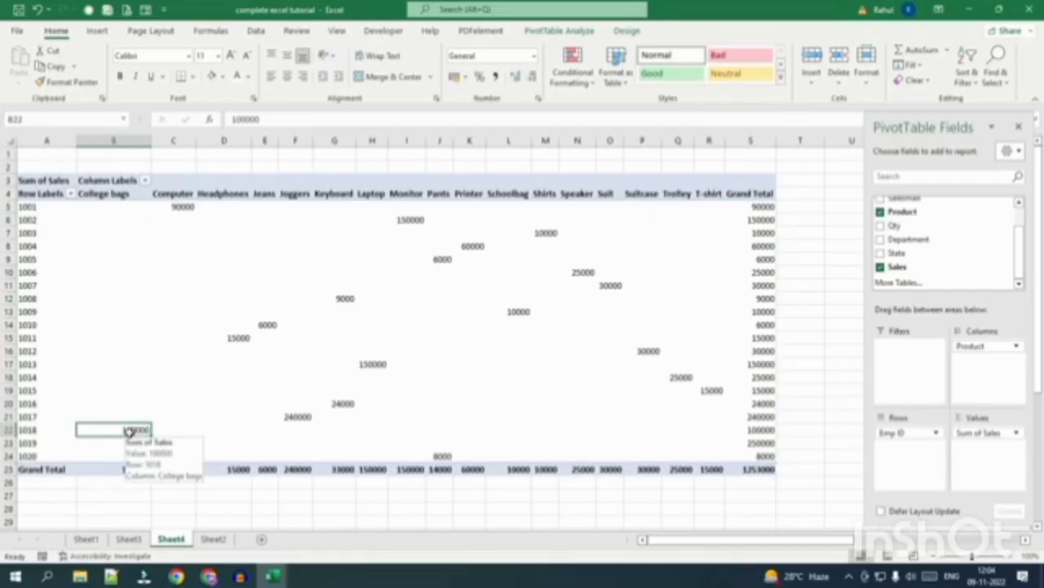
click(174, 194)
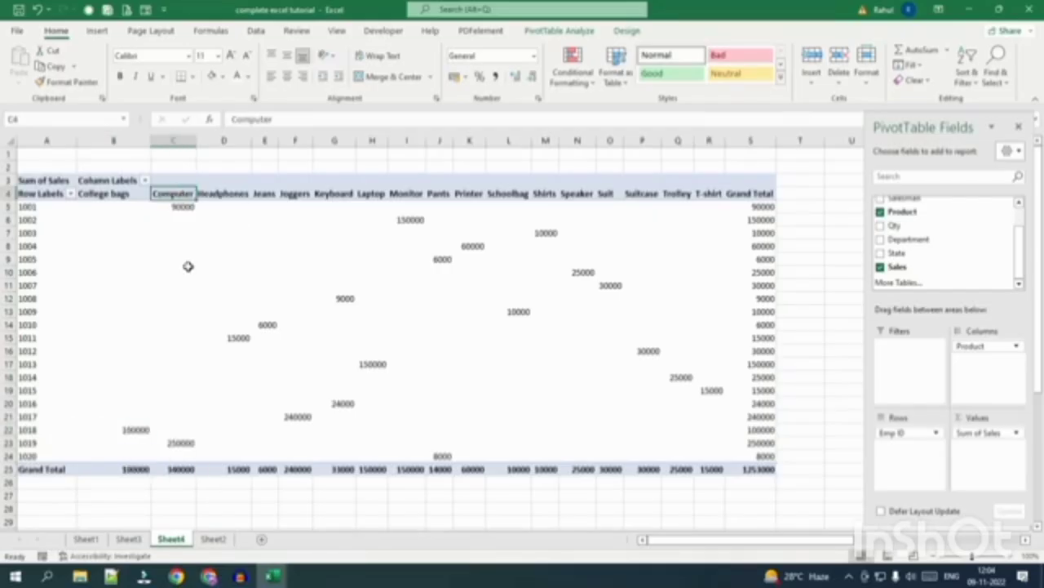
click(27, 209)
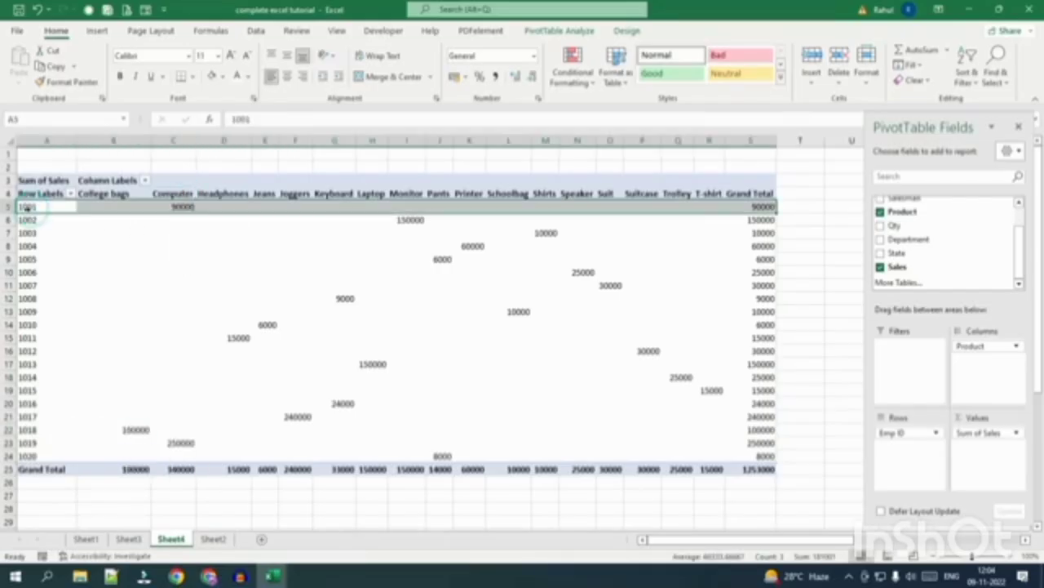
click(26, 442)
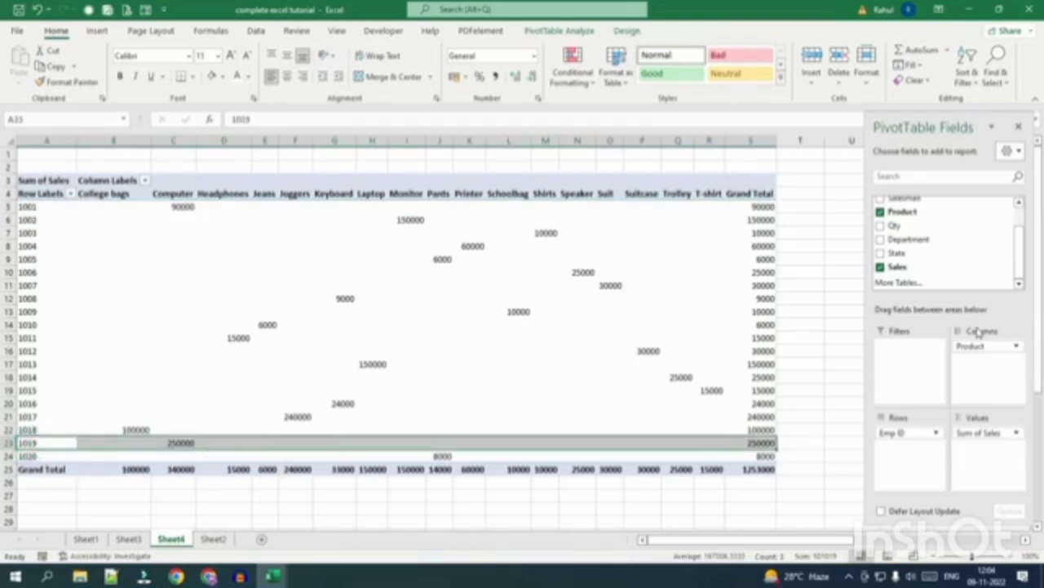
Swap Product out of the pivot columns for Department, and check the Bags 165000 and 1253000 grand totals.
drag(981, 349, 984, 373)
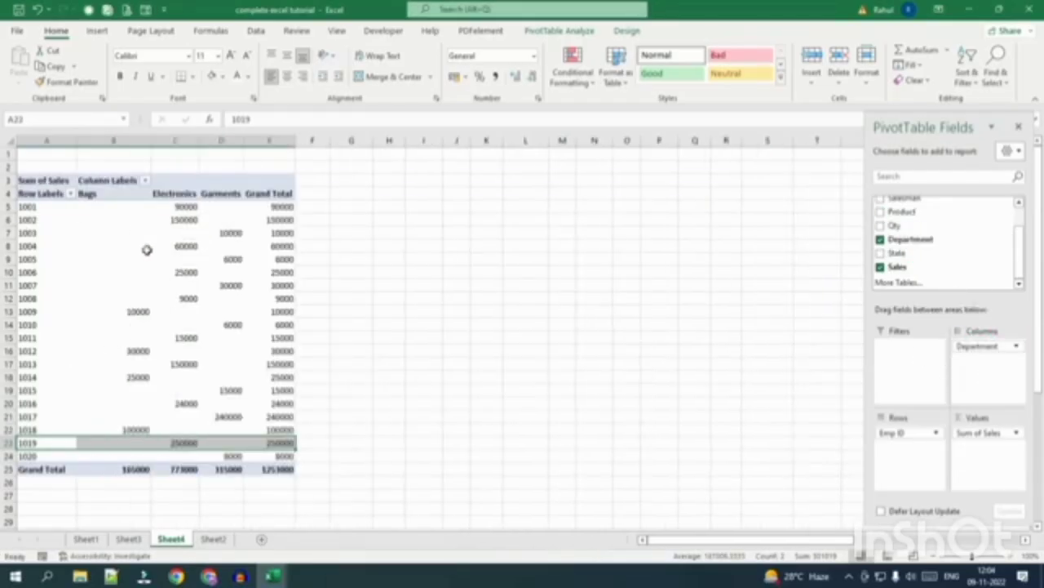
click(96, 194)
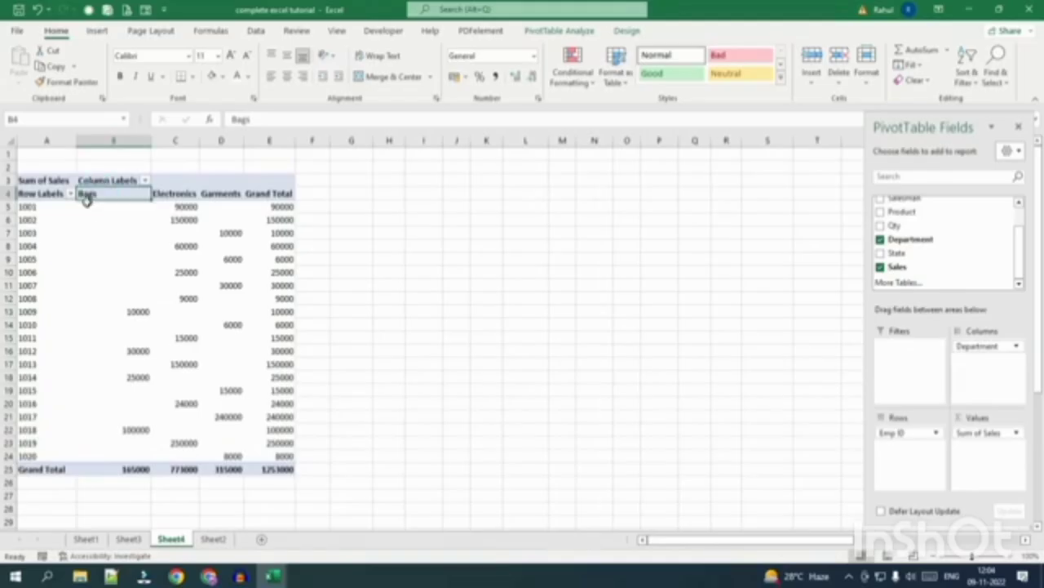
click(122, 470)
mouse_move(137, 466)
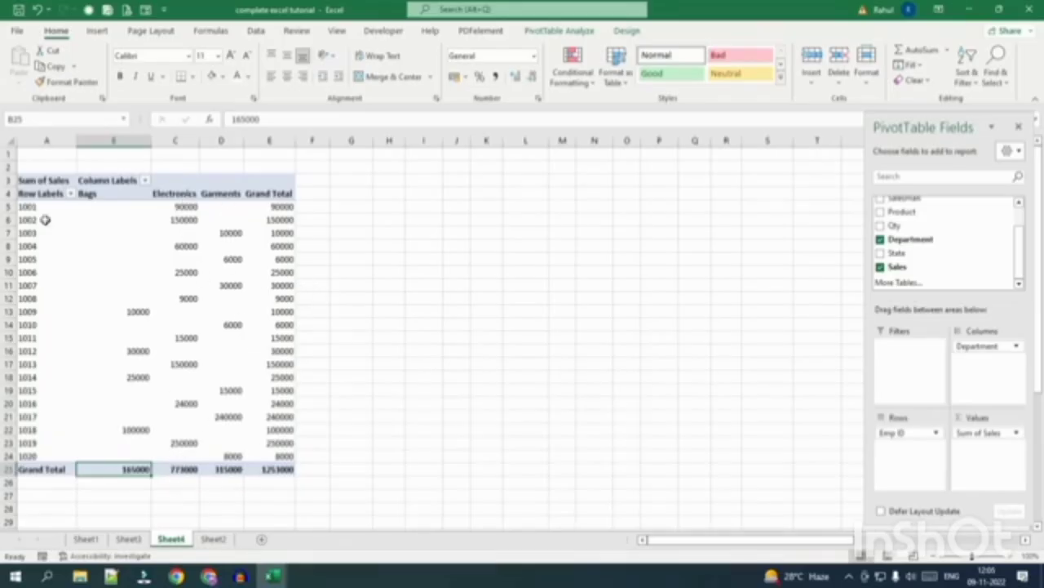
click(270, 470)
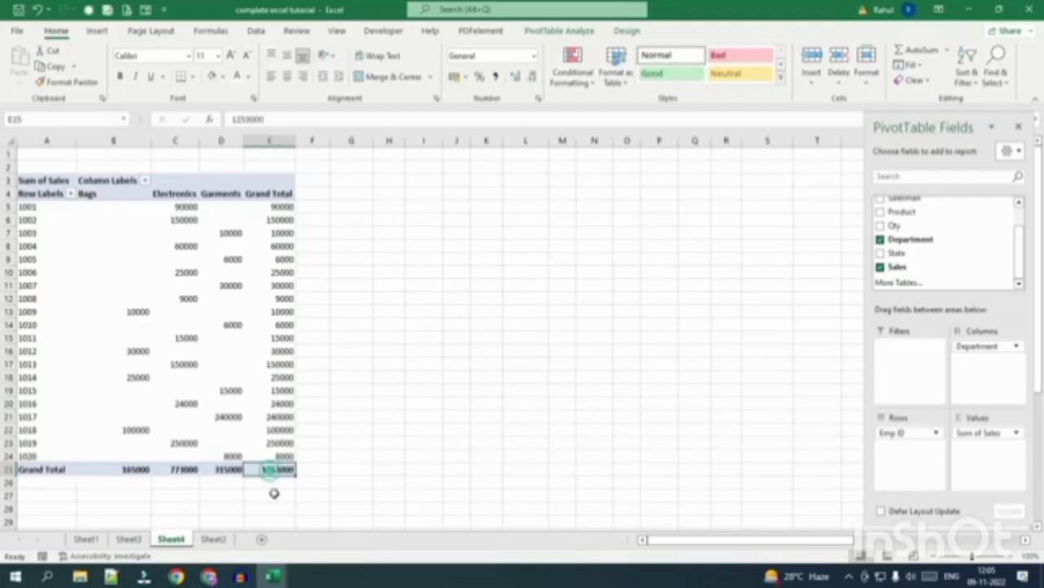
On Sheet4, move Department from Columns into Rows, then into the Filters area.
click(213, 538)
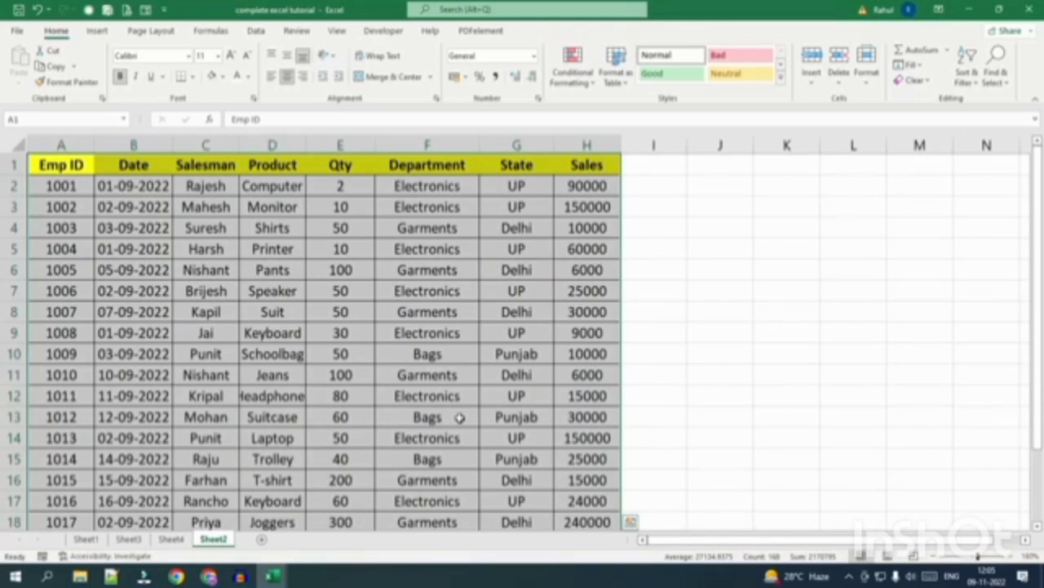
click(170, 539)
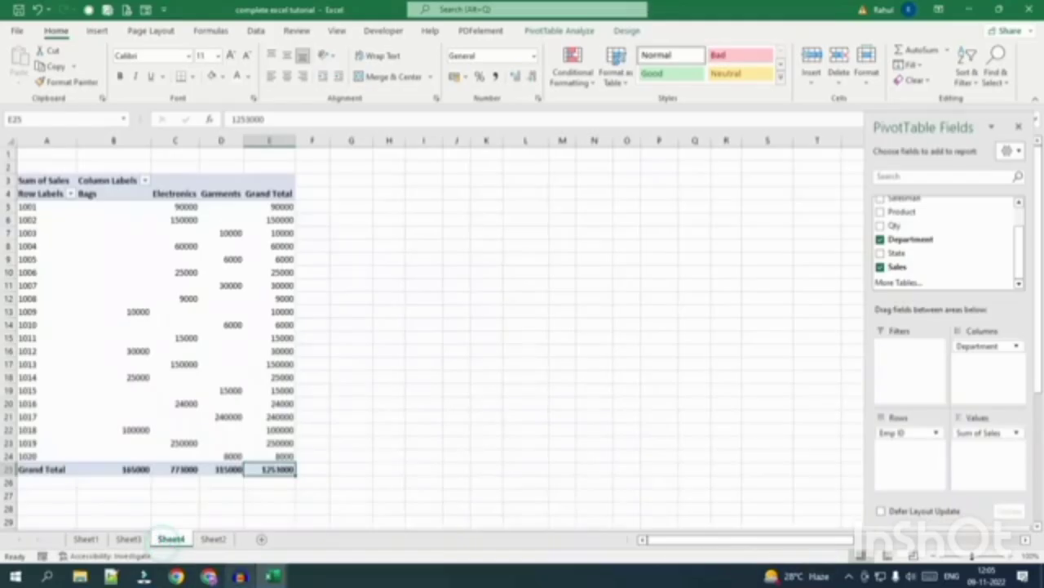
mouse_move(240, 576)
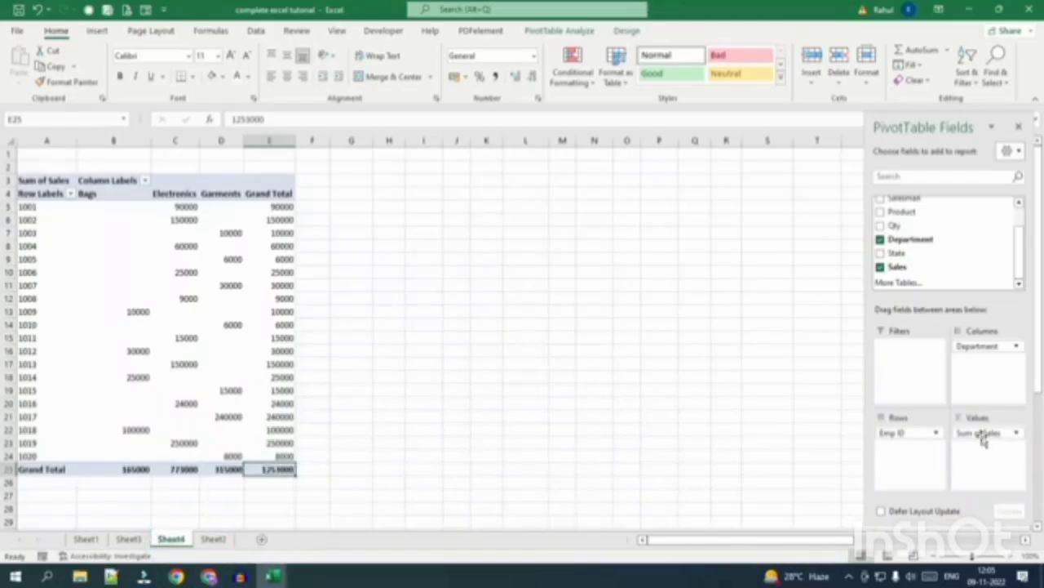
drag(985, 349, 903, 453)
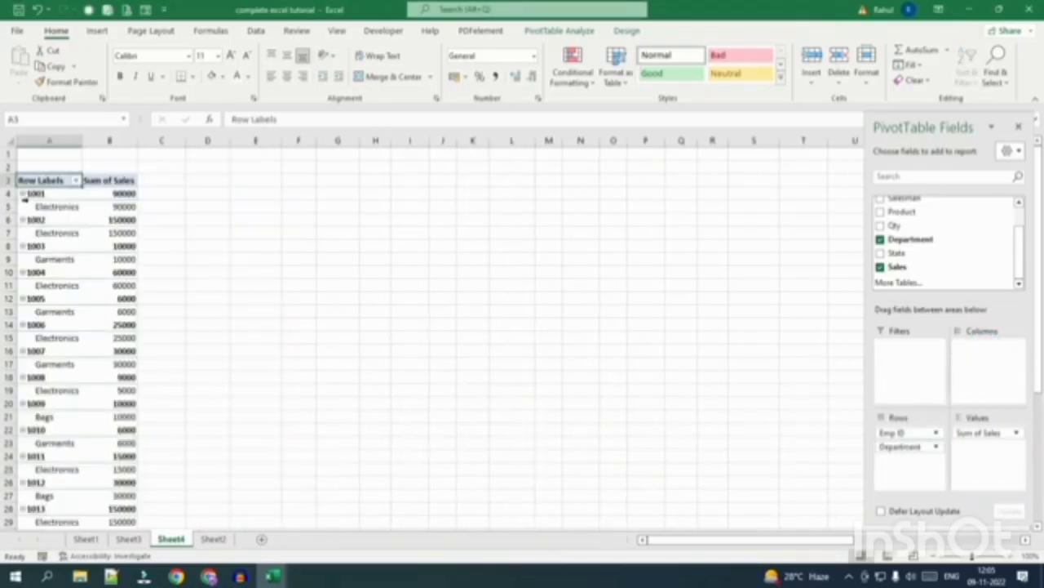
scroll(93, 314, down, 5)
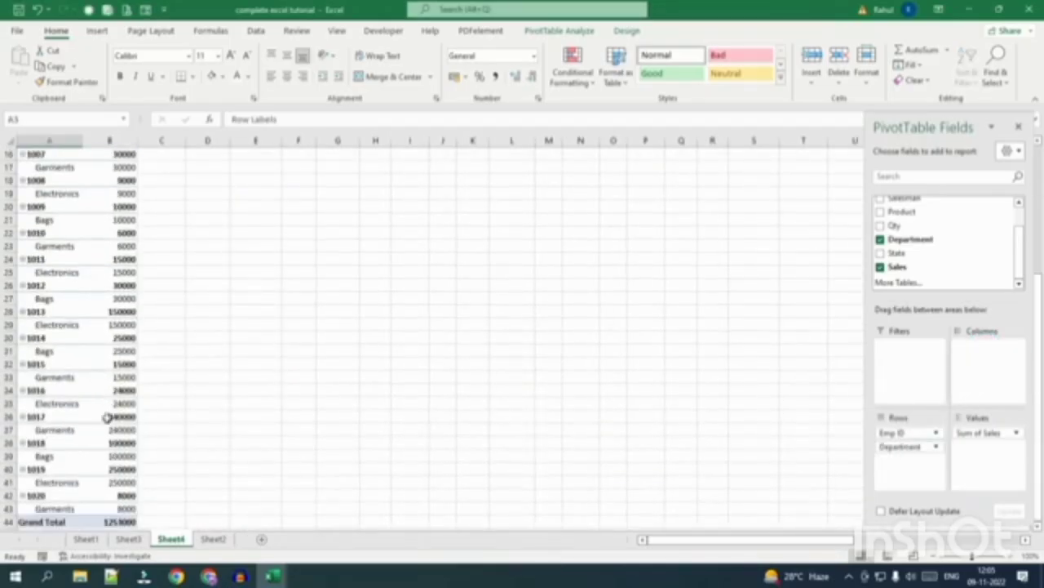
scroll(107, 417, up, 5)
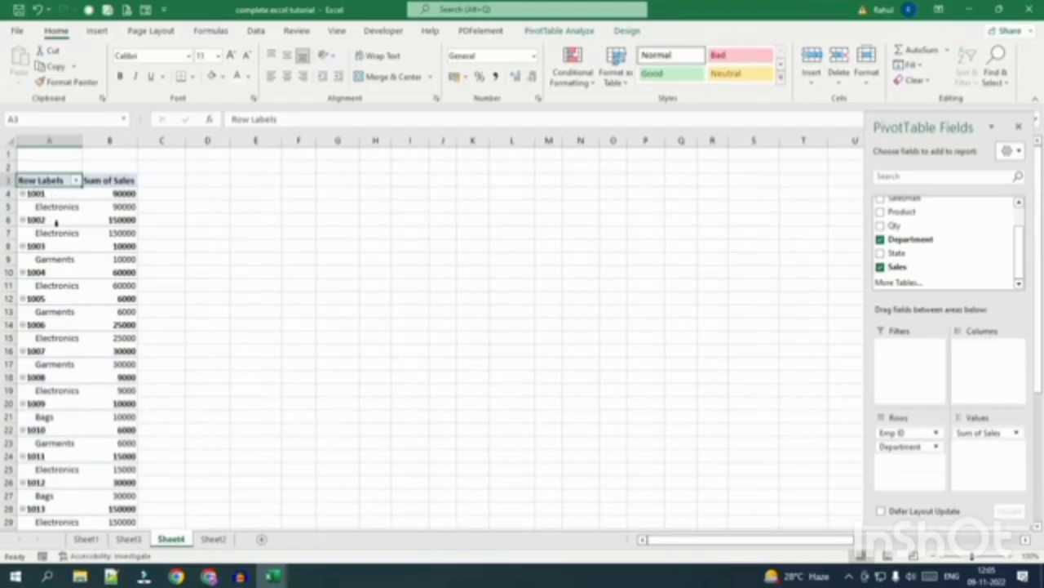
drag(900, 447, 899, 363)
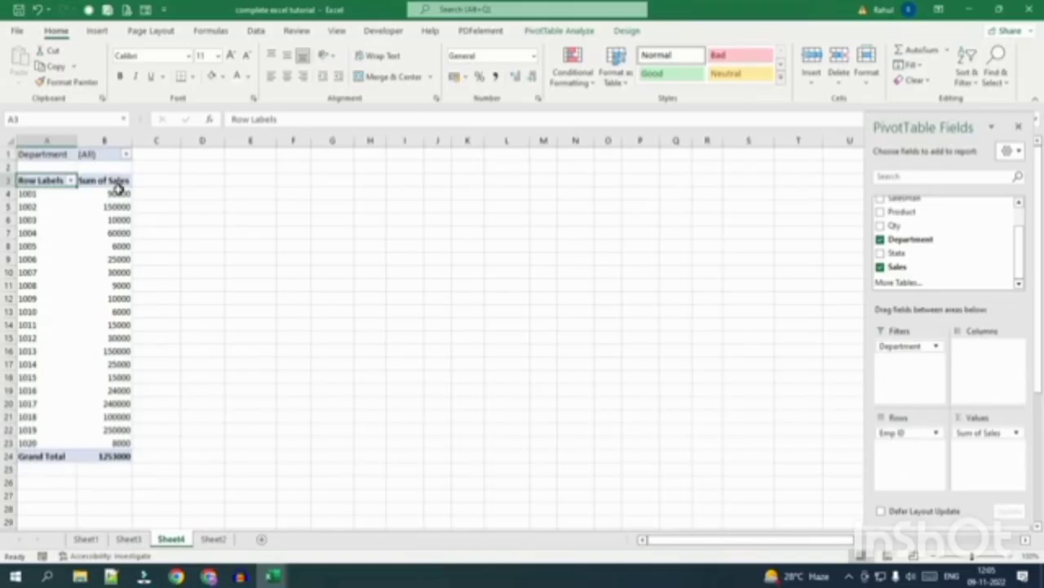
Filter the pivot to the Bags department and check its 165000 grand total.
drag(114, 196, 96, 429)
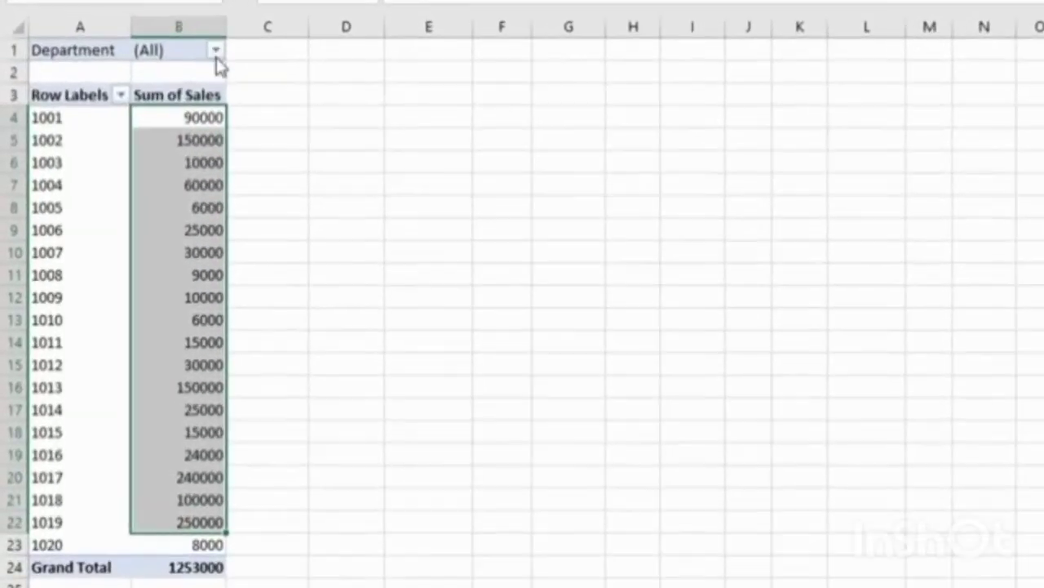
click(158, 114)
click(34, 168)
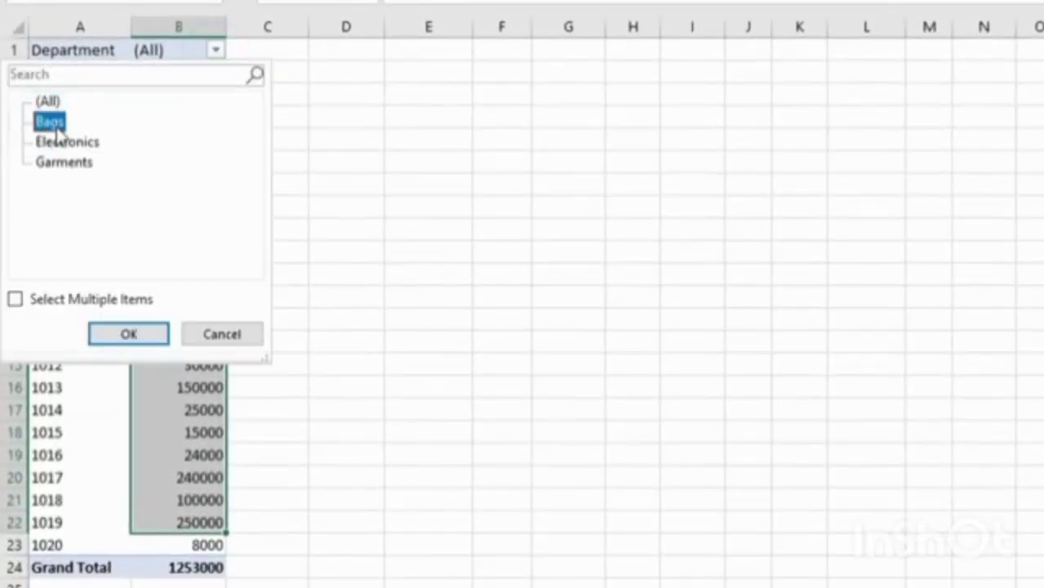
click(154, 329)
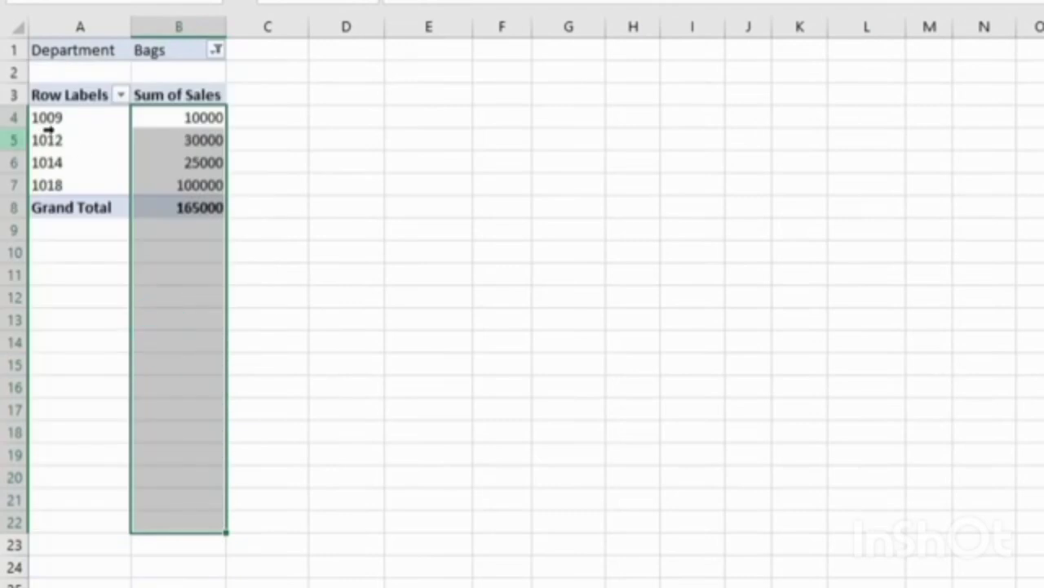
click(204, 214)
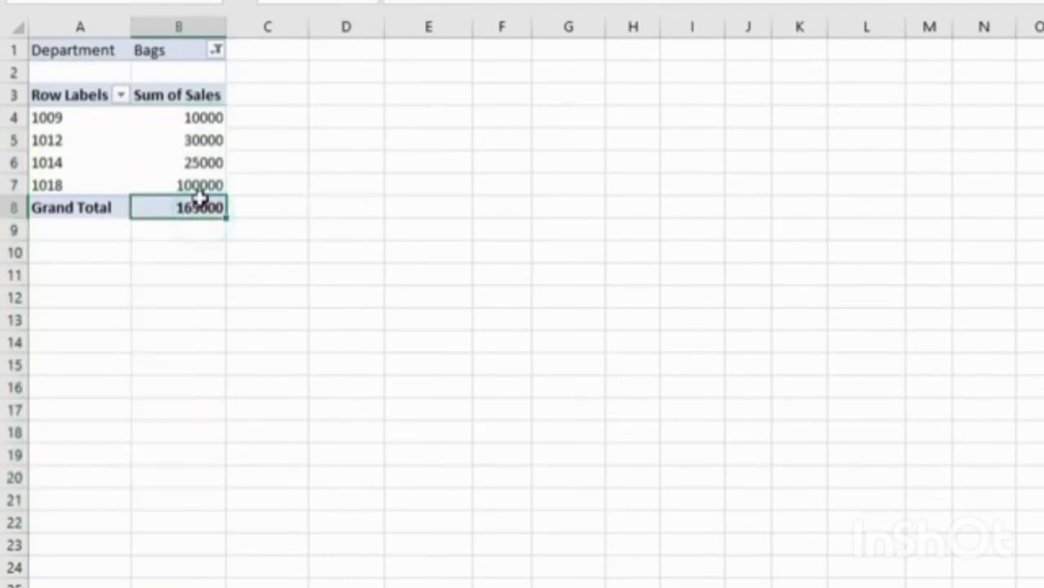
click(253, 417)
ctrl+scroll(253, 417, up, 3)
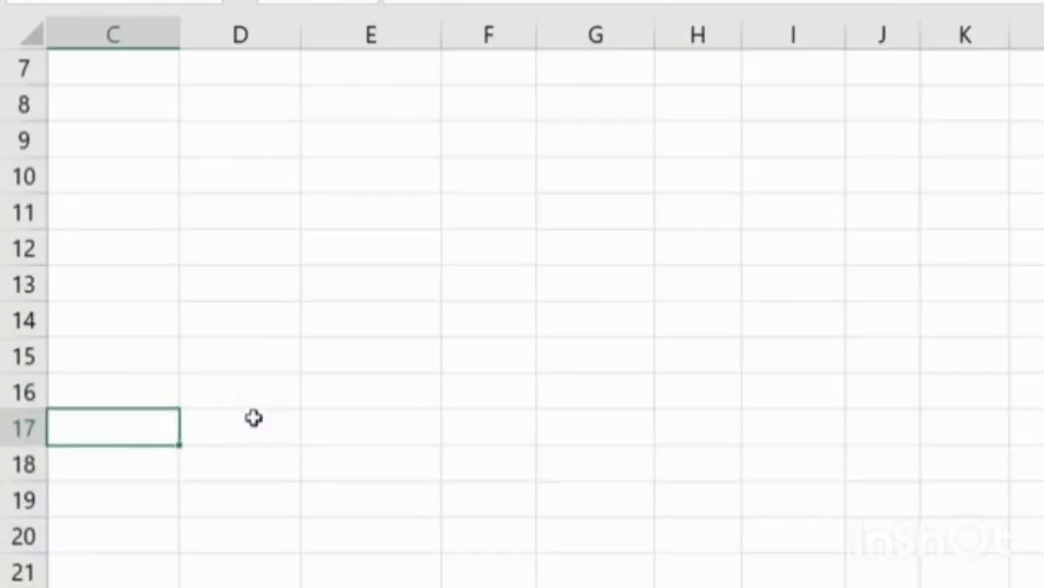
scroll(250, 419, up, 2)
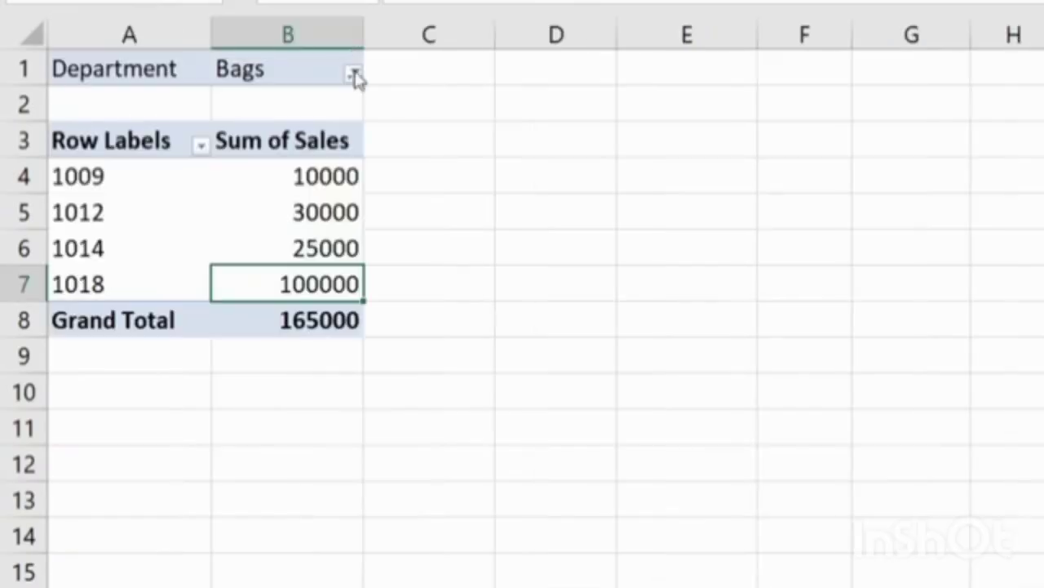
Change the Department filter to Electronics, then to Garments.
click(354, 74)
click(168, 166)
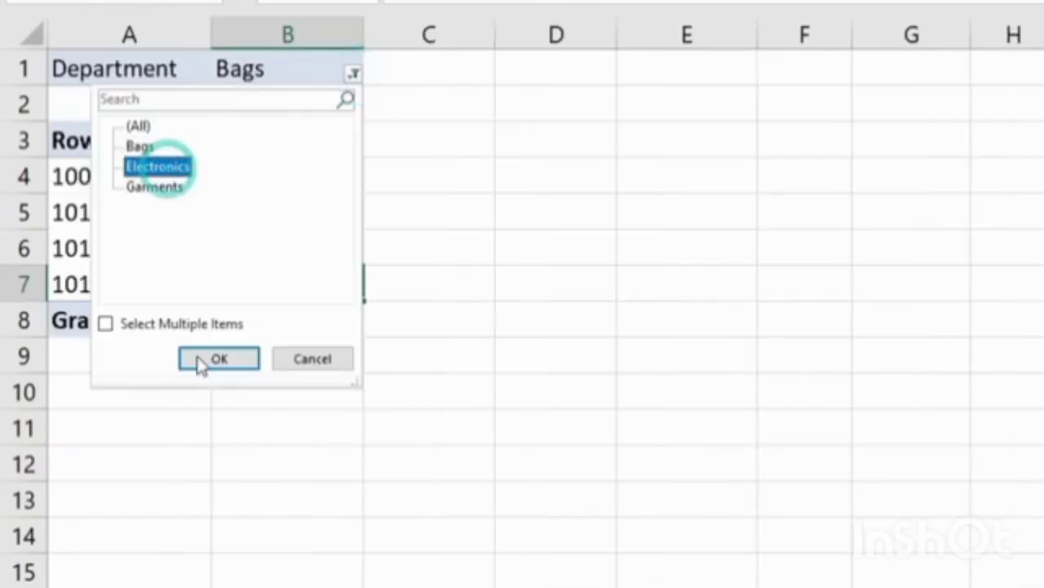
click(204, 361)
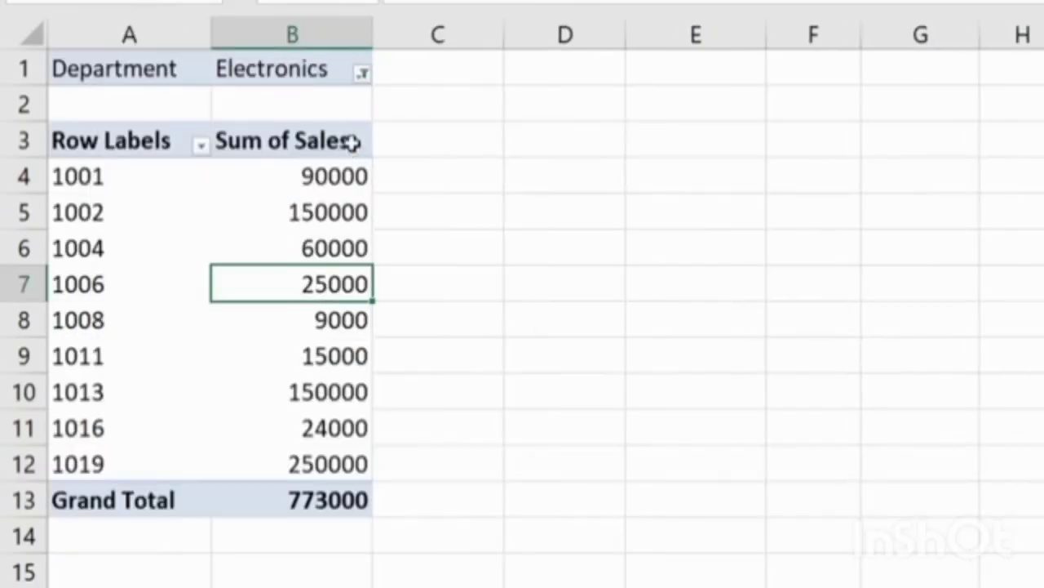
click(362, 74)
click(166, 187)
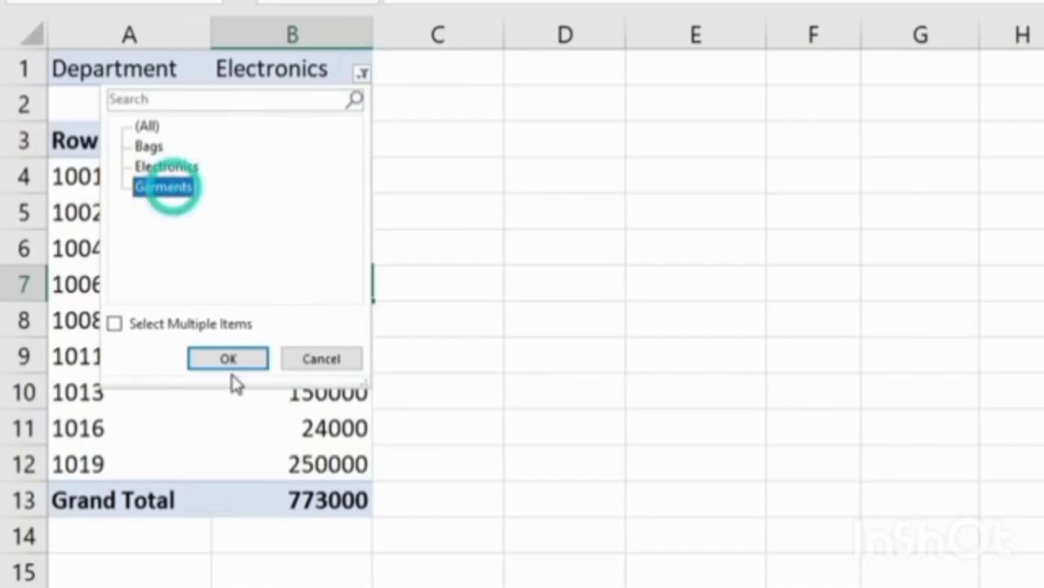
click(230, 359)
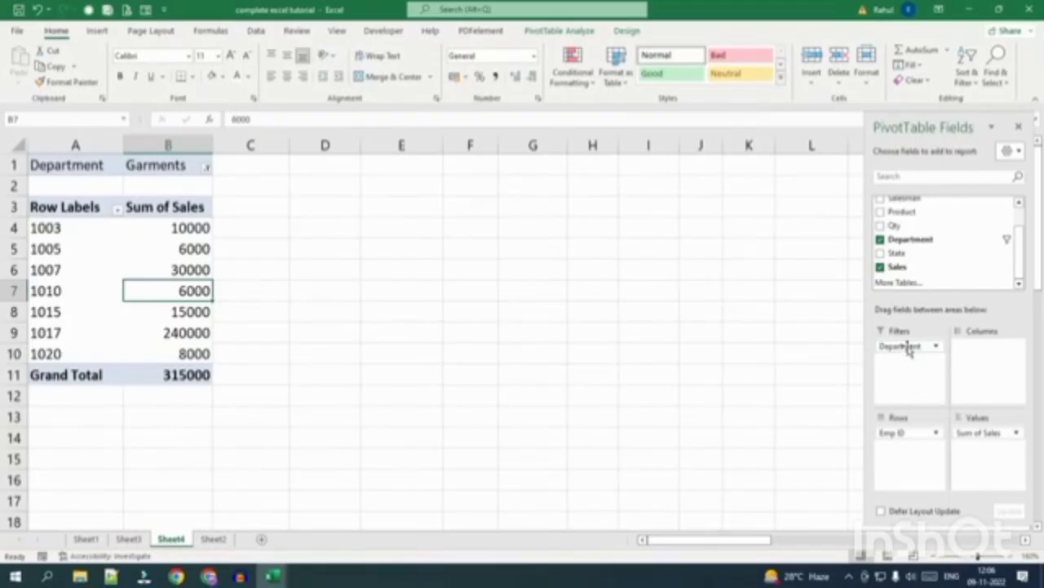
Reset the Department filter to (All) and add State to Columns for Delhi, Punjab and UP.
drag(910, 349, 895, 380)
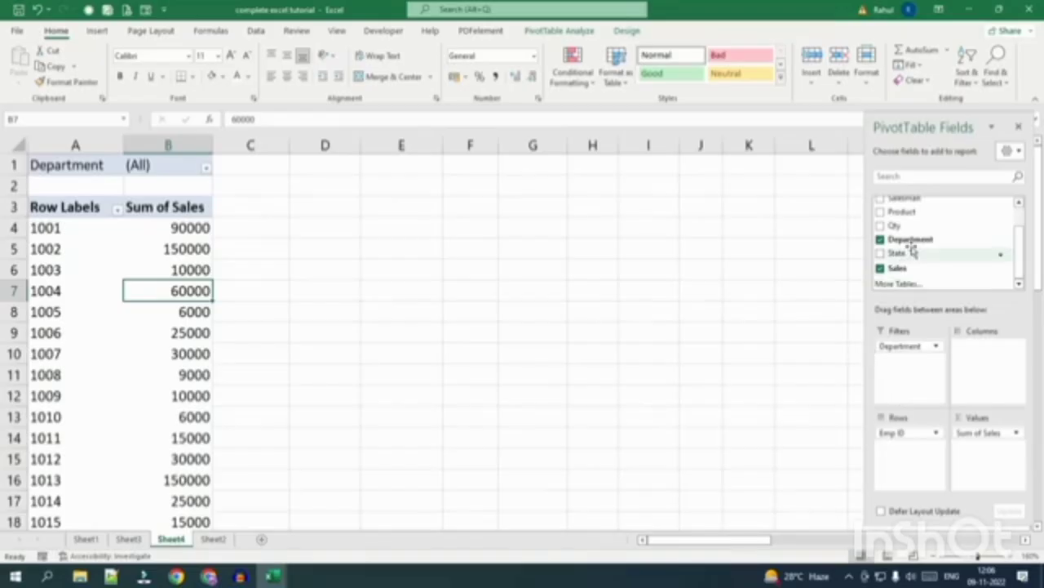
scroll(906, 245, up, 2)
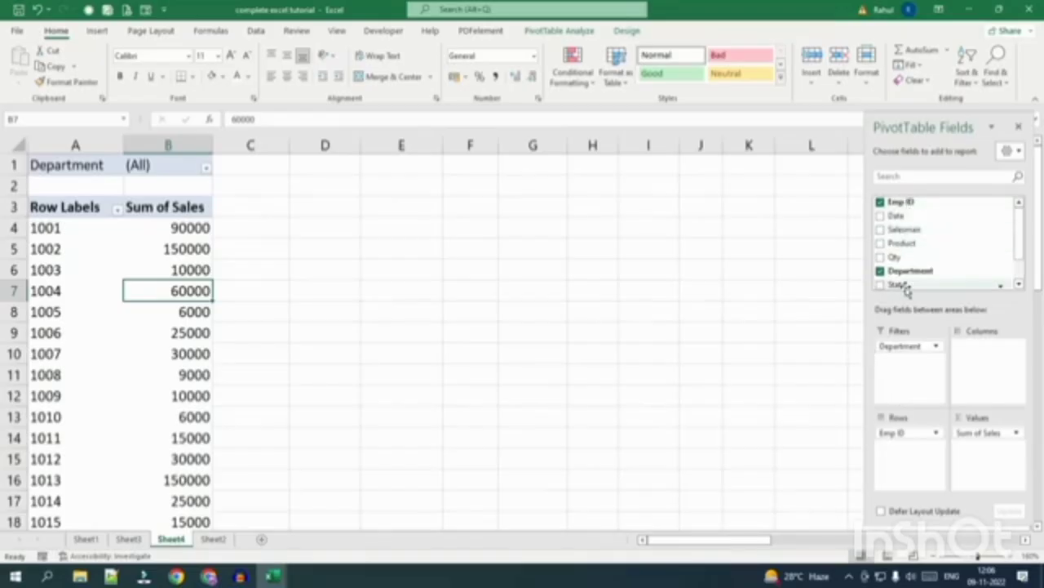
scroll(904, 245, down, 2)
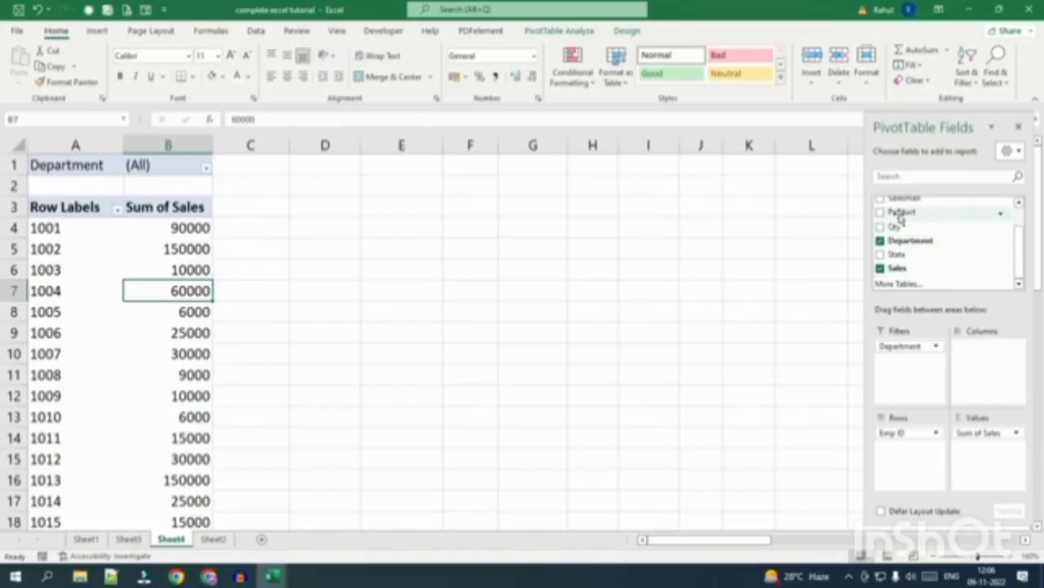
click(897, 251)
drag(897, 252, 983, 359)
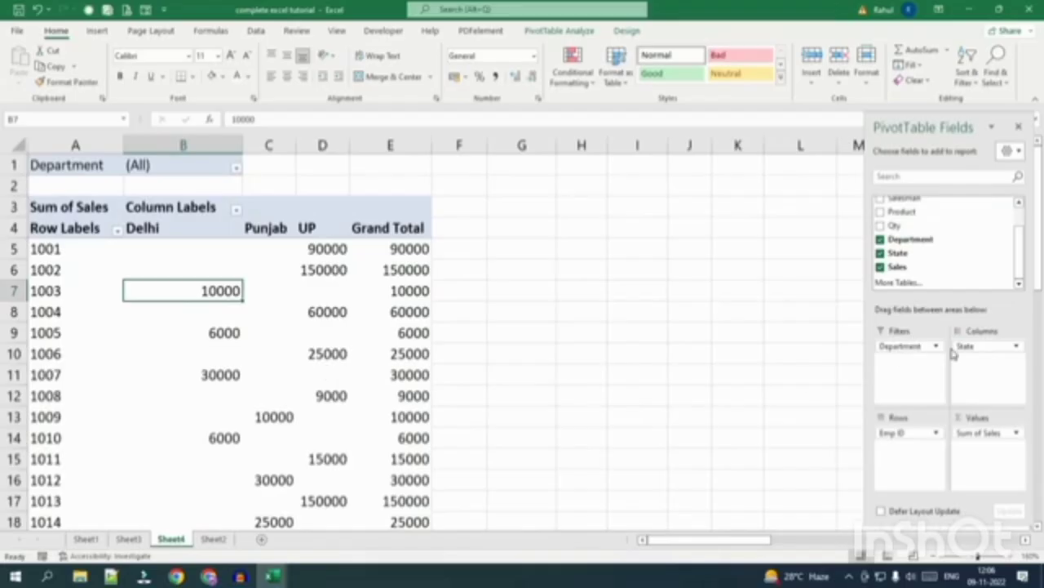
Move State into Rows, remove it from the pivot, then nest Salesman under Emp ID in Rows.
drag(965, 346, 906, 447)
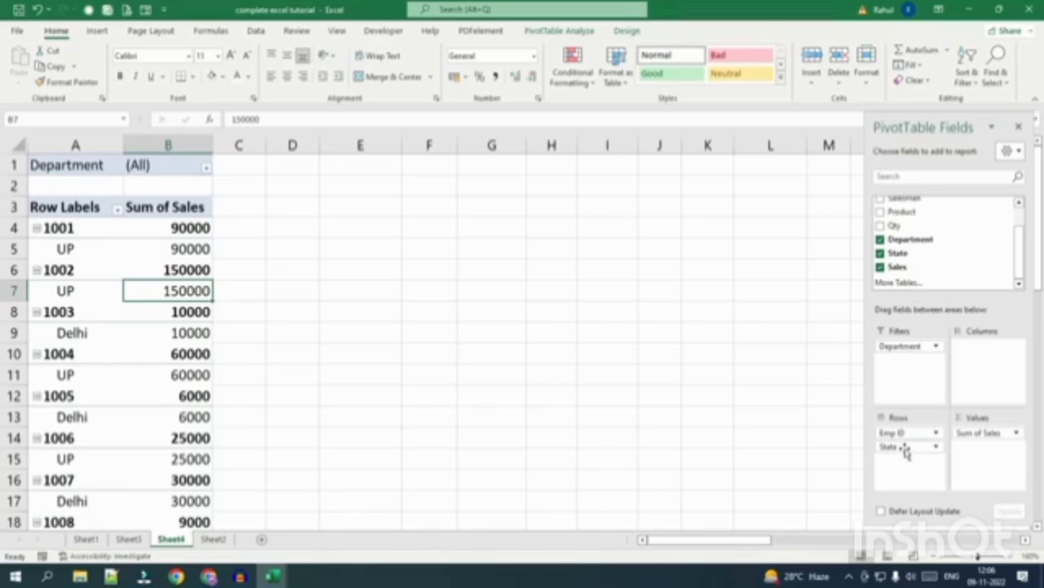
drag(901, 450, 940, 265)
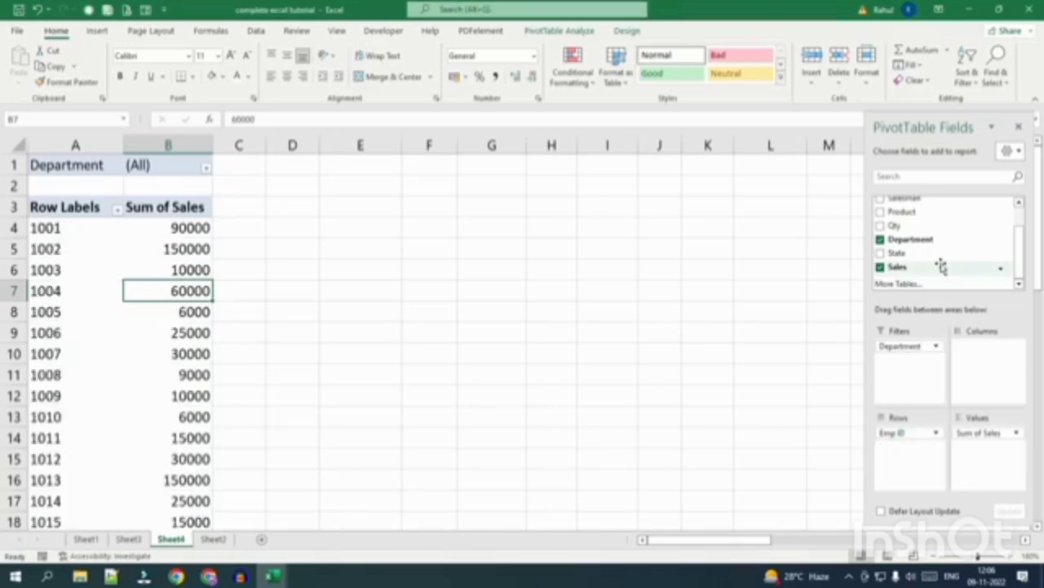
scroll(918, 248, up, 2)
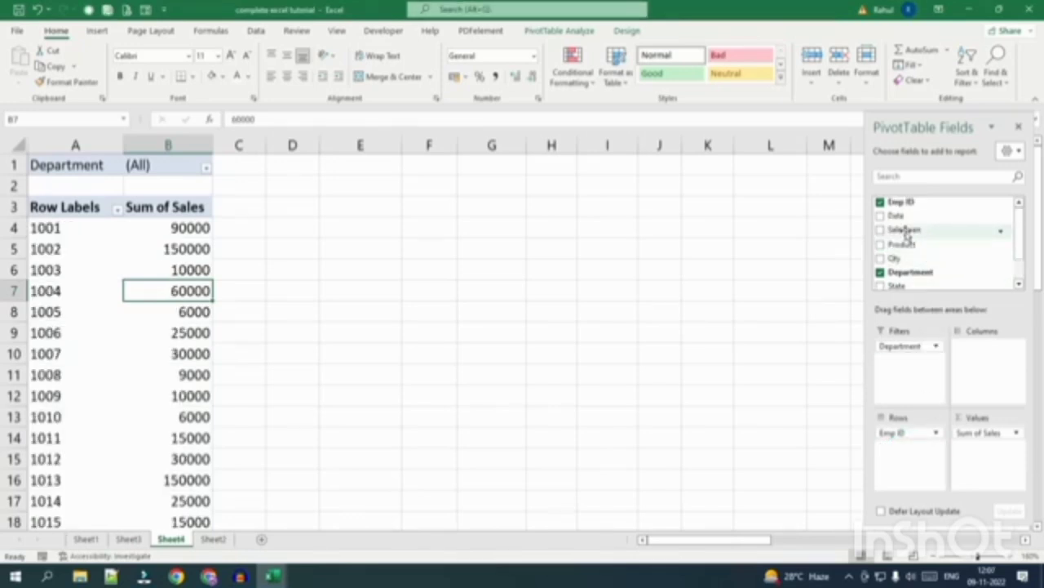
drag(904, 229, 918, 450)
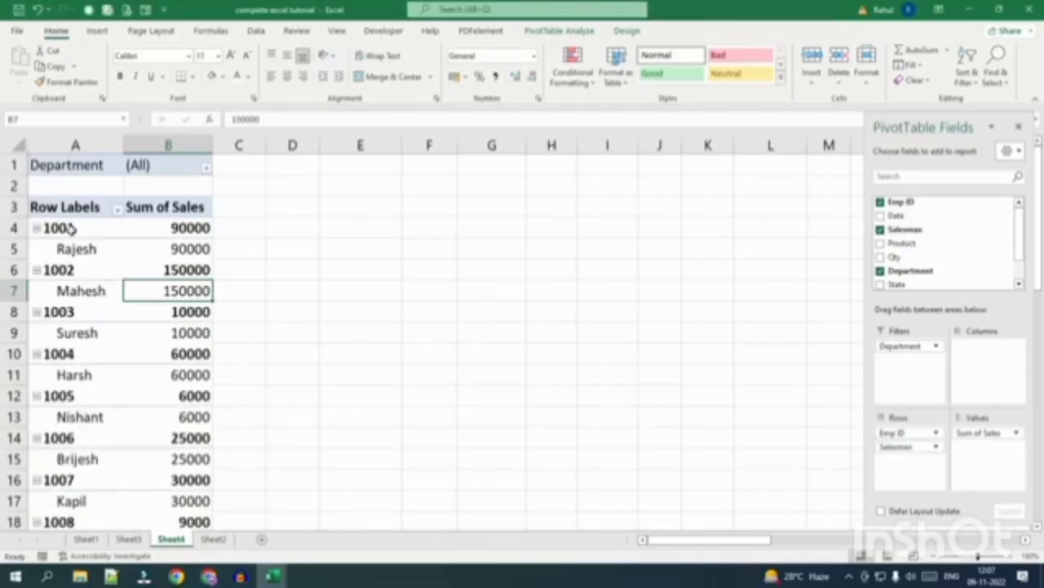
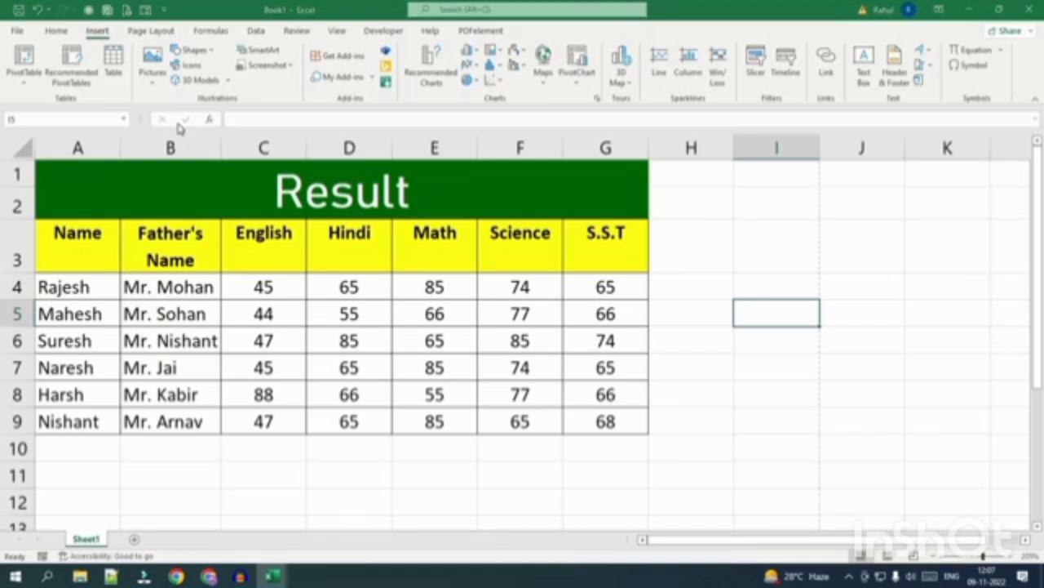
Insert the book cover picture from Downloads, then resize it and place it near column H.
click(57, 164)
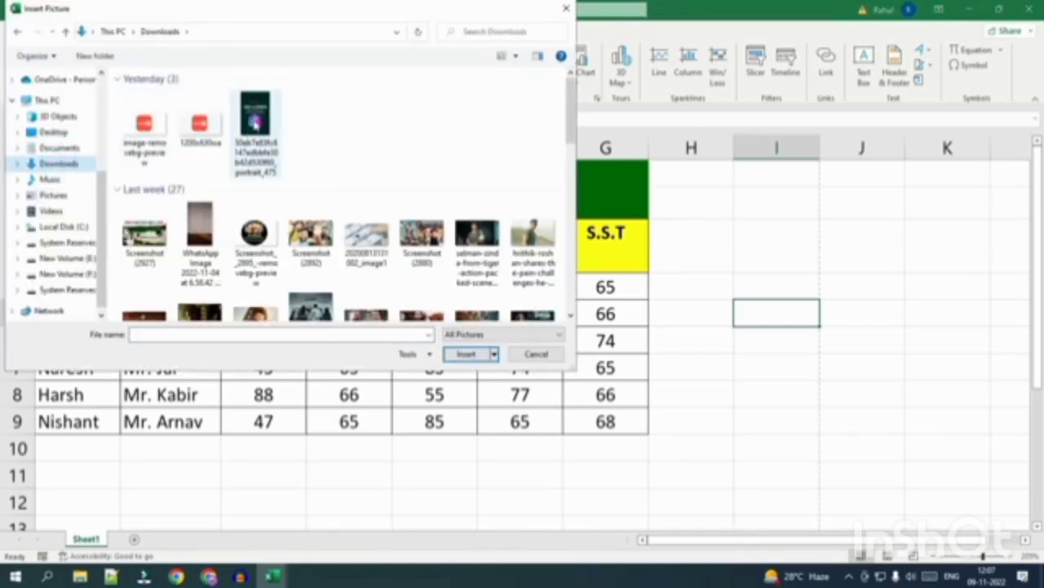
click(256, 122)
click(466, 354)
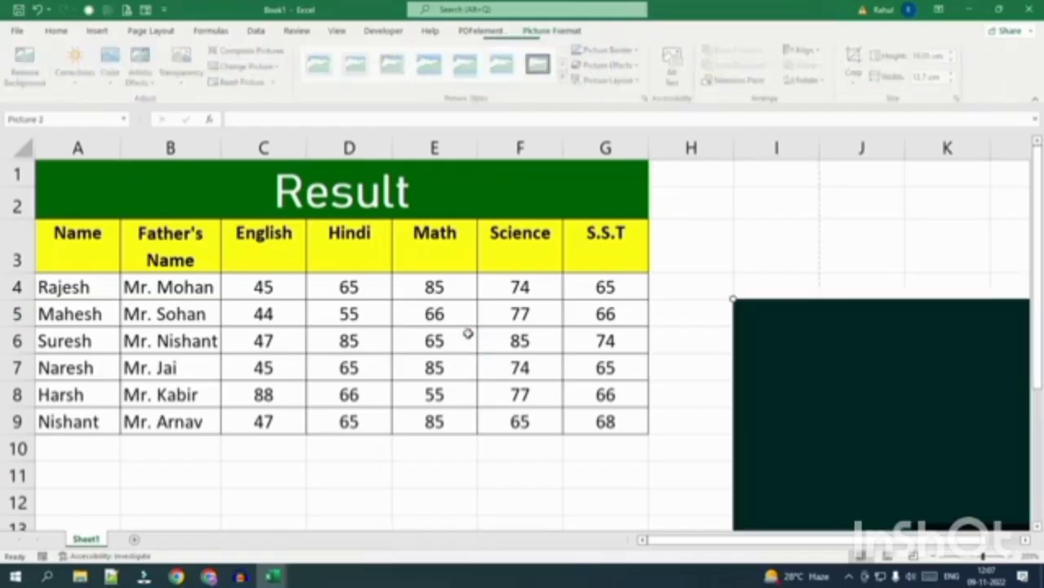
drag(732, 298, 929, 195)
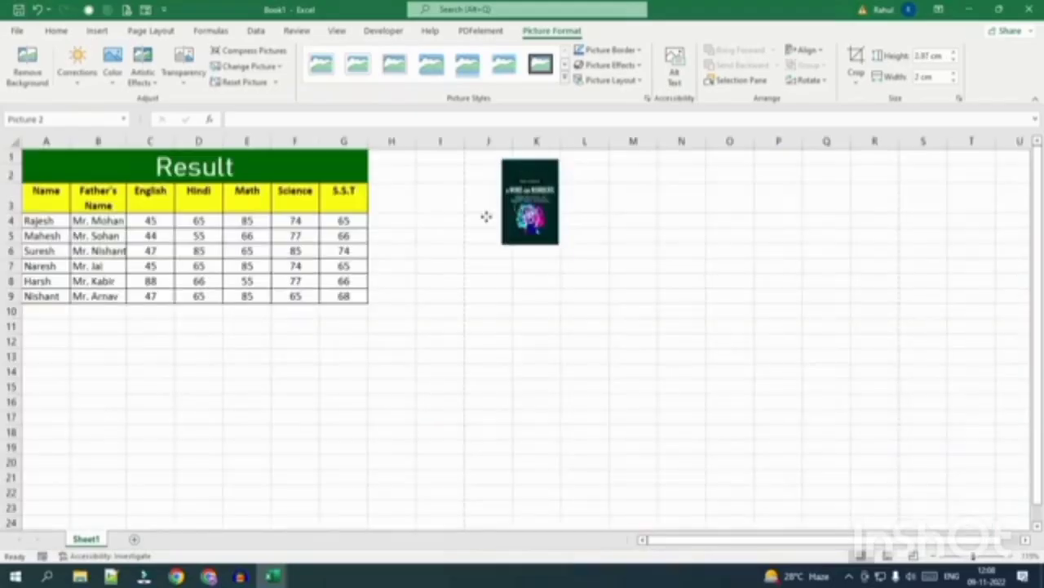
drag(489, 219, 384, 222)
scroll(395, 341, up, 3)
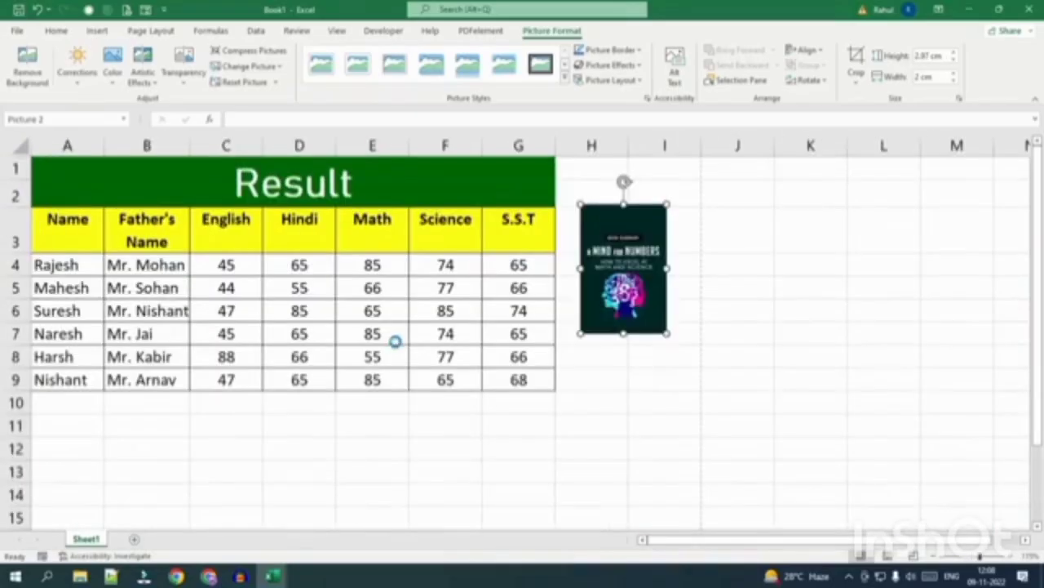
scroll(395, 341, up, 4)
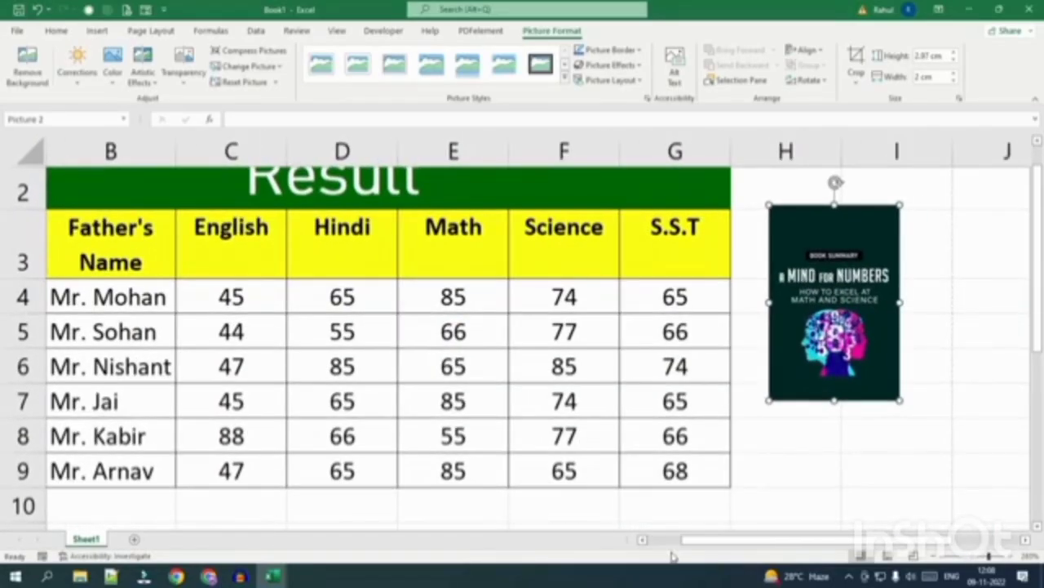
click(643, 540)
drag(937, 295, 900, 304)
scroll(555, 422, up, 1)
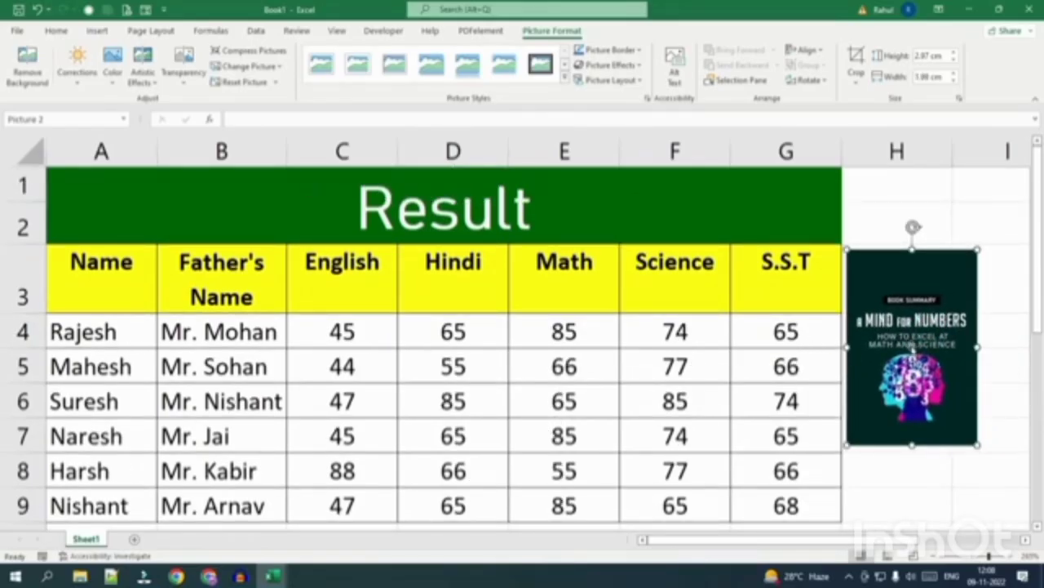
Preview the picture's corrections, colour, artistic effects and transparency options.
click(86, 81)
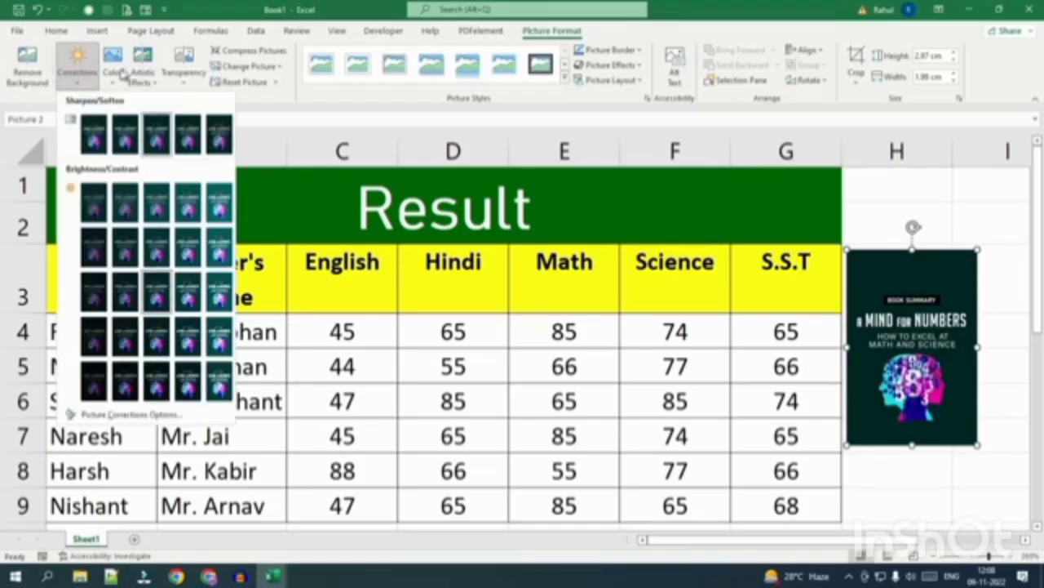
click(114, 70)
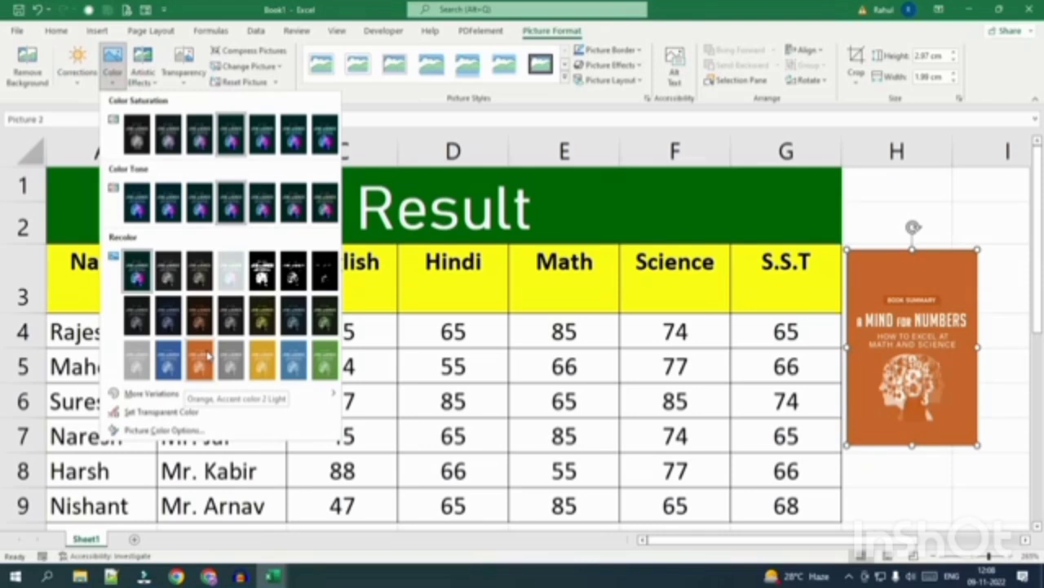
click(149, 80)
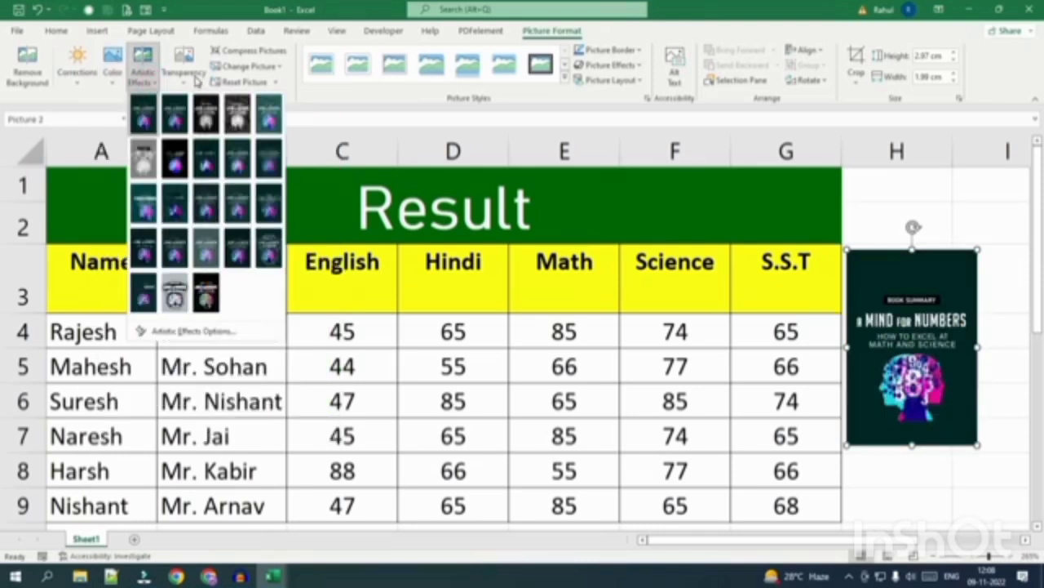
click(189, 72)
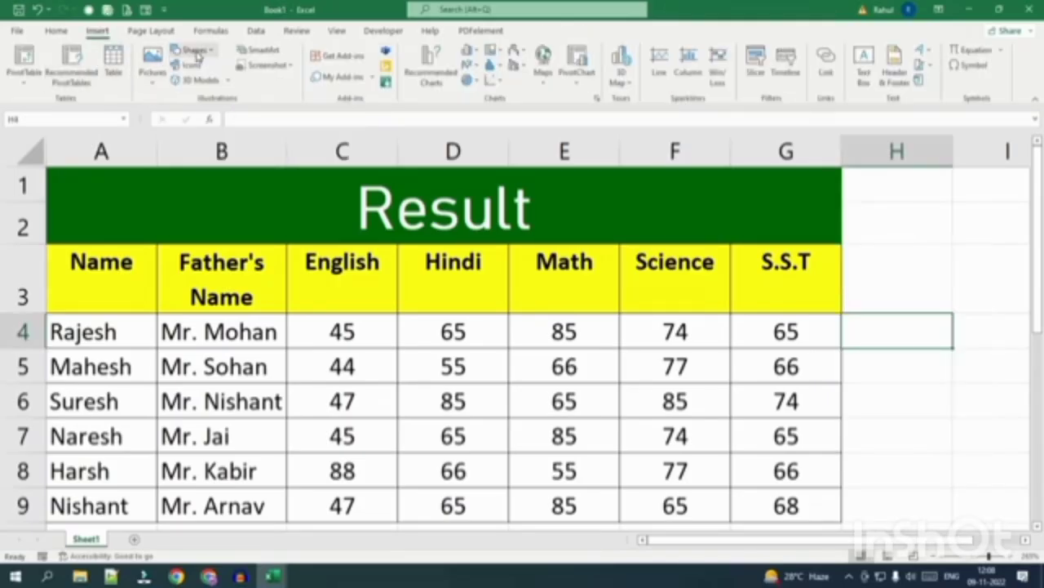
Draw a pentagon arrow shape beside row 3, enlarge its arrowhead, then delete it.
click(194, 50)
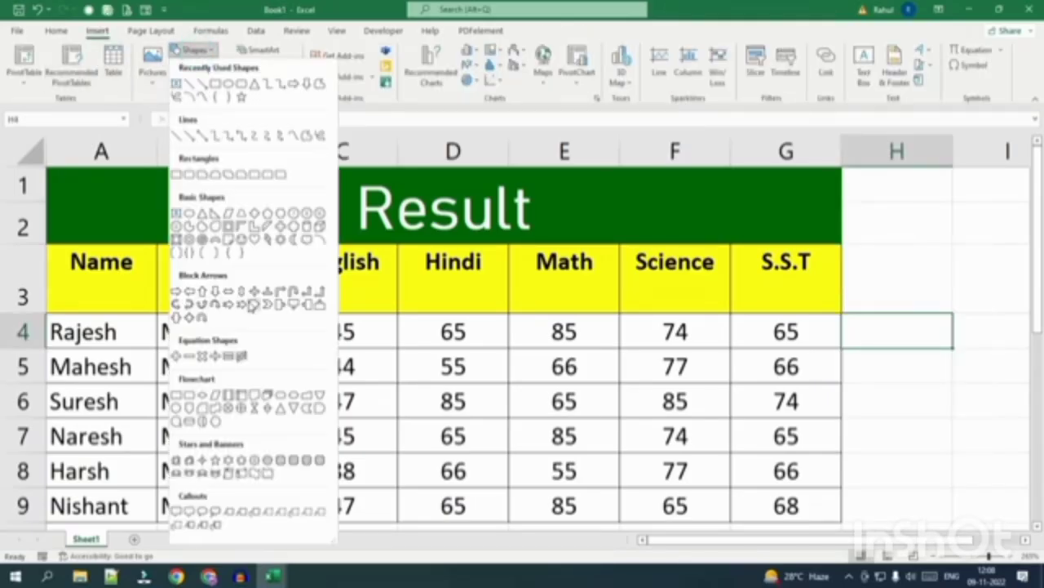
click(254, 304)
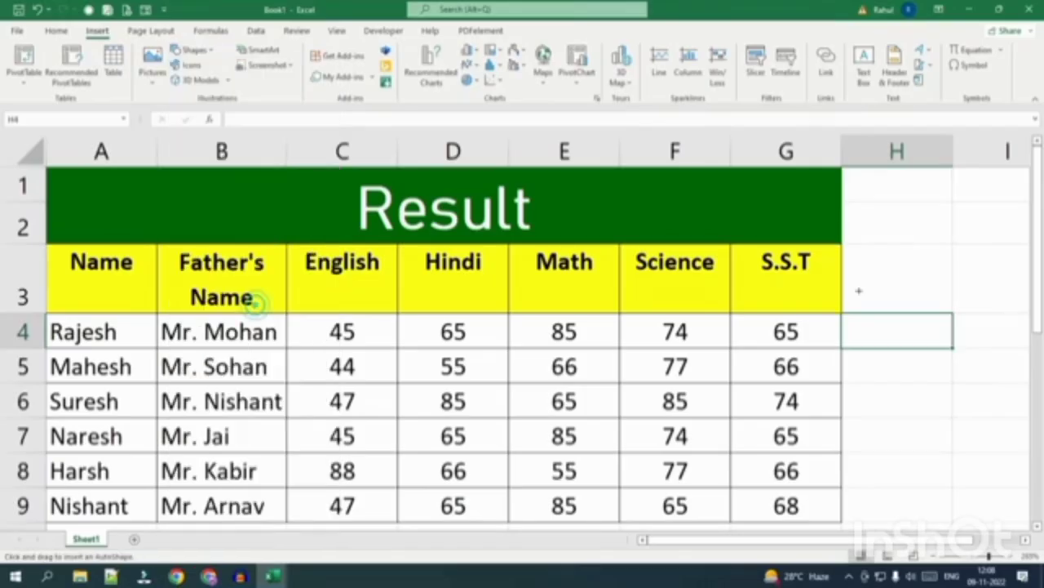
drag(858, 245, 939, 295)
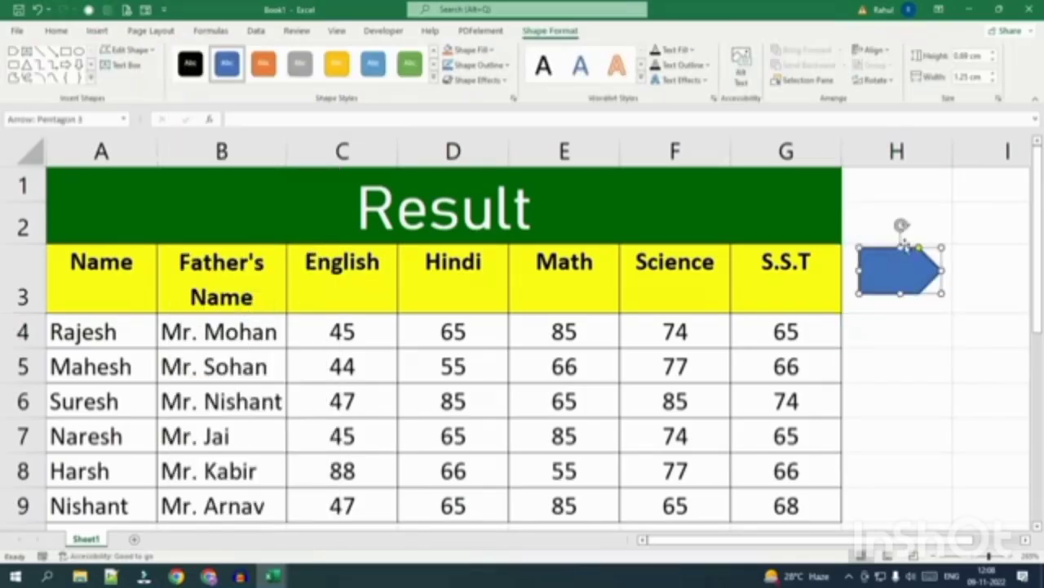
drag(919, 247, 904, 247)
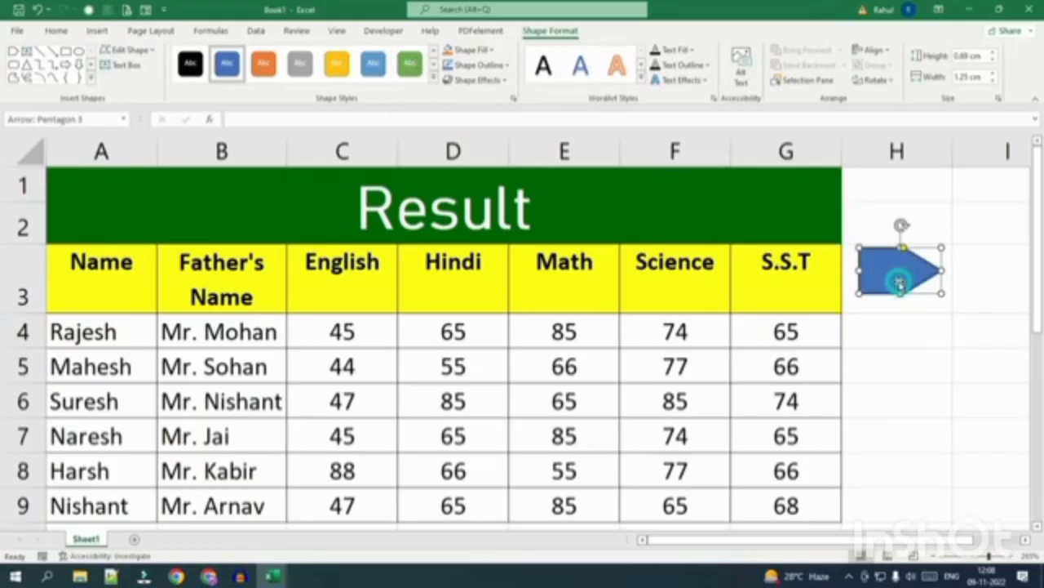
key(Delete)
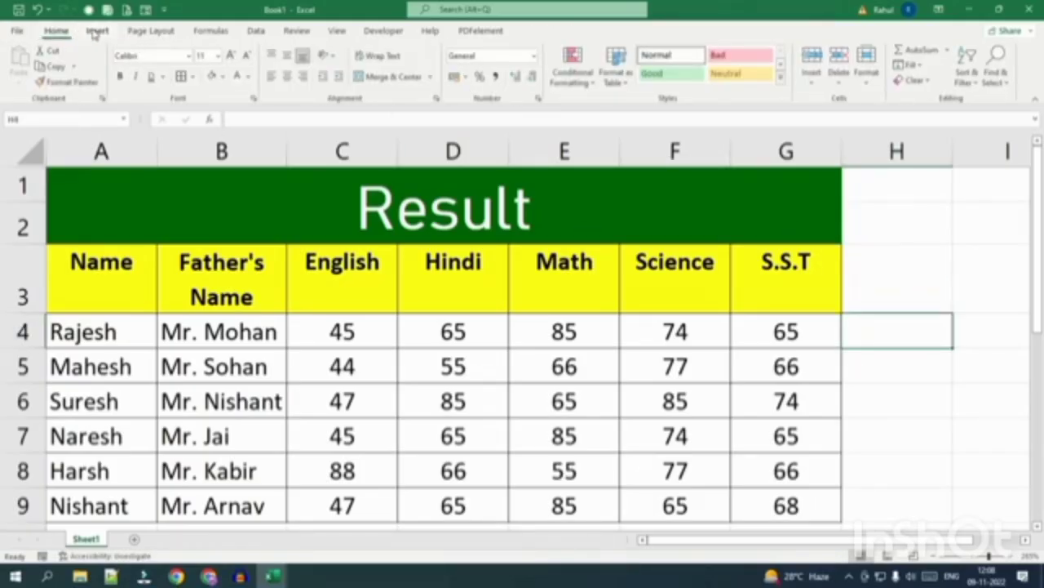
Look through the 3D model insert options, then dismiss them.
click(97, 30)
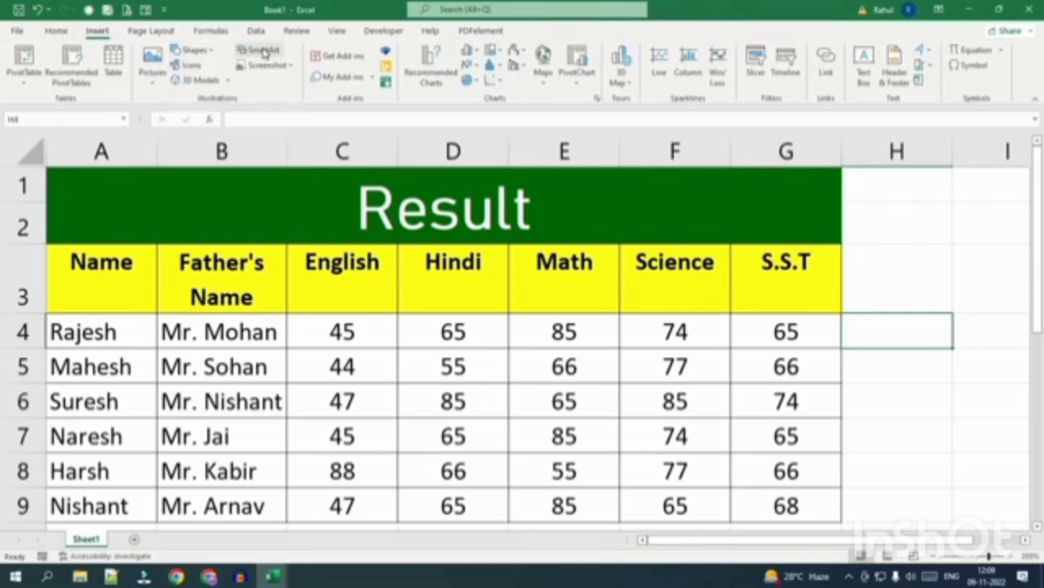
click(226, 80)
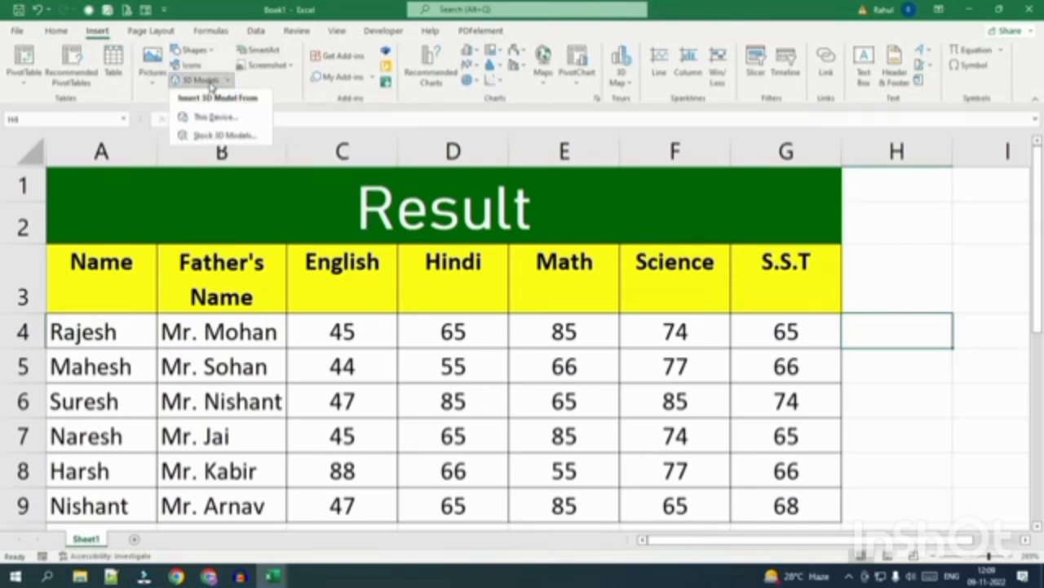
click(290, 87)
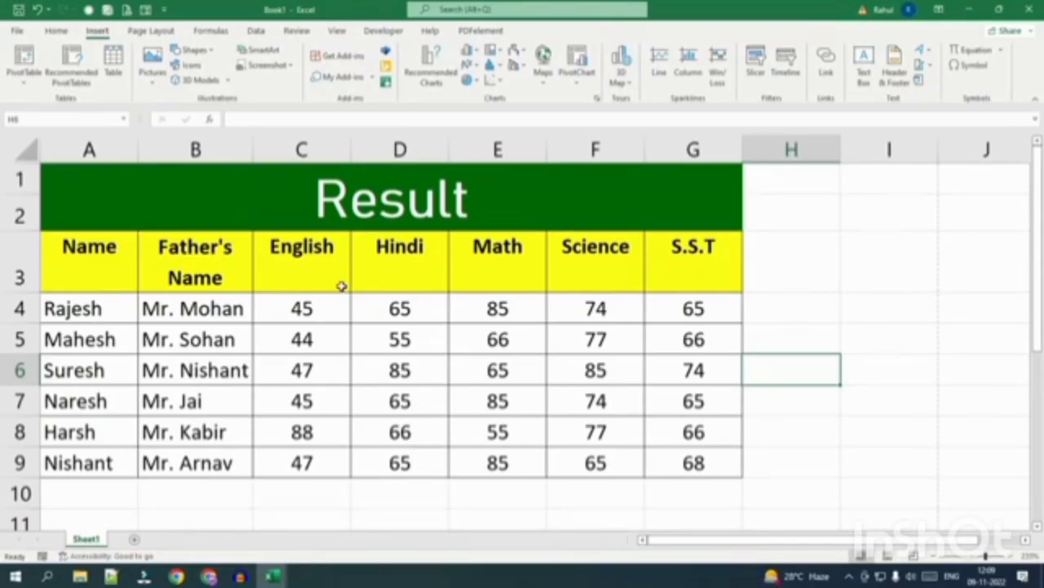
Copy the marks table A3:G9 and paste it at A1 of a new Sheet2.
click(189, 307)
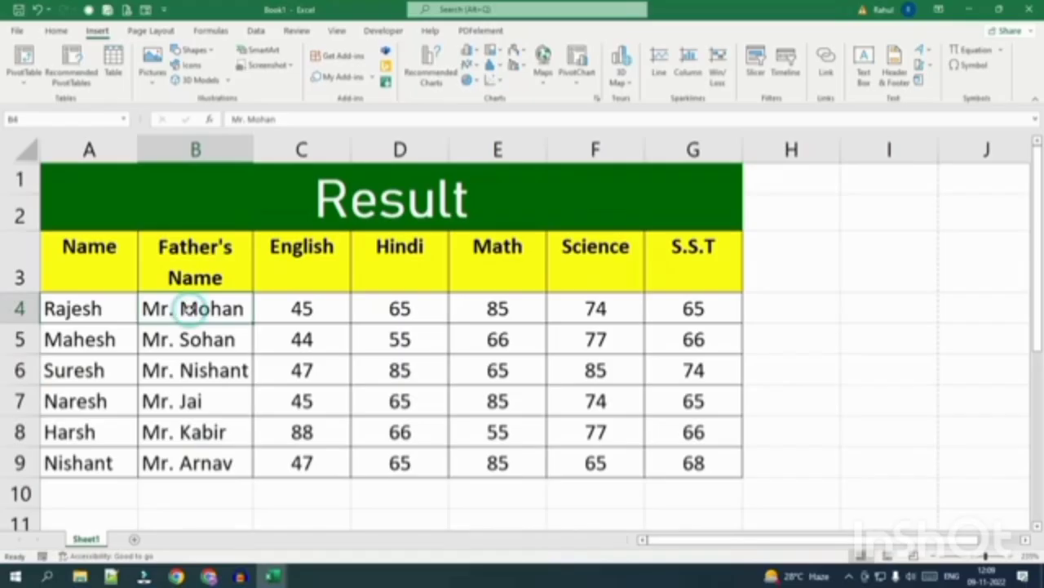
click(232, 186)
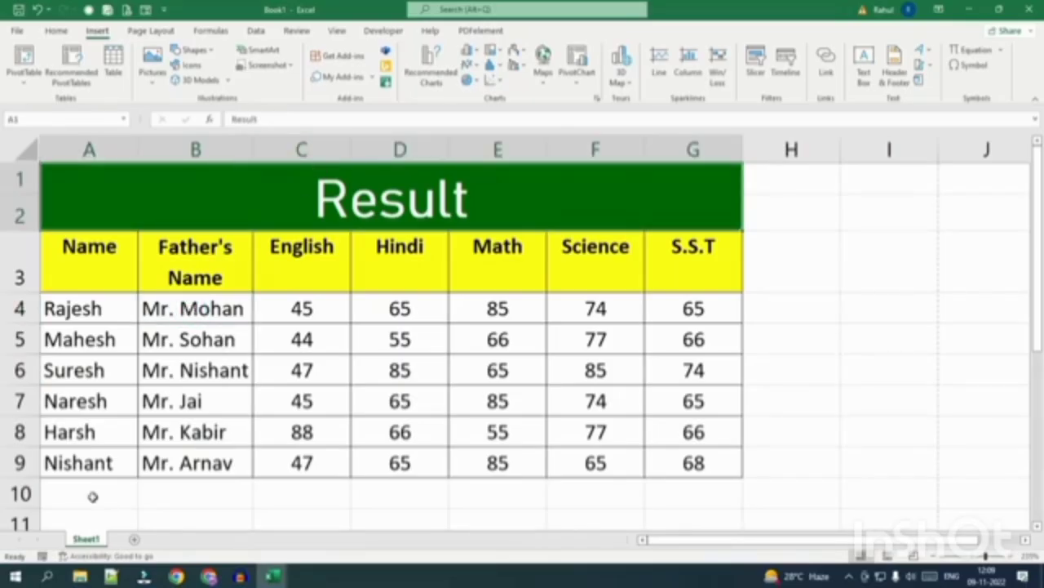
click(52, 320)
drag(64, 253, 679, 449)
key(ctrl+c)
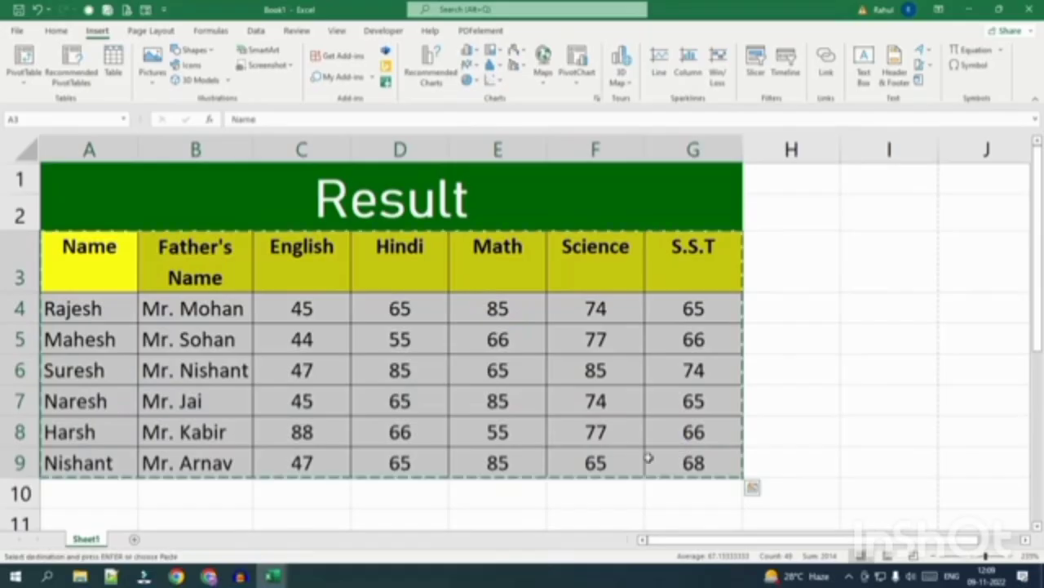
click(133, 539)
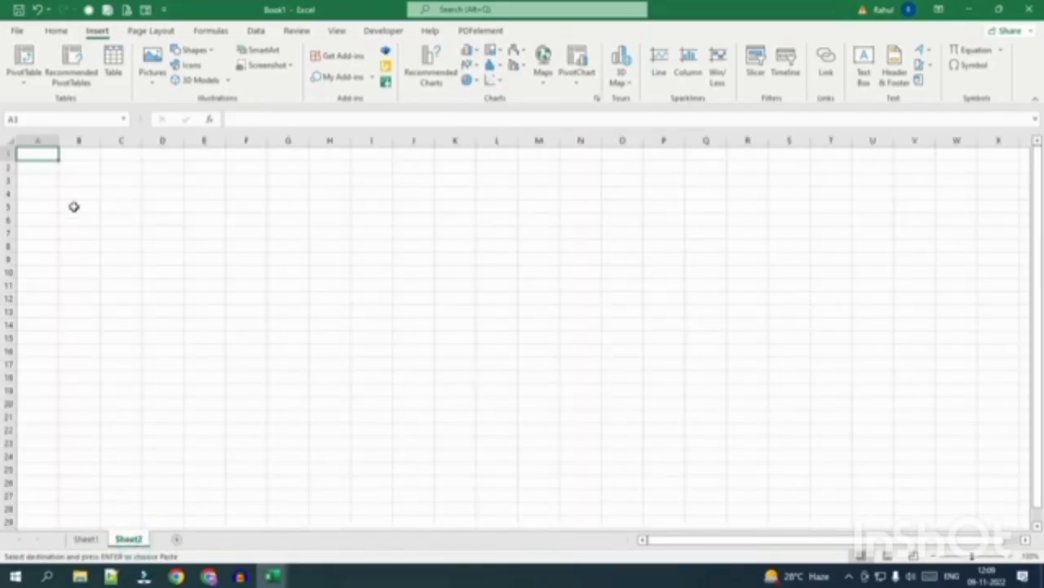
key(ctrl+v)
ctrl+scroll(199, 272, up, 4)
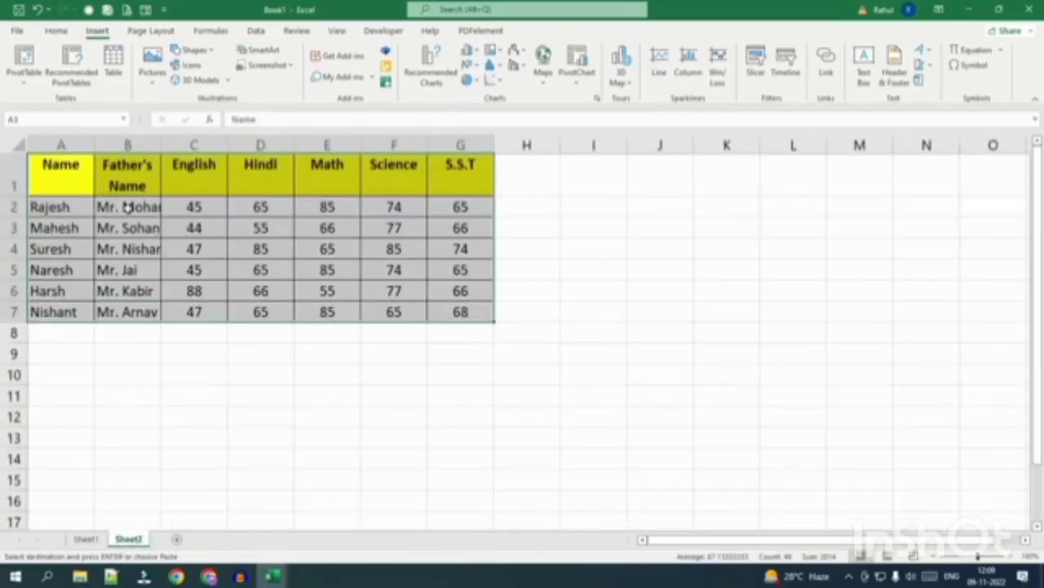
Delete the entire Father's Name column on Sheet2, then select the table.
click(127, 207)
right_click(129, 206)
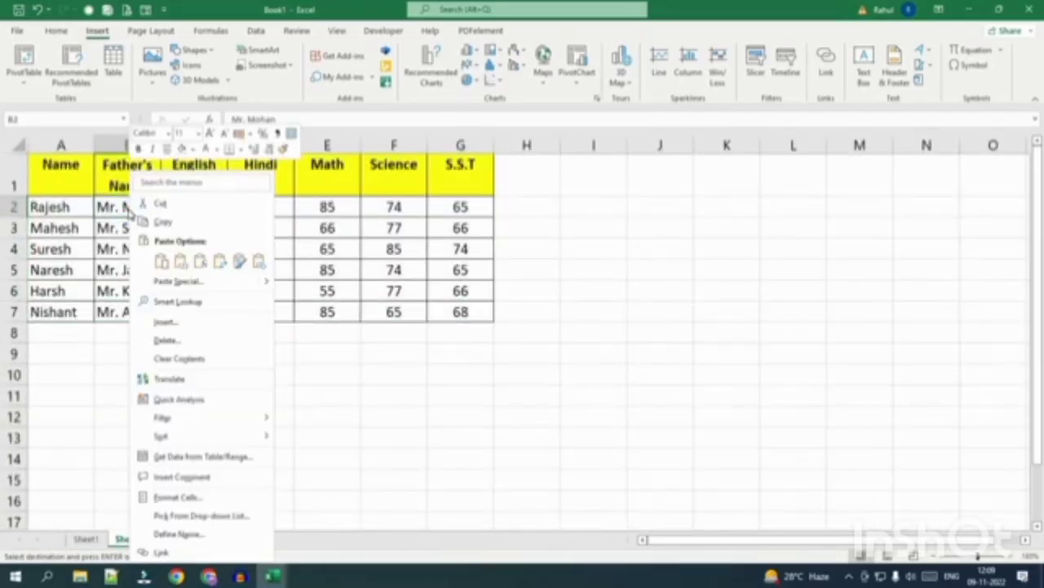
click(166, 341)
click(116, 381)
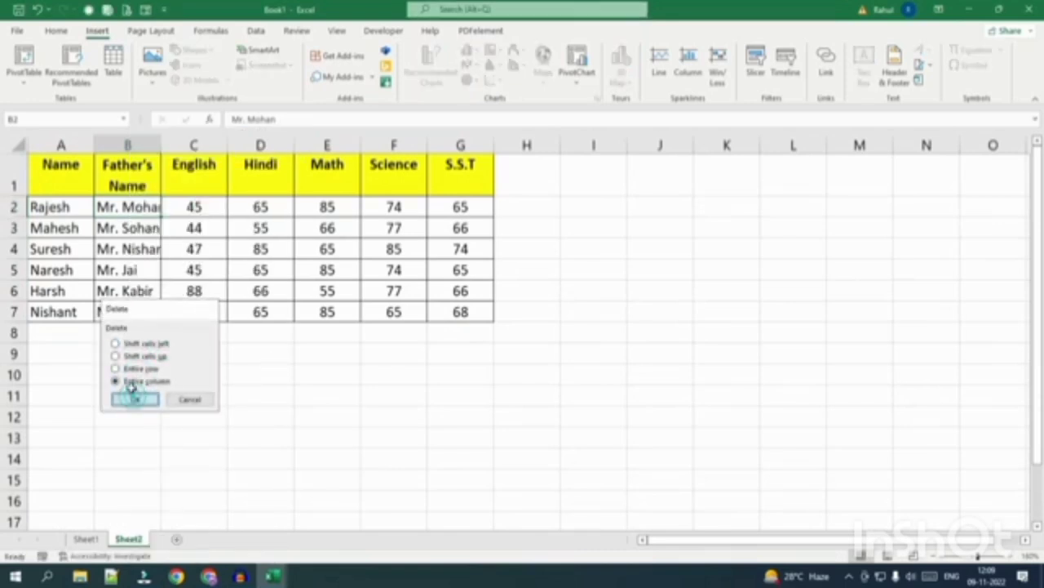
click(135, 399)
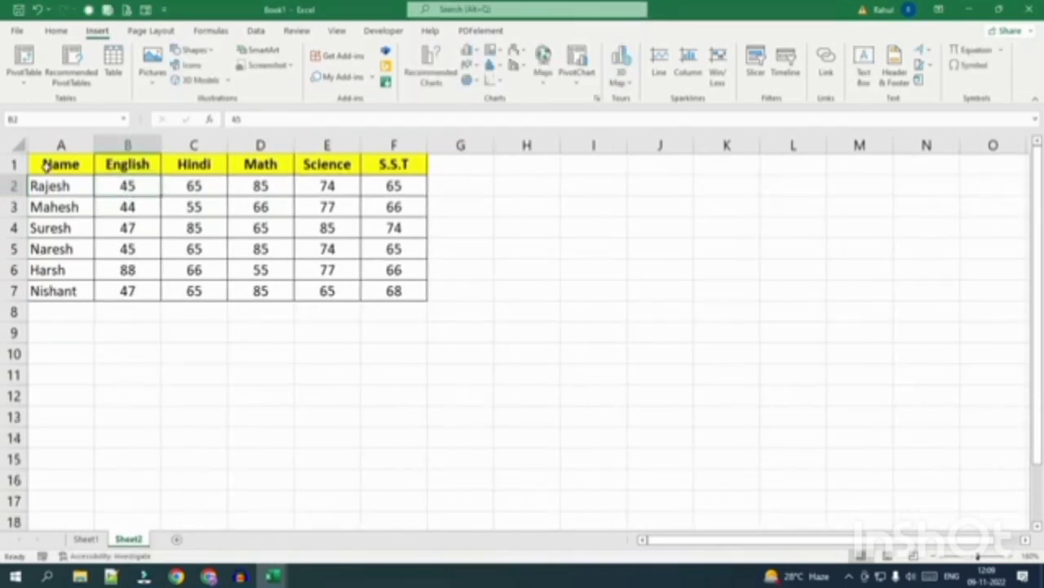
drag(49, 163, 378, 286)
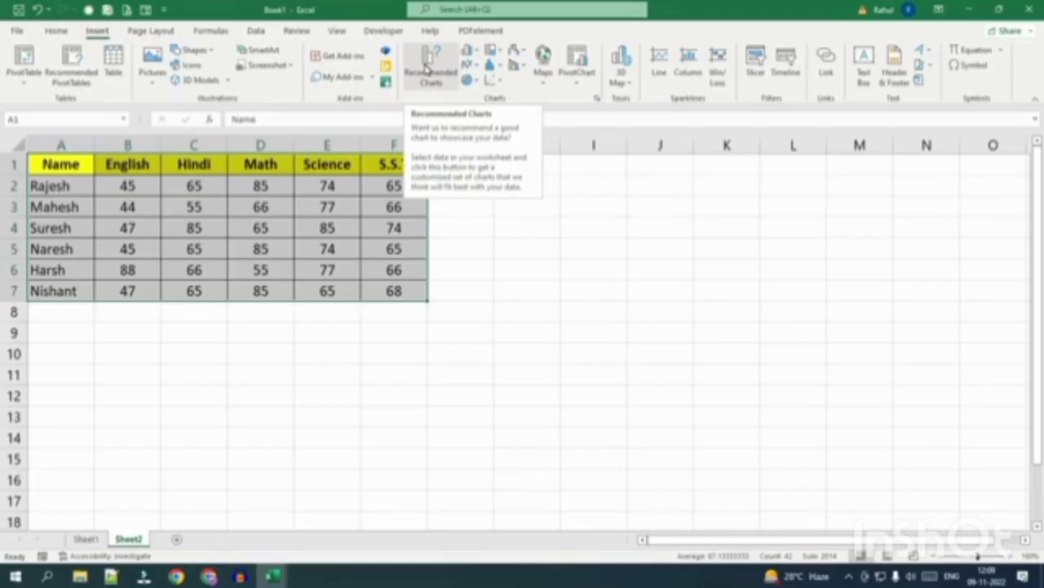
Insert a recommended clustered column chart of the marks and move it beside the table.
click(424, 69)
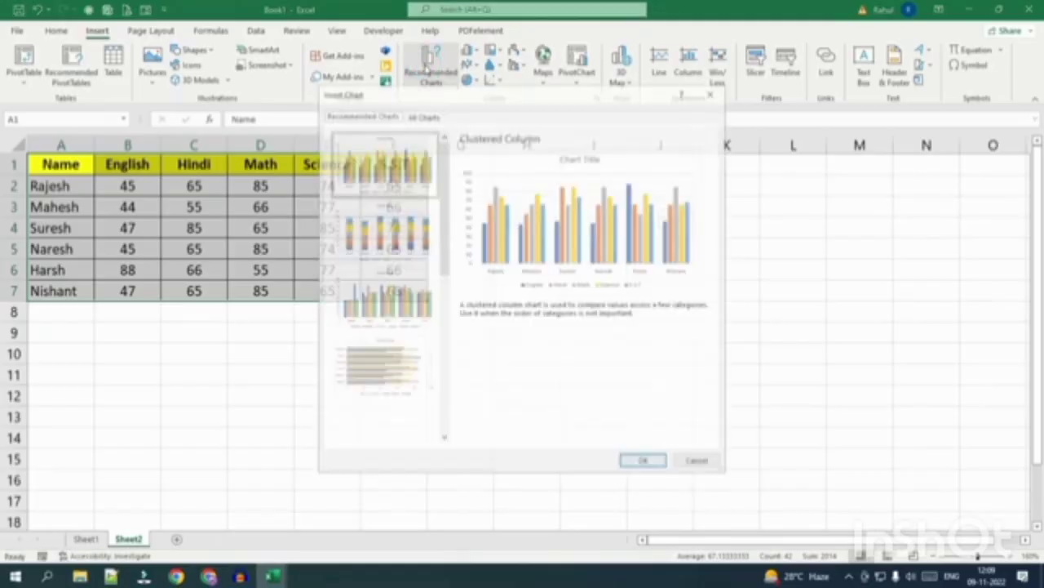
drag(459, 104, 583, 99)
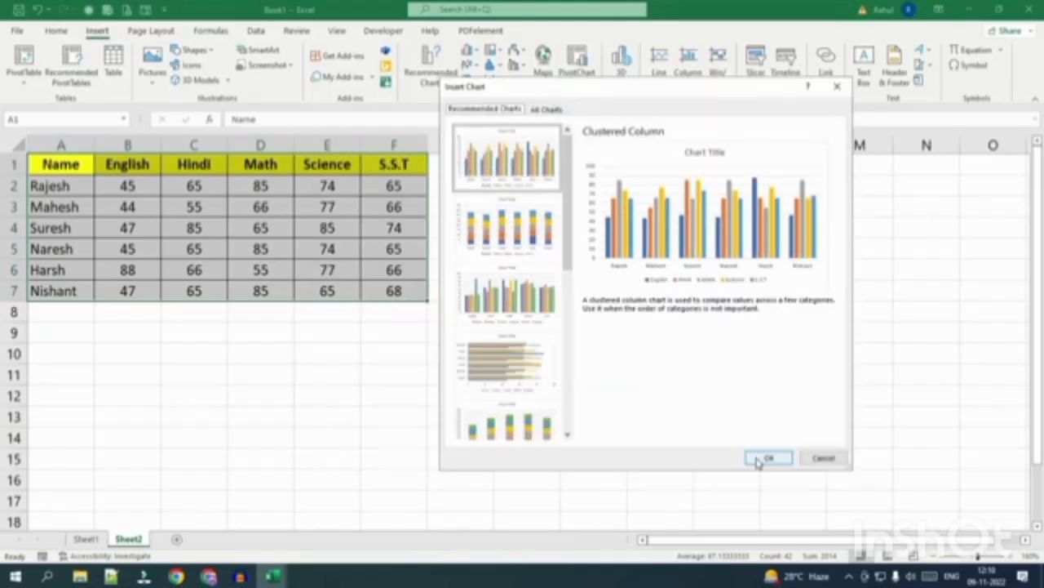
click(767, 458)
drag(573, 224, 805, 206)
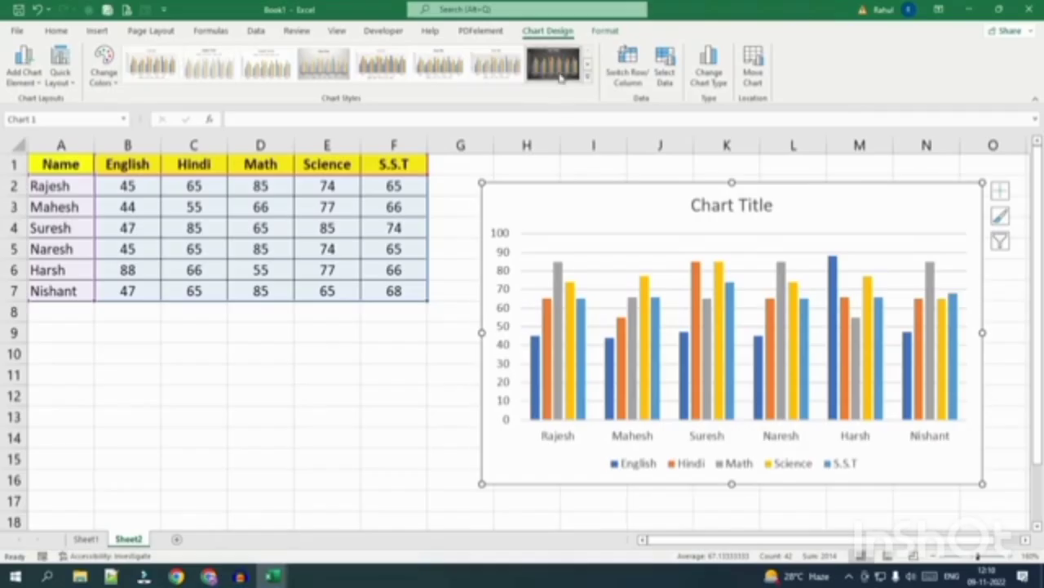
Apply the last dark Chart Style to the chart and select the S.S.T series.
click(554, 63)
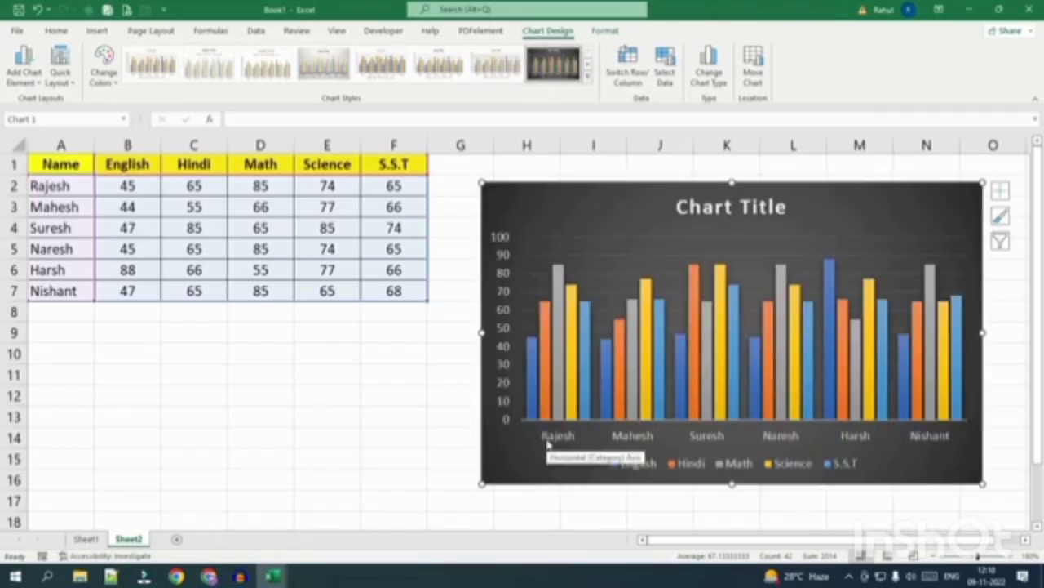
mouse_move(533, 409)
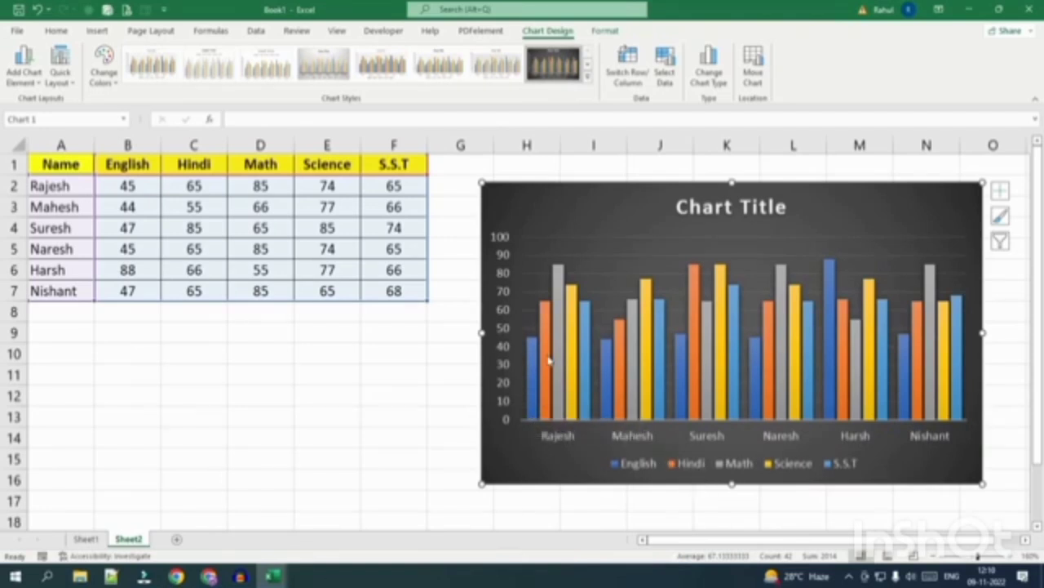
mouse_move(571, 354)
mouse_move(532, 379)
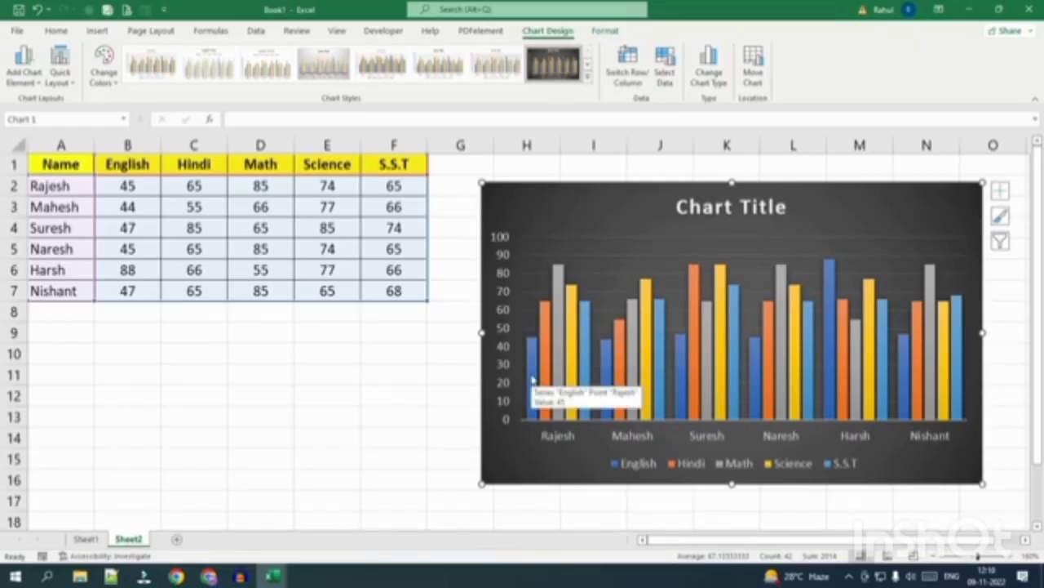
click(588, 347)
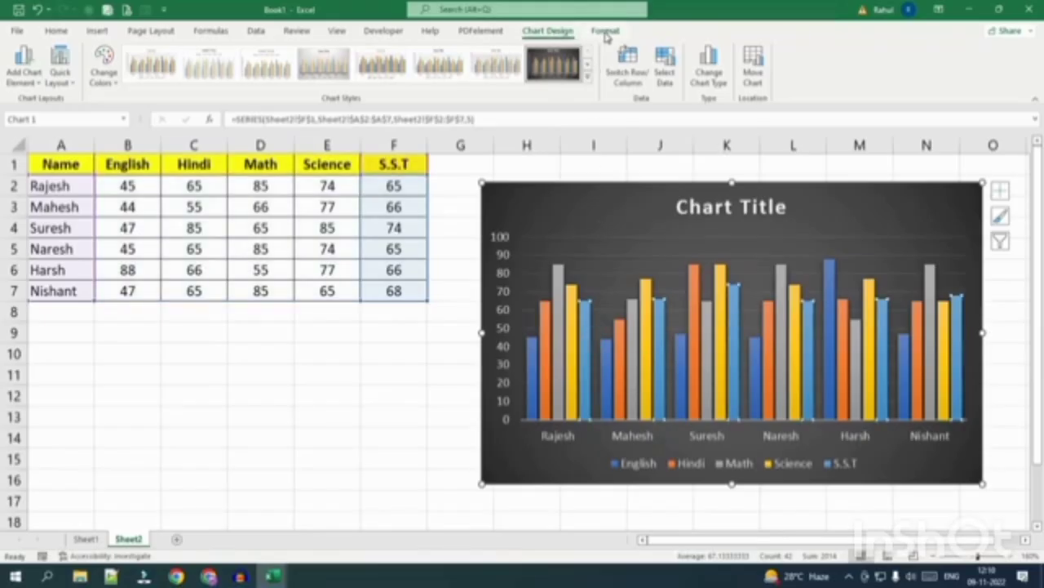
Fill the S.S.T bars red and the Math bars green.
click(604, 33)
click(527, 49)
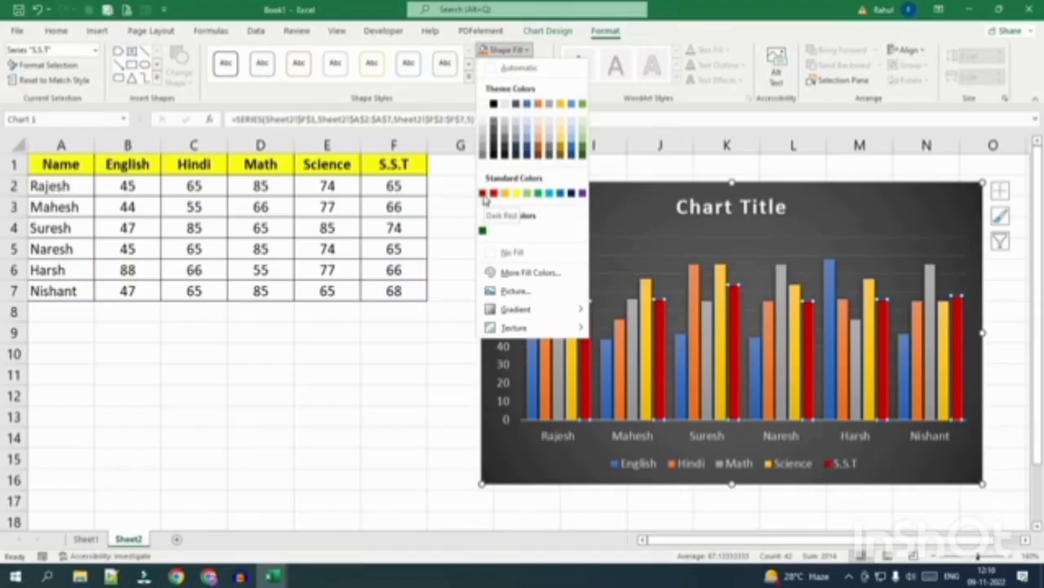
click(483, 194)
click(558, 345)
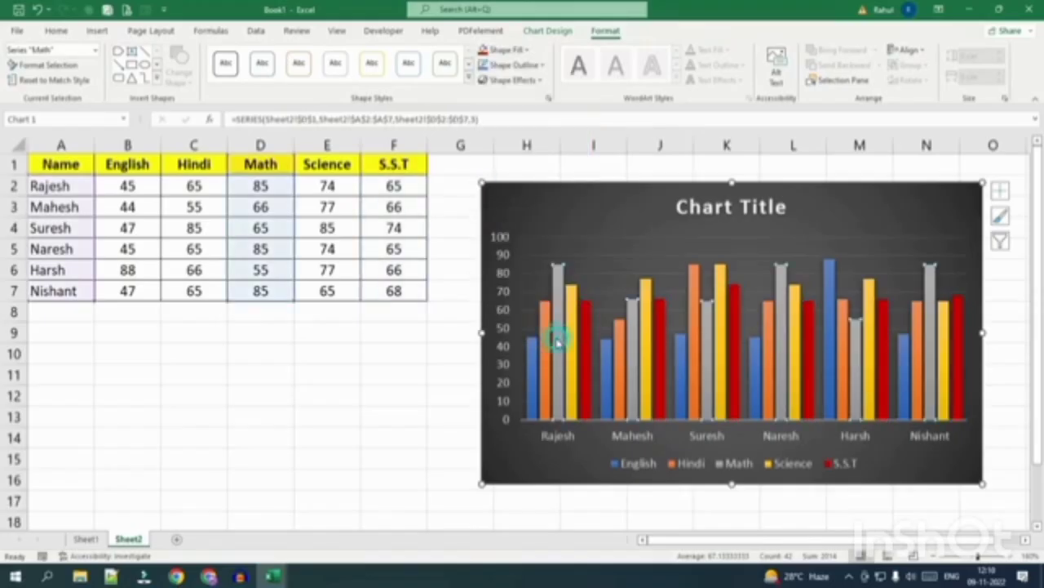
click(527, 50)
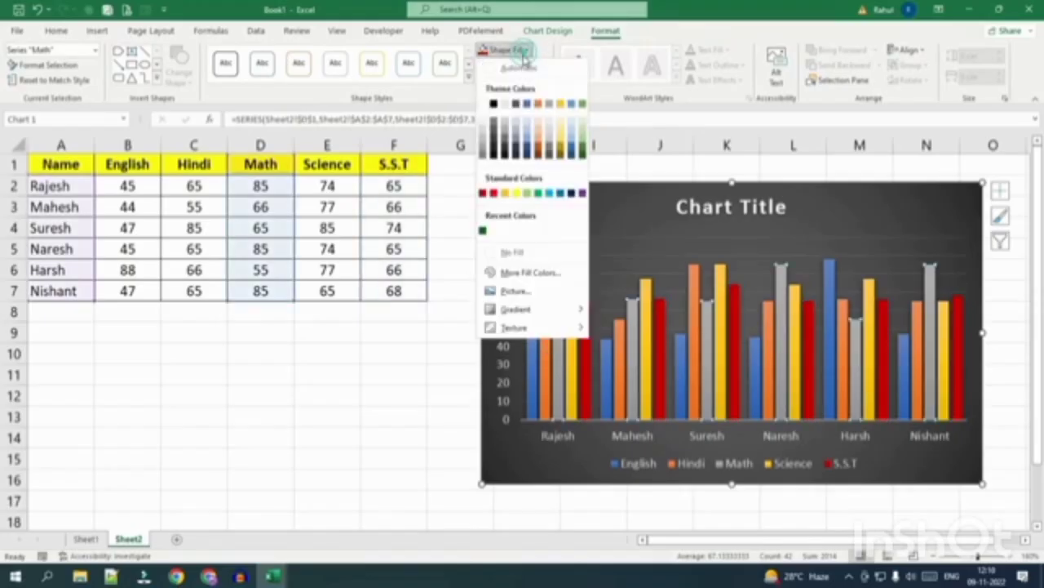
click(483, 233)
Fill the chart area black, widen the chart slightly, then select cell A1.
click(641, 210)
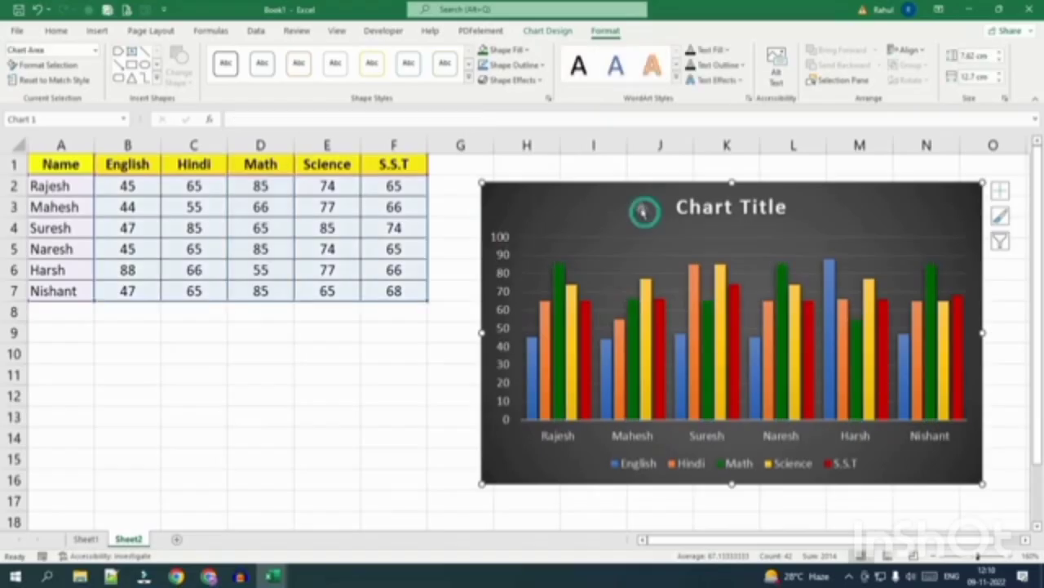
click(527, 50)
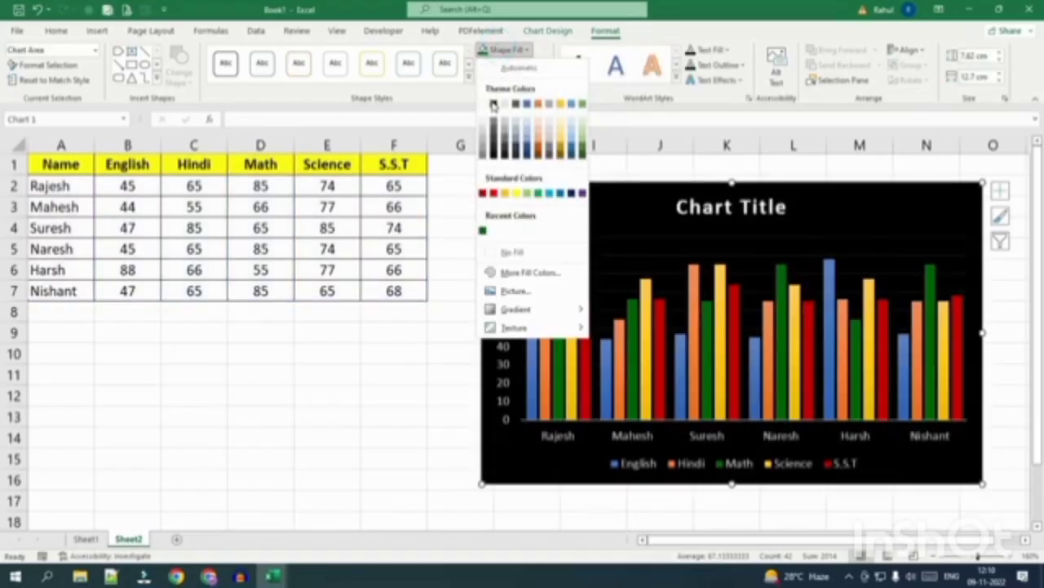
click(494, 104)
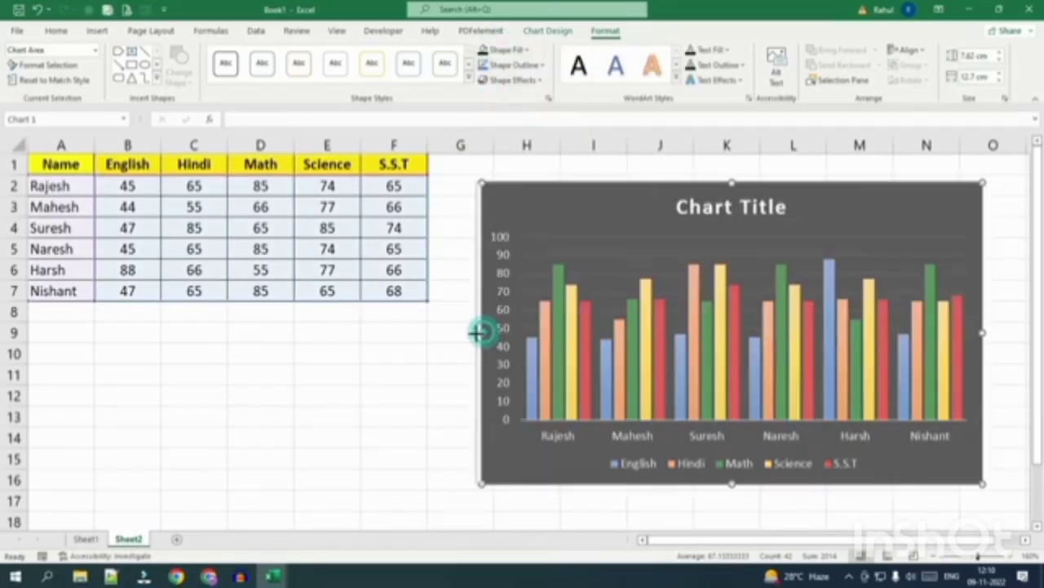
drag(477, 331, 477, 331)
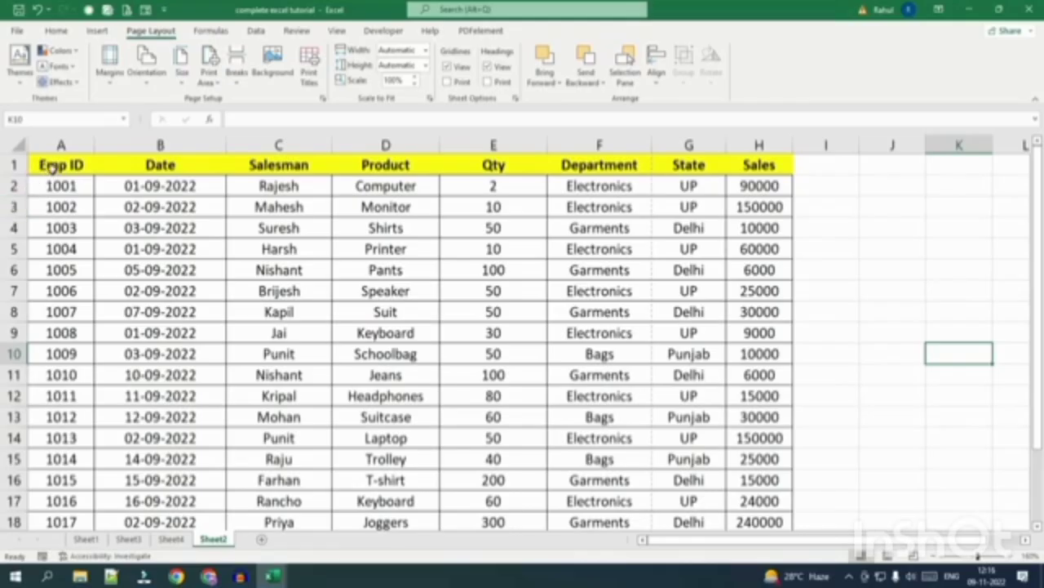
click(52, 167)
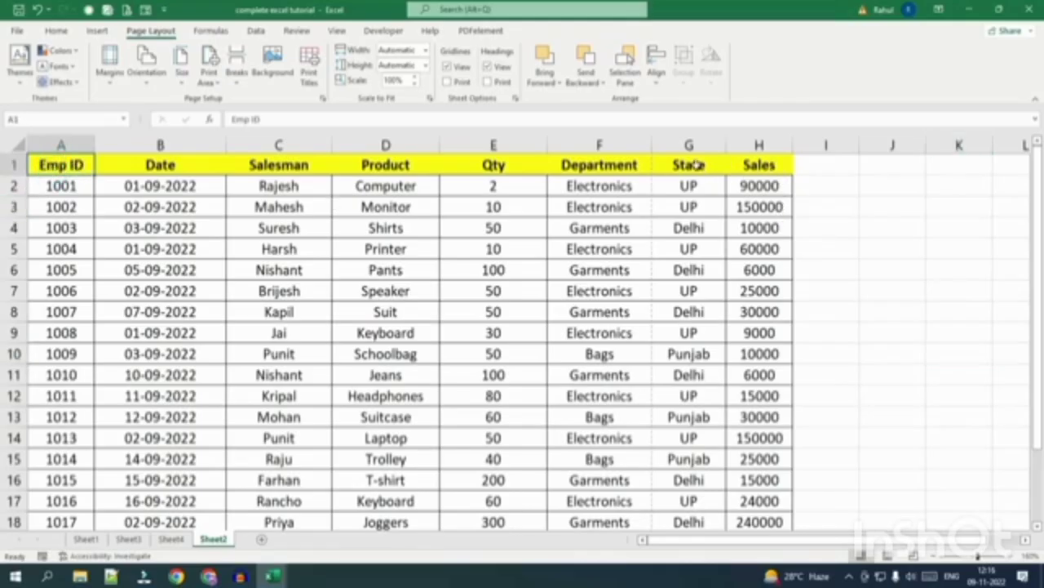
click(759, 164)
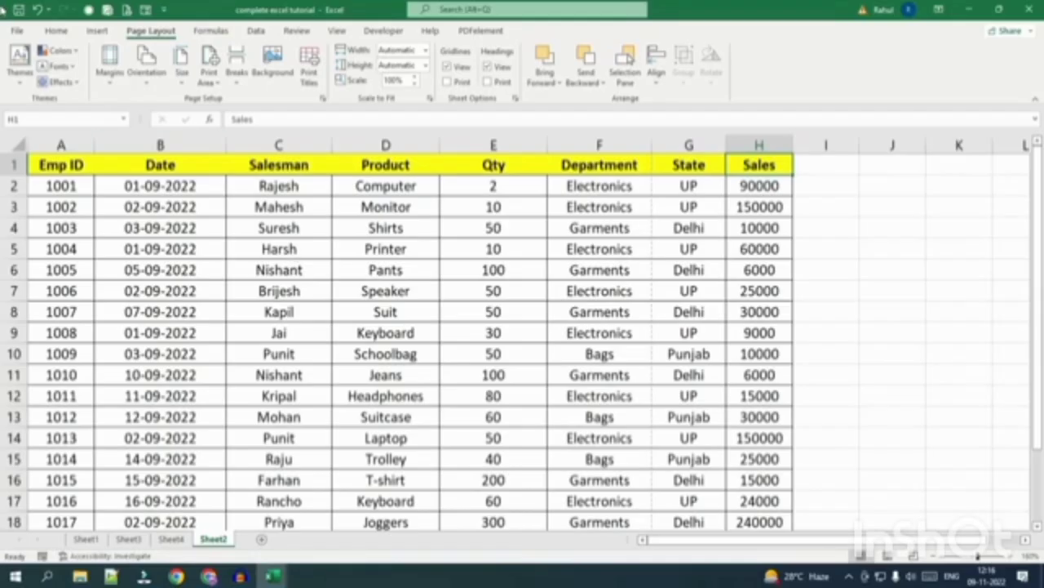
click(18, 33)
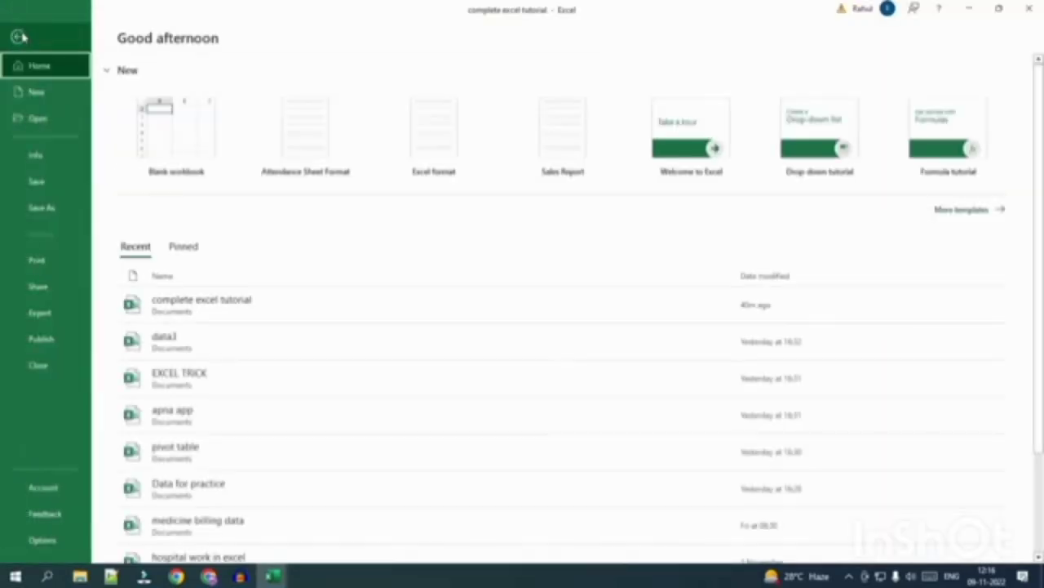
click(61, 270)
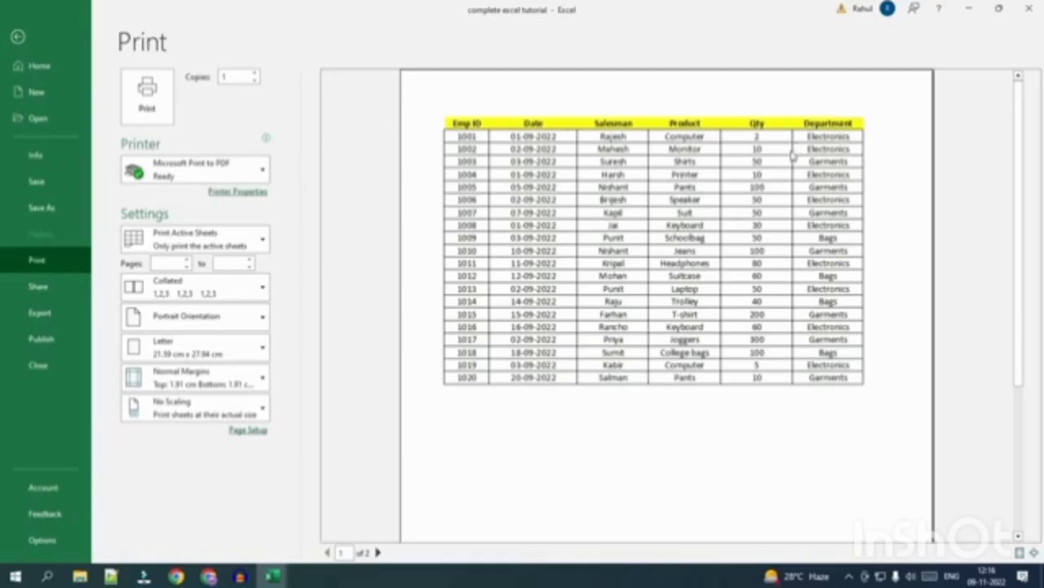
click(378, 552)
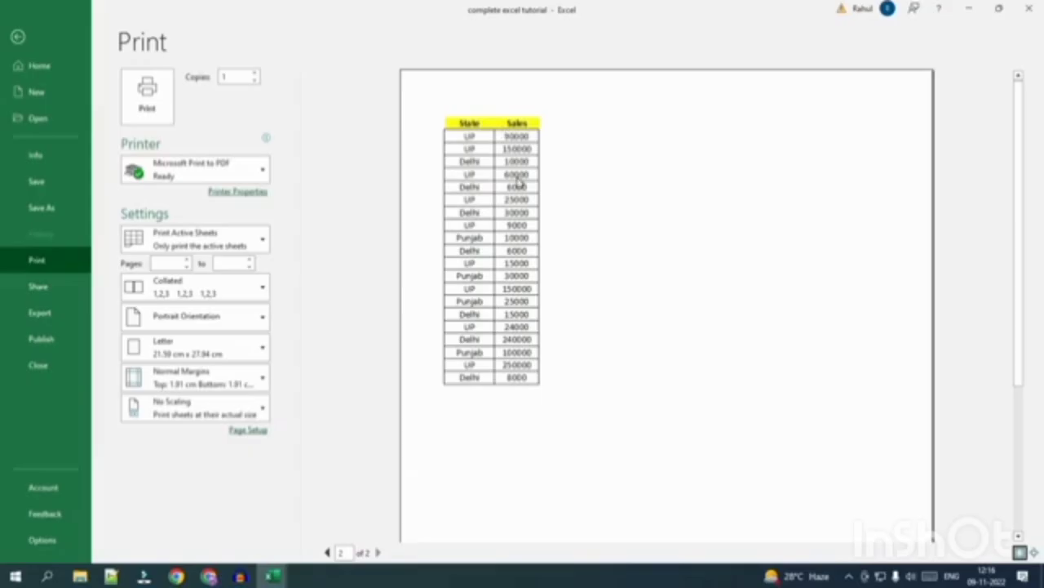
click(17, 37)
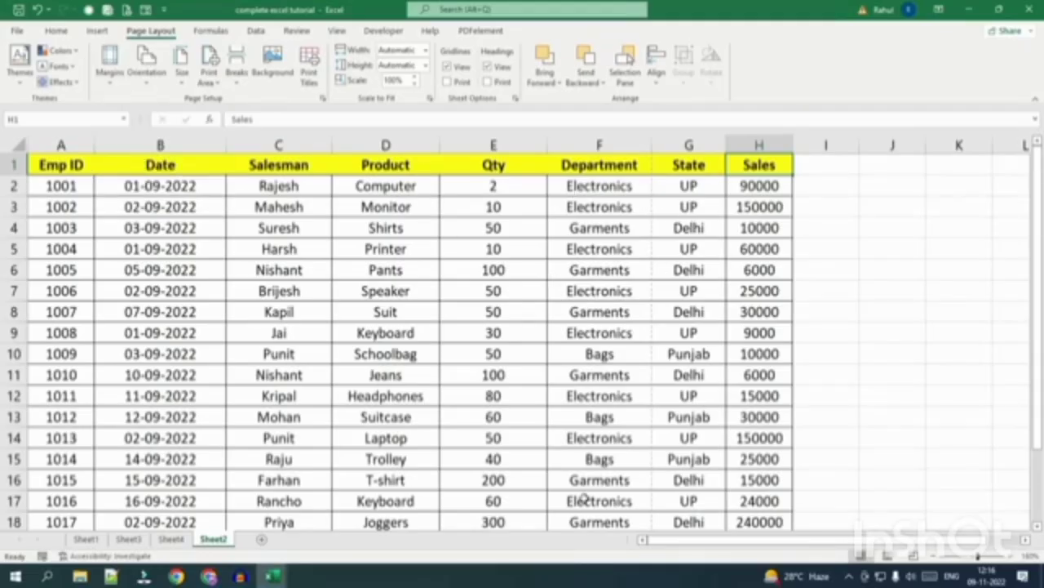
Switch Sheet2 to Page Layout view and apply Narrow margins.
click(888, 556)
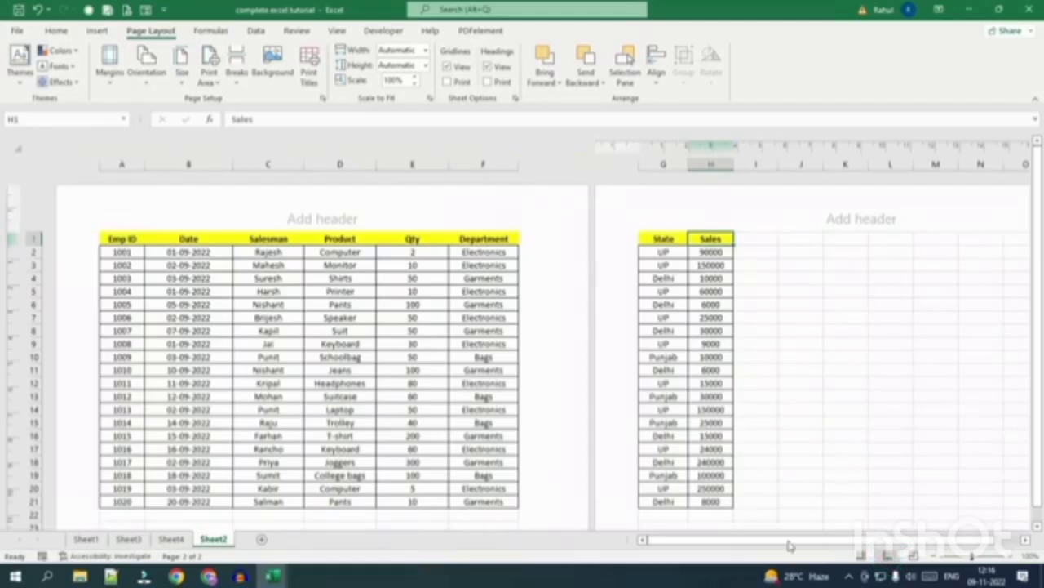
scroll(401, 286, down, 3)
scroll(385, 312, up, 3)
click(102, 85)
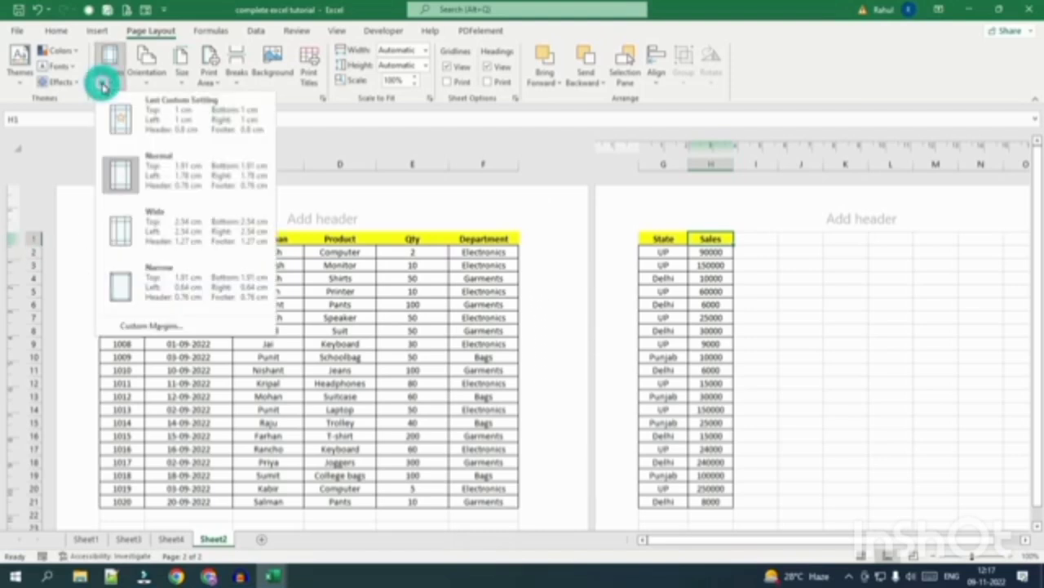
click(164, 290)
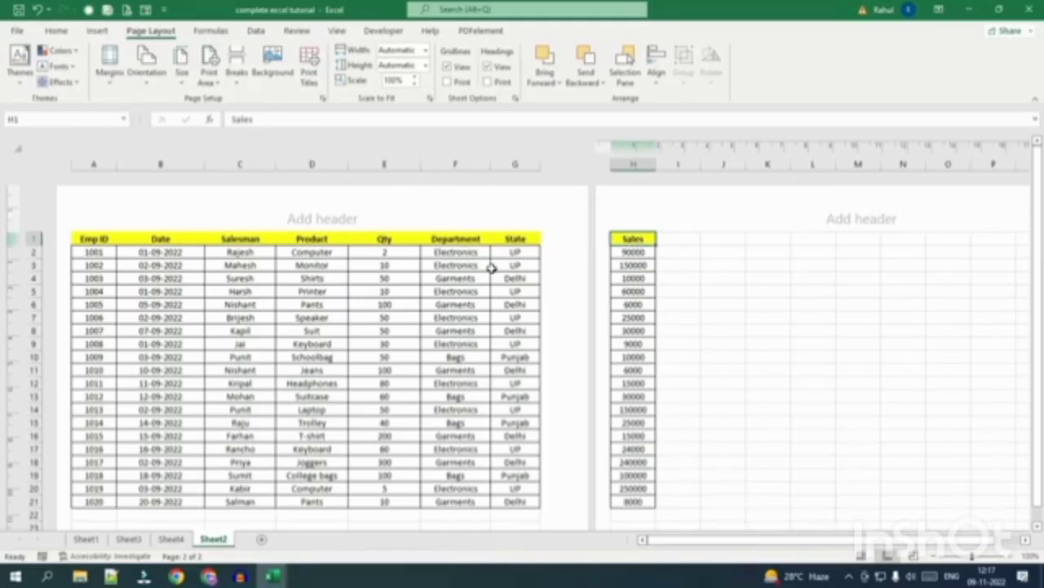
AutoFit the Date column B and confirm the one-page fit in Print preview.
drag(633, 237, 622, 498)
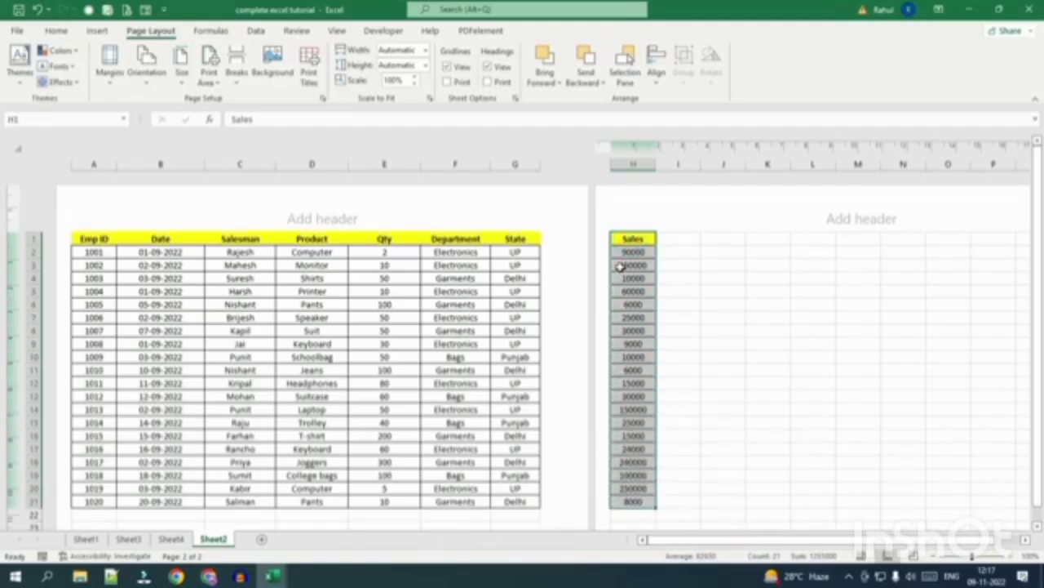
click(283, 290)
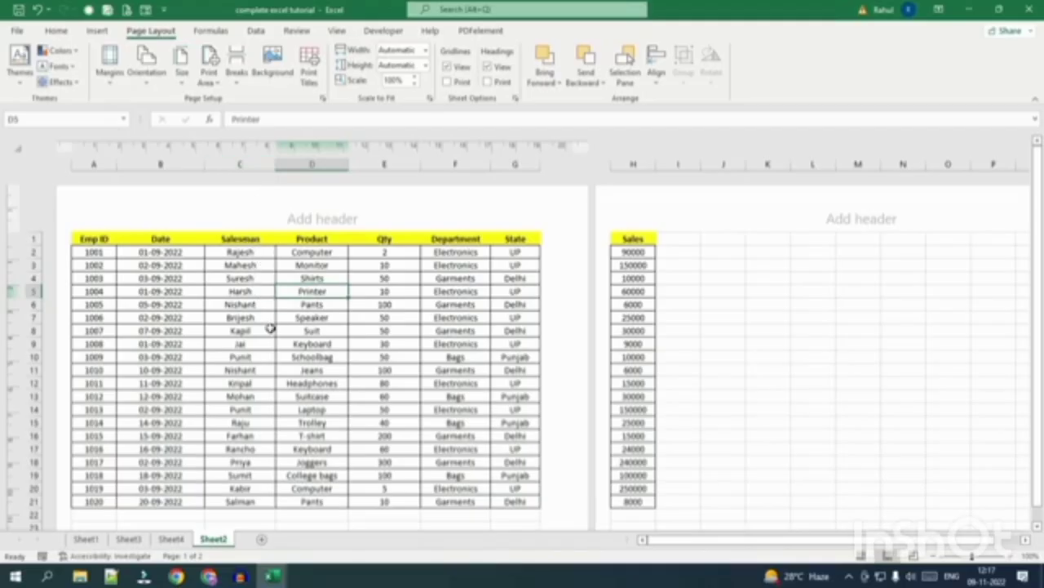
double_click(204, 163)
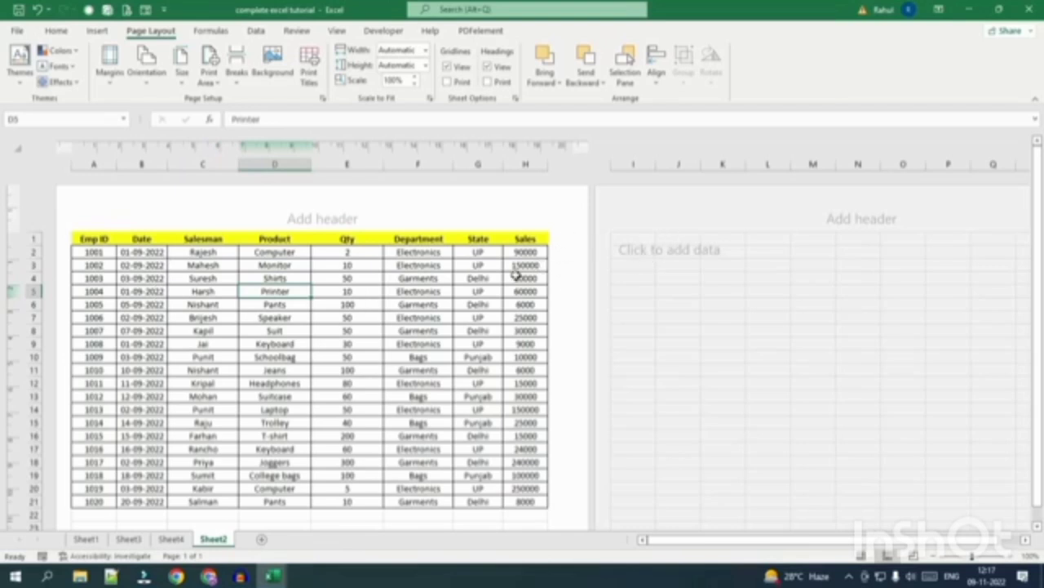
click(18, 31)
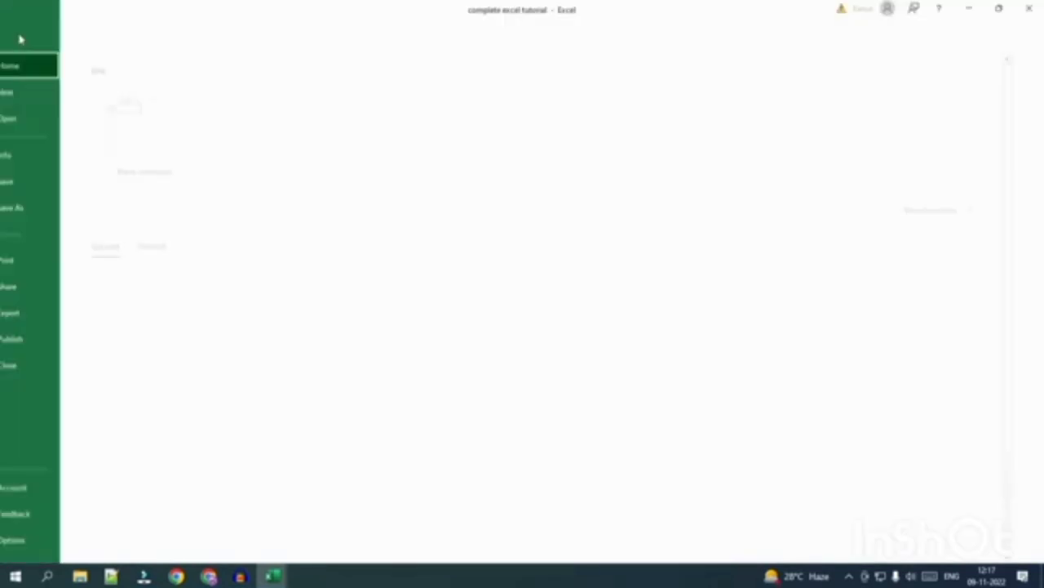
click(35, 261)
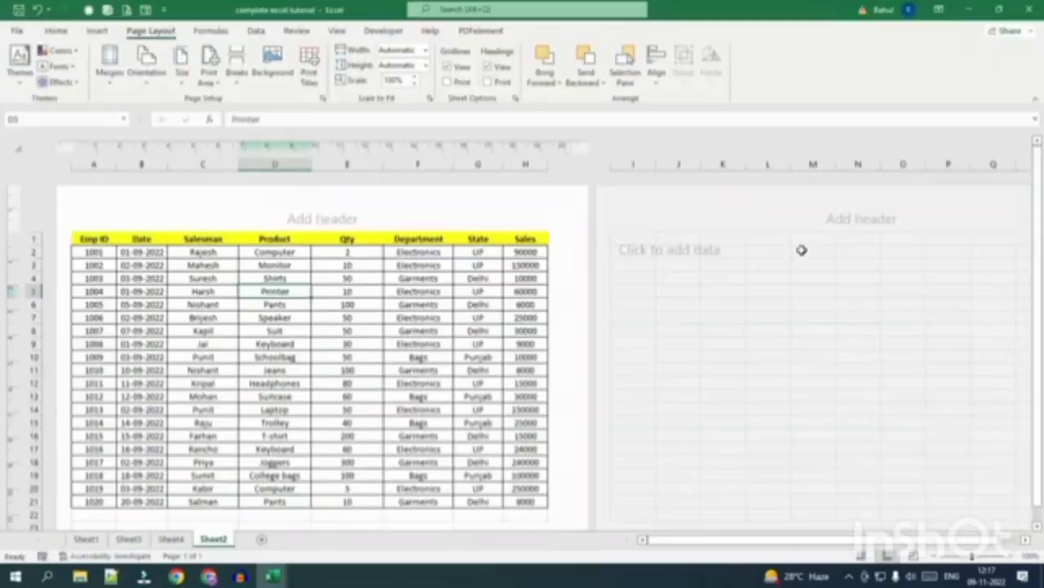
click(402, 370)
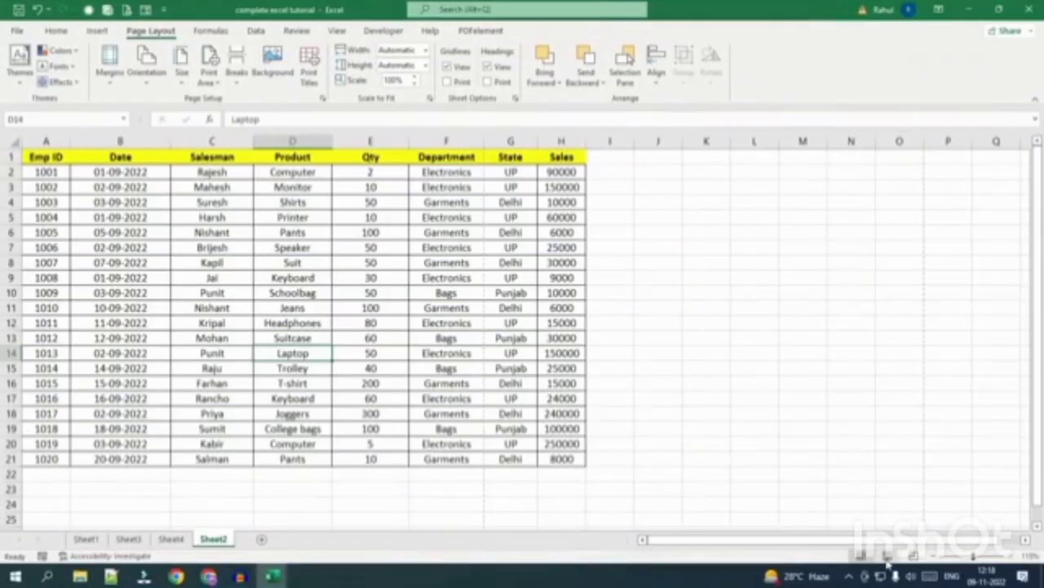
In Page Layout view, set Sheet2's orientation to Landscape and clear the selection.
click(887, 555)
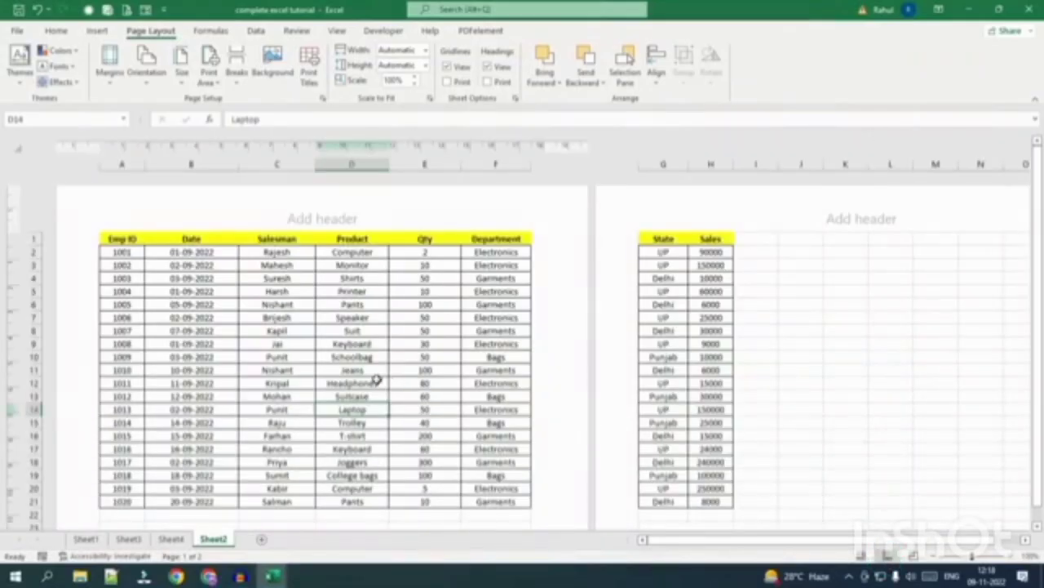
ctrl+scroll(377, 380, down, 4)
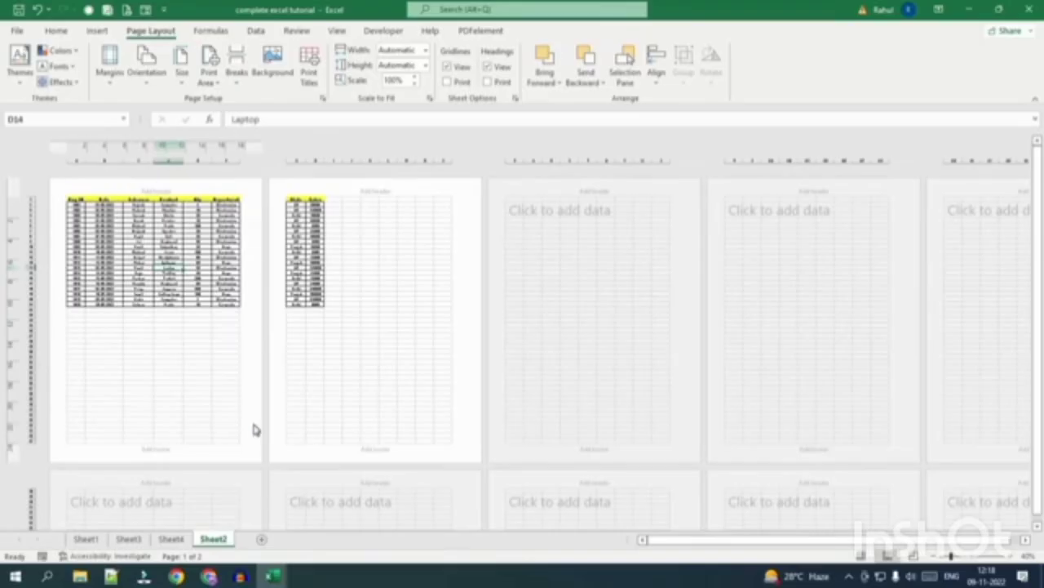
click(144, 72)
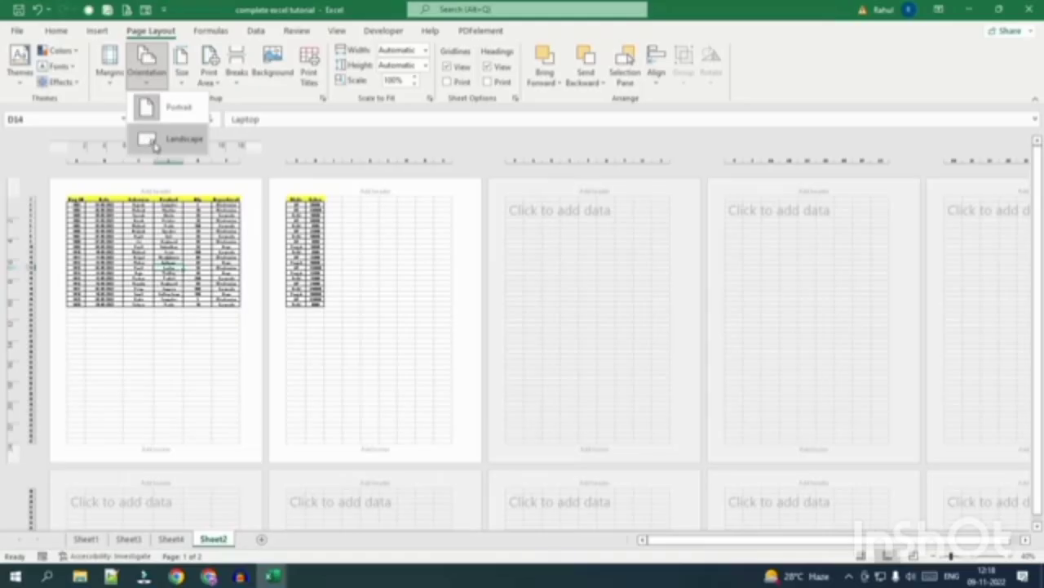
click(155, 141)
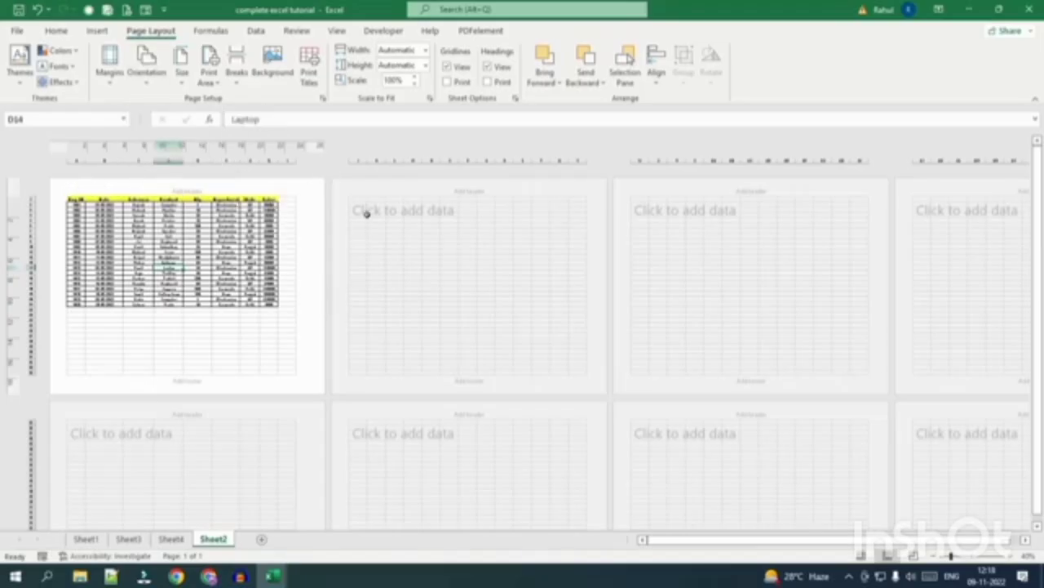
drag(354, 201, 396, 372)
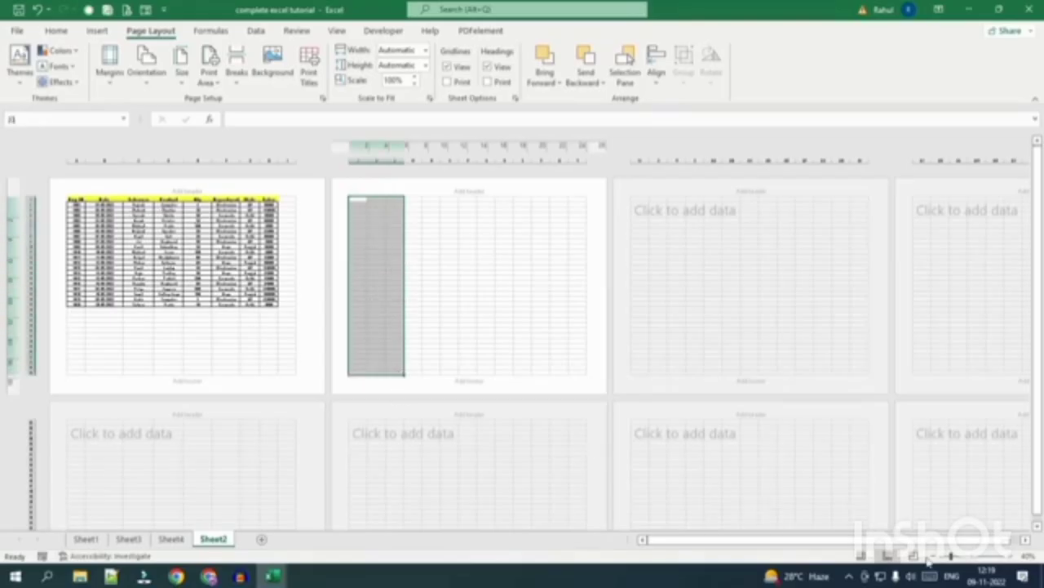
click(216, 317)
scroll(175, 324, up, 3)
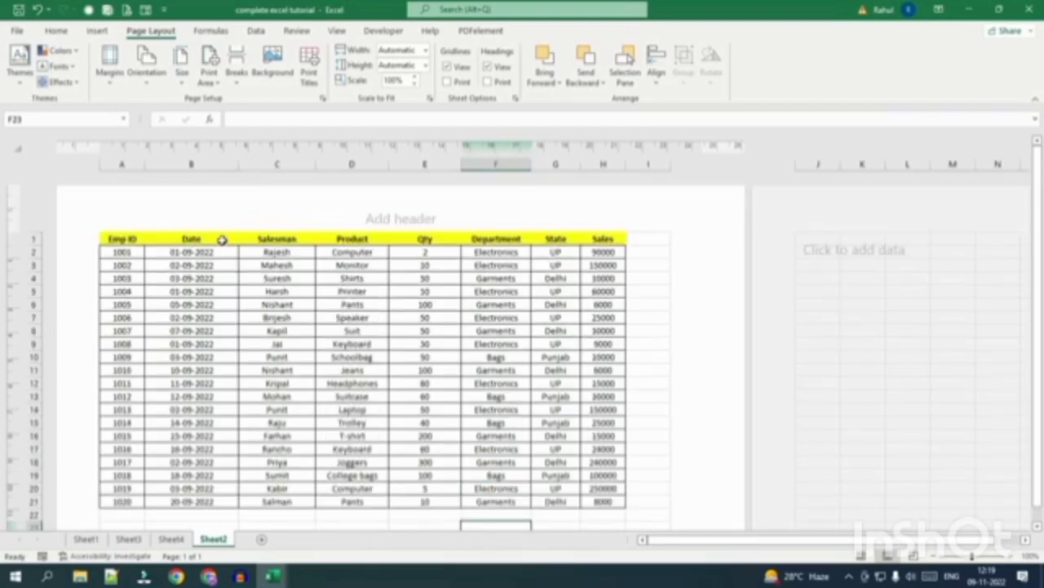
Check the margin presets without changing them, then set orientation back to Portrait.
click(110, 65)
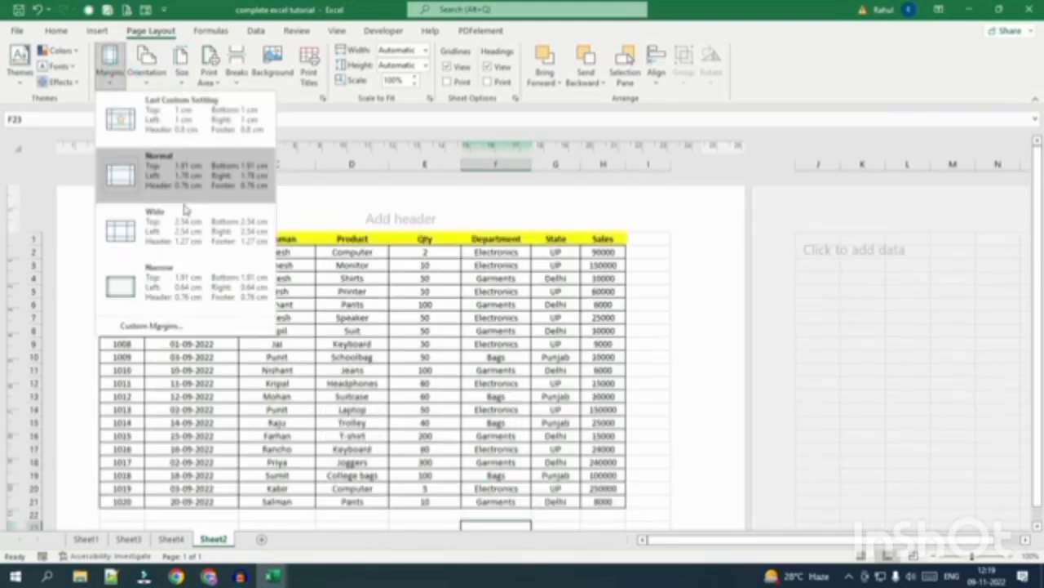
click(510, 333)
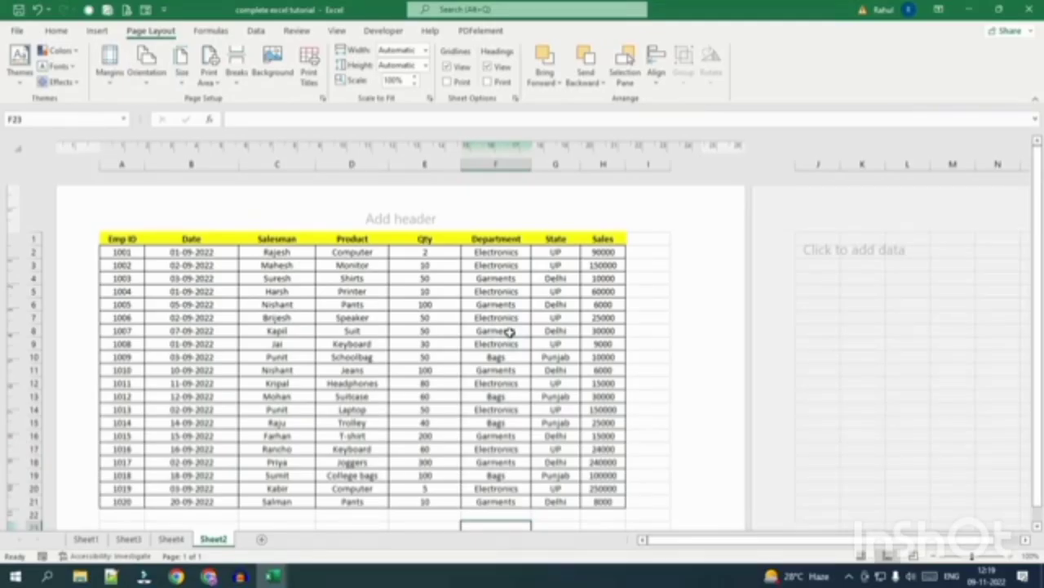
scroll(353, 289, down, 4)
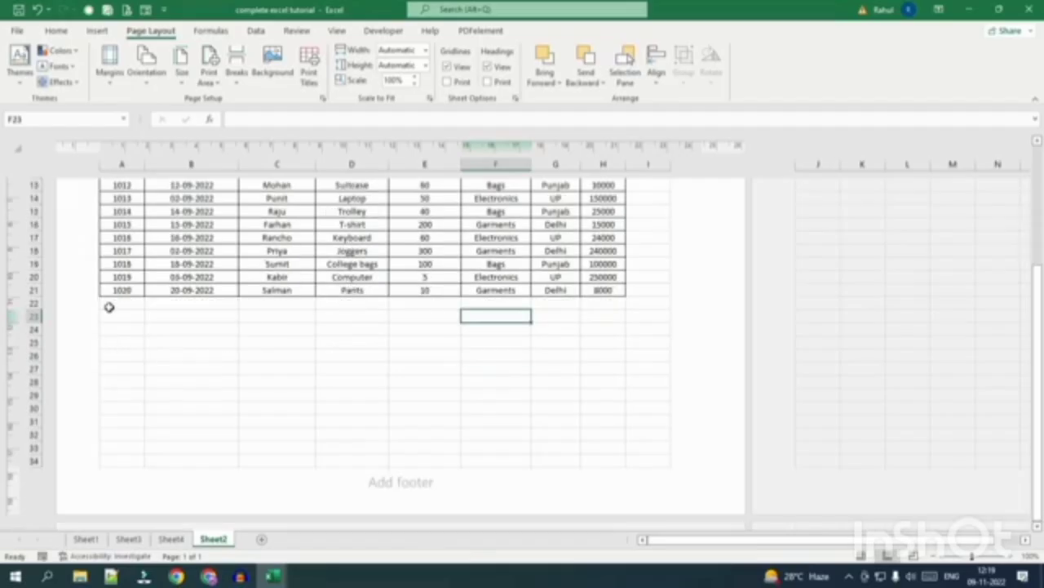
scroll(266, 397, up, 4)
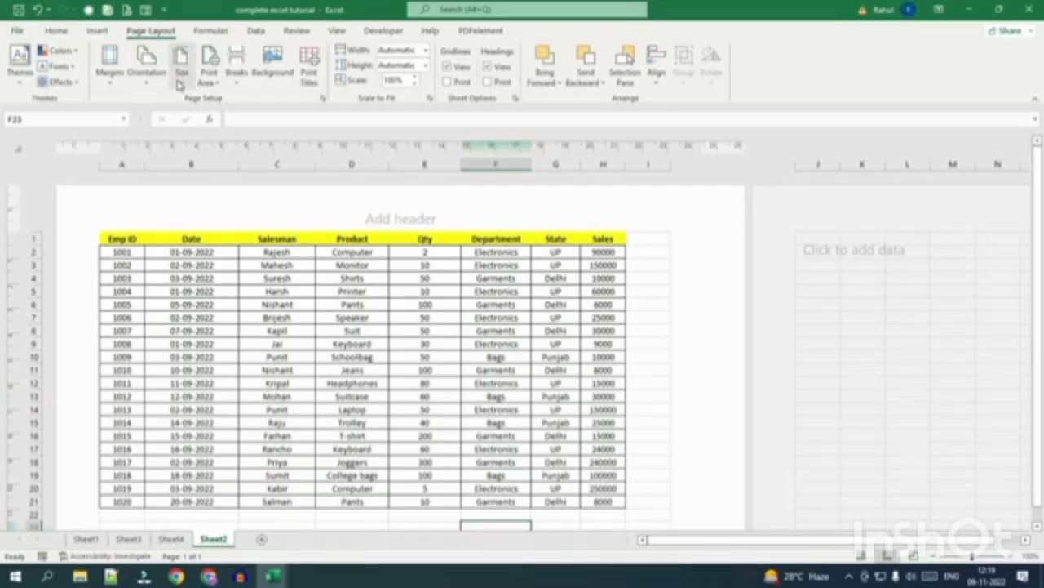
click(146, 69)
click(163, 104)
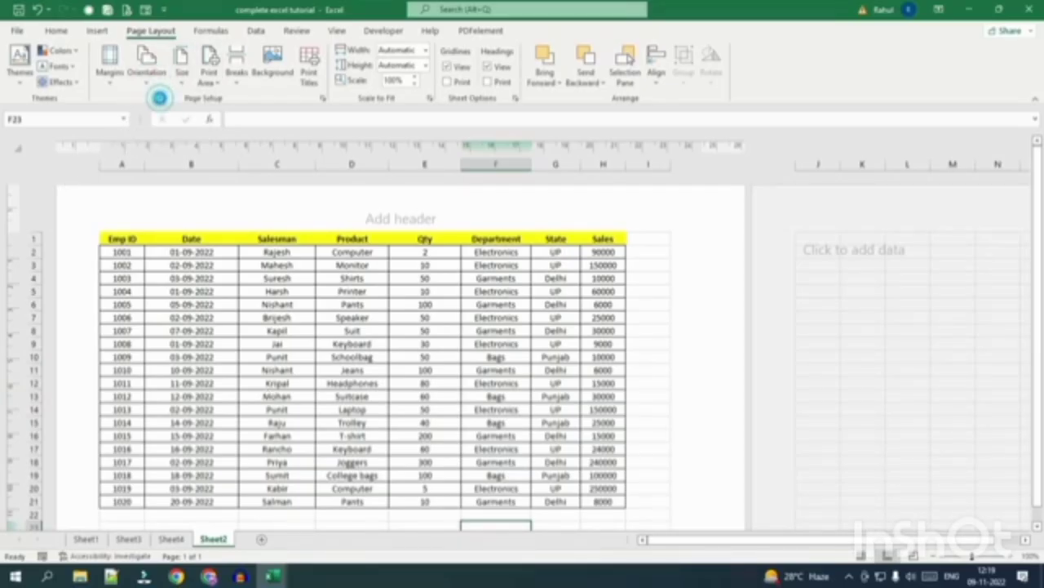
Set the paper size to A4.
scroll(351, 326, down, 2)
scroll(353, 326, down, 1)
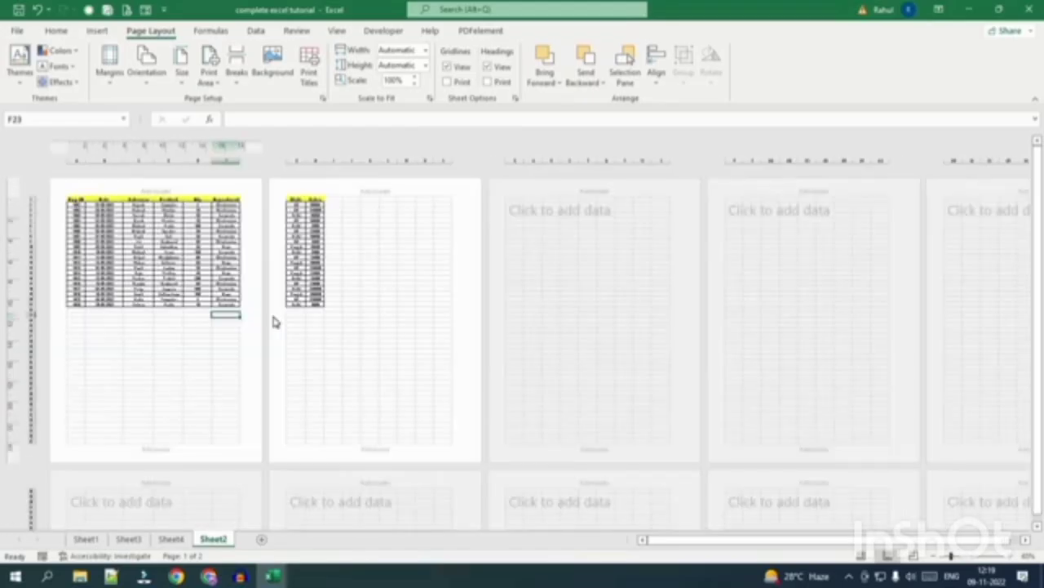
click(180, 82)
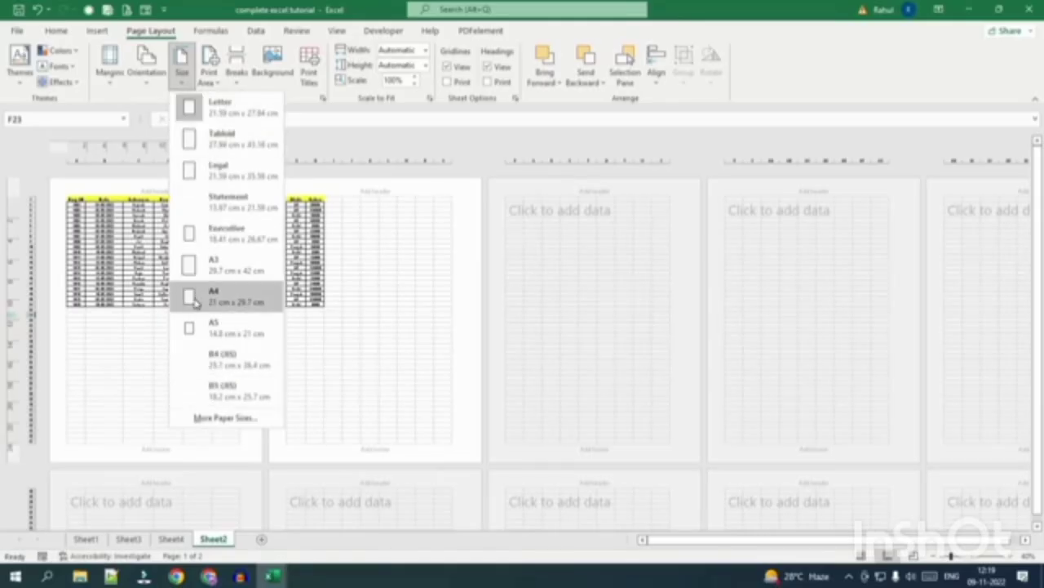
click(217, 304)
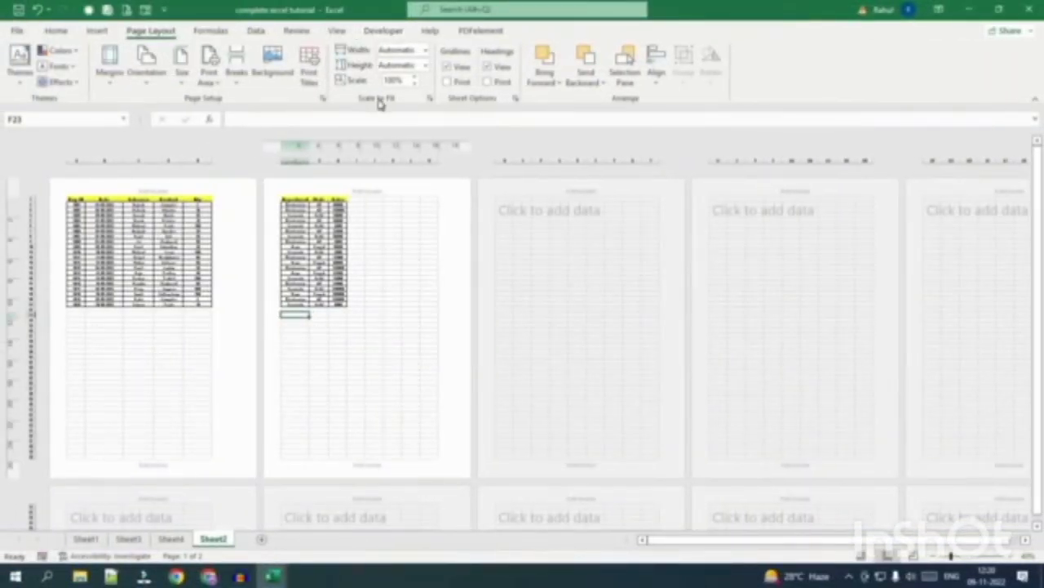
scroll(155, 336, up, 1)
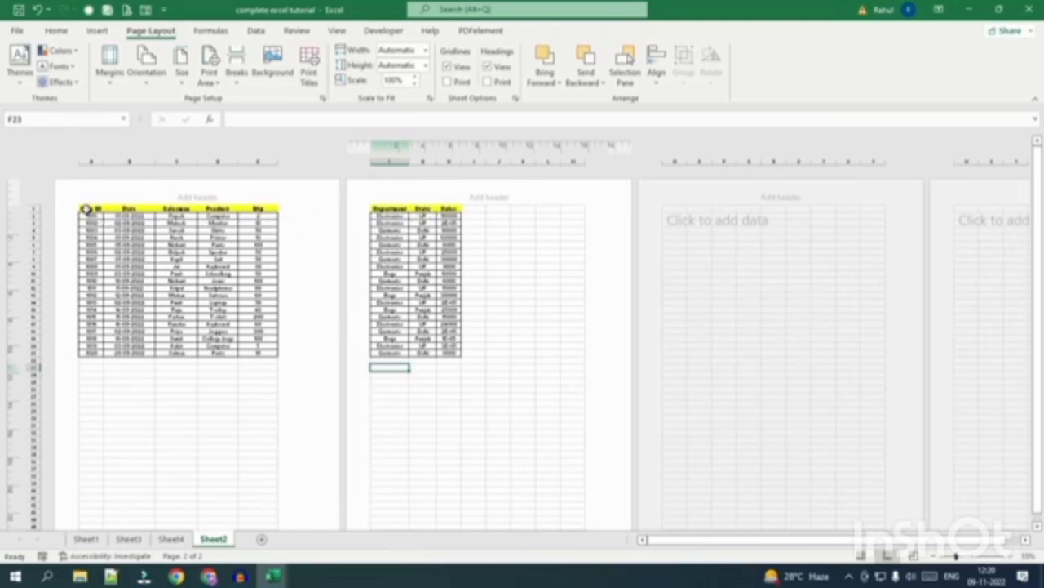
Select the Emp ID–Sales table, scale its width to 1 page, then open File.
drag(88, 209, 265, 209)
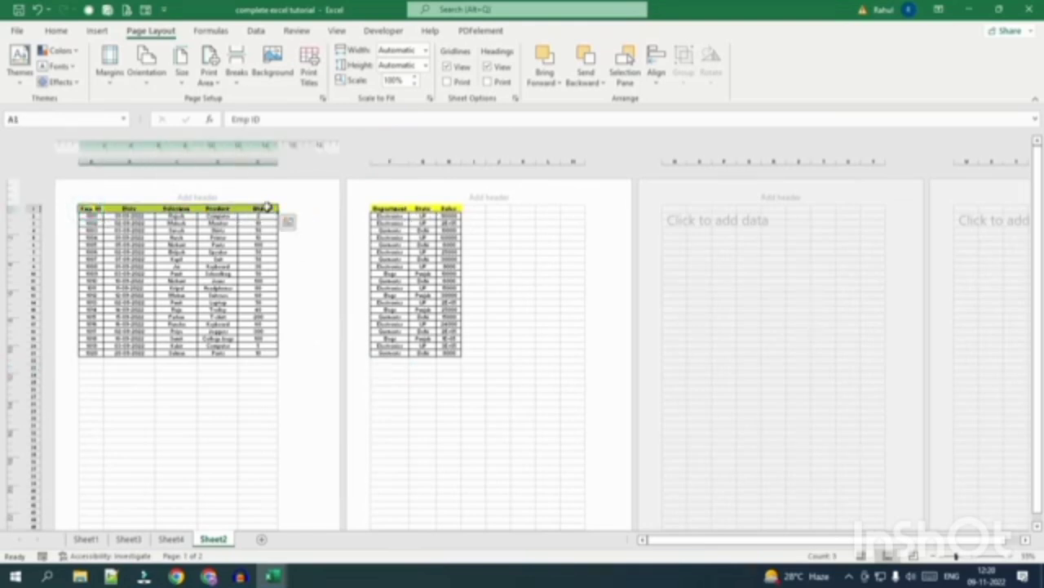
drag(93, 207, 259, 326)
drag(381, 209, 442, 347)
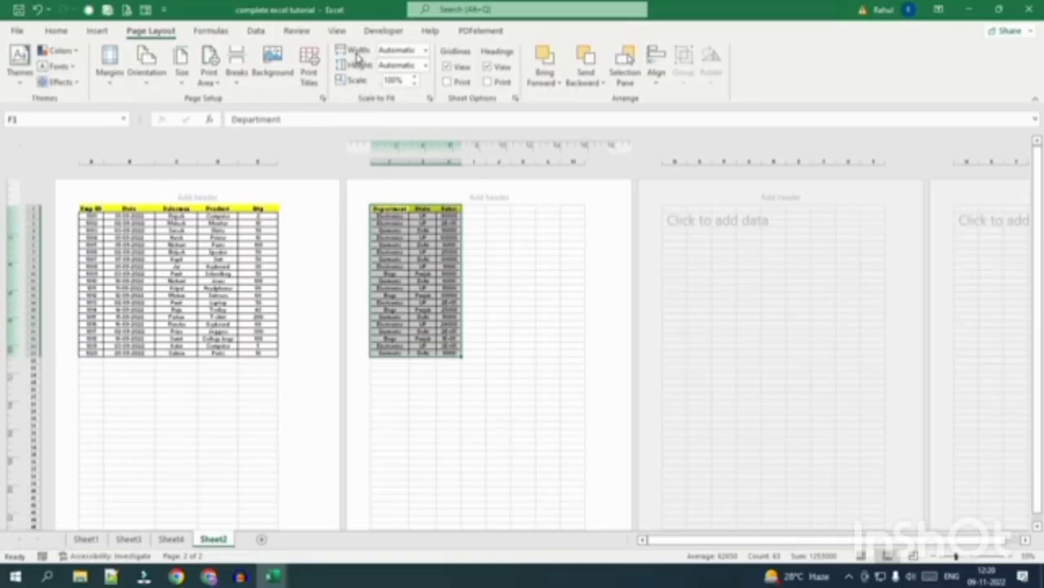
click(424, 51)
click(408, 82)
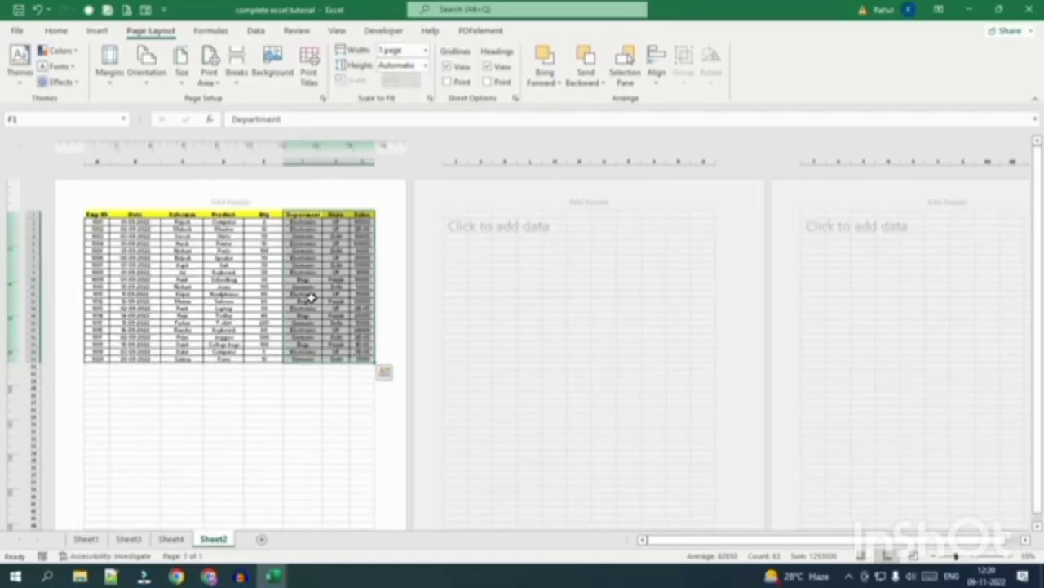
click(249, 240)
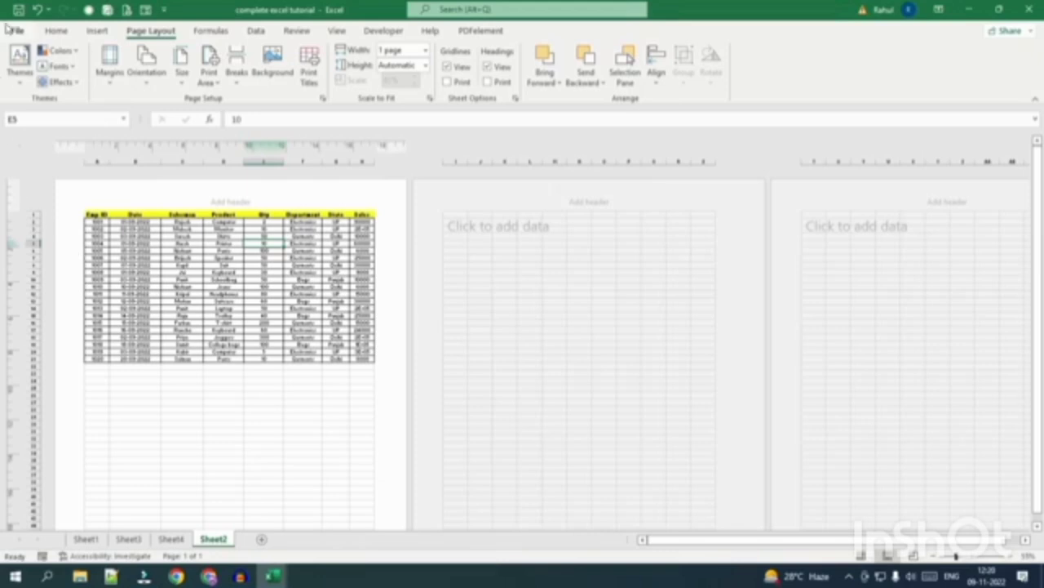
click(17, 31)
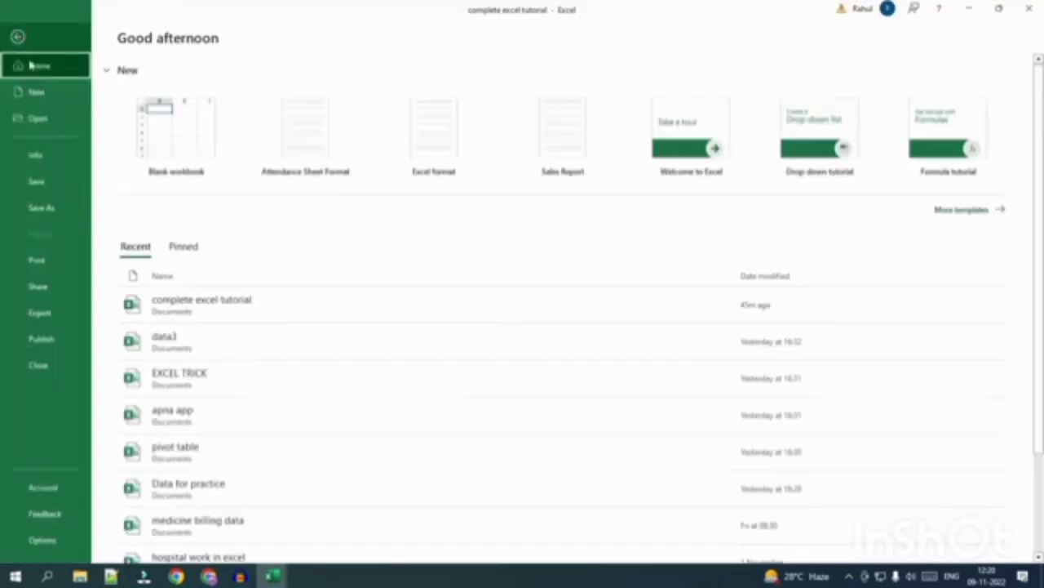
Set Scale to Fit width back to Automatic and the scale to 100%.
click(41, 267)
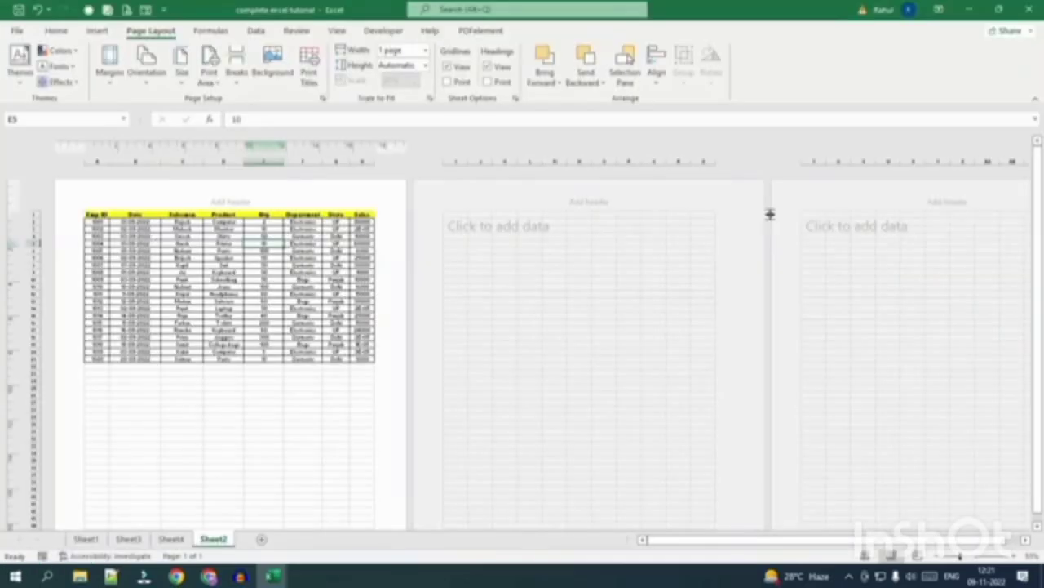
click(425, 52)
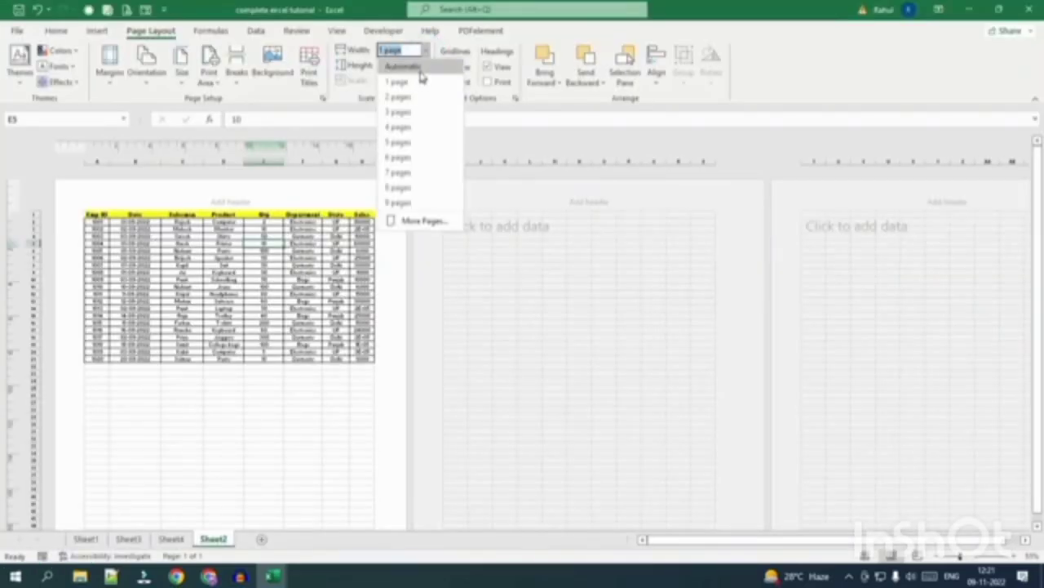
click(423, 68)
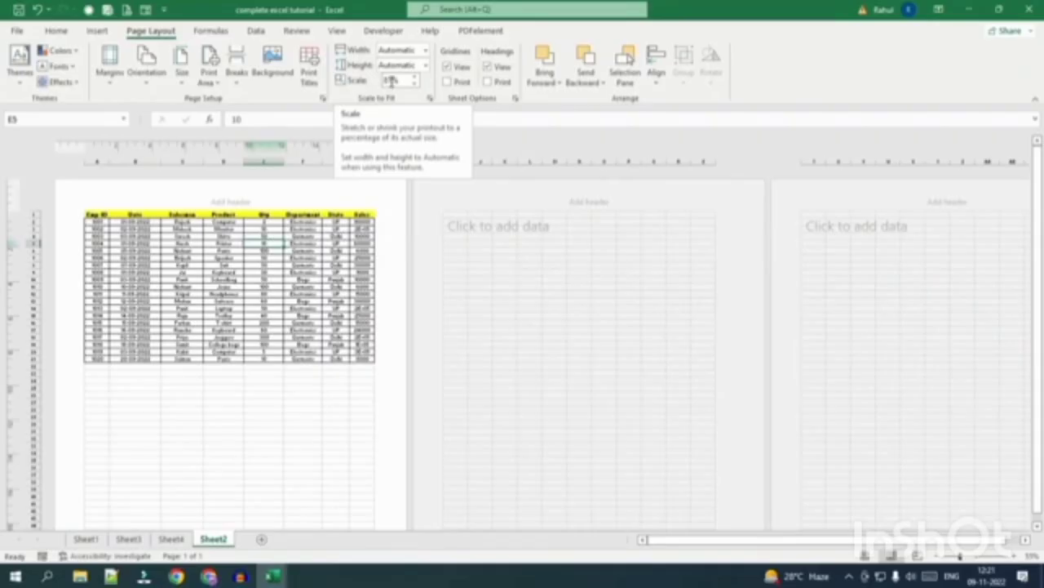
click(391, 80)
text(100)
key(Return)
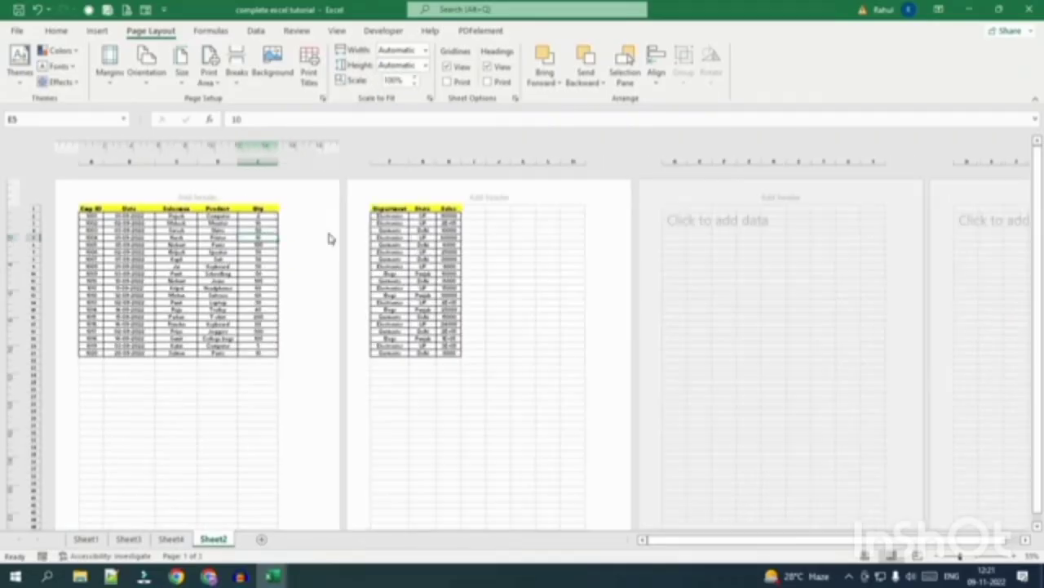
Preview the printout, now page 1 of 2, then leave the preview.
click(20, 30)
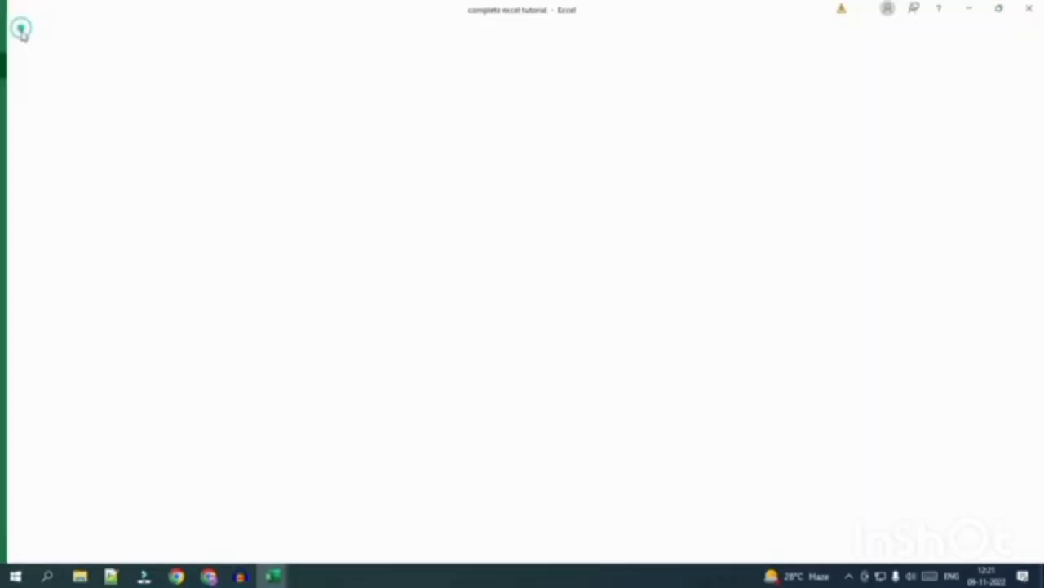
click(47, 261)
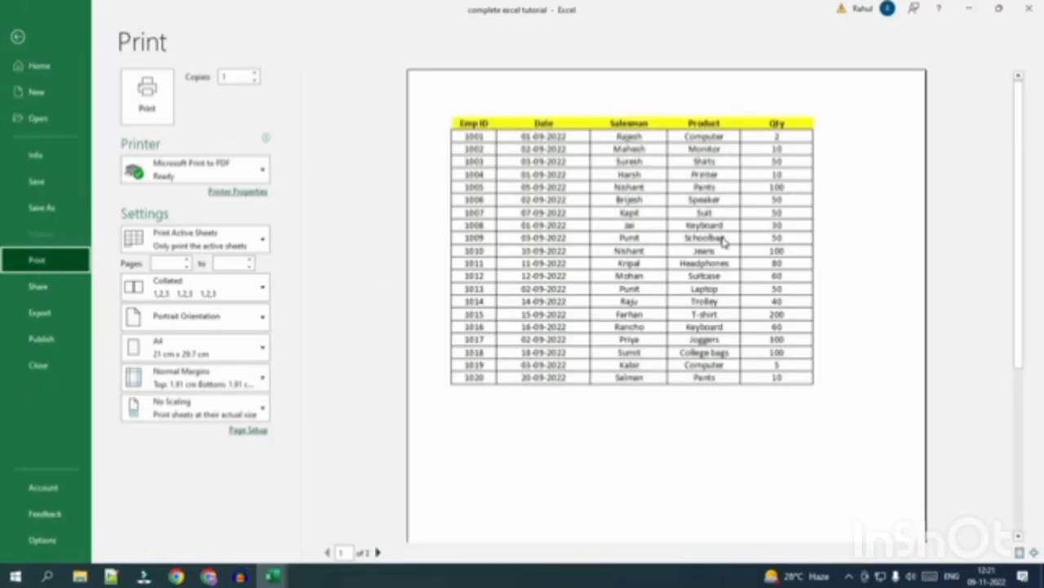
key(Escape)
Set Scale to Fit width to 1 page, leaving the height option unchanged.
click(425, 50)
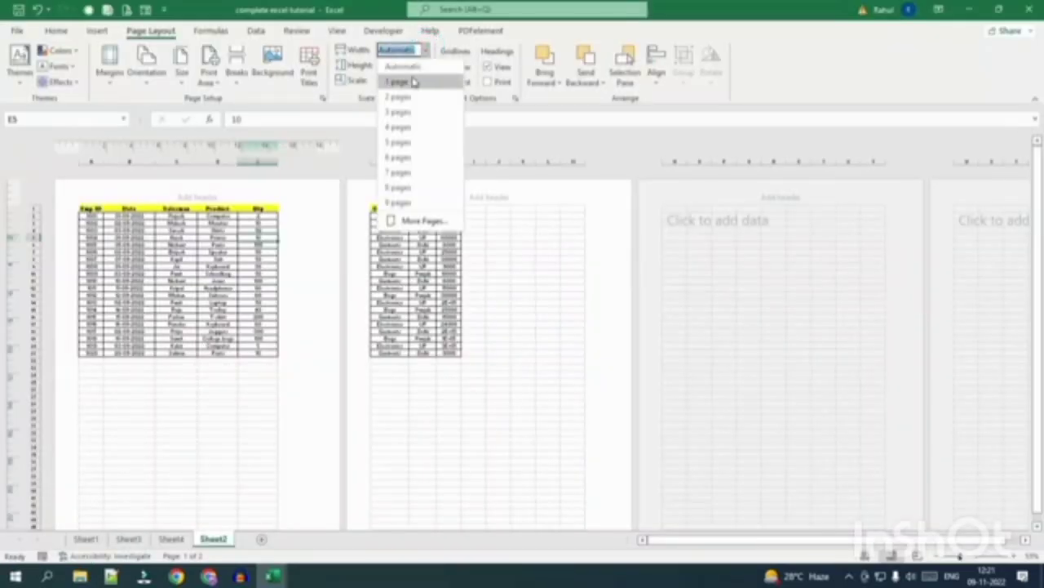
click(414, 82)
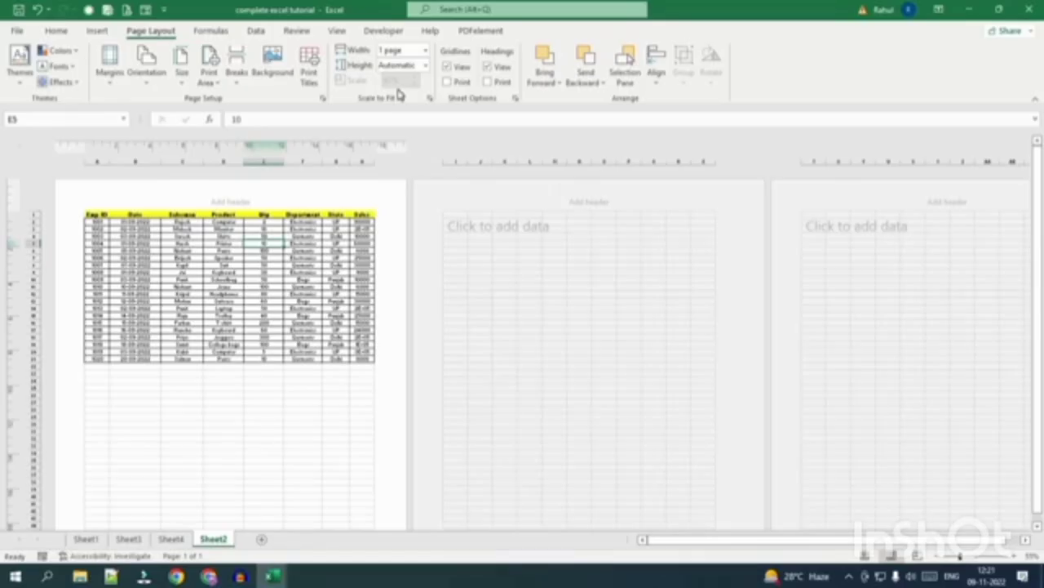
scroll(276, 225, down, 5)
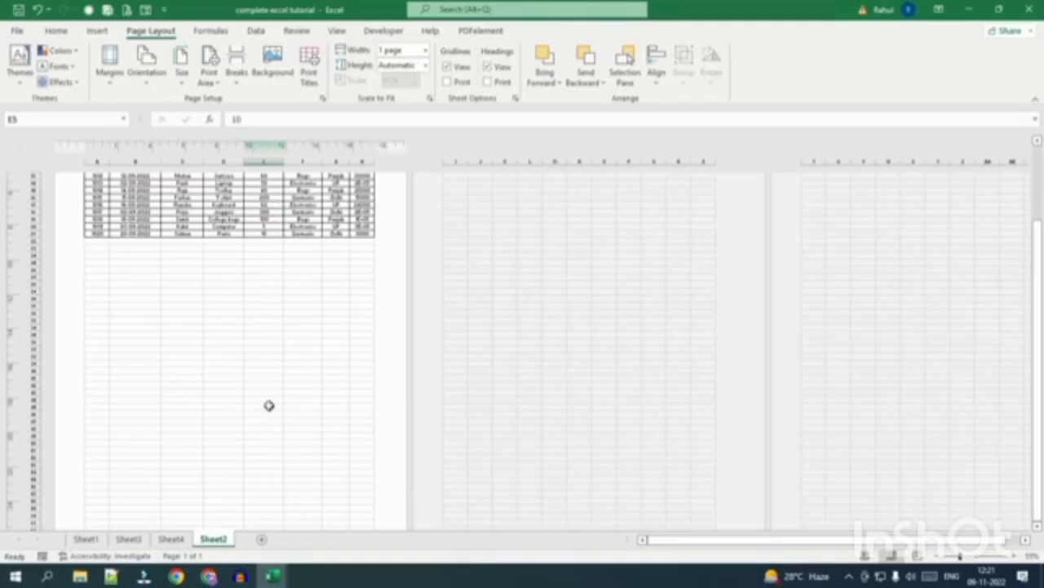
click(426, 66)
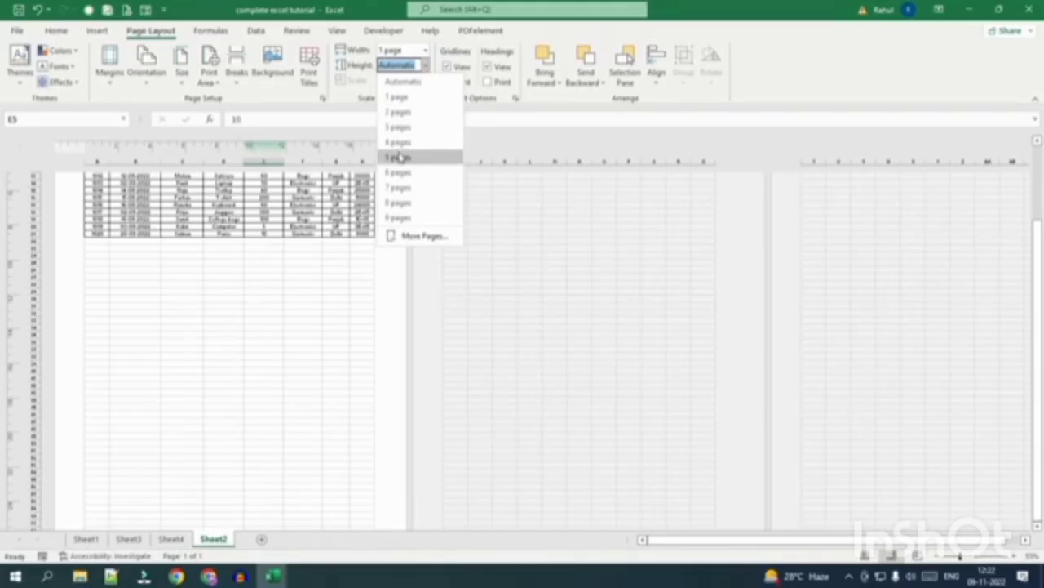
click(311, 326)
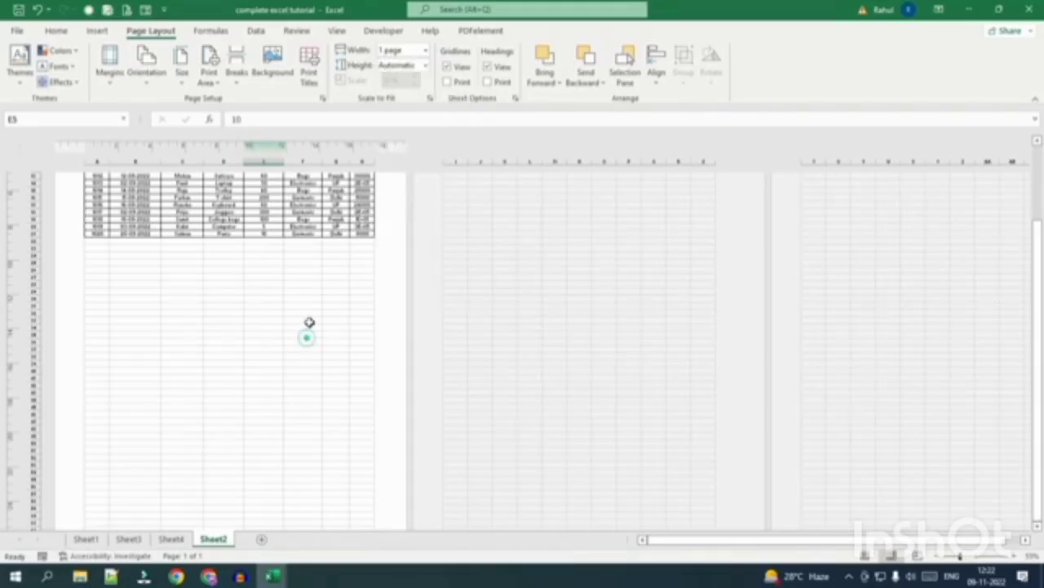
scroll(284, 334, up, 2)
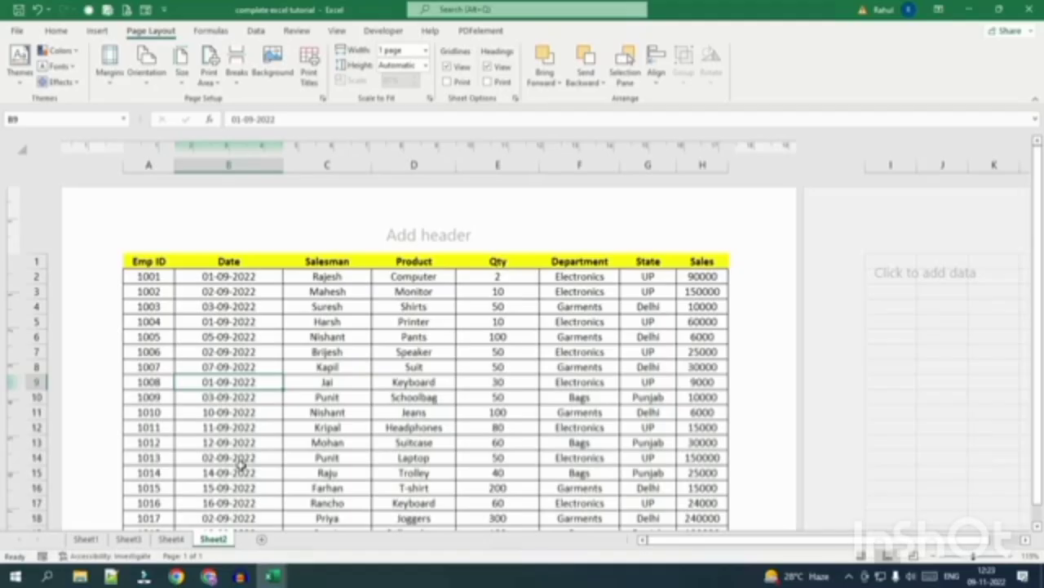
Return to Normal view, set width and height scaling to Automatic, and apply Normal margins.
click(860, 556)
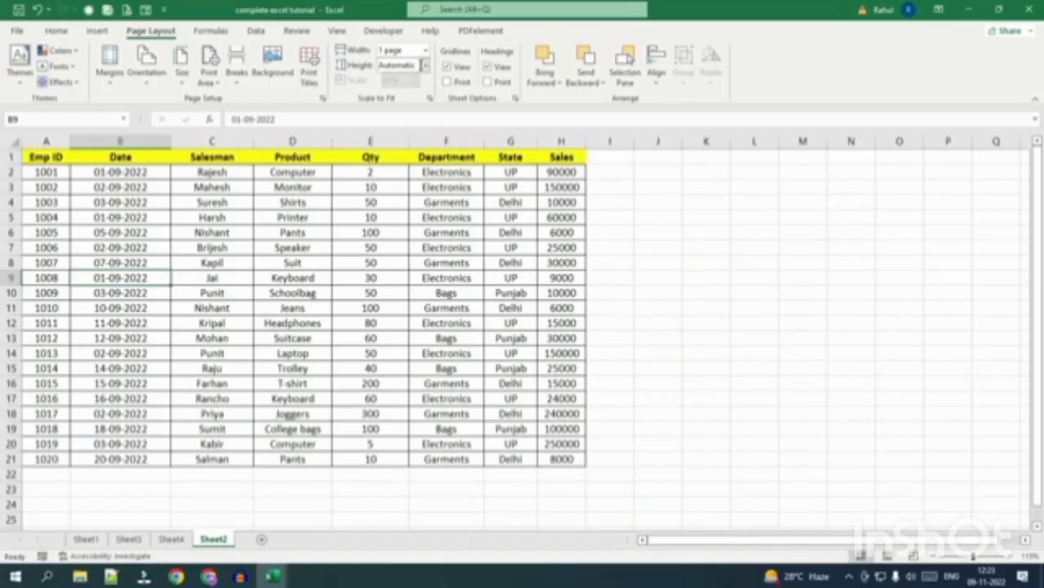
click(425, 51)
click(400, 67)
click(424, 65)
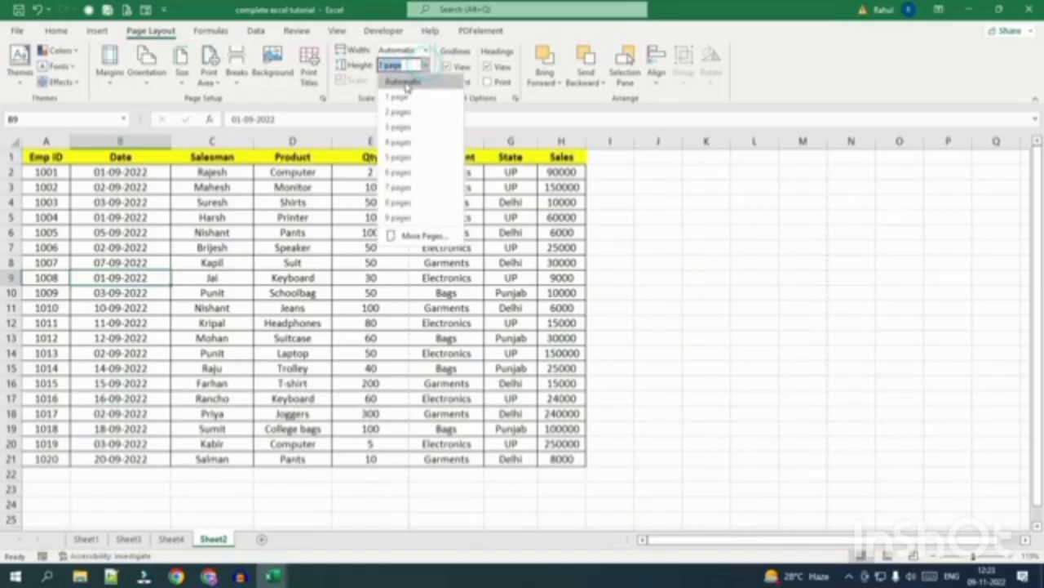
click(400, 81)
click(110, 61)
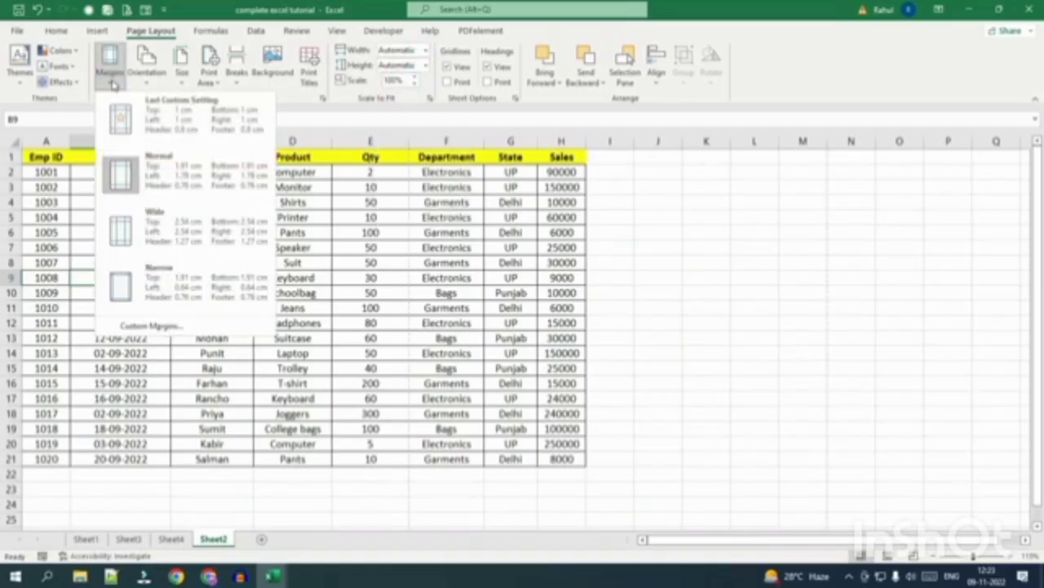
click(181, 191)
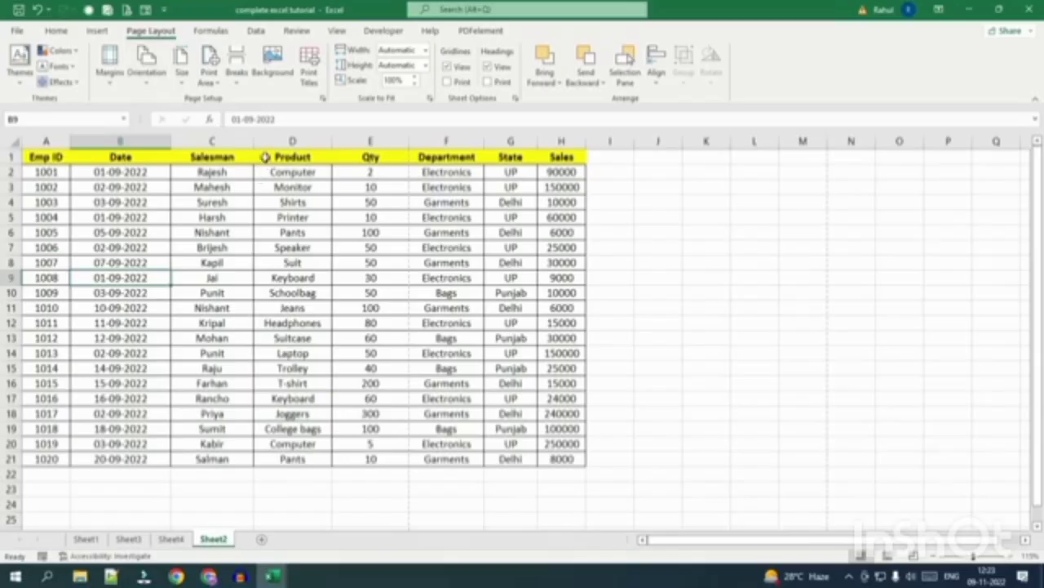
Narrow columns C and D, AutoFit columns B–H, and select the rows 2–21 data.
drag(256, 142, 218, 142)
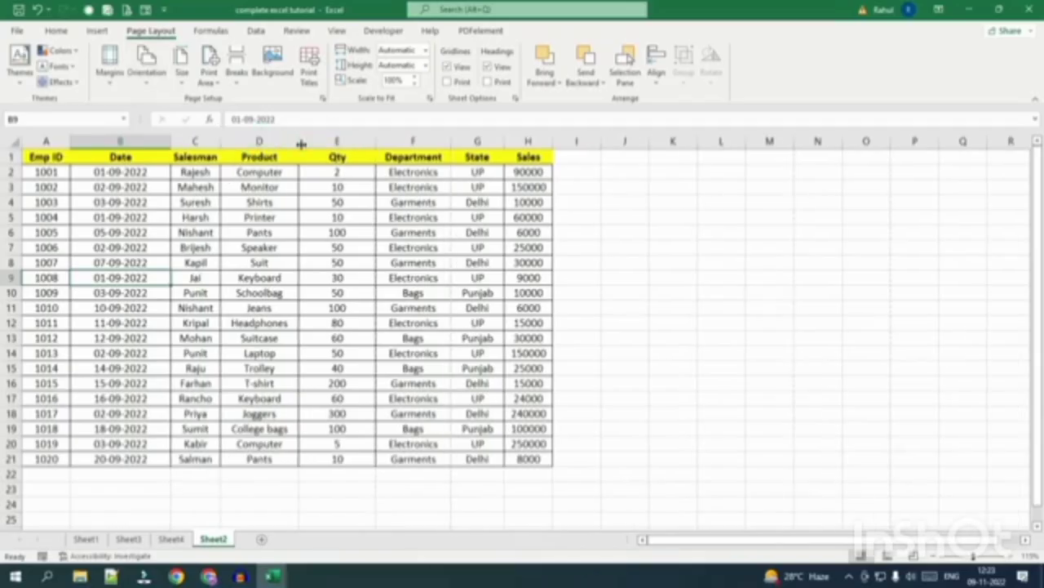
drag(297, 142, 285, 142)
double_click(362, 142)
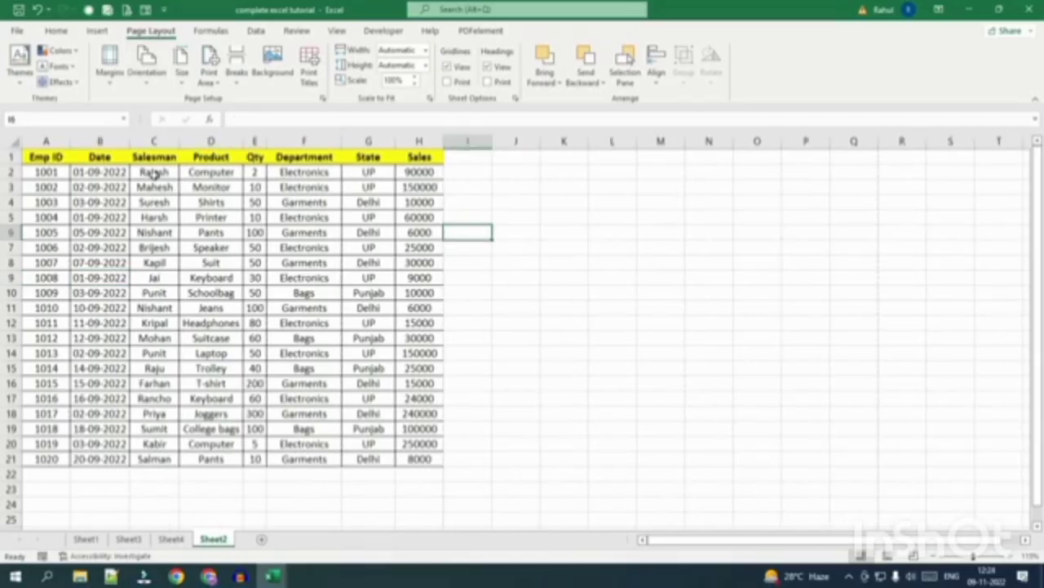
drag(154, 173, 410, 459)
Paste the copied C2:H21 sales block at C22, C42, C62, C82 and C102.
key(ctrl+c)
scroll(250, 385, down, 3)
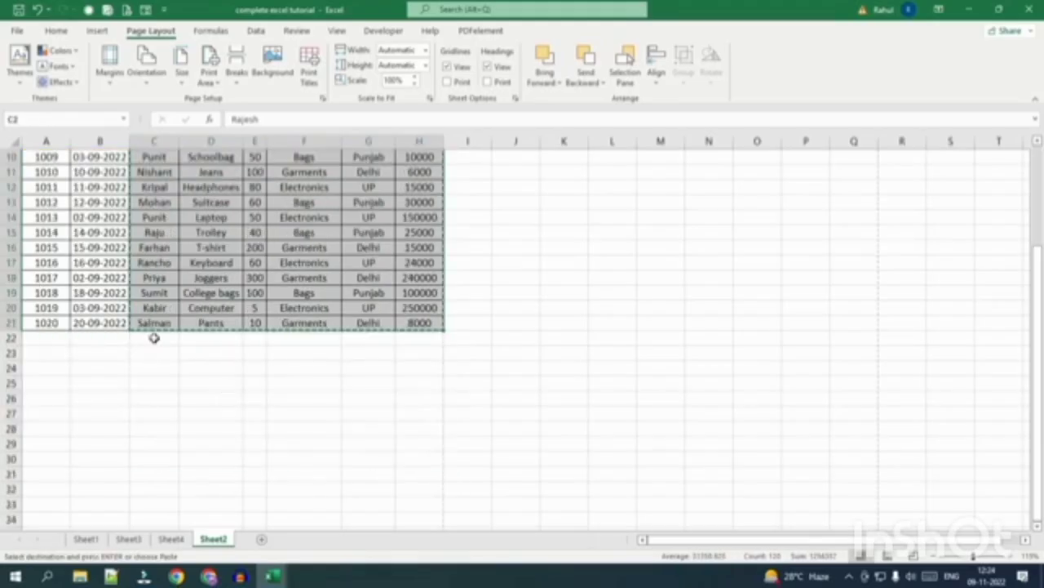
click(155, 339)
key(ctrl+v)
scroll(165, 369, down, 5)
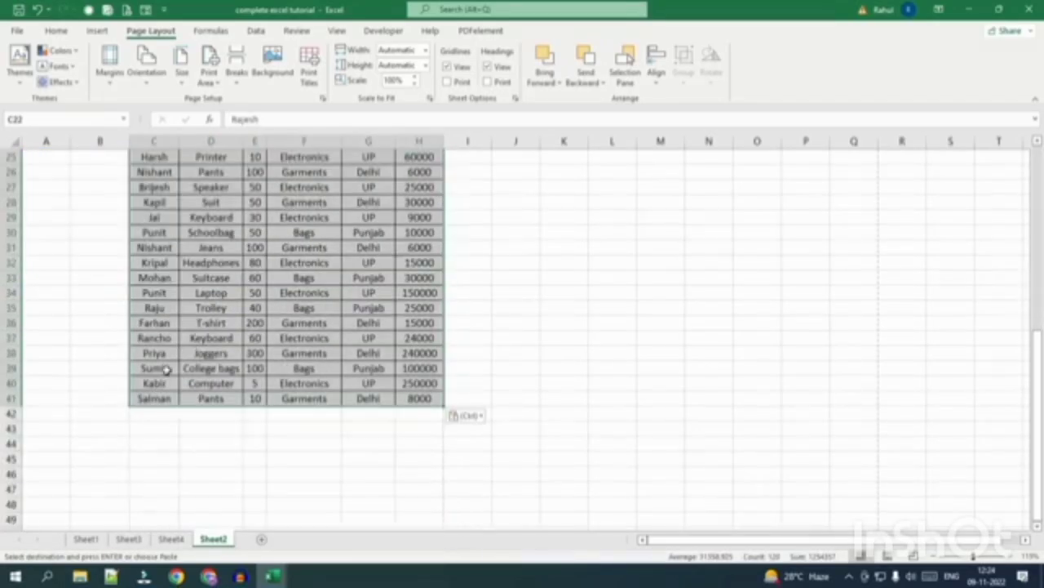
click(166, 417)
key(ctrl+v)
scroll(159, 412, down, 6)
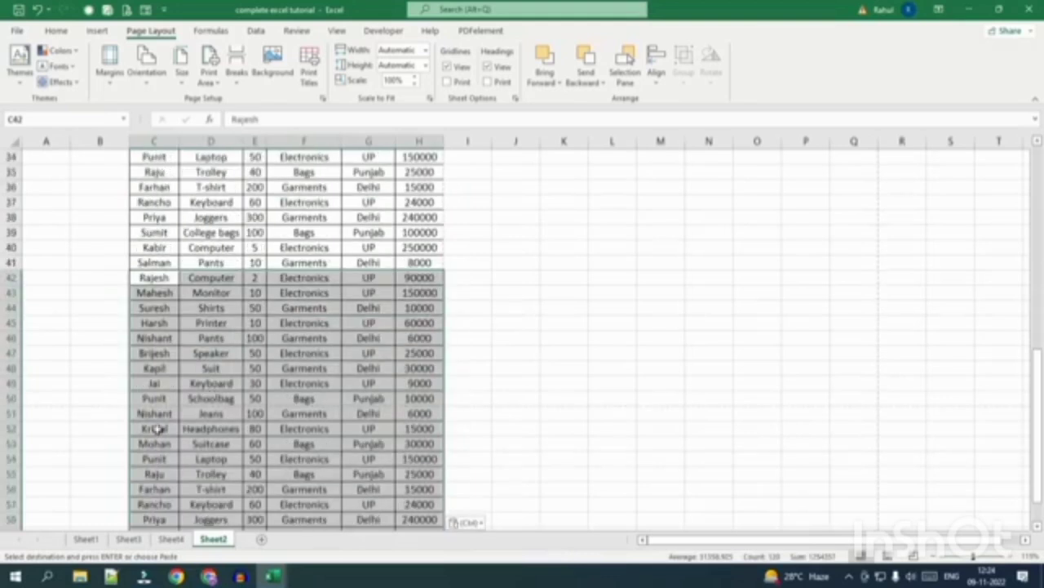
click(152, 441)
key(ctrl+v)
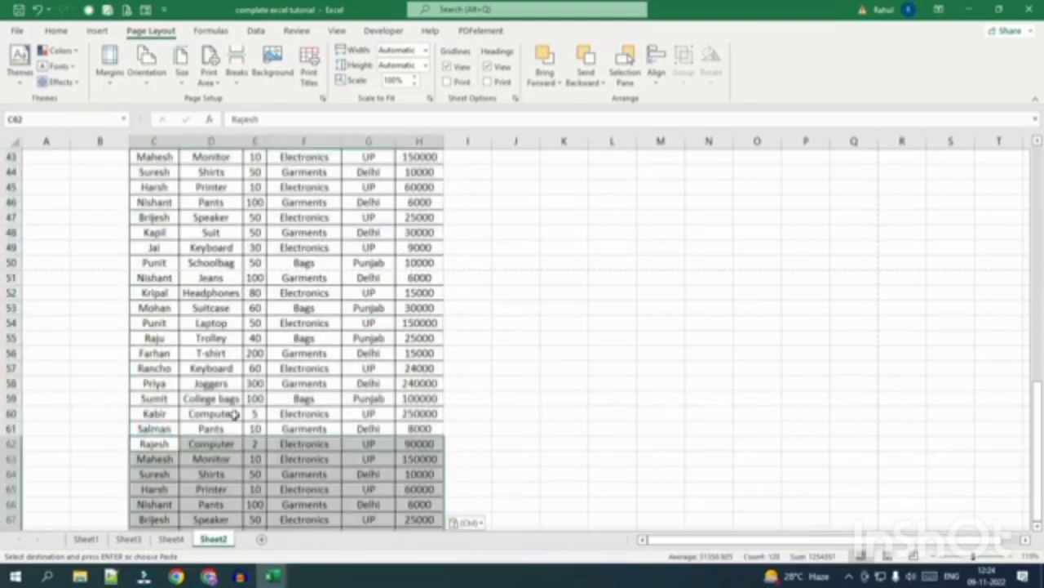
scroll(155, 416, down, 10)
click(154, 299)
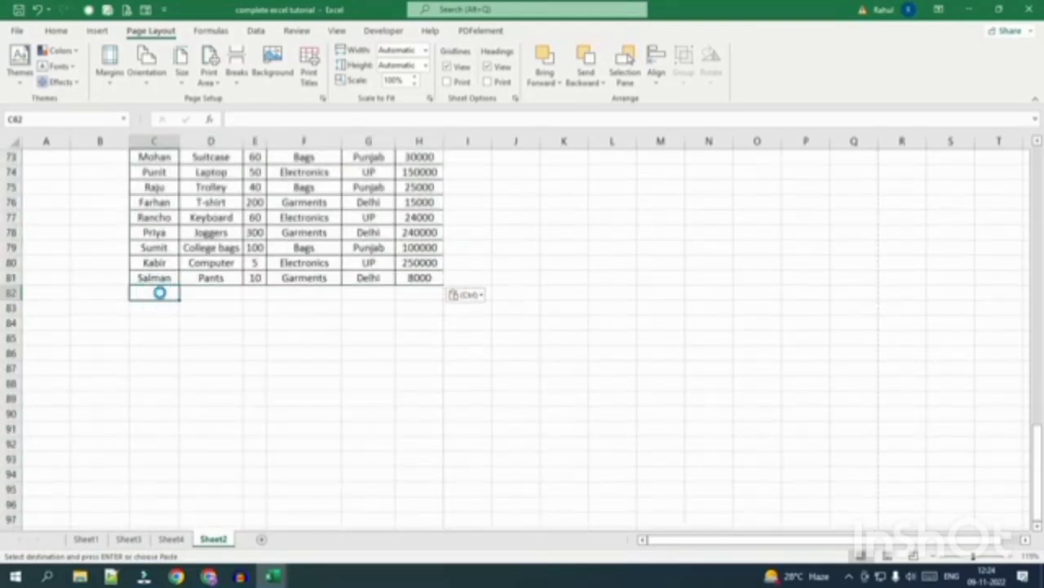
key(ctrl+v)
scroll(164, 278, down, 8)
click(160, 232)
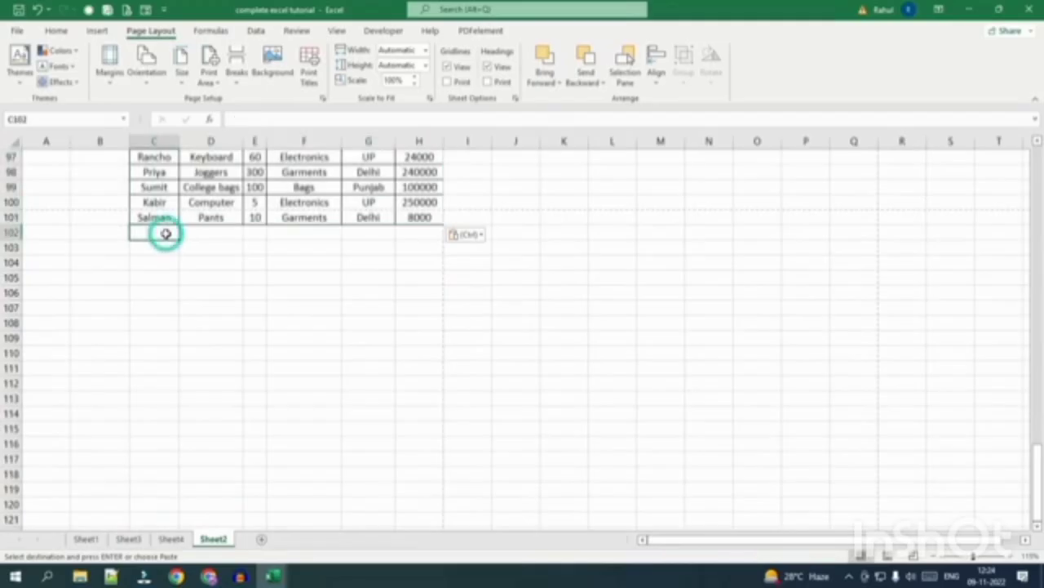
key(ctrl+v)
Continue the Emp IDs from A20:A21 and the dates from B20:B21 down the table.
scroll(135, 253, up, 20)
drag(45, 398, 45, 413)
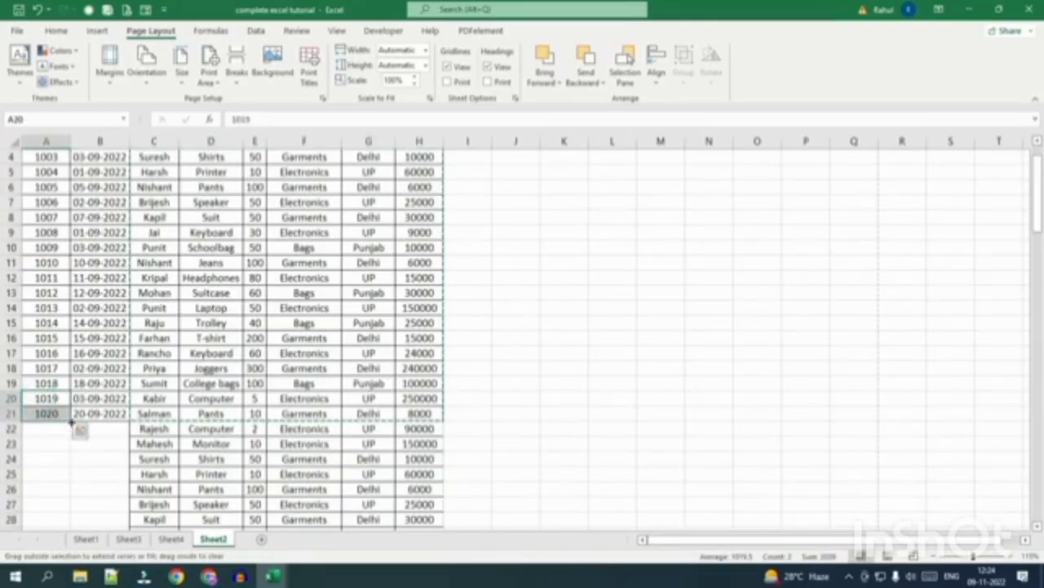
double_click(72, 421)
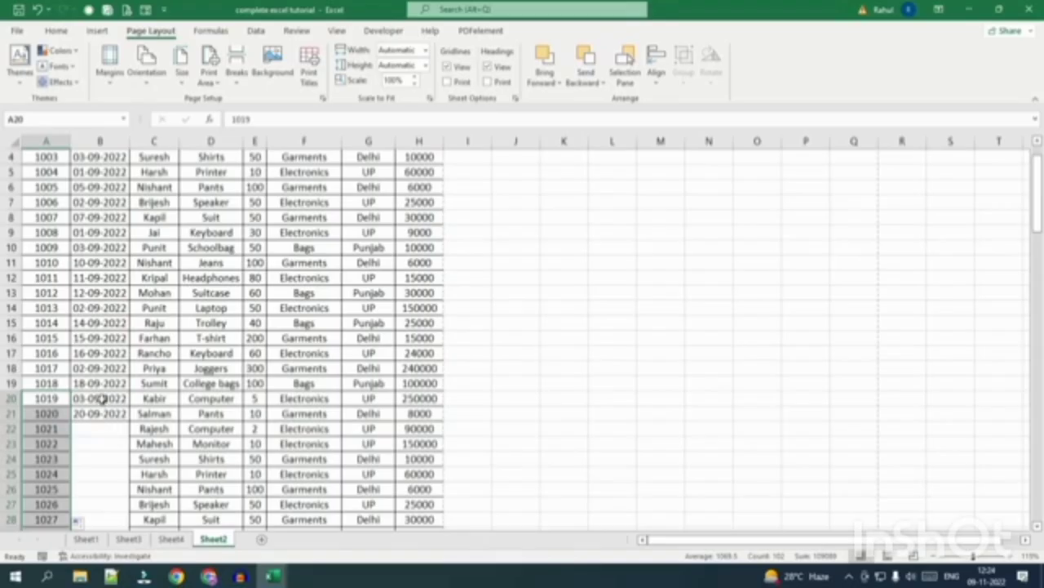
drag(102, 399, 102, 412)
double_click(130, 421)
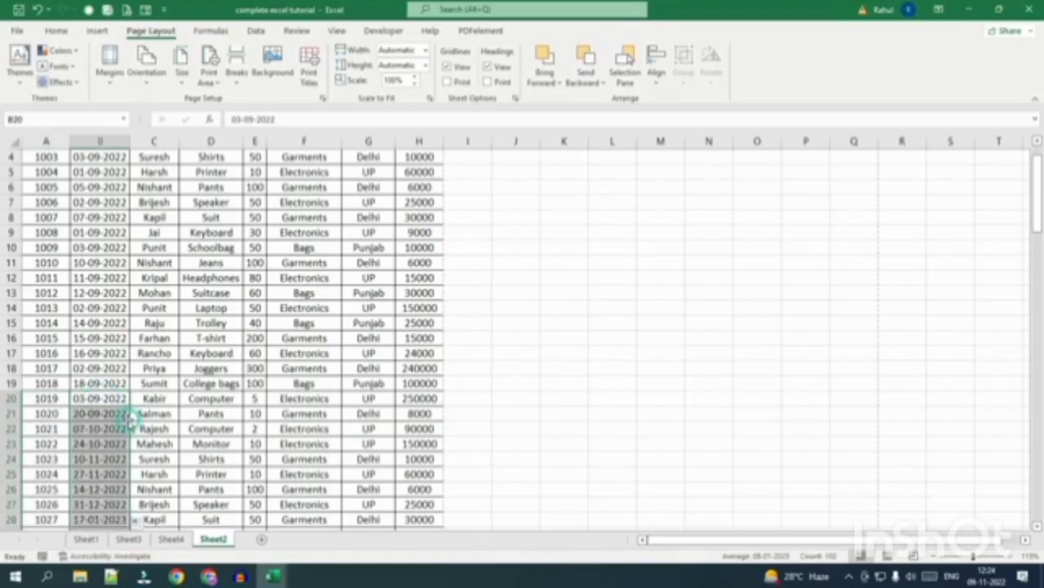
Scroll through the extended table to check the filled rows, then go to the File view.
scroll(89, 471, down, 4)
scroll(90, 472, down, 6)
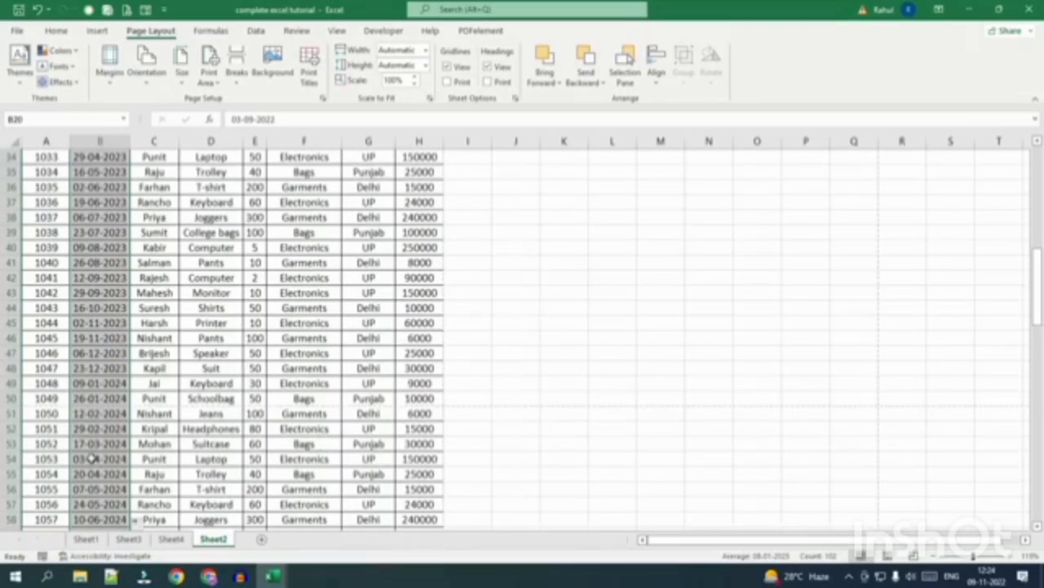
scroll(54, 432, up, 10)
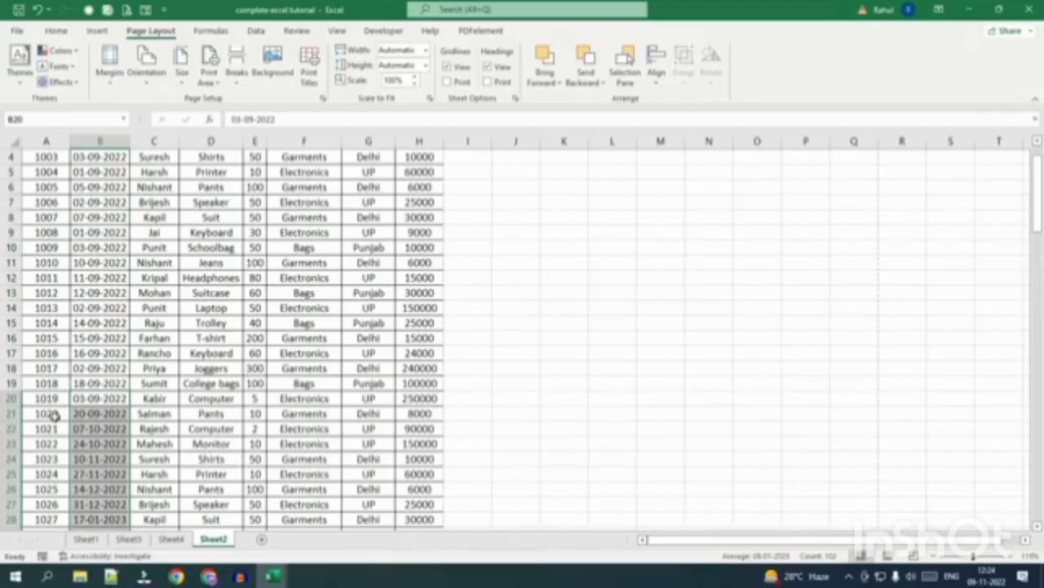
scroll(52, 414, down, 8)
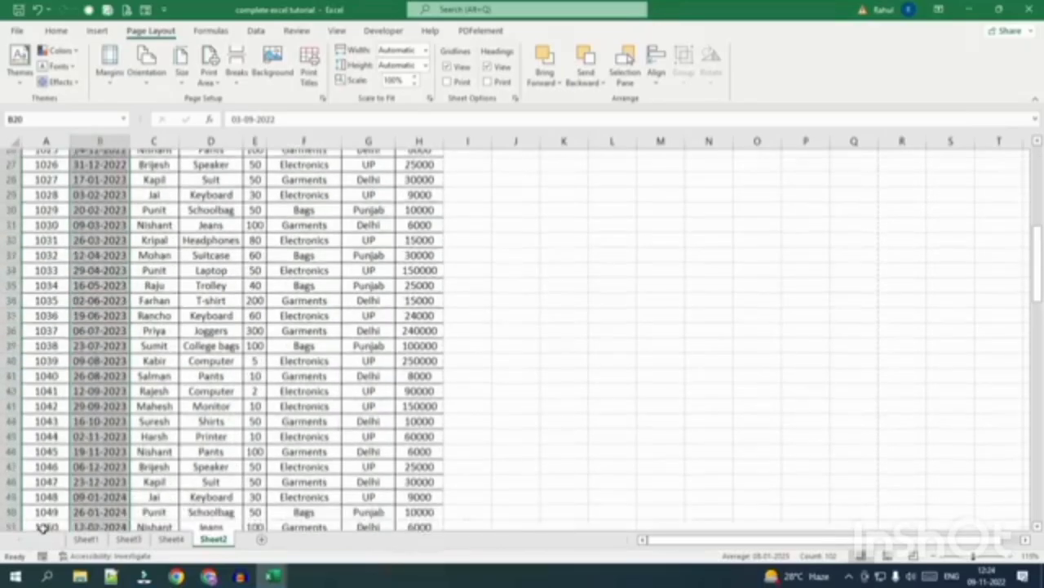
scroll(102, 472, up, 9)
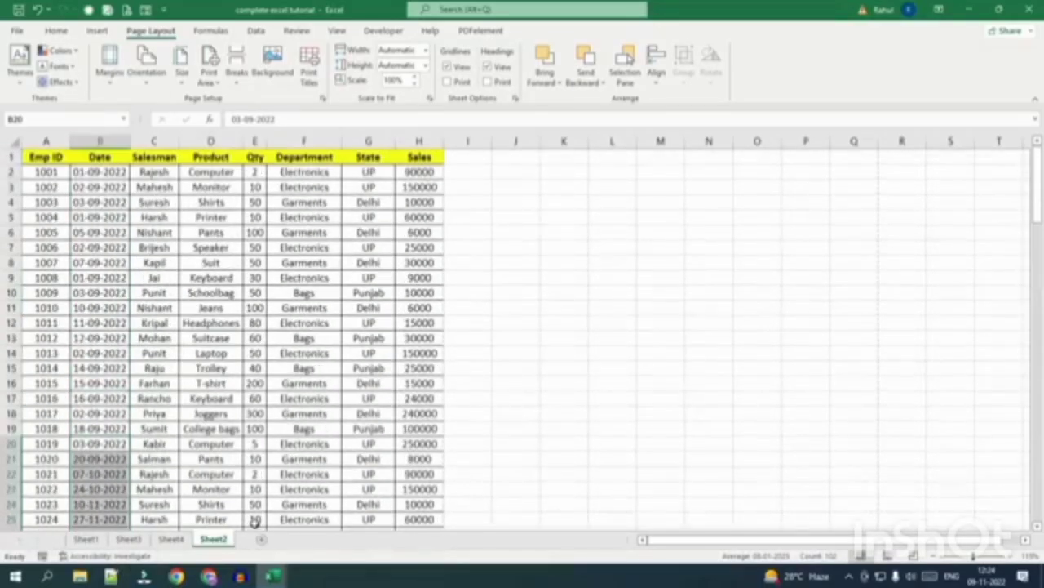
click(16, 30)
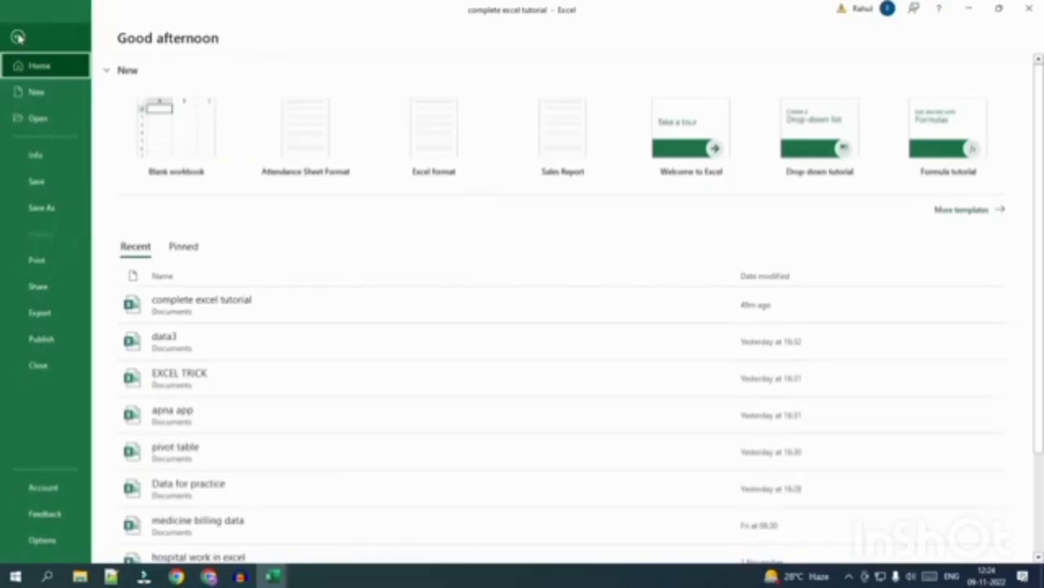
Open the print preview and check pages 1 and 2, zooming in on page 2.
click(71, 267)
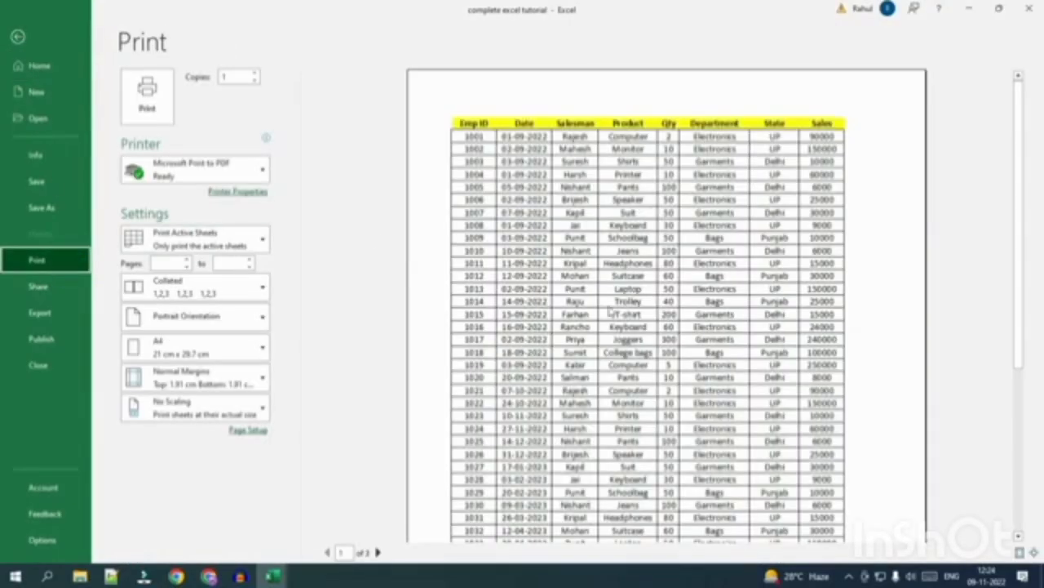
click(762, 337)
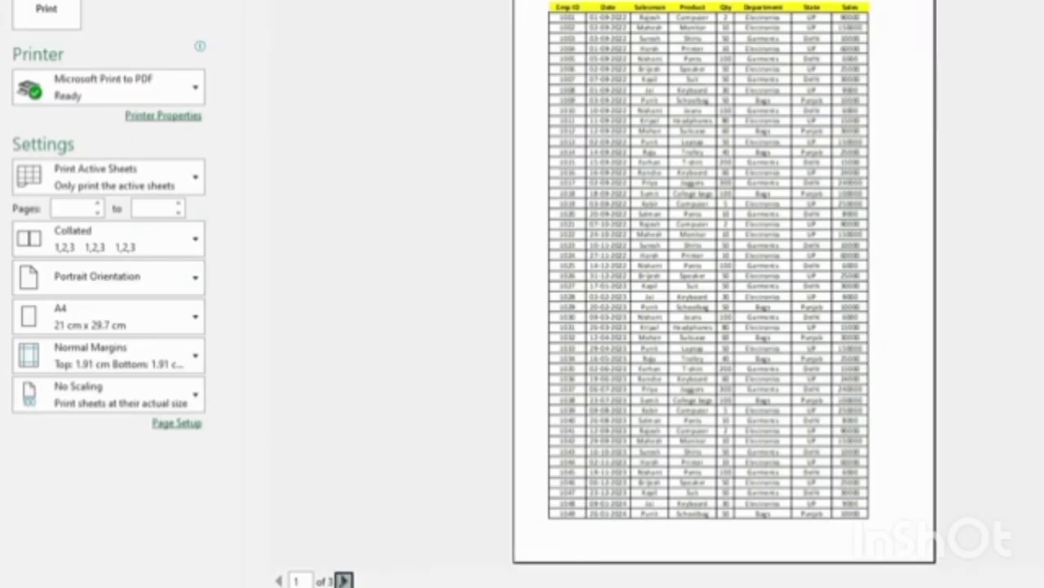
click(344, 581)
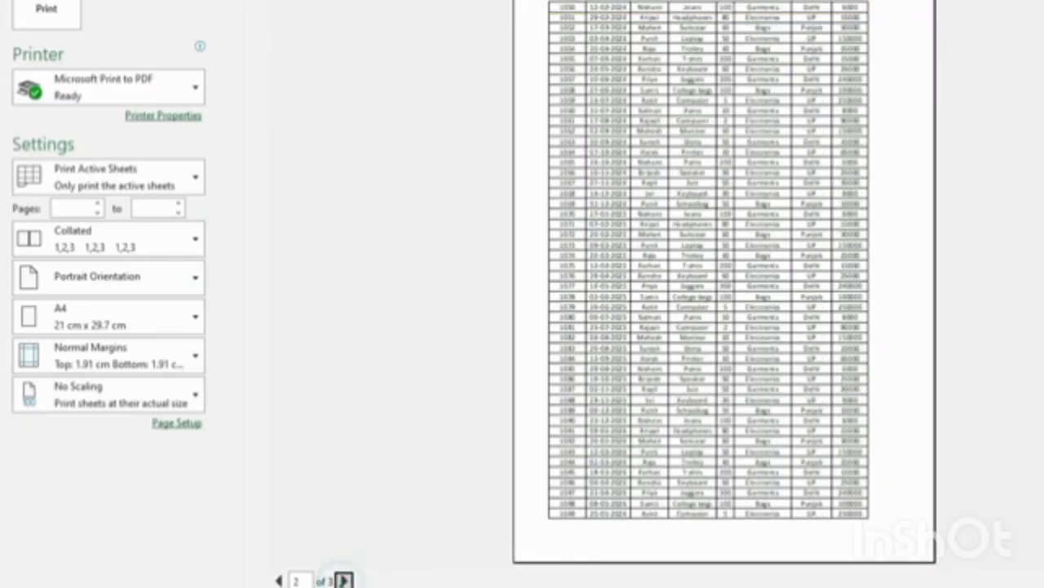
click(588, 514)
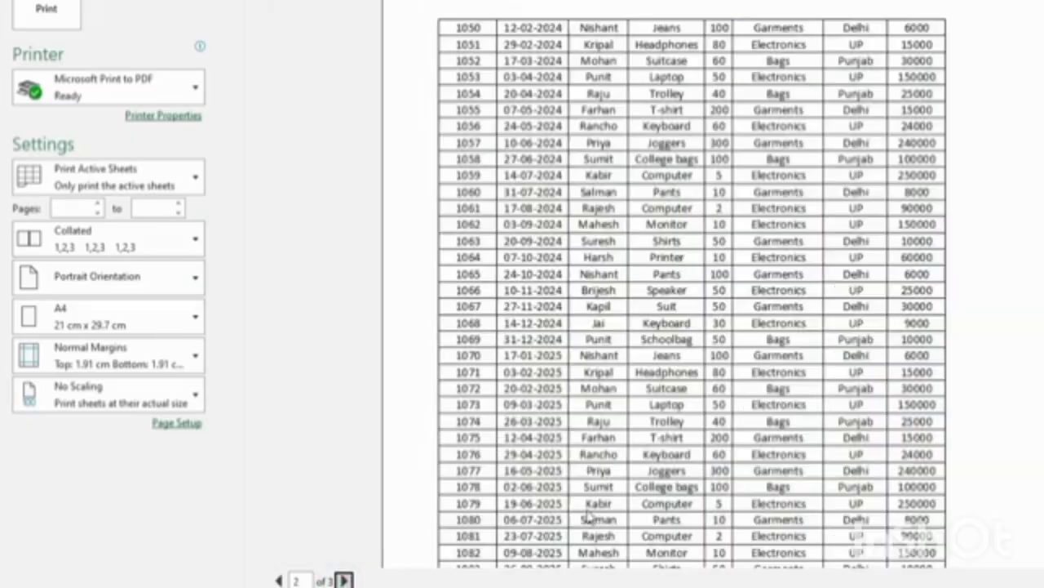
scroll(587, 506, down, 3)
scroll(589, 504, down, 3)
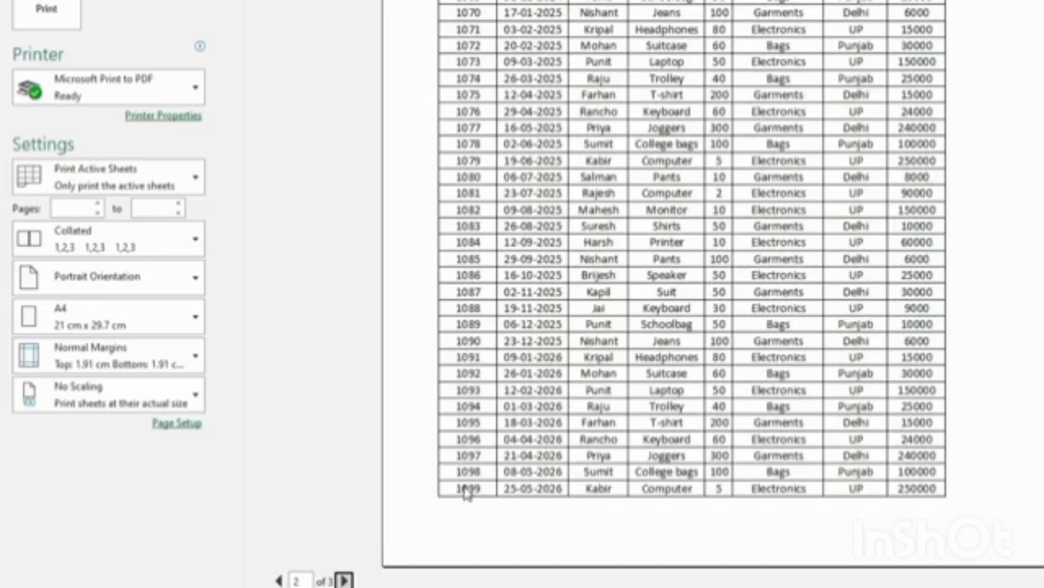
click(487, 408)
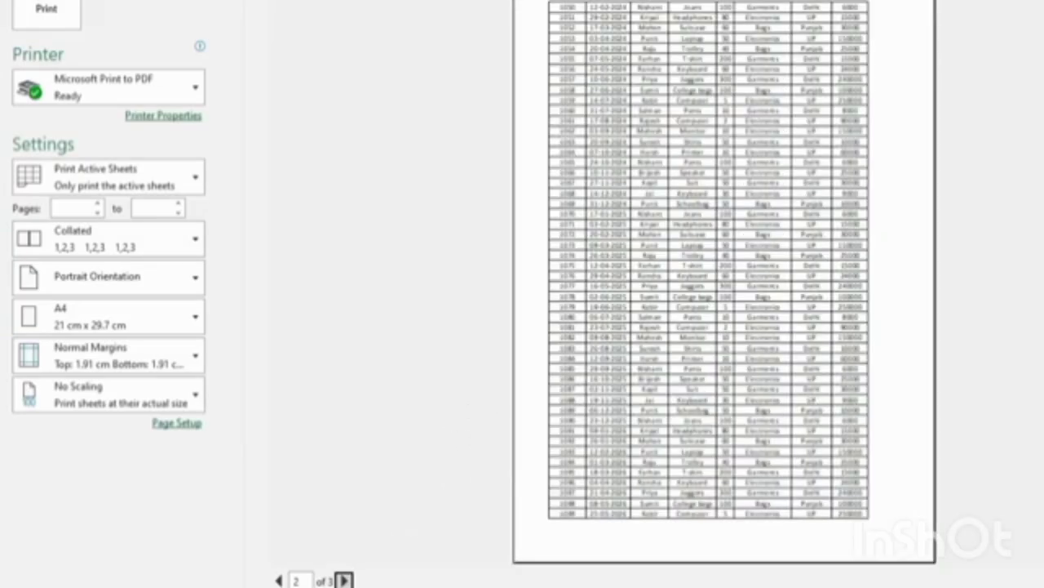
click(278, 580)
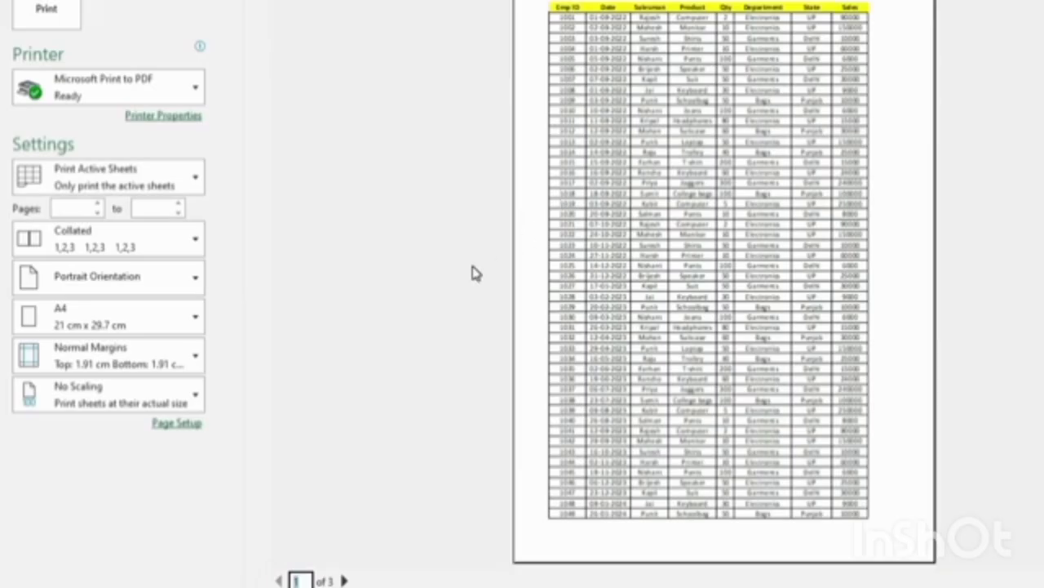
Step through preview pages 1–3, then return to the worksheet and select headers A1:H1.
click(343, 580)
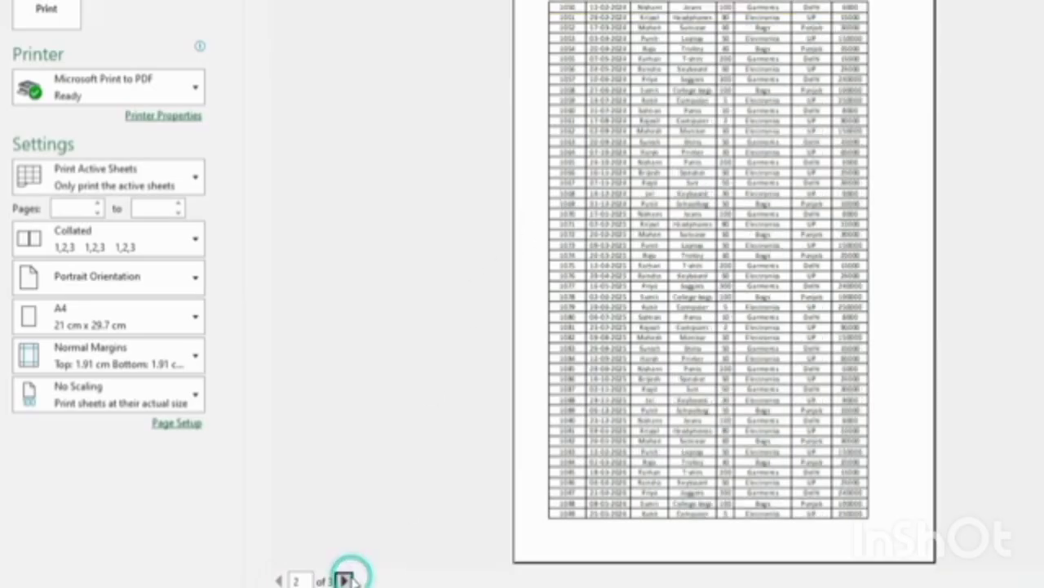
click(343, 581)
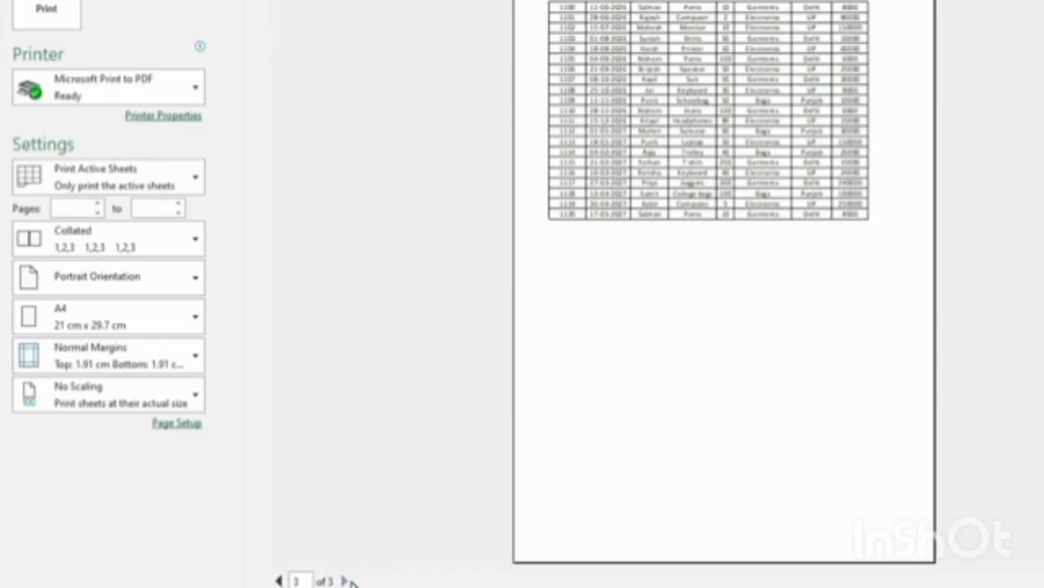
click(278, 580)
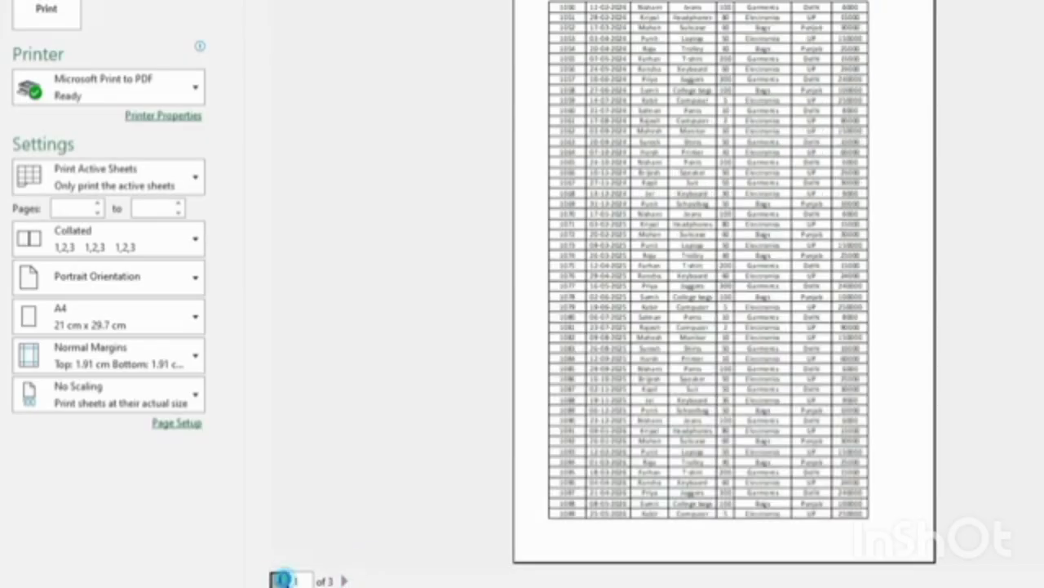
click(279, 581)
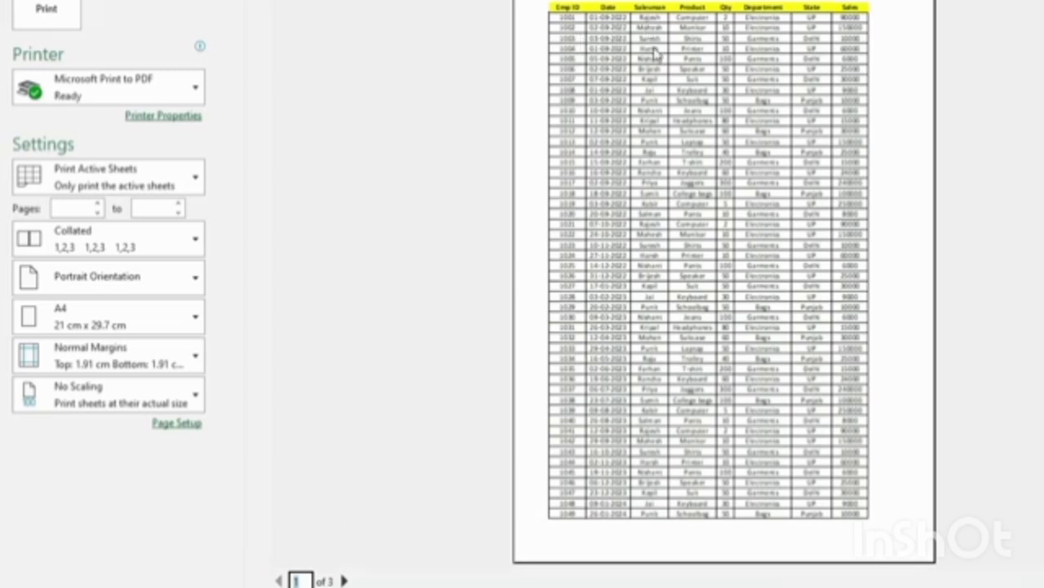
click(343, 580)
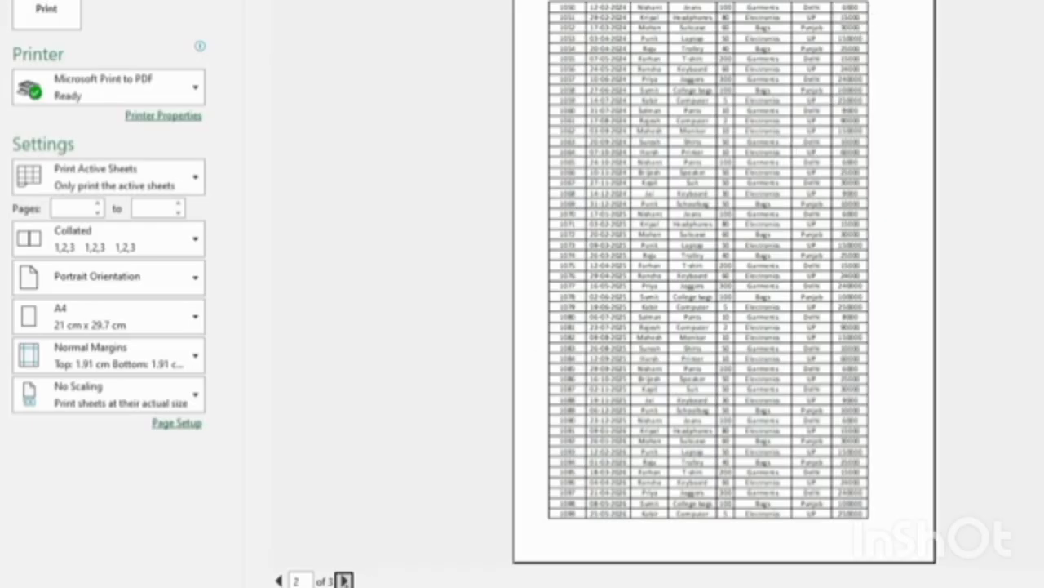
click(344, 580)
click(278, 580)
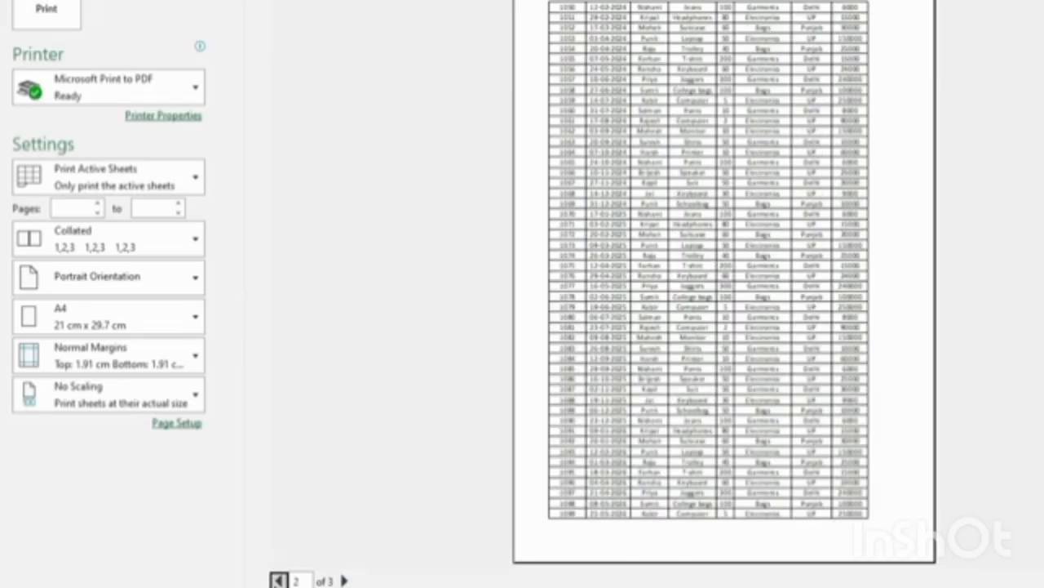
click(278, 580)
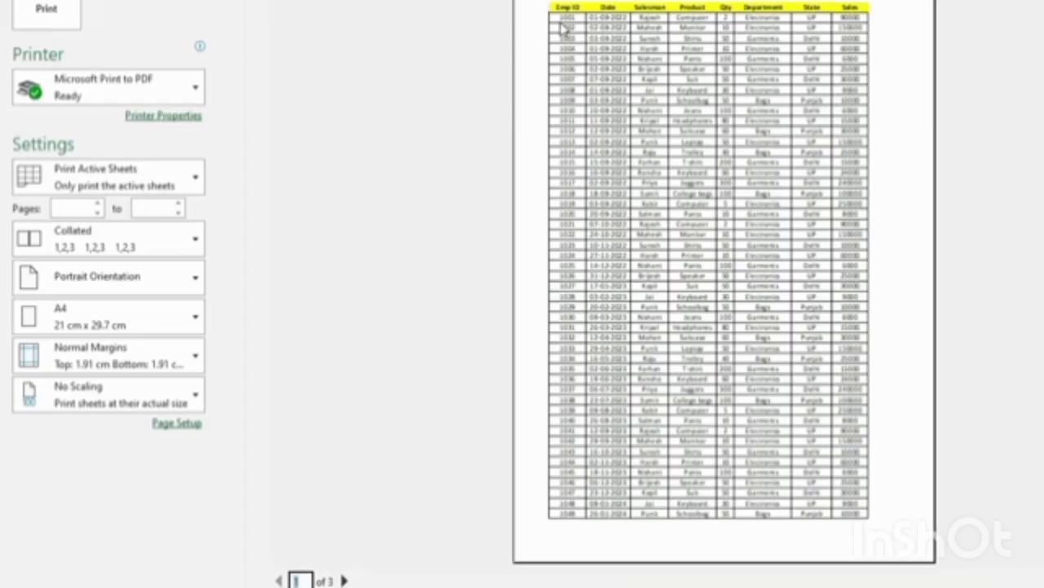
click(345, 580)
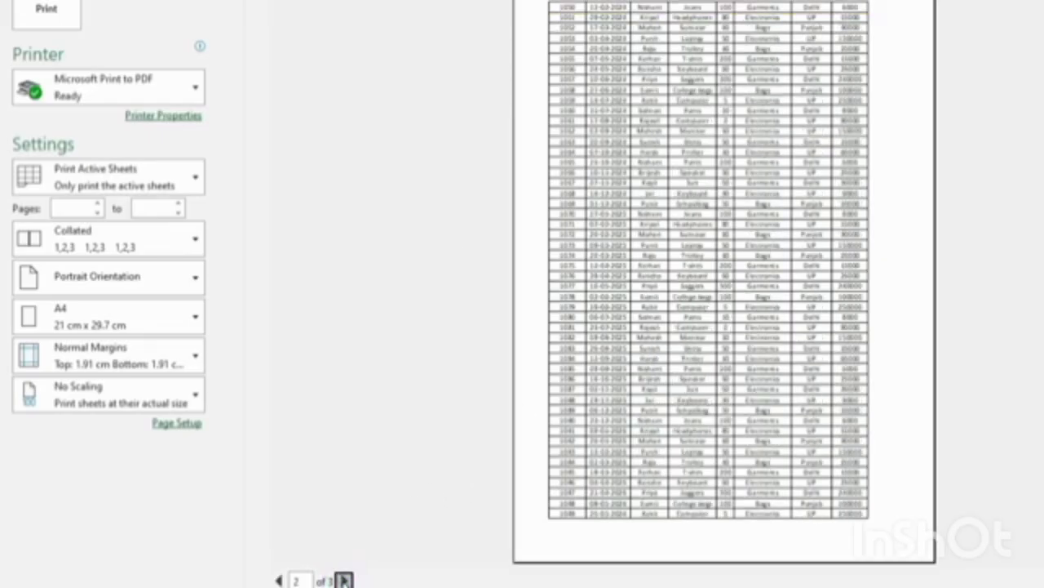
click(344, 580)
click(22, 35)
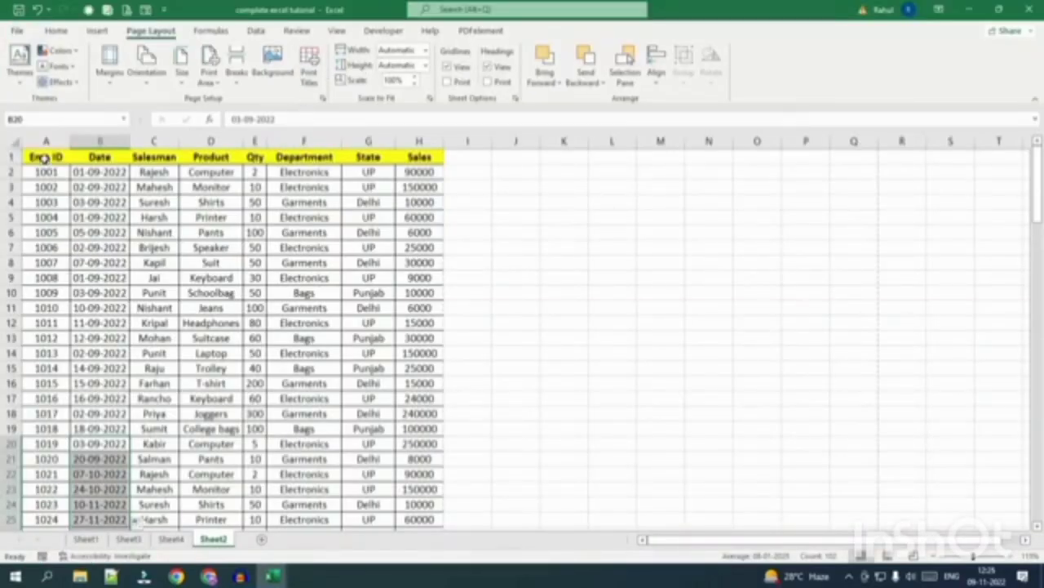
drag(45, 157, 383, 157)
Set row 1 ($1:$1) as the Print Titles rows to repeat at top.
click(282, 231)
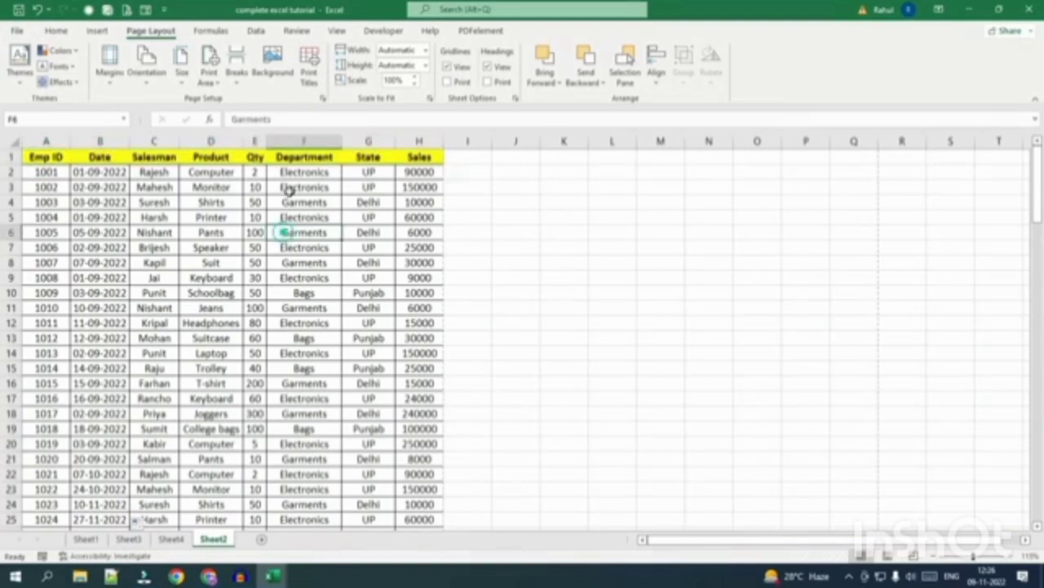
click(309, 72)
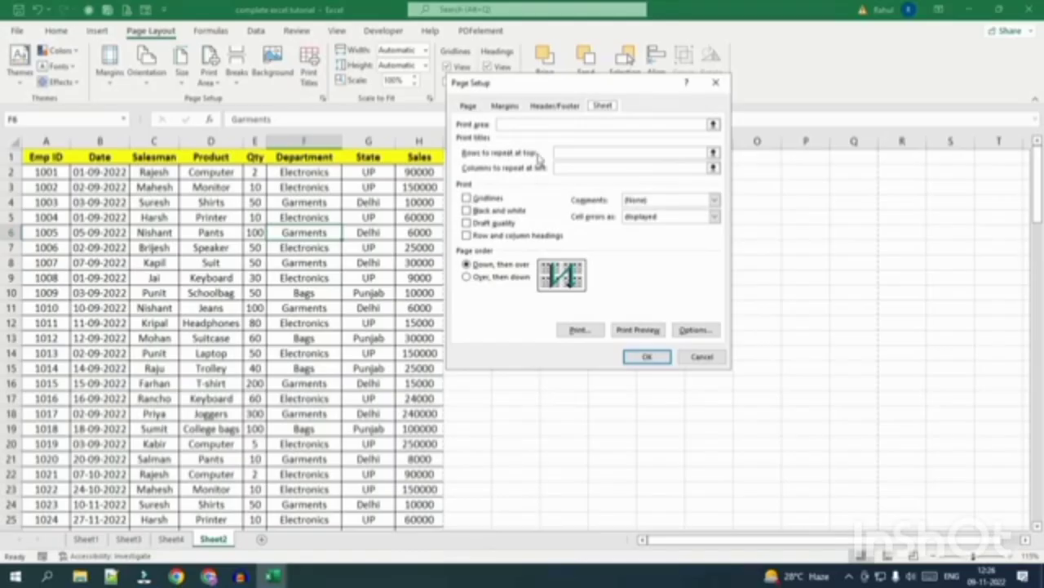
click(567, 152)
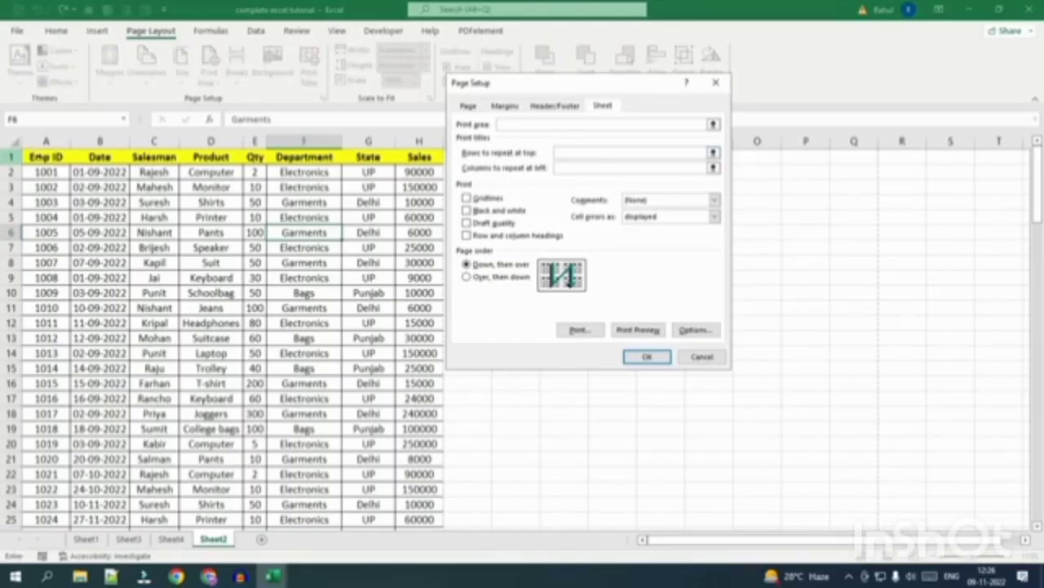
click(12, 156)
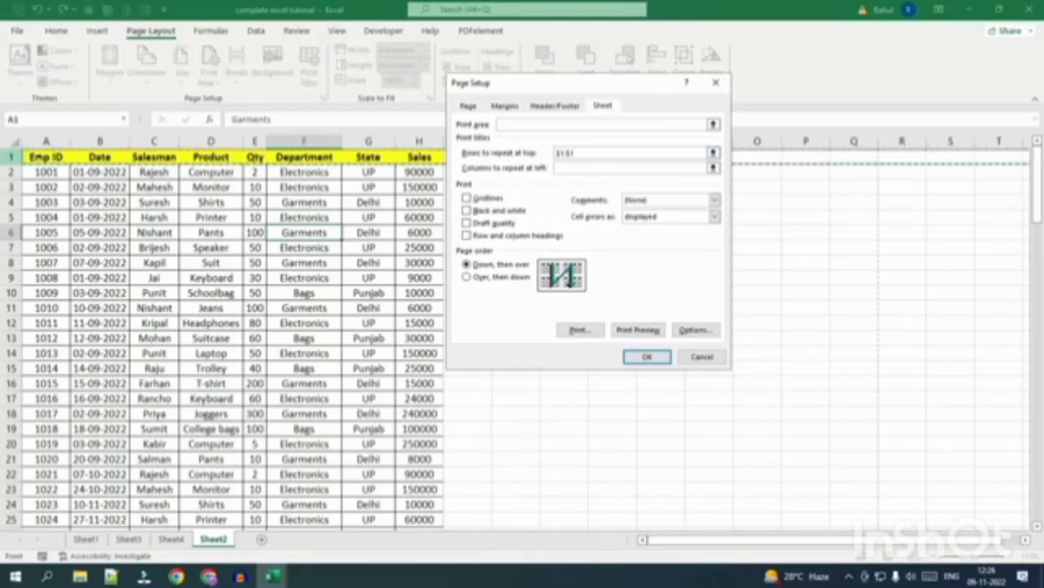
click(641, 358)
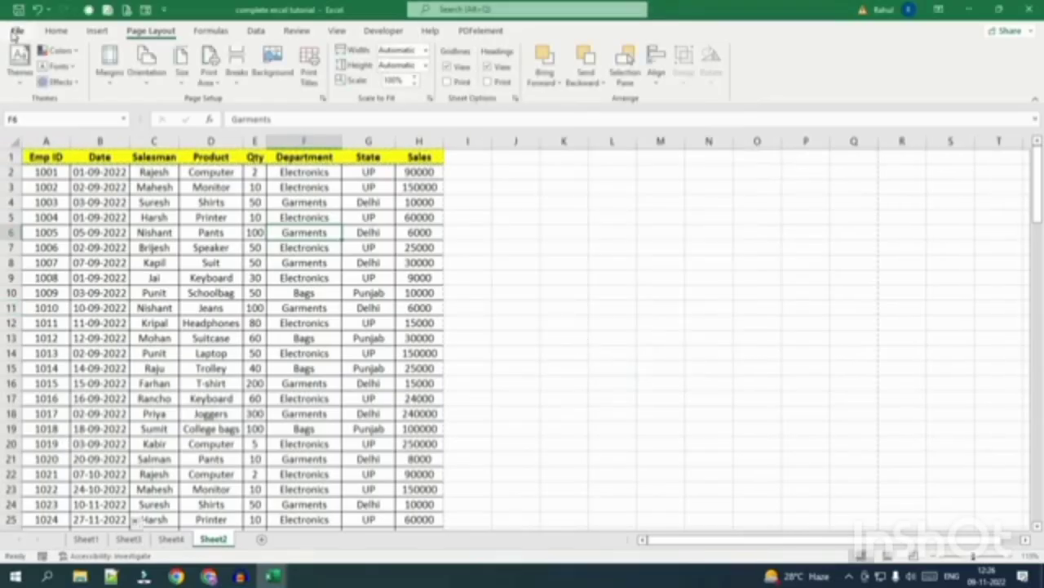
click(16, 31)
Check print preview pages 2 and 3 for the repeated header row, then return to the sheet.
click(50, 261)
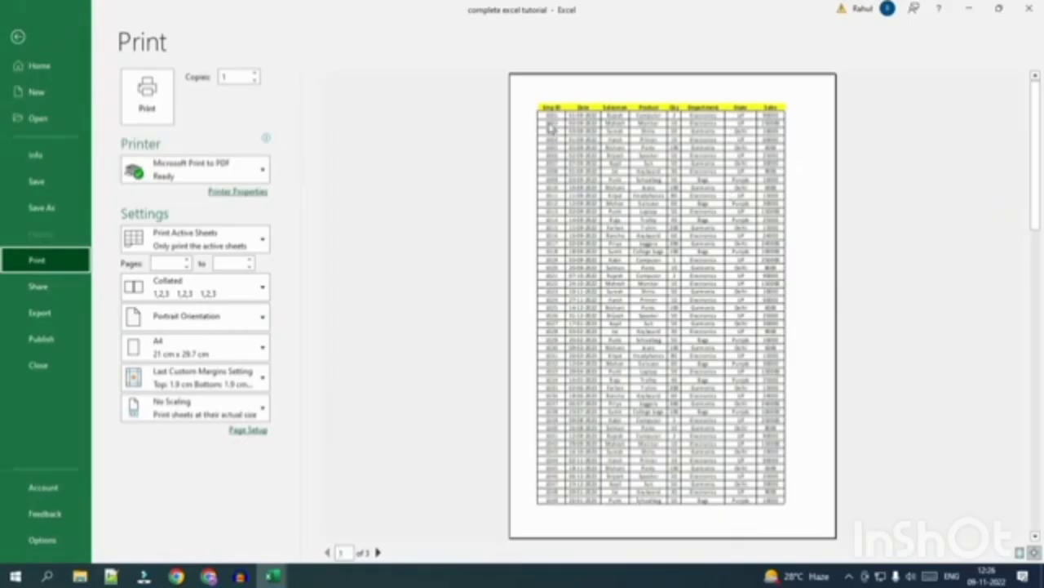
click(378, 553)
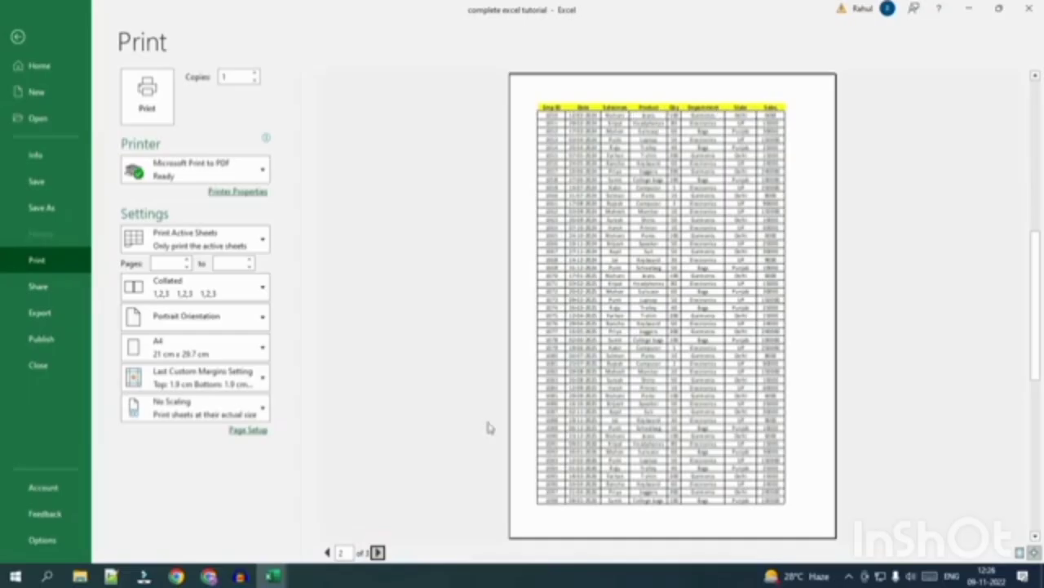
click(378, 553)
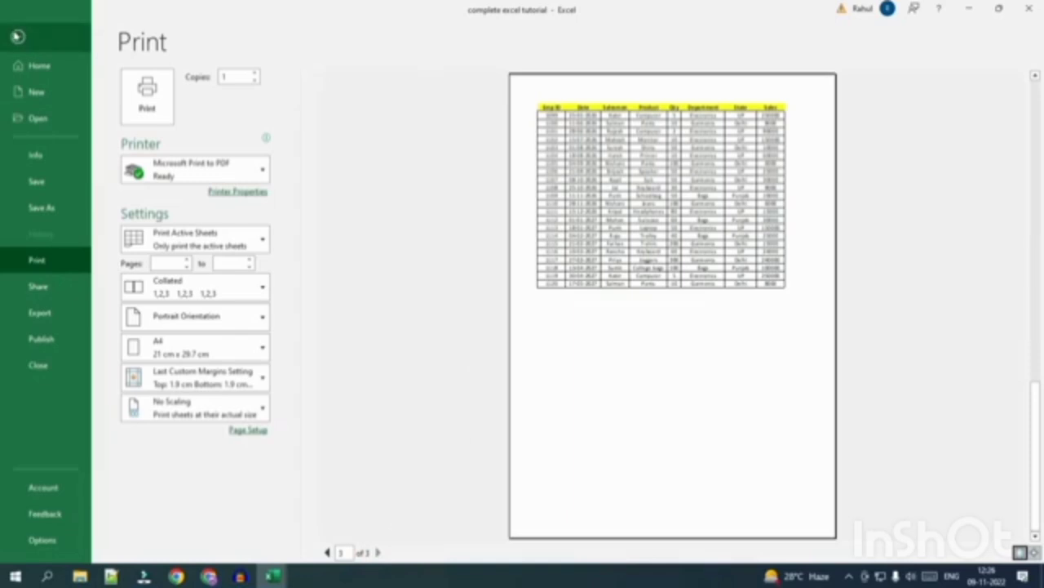
click(18, 36)
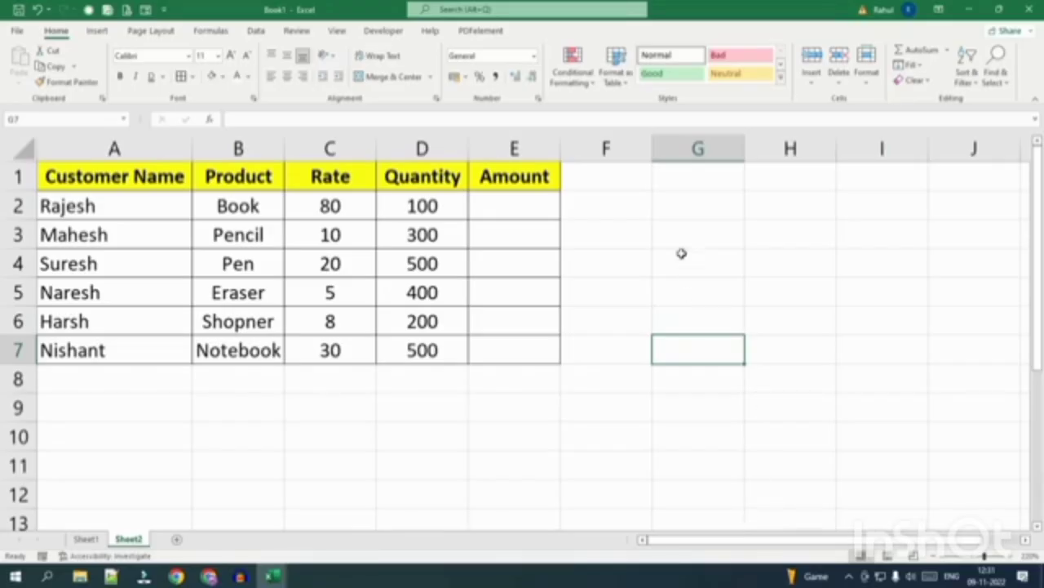
Enter =10+18, =10*5 and =45/5 in G2:G4 to get 28, 50 and 9.
click(682, 214)
text(=)
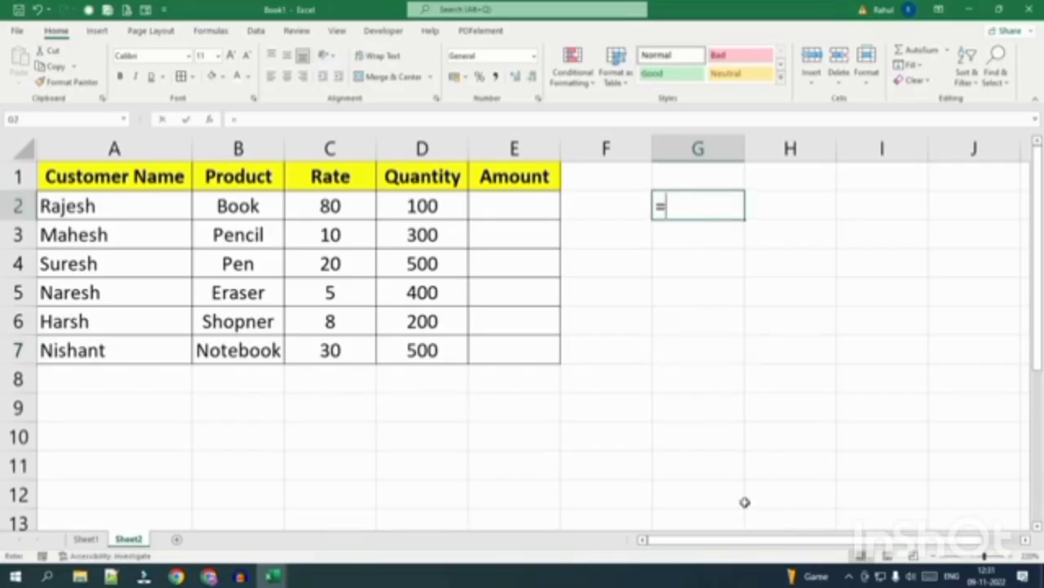
text(10+18)
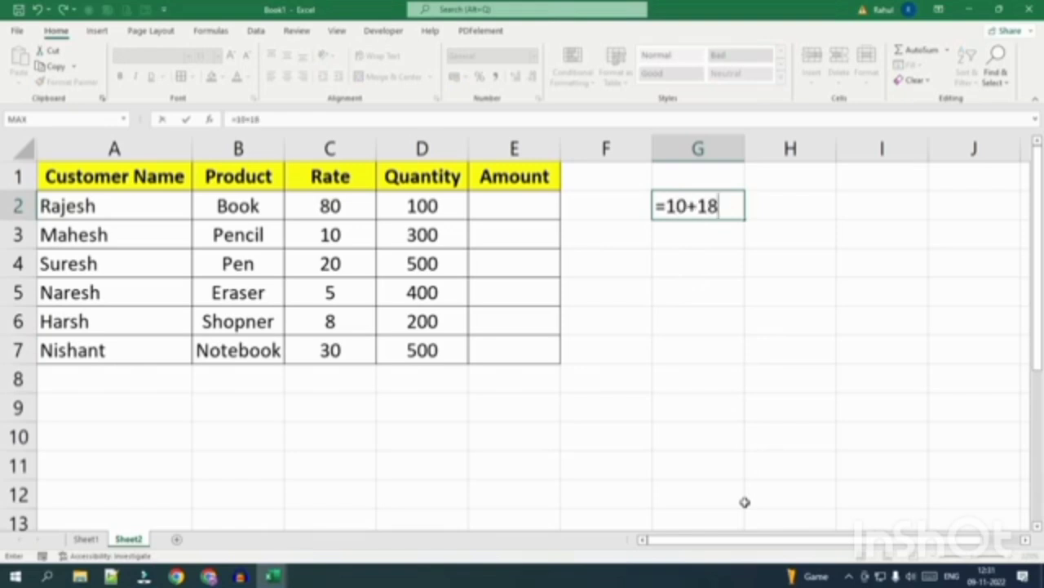
key(Return)
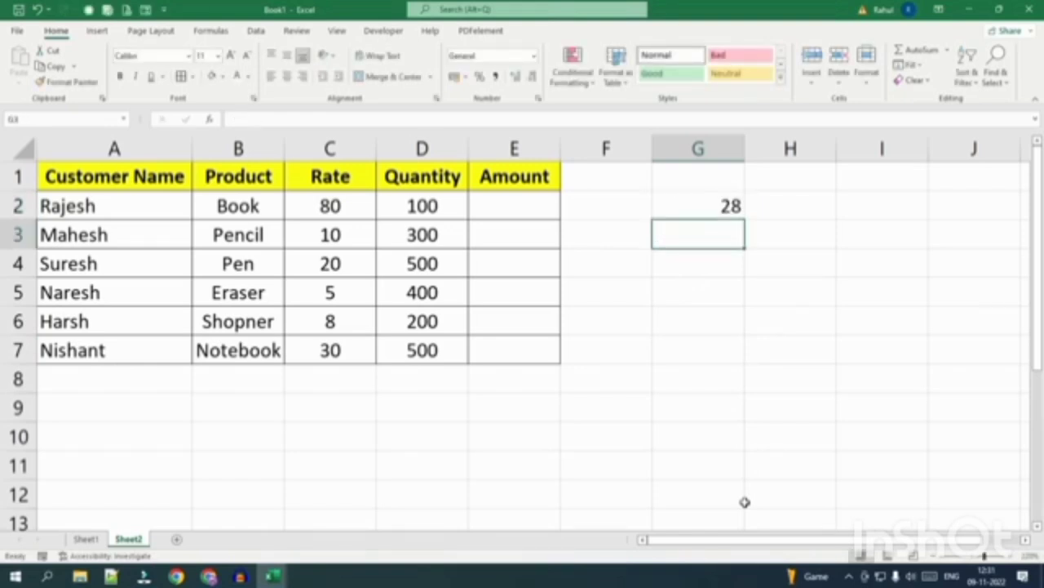
text(=10)
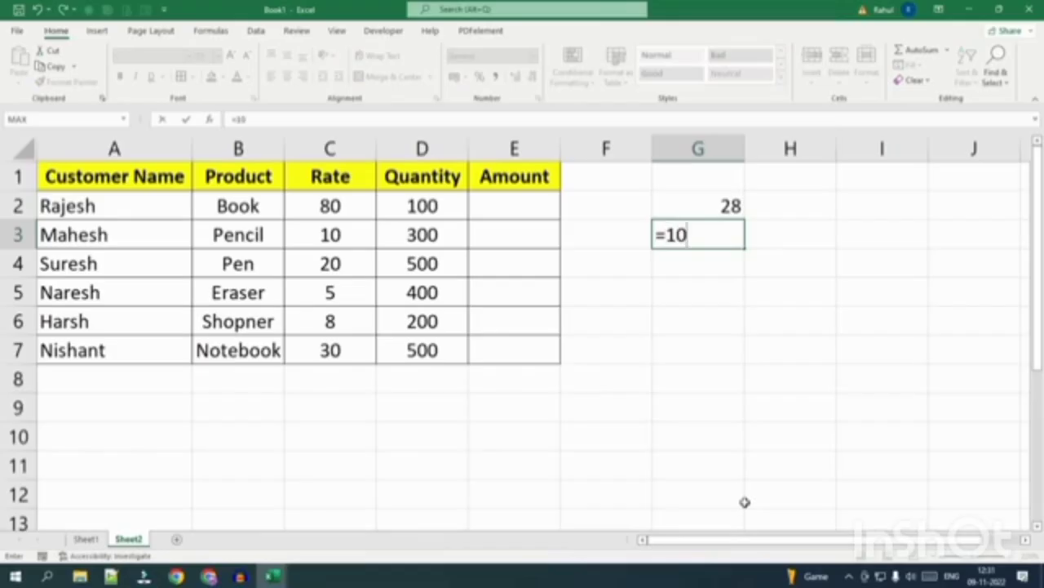
text(*5)
key(Return)
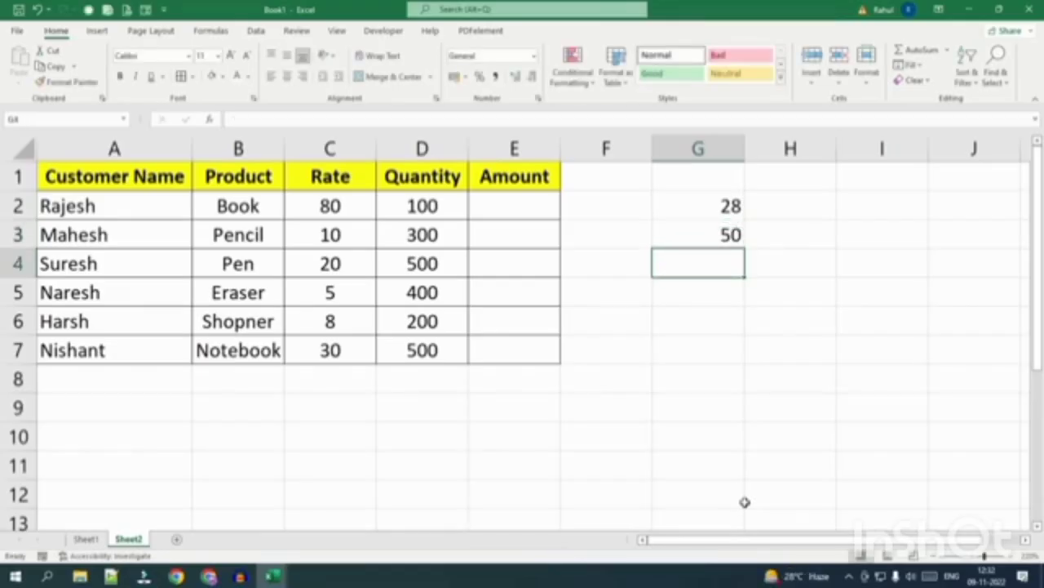
text(=45)
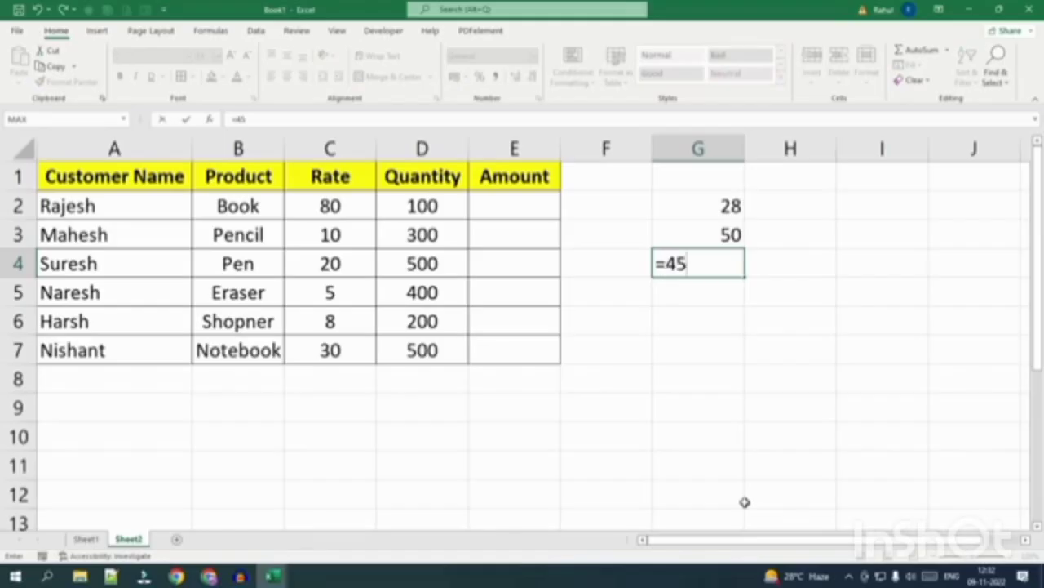
text(/5)
key(Return)
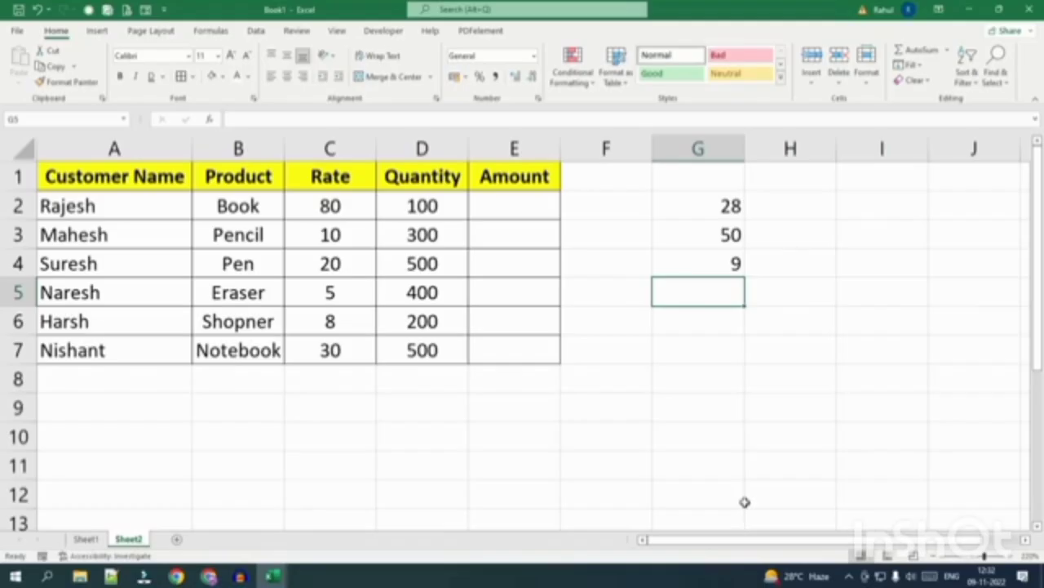
drag(705, 209, 706, 254)
Clear the G2:G4 test results and highlight the Product, Rate and Quantity columns.
key(Delete)
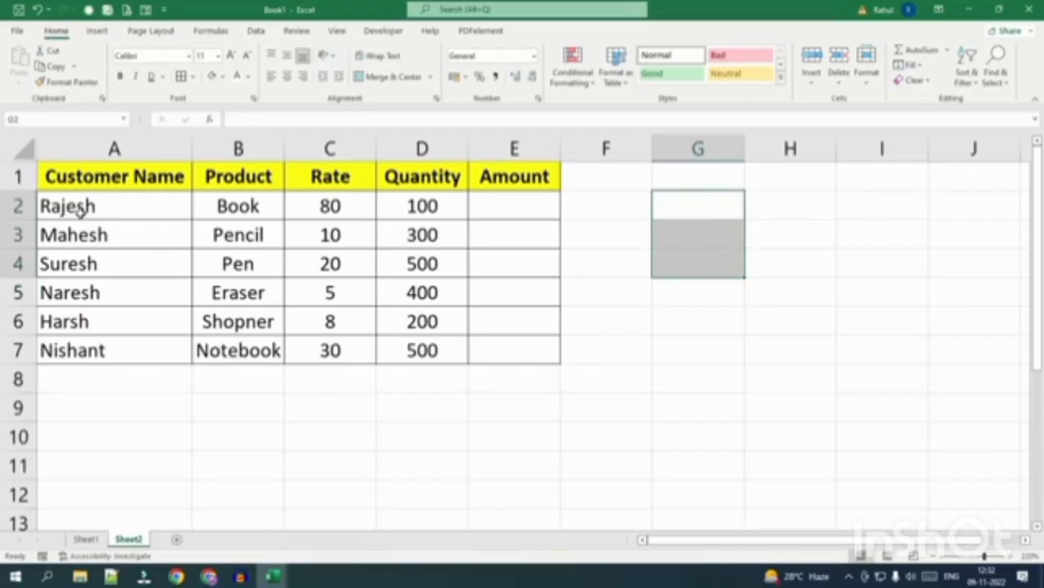
drag(253, 205, 249, 350)
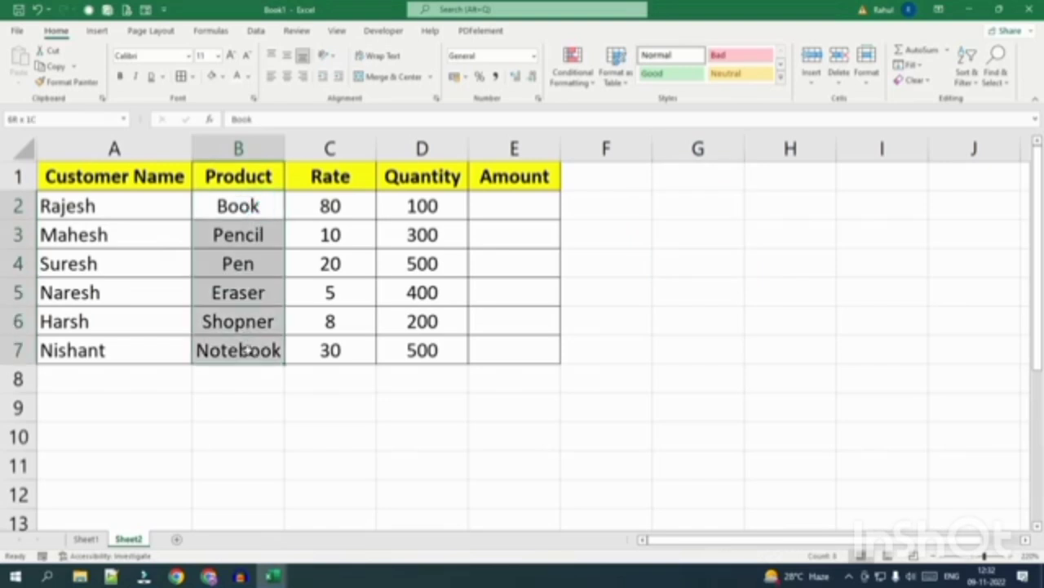
drag(335, 205, 334, 350)
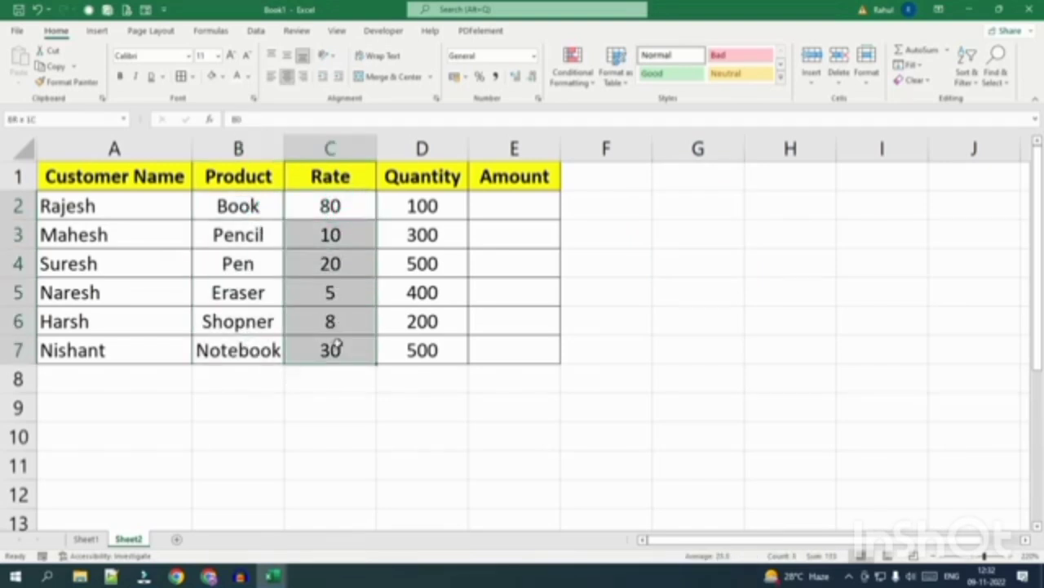
click(419, 200)
drag(424, 204, 420, 350)
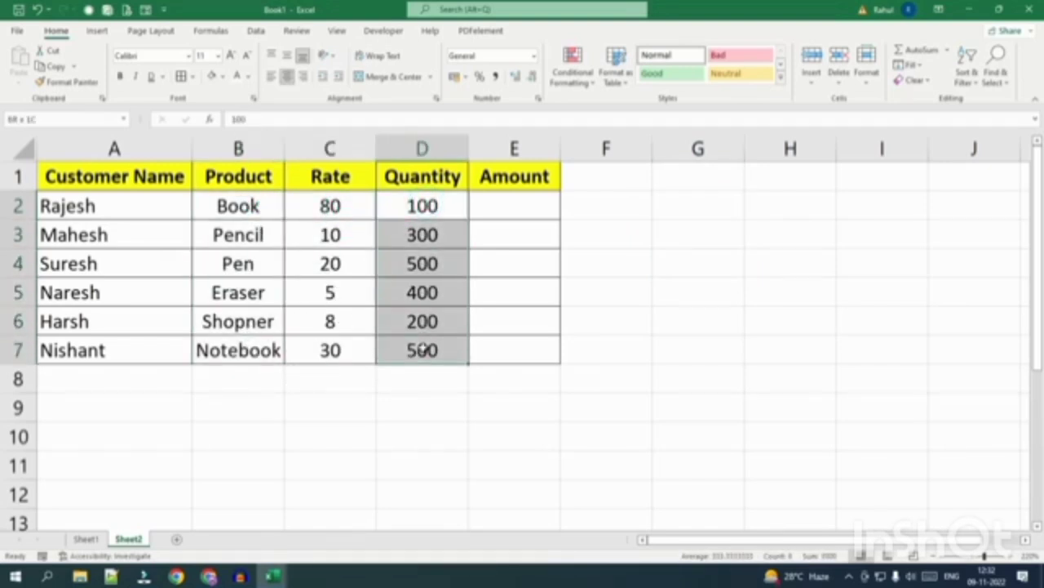
click(500, 204)
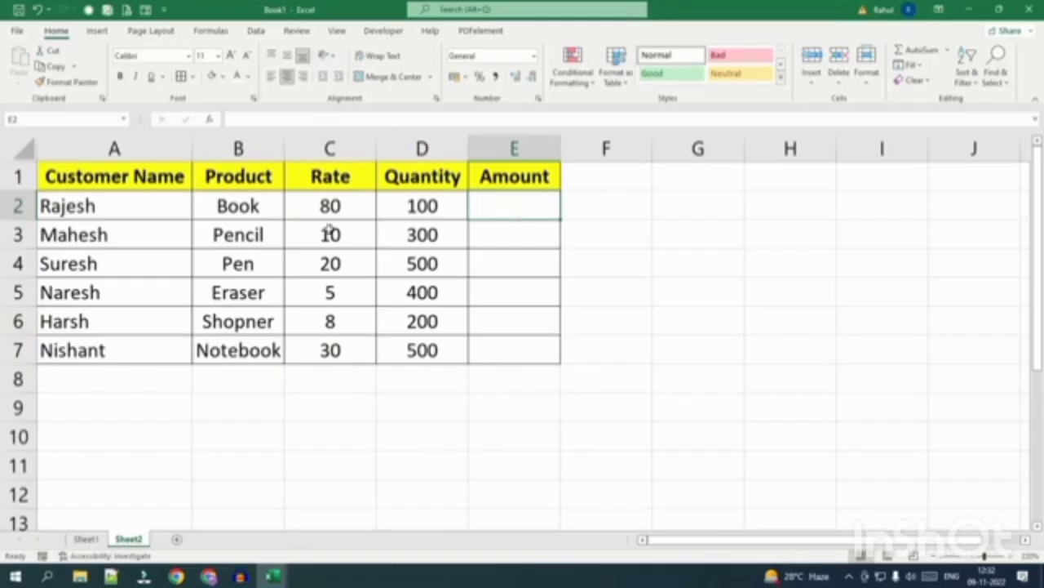
click(322, 208)
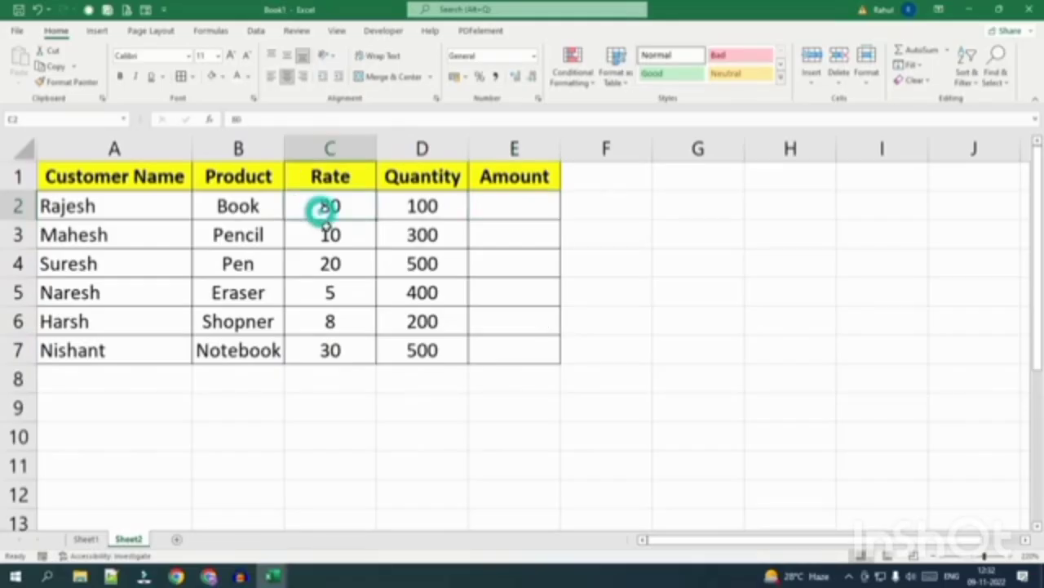
Enter the Amount formula =C2*D2 in E2 by referencing C2 and D2.
click(499, 204)
text(=)
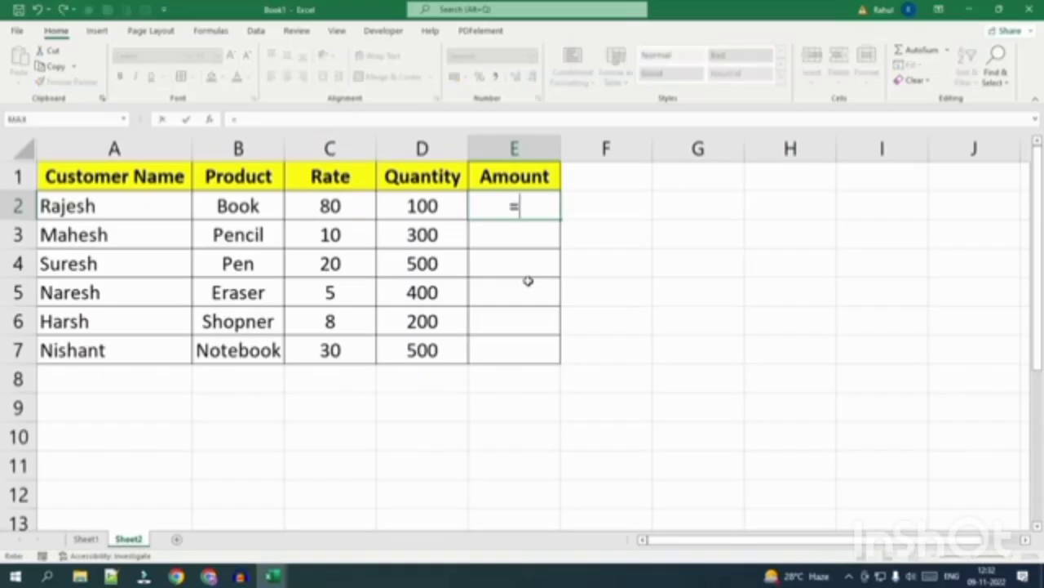
click(333, 206)
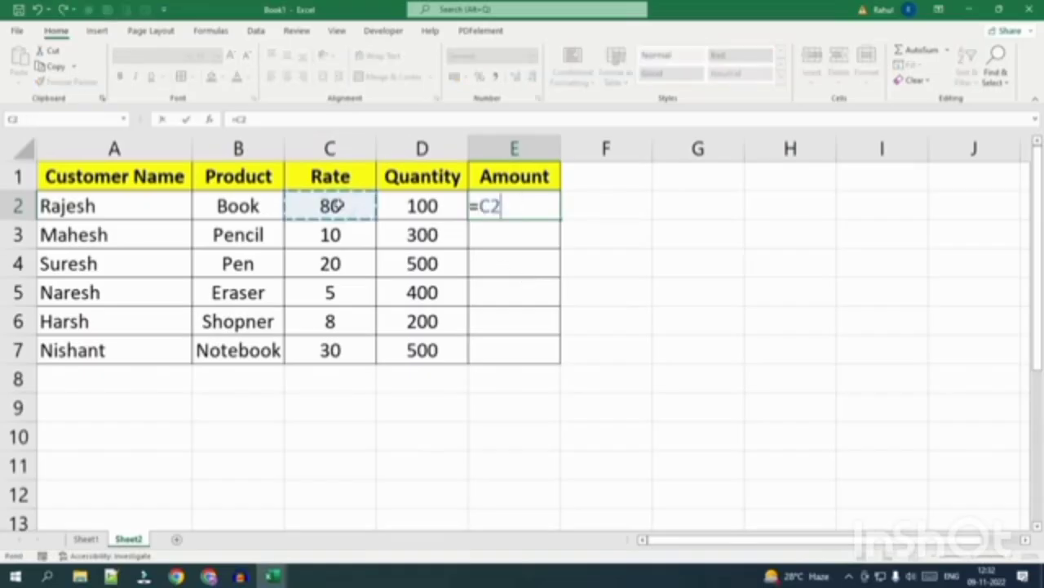
text(*)
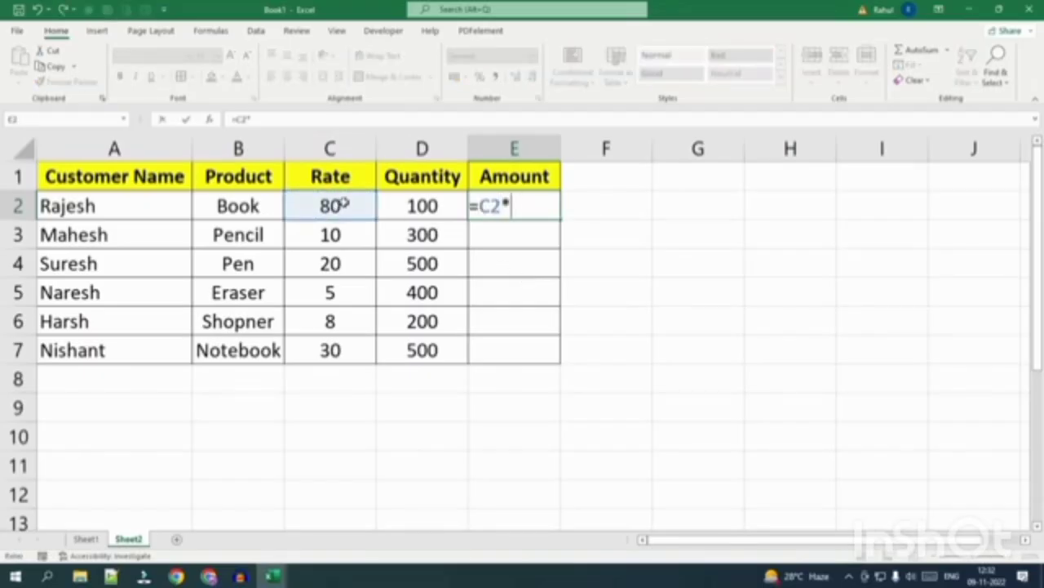
click(423, 204)
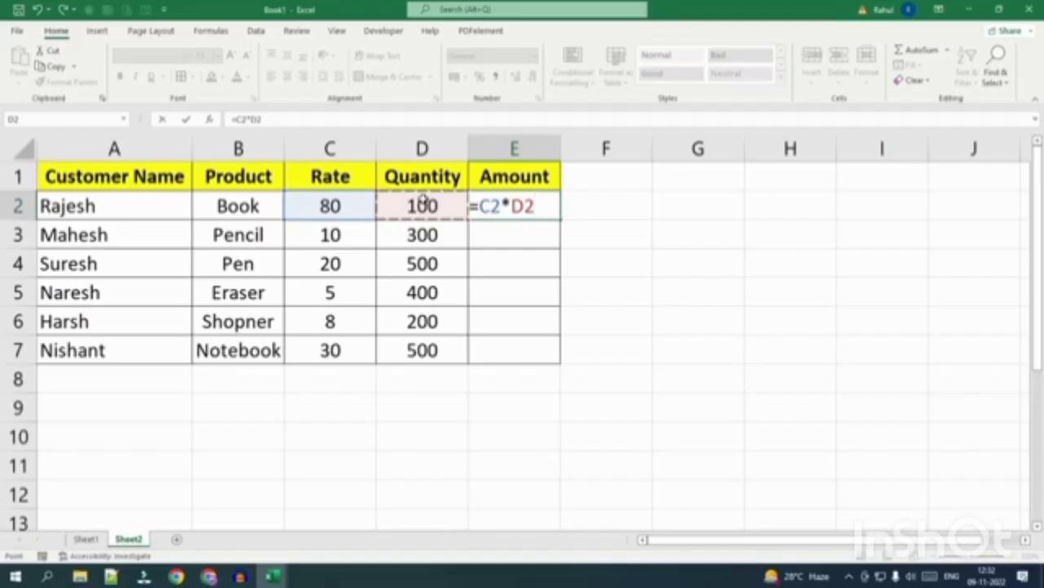
key(Return)
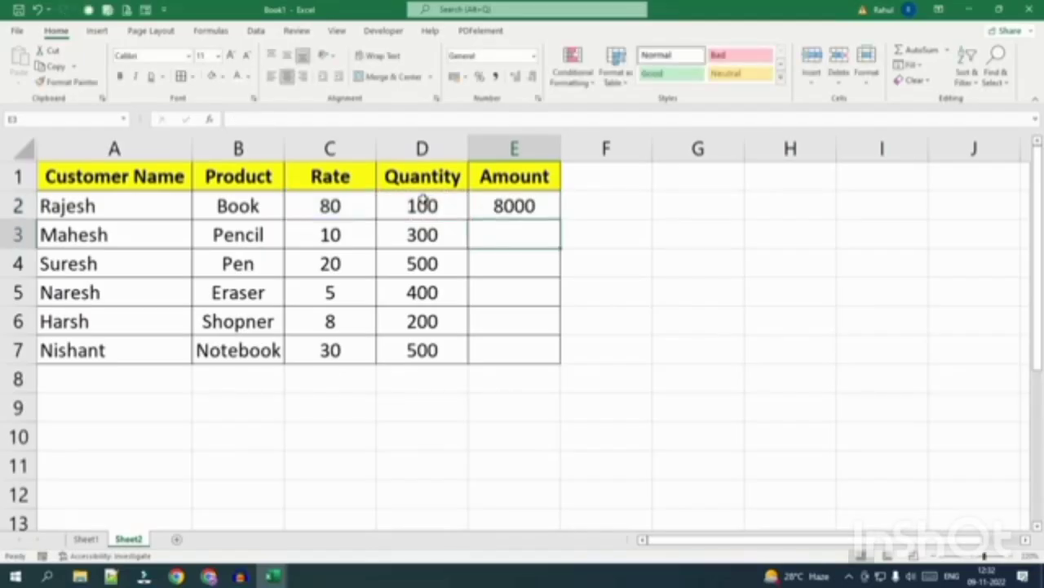
Enter =80*100 in F2 as a typed-number comparison giving 8000.
click(582, 205)
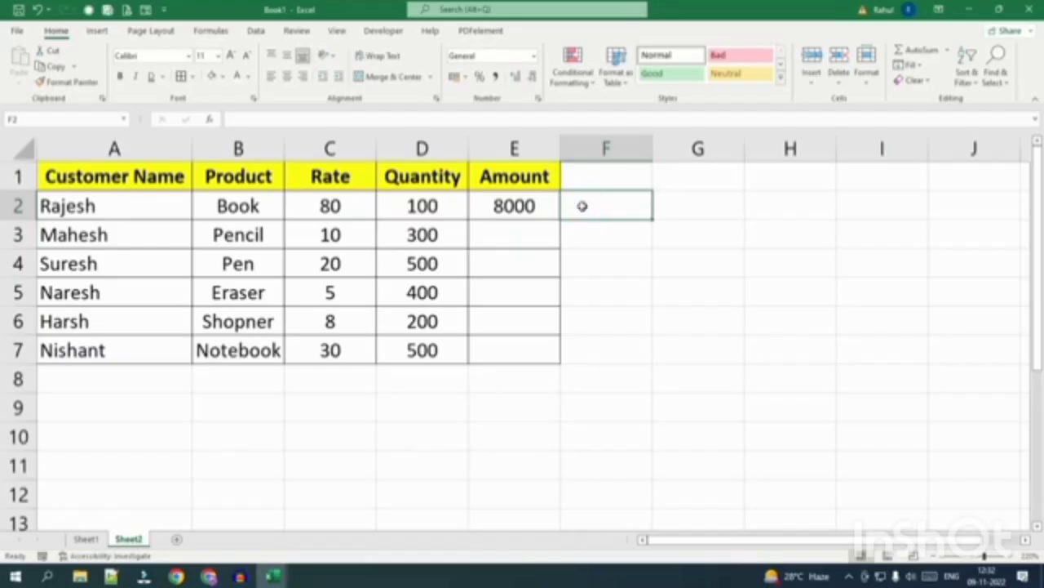
text(=)
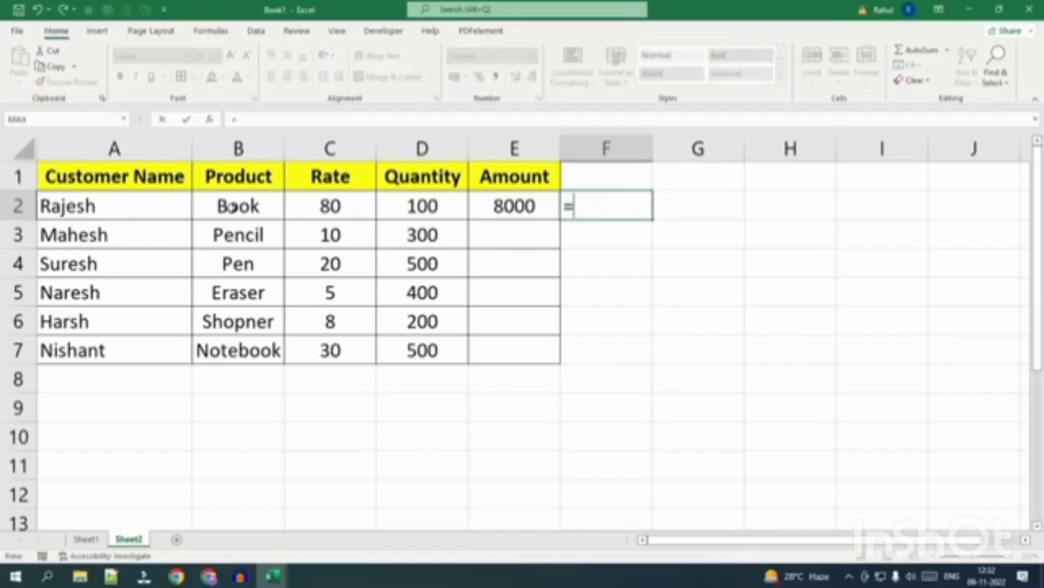
text(80)
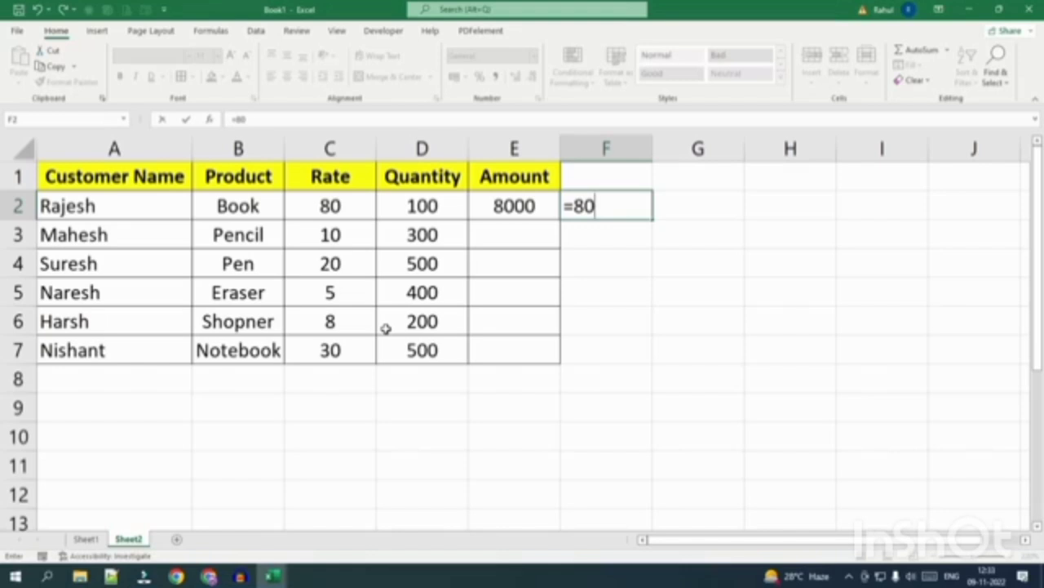
text(*100)
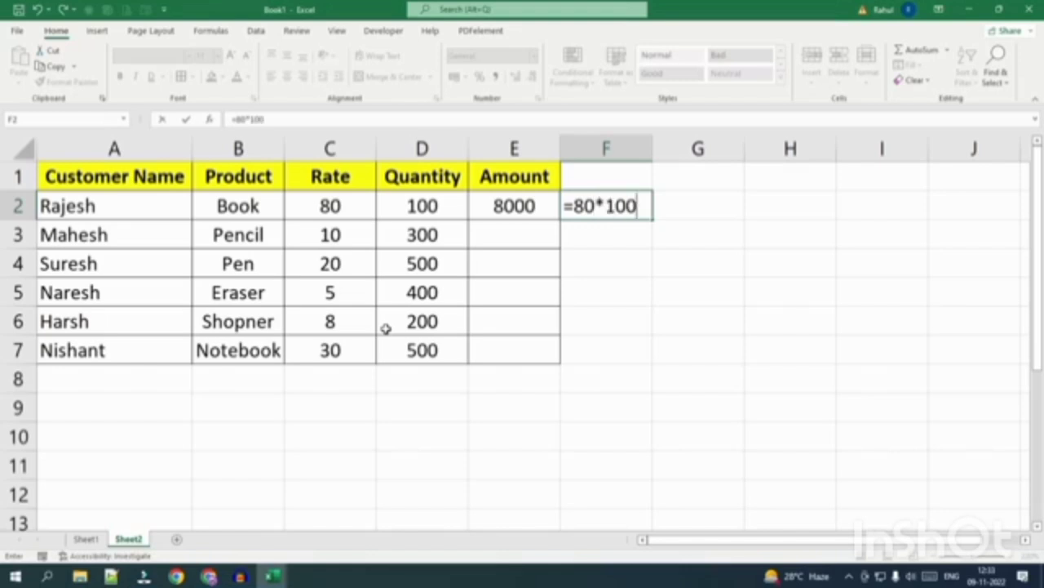
key(Return)
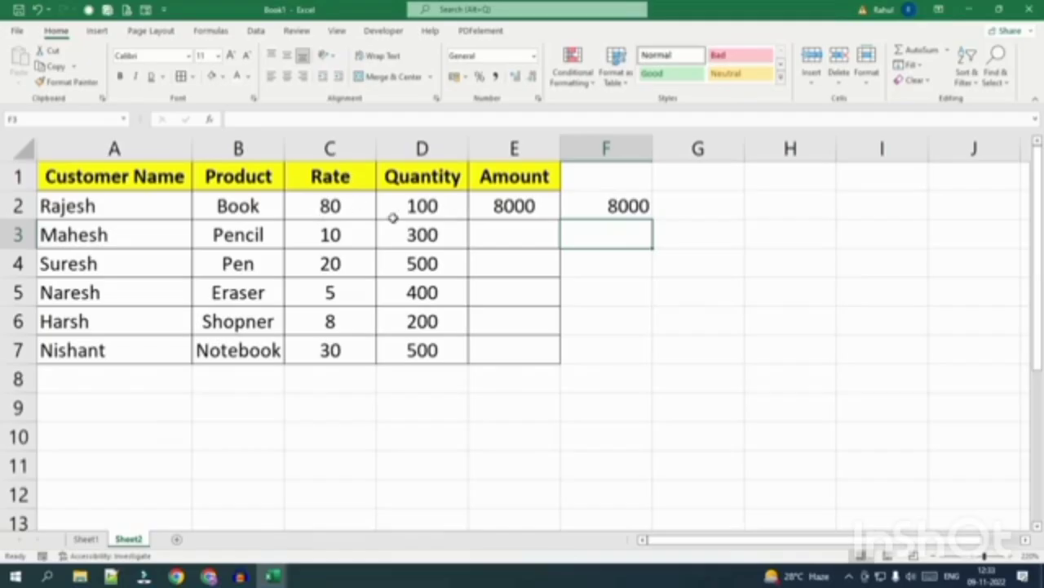
click(496, 212)
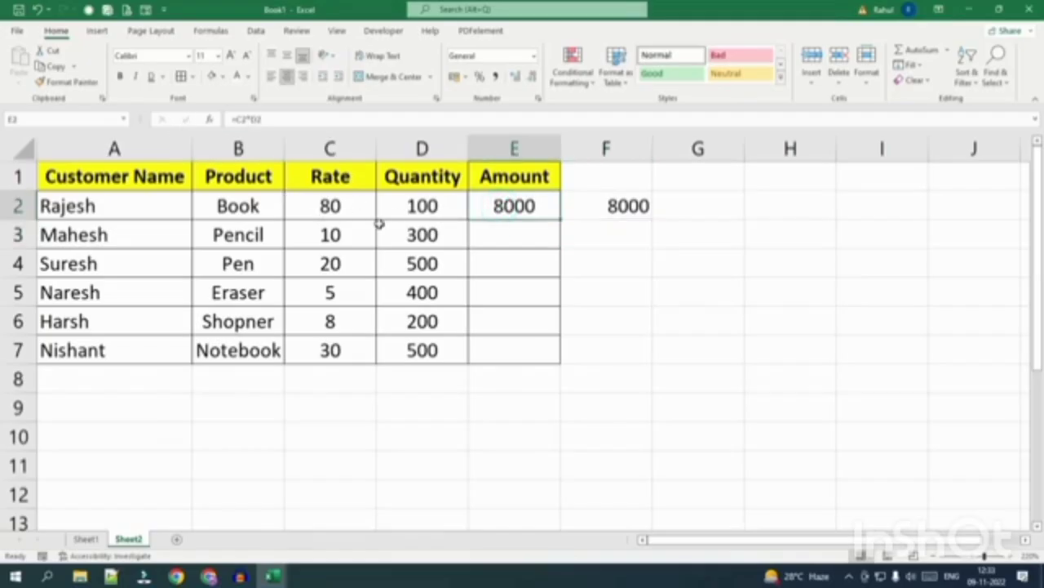
Fill the Amount formula from E2 down to E7 and the F2 calculation down to F7.
key(F2)
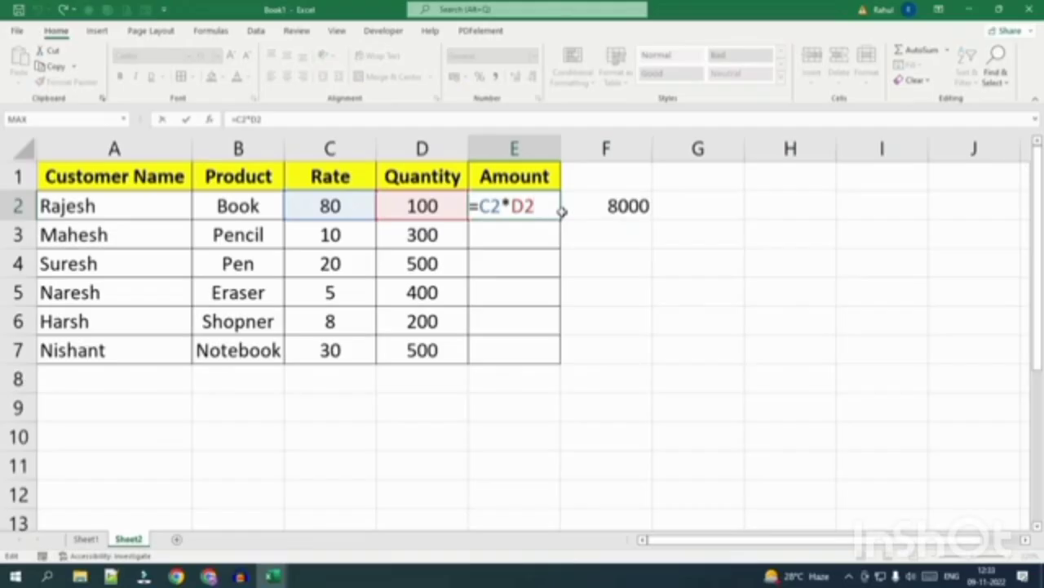
key(ctrl+Return)
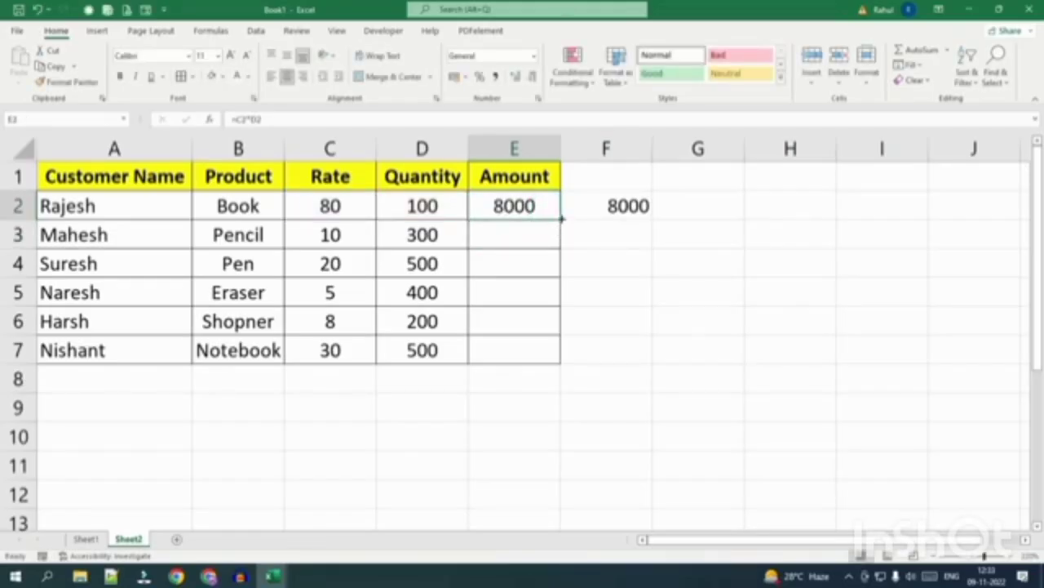
drag(561, 219, 560, 369)
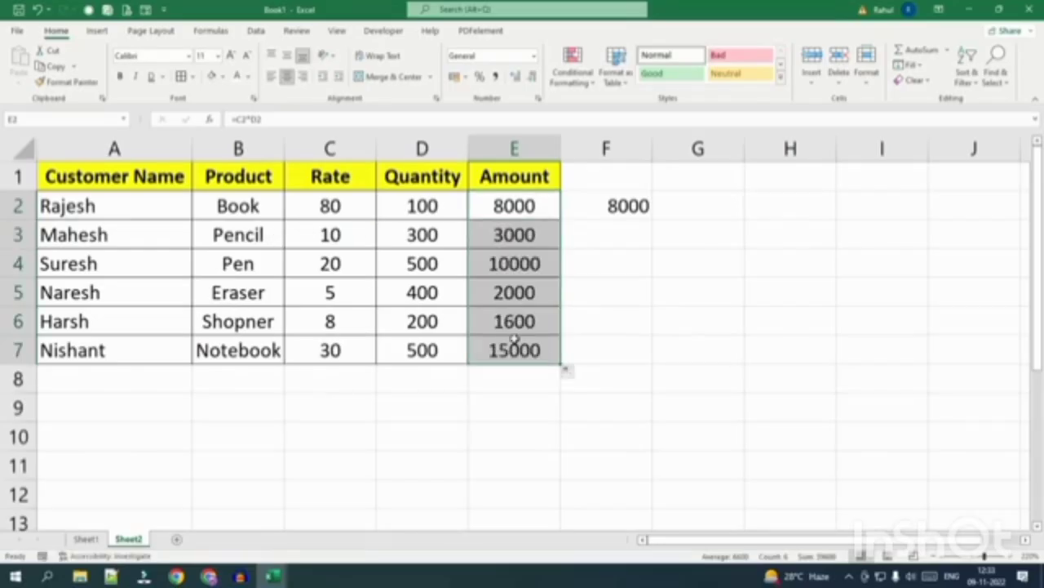
click(608, 208)
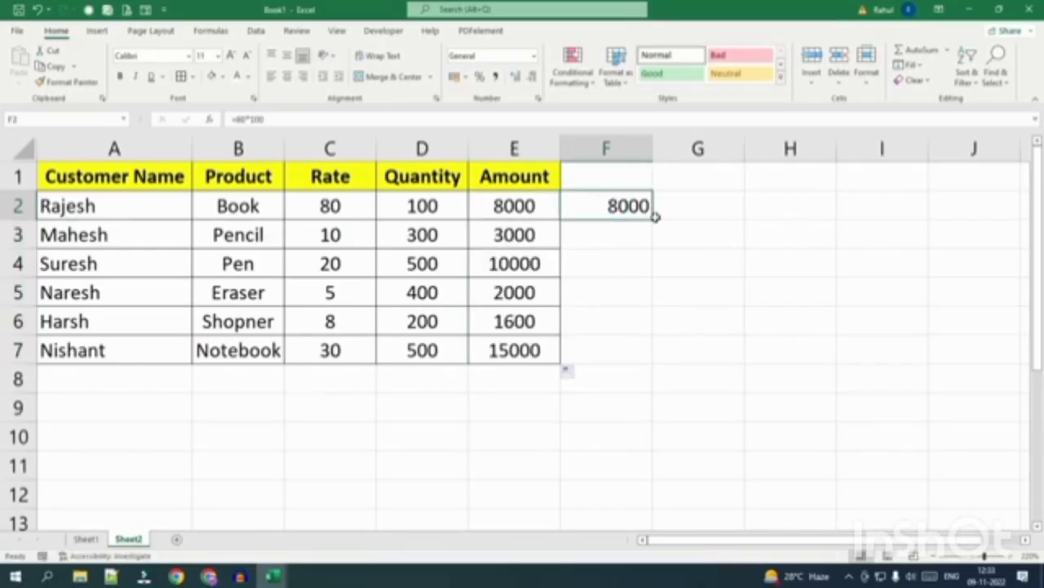
drag(655, 220, 655, 369)
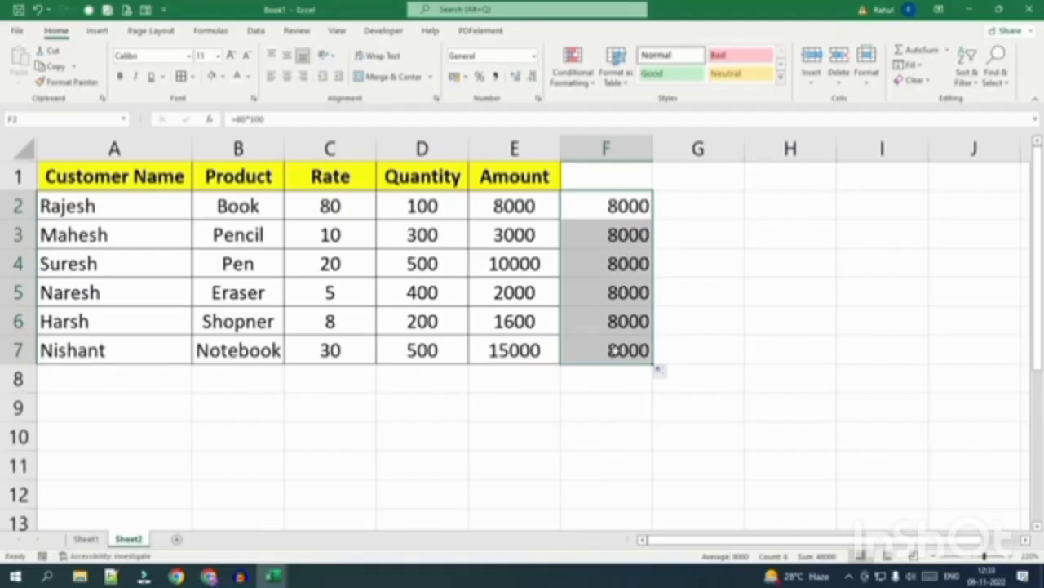
Inspect F2's formula to show it uses the fixed numbers 80*100.
click(620, 206)
double_click(612, 205)
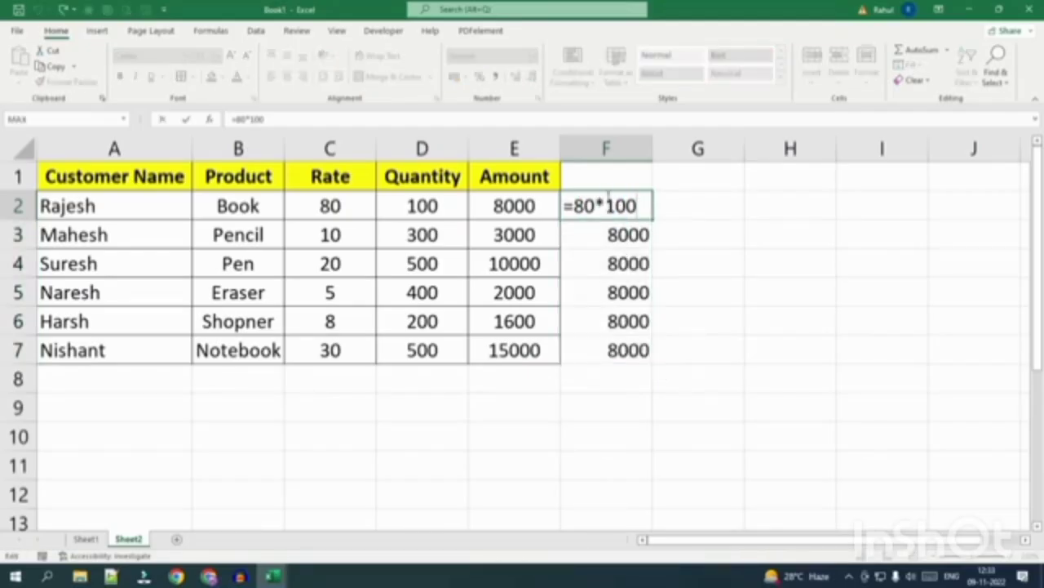
double_click(586, 205)
click(595, 205)
click(710, 215)
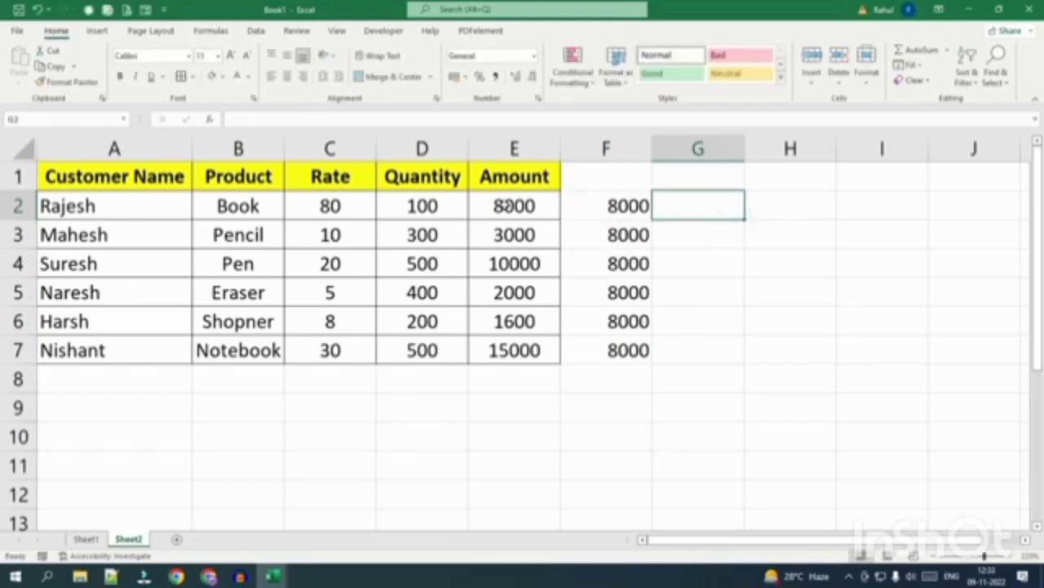
Inspect the formulas in E2, E3 and E4 to show the references adjusting per row.
click(506, 206)
key(F2)
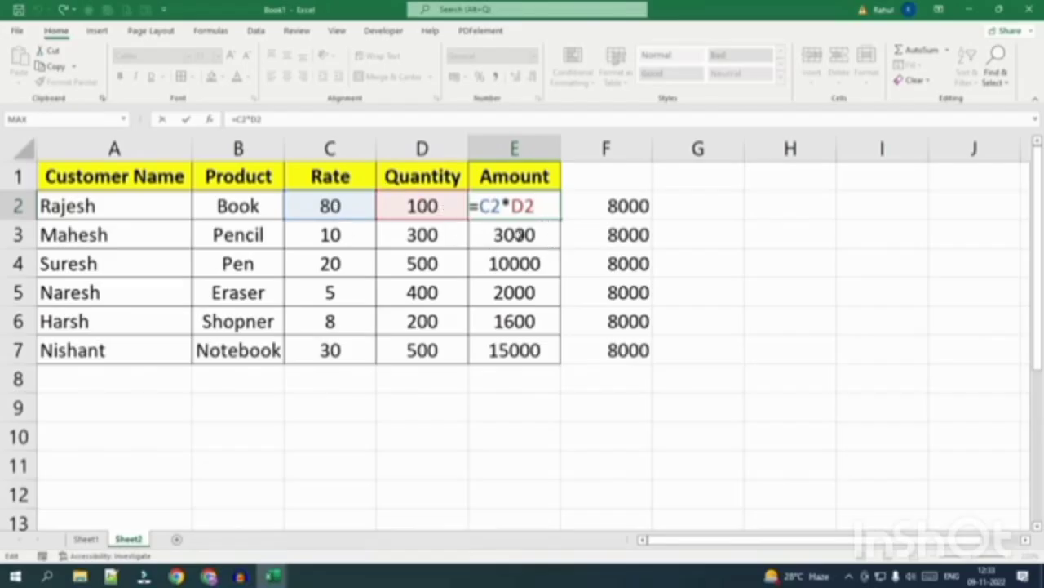
key(Return)
double_click(516, 235)
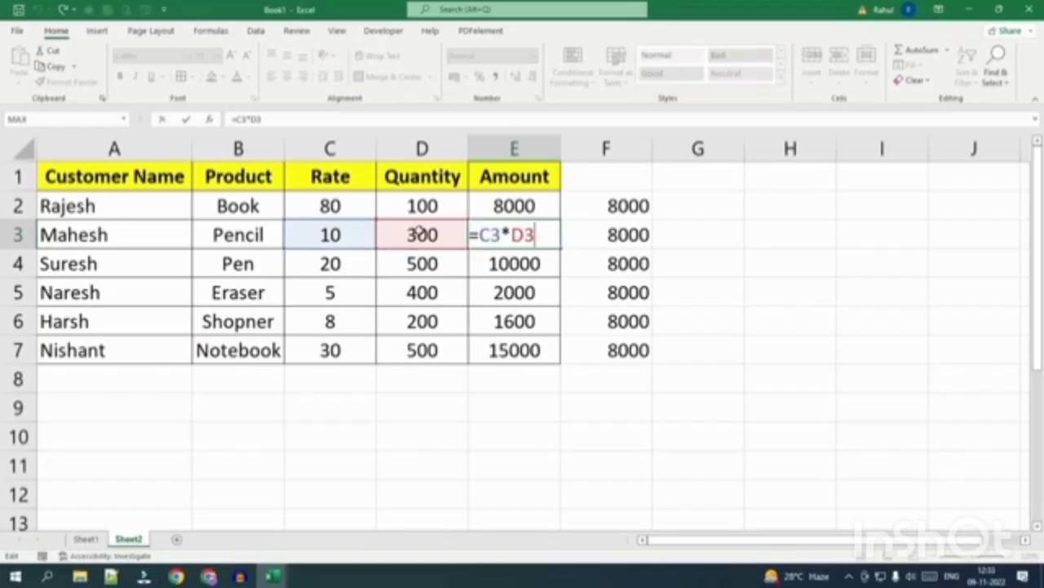
key(Return)
double_click(532, 262)
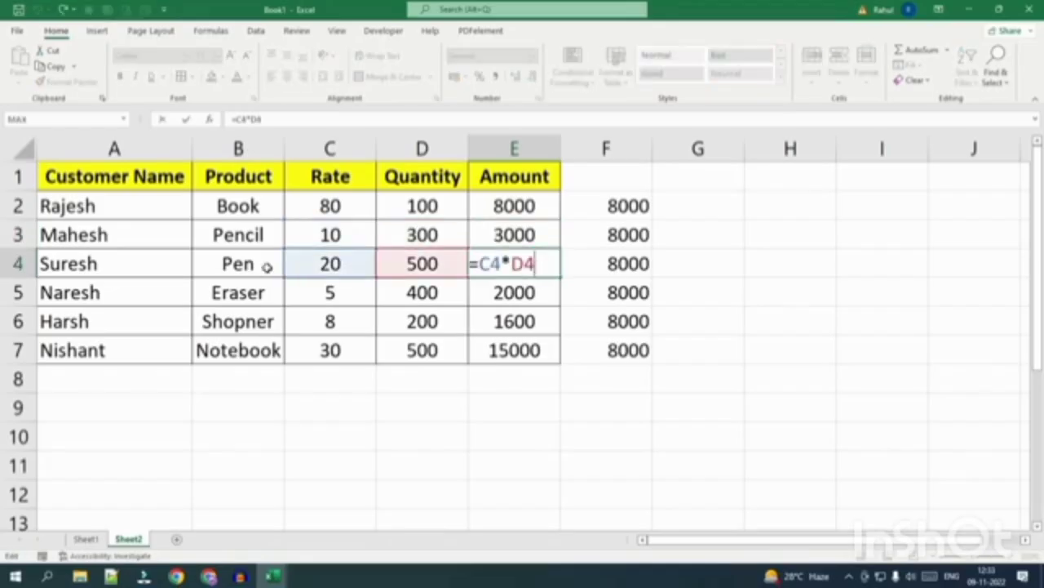
key(ctrl+Return)
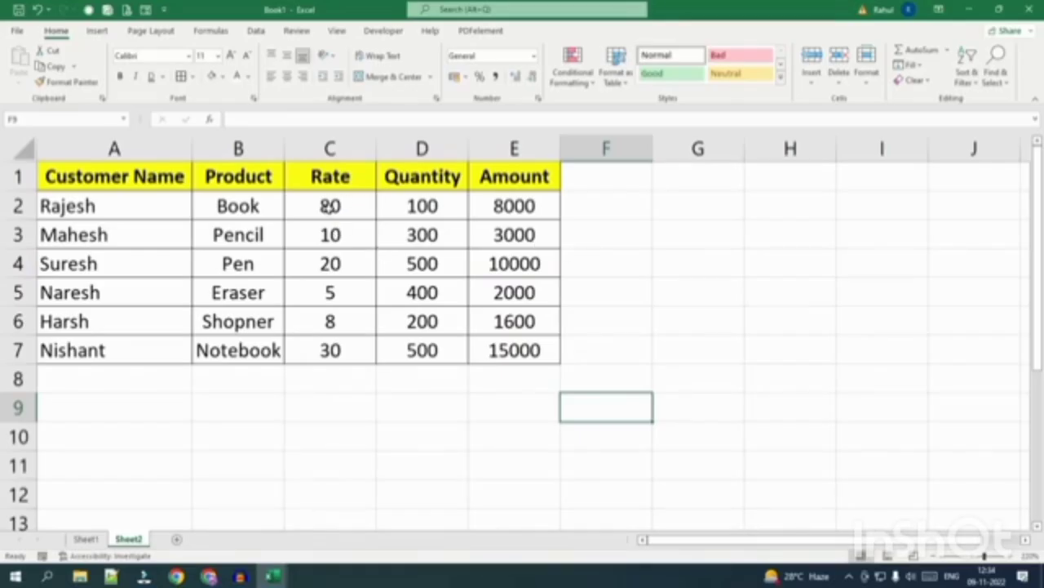
click(328, 207)
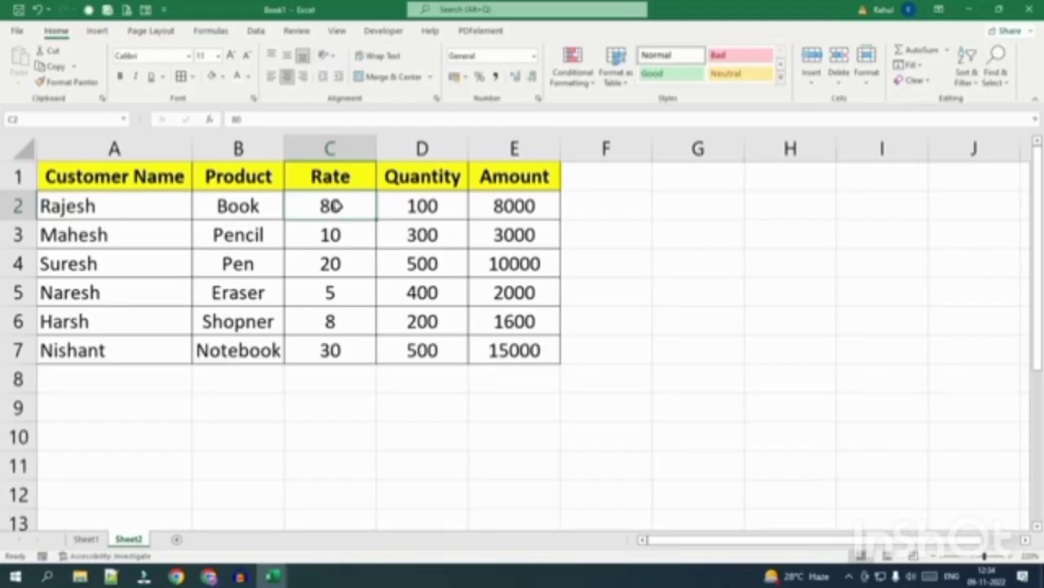
Format the Rate values C2:C7 as ₹ English (India) Accounting.
drag(336, 205, 323, 349)
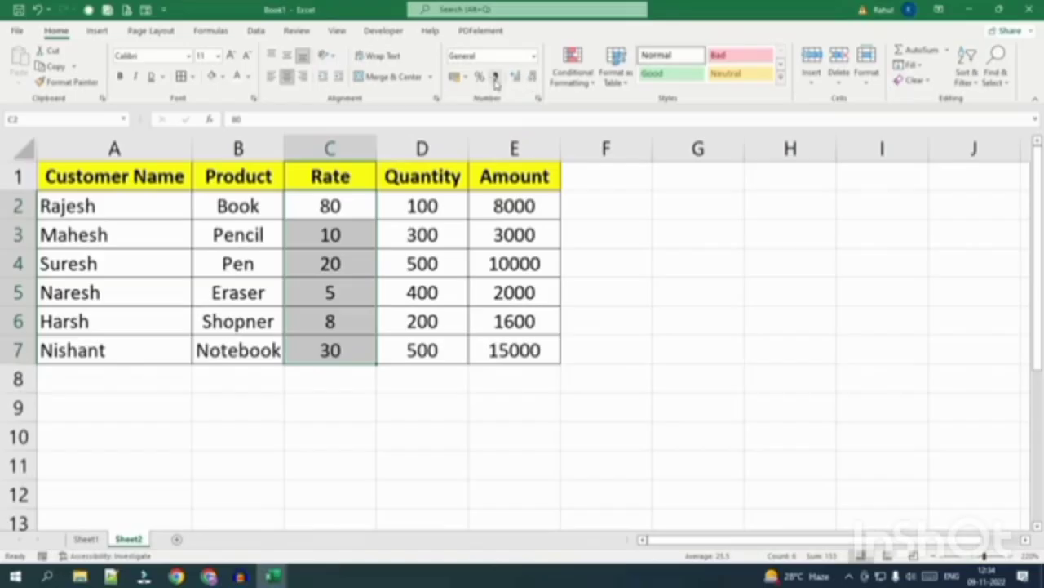
click(495, 77)
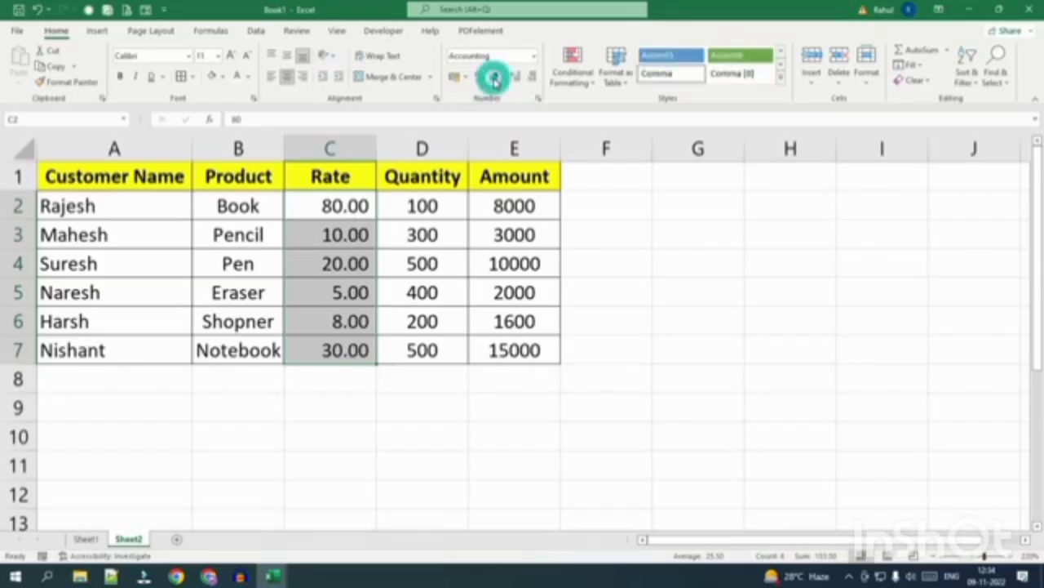
click(532, 57)
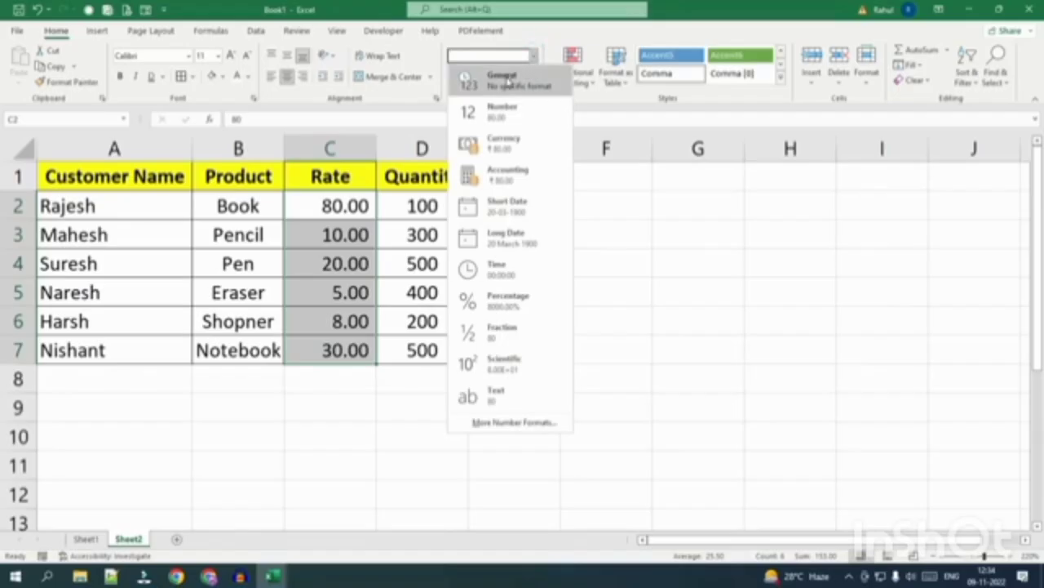
click(503, 78)
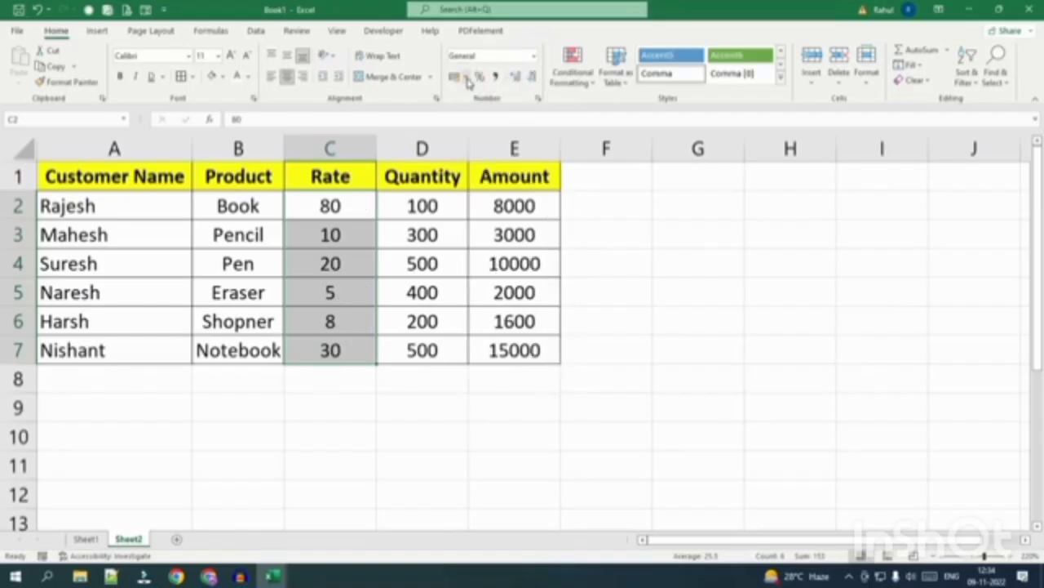
click(465, 77)
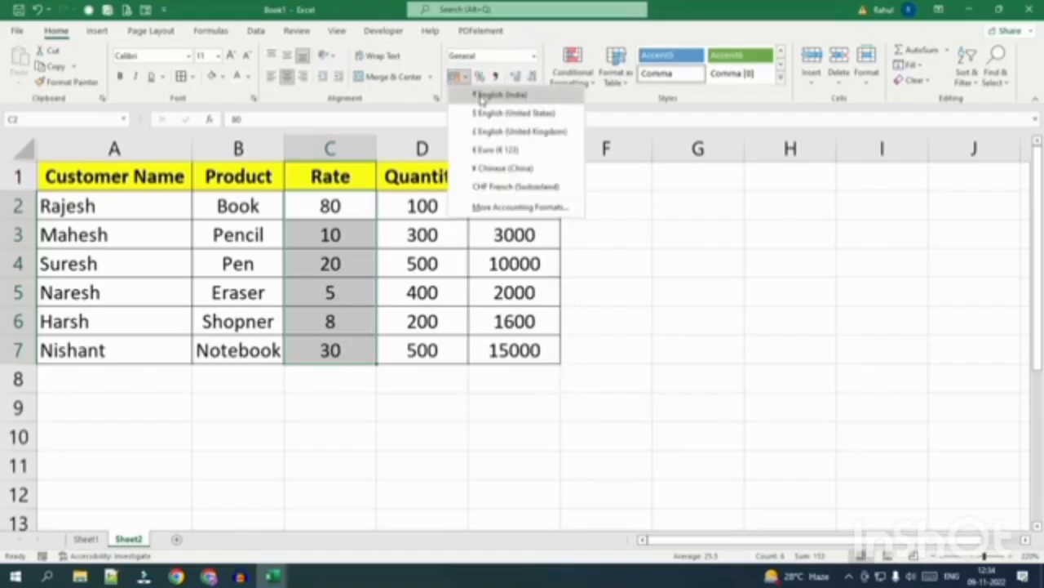
click(478, 96)
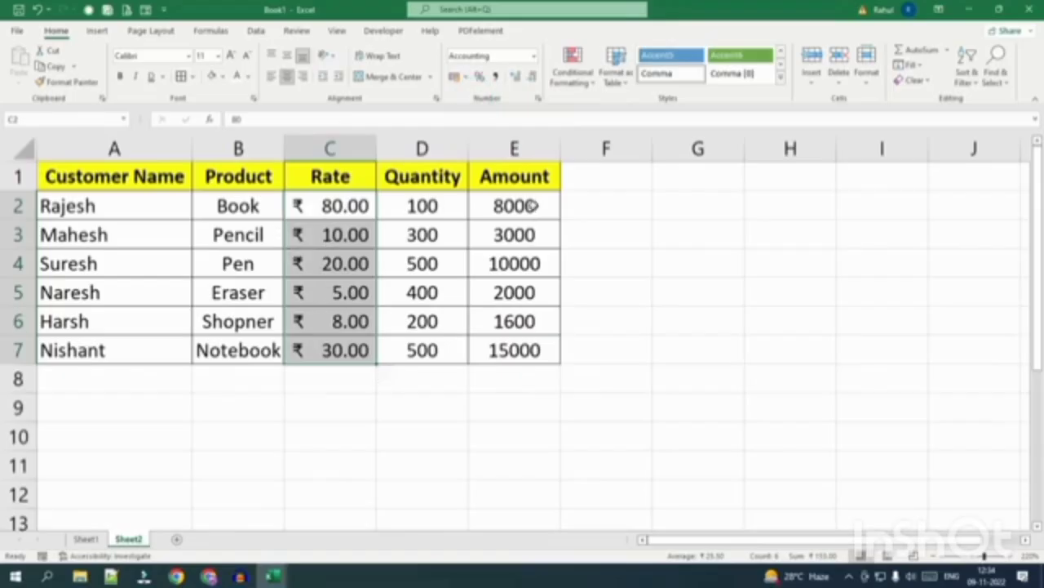
Apply the same ₹ English (India) Accounting format to the Amount values E2:E7.
drag(534, 204, 534, 350)
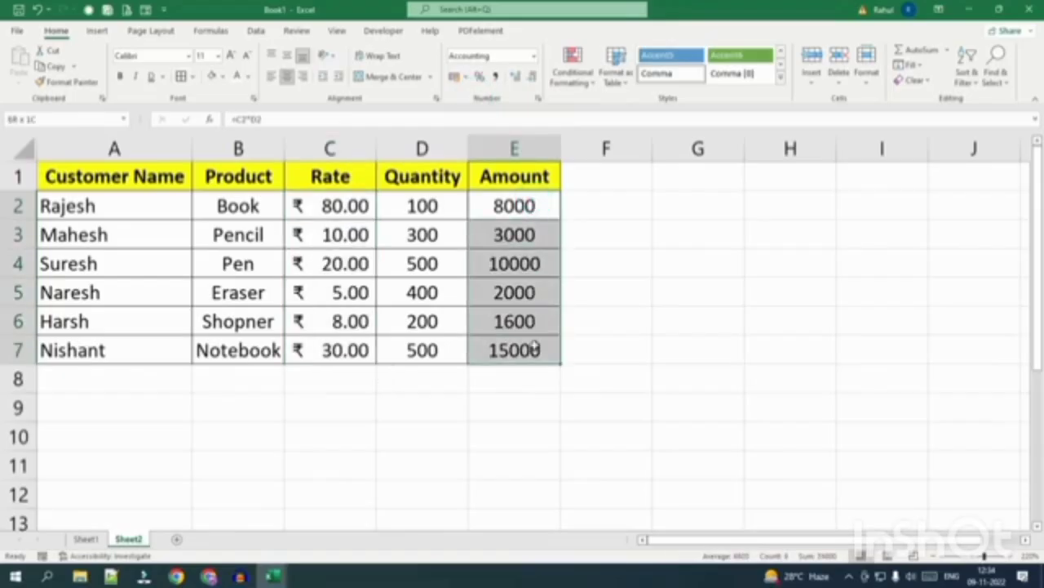
click(465, 76)
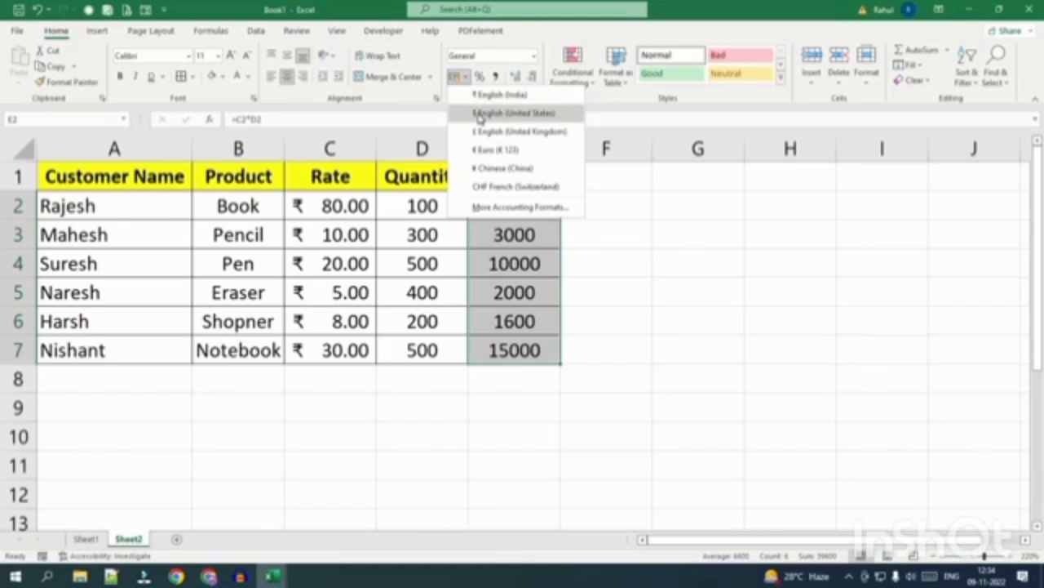
click(498, 96)
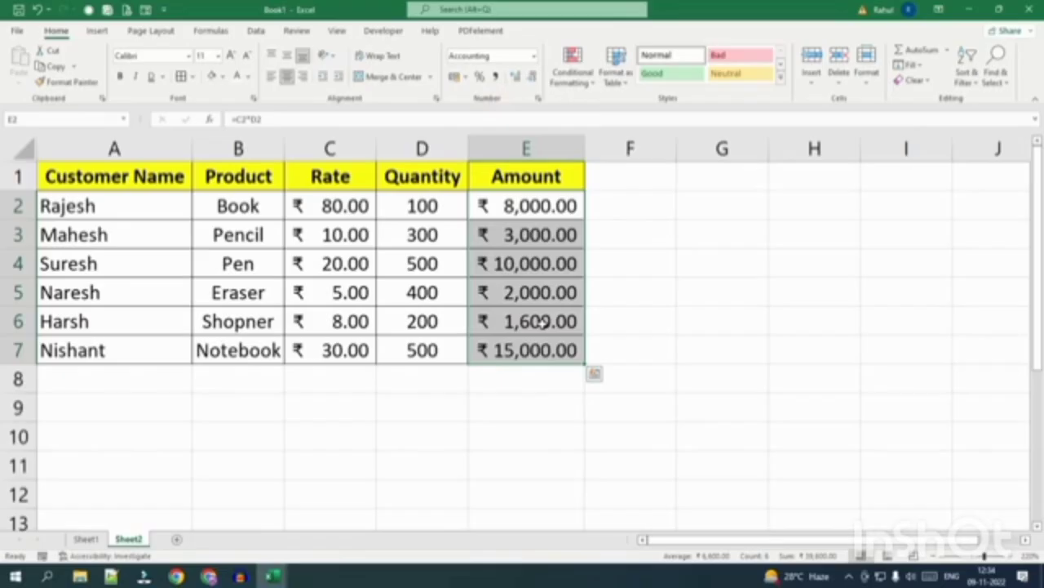
click(426, 207)
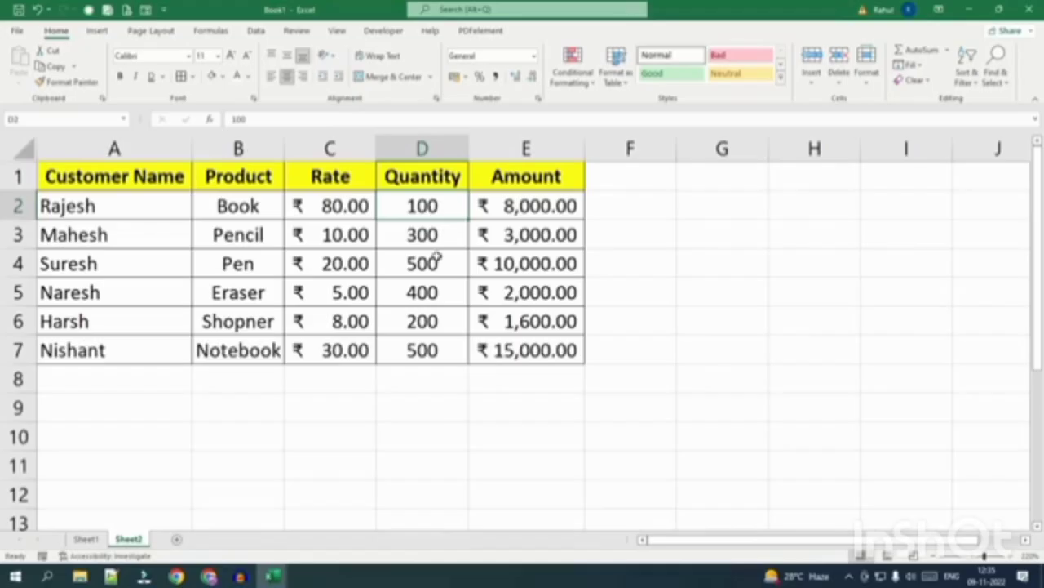
double_click(450, 206)
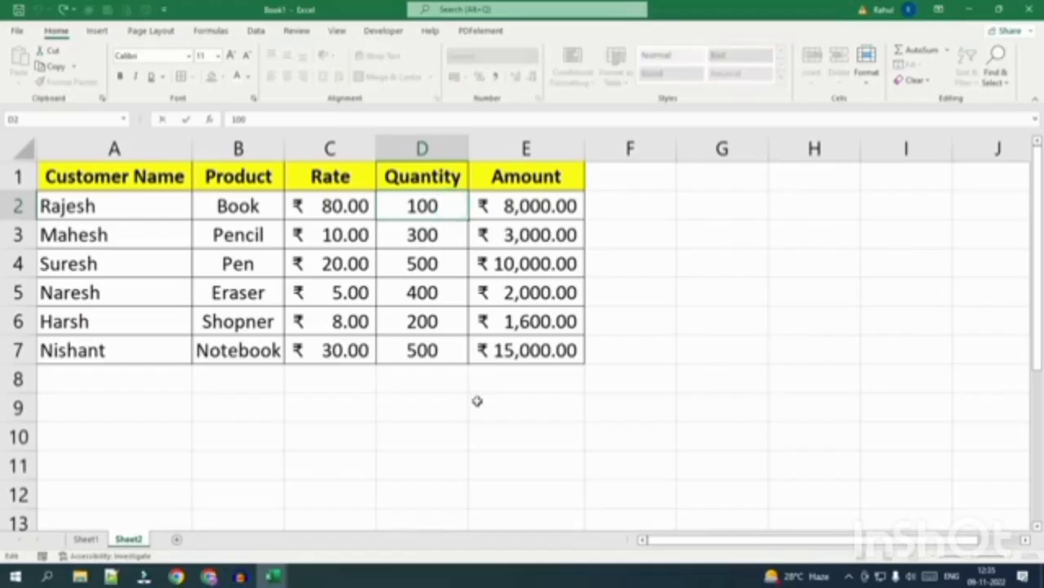
text(P)
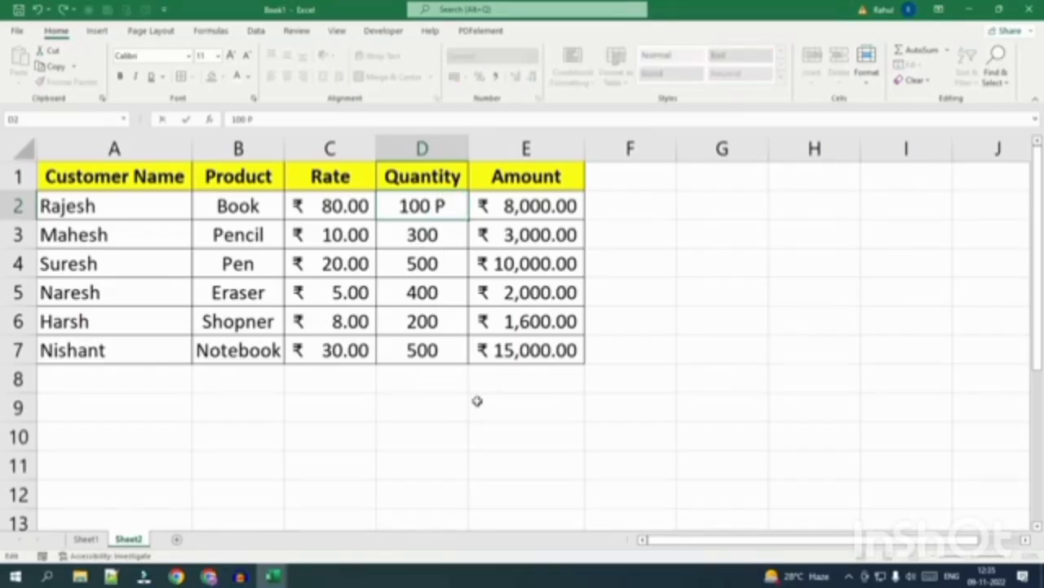
text(cs)
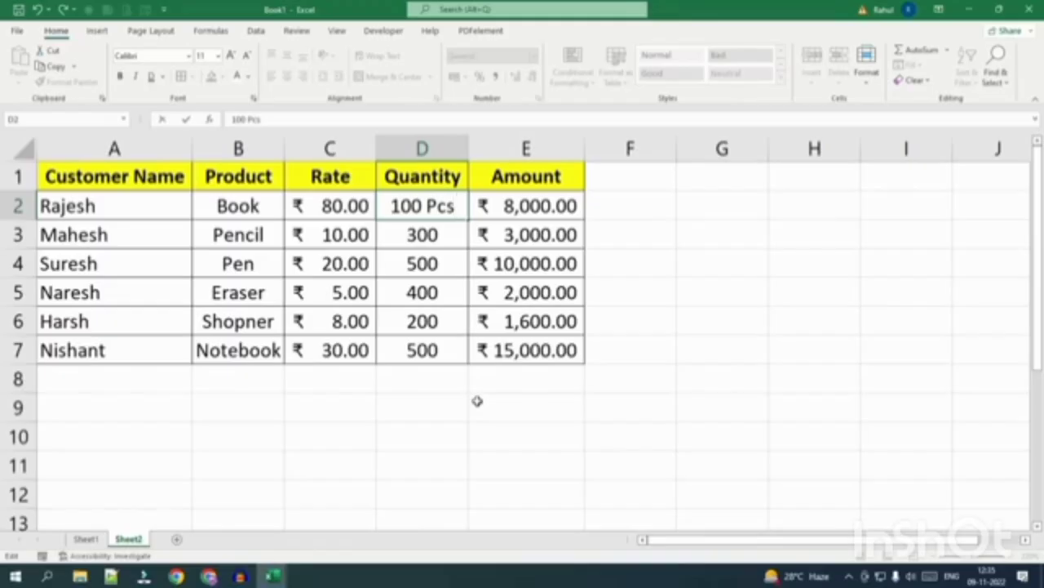
key(Return)
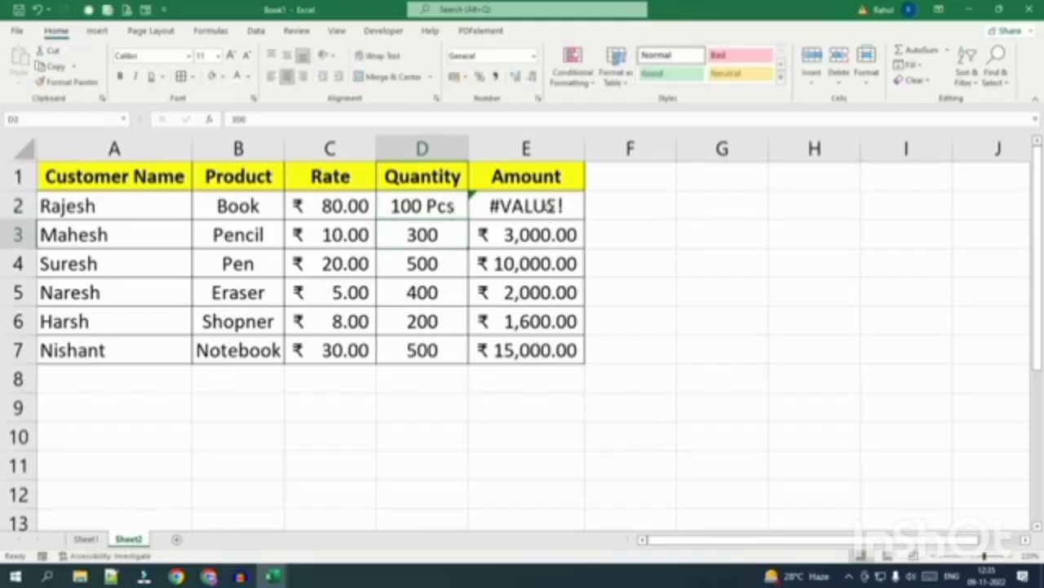
click(326, 210)
click(392, 207)
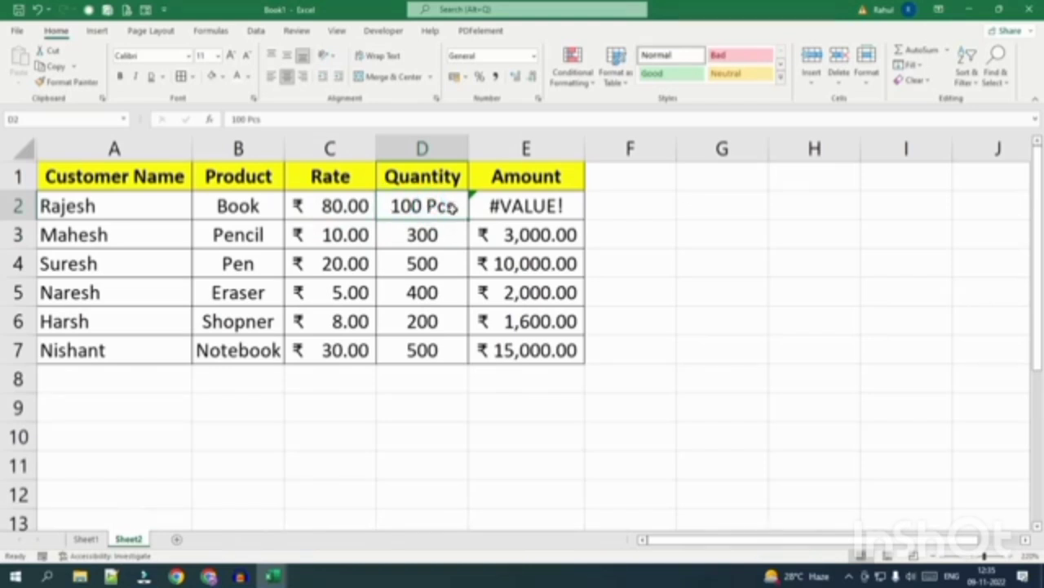
double_click(451, 208)
drag(467, 211, 420, 350)
key(BackSpace)
click(421, 435)
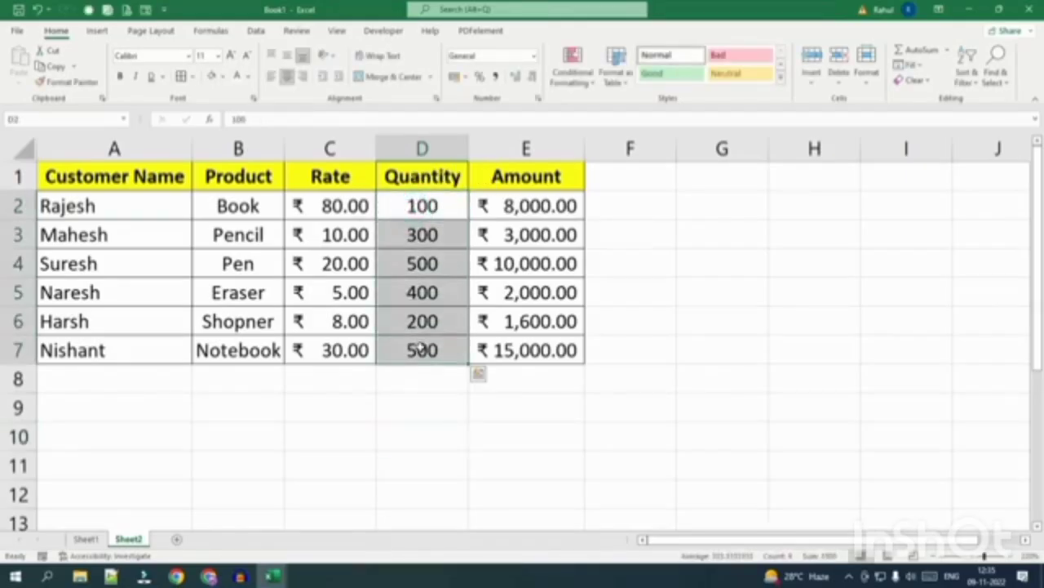
Apply the custom number format # "Pcs" to the Quantity cells D2:D7.
key(ctrl+1)
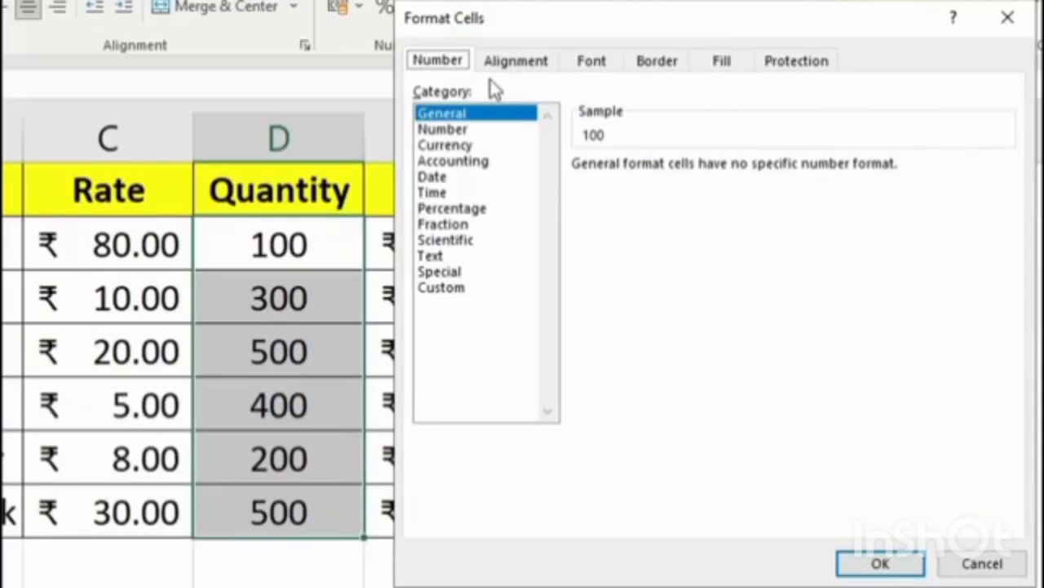
click(457, 289)
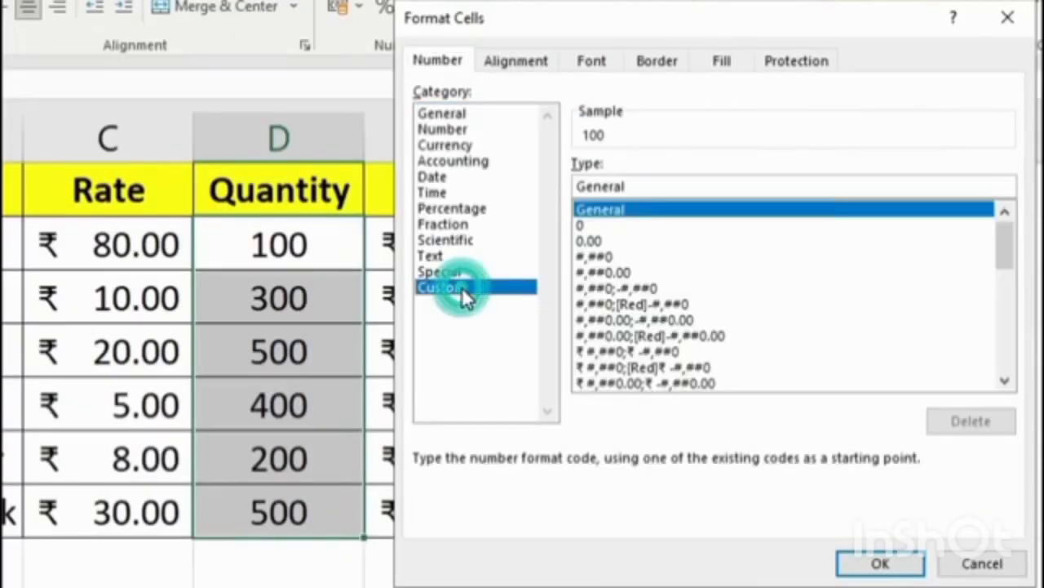
double_click(639, 186)
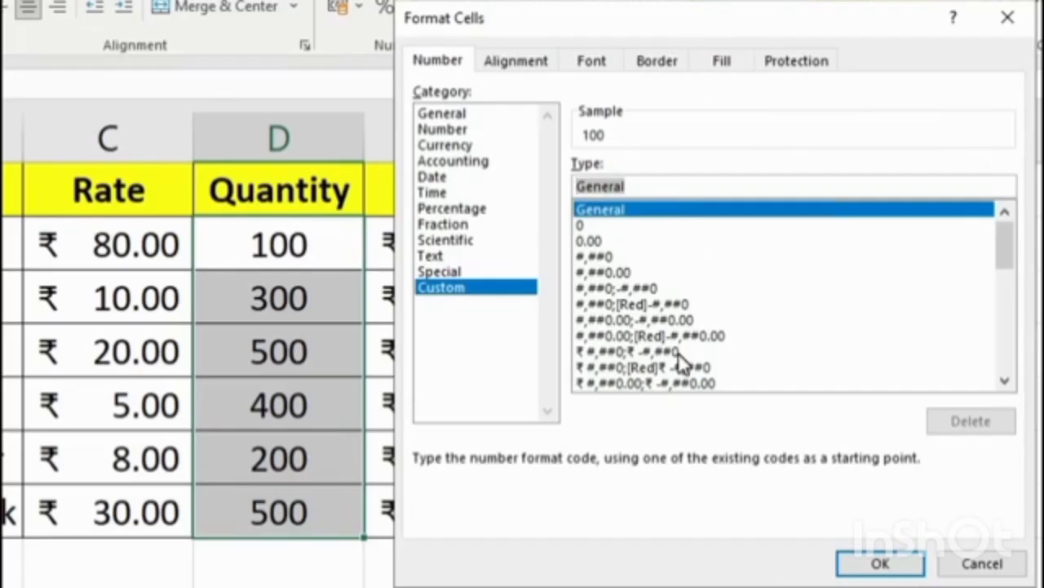
key(BackSpace)
text(#)
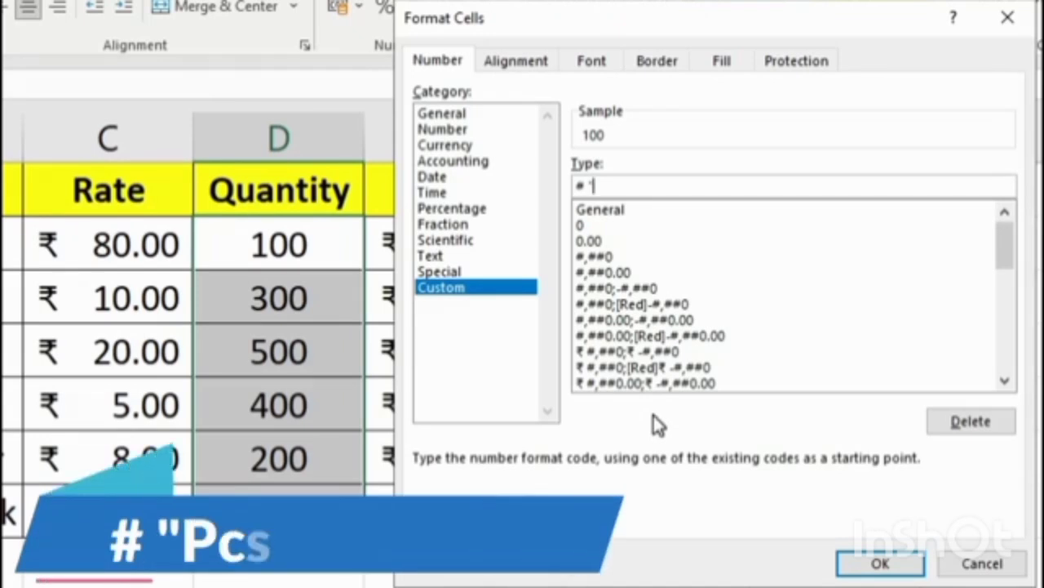
text(p)
key(BackSpace)
text(Pcs")
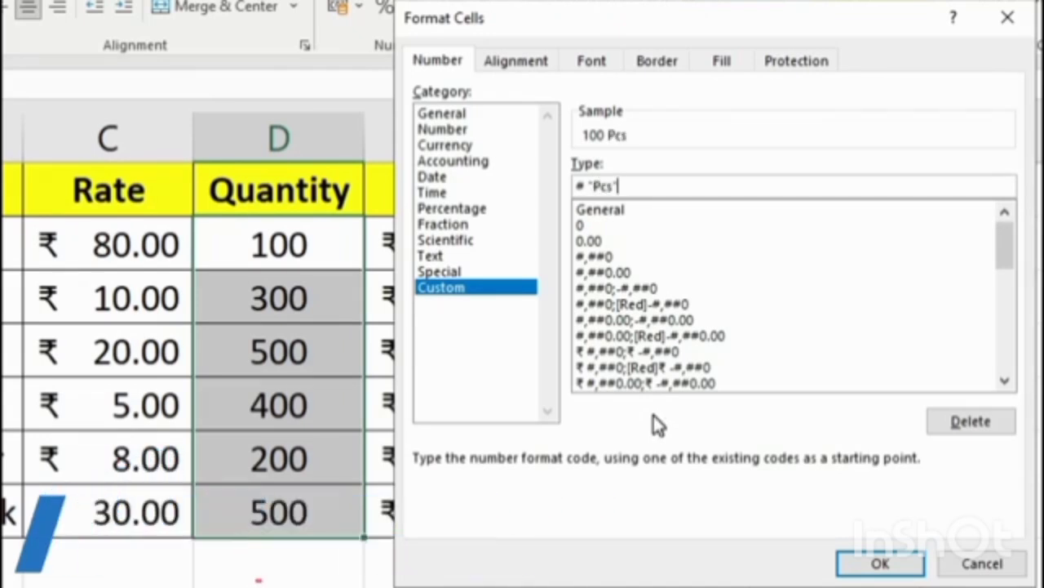
key(Return)
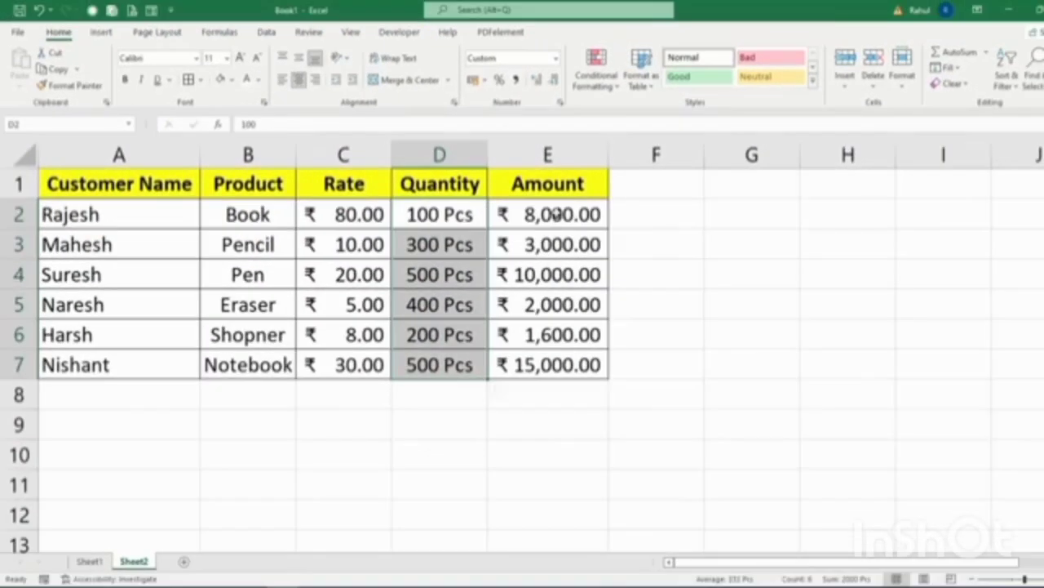
Remove and restore decimals on Amount E2:E7, leaving two decimal places.
drag(551, 217, 552, 388)
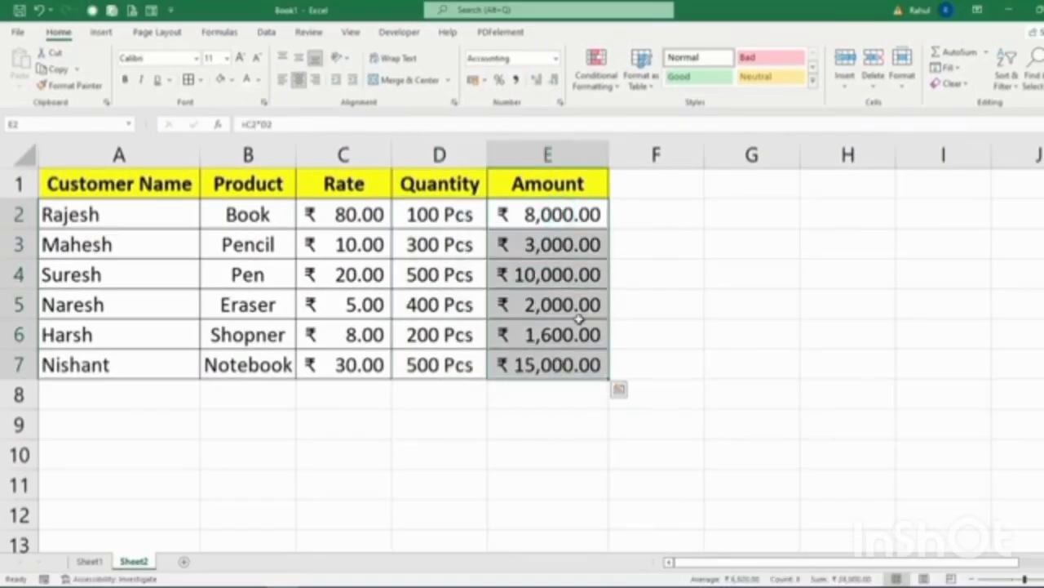
click(555, 79)
click(555, 79)
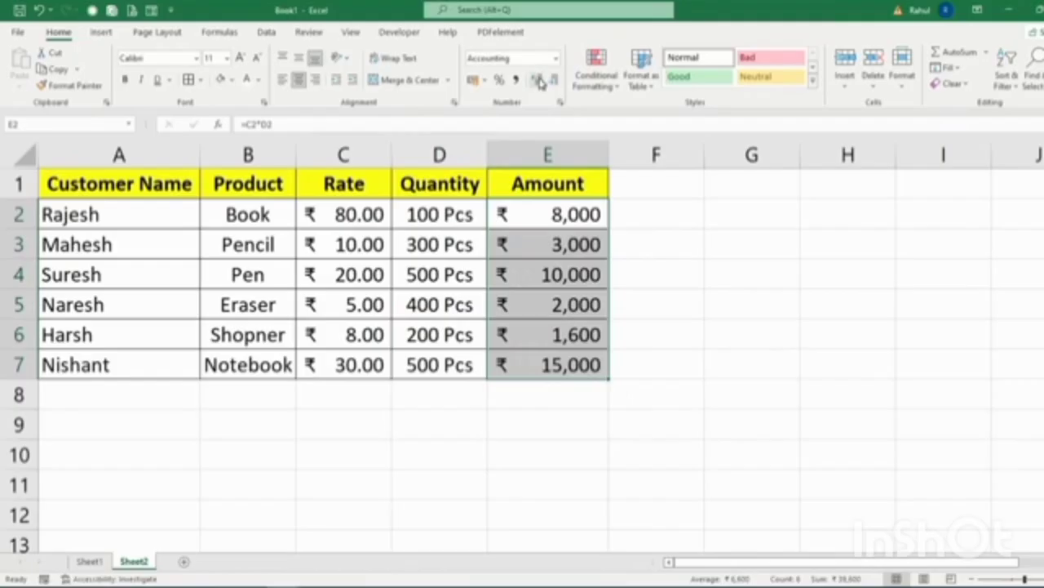
click(538, 79)
click(538, 80)
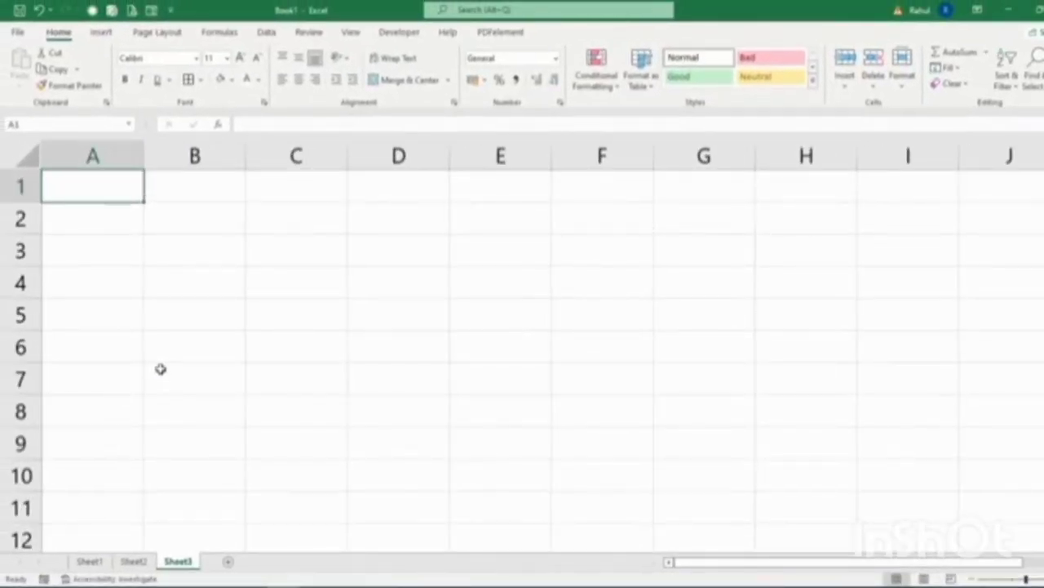
Enter 1 and 2 in A1:A2 and fill the series down to 50 in A50.
scroll(160, 369, down, 1)
click(107, 192)
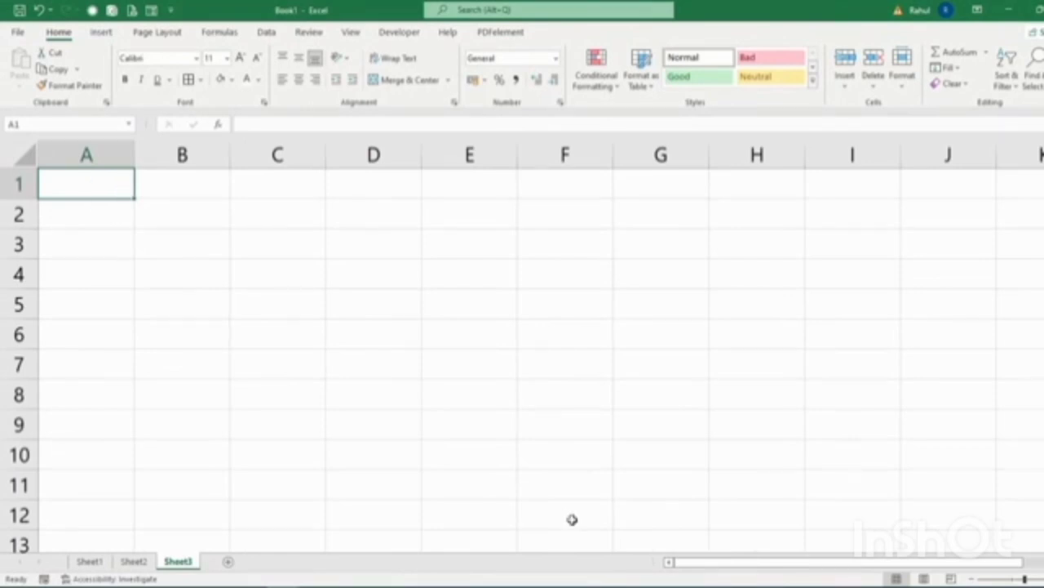
text(1)
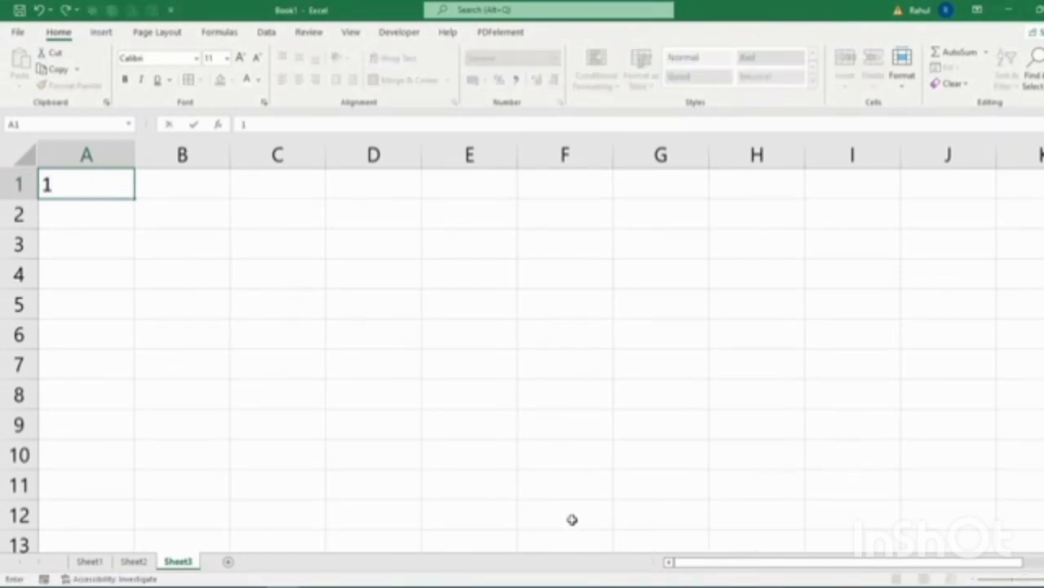
key(Return)
text(2)
key(Return)
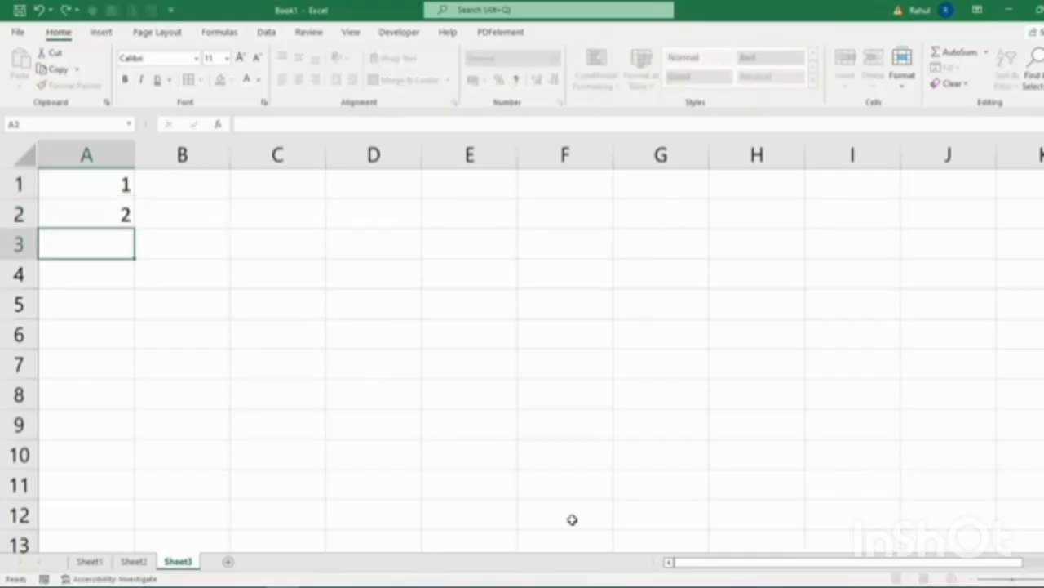
drag(100, 194, 100, 212)
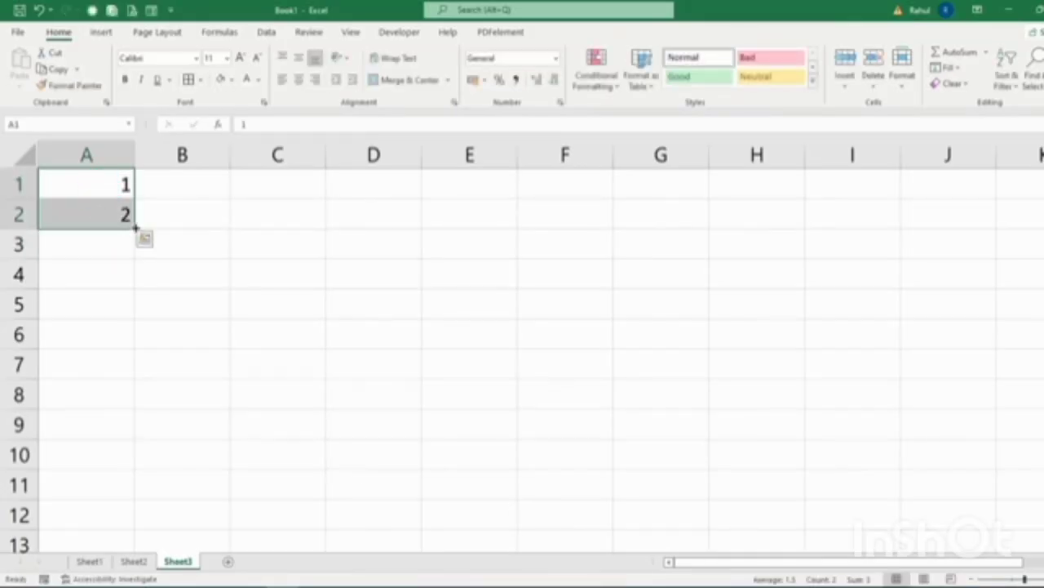
drag(136, 226, 125, 383)
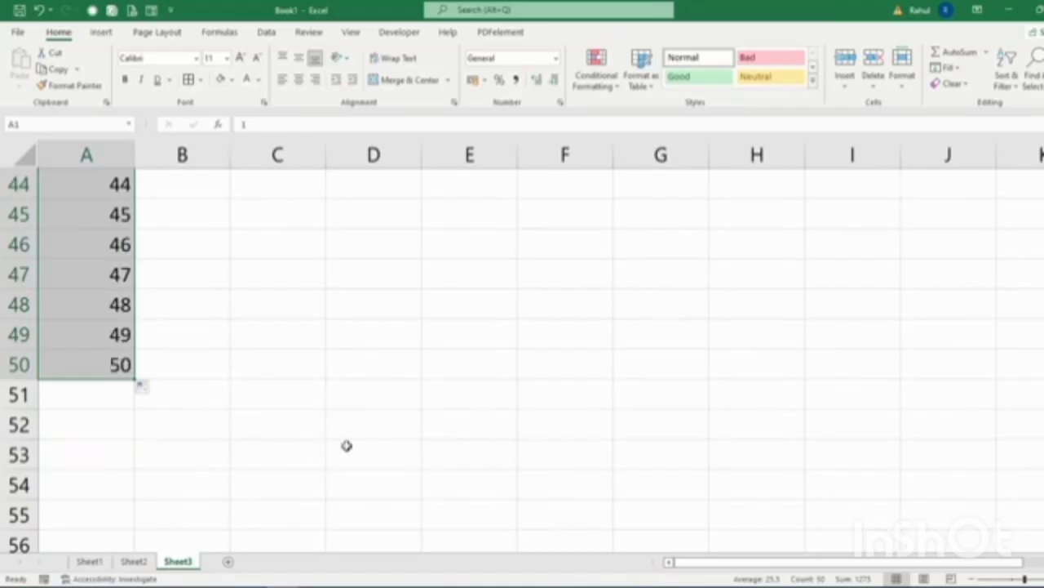
scroll(346, 445, up, 15)
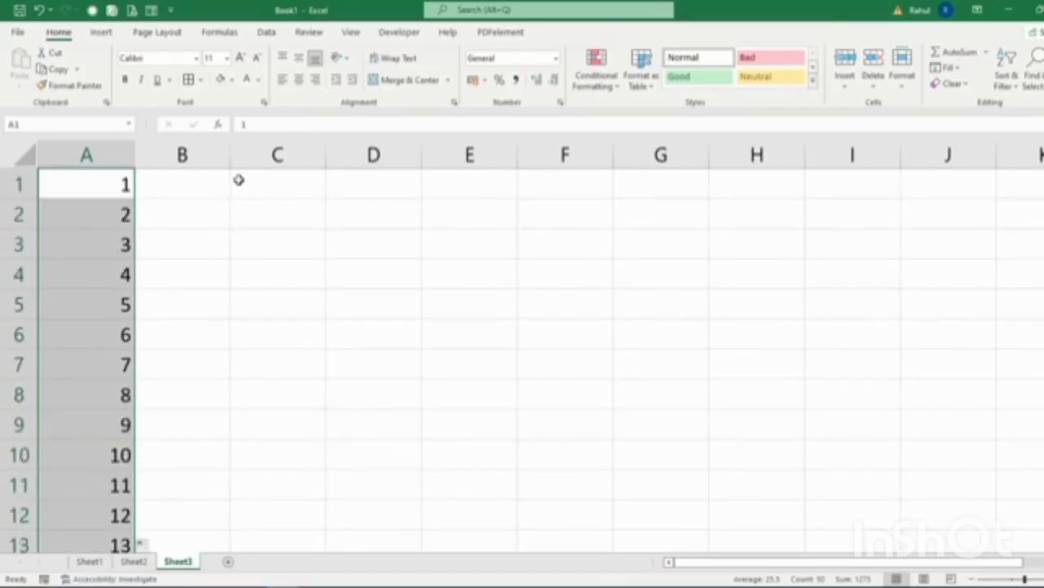
click(239, 178)
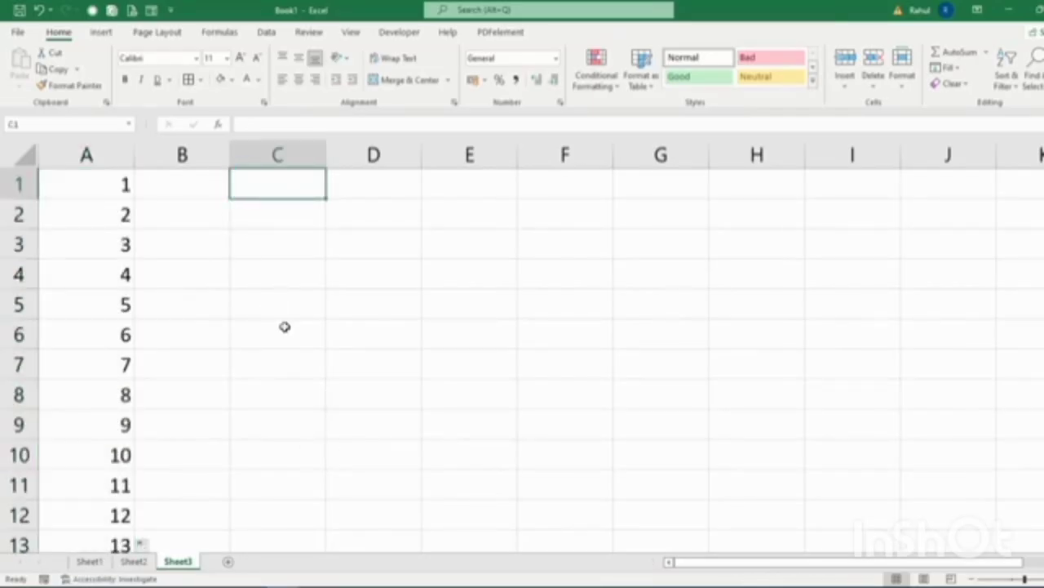
Fill C1:C10 with even numbers 2 to 20, starting from 2 and 4.
text(2)
key(Return)
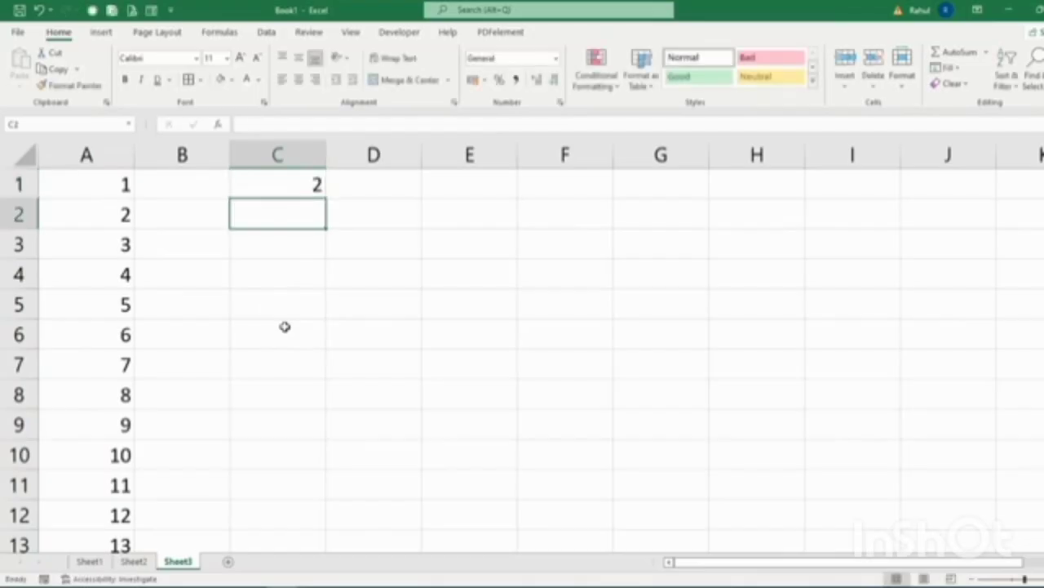
text(4)
key(Return)
drag(296, 194, 329, 464)
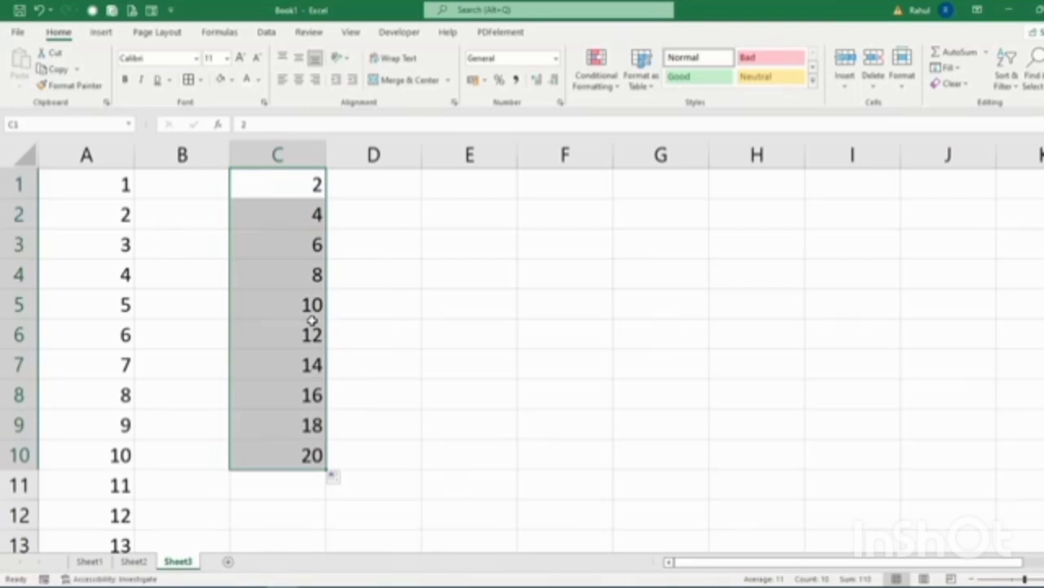
Fill weekday names from Sunday in column E, deleting repeats so E1:E7 reads Sunday–Saturday.
click(438, 188)
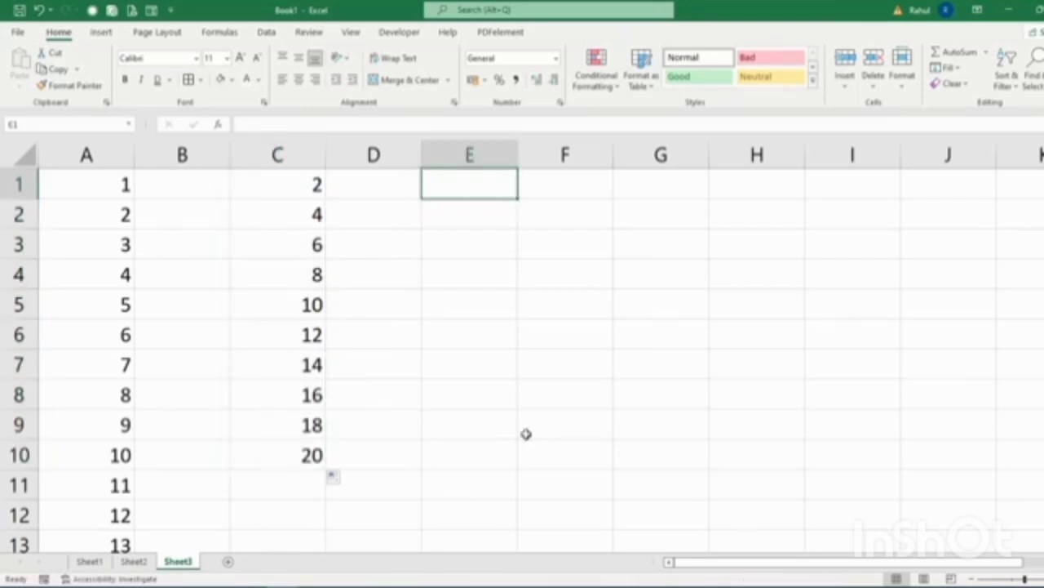
text(Sunday)
key(Return)
text(Mon)
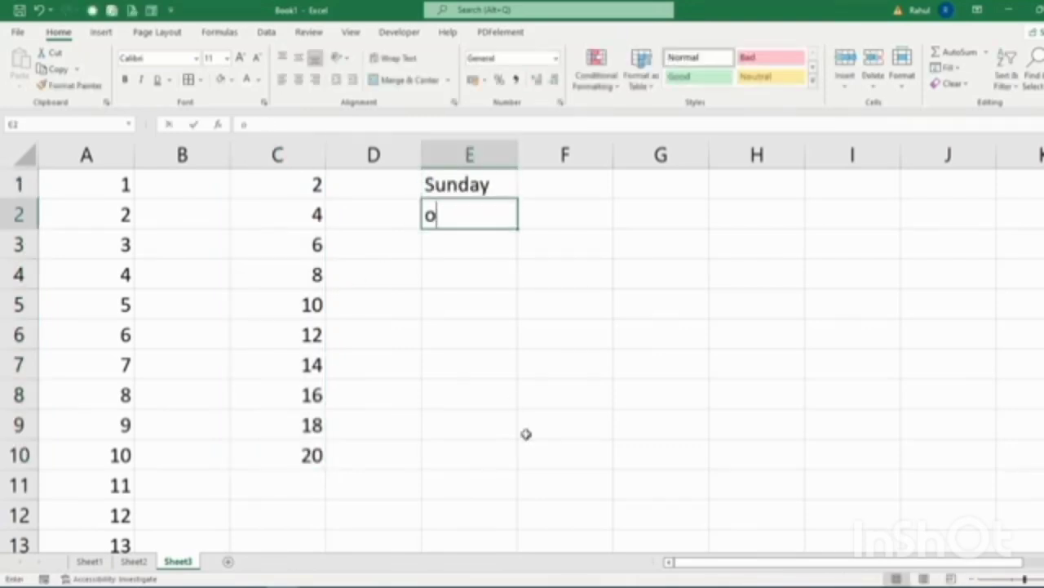
text(day)
key(Return)
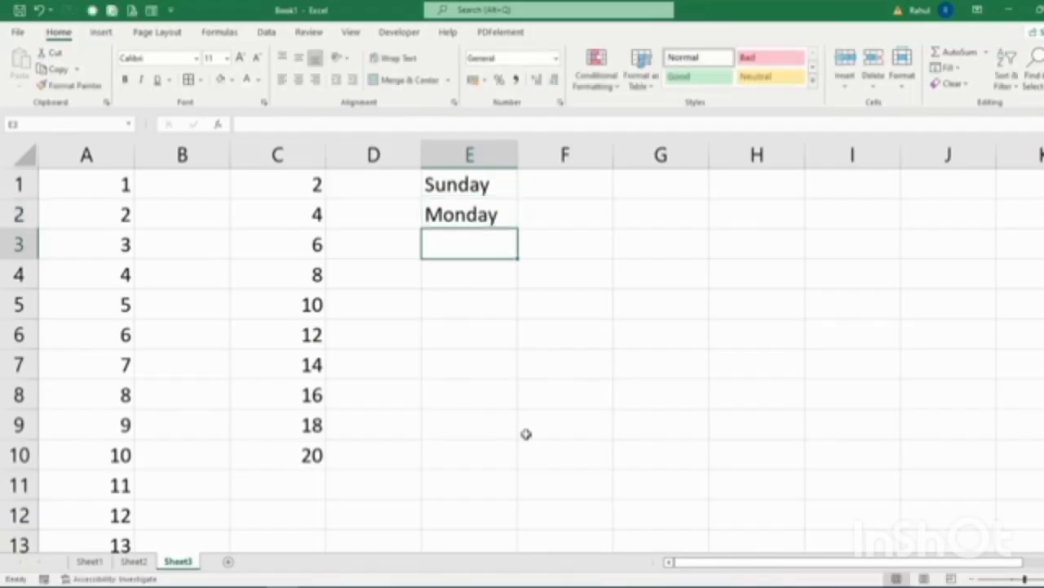
drag(481, 186, 480, 472)
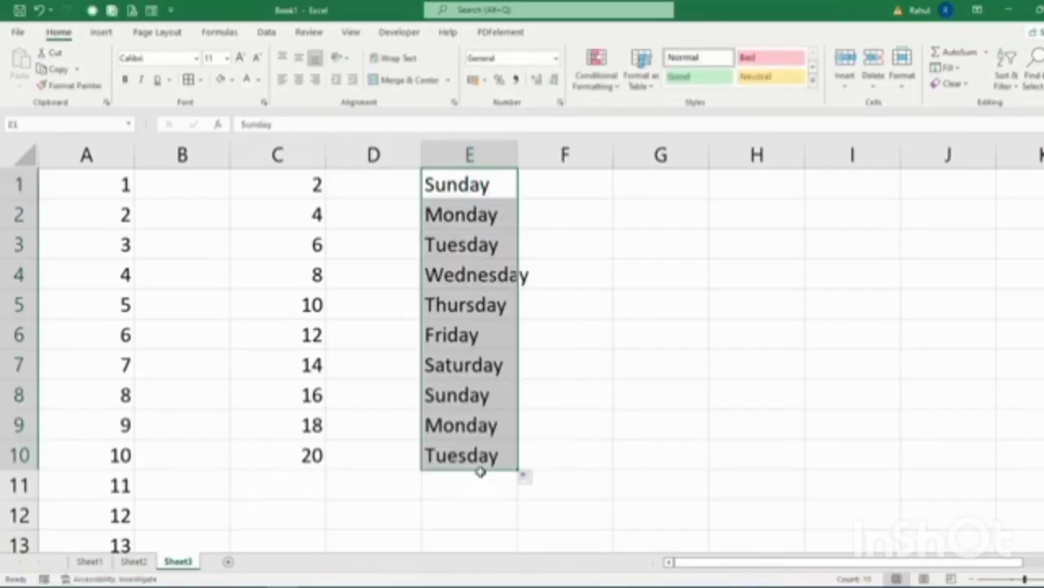
drag(461, 396, 466, 478)
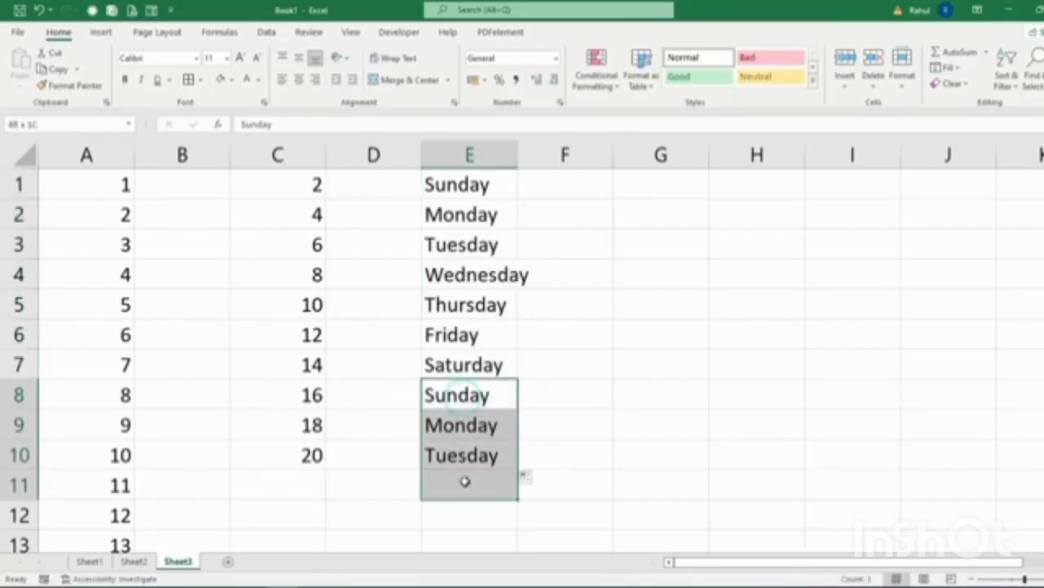
key(Delete)
Widen column E to fit Wednesday, enter January in G1 and February in H1, then select G1:H1.
click(645, 381)
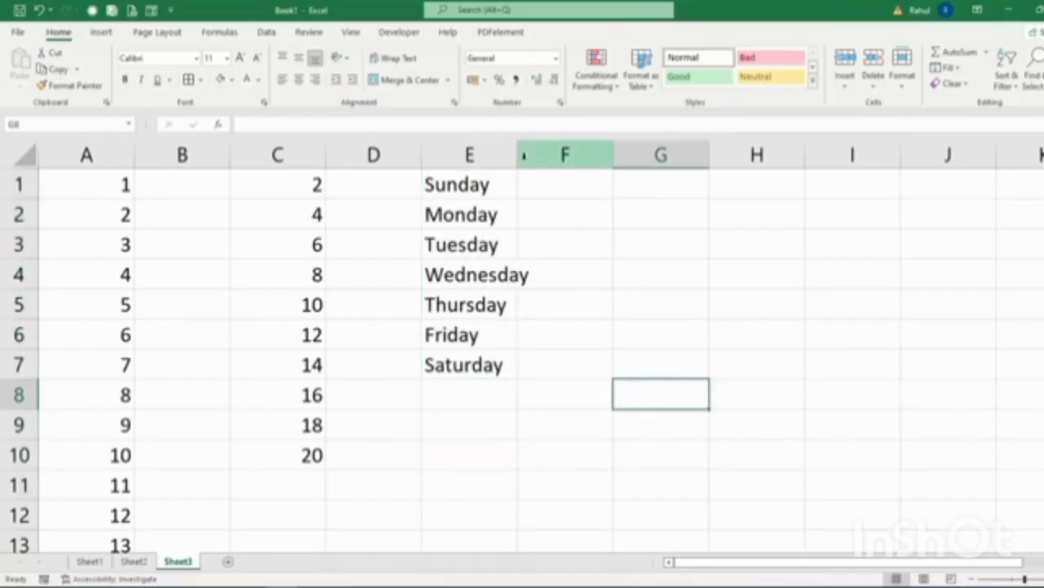
drag(517, 155, 531, 180)
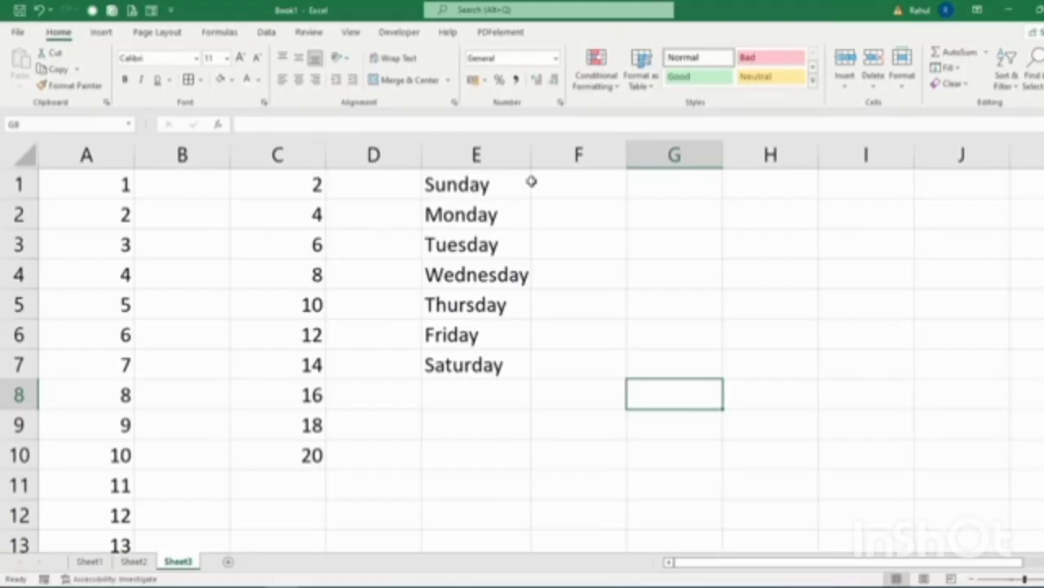
click(632, 190)
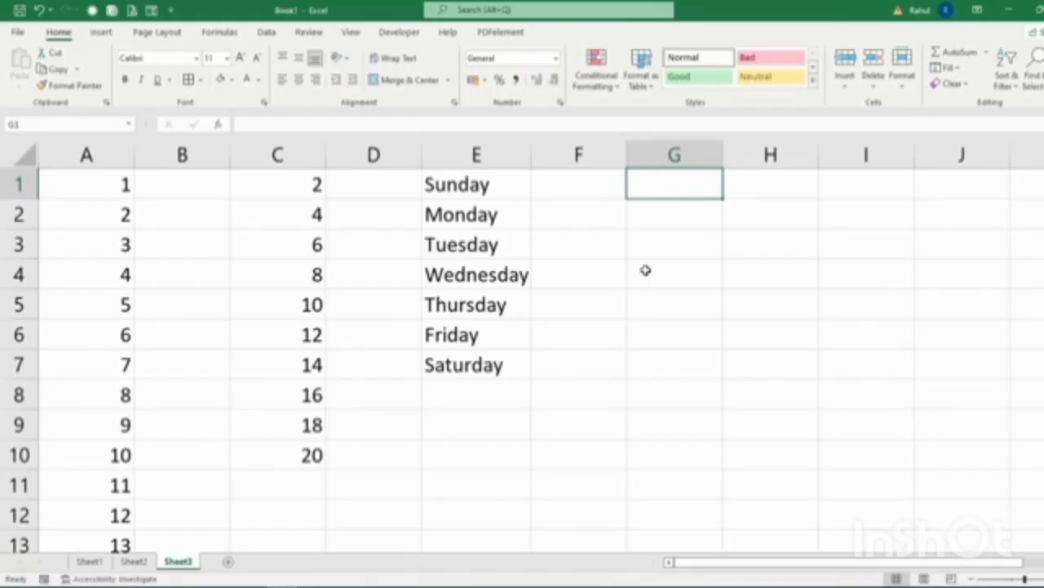
text(Jan)
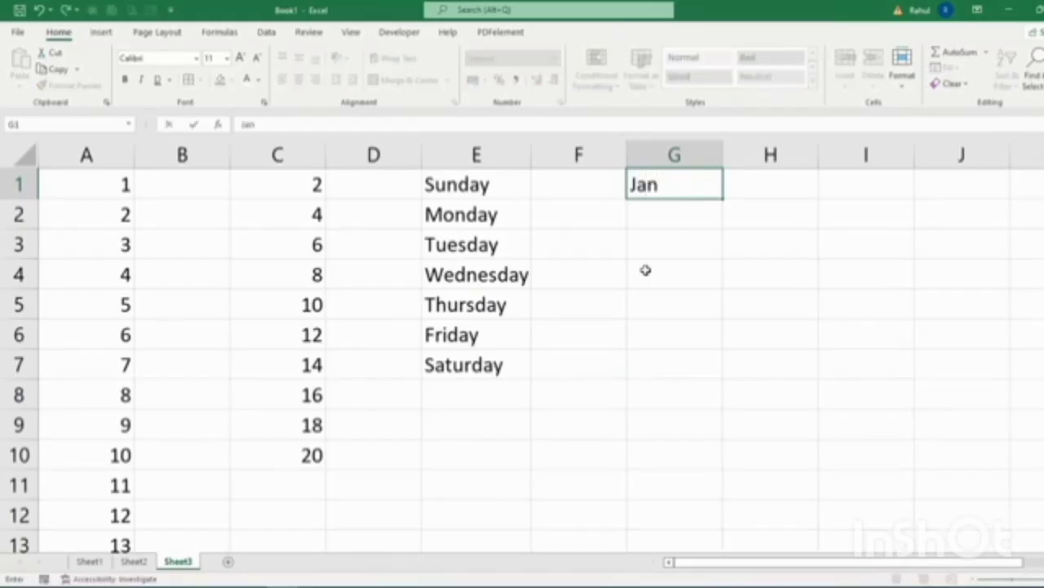
text(a)
text(uary)
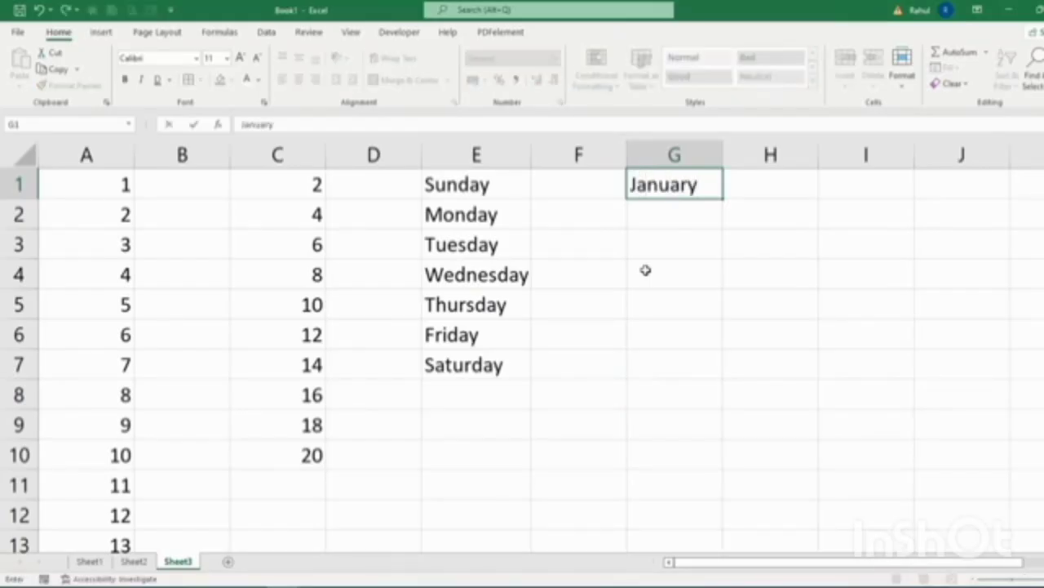
key(Tab)
text(Februa)
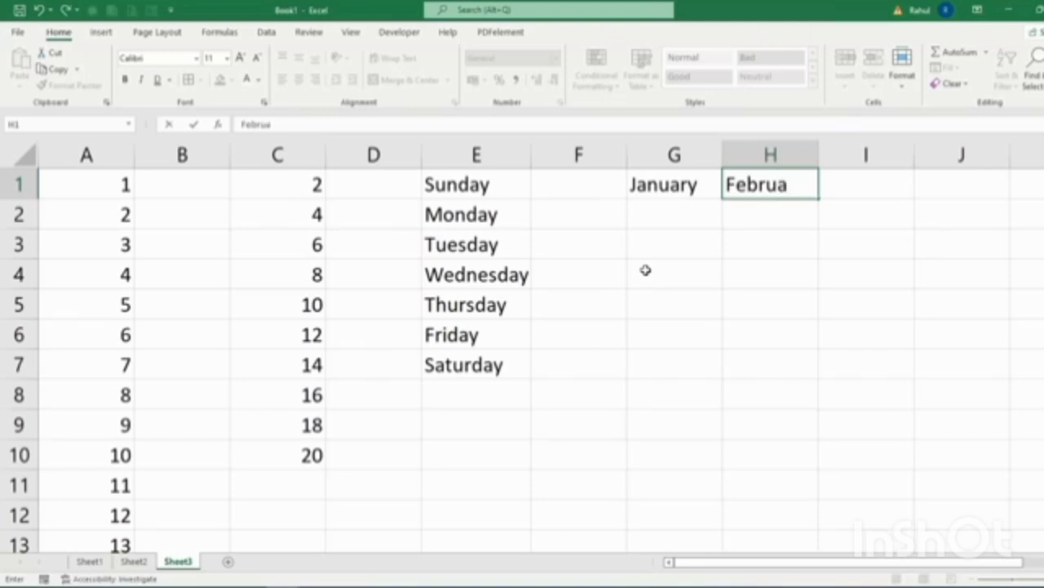
text(ry)
key(Return)
drag(473, 192, 467, 367)
drag(665, 184, 703, 207)
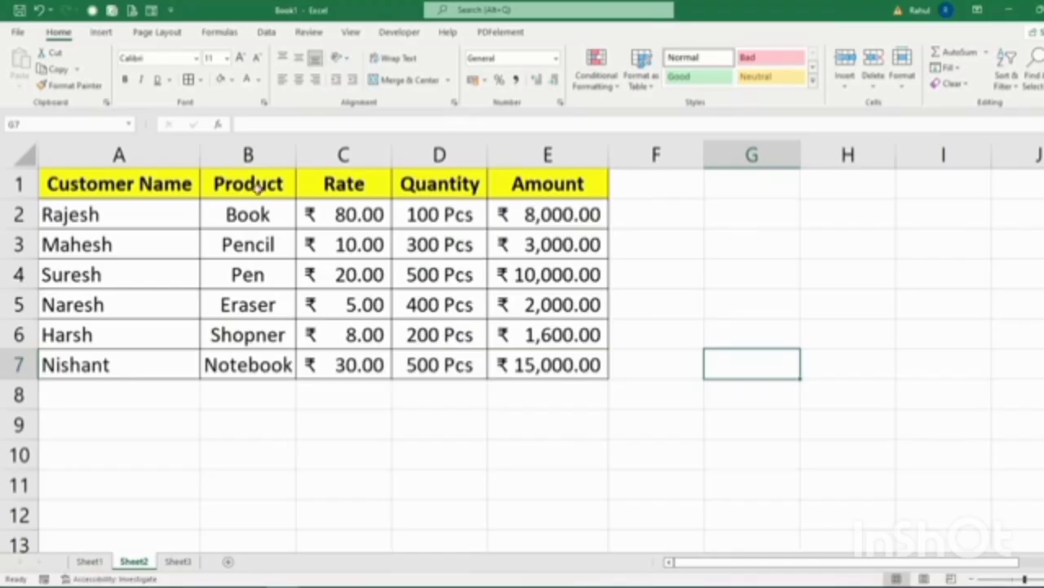
Look over the Data Validation dialog and close it without changes.
click(266, 32)
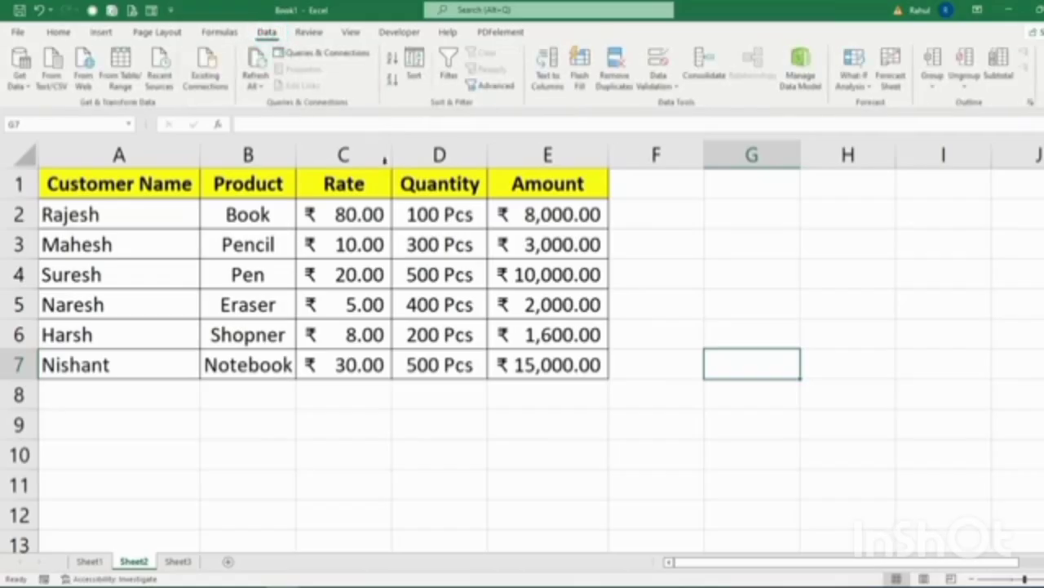
click(659, 81)
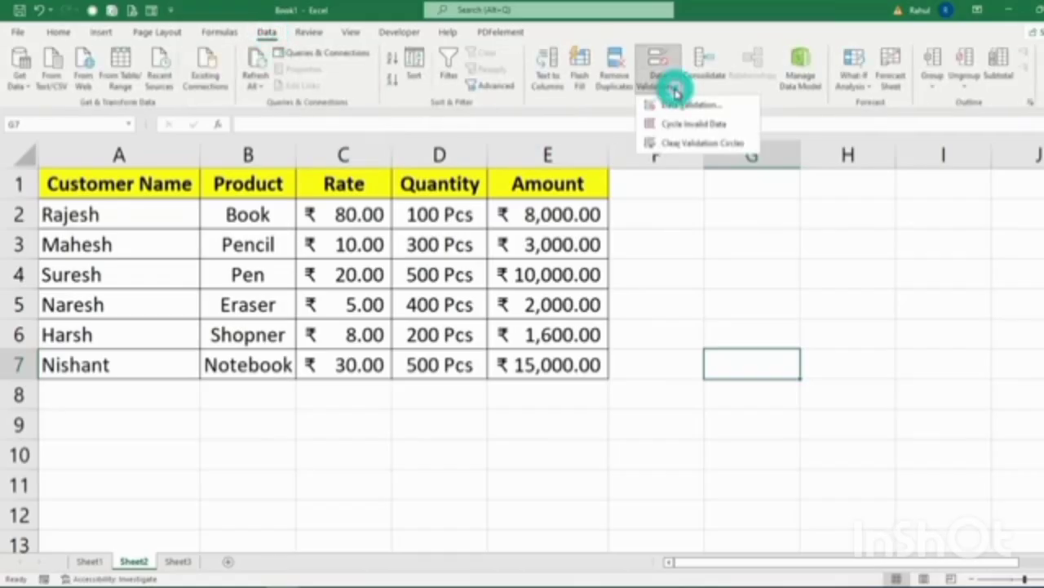
click(678, 106)
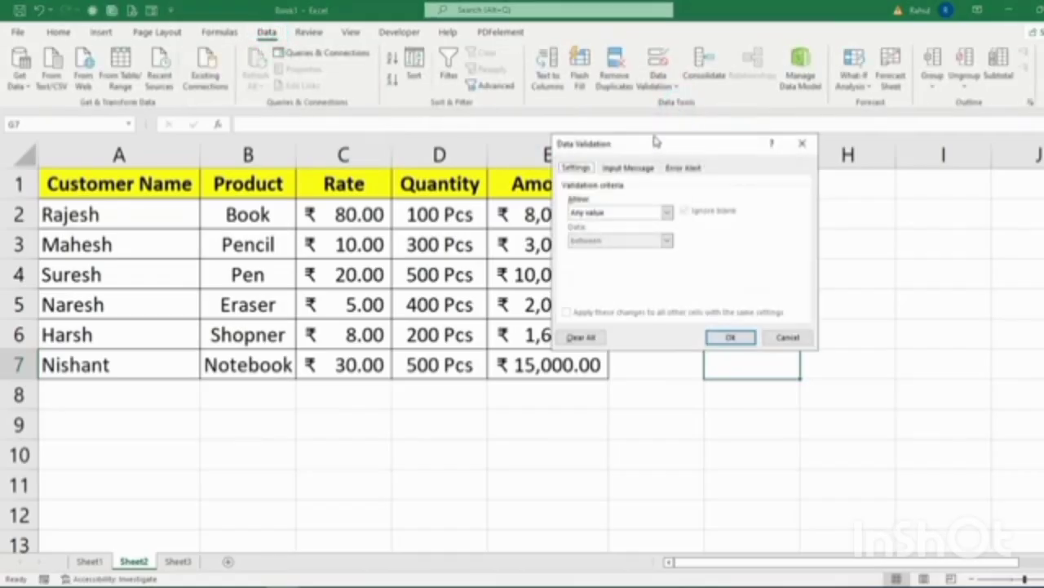
drag(657, 141, 792, 100)
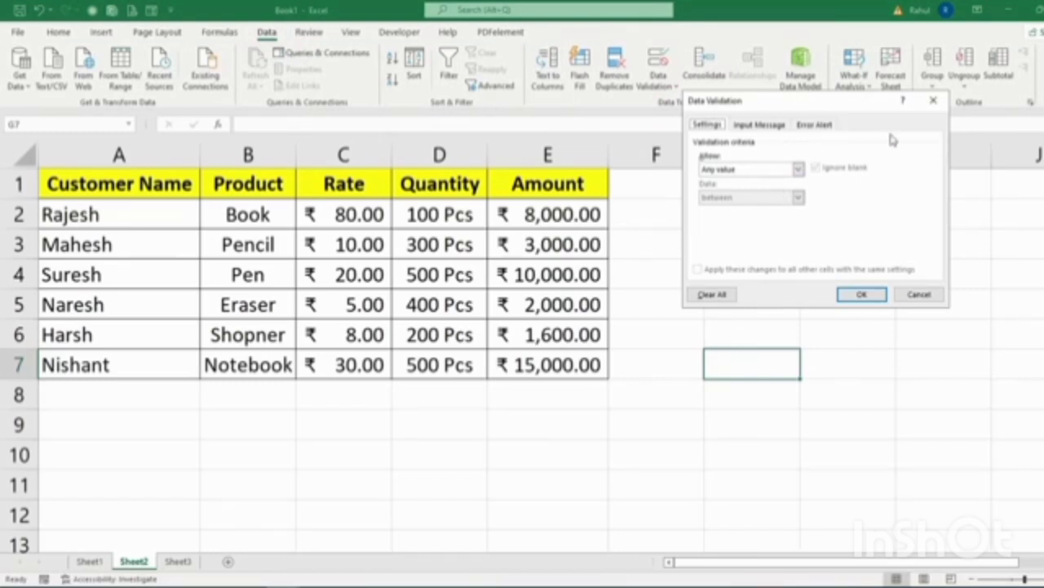
click(933, 105)
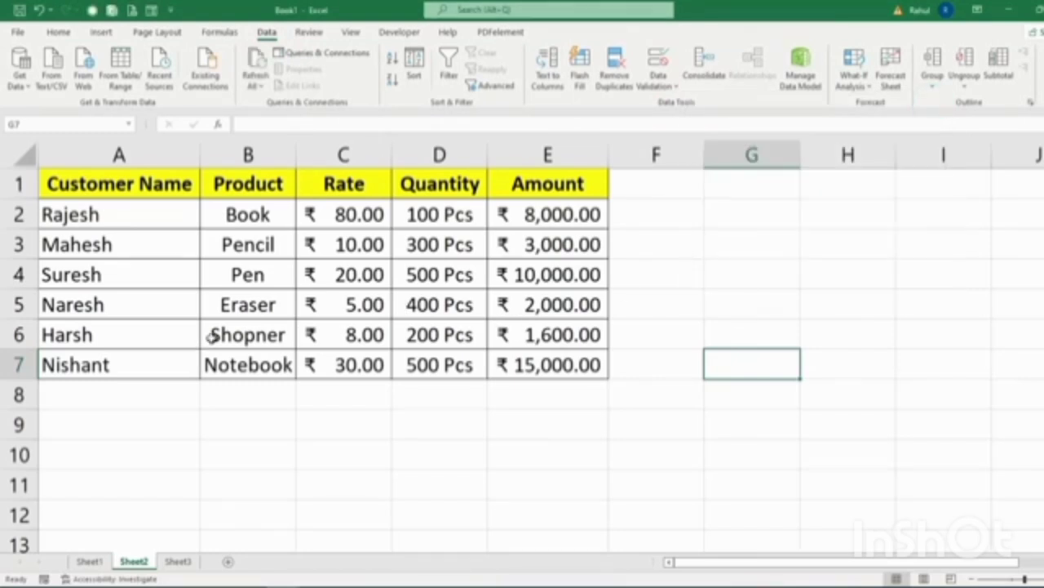
Copy the product names in B2:B7 into A1 of a new Sheet4, then reselect Sheet2's B2.
drag(256, 215, 255, 362)
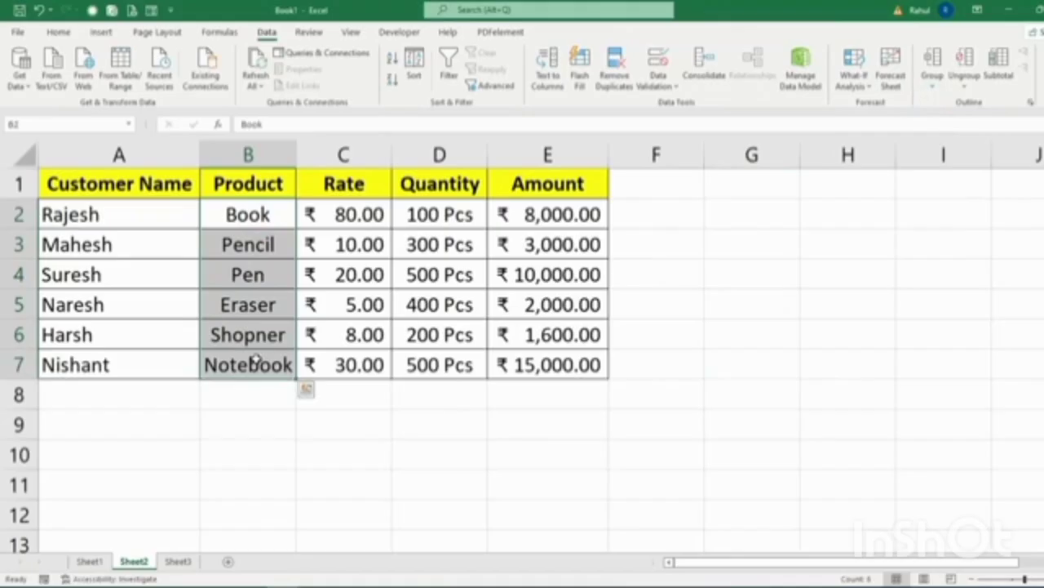
key(ctrl+c)
click(228, 561)
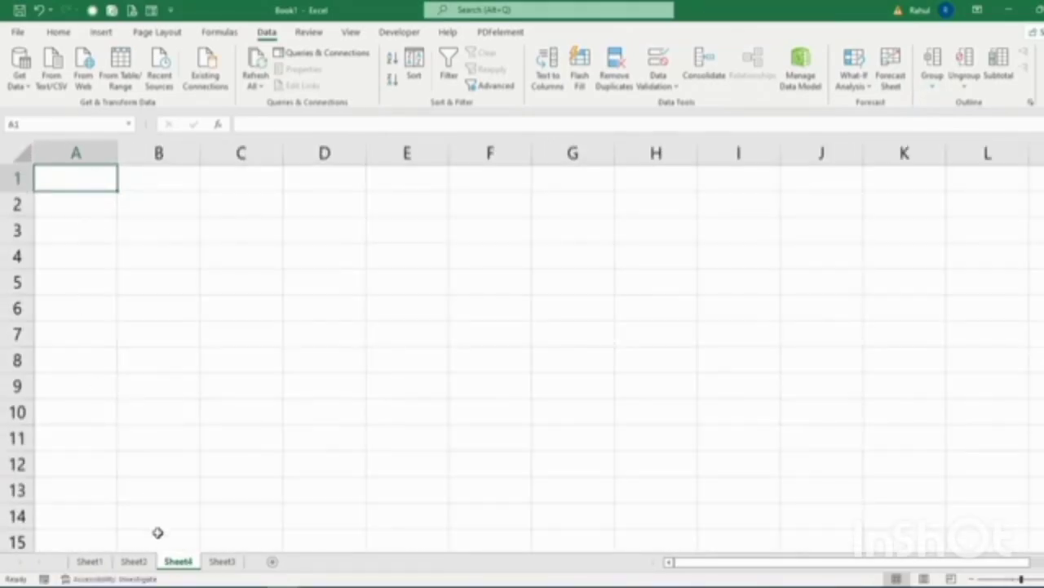
click(136, 561)
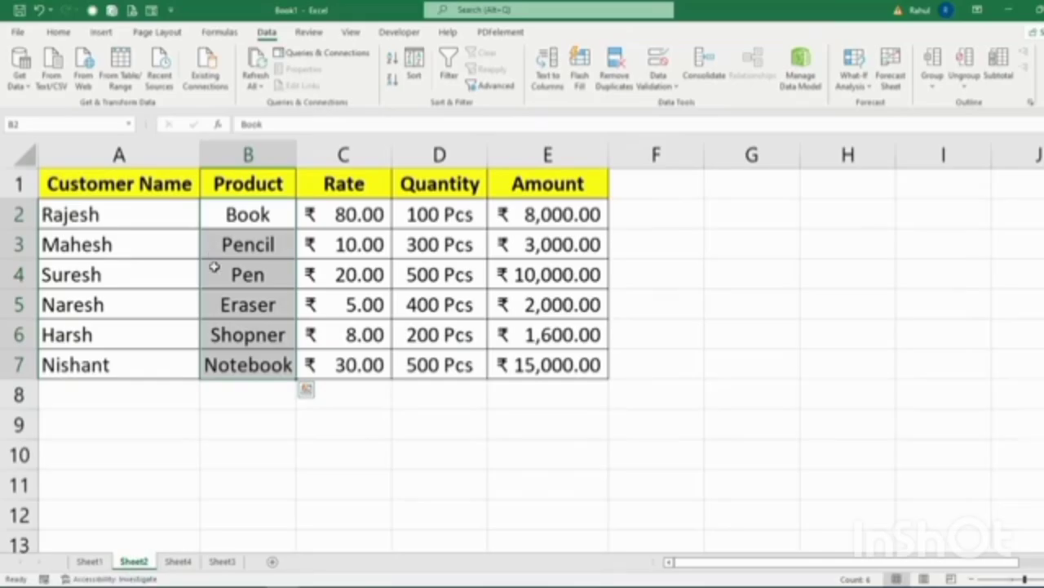
key(ctrl+c)
click(179, 561)
key(ctrl+v)
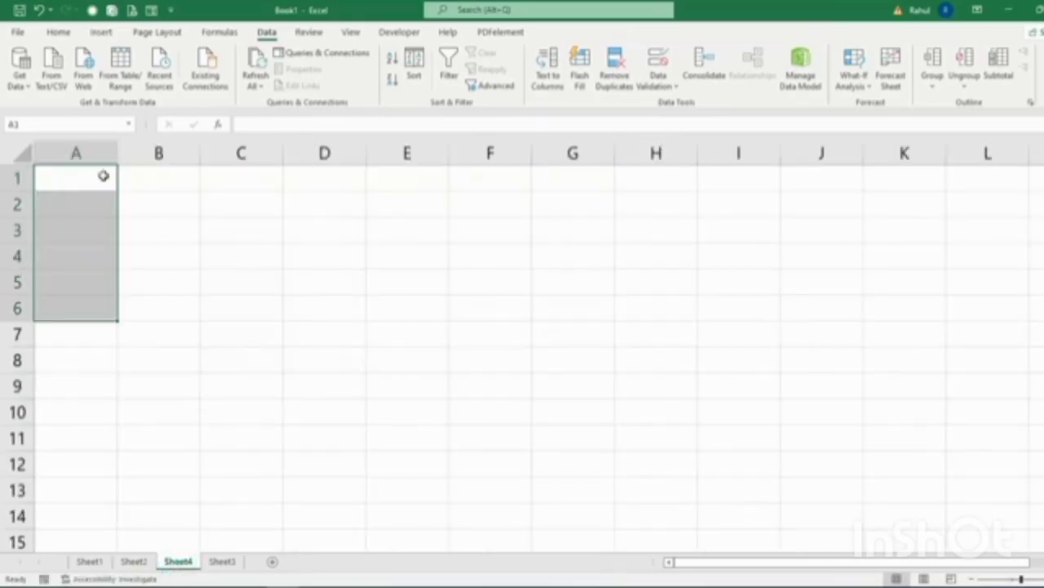
click(137, 562)
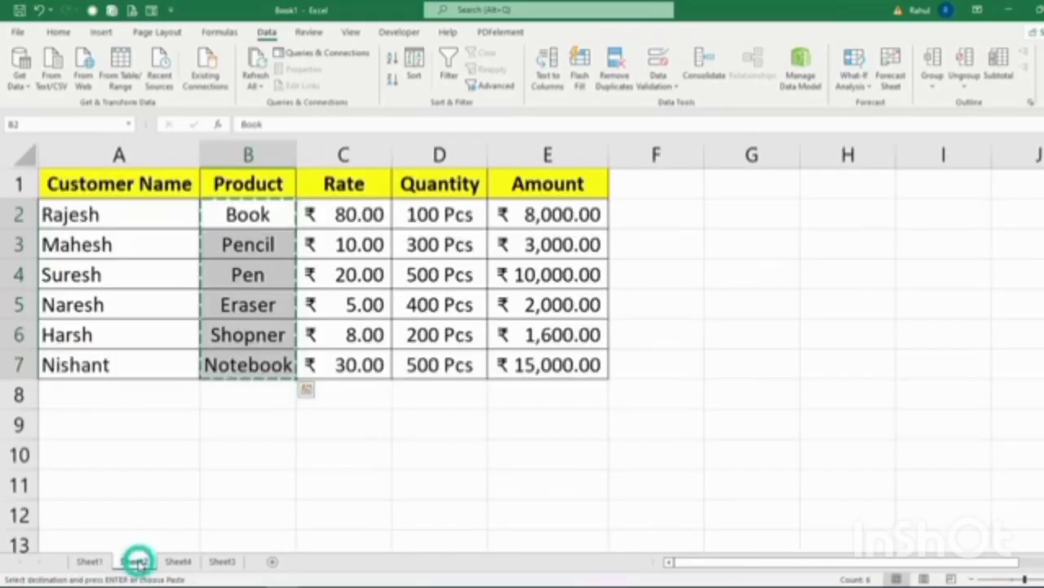
click(213, 512)
key(Escape)
click(265, 217)
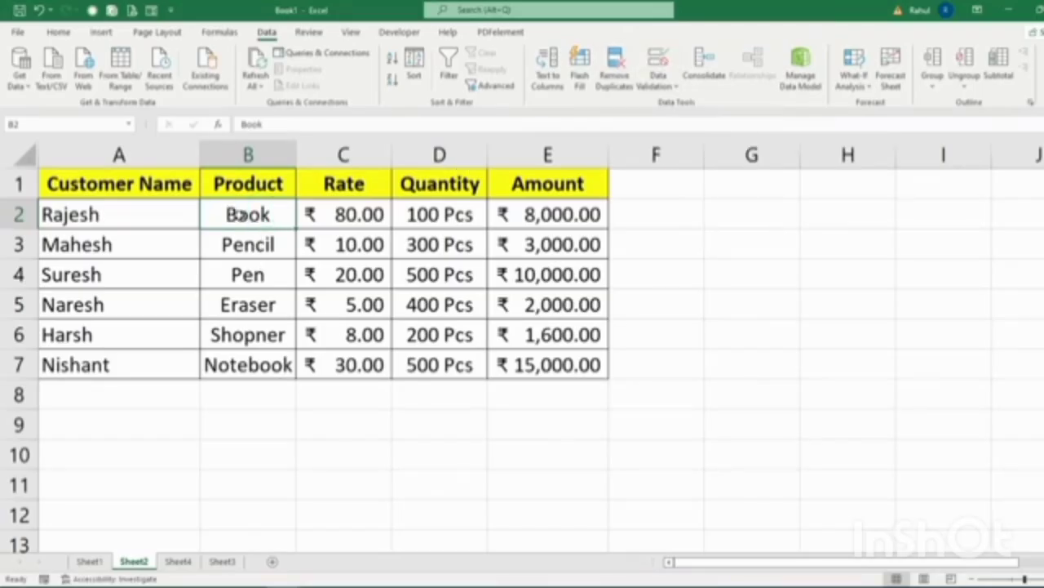
Give B2 a List validation sourced from Sheet4's product names A1:A6.
click(658, 65)
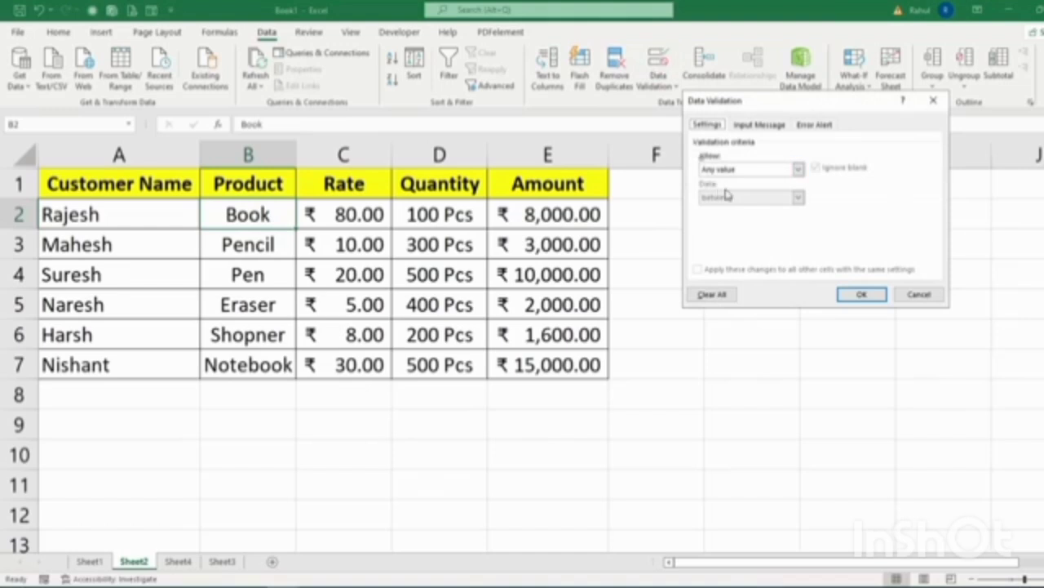
click(783, 170)
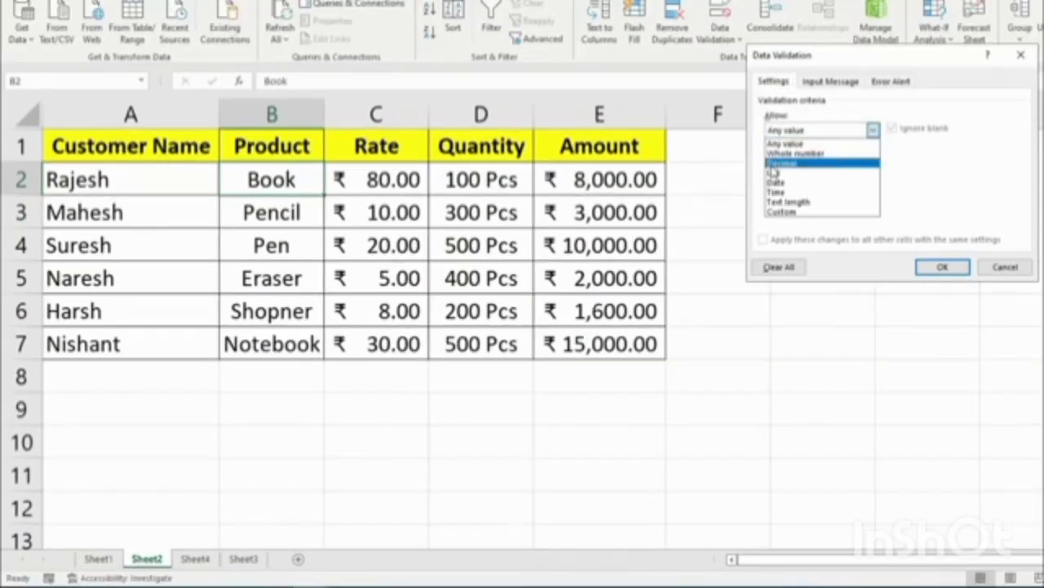
click(775, 172)
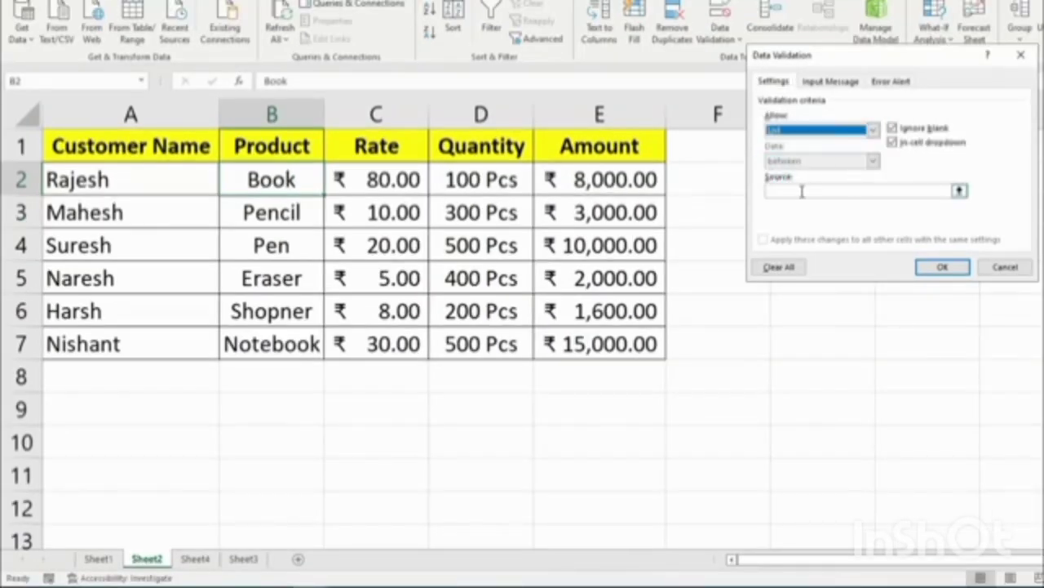
click(793, 191)
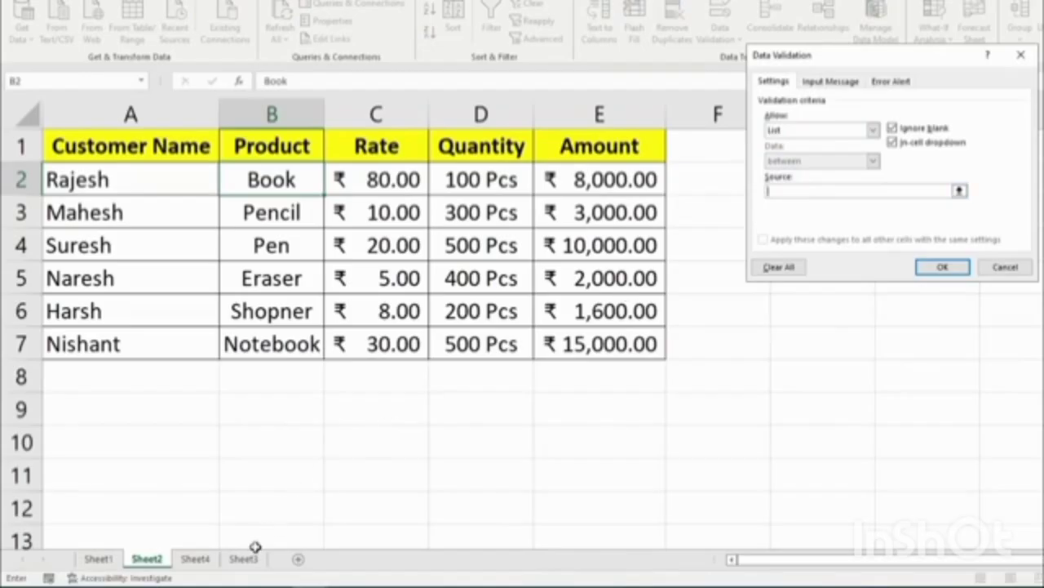
click(196, 559)
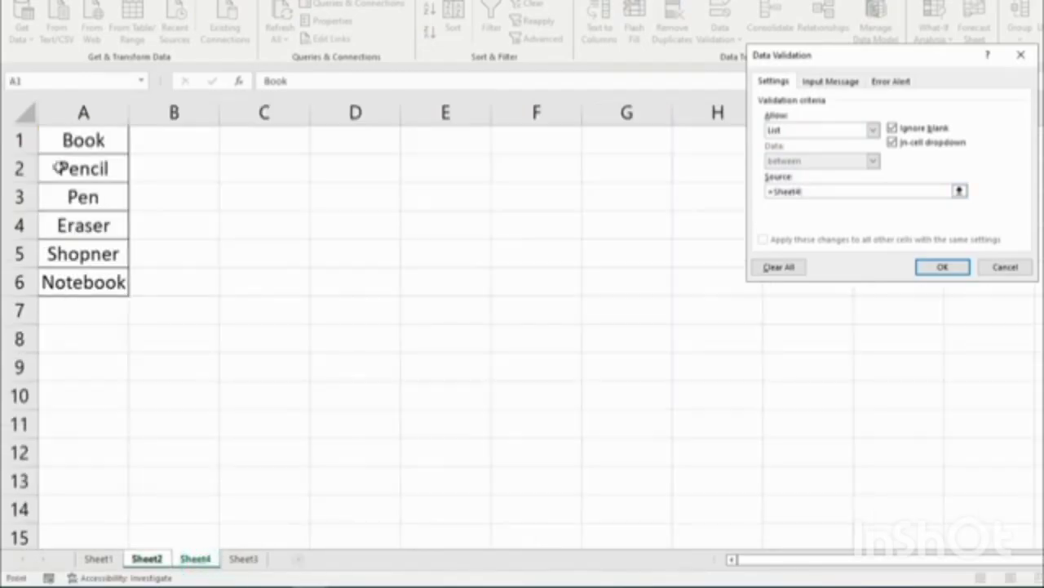
drag(82, 141, 84, 277)
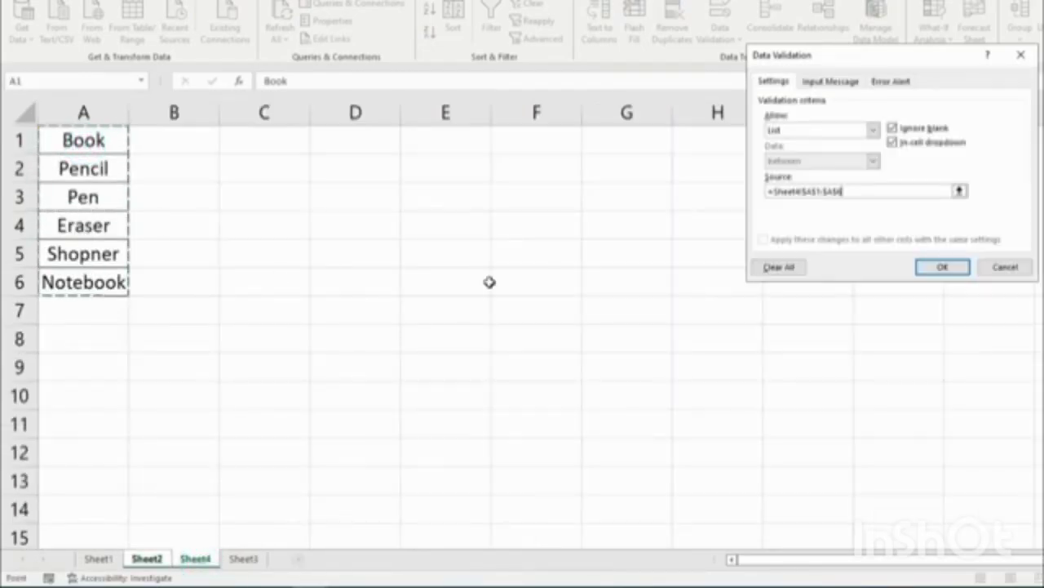
click(939, 266)
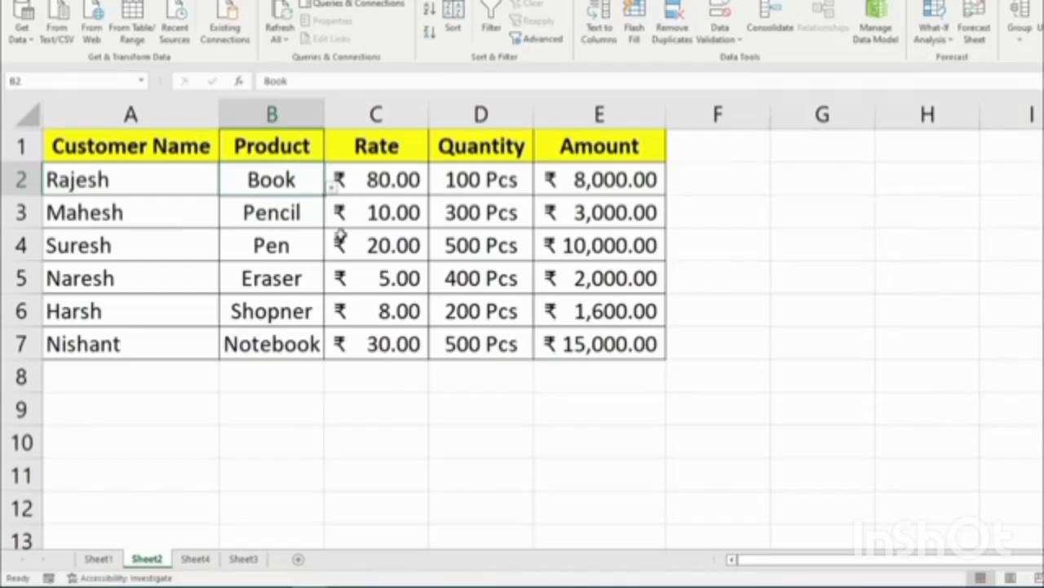
Extend the drop-down down to B7 and clear the copied Book entries in B3:B7.
drag(325, 194, 313, 360)
drag(287, 214, 275, 373)
key(Delete)
click(274, 184)
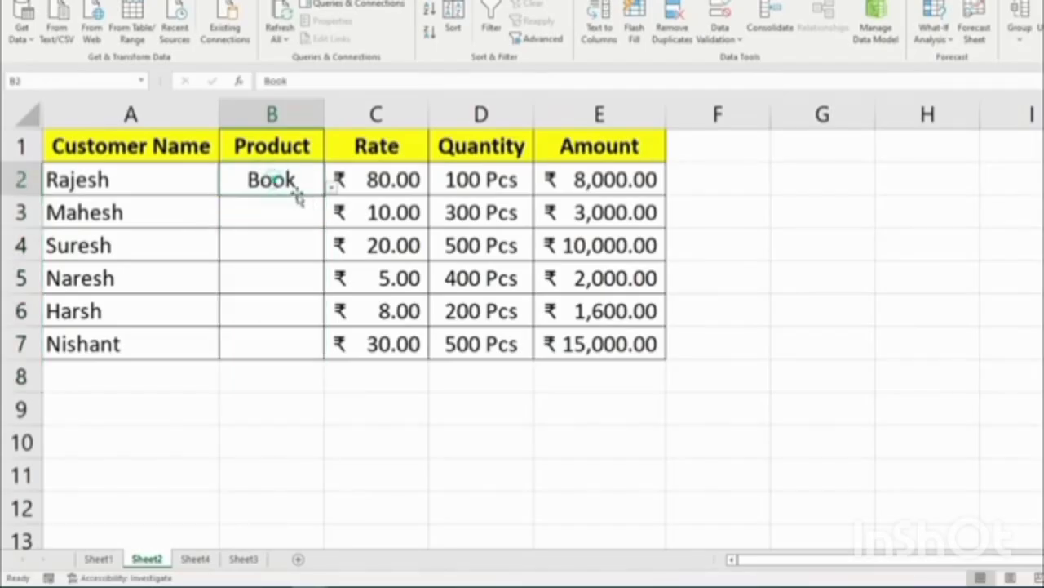
Pick Shopner for B3 and Notebook for B4 from the drop-down.
click(304, 209)
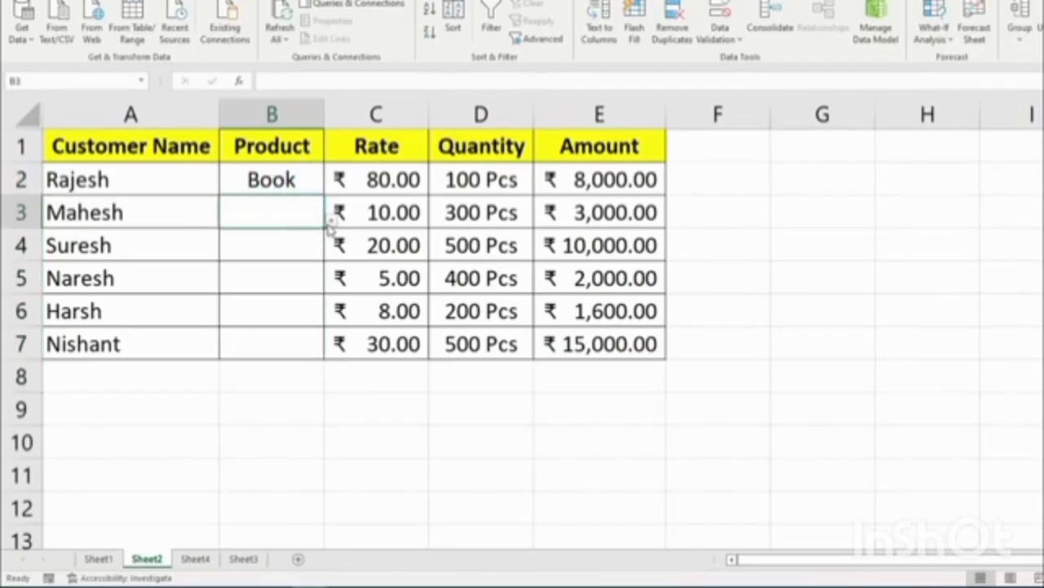
click(330, 221)
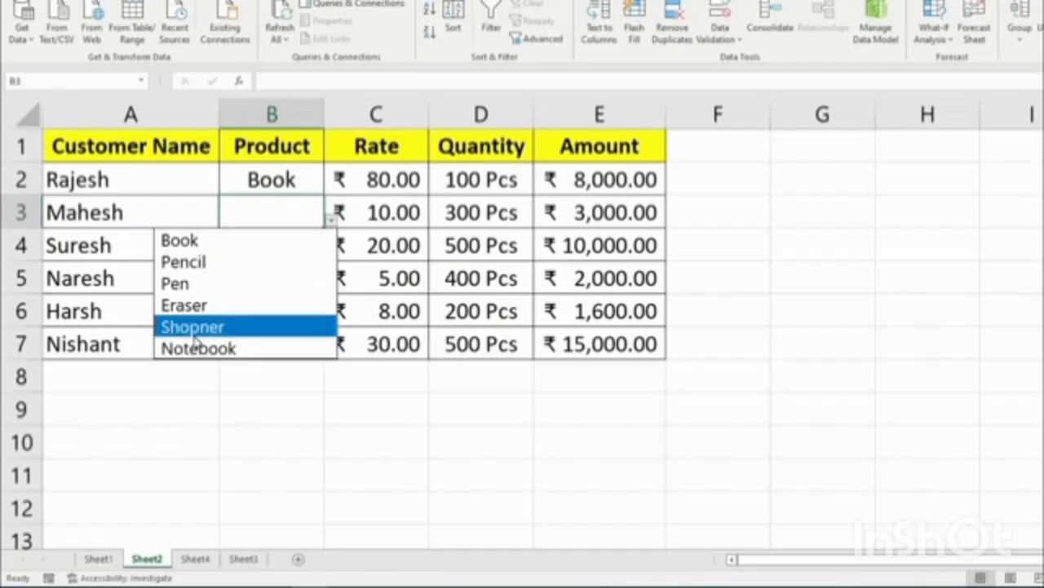
click(193, 327)
click(273, 249)
click(331, 254)
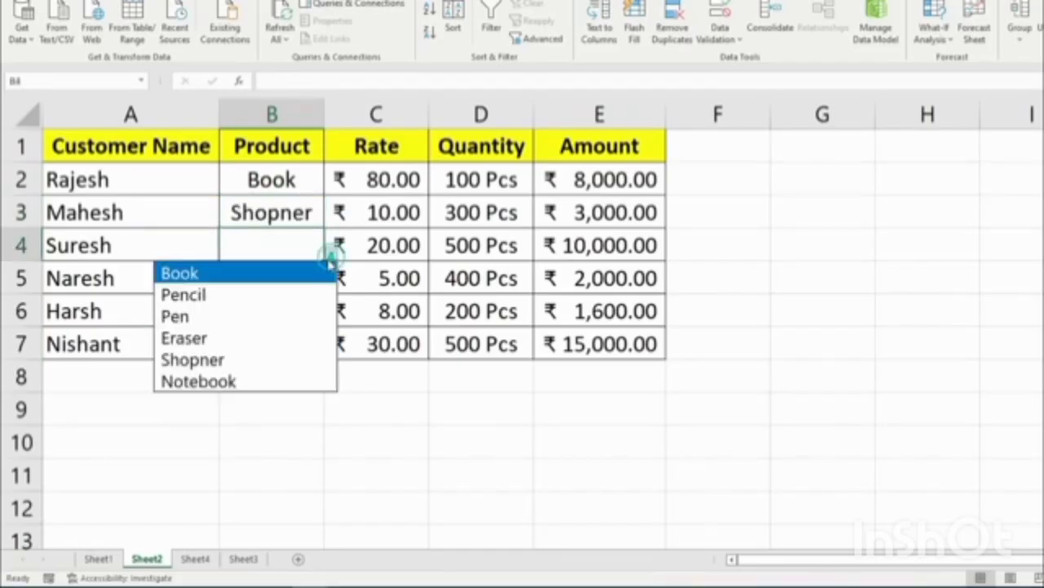
click(200, 379)
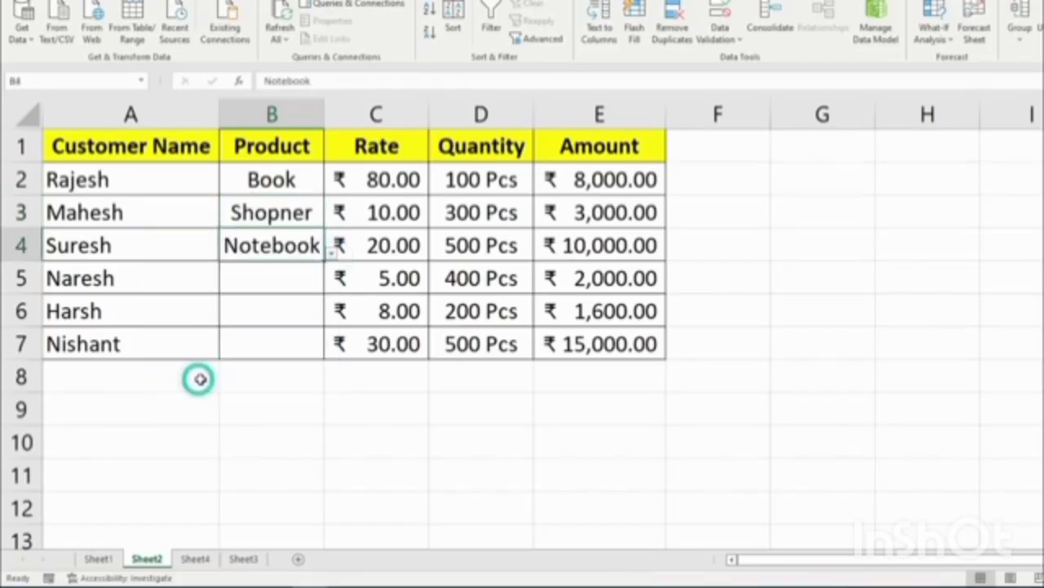
Pick Pen for B5, Pencil for B6 and Shopner for B7 from the drop-down.
click(315, 269)
click(331, 284)
click(214, 349)
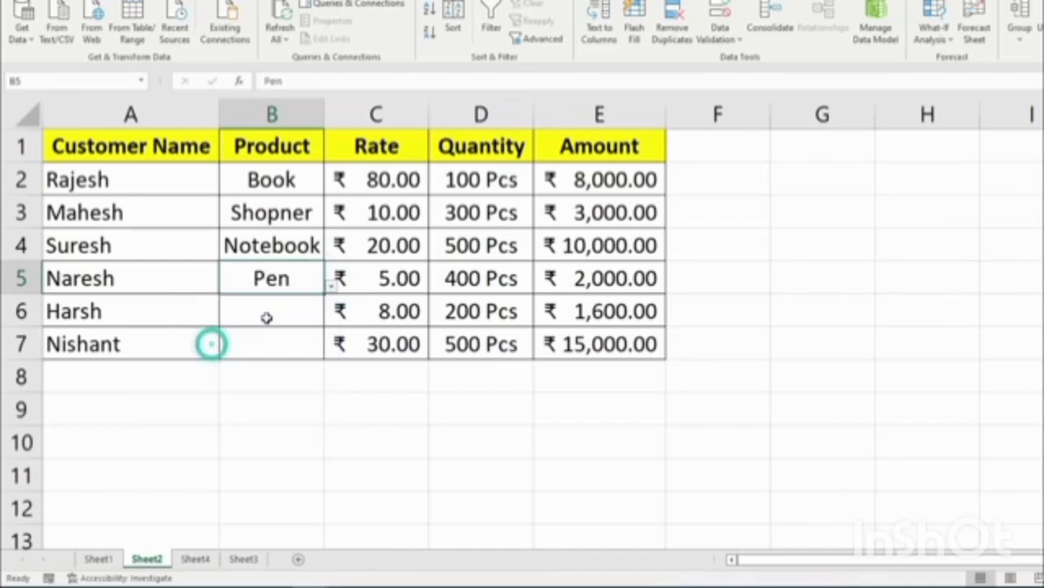
click(268, 315)
click(331, 317)
click(182, 360)
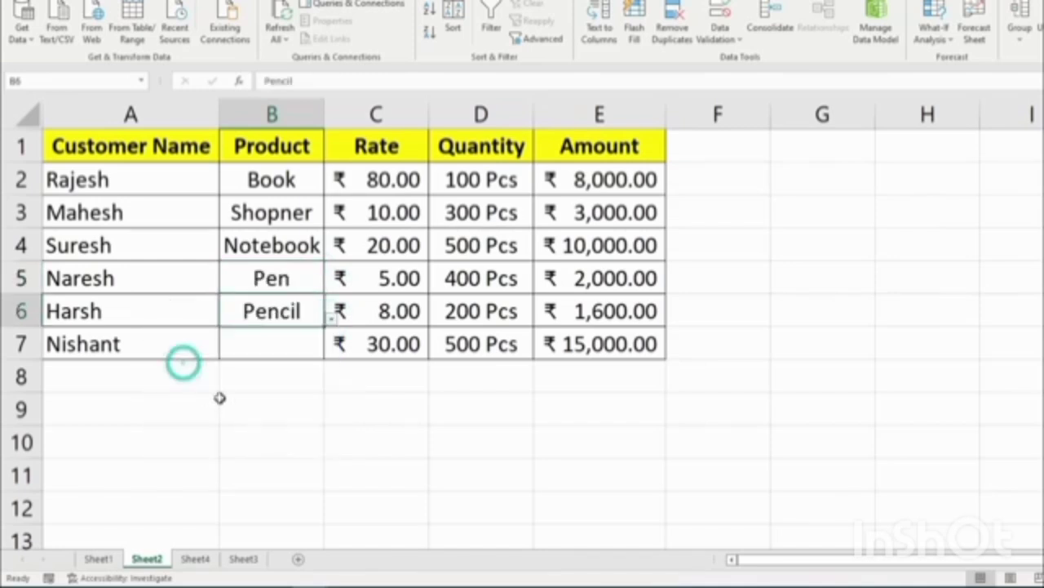
click(273, 343)
click(330, 350)
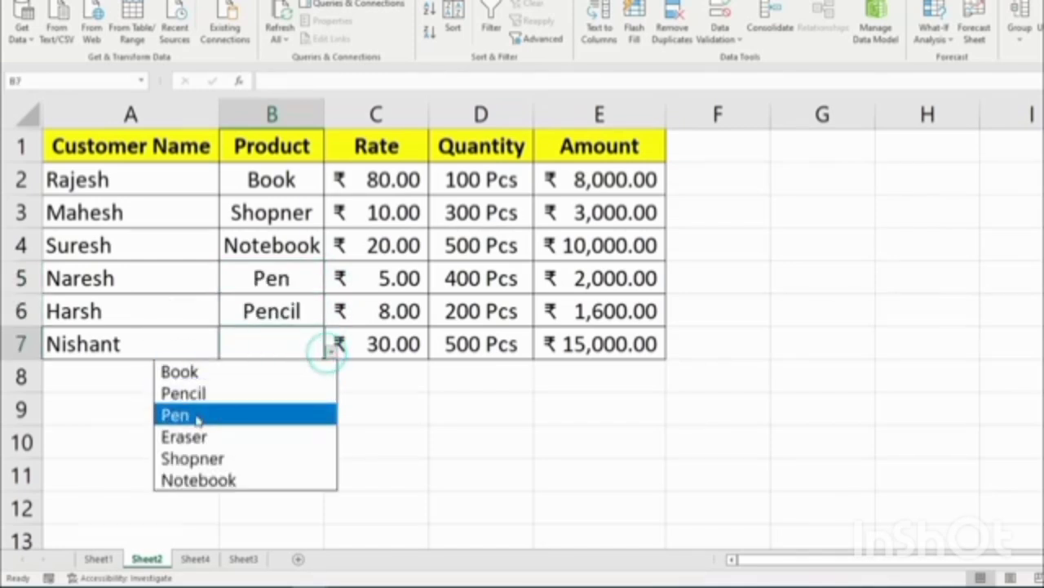
click(198, 461)
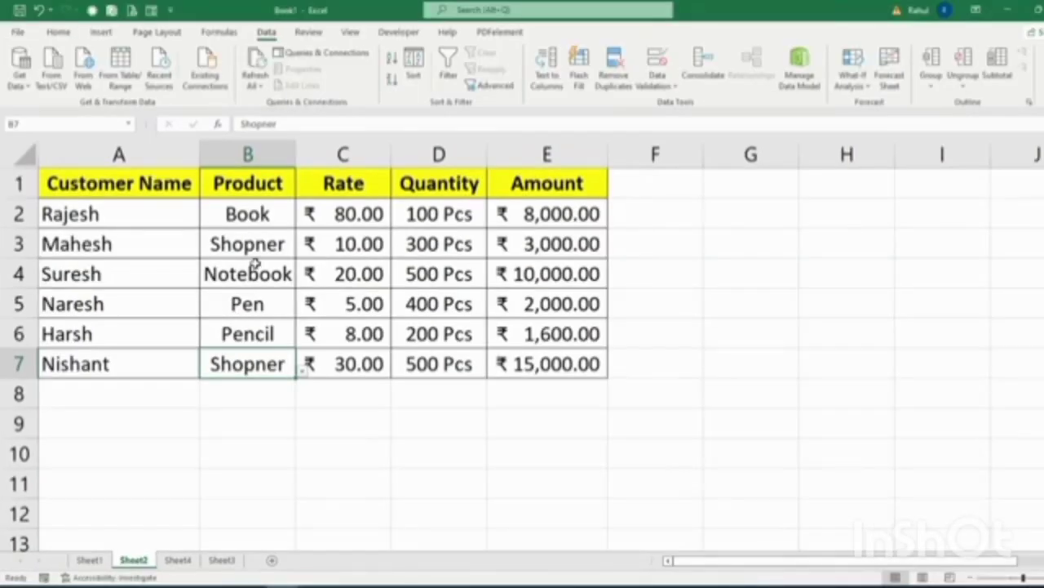
Insert an entire new column at B and give it the header Number.
click(217, 184)
right_click(217, 184)
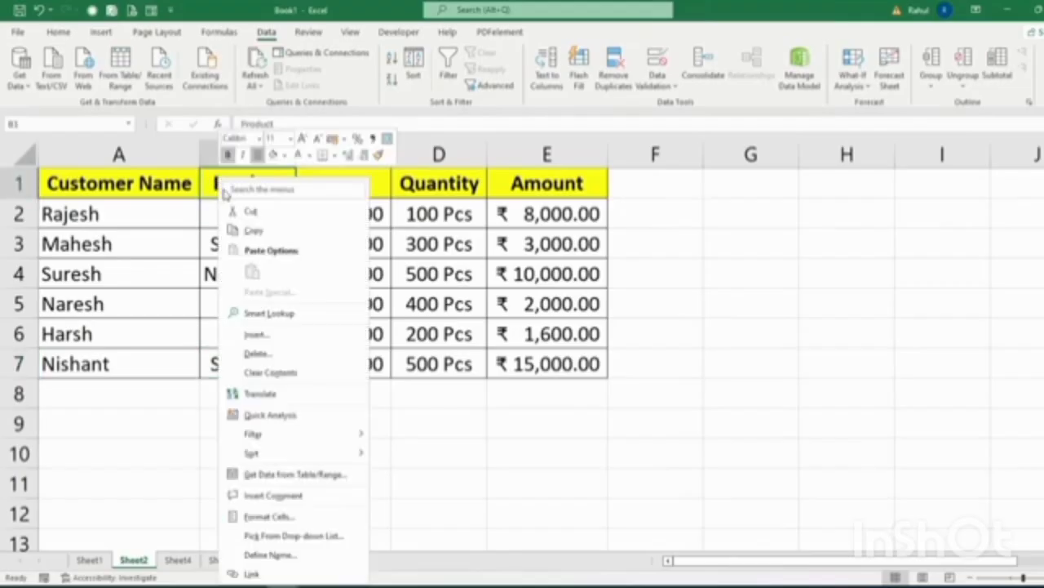
click(244, 334)
click(194, 373)
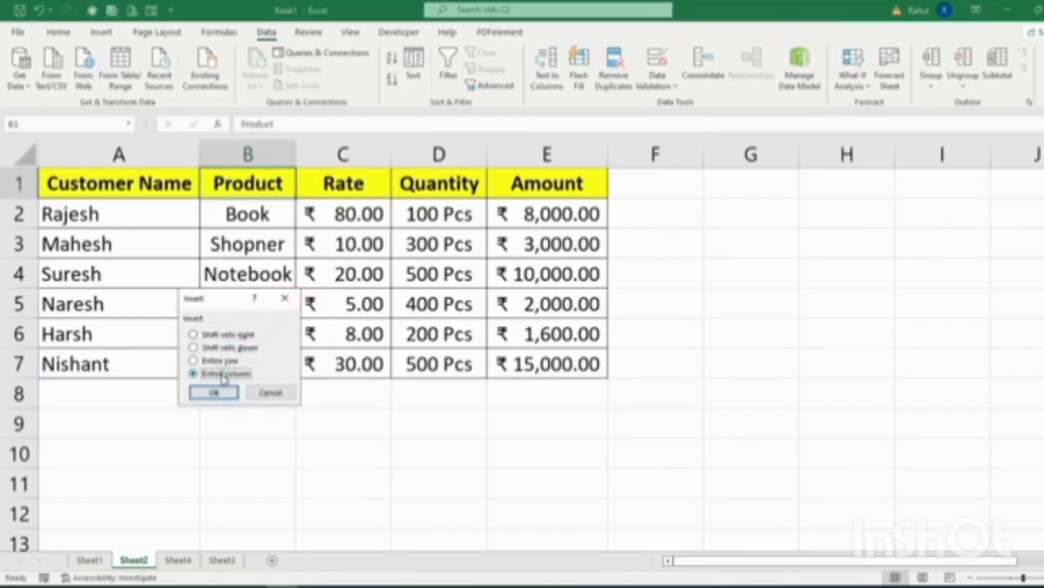
click(214, 392)
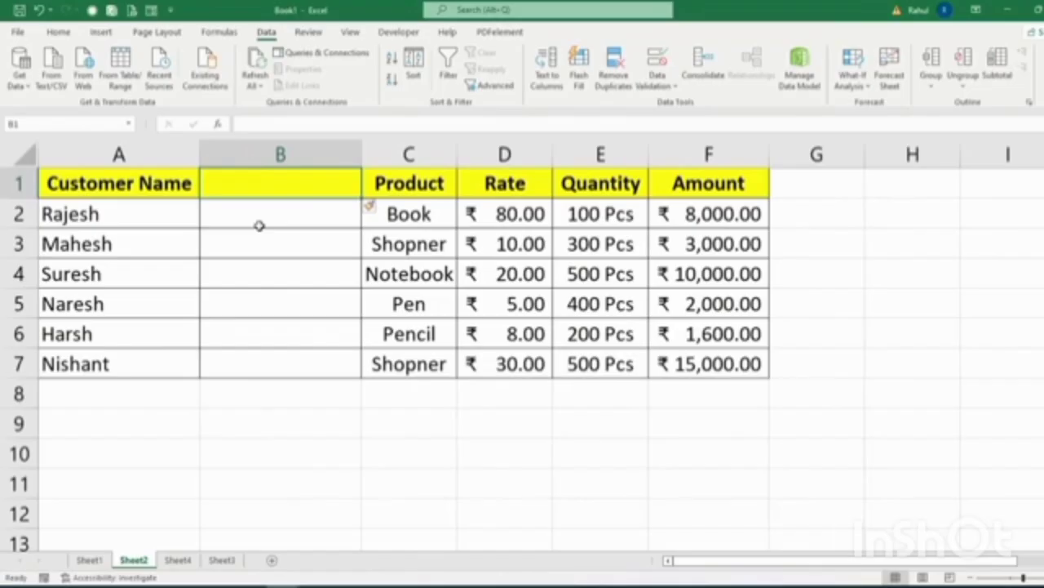
text(Number)
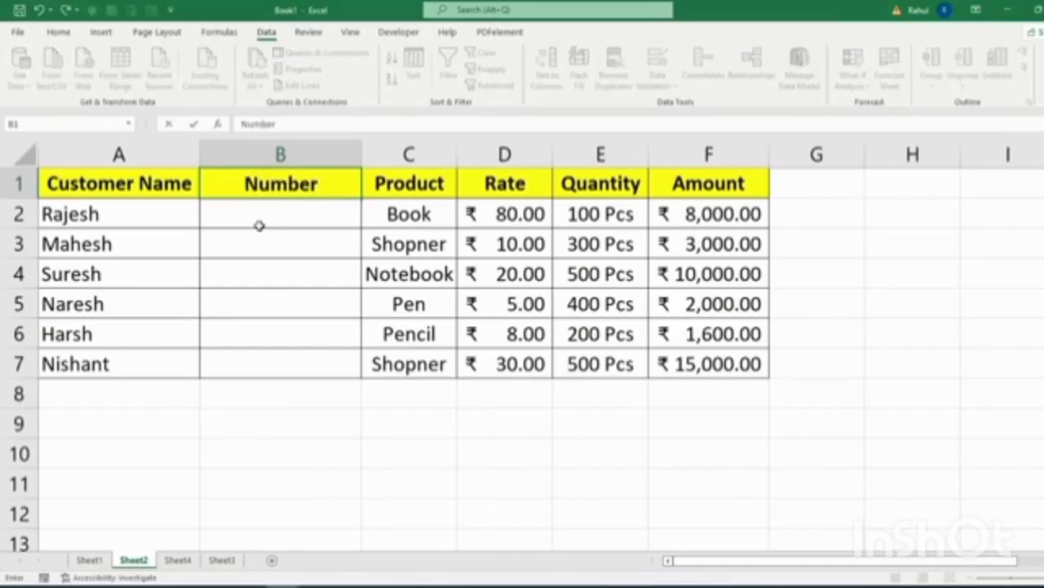
key(Return)
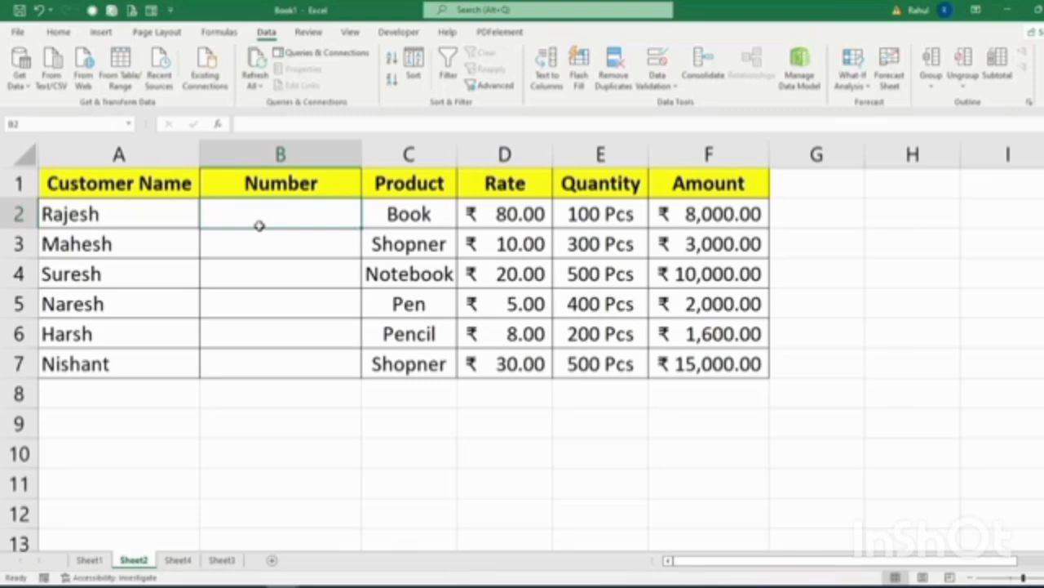
Give B2 a Text length validation rule with minimum 10 and maximum 10.
click(657, 61)
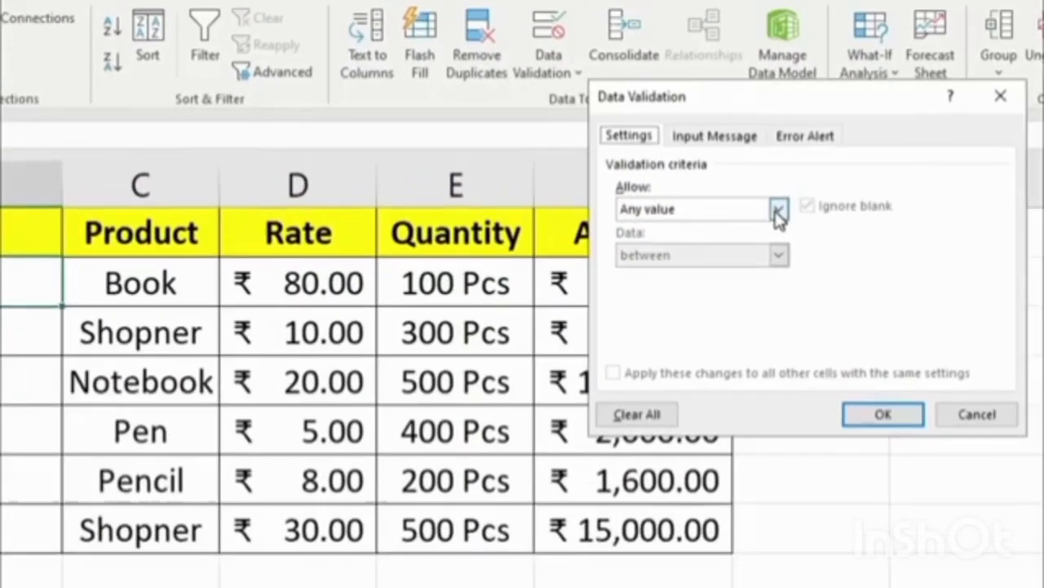
click(792, 176)
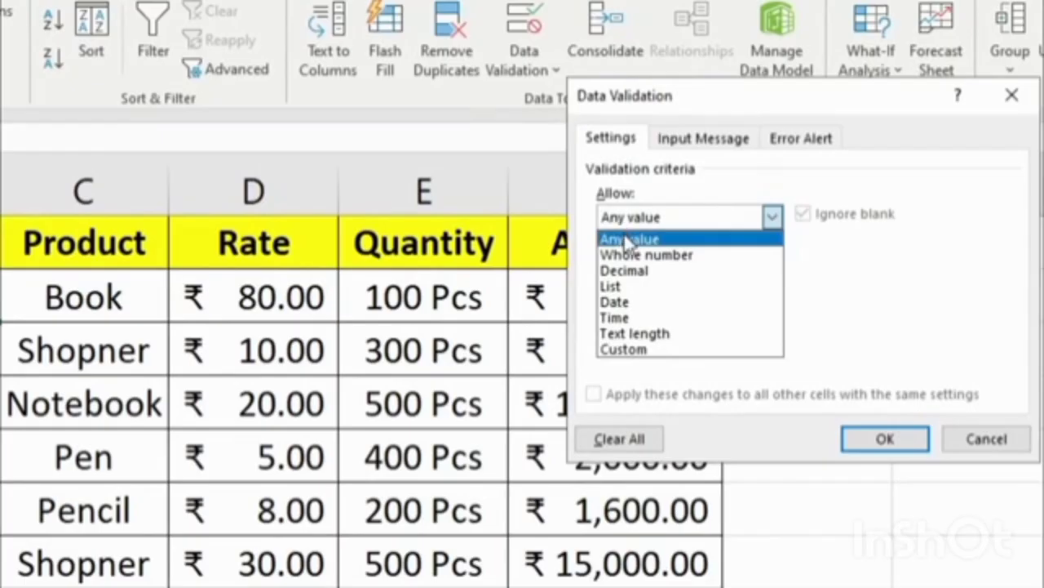
click(674, 336)
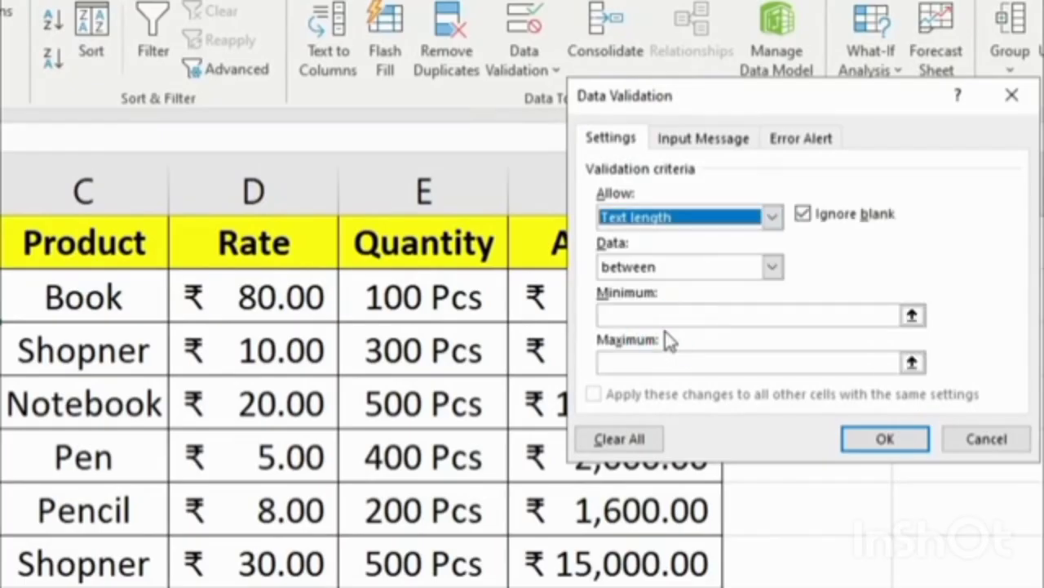
click(665, 315)
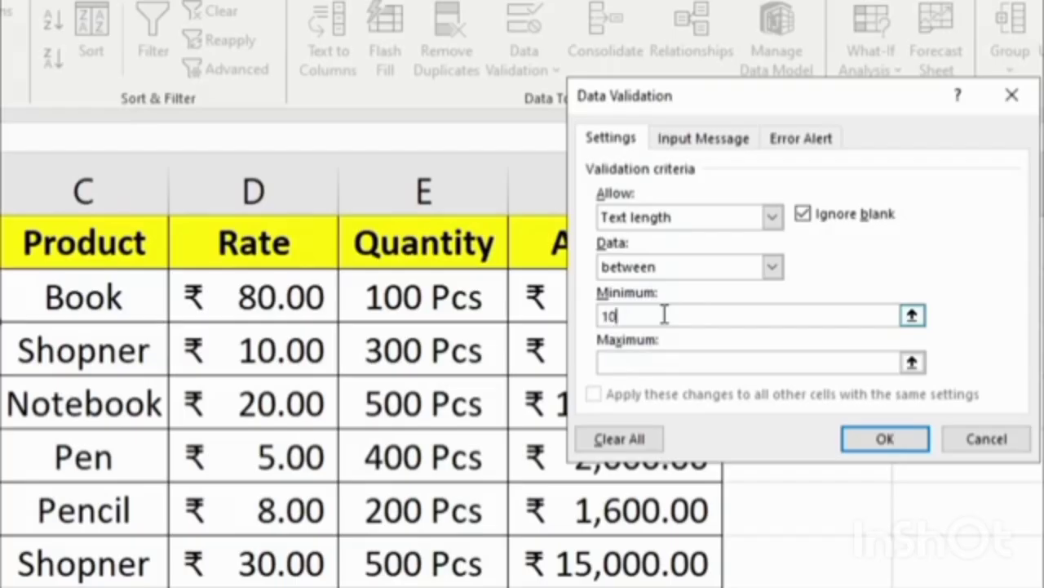
click(648, 360)
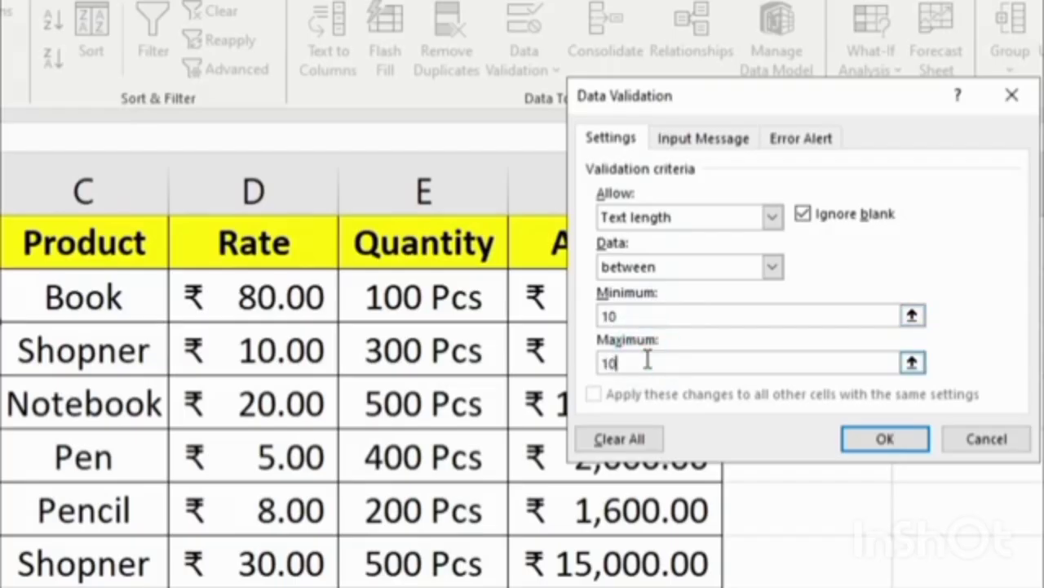
click(877, 442)
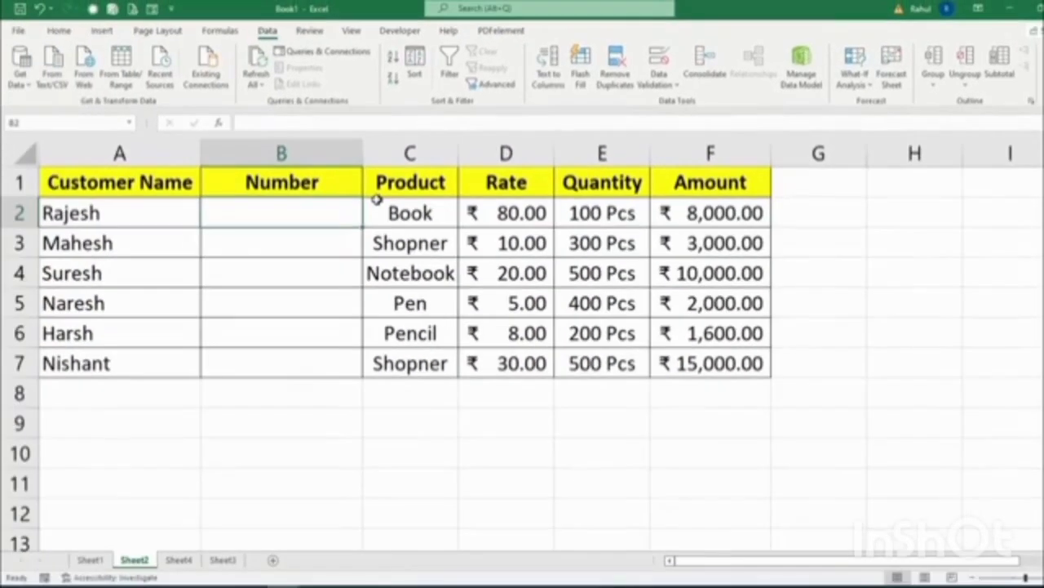
Copy B2's length rule down to B7 and enter a valid 10-digit number in B2.
drag(363, 227, 339, 367)
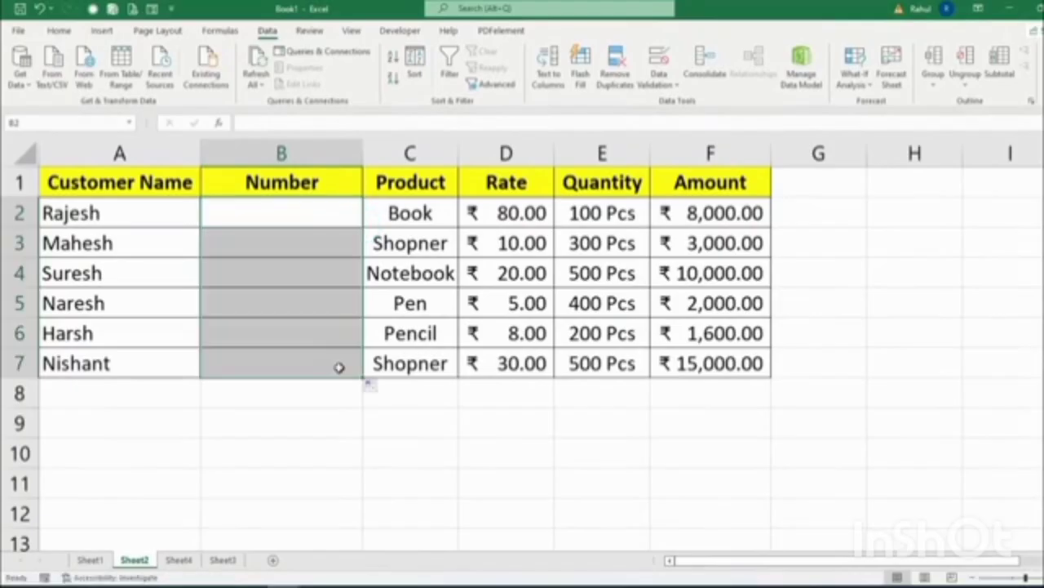
click(284, 212)
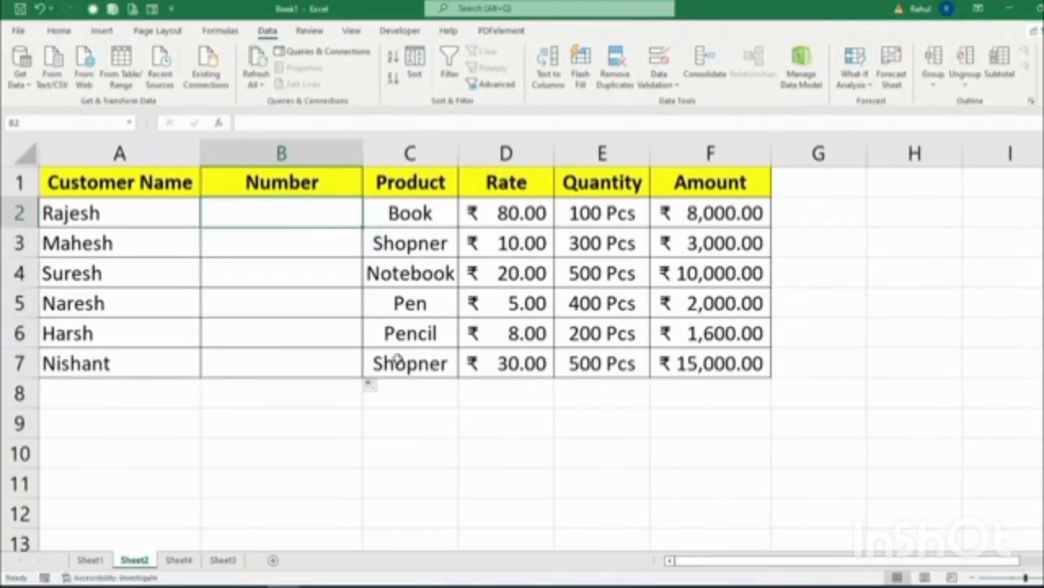
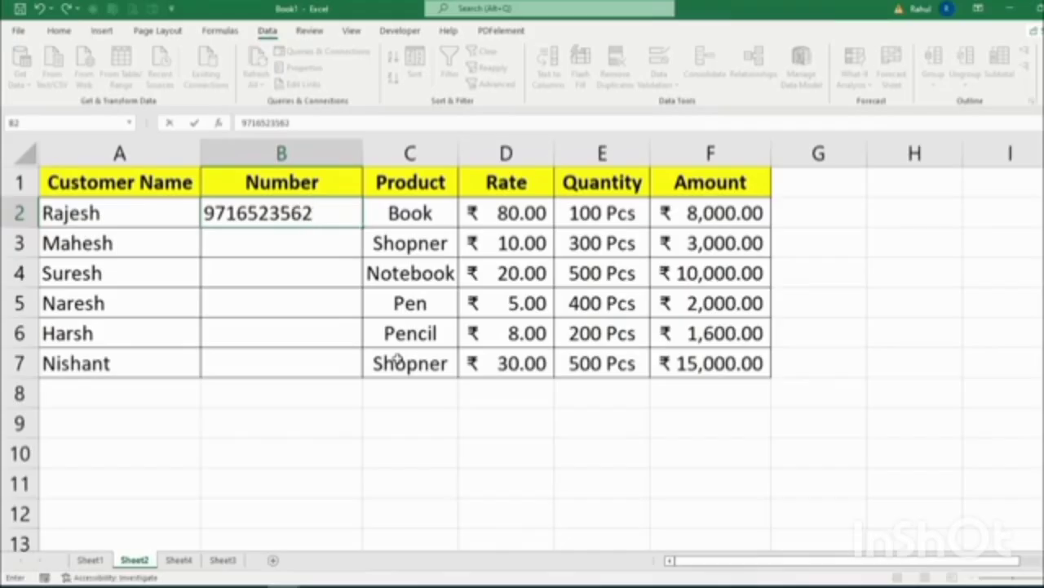
key(Return)
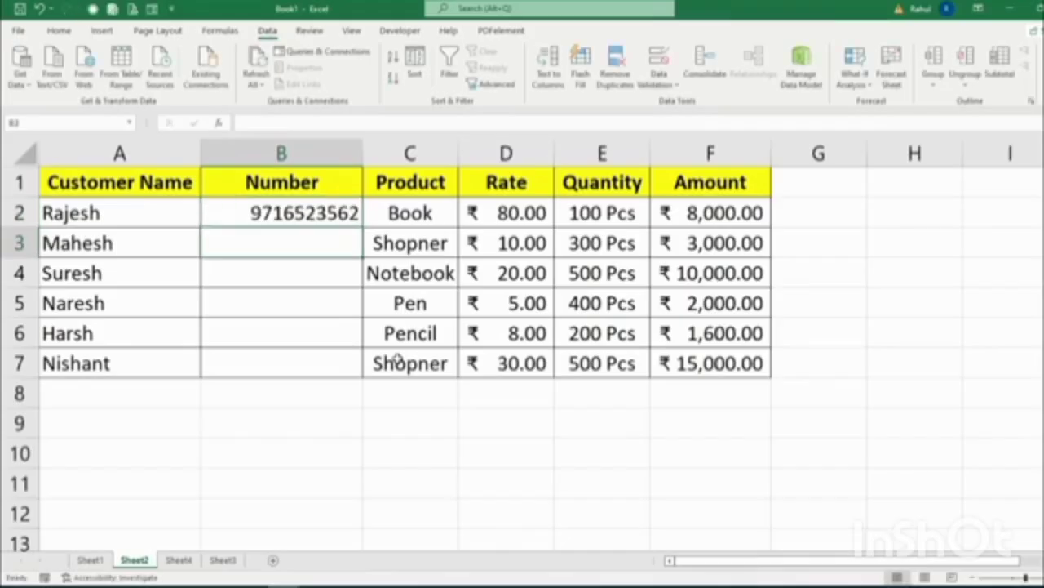
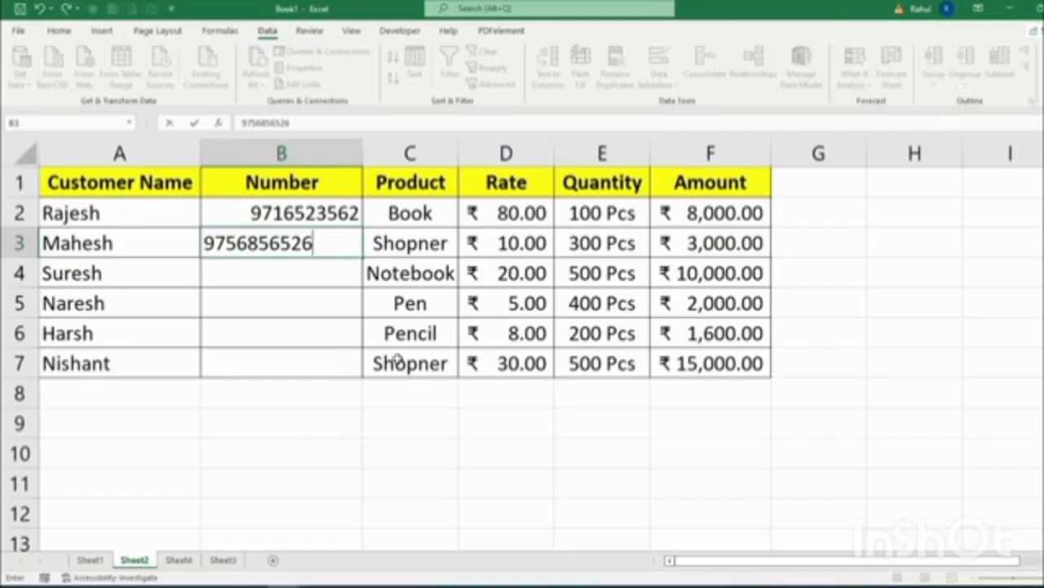
Test an 11-digit entry in B3 and cancel the resulting validation error.
key(Return)
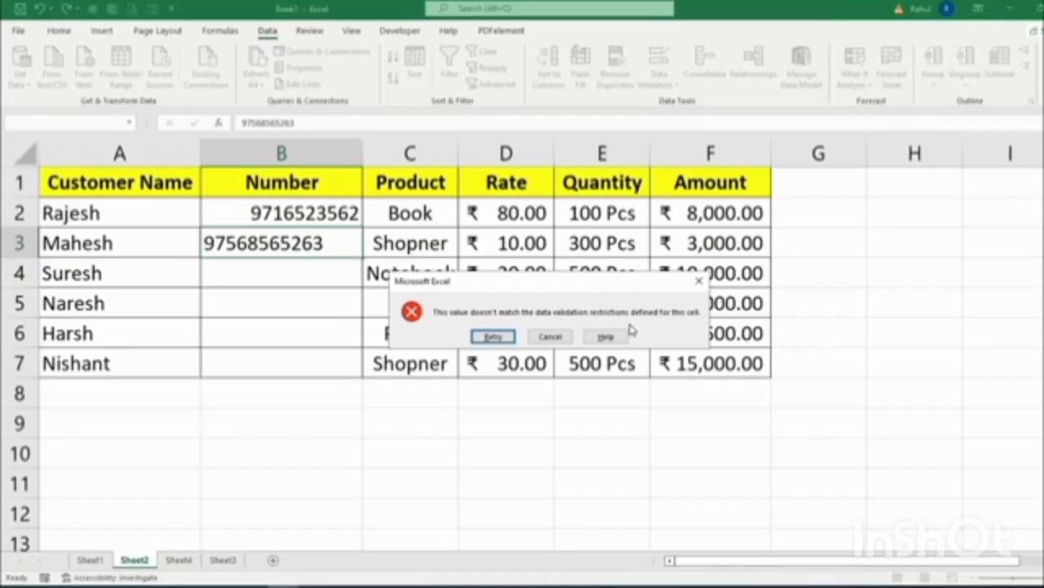
click(550, 336)
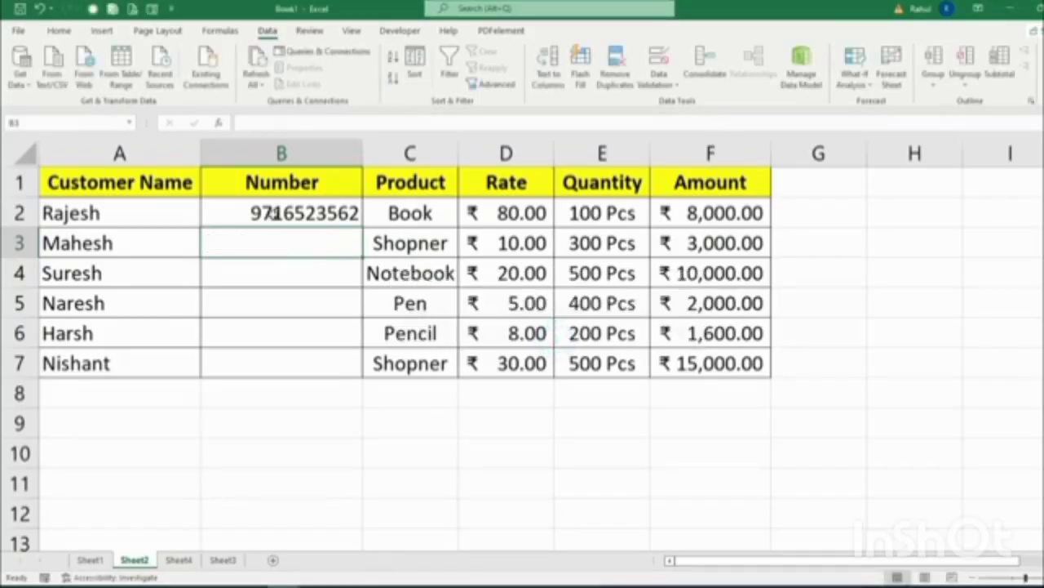
Set B2's Stop error alert titled 'Invalid Number' with message 'Please Insert Right Number'.
click(275, 209)
click(658, 62)
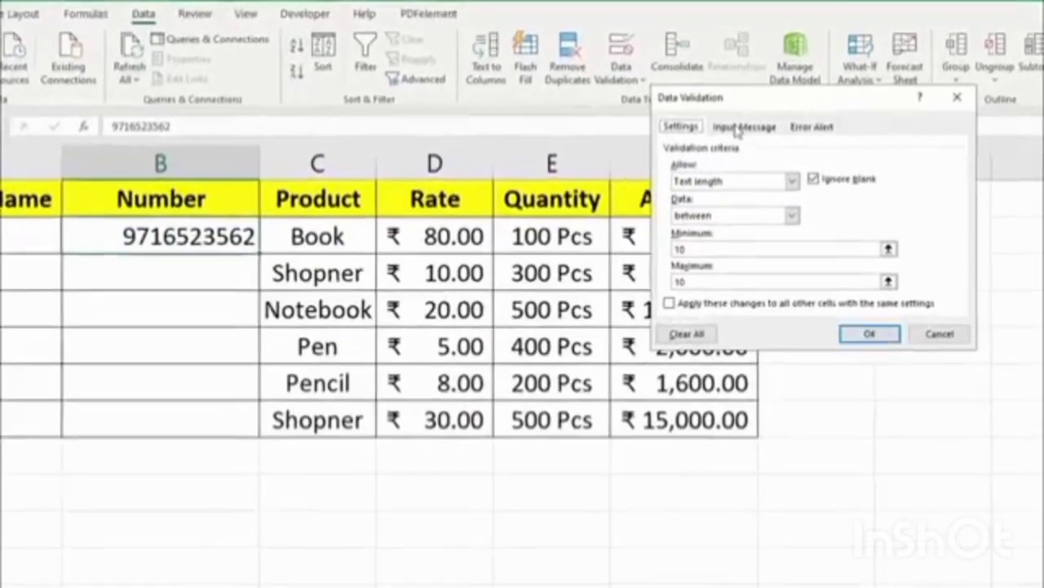
click(741, 128)
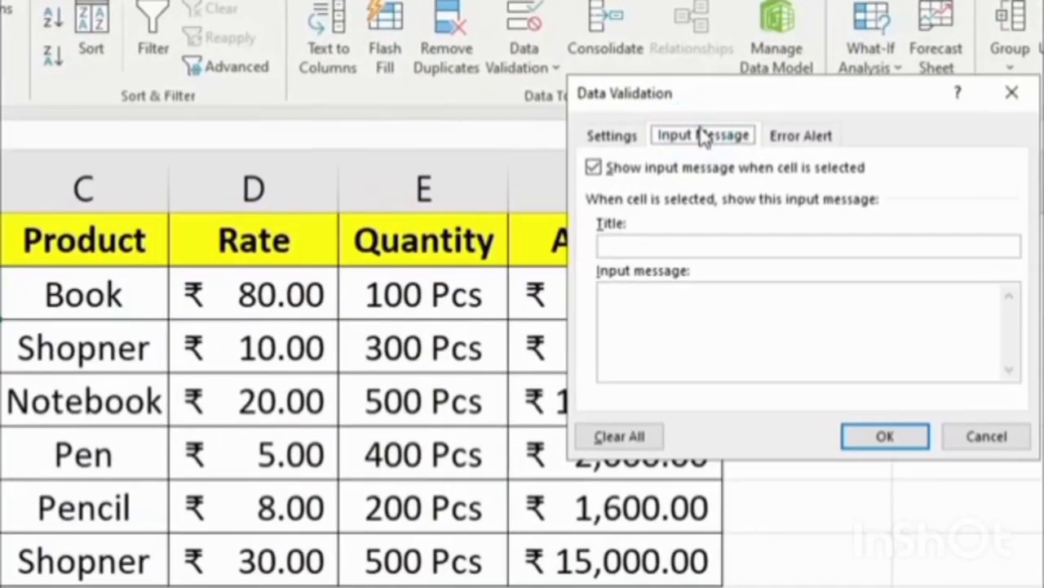
click(807, 129)
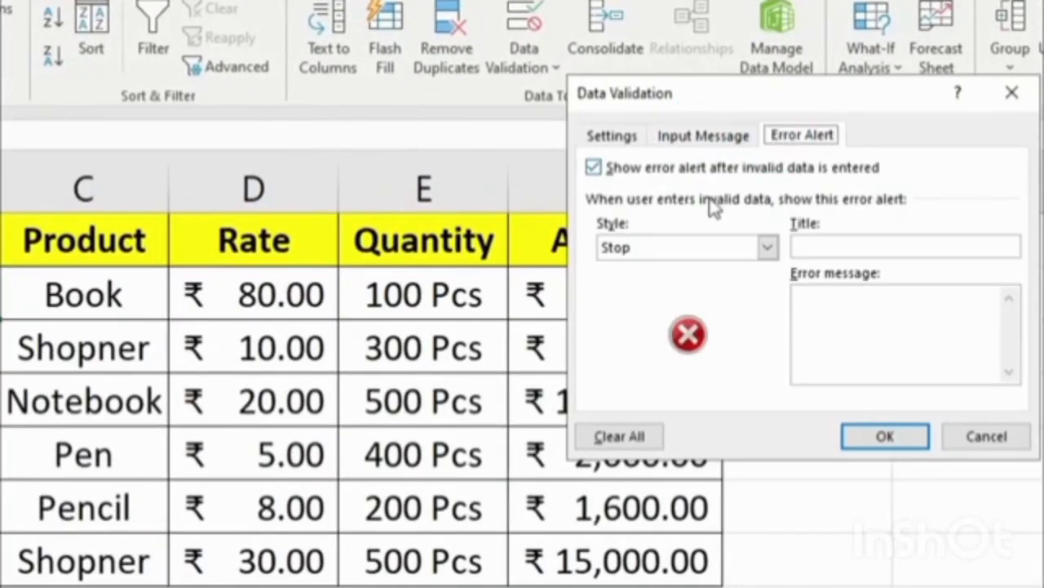
click(829, 245)
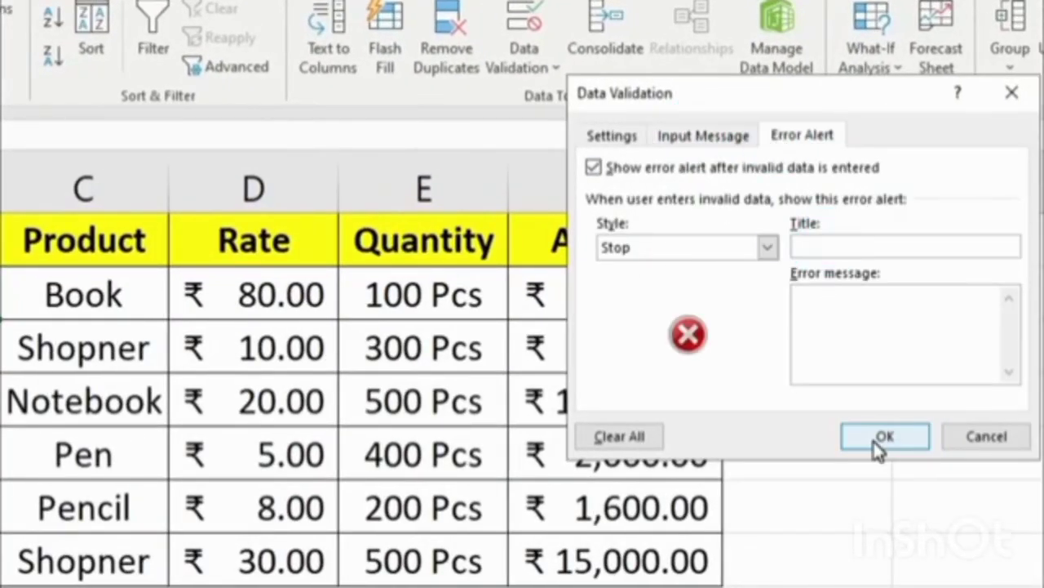
text(Nu)
text(nvalid Nu)
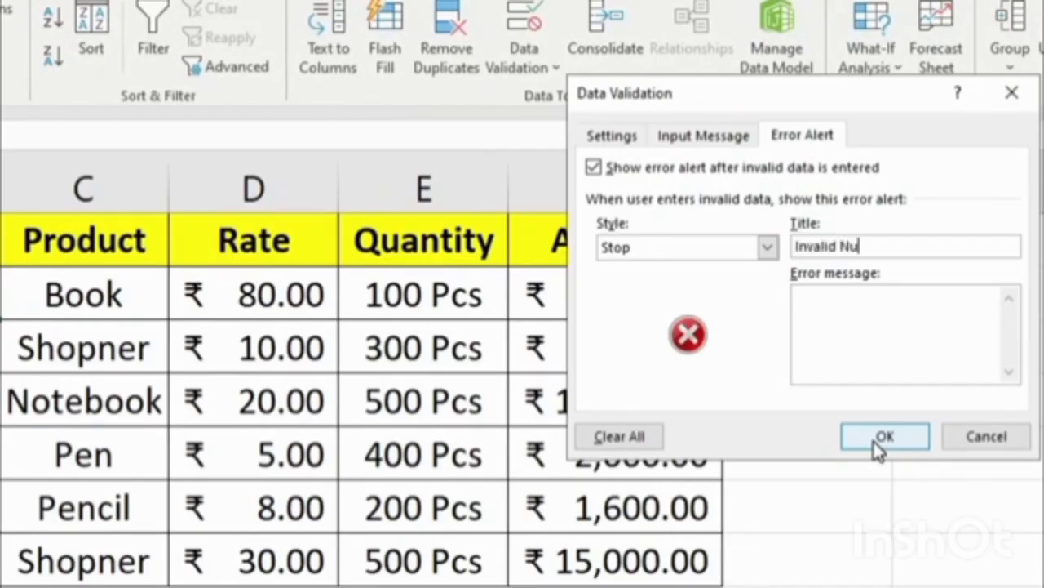
text(mber)
key(Tab)
text(P)
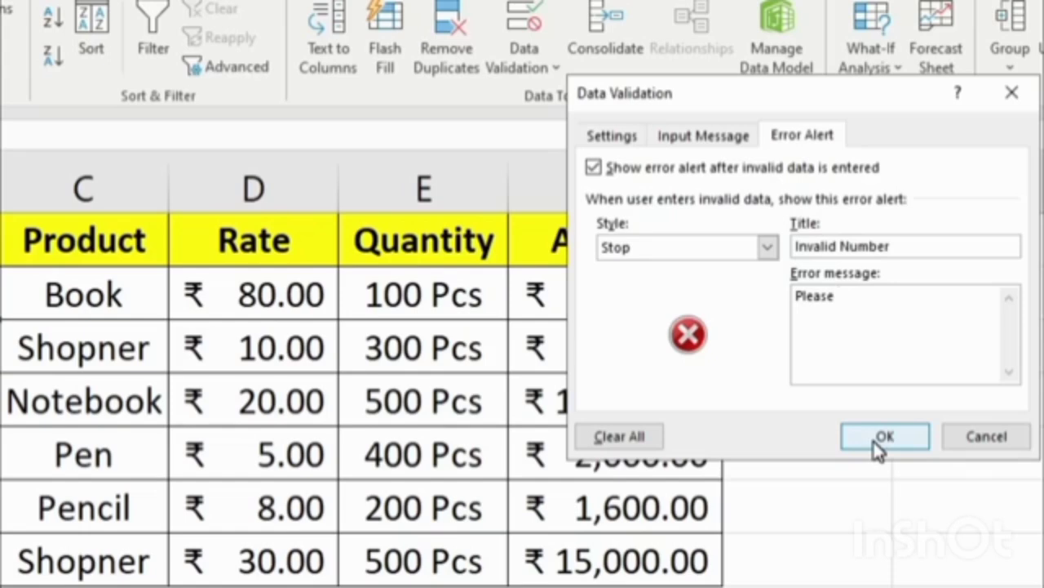
text(lease Insert Right Number)
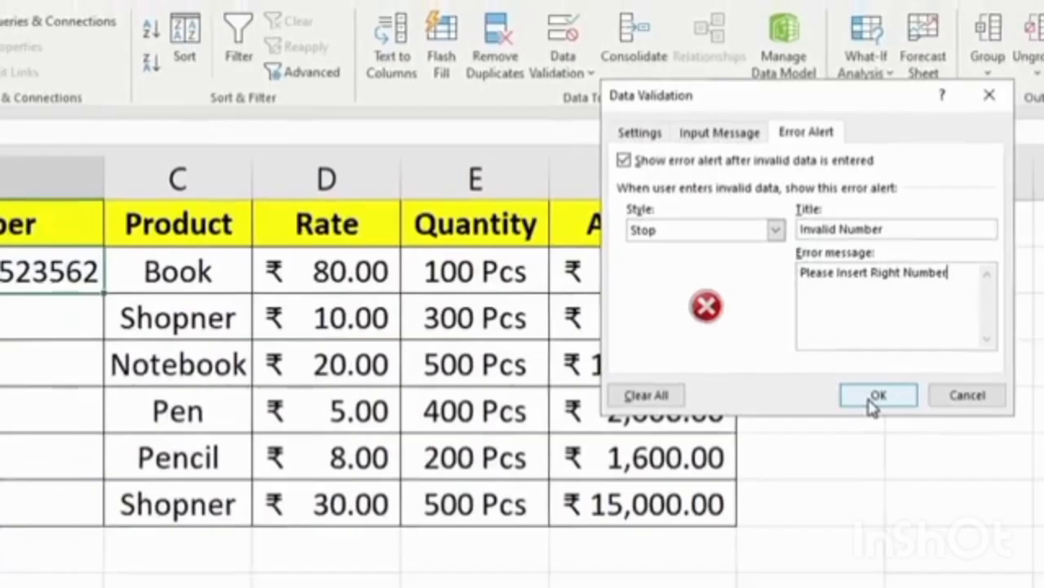
click(882, 437)
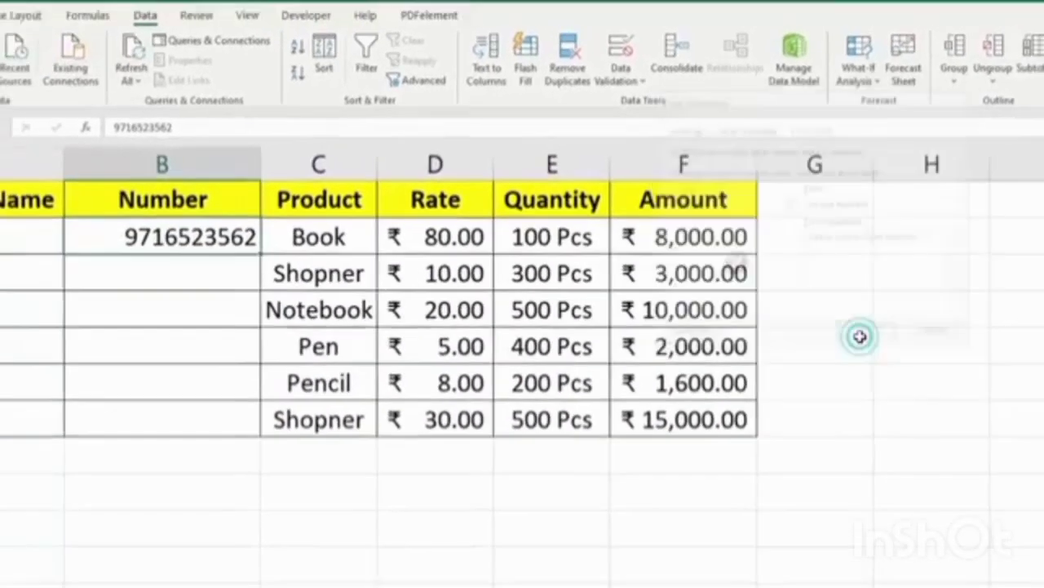
drag(362, 231, 362, 378)
click(300, 245)
drag(303, 275, 300, 383)
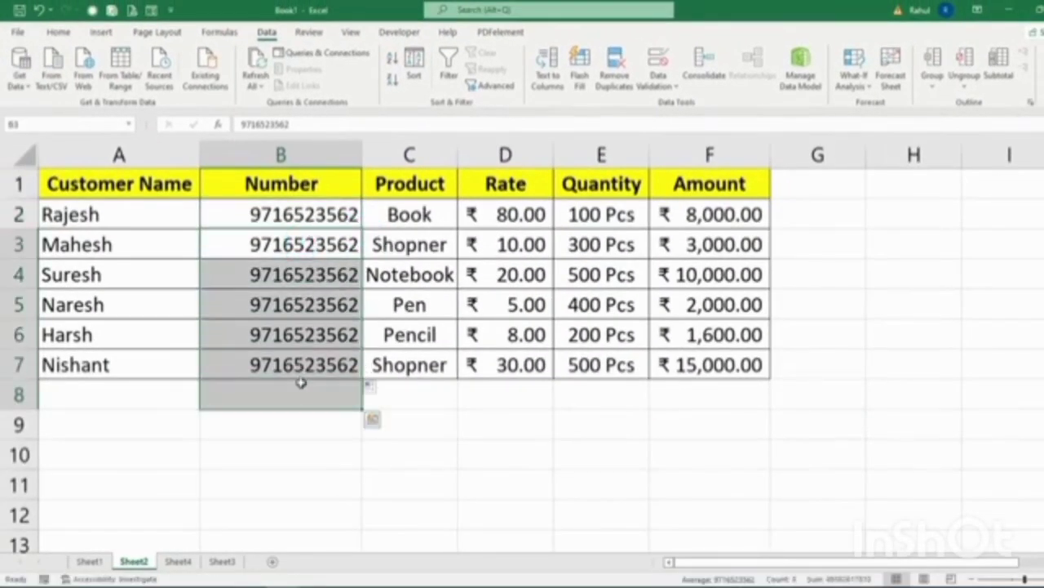
key(Delete)
click(272, 236)
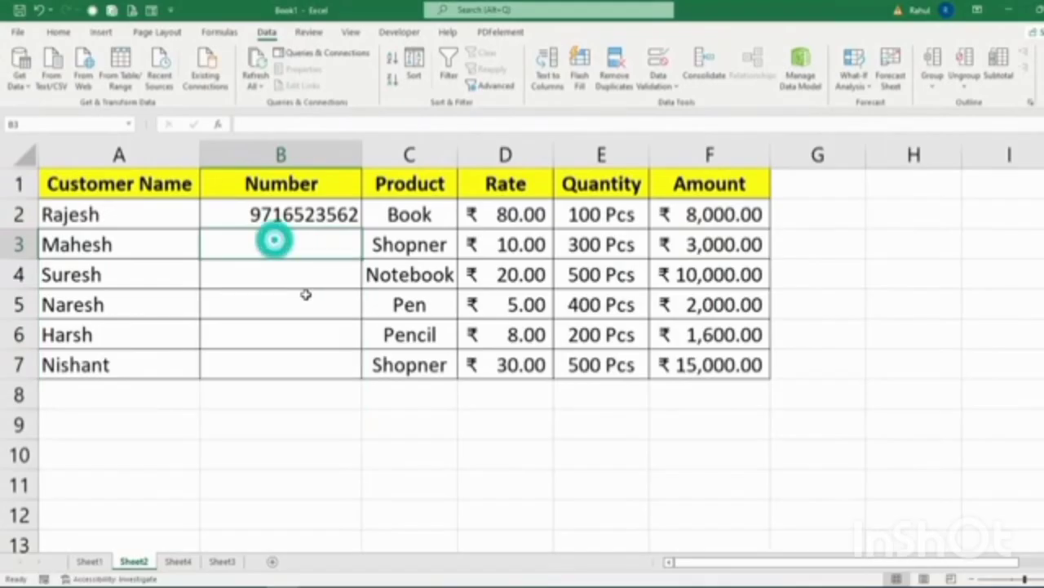
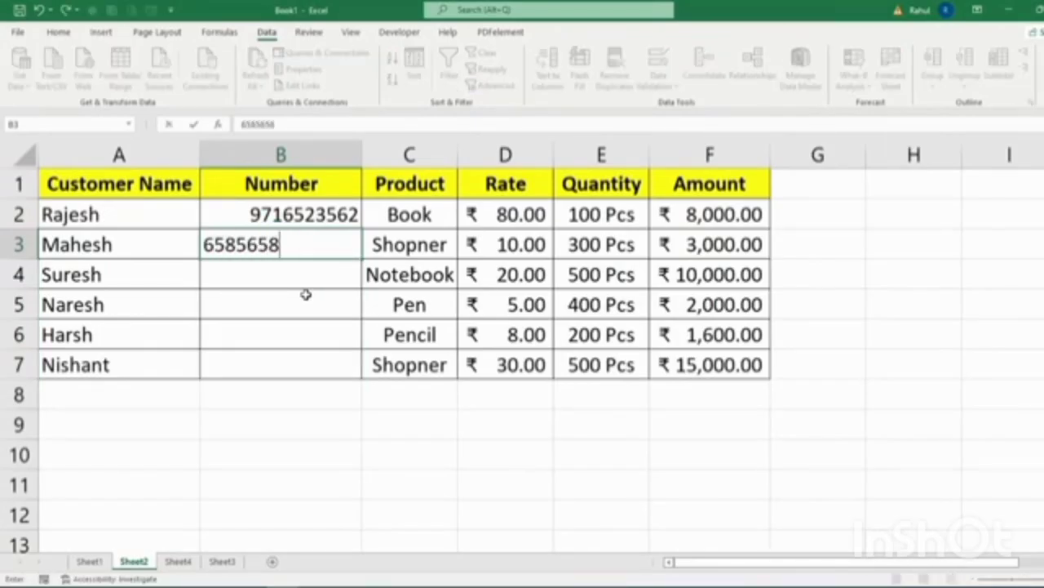
key(Return)
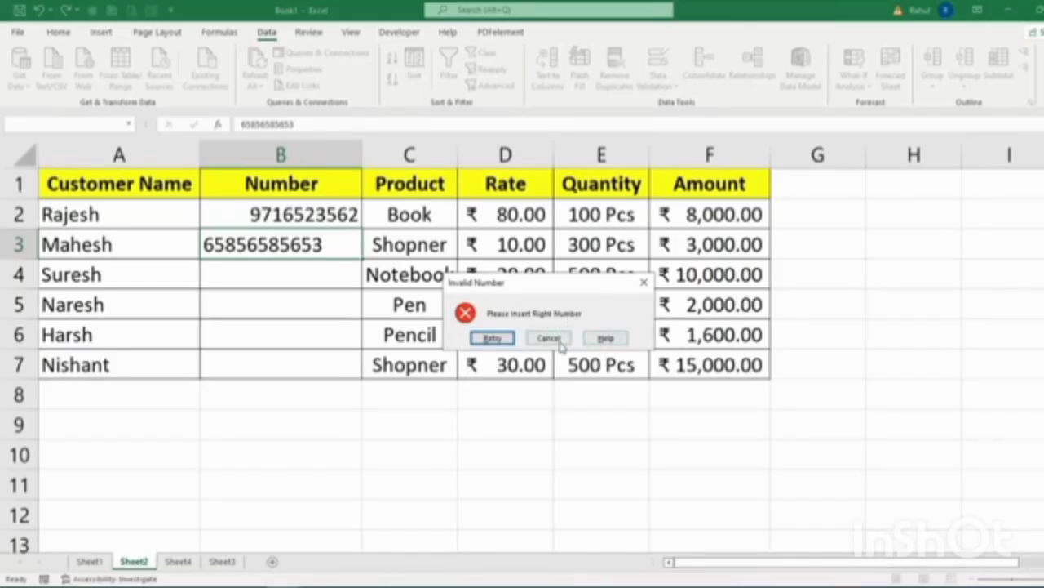
click(550, 338)
click(666, 75)
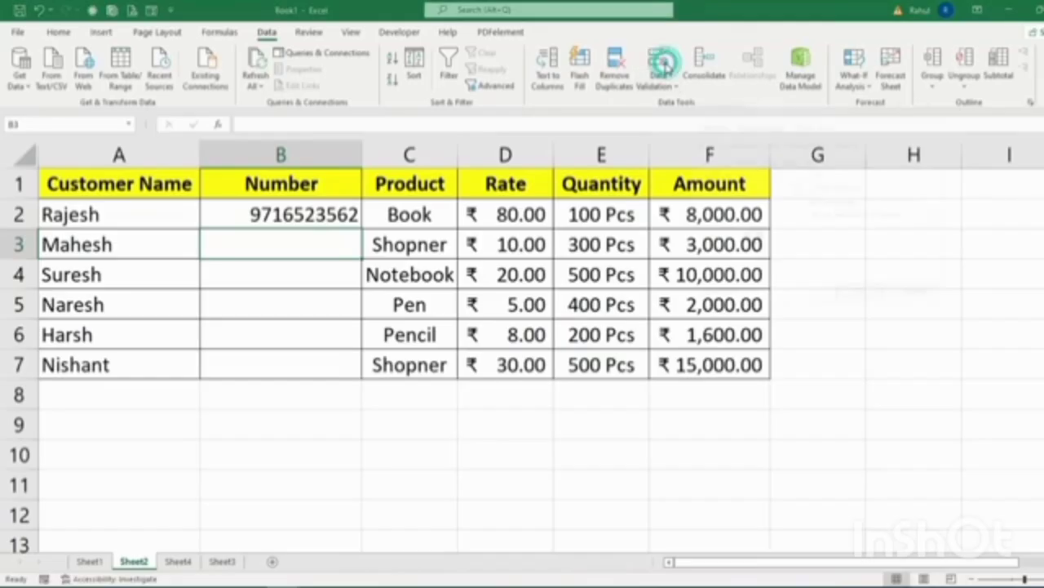
Review the Text length criteria in Data Validation's Allow list and close it unchanged.
click(708, 124)
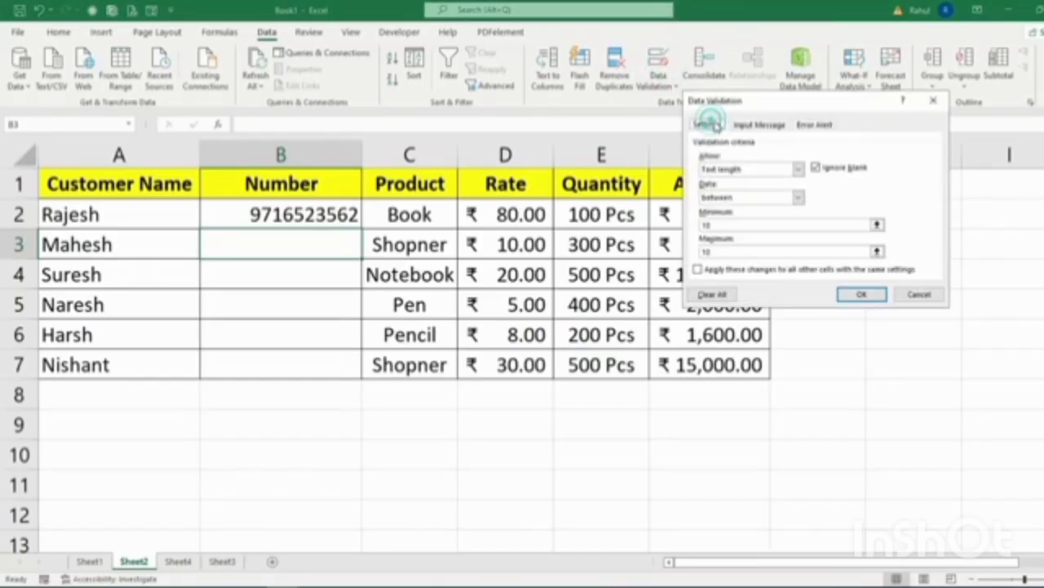
click(798, 169)
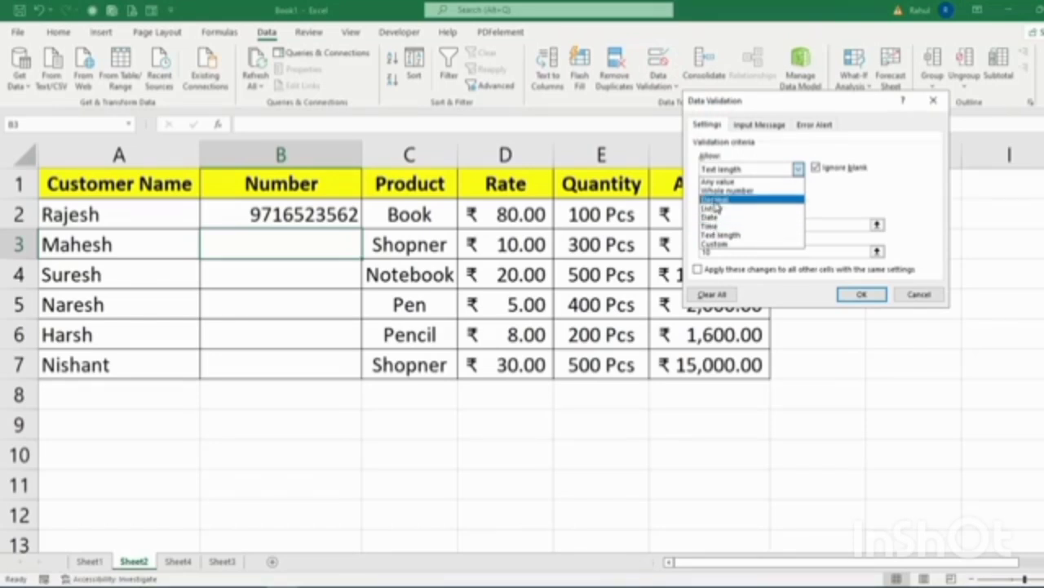
click(853, 201)
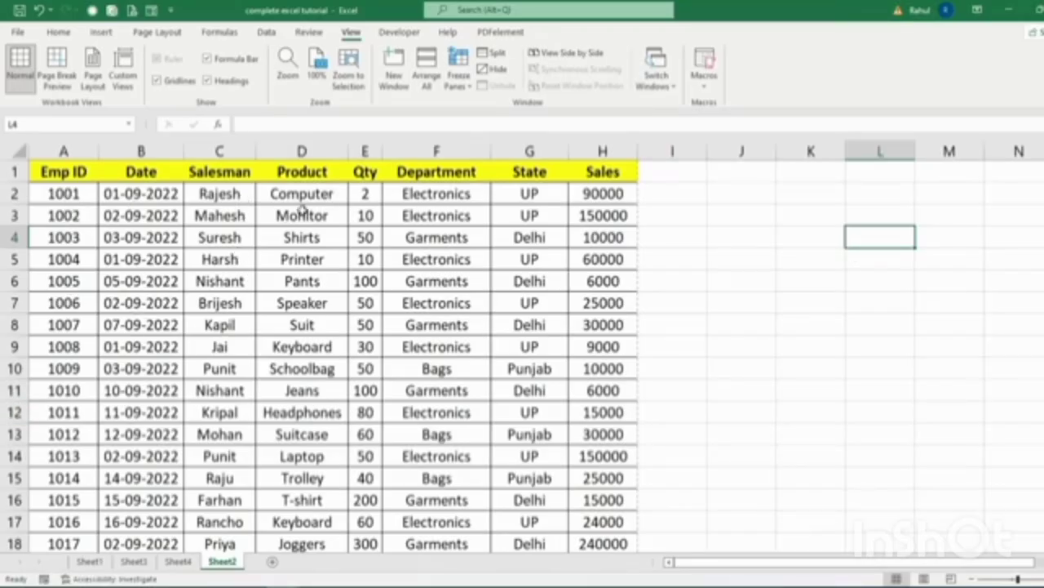
scroll(459, 439, down, 10)
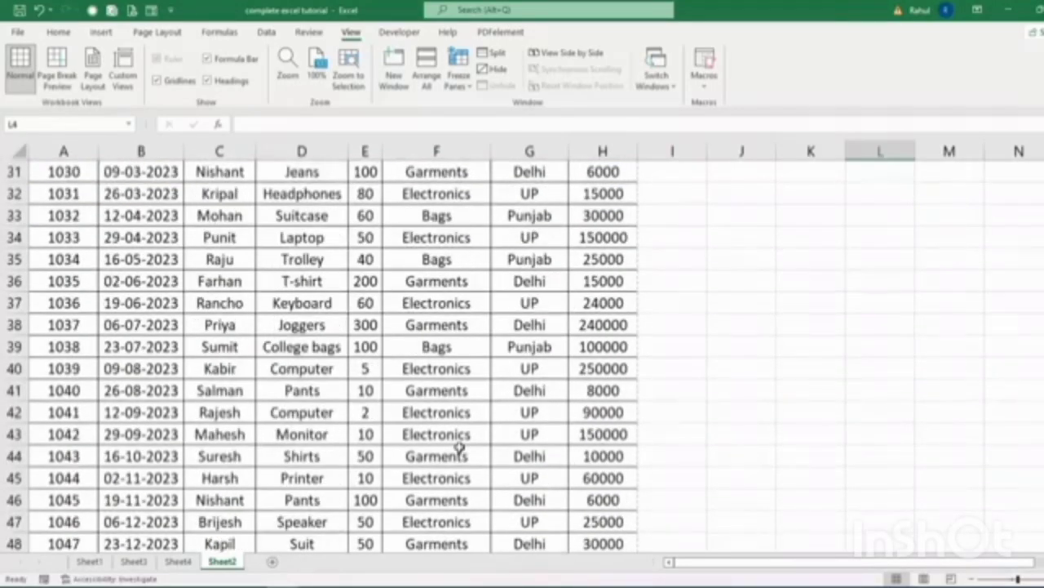
scroll(110, 370, up, 10)
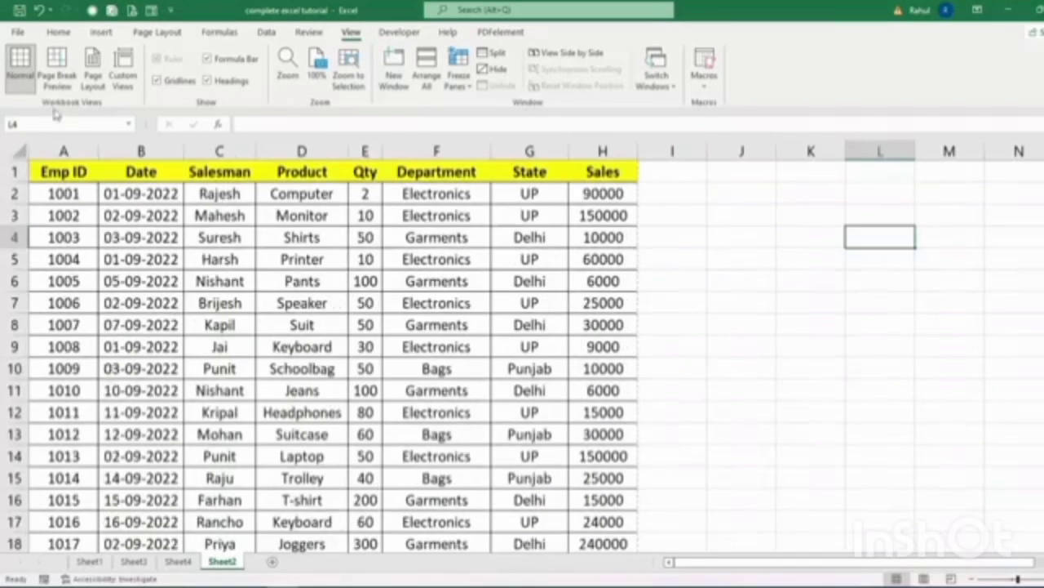
click(59, 31)
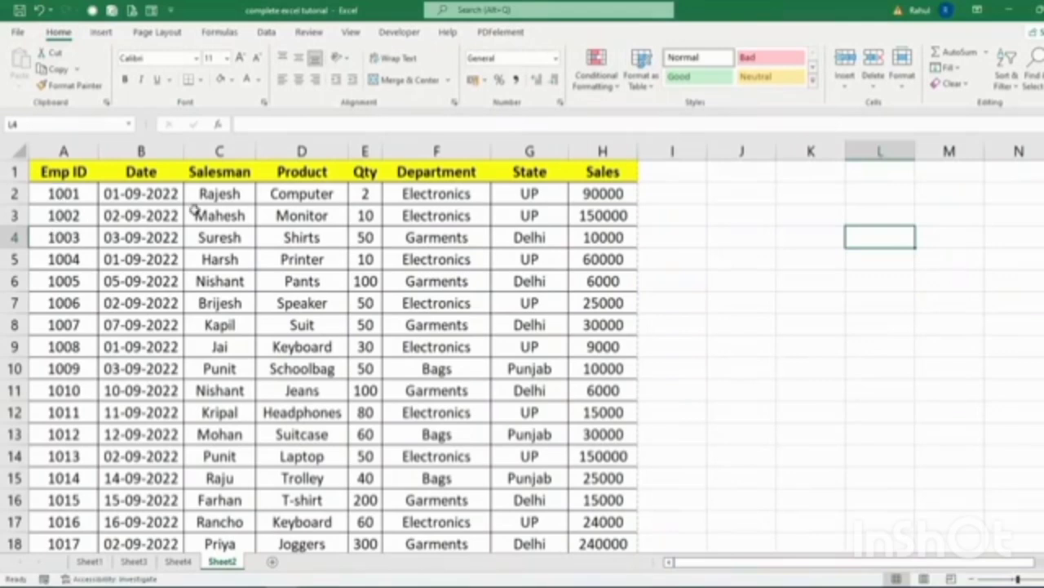
scroll(263, 344, down, 11)
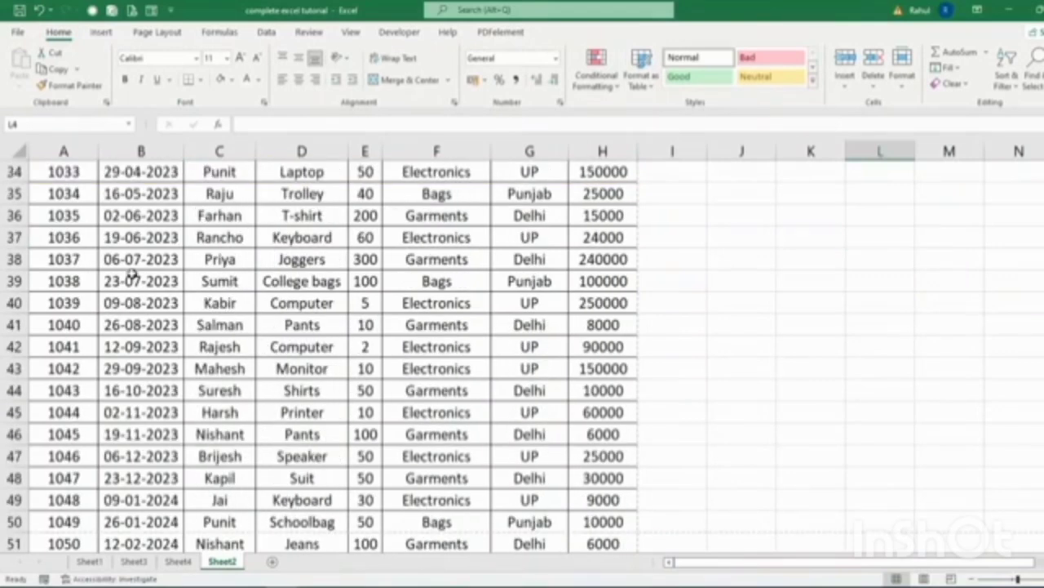
scroll(129, 272, up, 11)
click(56, 173)
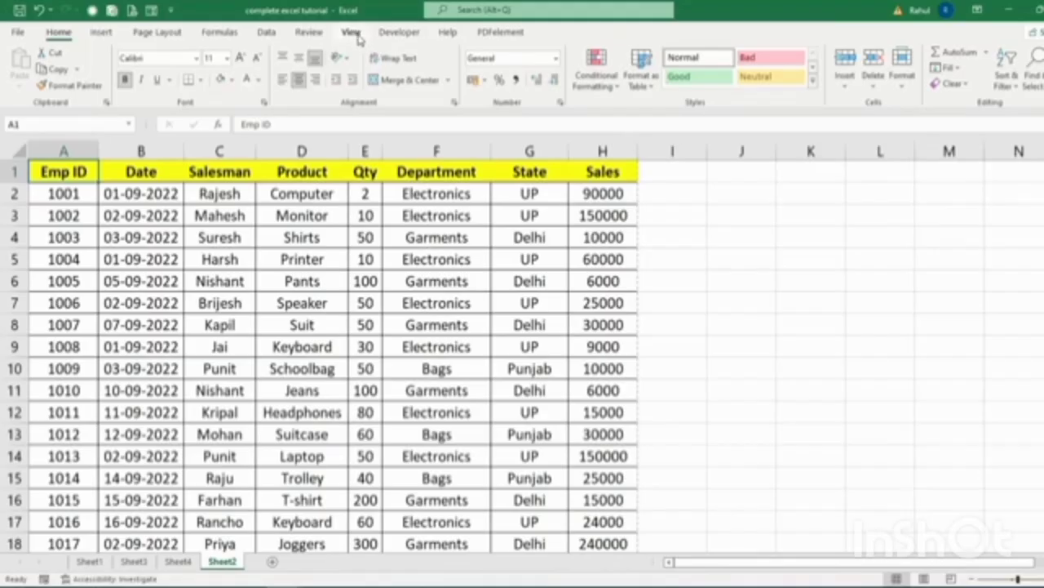
click(351, 35)
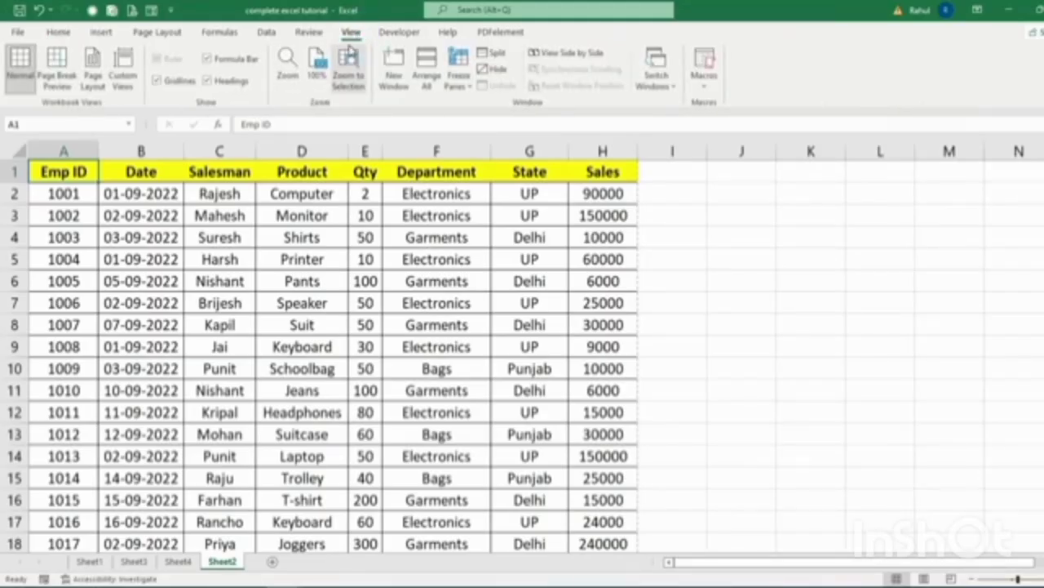
click(458, 74)
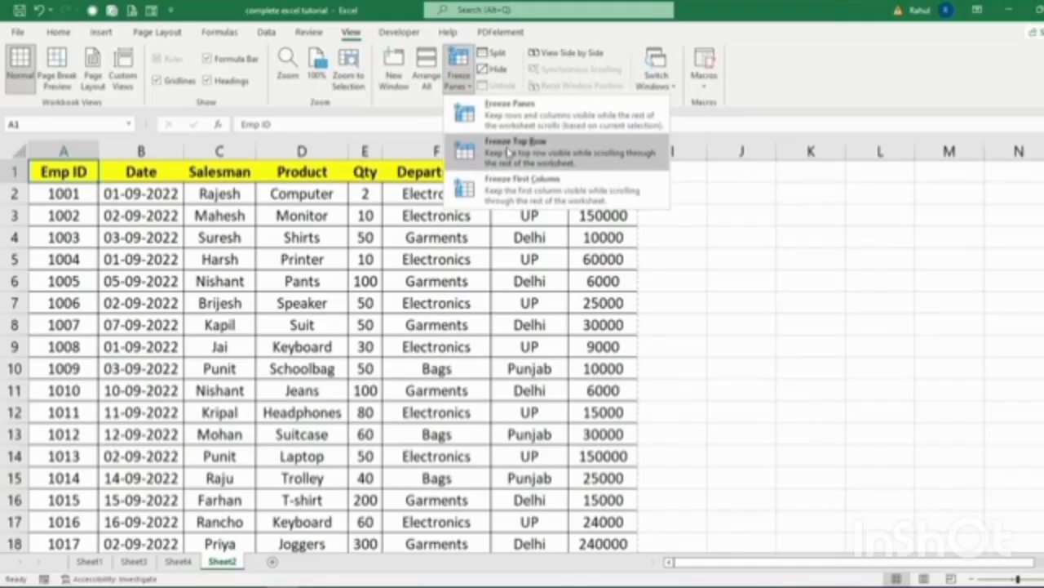
click(552, 144)
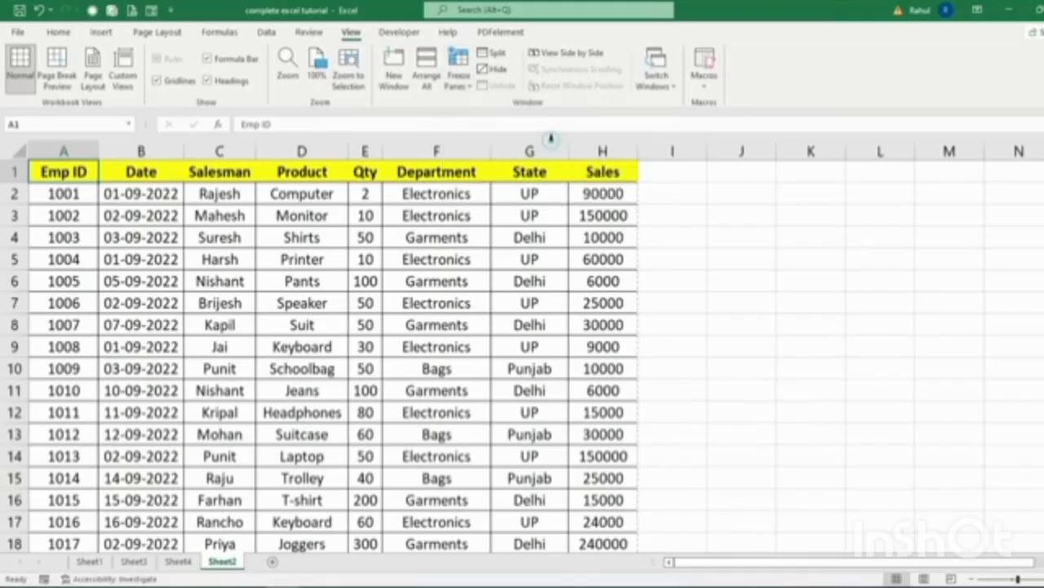
click(478, 326)
scroll(334, 289, down, 8)
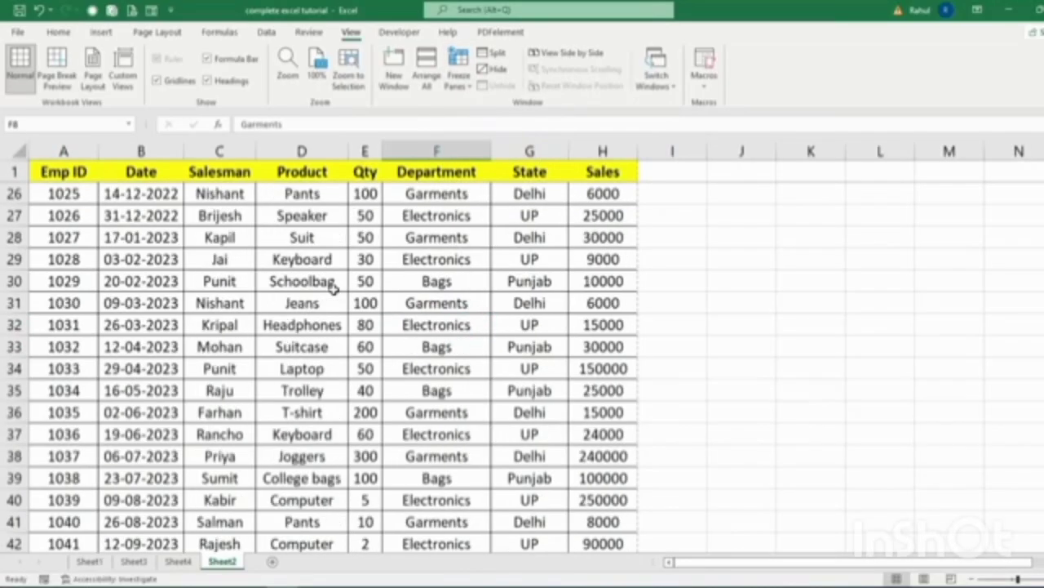
scroll(334, 290, down, 16)
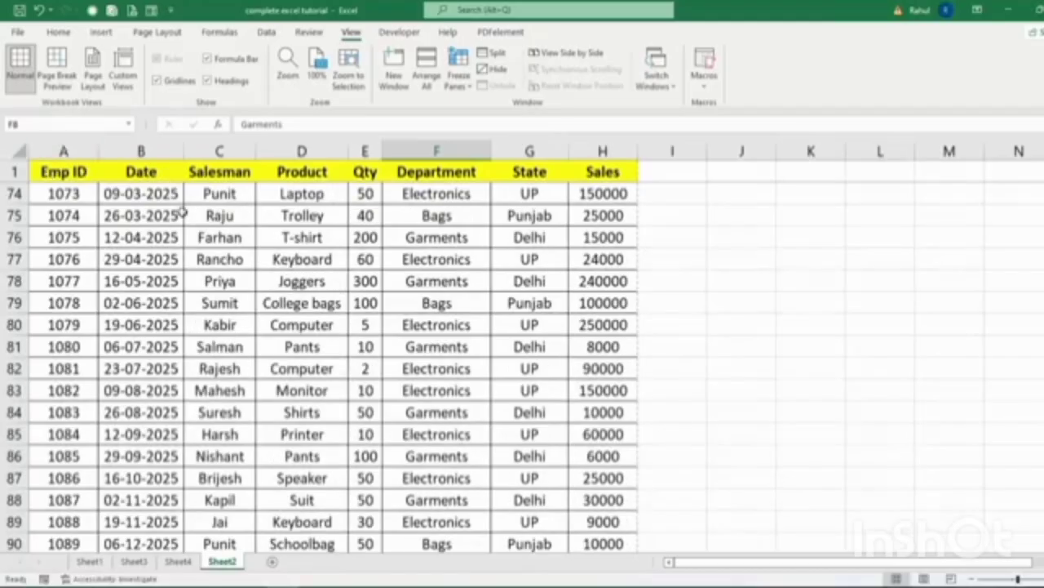
scroll(182, 213, down, 17)
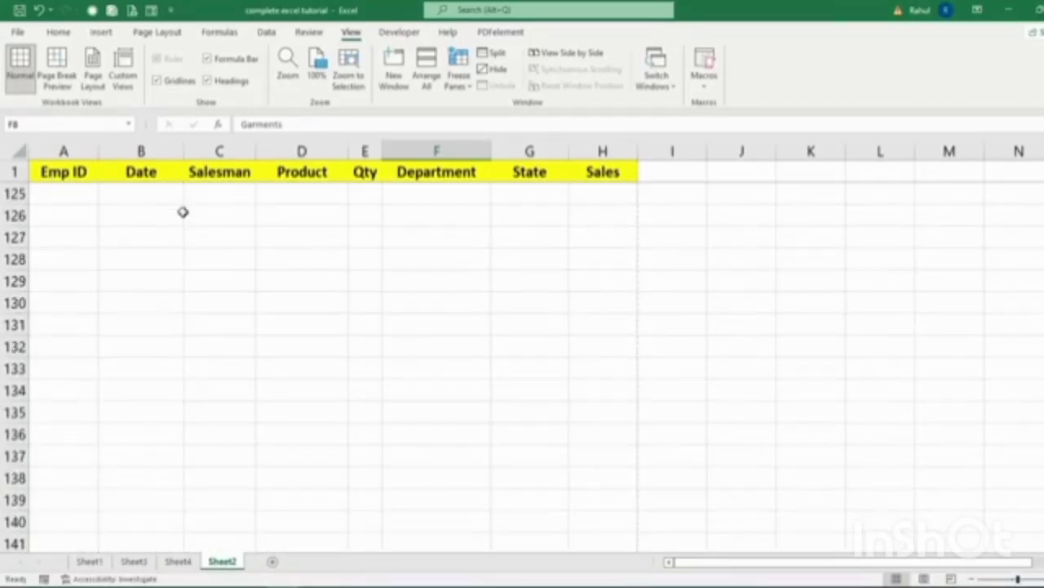
scroll(183, 213, up, 20)
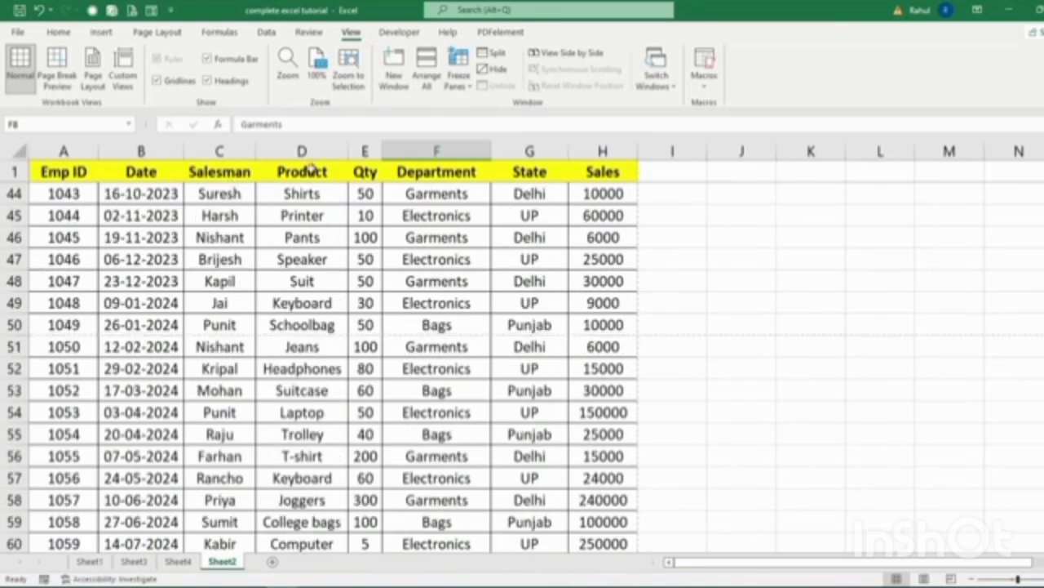
click(459, 80)
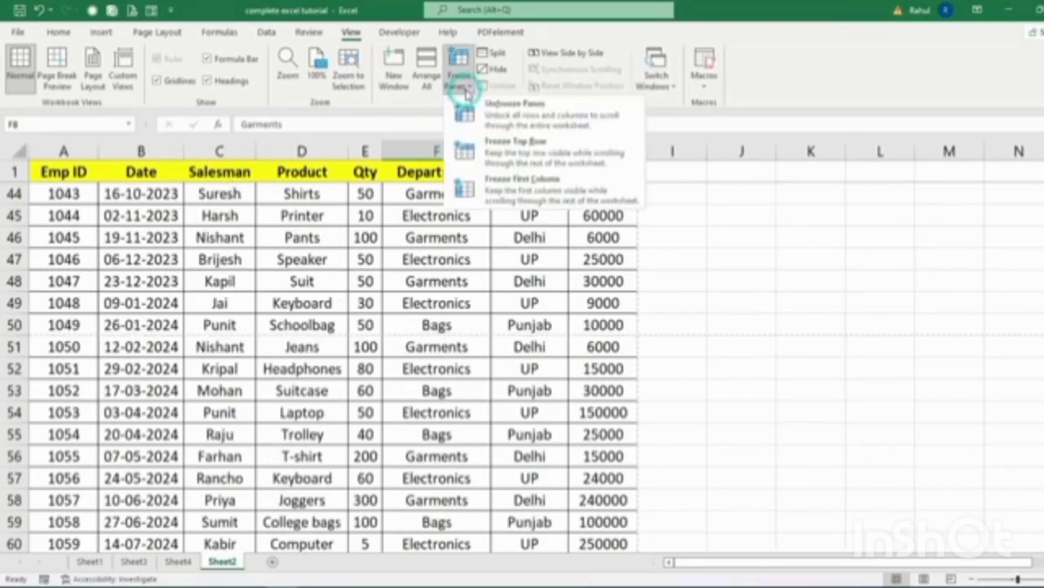
click(515, 112)
scroll(183, 296, down, 9)
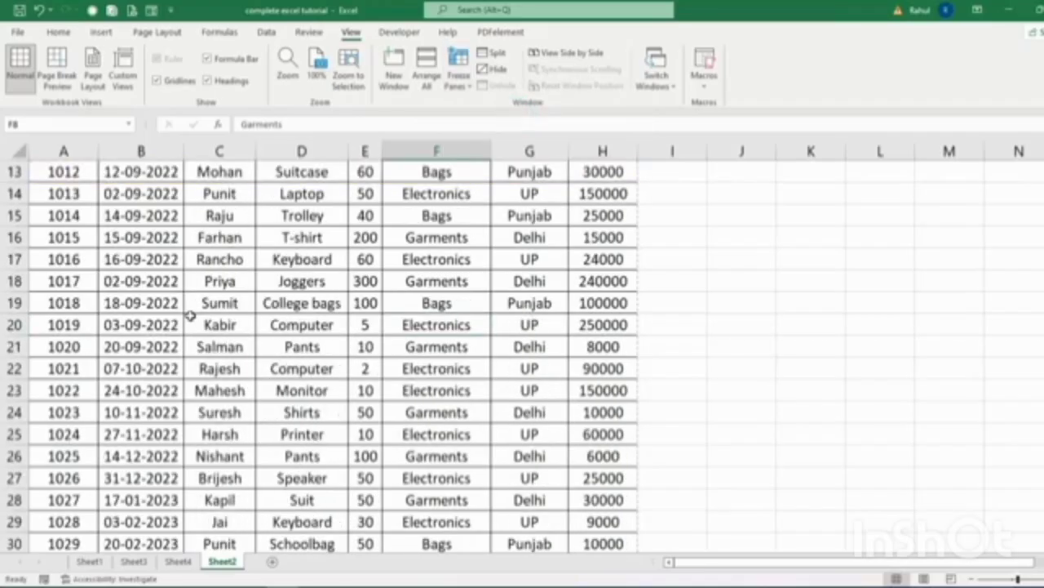
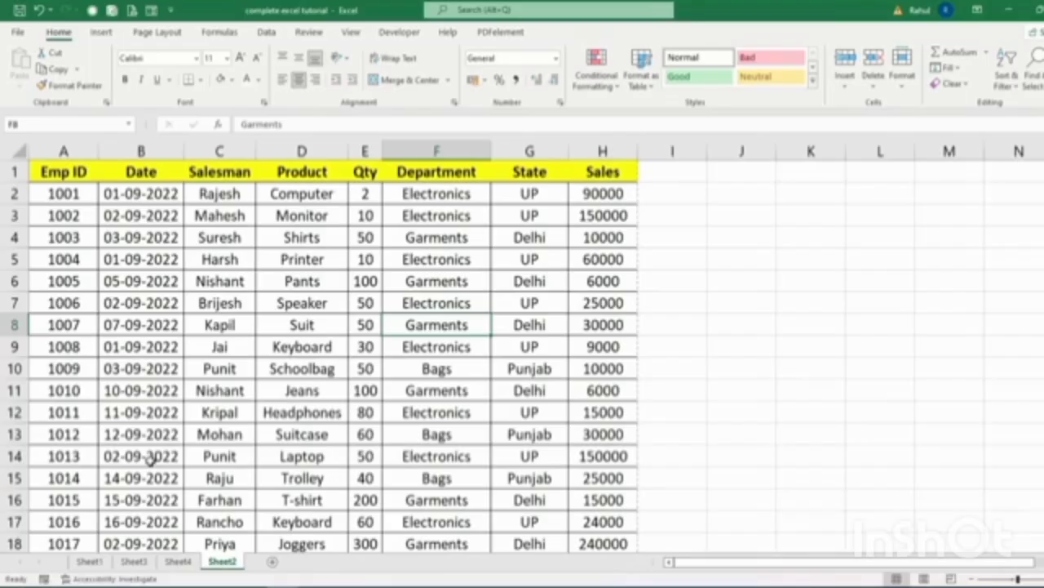
Review the salesman data entries on Sheet3 and the Emp ID table on Sheet2.
click(134, 562)
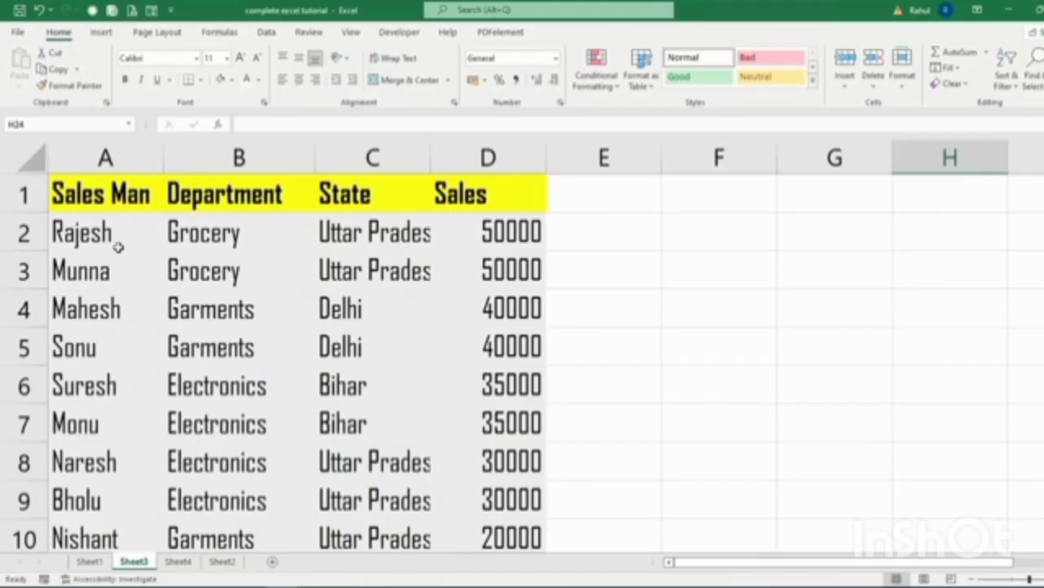
click(71, 233)
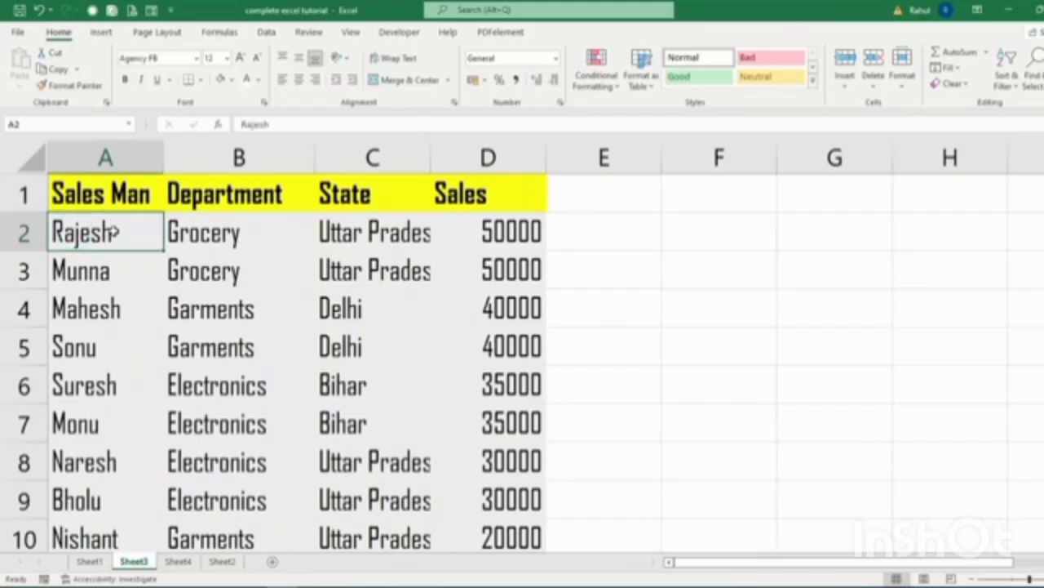
click(217, 232)
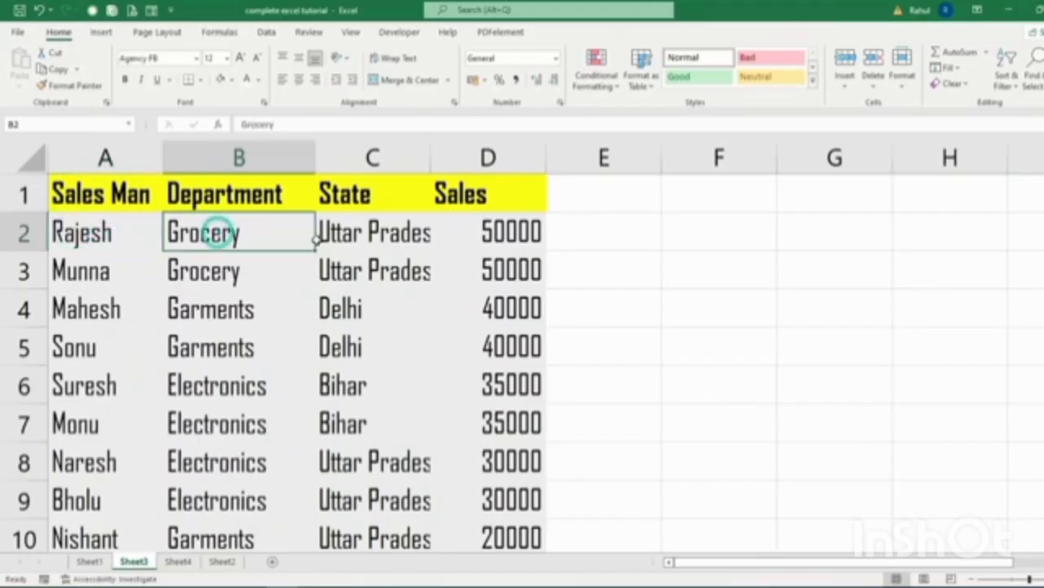
click(348, 235)
click(495, 231)
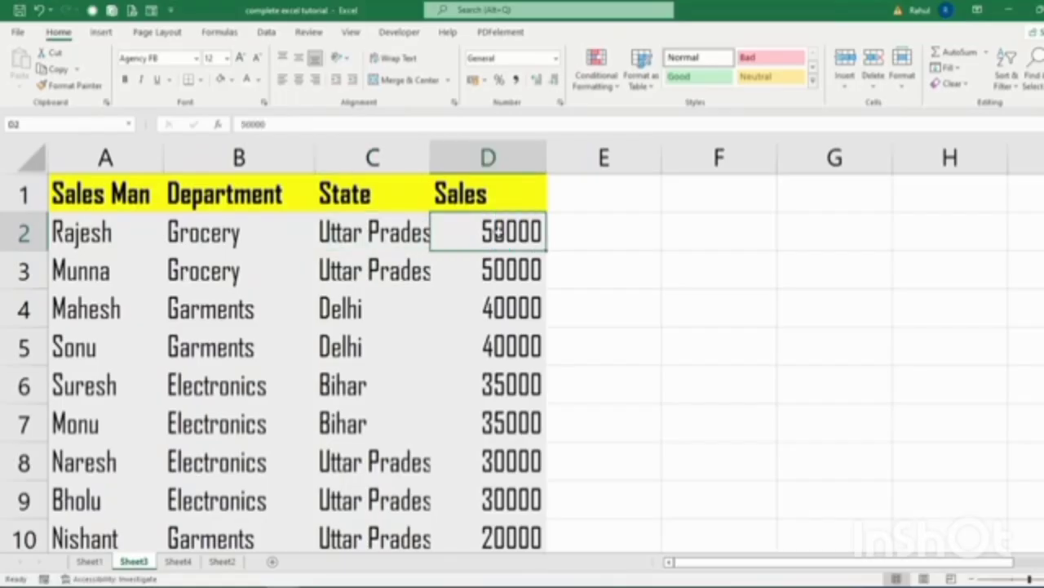
click(222, 561)
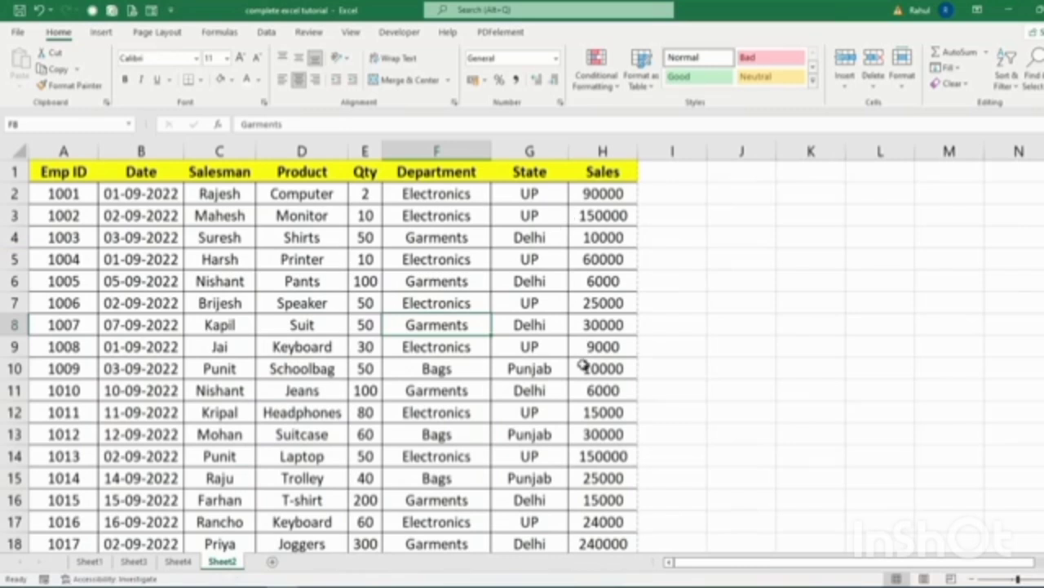
click(107, 216)
click(199, 221)
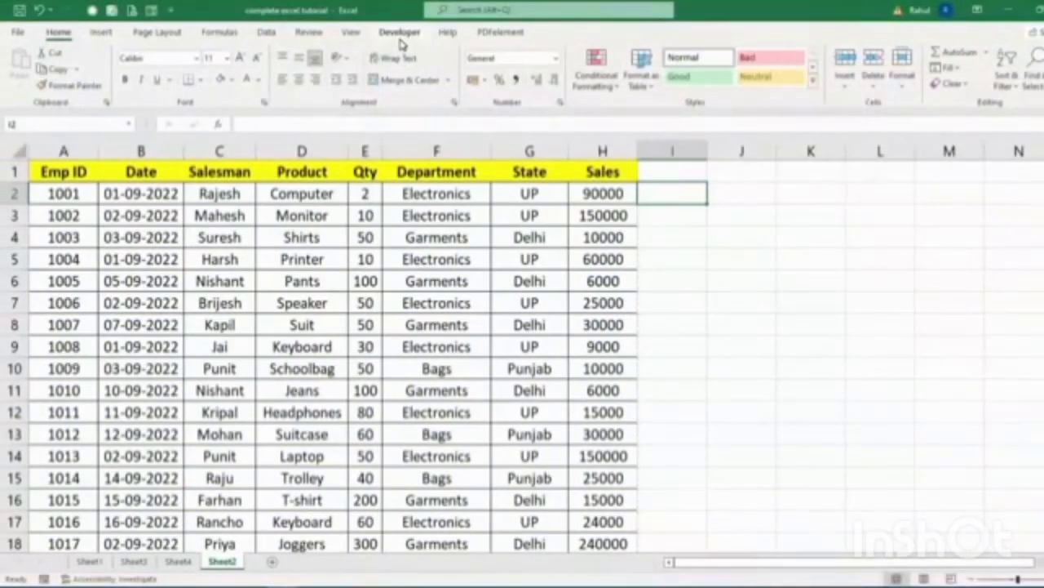
Enable the Developer tab in Excel Options' Customize Ribbon settings.
click(399, 33)
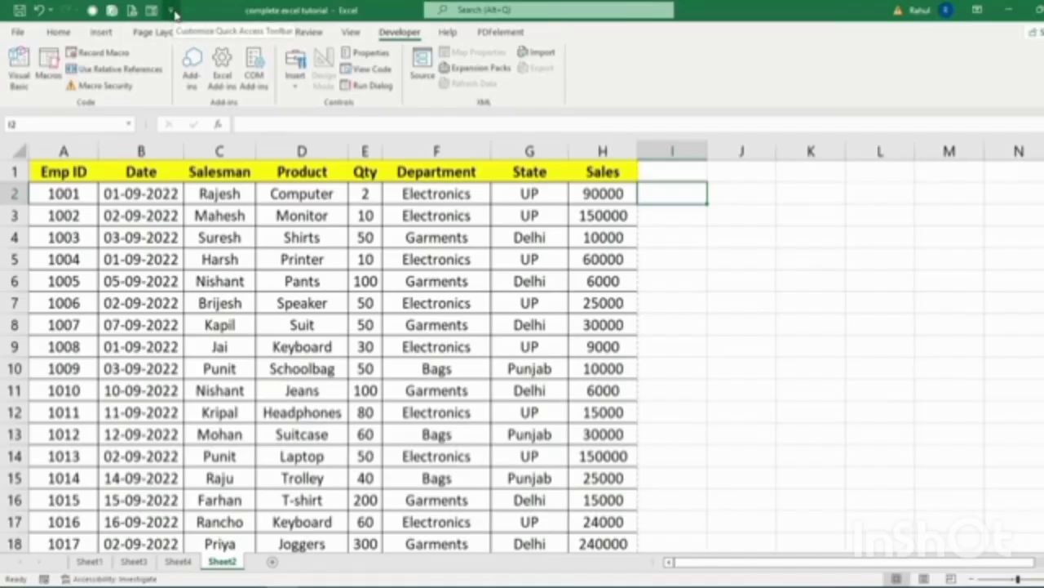
click(174, 13)
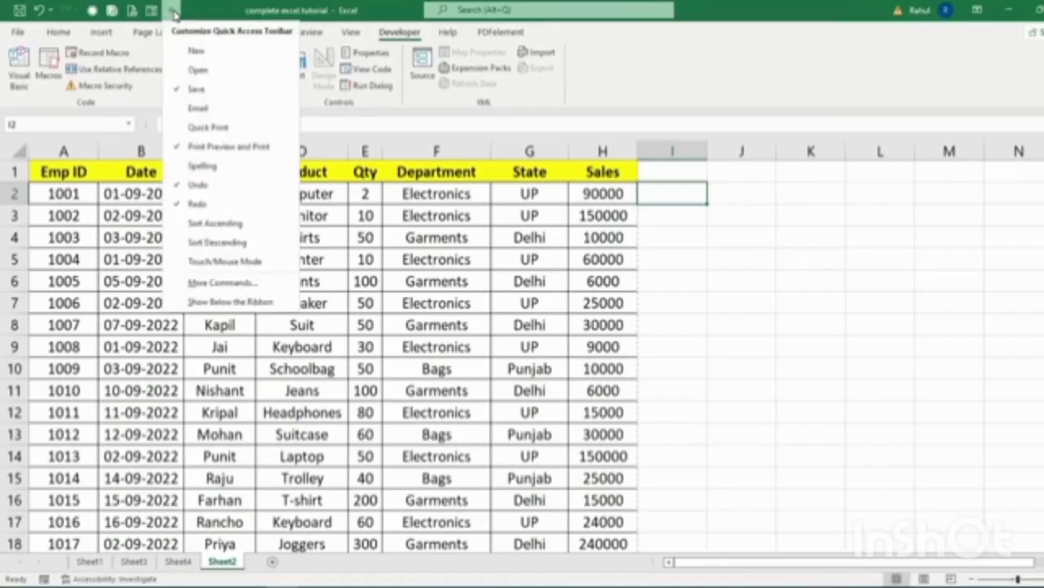
click(217, 284)
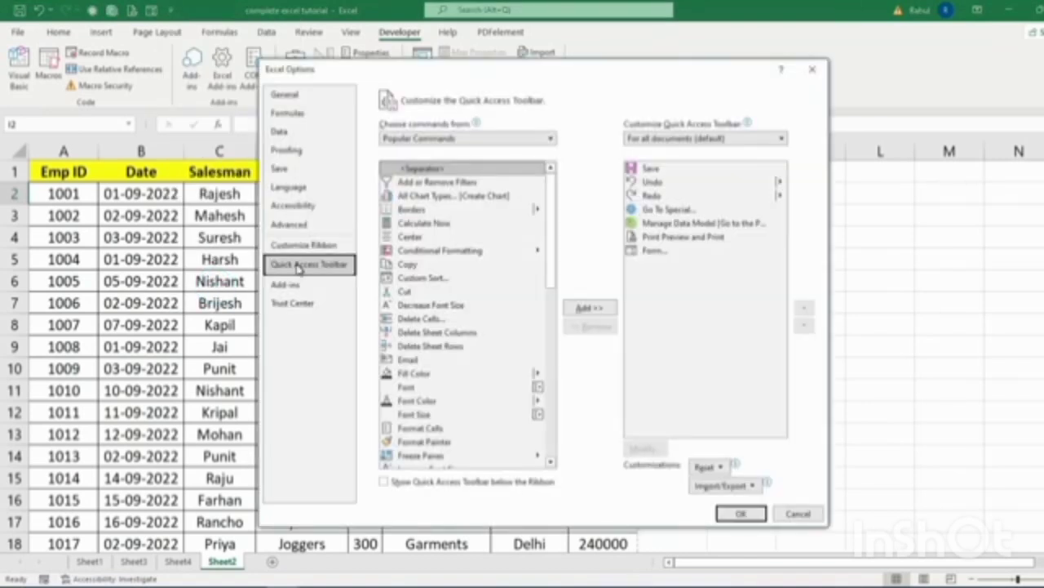
click(294, 248)
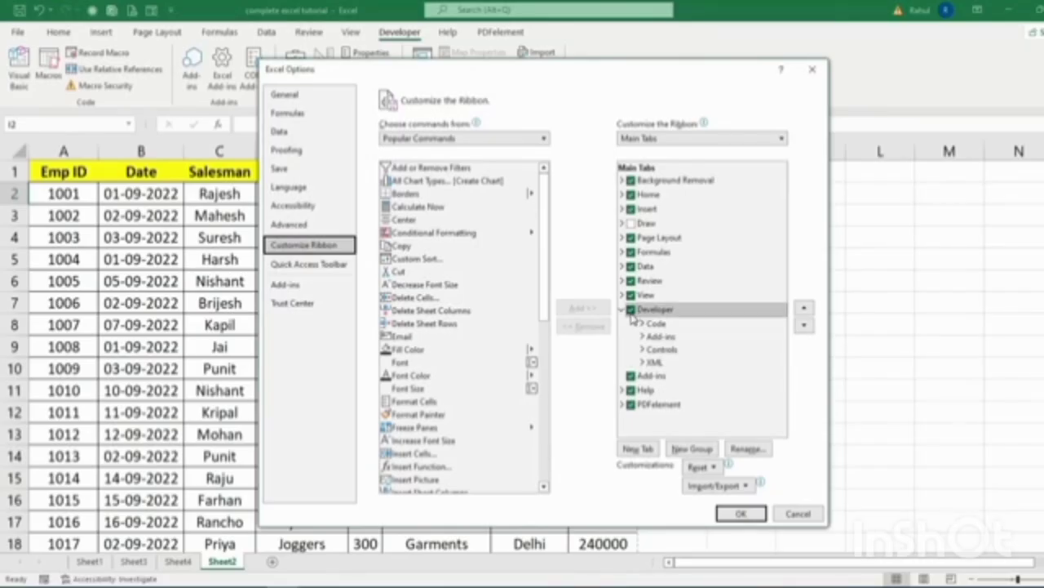
click(633, 313)
click(632, 313)
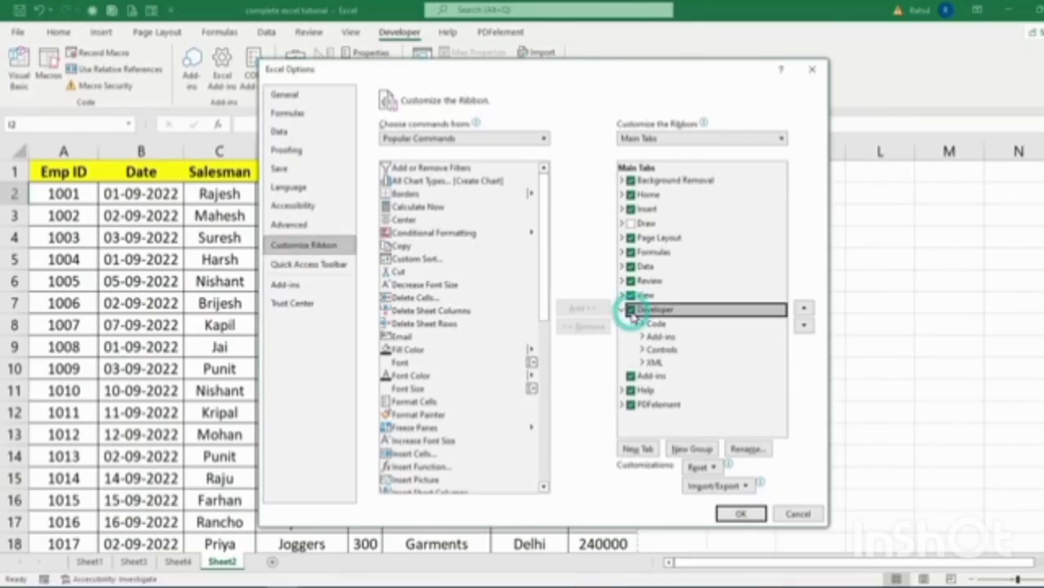
click(746, 517)
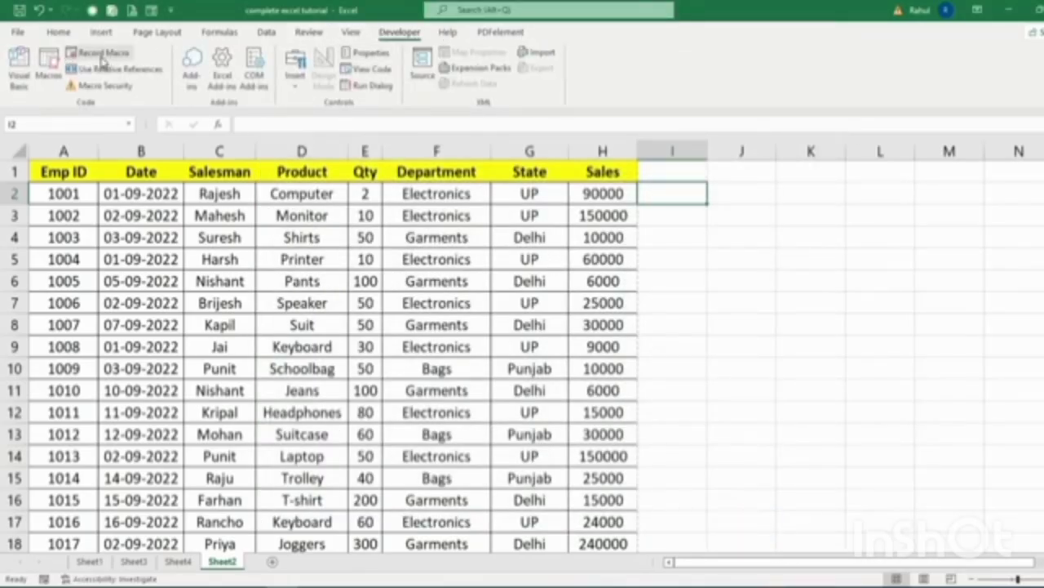
Make a copy of Sheet2 using Move or Copy with Create a copy ticked.
click(364, 327)
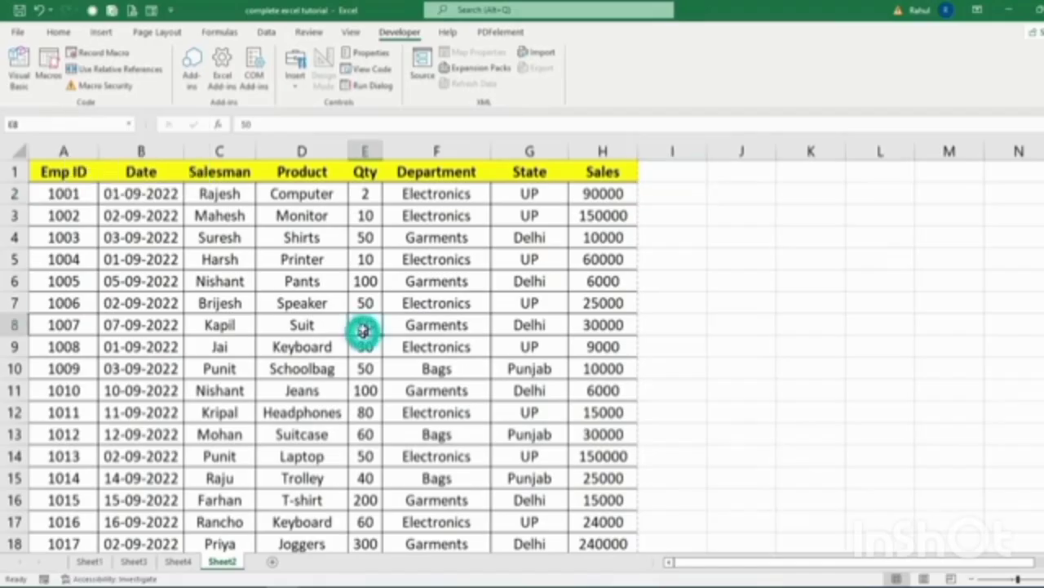
click(661, 193)
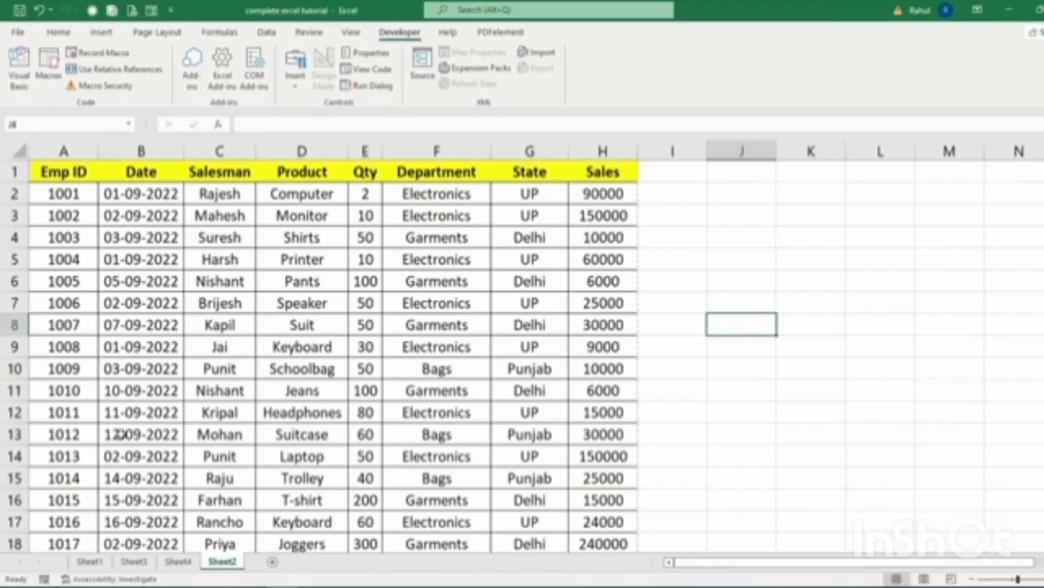
right_click(221, 563)
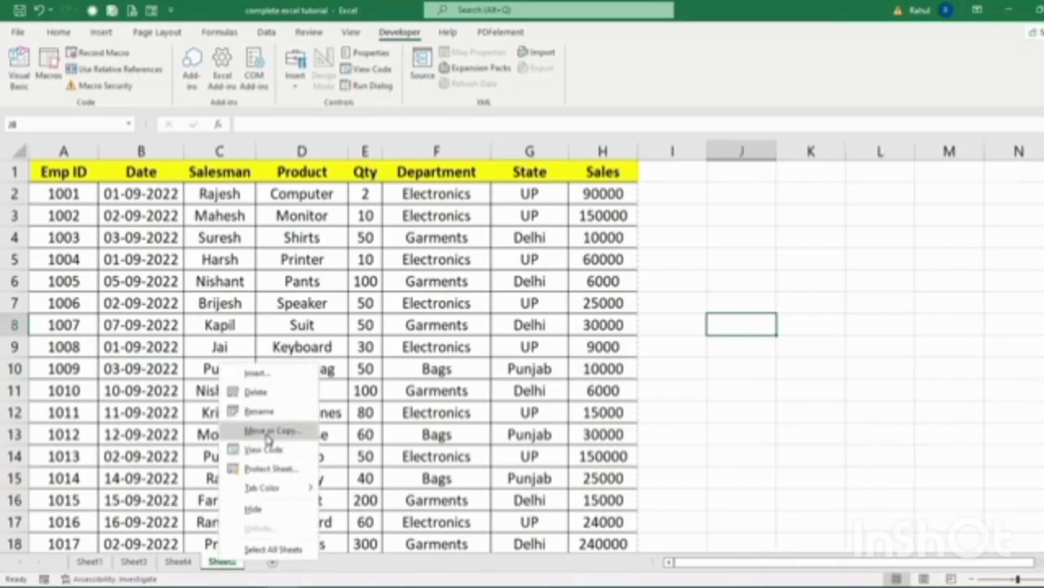
right_click(215, 564)
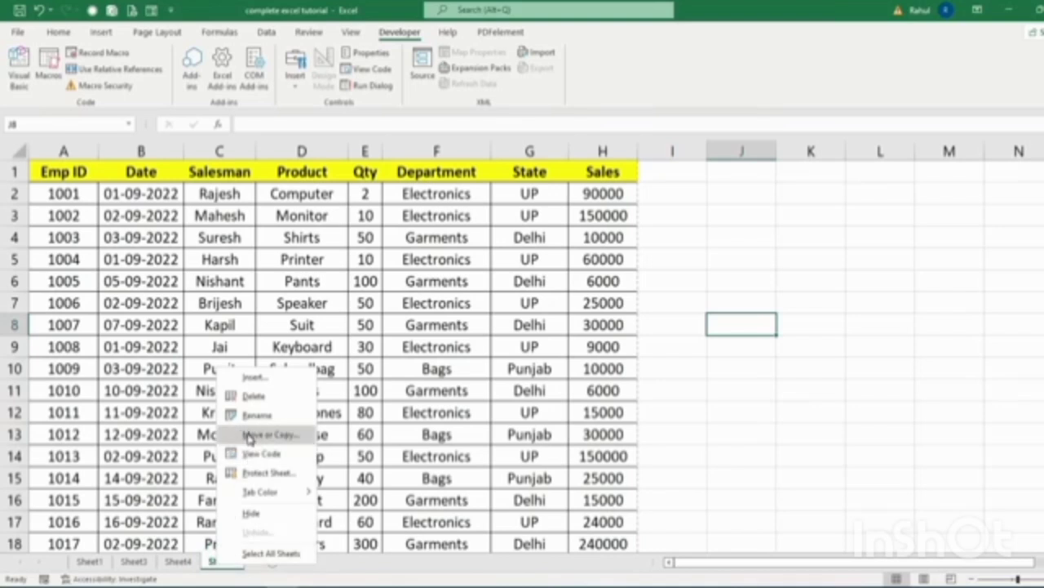
click(249, 438)
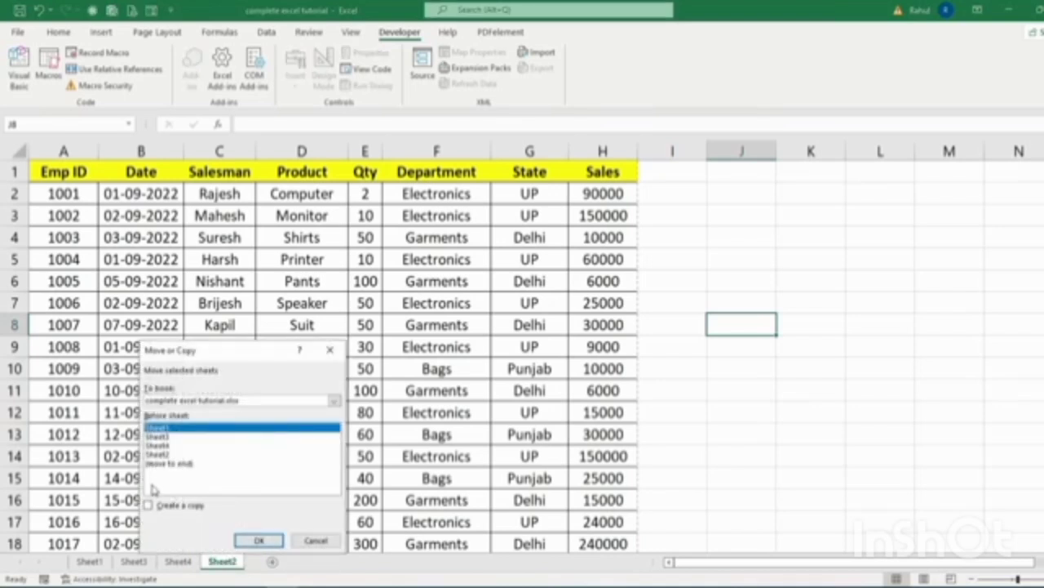
click(160, 508)
click(259, 540)
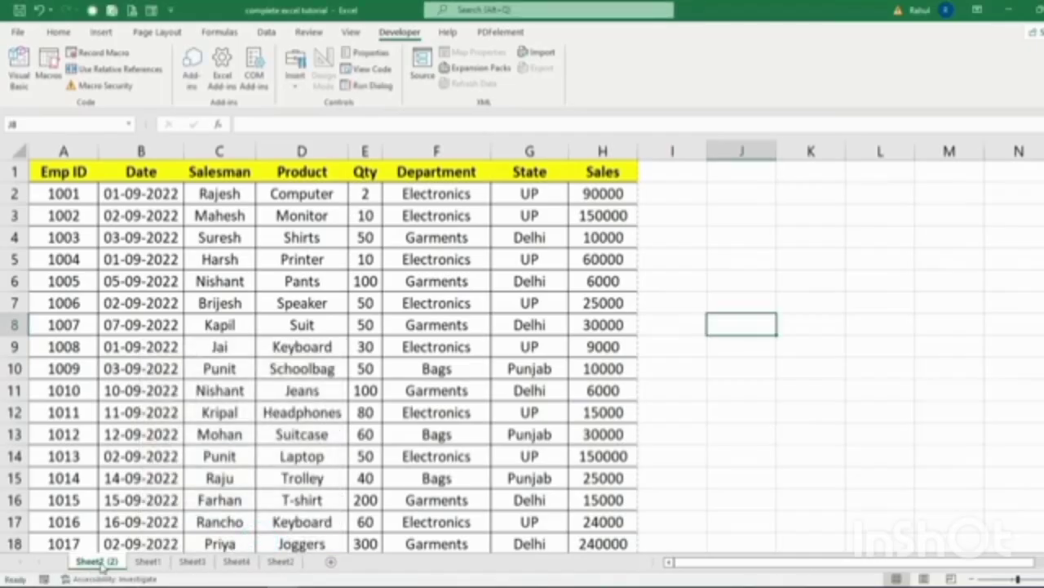
Rename the copy data1 and the original data2, placing data2 right after data1.
double_click(96, 561)
text(data1)
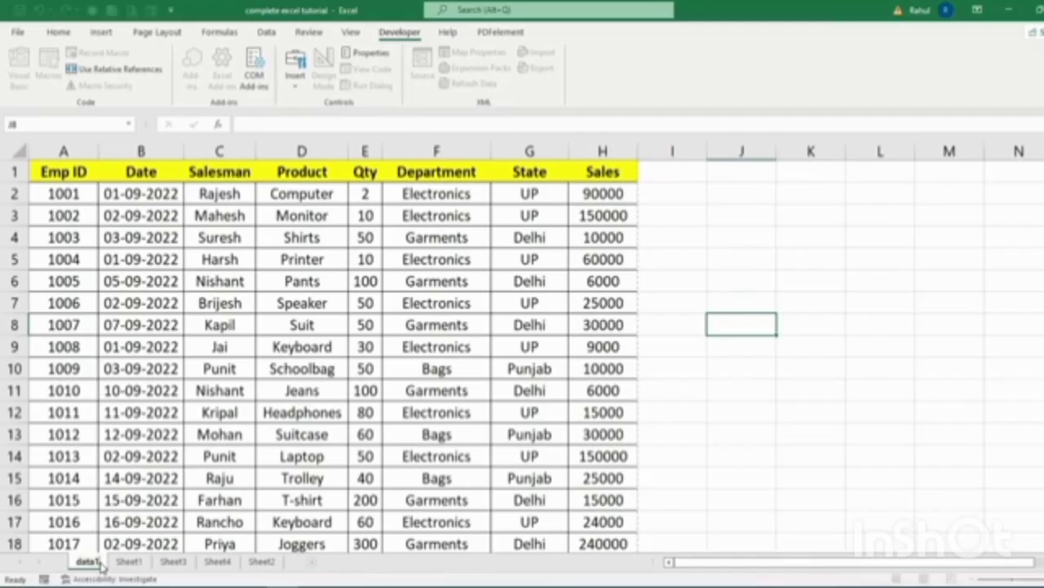
key(Return)
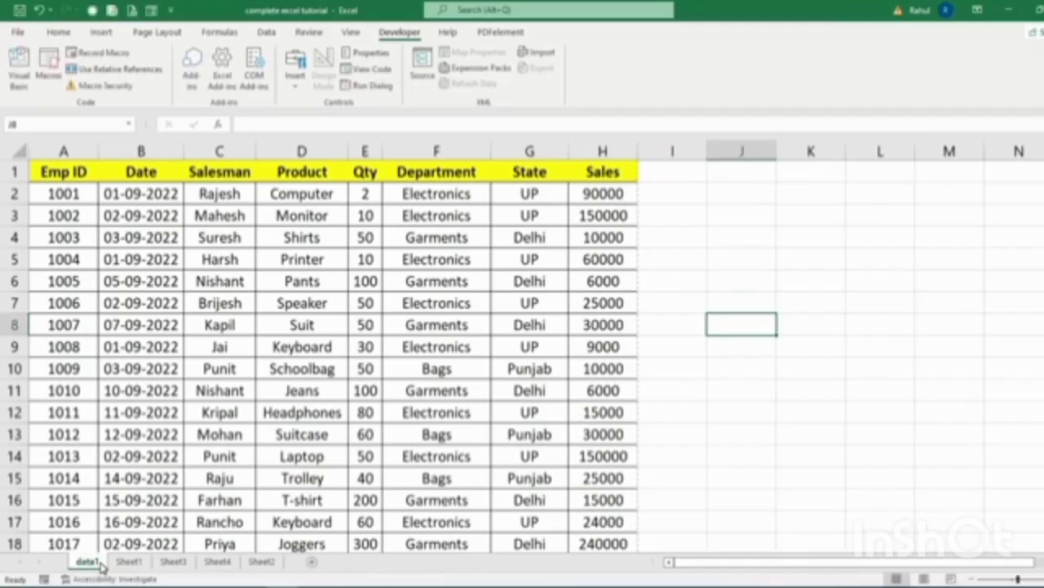
double_click(262, 563)
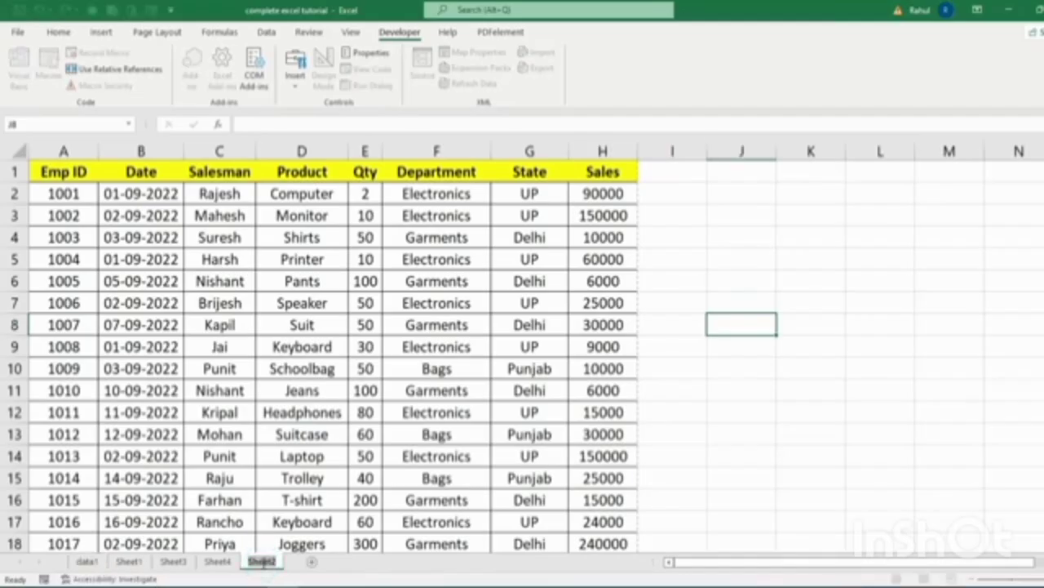
text(data2)
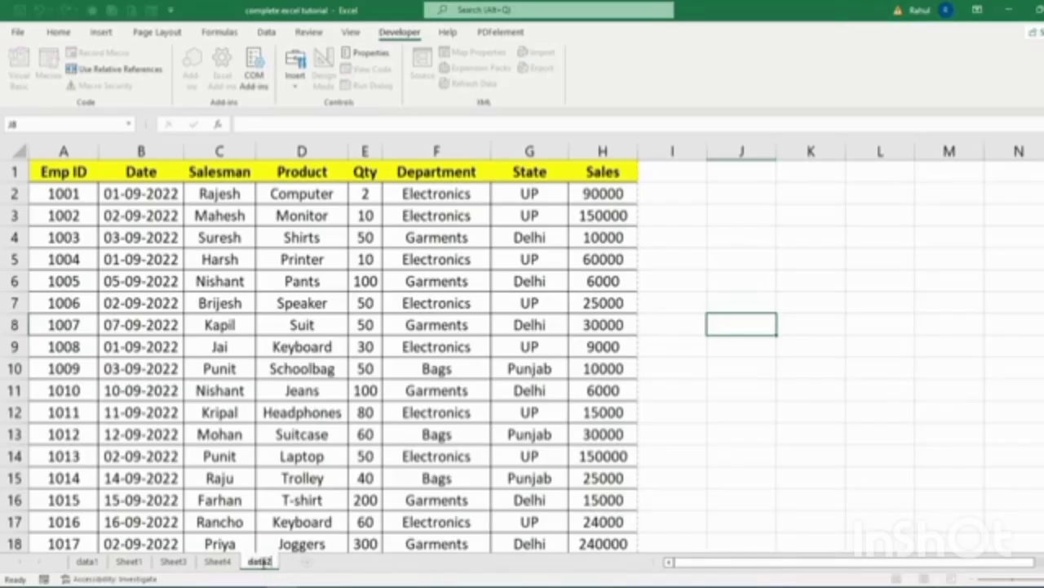
key(Return)
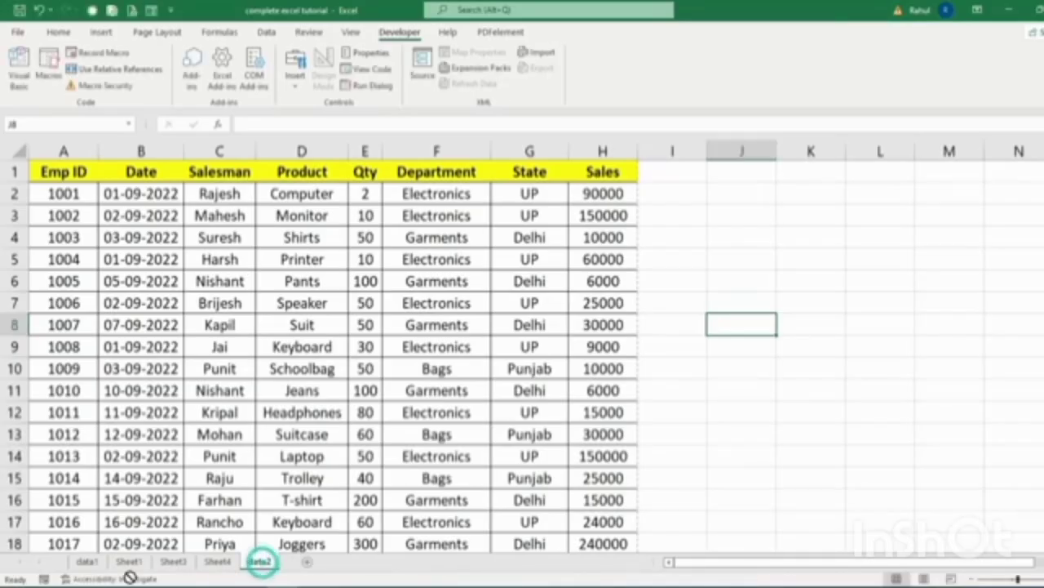
drag(259, 563, 111, 564)
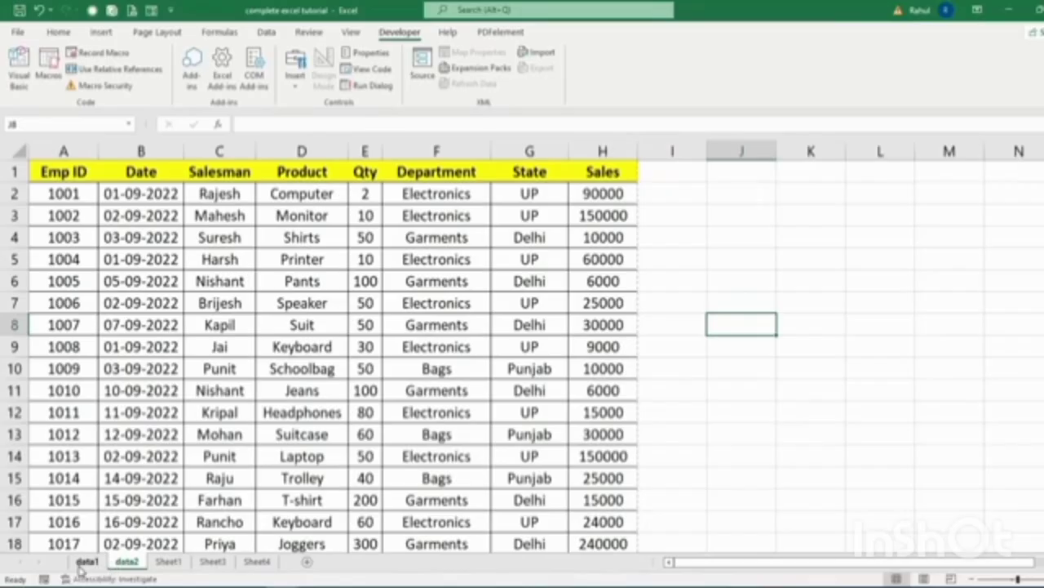
click(87, 563)
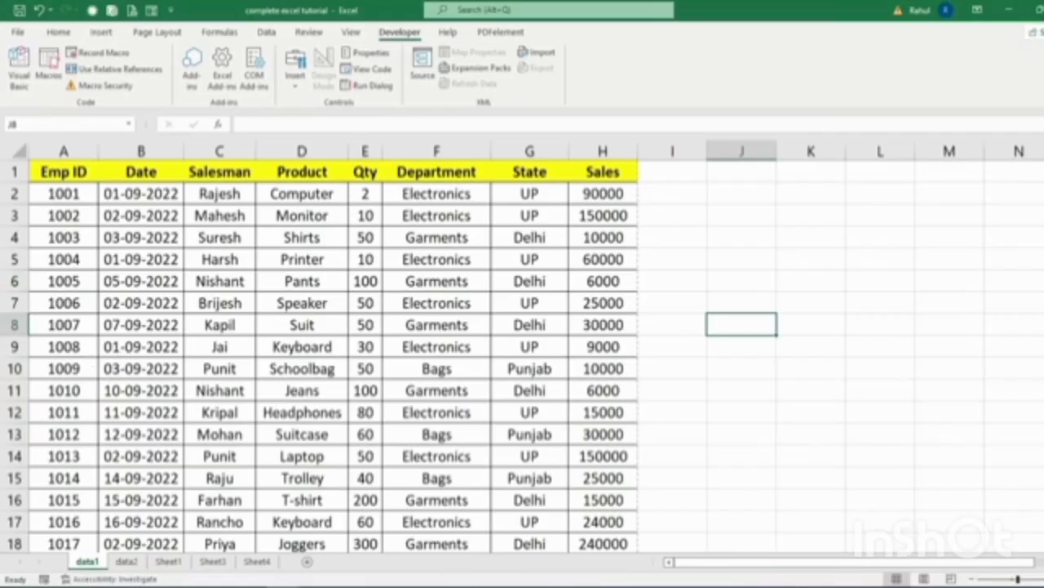
Record Macro1 in This Workbook with shortcut Ctrl+Shift+K.
click(96, 54)
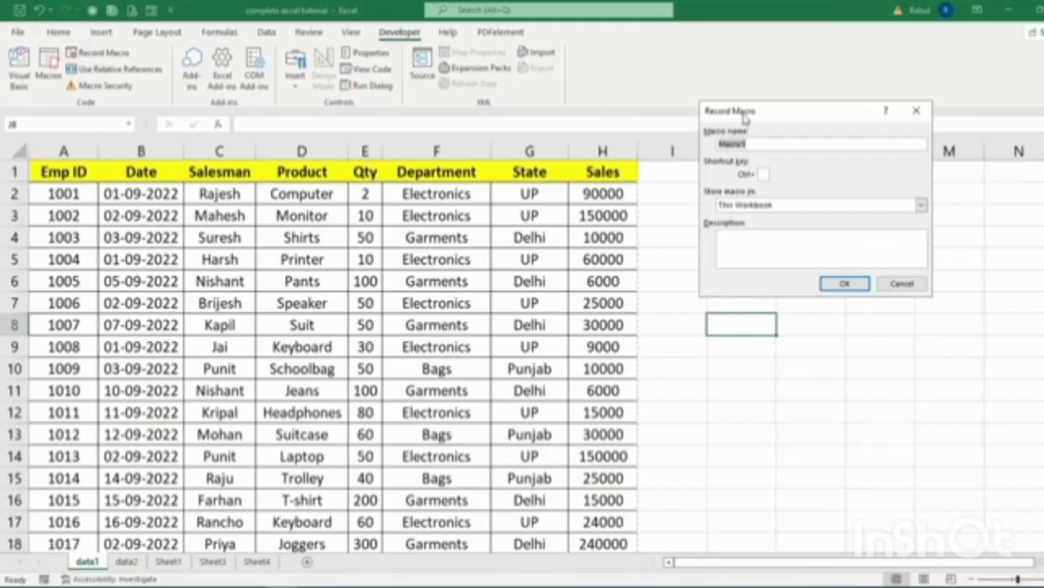
drag(745, 111, 695, 150)
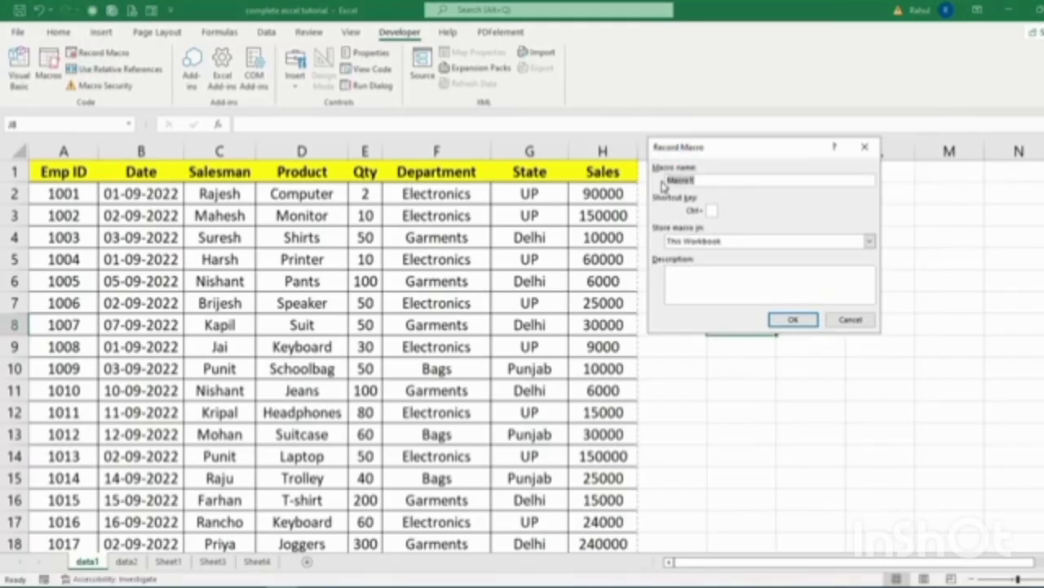
click(695, 181)
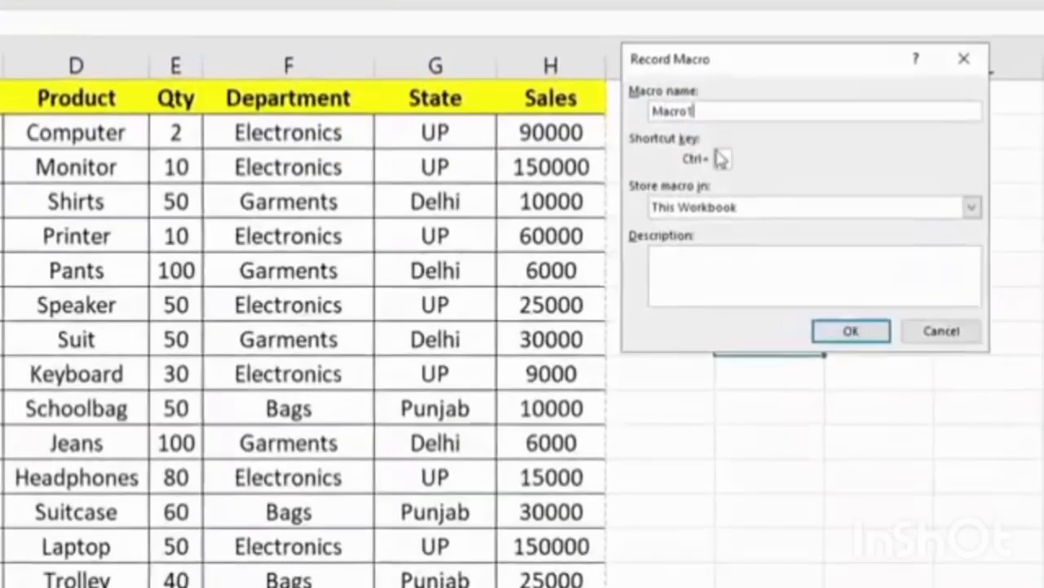
key(Tab)
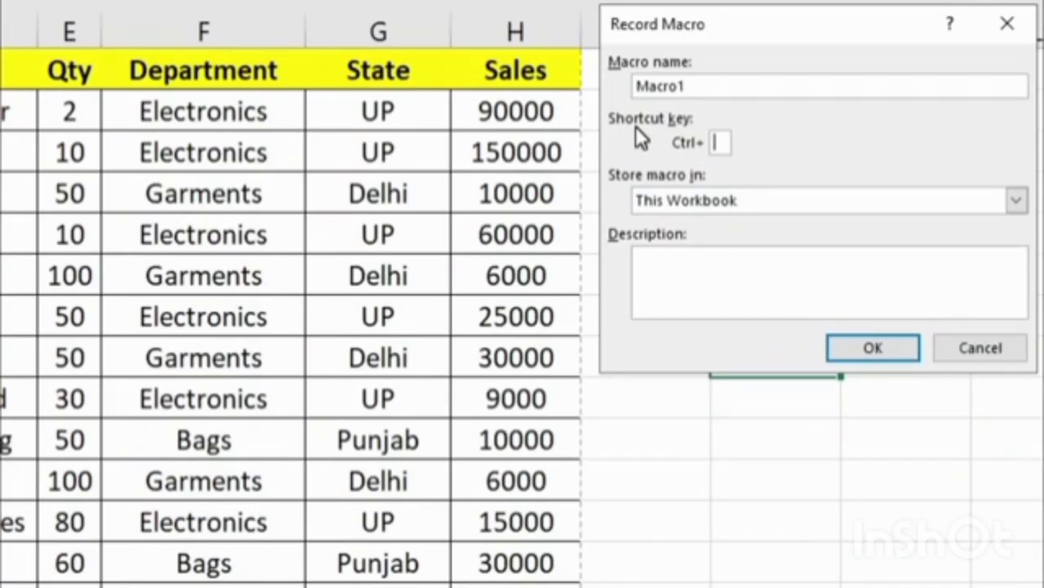
text(K)
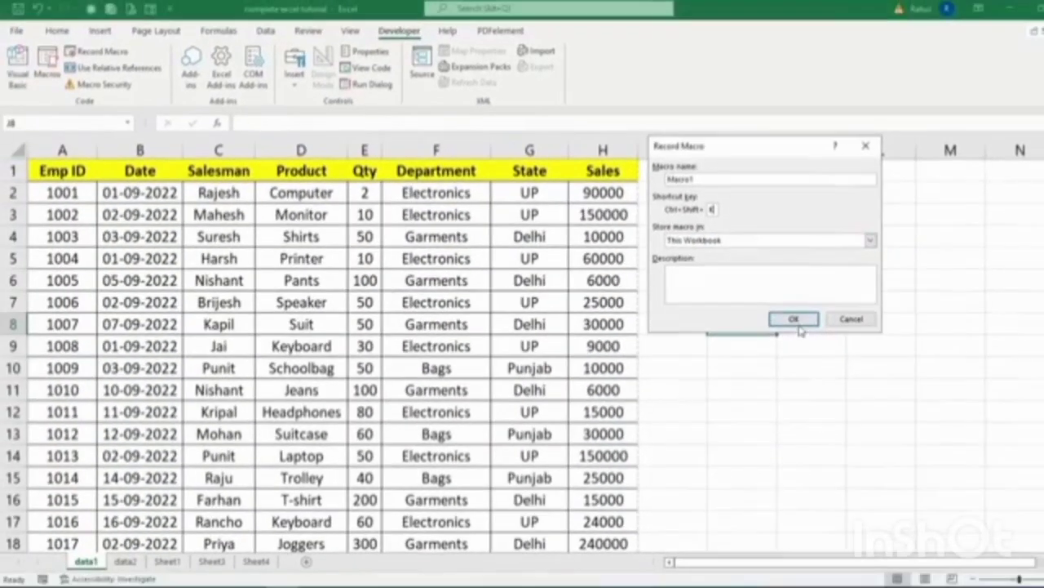
click(796, 320)
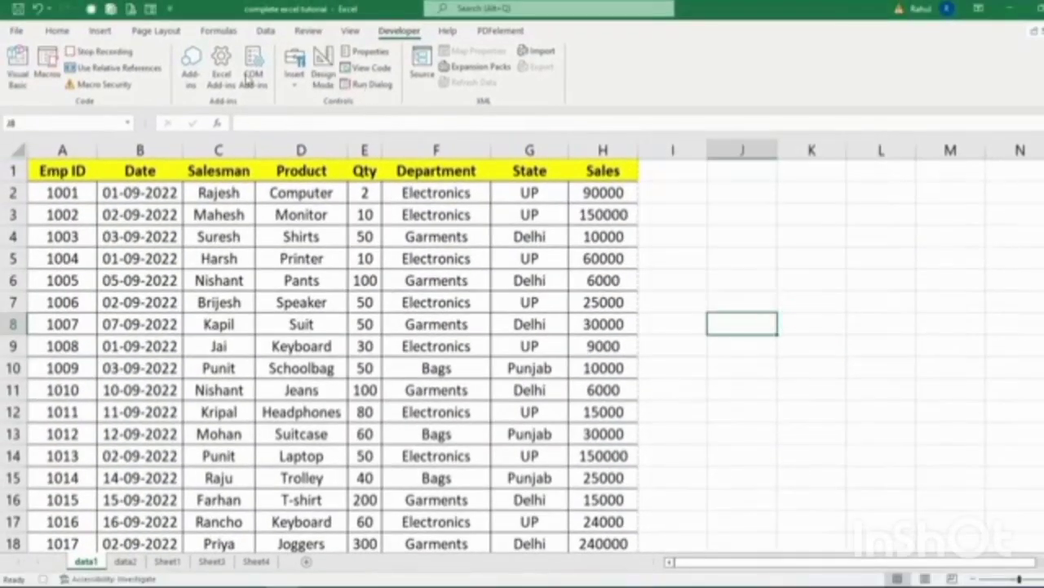
With relative references on, insert an entire row above A1, 40.5 points high, and select A1:H1.
click(98, 68)
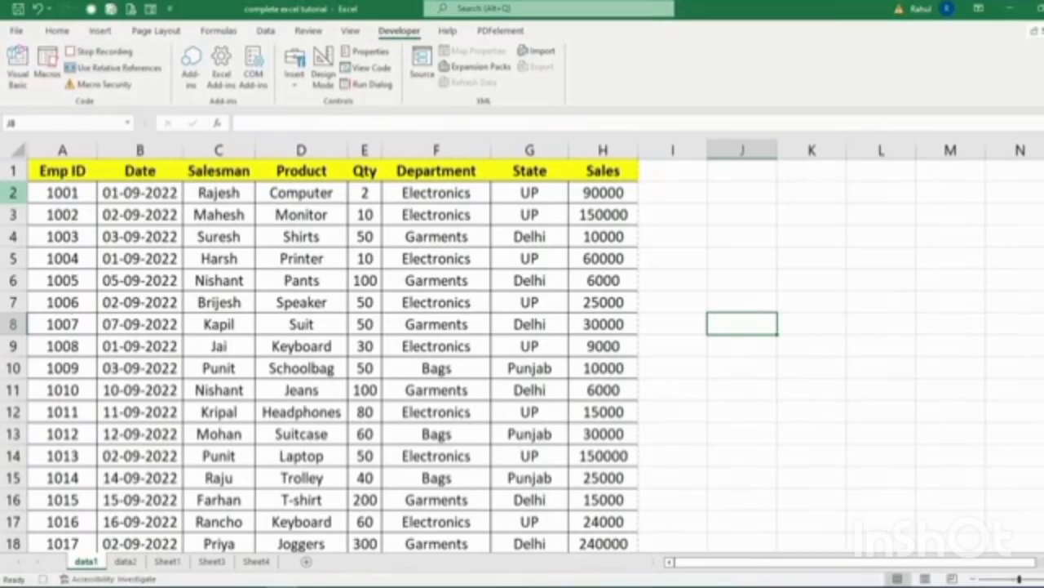
click(59, 172)
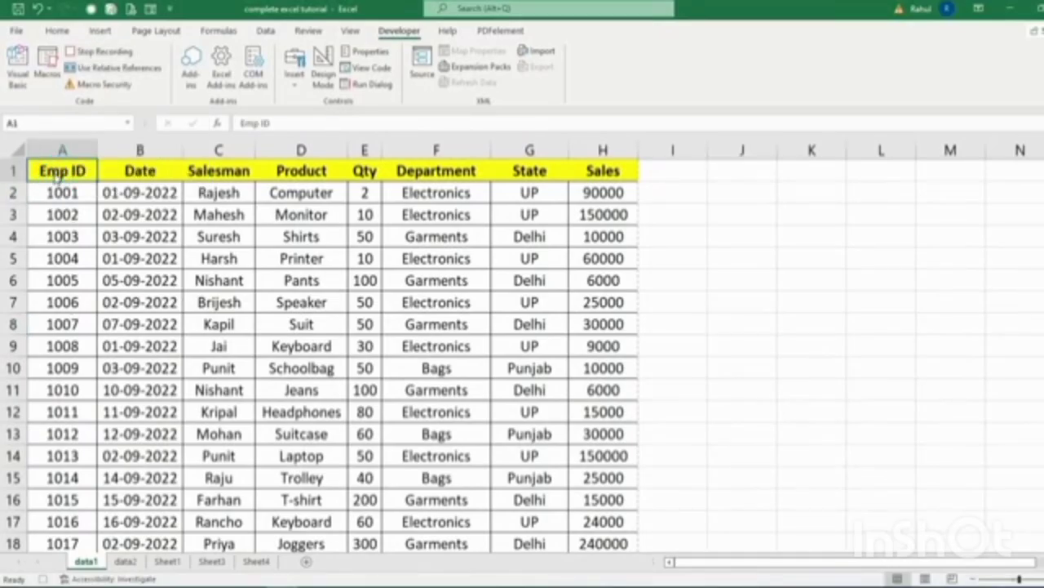
right_click(59, 175)
click(98, 329)
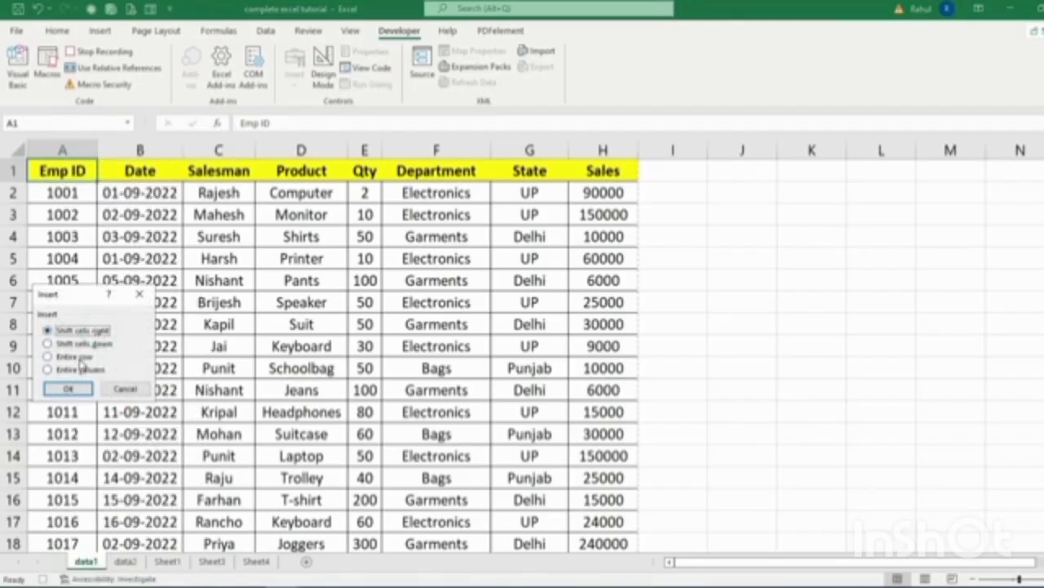
click(77, 357)
click(69, 388)
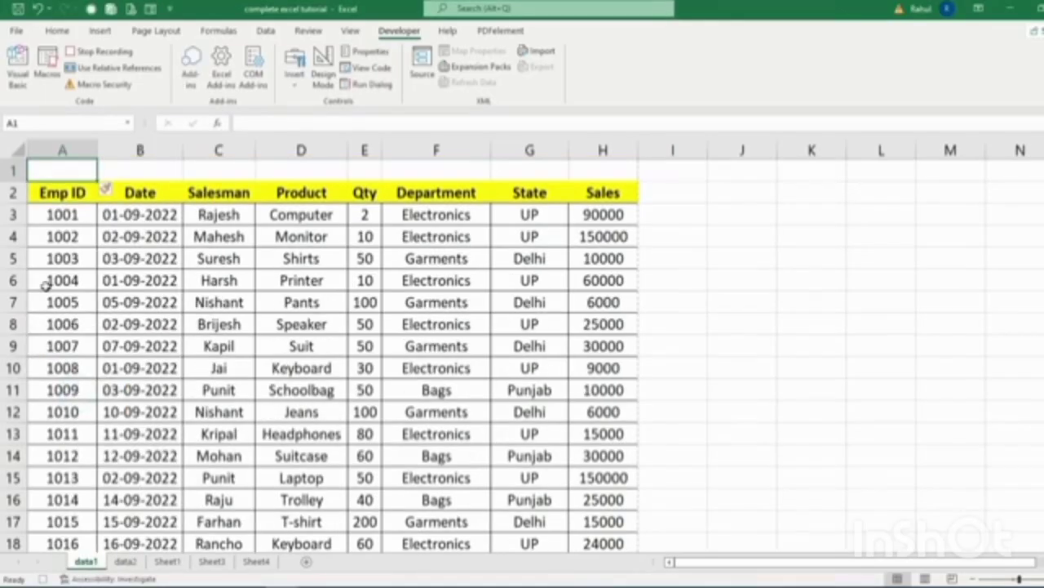
drag(14, 181, 18, 219)
drag(69, 190, 572, 186)
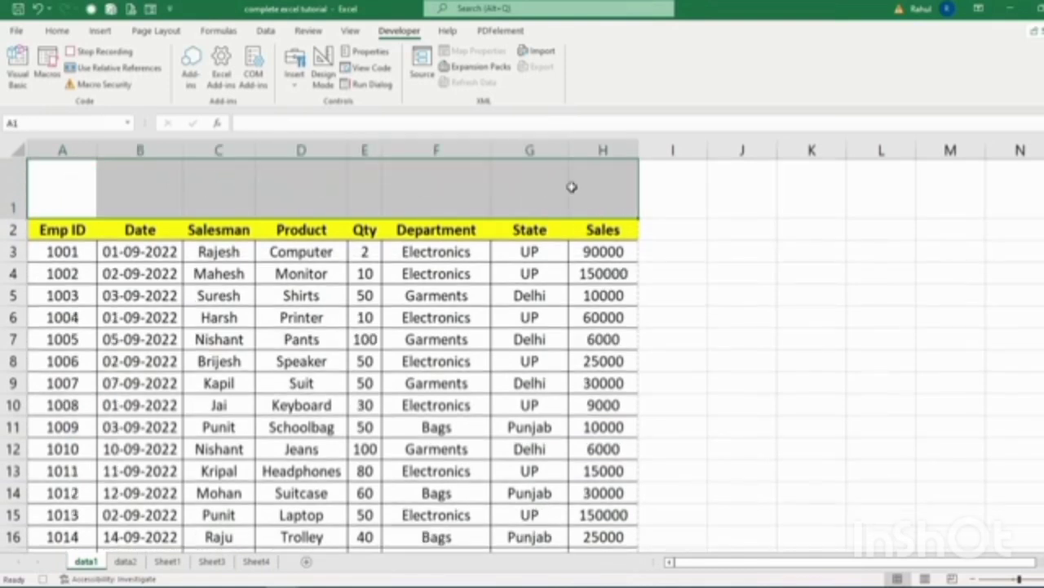
click(57, 30)
Merge and center A1:H1, fill it dark blue, and set 22-point font.
click(388, 82)
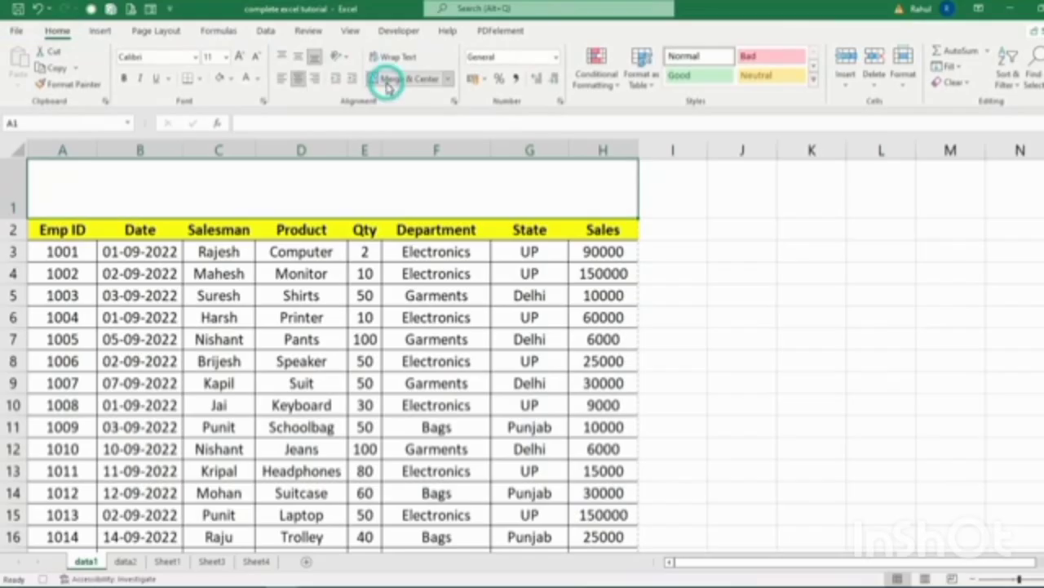
click(231, 78)
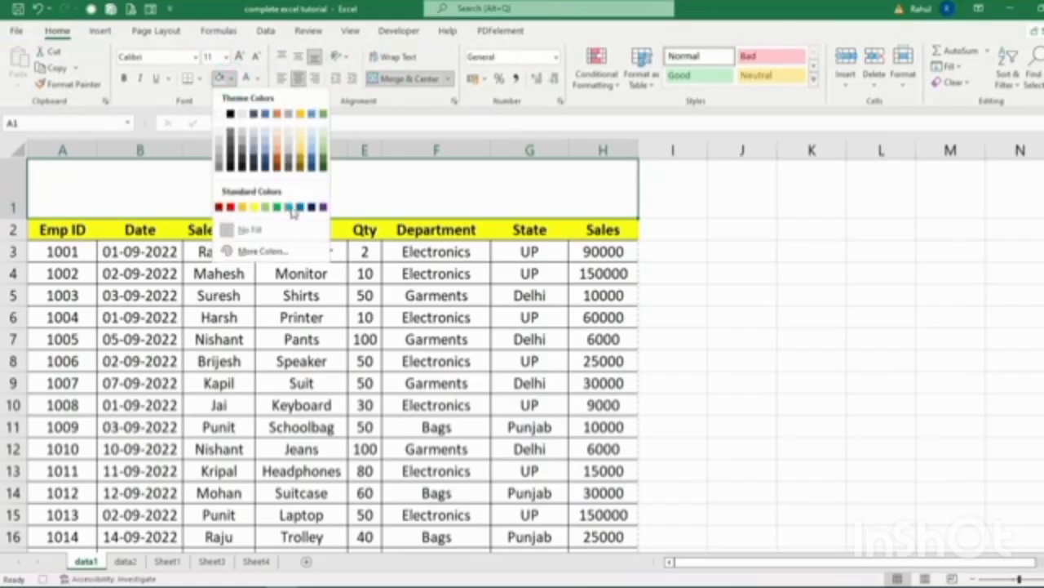
click(311, 207)
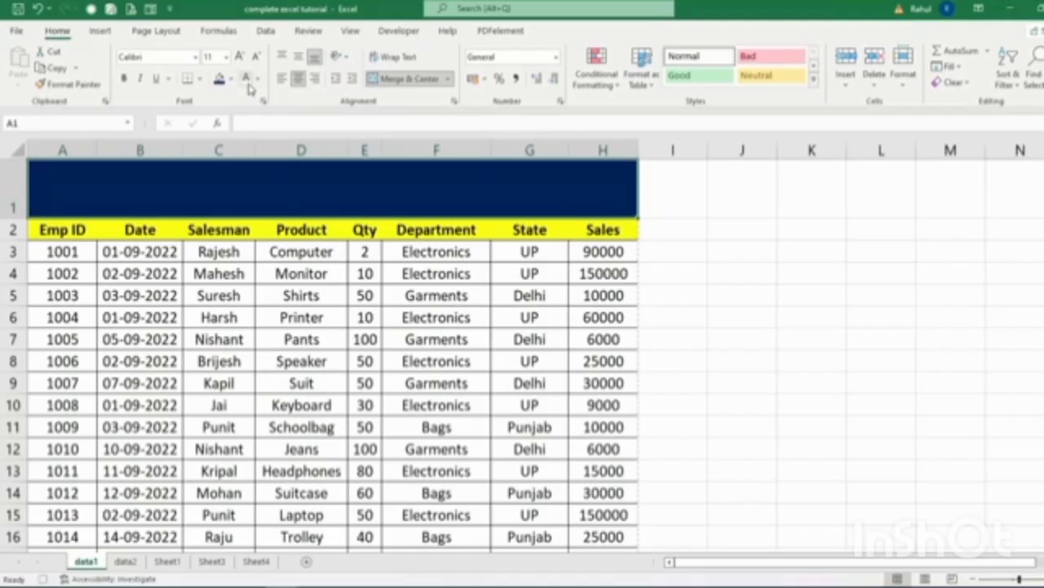
click(248, 83)
click(225, 58)
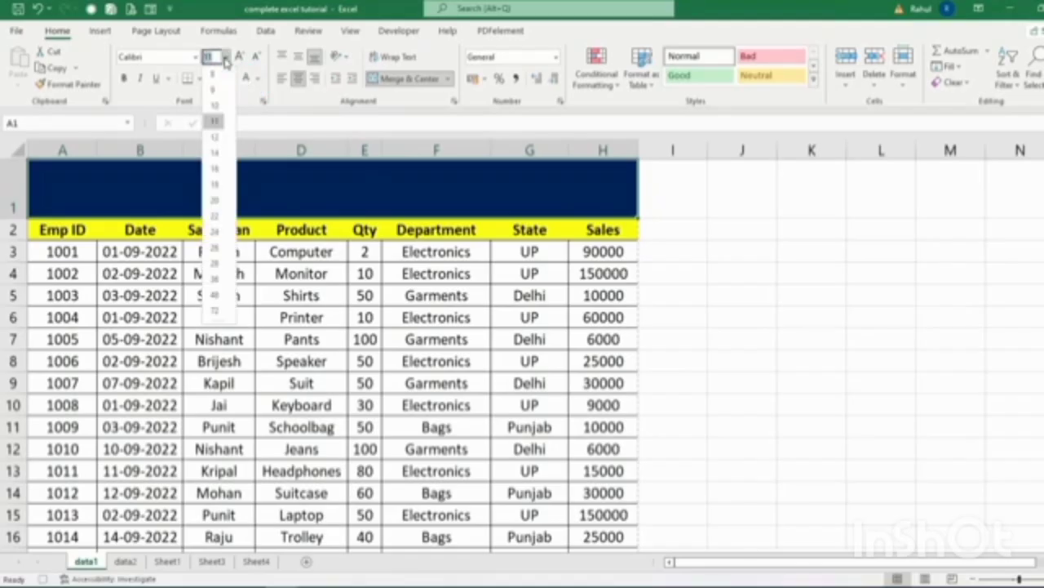
click(218, 214)
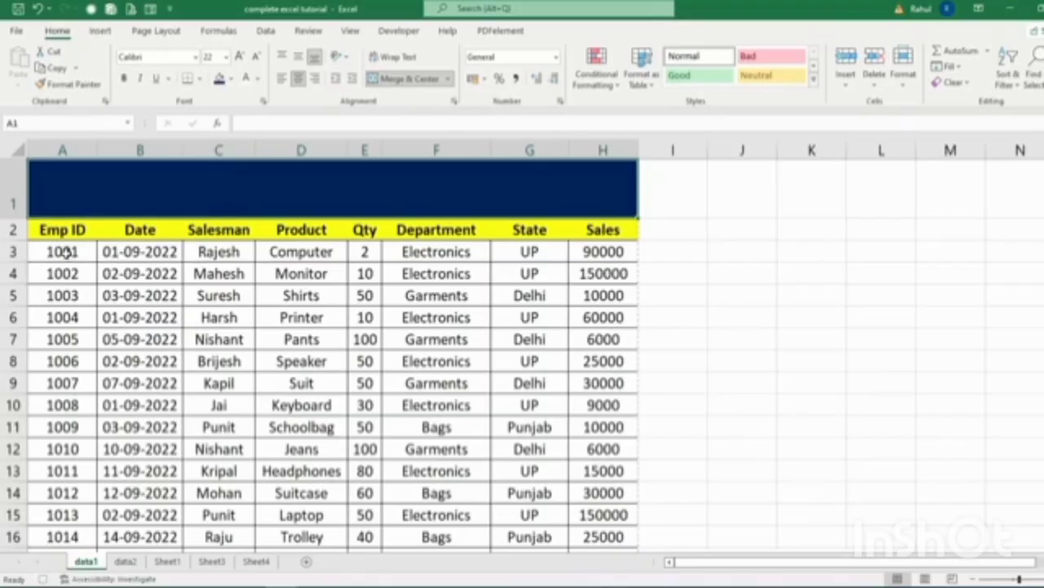
drag(69, 253, 62, 457)
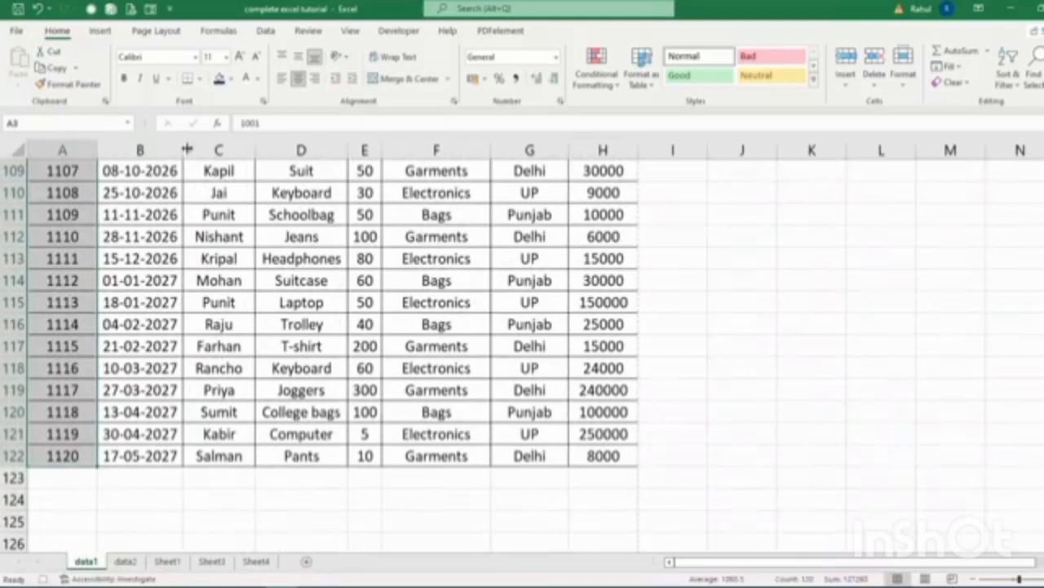
Shade the Emp ID values tan and bold, and add all borders to header row A2:H2.
click(231, 79)
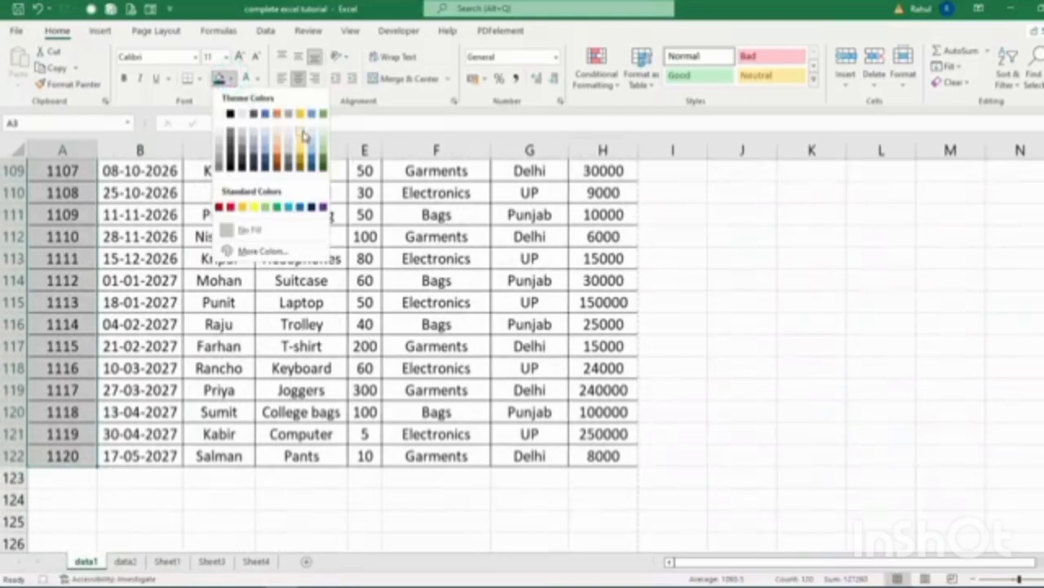
click(304, 130)
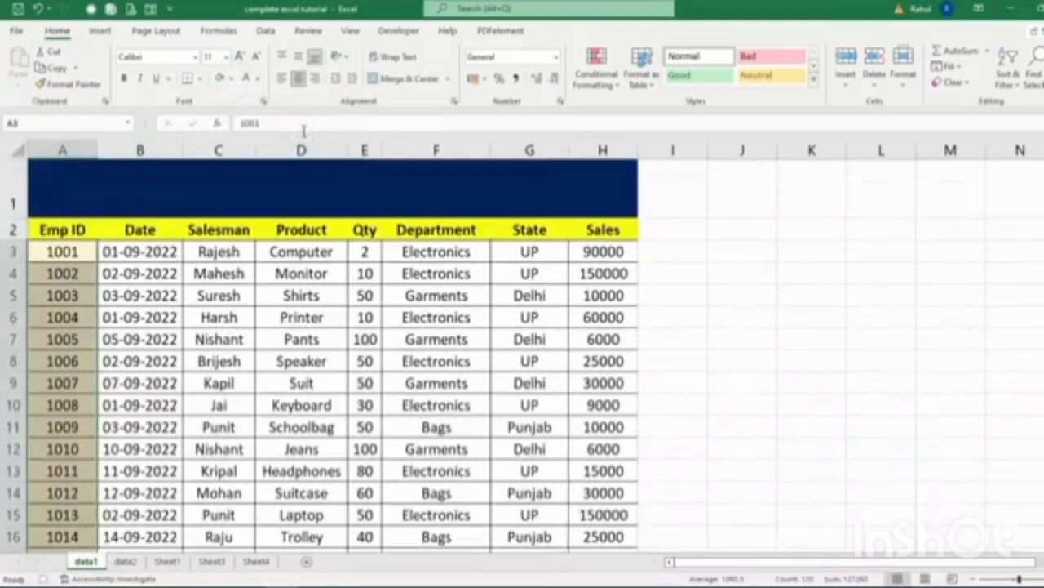
click(123, 79)
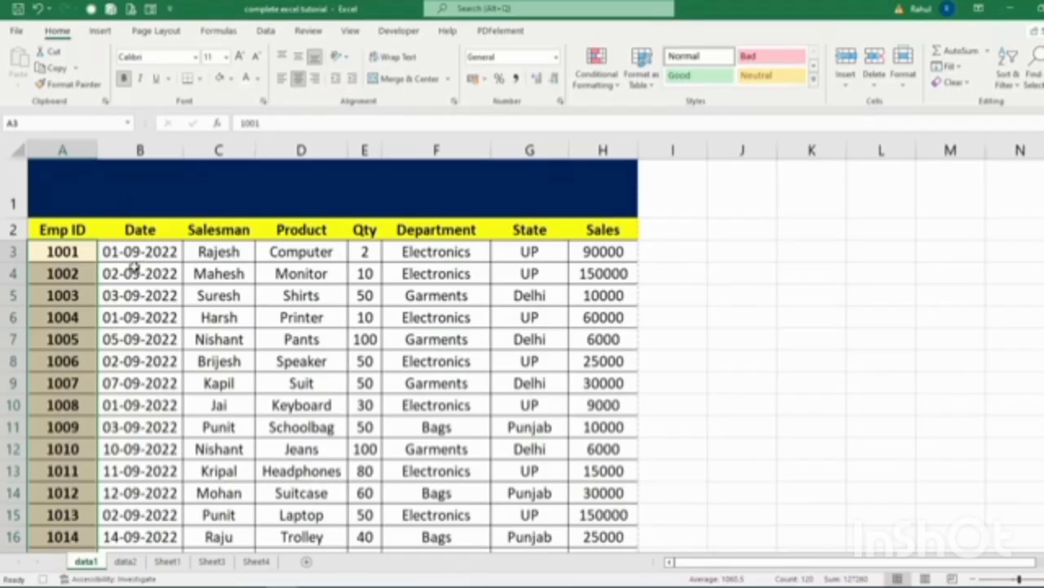
drag(64, 229, 589, 235)
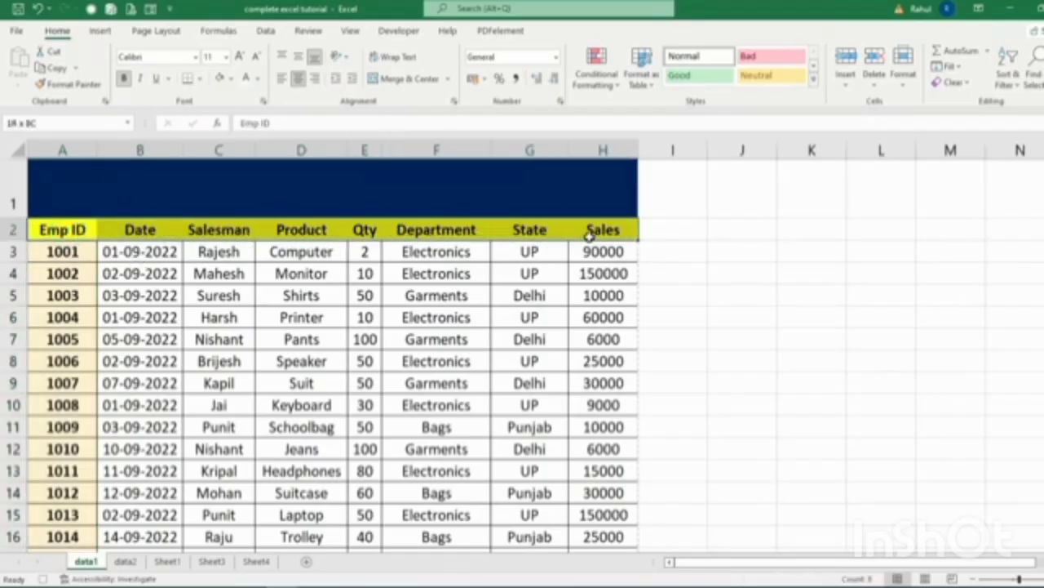
click(198, 79)
click(212, 213)
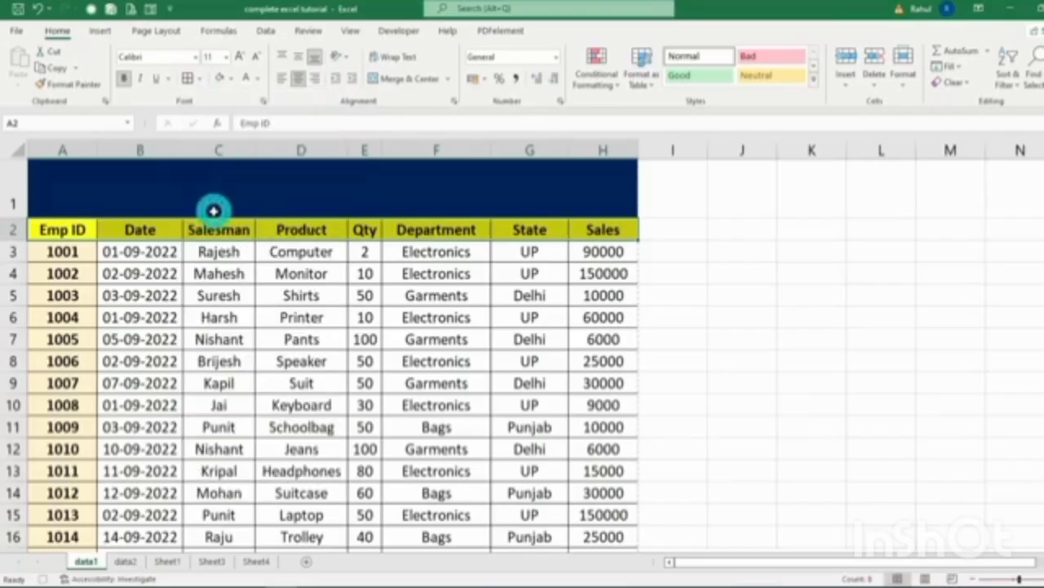
Fill the Qty values in column E dark red with white bold text.
click(367, 252)
drag(366, 251, 373, 577)
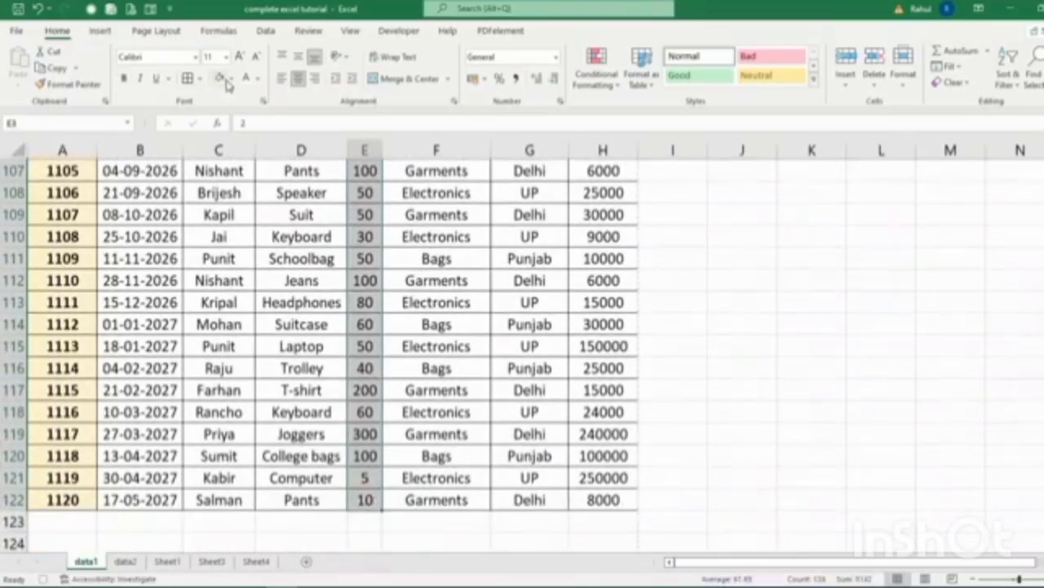
click(232, 78)
click(220, 205)
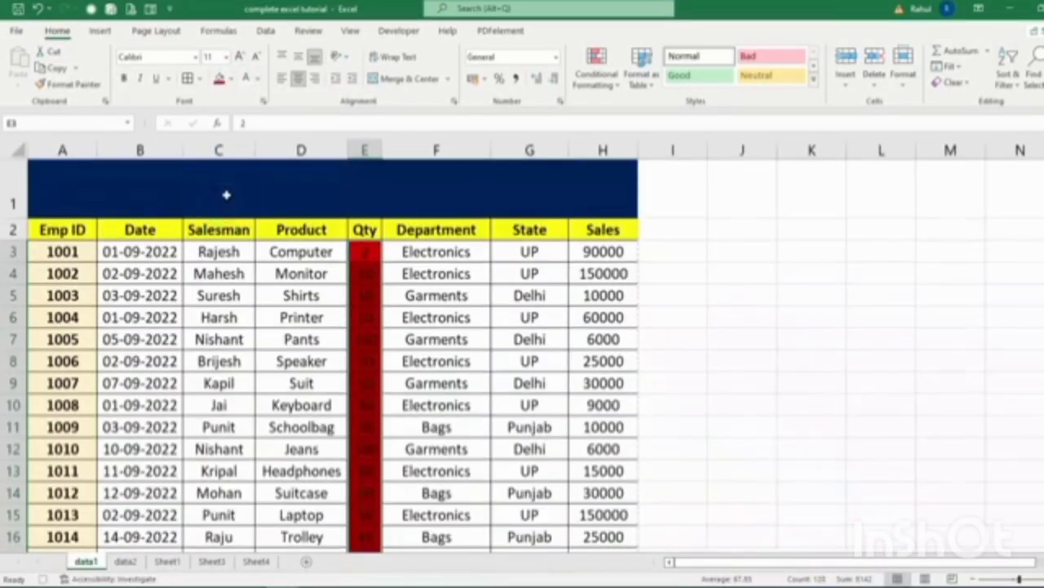
click(246, 78)
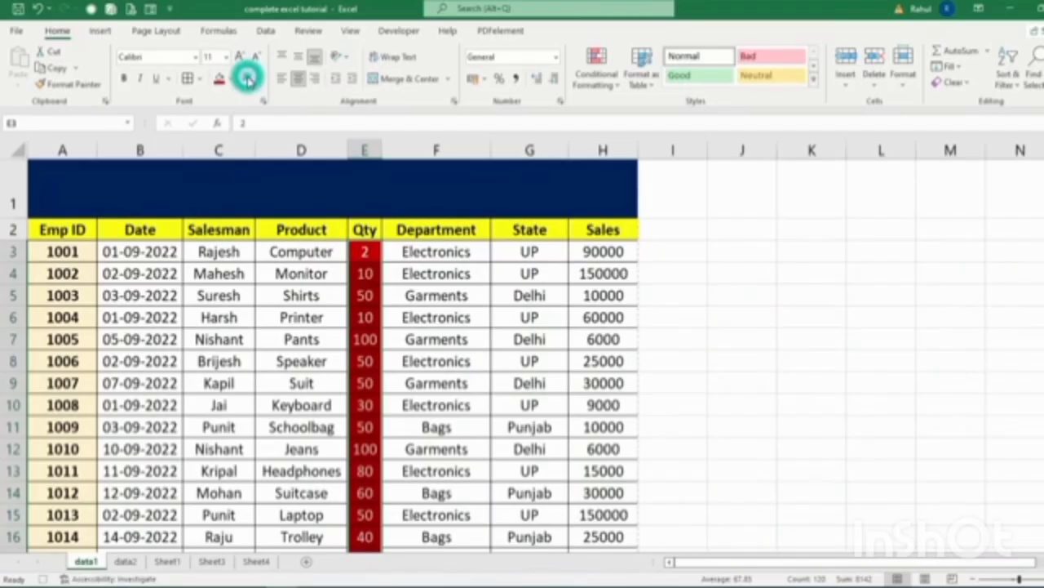
click(126, 76)
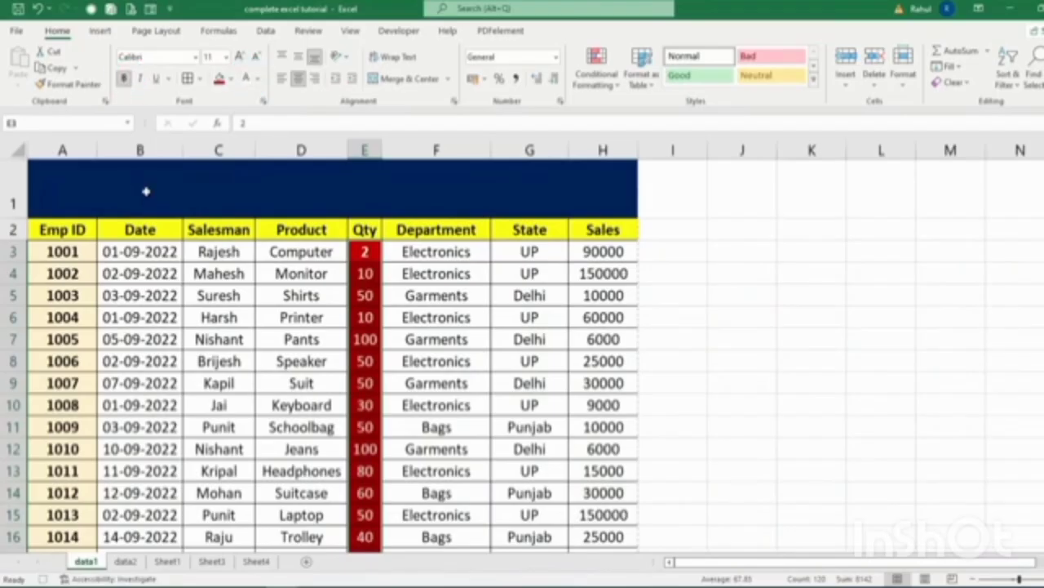
click(562, 316)
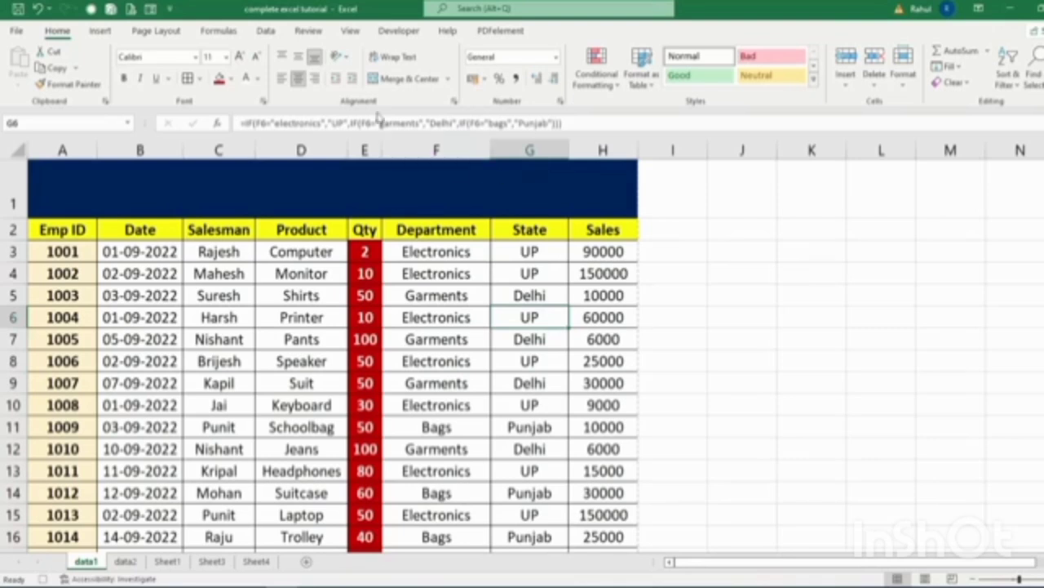
Stop the macro recording and apply the formatting on the data2 sheet.
click(404, 31)
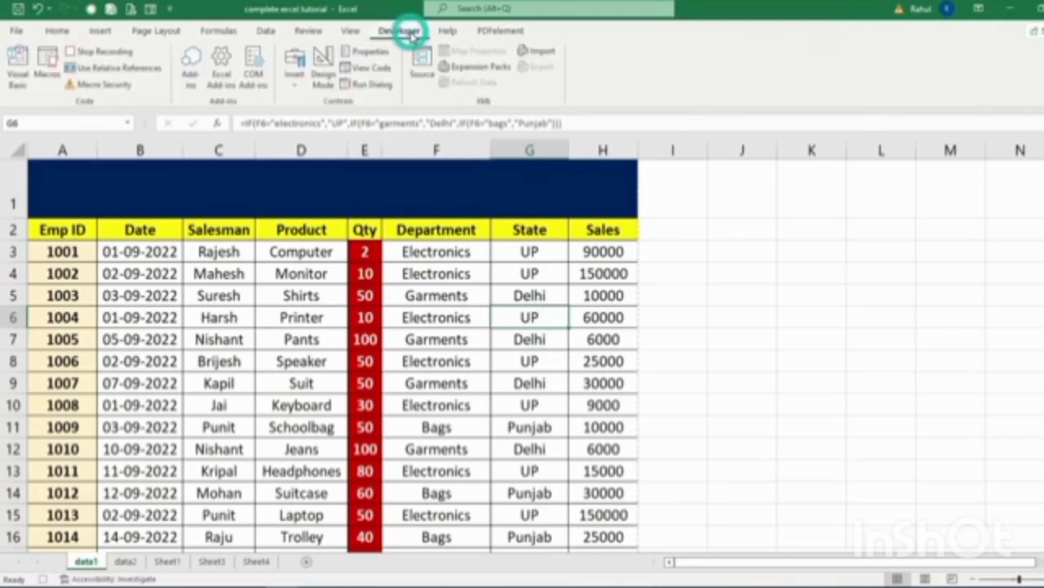
click(96, 51)
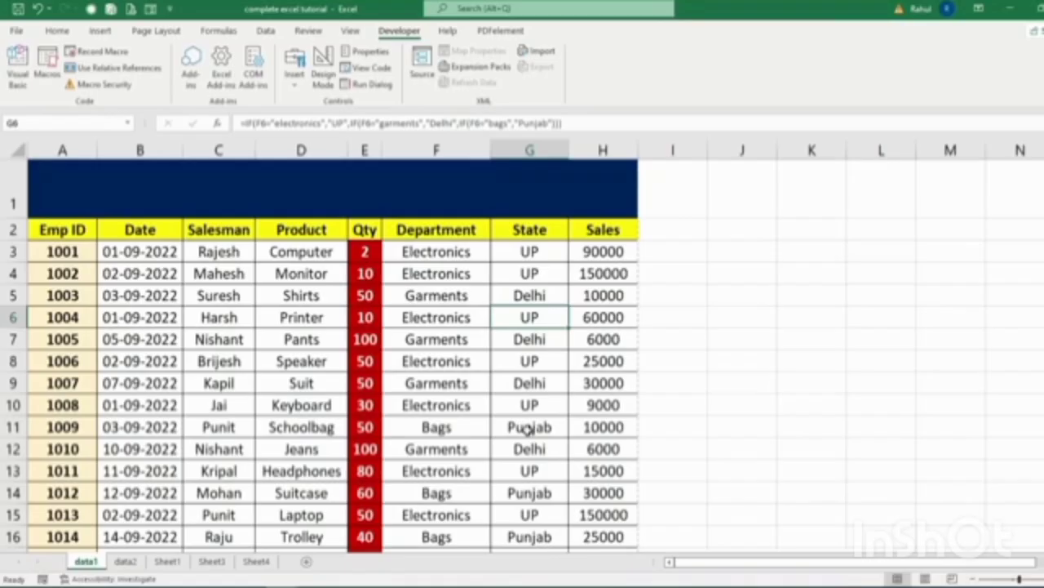
click(125, 561)
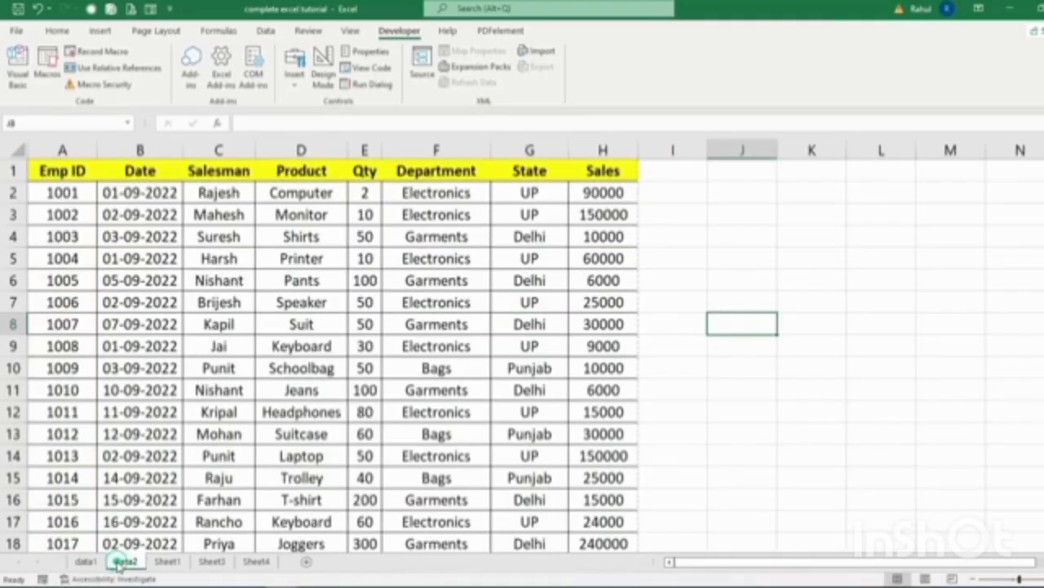
click(893, 404)
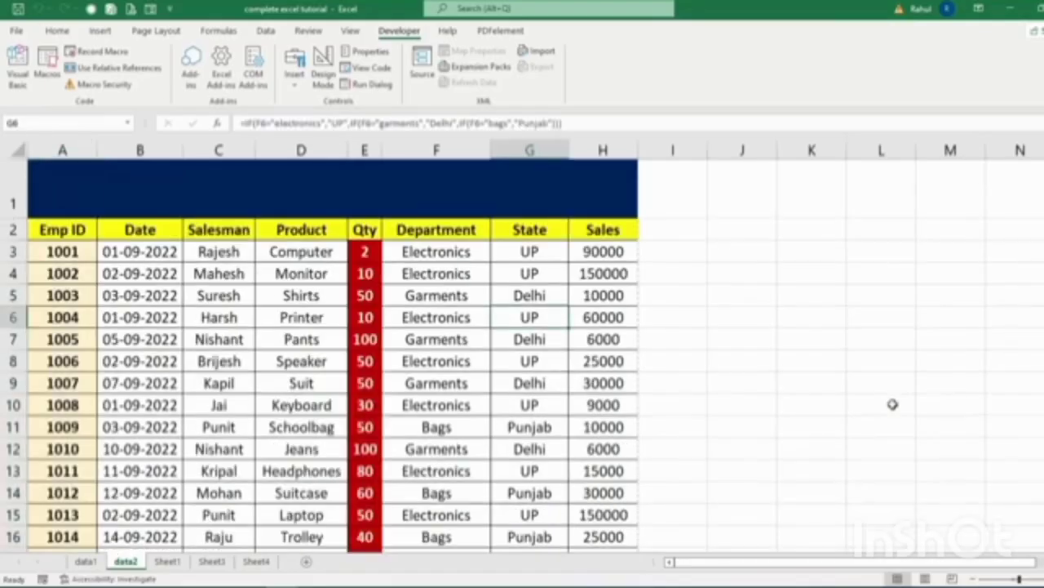
click(90, 561)
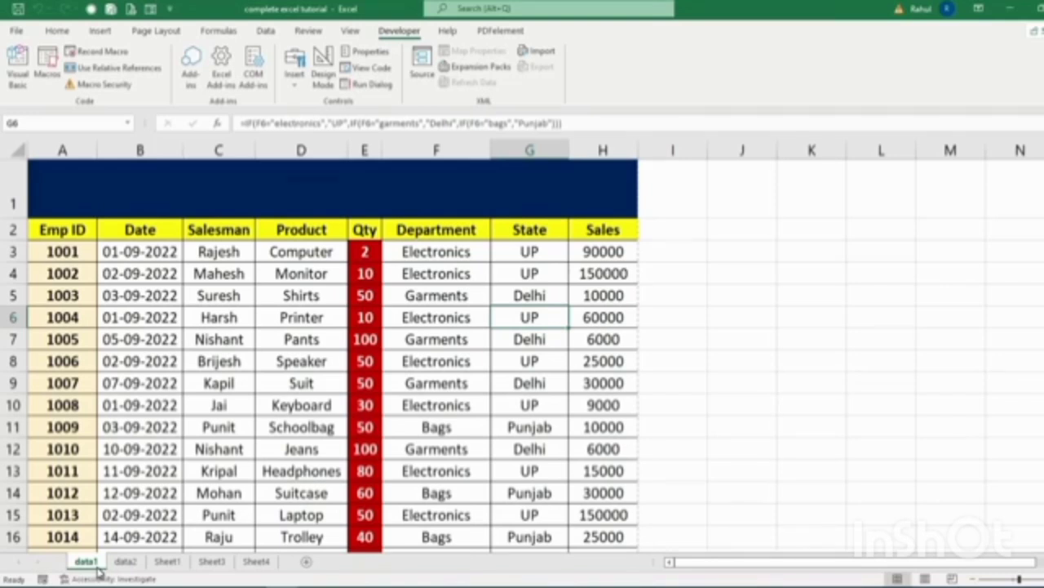
Title data1 'Data sheet of 2021' and data2 'Data Sheet of 2022' in merged cell A1.
click(212, 196)
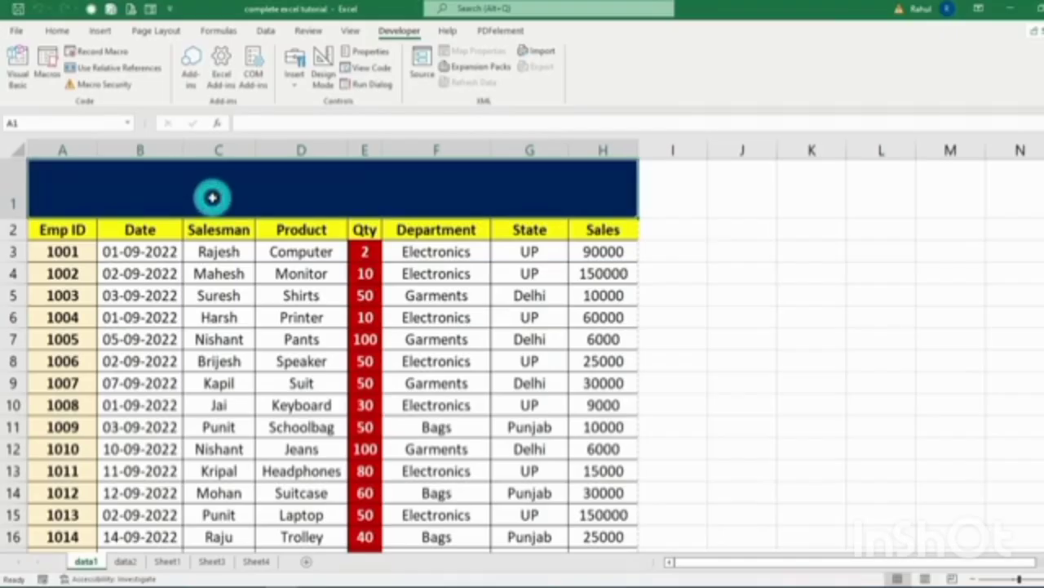
text(Data she)
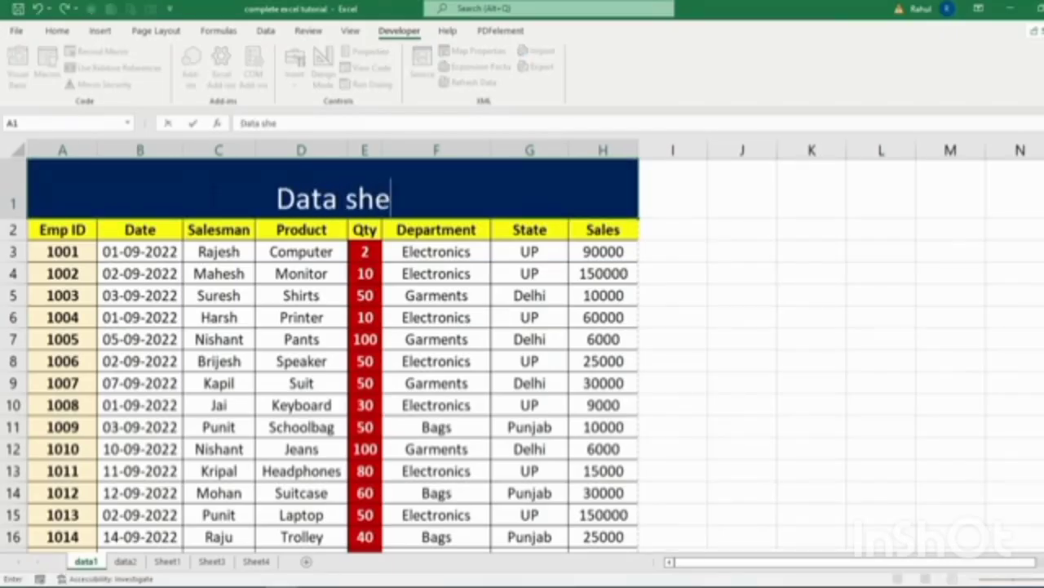
text(et of 20)
text(21)
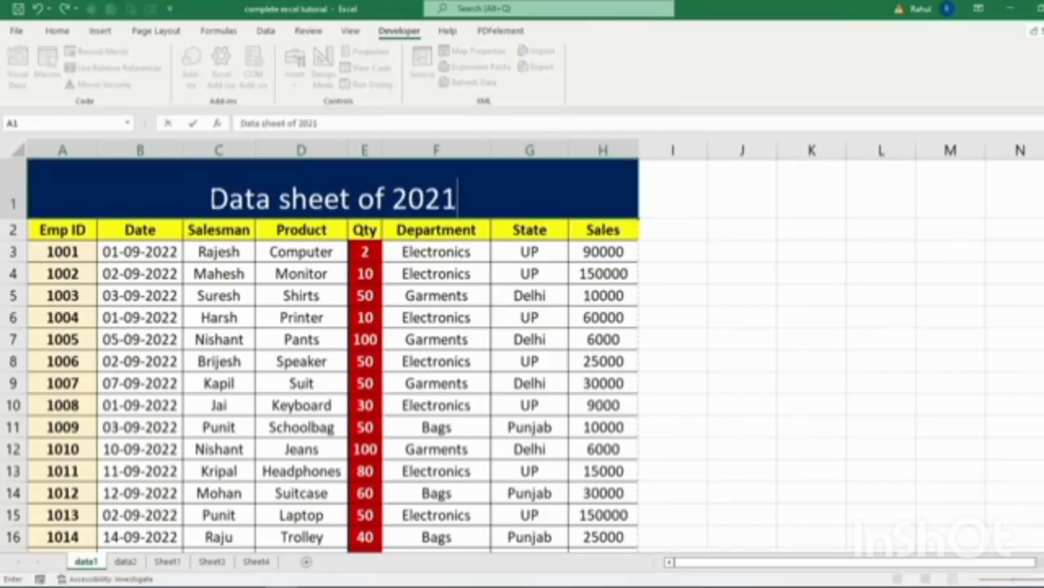
click(128, 563)
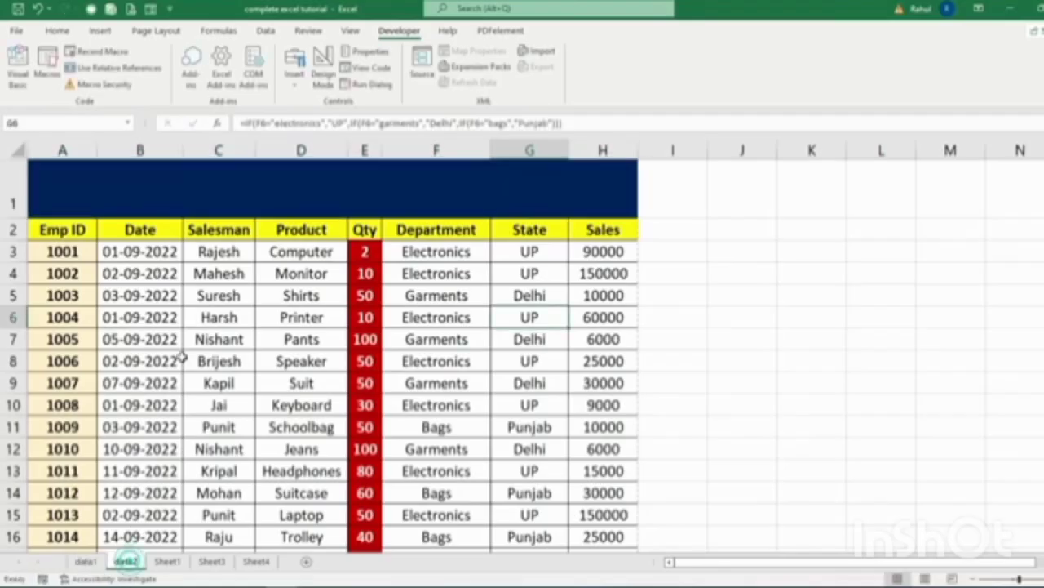
click(233, 175)
text(Data)
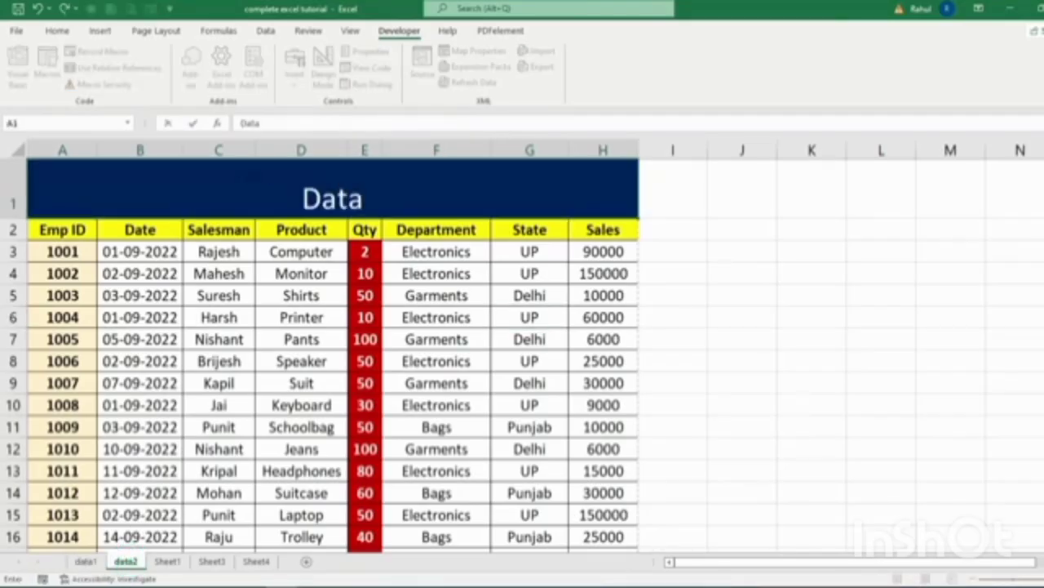
text( Sheet of 2022)
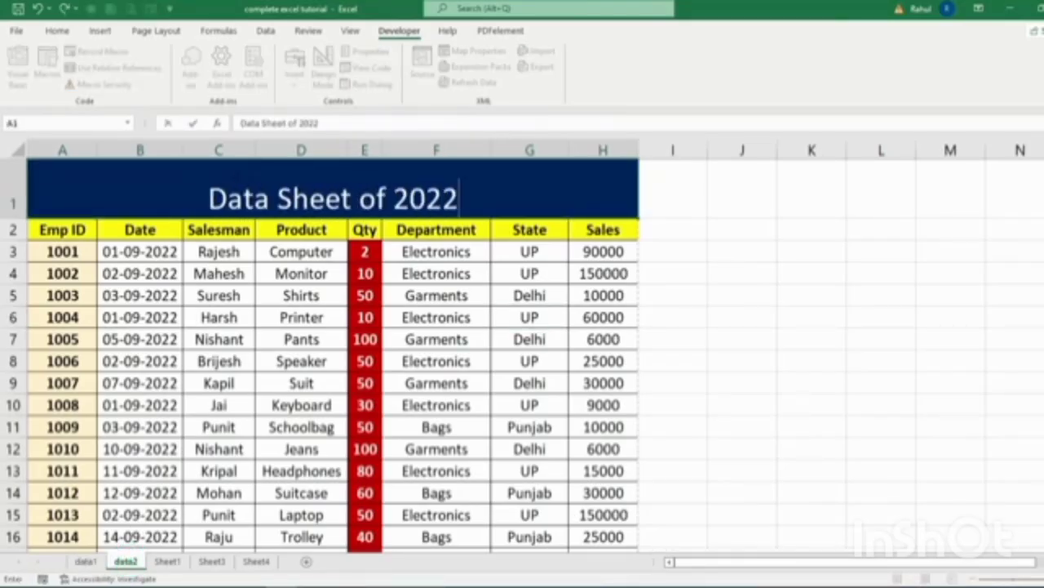
click(673, 273)
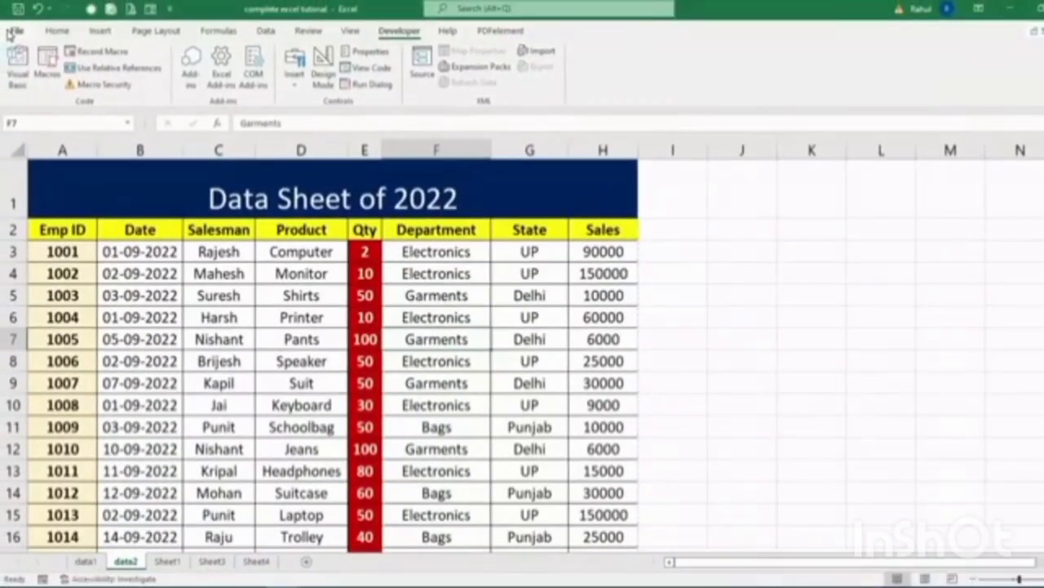
Save the workbook with Ctrl+S.
click(17, 30)
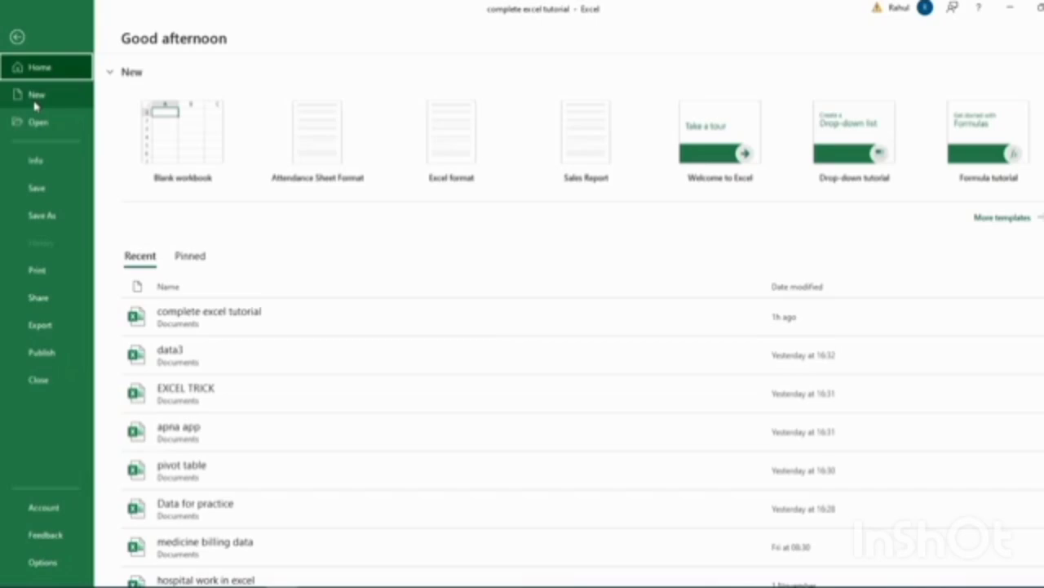
click(17, 37)
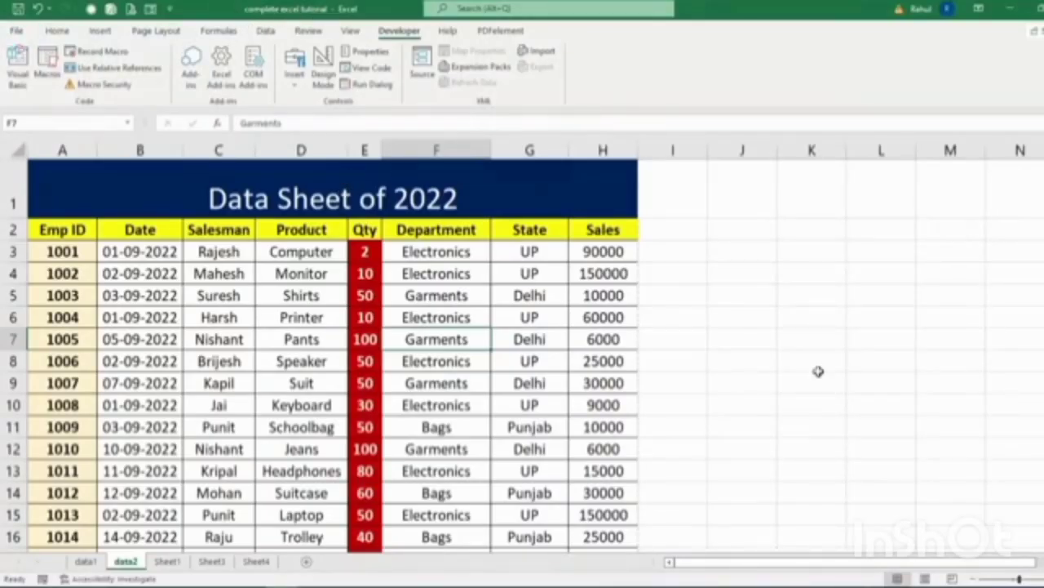
click(865, 354)
key(ctrl+s)
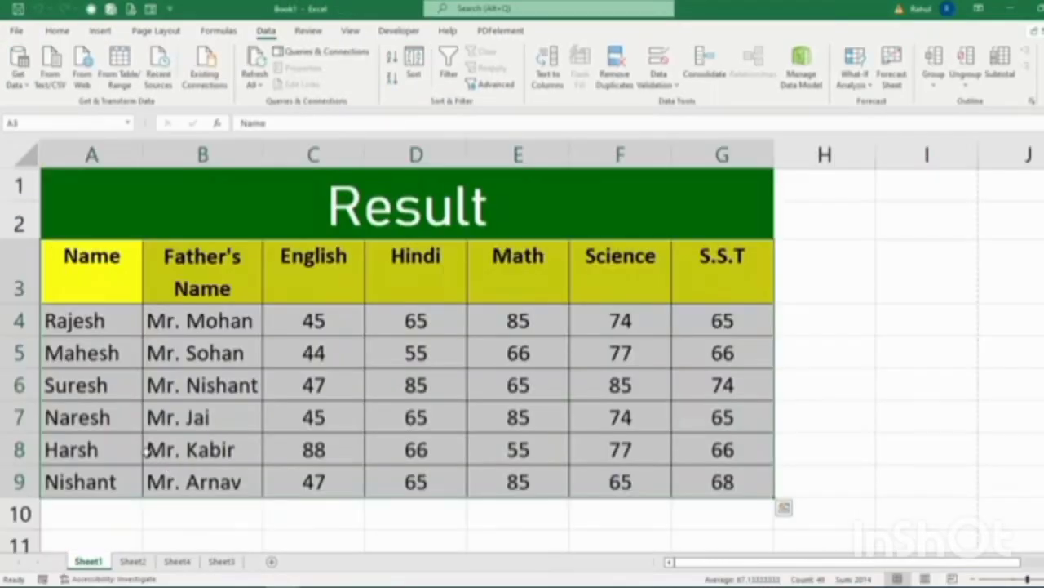
Reopen the complete excel tutorial workbook and check data2's print preview.
click(16, 31)
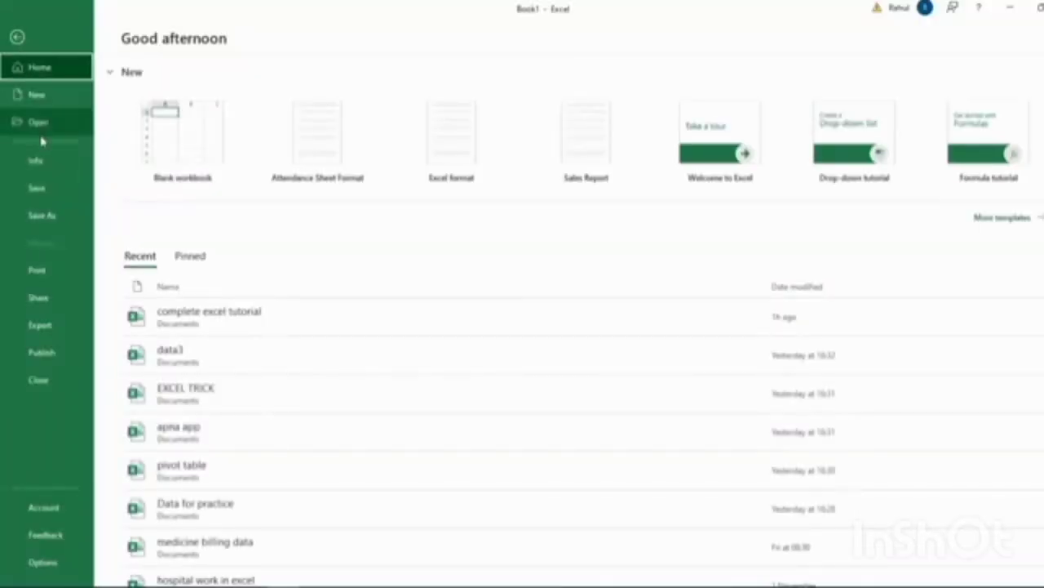
click(39, 121)
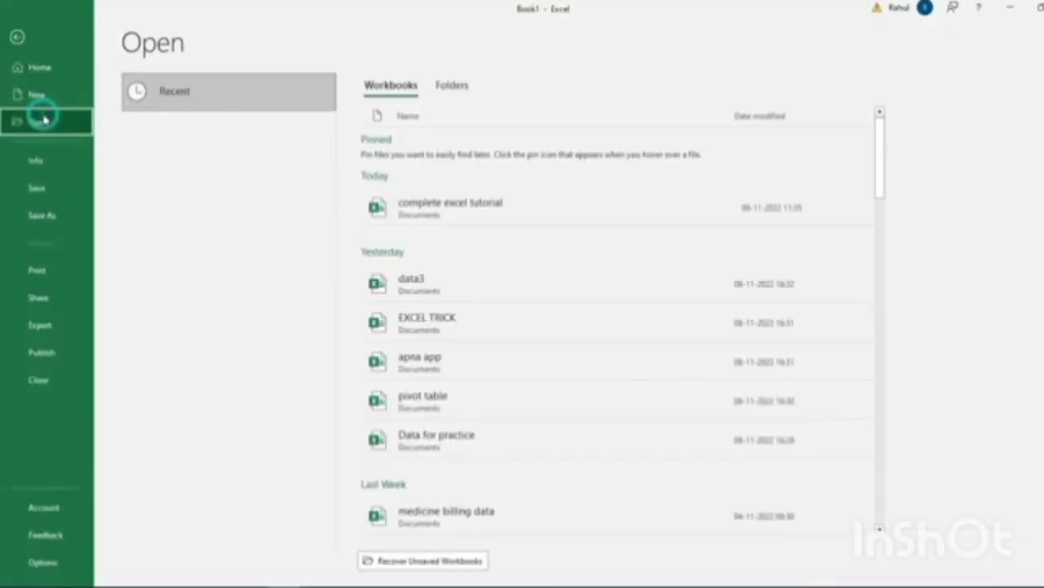
click(405, 211)
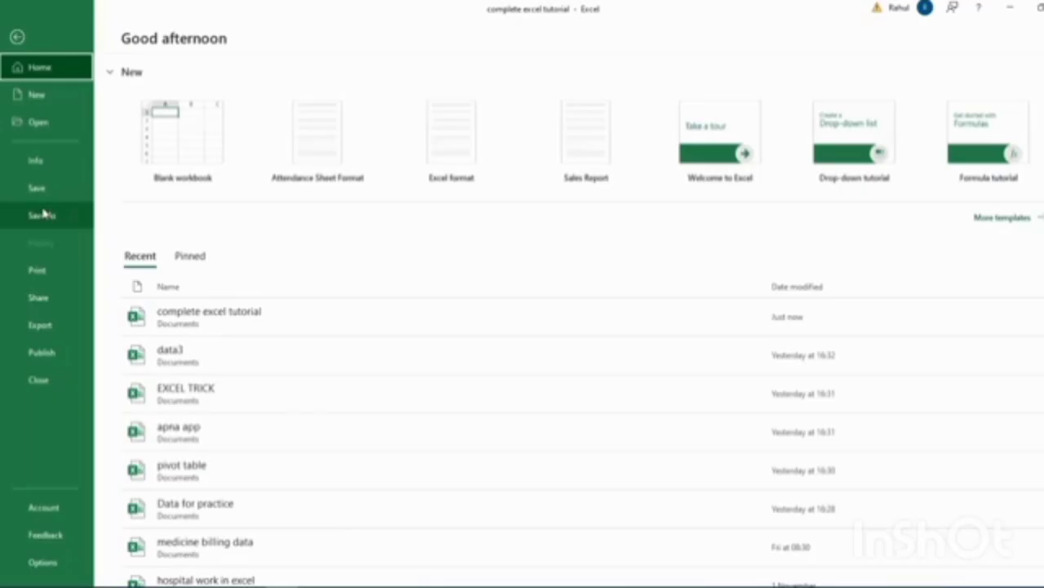
click(37, 274)
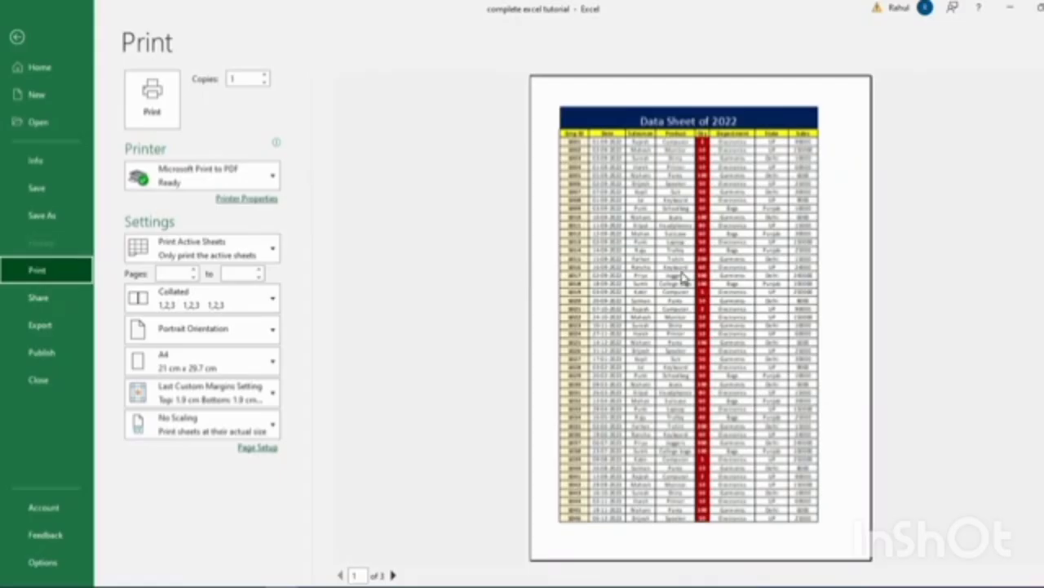
key(Escape)
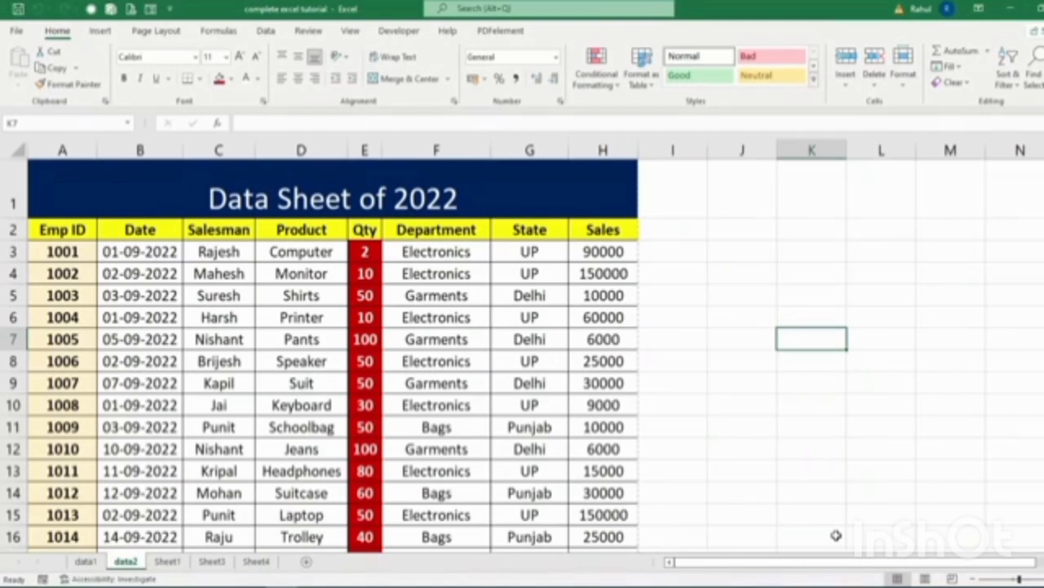